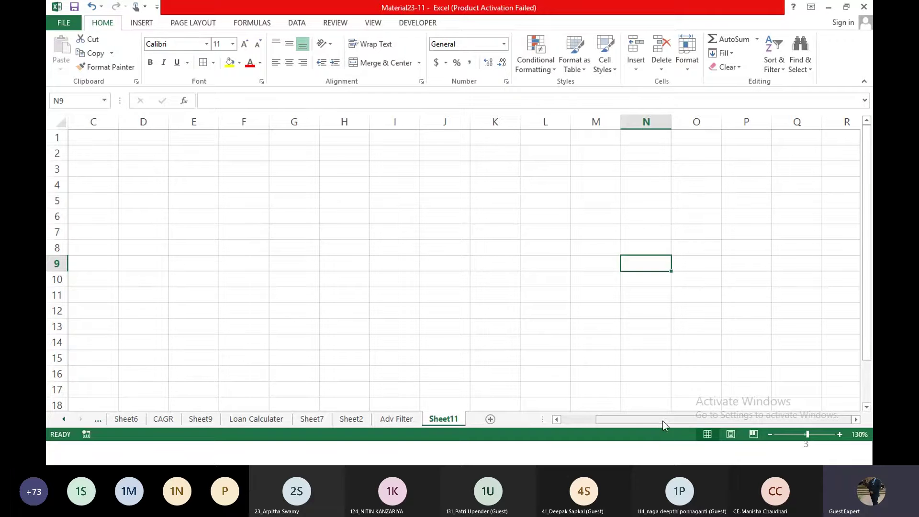
Step: Jump from cell A1 to the last row of column A in Sheet11 and return to A1
{"action": "scroll", "coordinate": [645, 419], "scroll_direction": "left", "scroll_amount": 2}
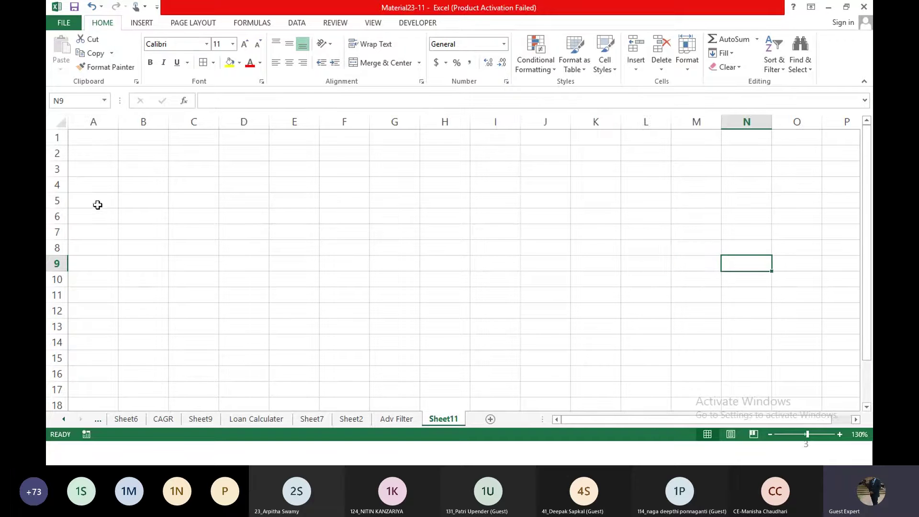
{"action": "left_click", "coordinate": [97, 139]}
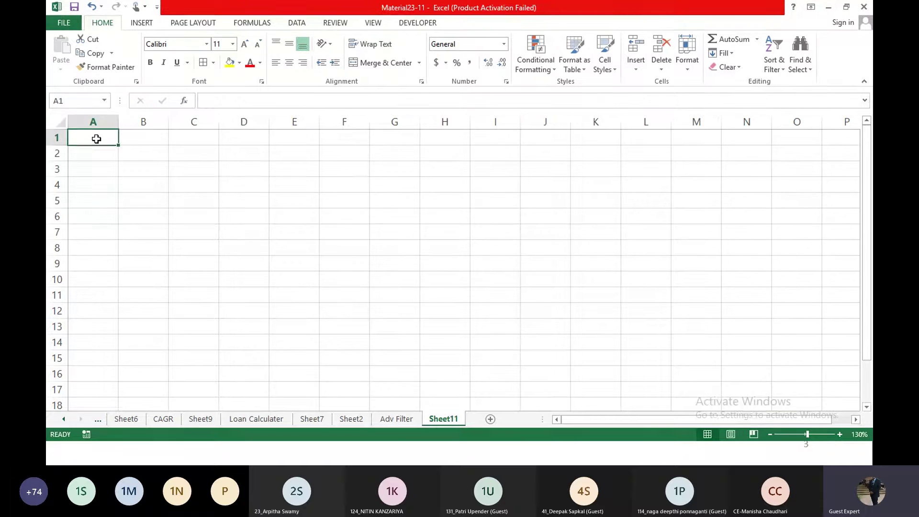
{"action": "key", "text": "ctrl+Down"}
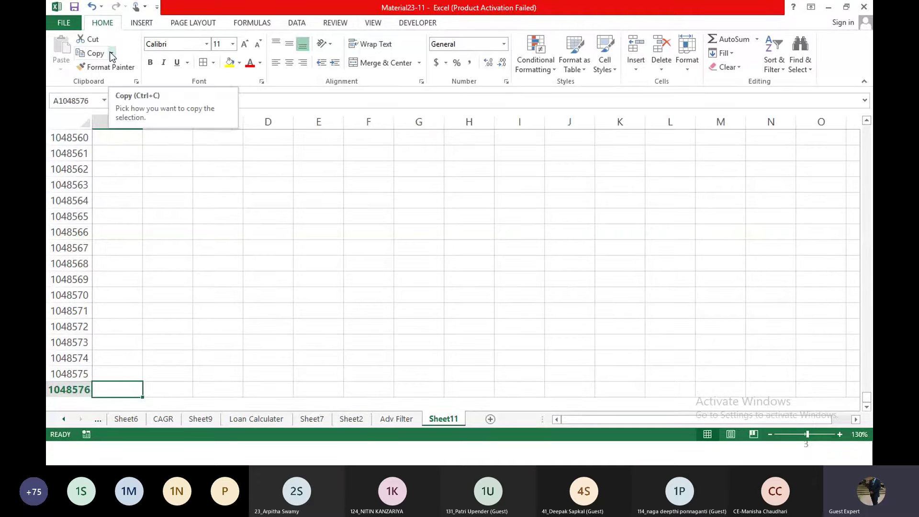
{"action": "key", "text": "ctrl+Up"}
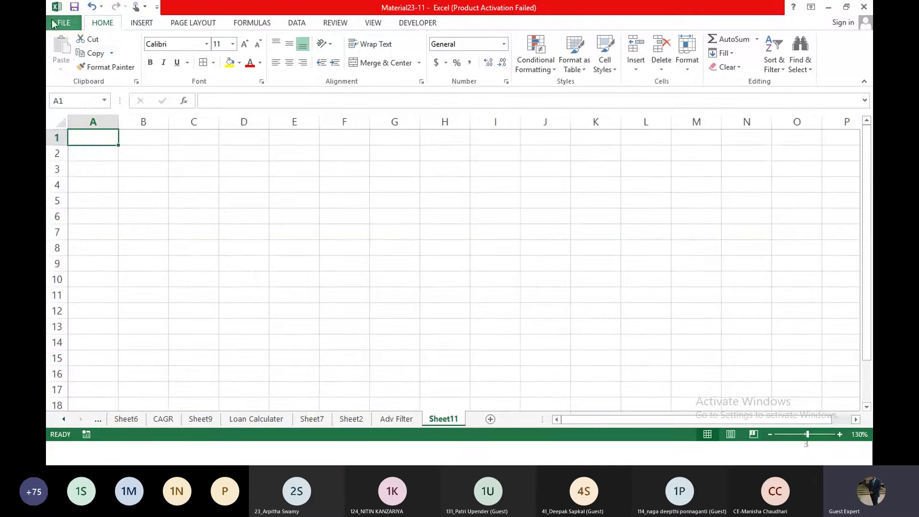
Step: Enable the R1C1 reference style in the Excel formula options
{"action": "left_click", "coordinate": [70, 28]}
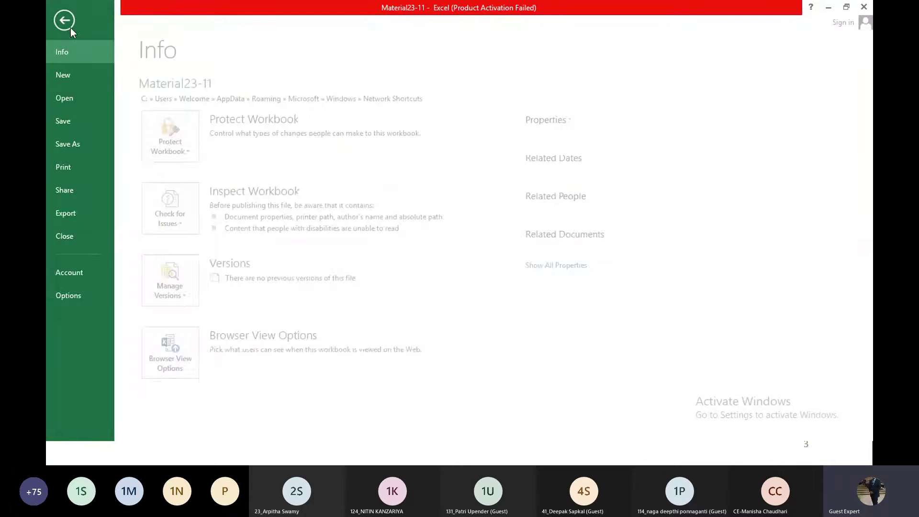
{"action": "left_click", "coordinate": [67, 297]}
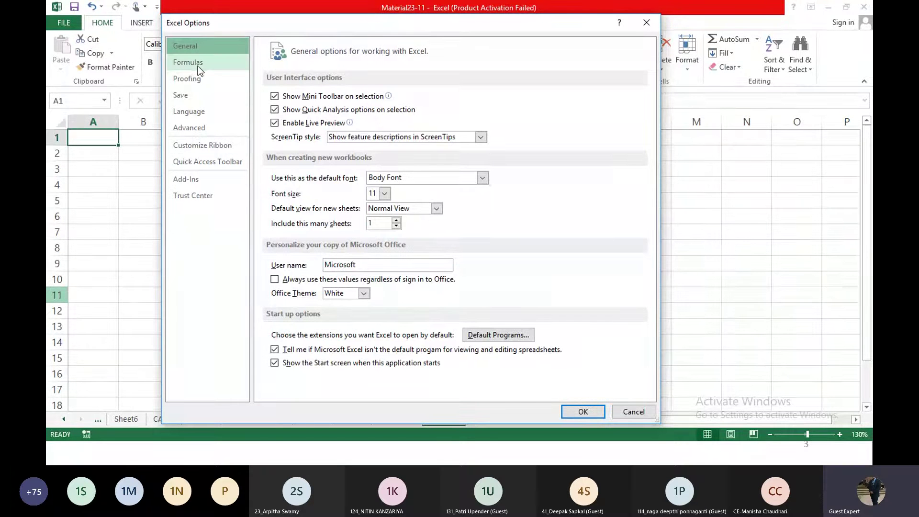
{"action": "left_click", "coordinate": [198, 65]}
{"action": "left_click", "coordinate": [274, 187]}
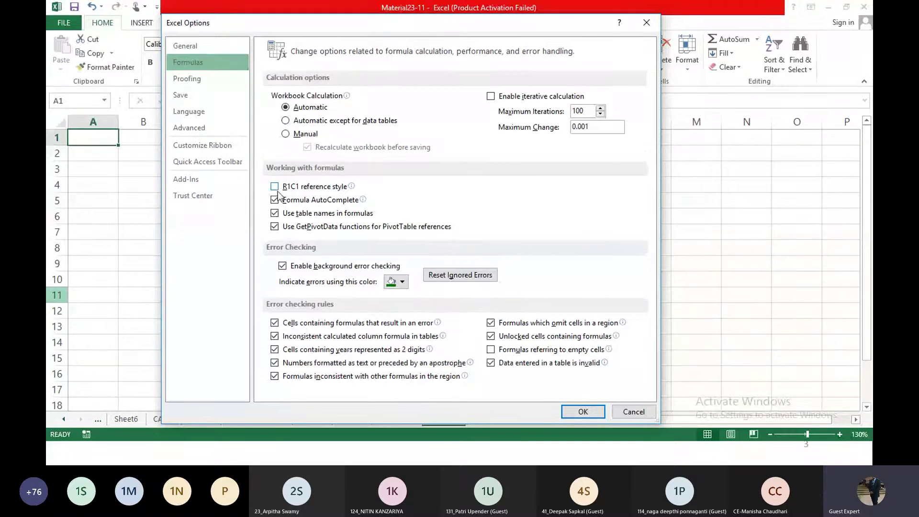
{"action": "left_click", "coordinate": [582, 412]}
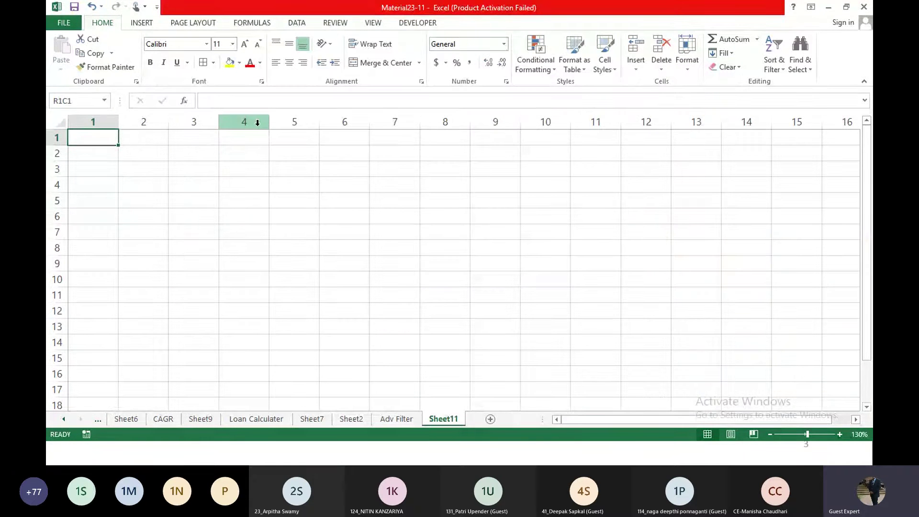
Step: Jump to the last column of row 1 and return to the first column
{"action": "key", "text": "ctrl+Right"}
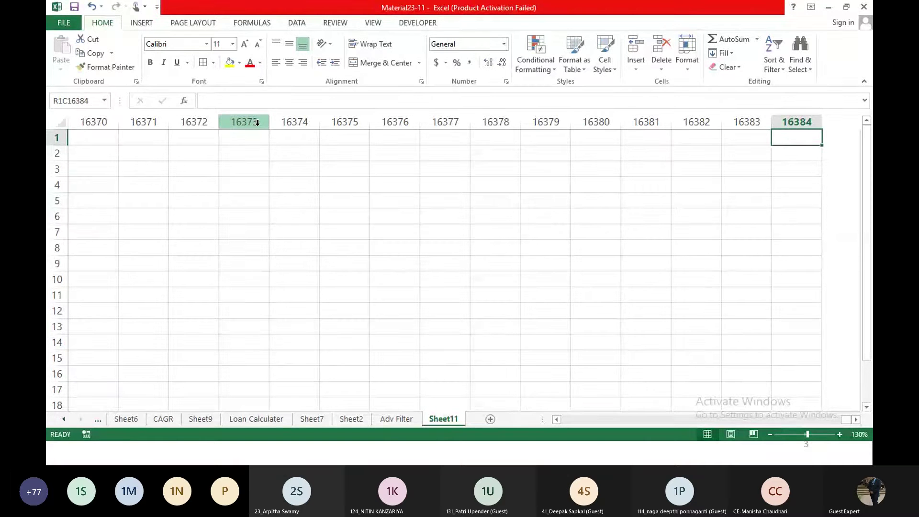
{"action": "key", "text": "ctrl+Left"}
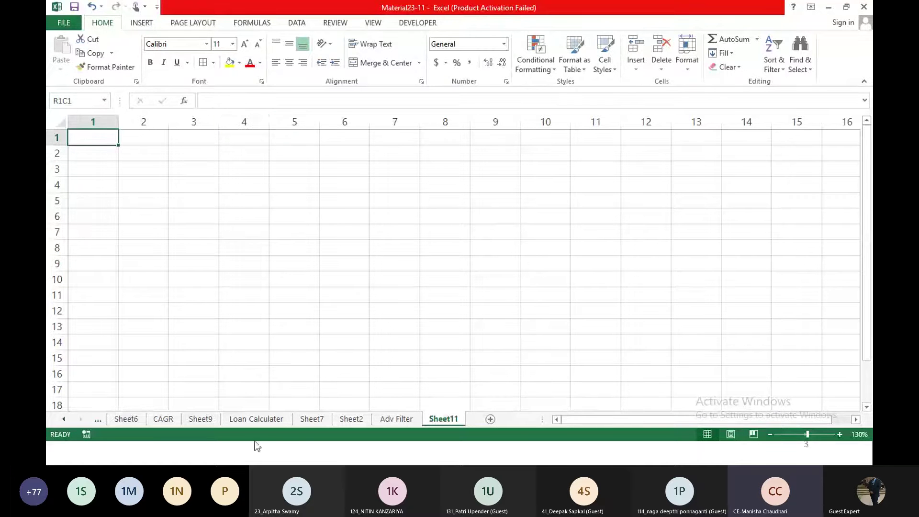
Step: Switch to the Teams meeting, unmute the microphone and dismiss the lobby notification, minimizing the meeting window to return to Excel
{"action": "key", "text": "alt+Tab"}
{"action": "key", "text": "alt+Tab"}
{"action": "key", "text": "alt+Tab"}
{"action": "key", "text": "alt+Tab"}
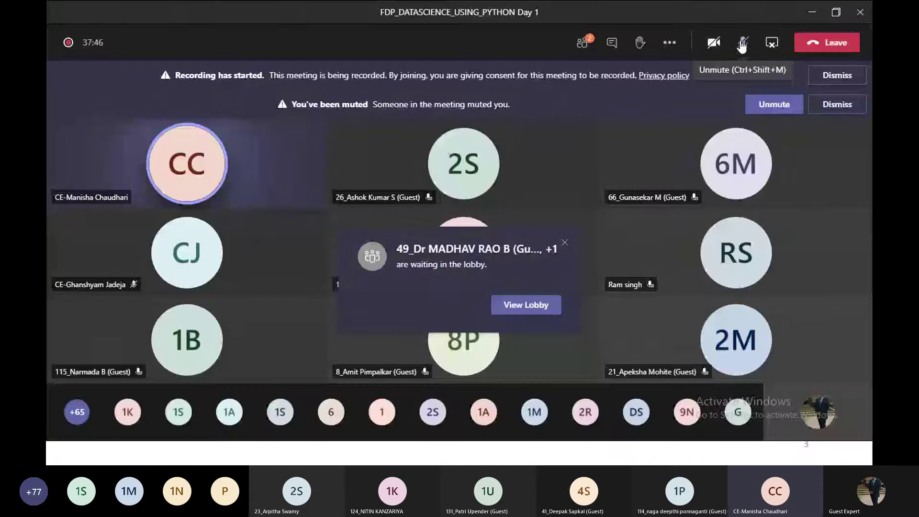
{"action": "left_click", "coordinate": [743, 43]}
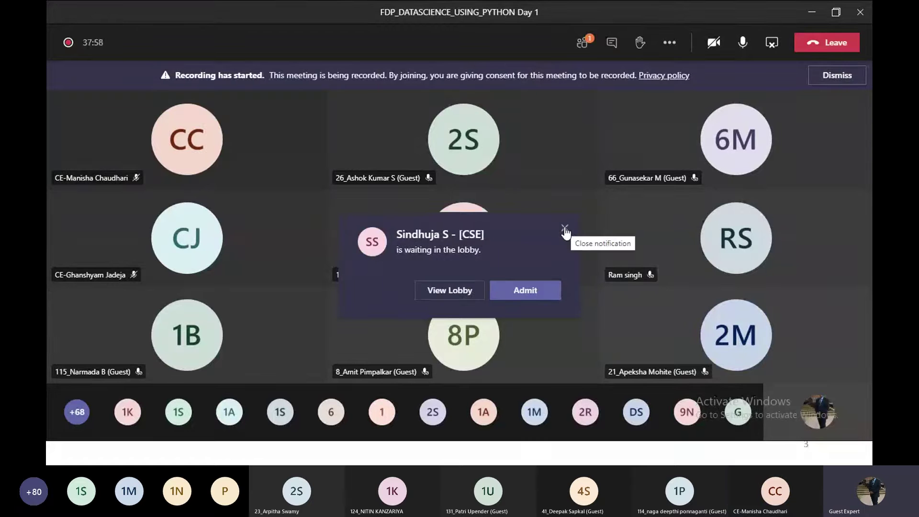
{"action": "left_click", "coordinate": [564, 228]}
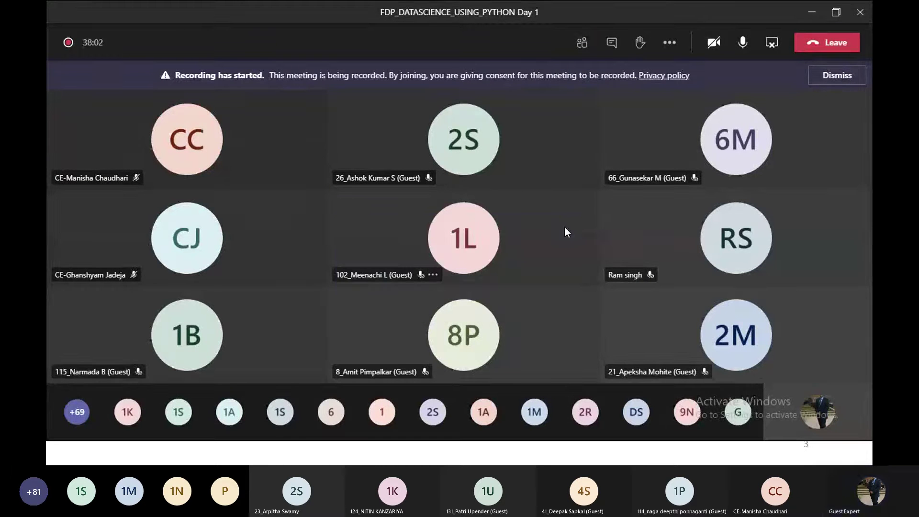
{"action": "left_click", "coordinate": [812, 13]}
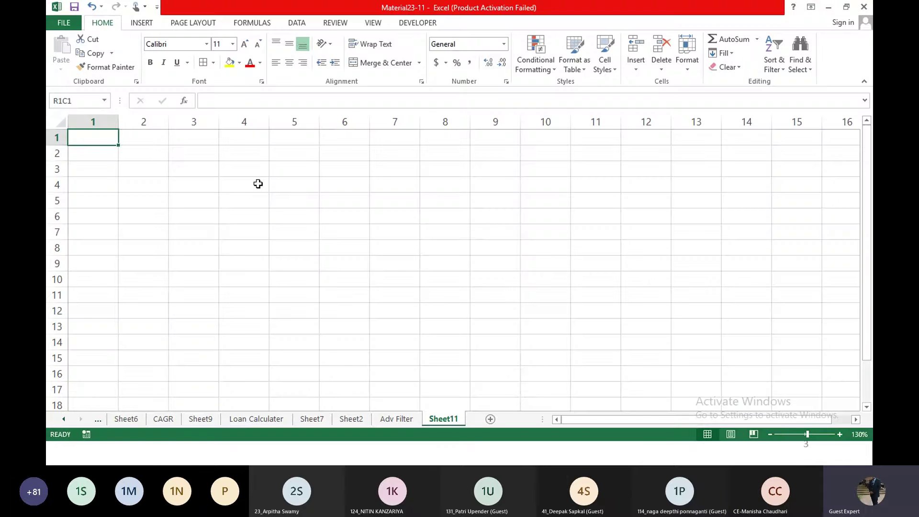
Step: Go to the sheet's very last cell, in the final column and row, and return to the first cell
{"action": "key", "text": "ctrl+Right"}
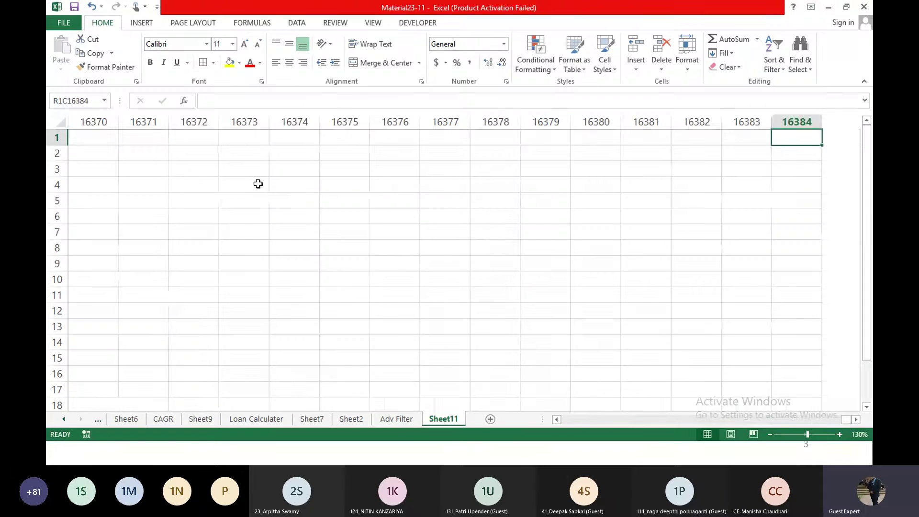
{"action": "key", "text": "ctrl+Down"}
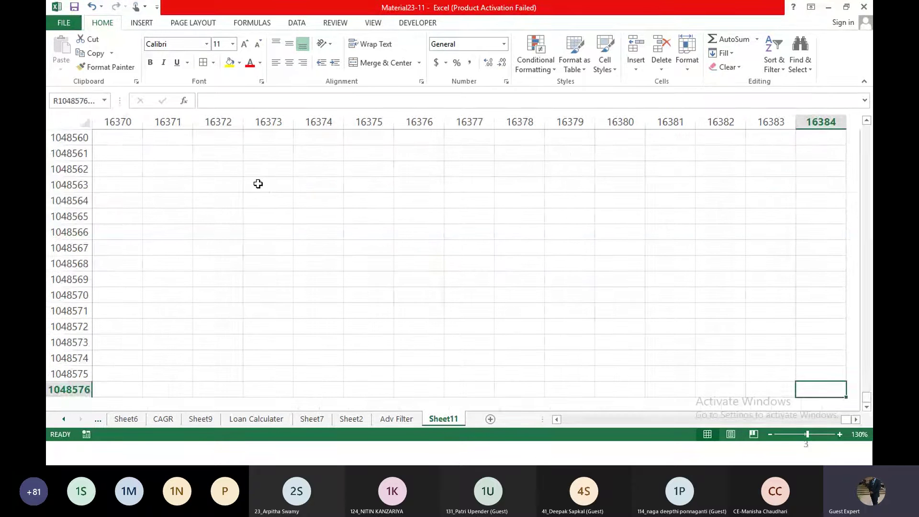
{"action": "key", "text": "ctrl+Home"}
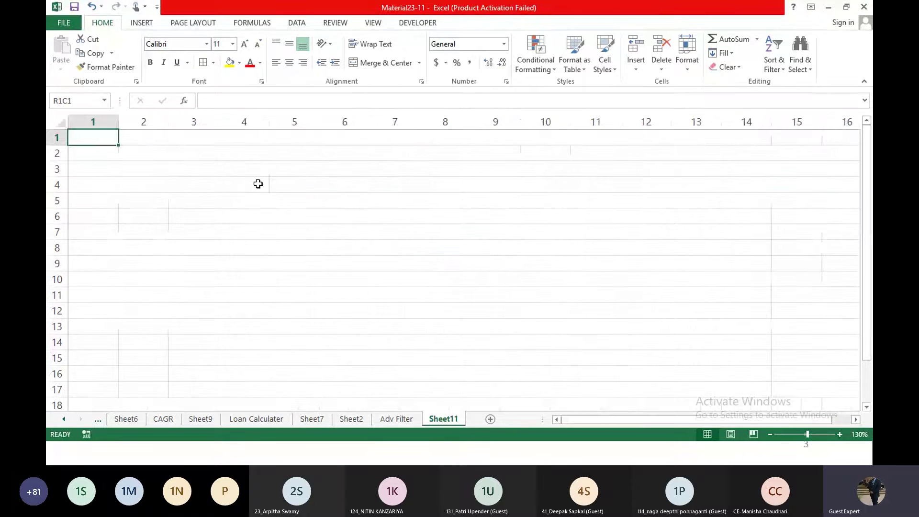
Step: Turn off the R1C1 reference style in the formula options and select cell C7
{"action": "left_click", "coordinate": [56, 27]}
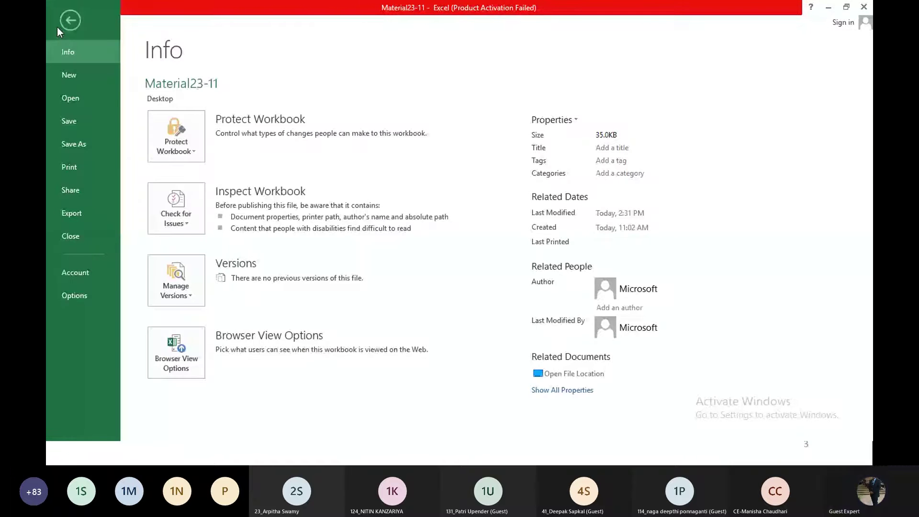
{"action": "left_click", "coordinate": [56, 27]}
{"action": "left_click", "coordinate": [57, 27]}
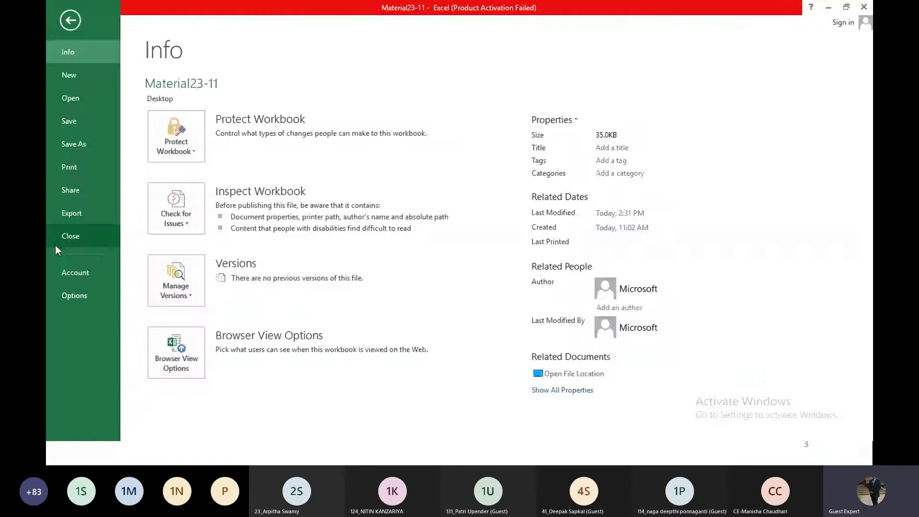
{"action": "left_click", "coordinate": [79, 291]}
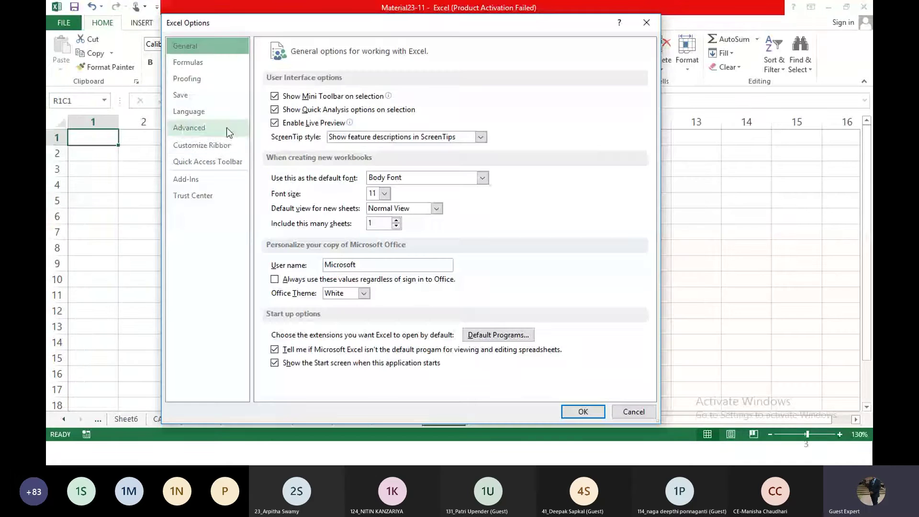
{"action": "left_click", "coordinate": [188, 63]}
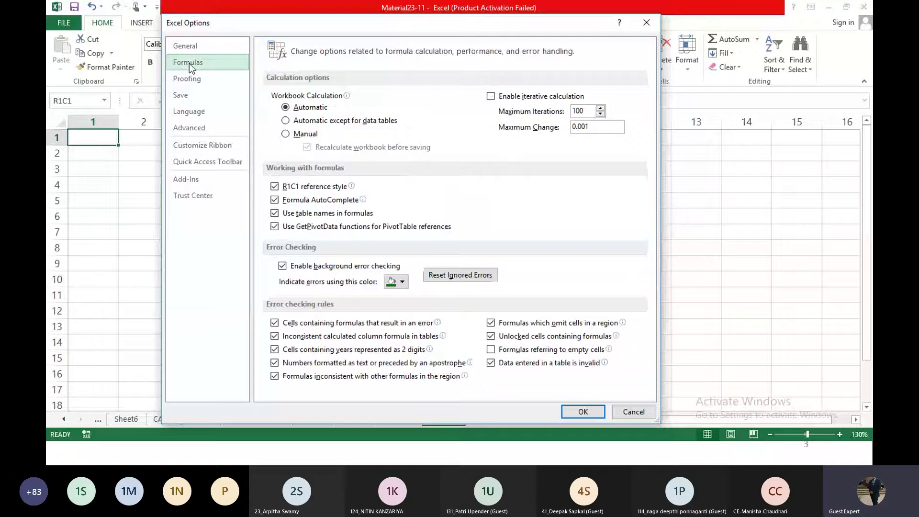
{"action": "left_click", "coordinate": [274, 186]}
{"action": "left_click", "coordinate": [583, 412]}
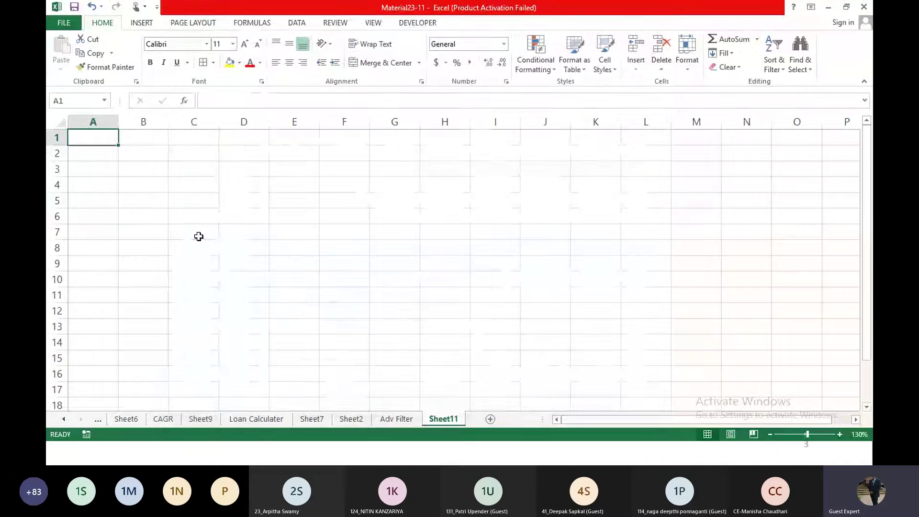
{"action": "left_click", "coordinate": [199, 236]}
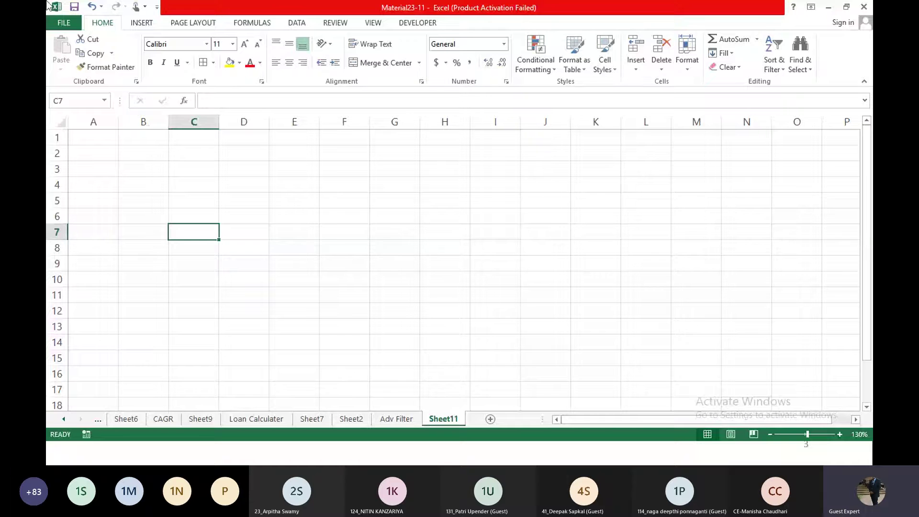
Step: Examine the file types available for saving the workbook to the Desktop, and leave without saving
{"action": "left_click", "coordinate": [59, 26]}
{"action": "left_click", "coordinate": [74, 143]}
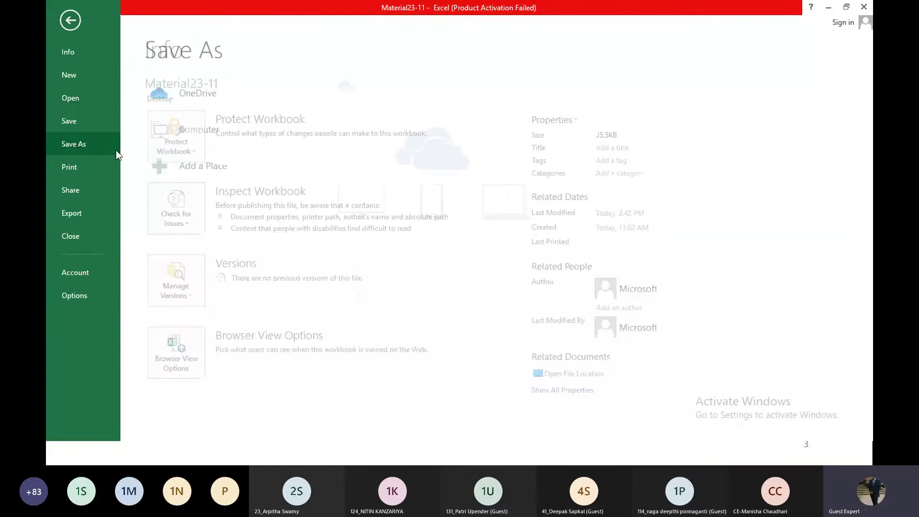
{"action": "left_click", "coordinate": [366, 132]}
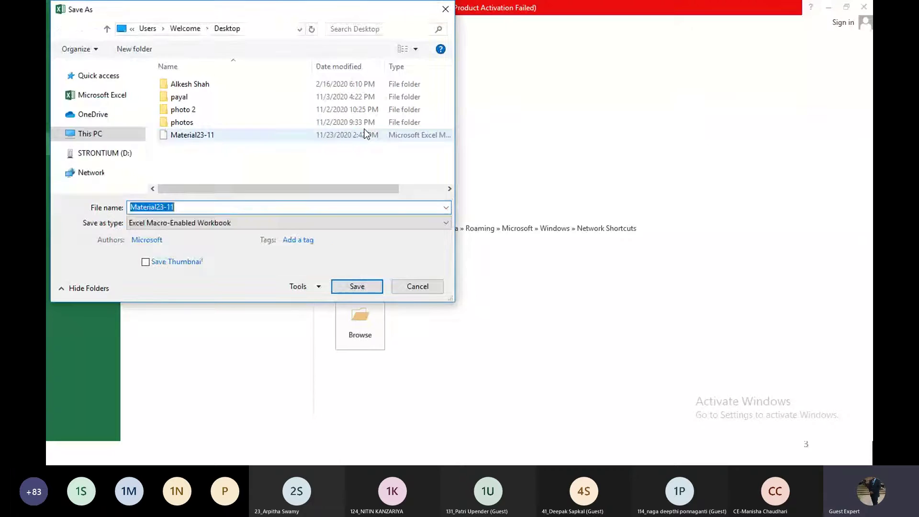
{"action": "left_click", "coordinate": [300, 222]}
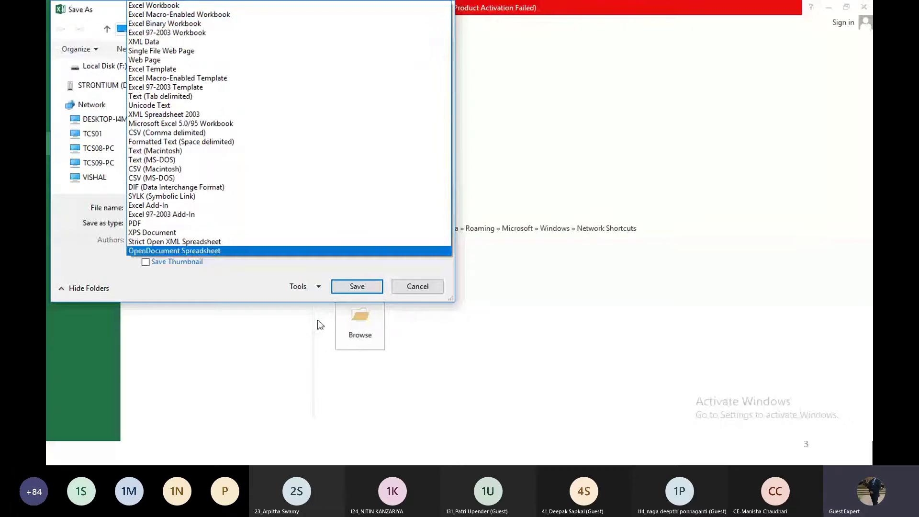
{"action": "left_click", "coordinate": [419, 288]}
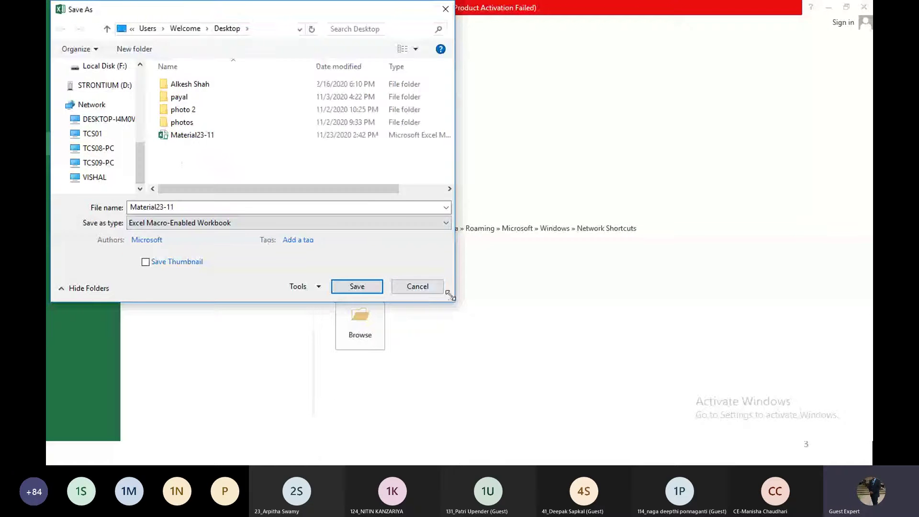
{"action": "left_click", "coordinate": [421, 289]}
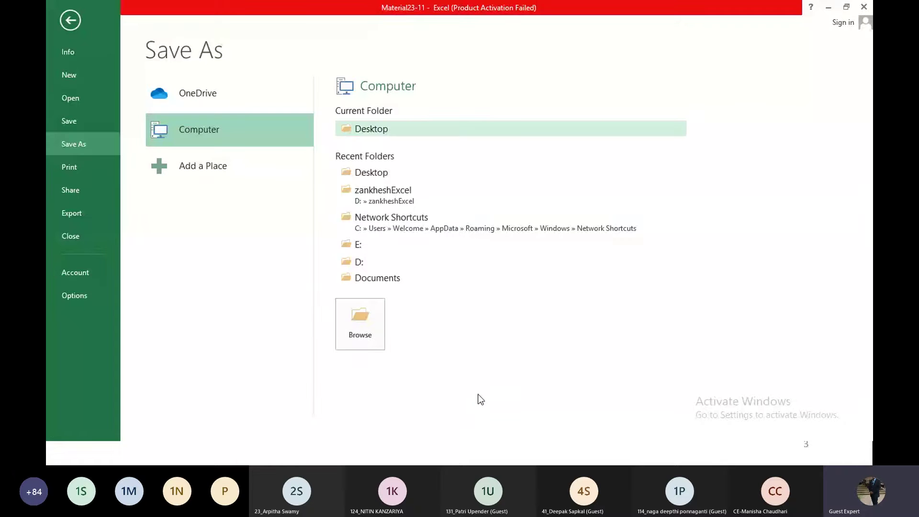
{"action": "key", "text": "Escape"}
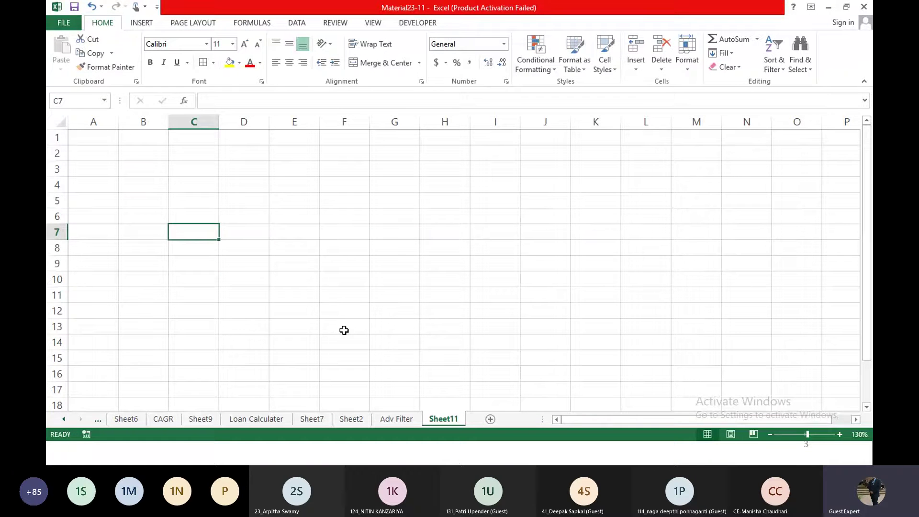
Step: Switch to the Data Analytics presentation in PowerPoint and start the slide show from slide 3
{"action": "key", "text": "alt+Tab"}
{"action": "key", "text": "Tab"}
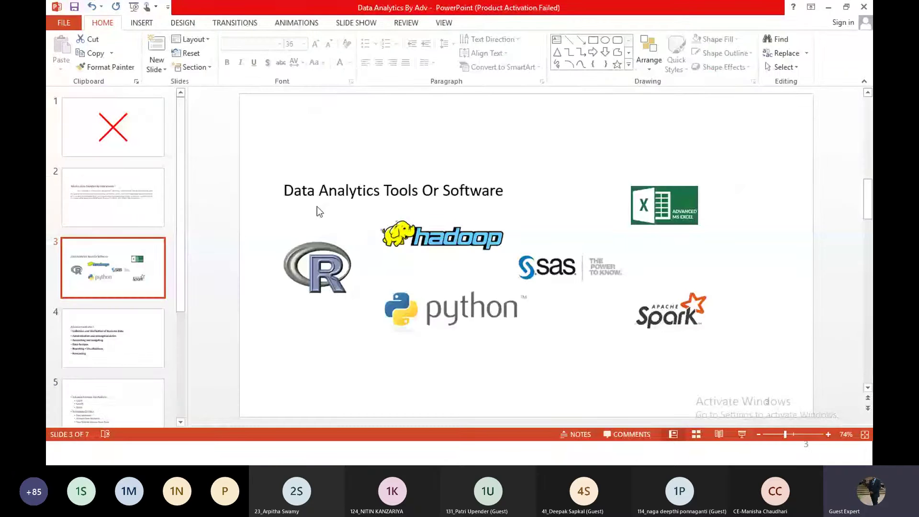
{"action": "key", "text": "shift+F5"}
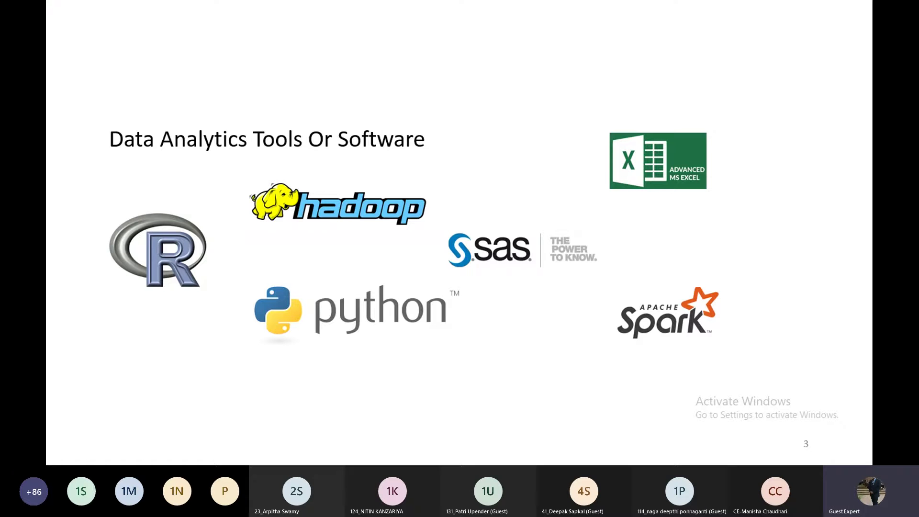
Step: Switch back to the Material23-11 workbook in Excel and select cell A1 on Sheet11
{"action": "key", "text": "alt+Tab"}
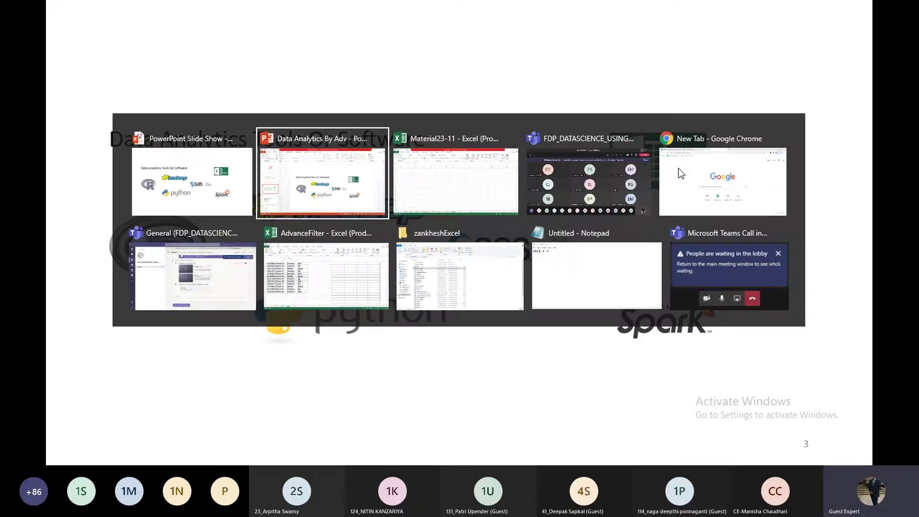
{"action": "key", "text": "Tab"}
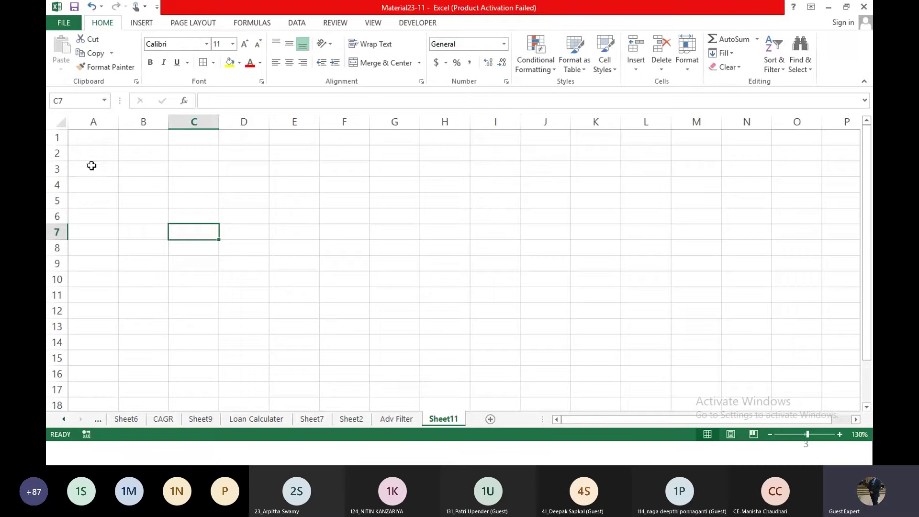
{"action": "left_click", "coordinate": [93, 133]}
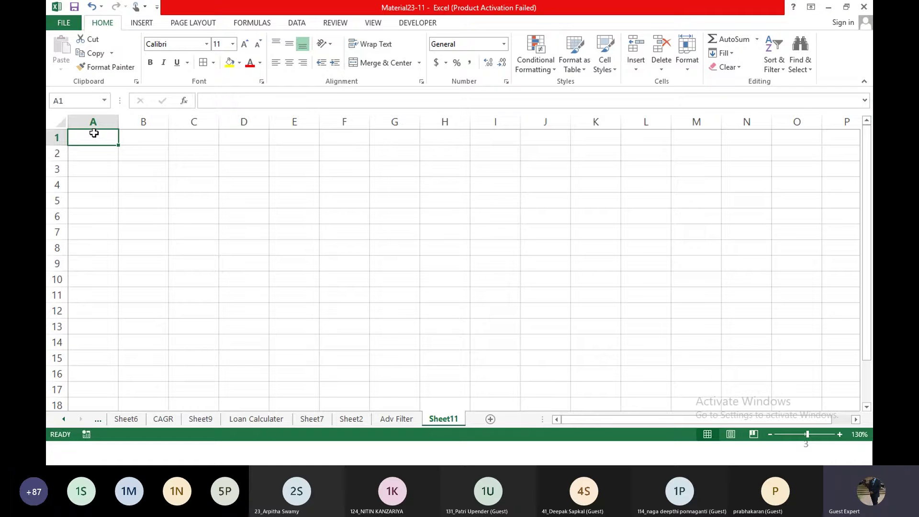
Step: Delete the worksheet Sheet11 from the workbook
{"action": "right_click", "coordinate": [452, 422]}
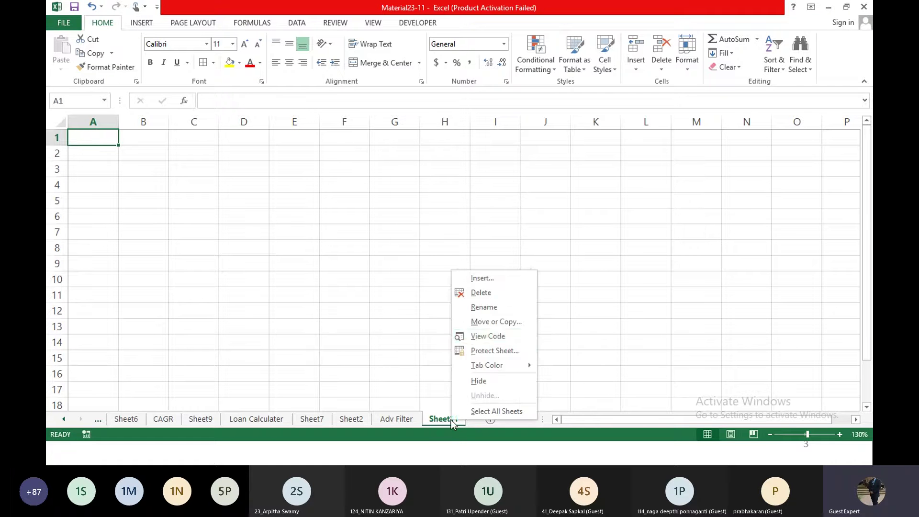
{"action": "left_click", "coordinate": [462, 294]}
{"action": "left_click", "coordinate": [437, 257]}
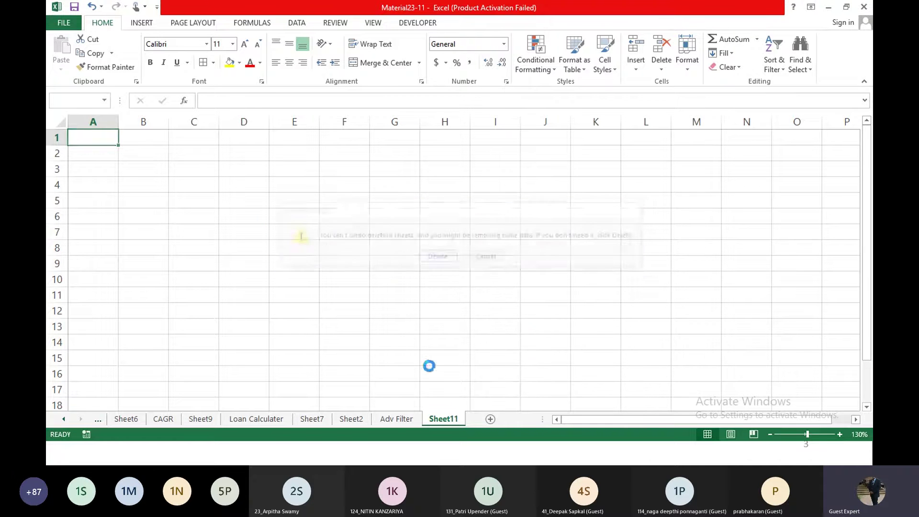
{"action": "left_click", "coordinate": [396, 248]}
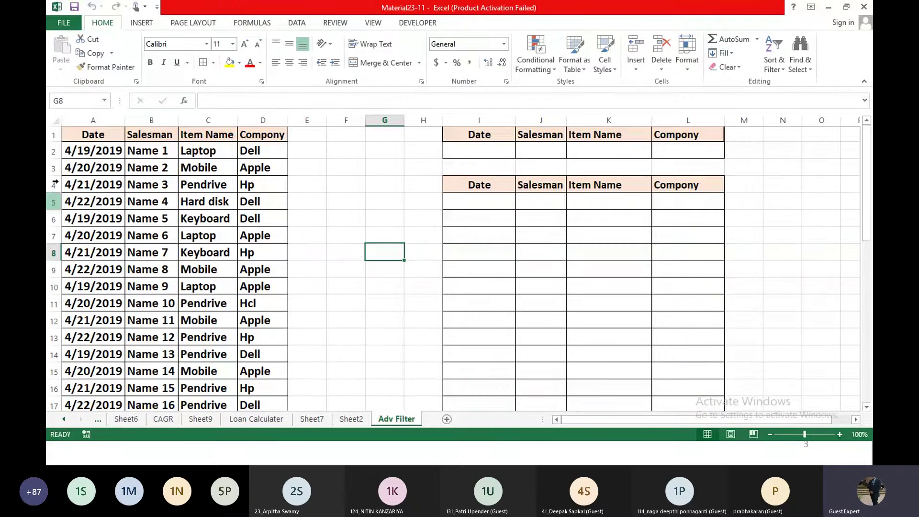
Step: Enter Jan in cell B2 of the Adv Filter sheet and autofill the month series down the Salesman column to row 35
{"action": "scroll", "coordinate": [175, 151], "scroll_direction": "down", "scroll_amount": 6}
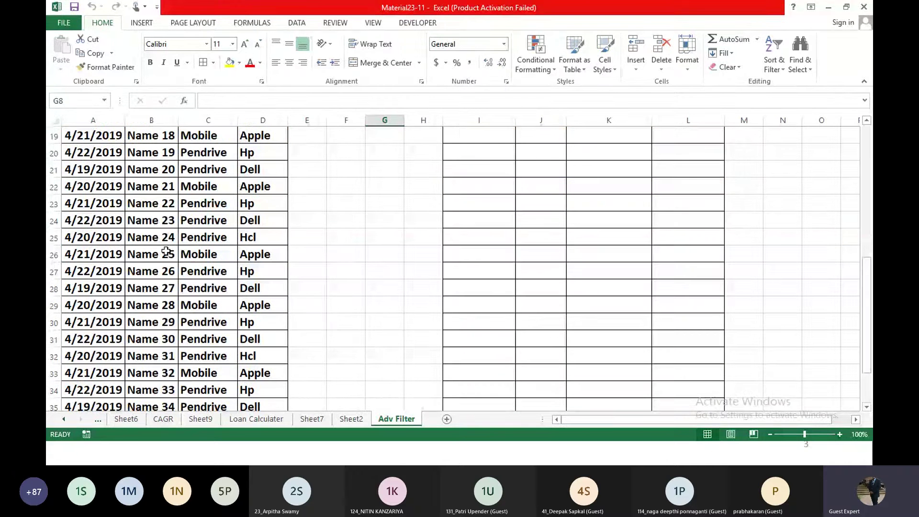
{"action": "scroll", "coordinate": [166, 252], "scroll_direction": "up", "scroll_amount": 6}
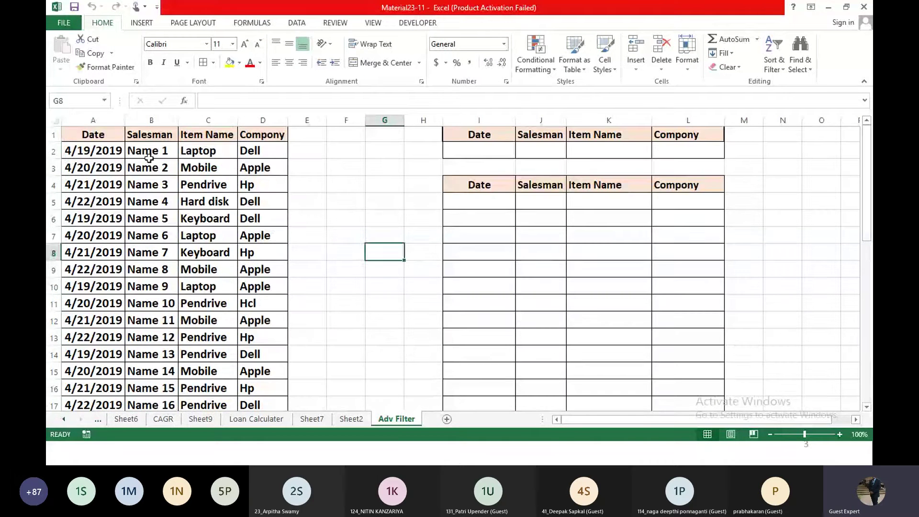
{"action": "left_click", "coordinate": [149, 152]}
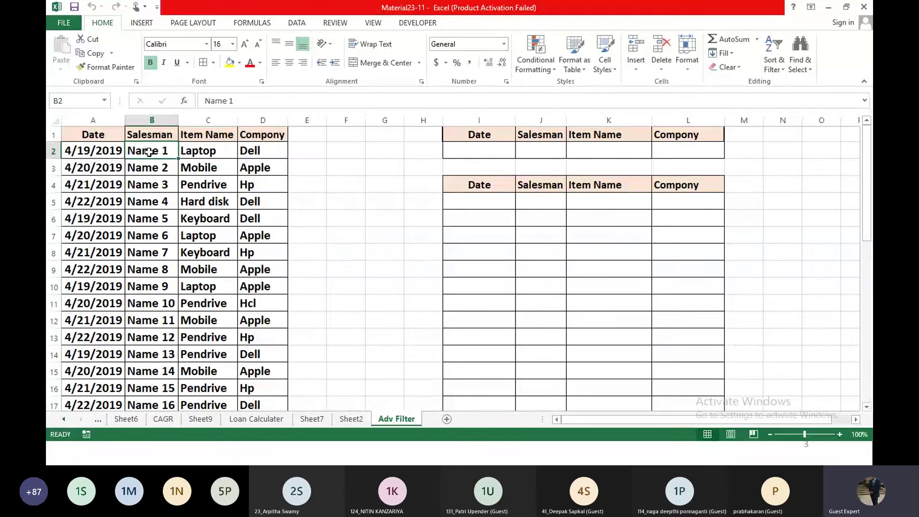
{"action": "type", "text": "Jan"}
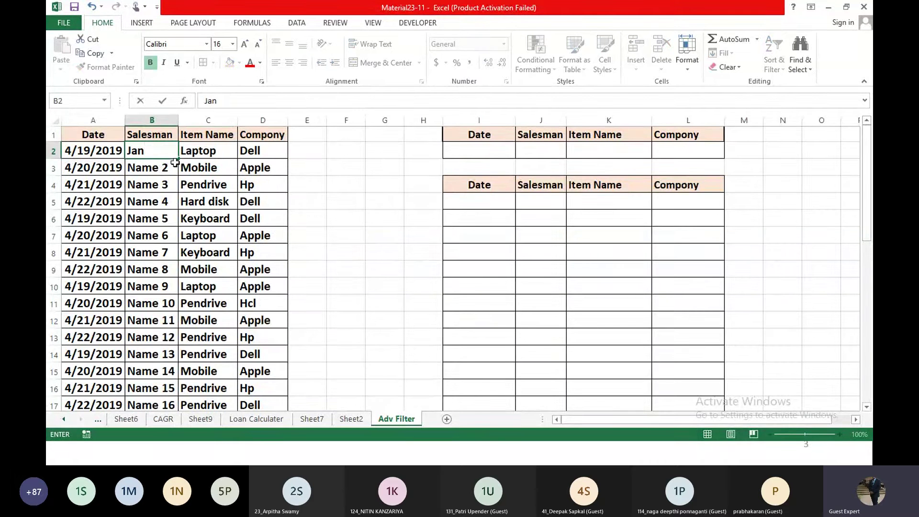
{"action": "key", "text": "Return"}
{"action": "key", "text": "Up"}
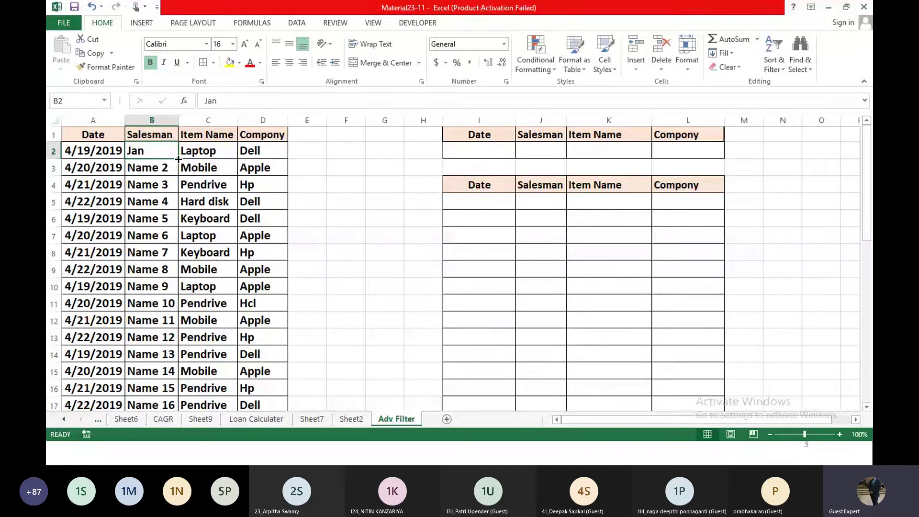
{"action": "left_click_drag", "start_coordinate": [178, 159], "coordinate": [164, 379]}
{"action": "scroll", "coordinate": [264, 293], "scroll_direction": "up", "scroll_amount": 1}
{"action": "scroll", "coordinate": [264, 293], "scroll_direction": "up", "scroll_amount": 6}
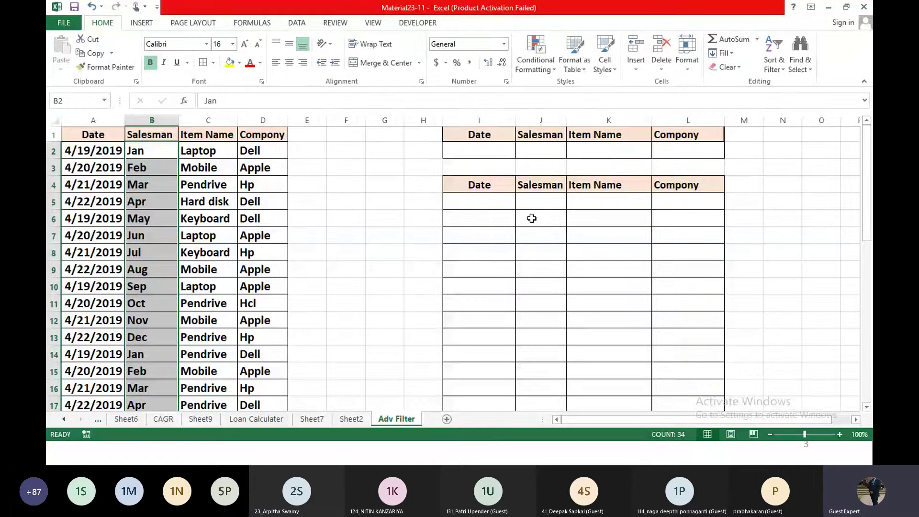
Step: Examine the blank output range I5:L10 and the first Item Name and Company entries in C2 and D2
{"action": "left_click_drag", "start_coordinate": [470, 200], "coordinate": [687, 286]}
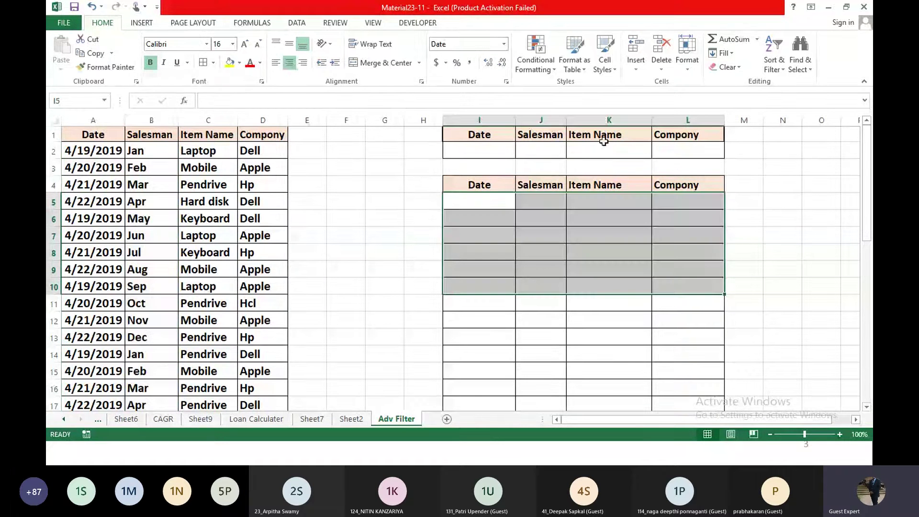
{"action": "left_click", "coordinate": [192, 152]}
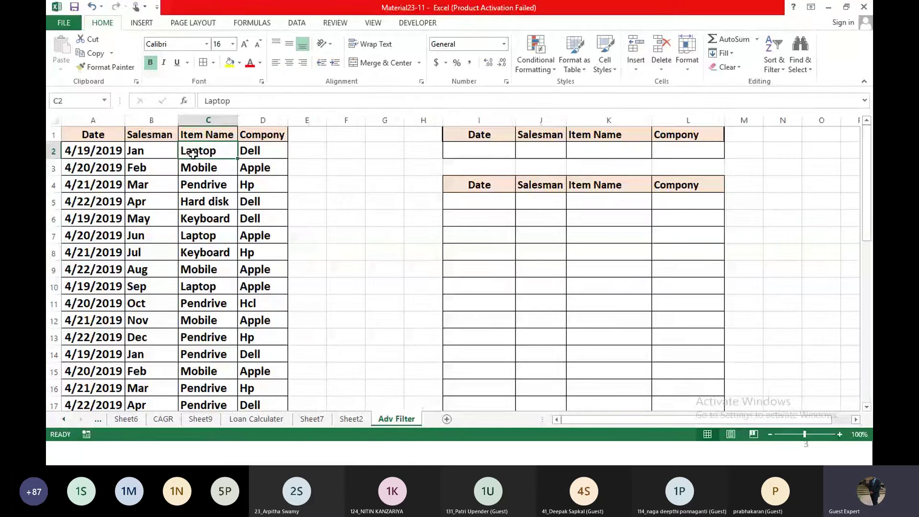
{"action": "key", "text": "Right"}
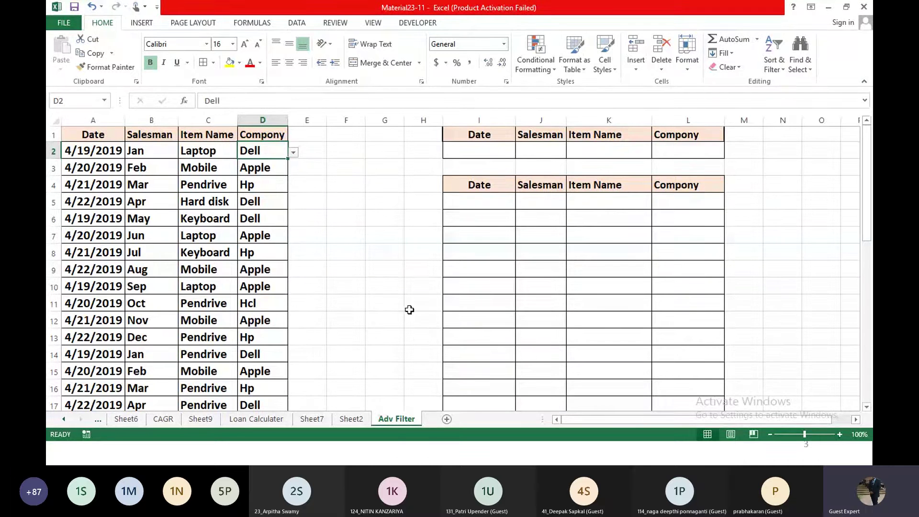
Step: Add a new worksheet after Adv Filter and view the available Data Validation commands
{"action": "left_click", "coordinate": [447, 419]}
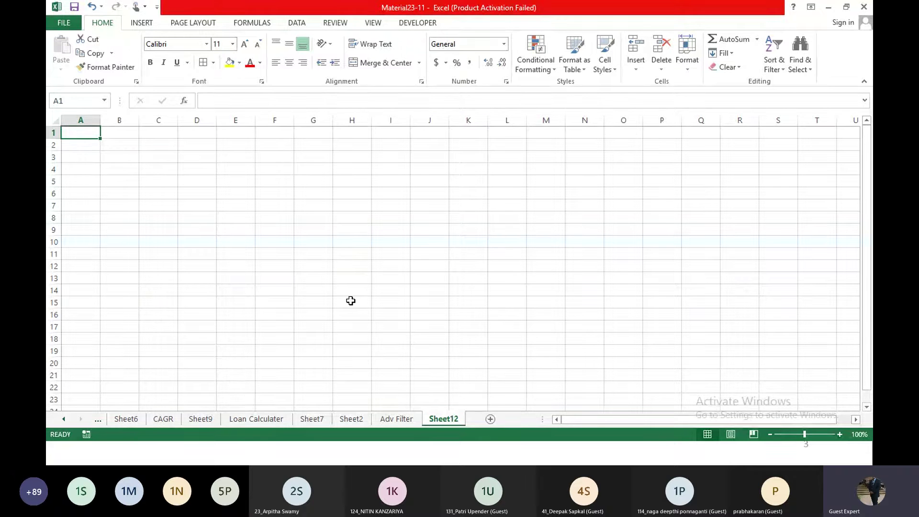
{"action": "left_click", "coordinate": [295, 24]}
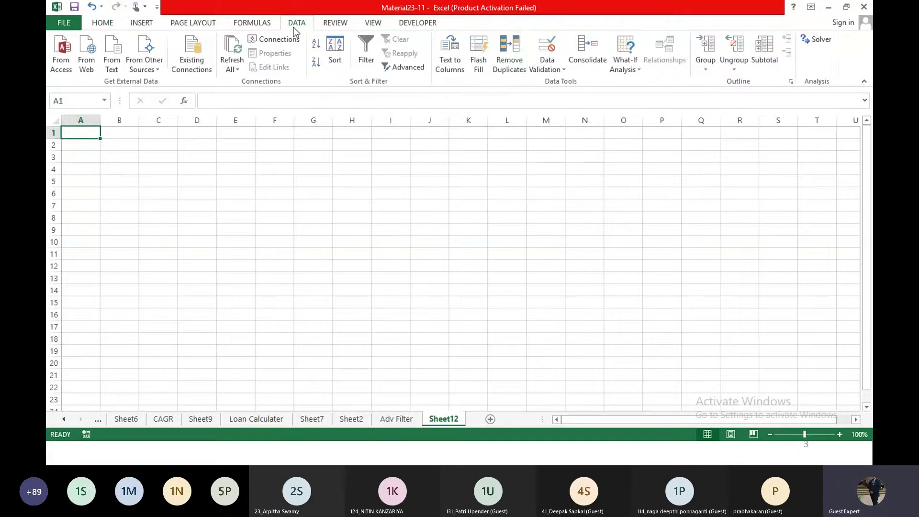
{"action": "left_click", "coordinate": [558, 71]}
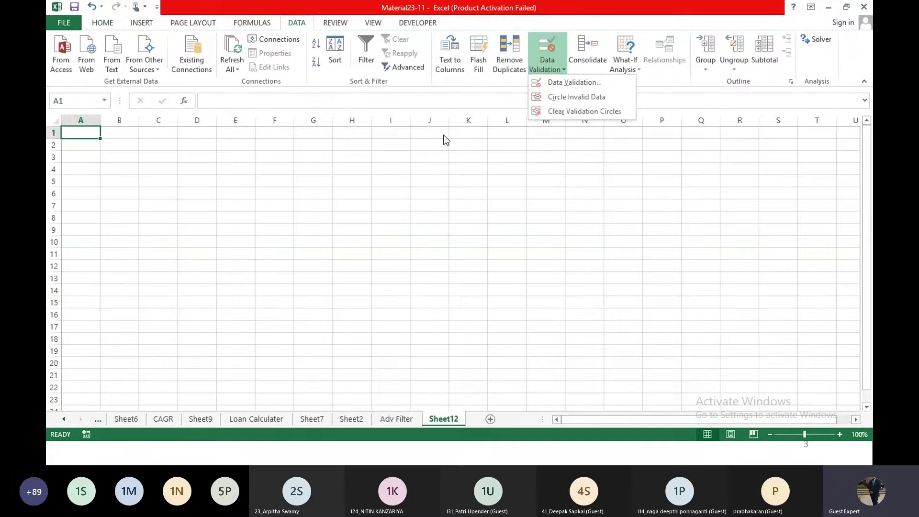
{"action": "left_click", "coordinate": [443, 139]}
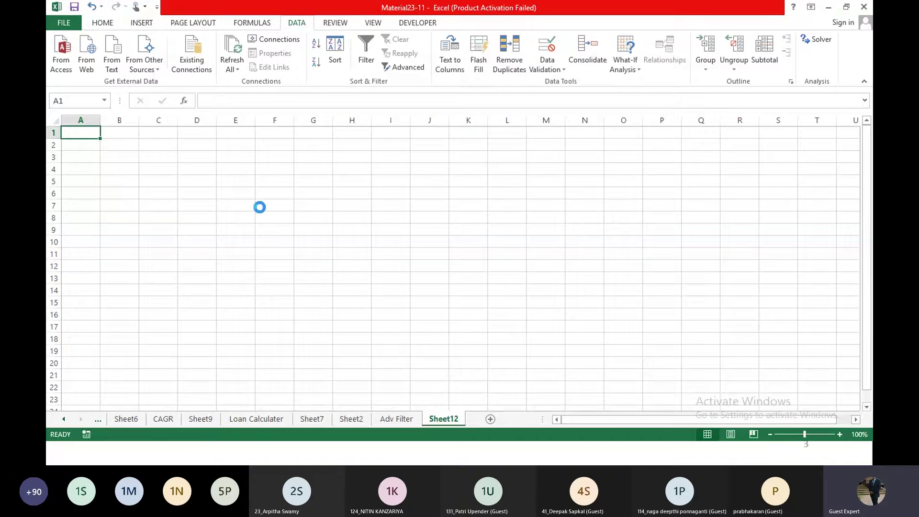
Step: Enter the column headers No, Name, State and City in cells A1 to D1 of Sheet12
{"action": "scroll", "coordinate": [259, 208], "scroll_direction": "up", "scroll_amount": 2}
{"action": "scroll", "coordinate": [260, 208], "scroll_direction": "up", "scroll_amount": 2}
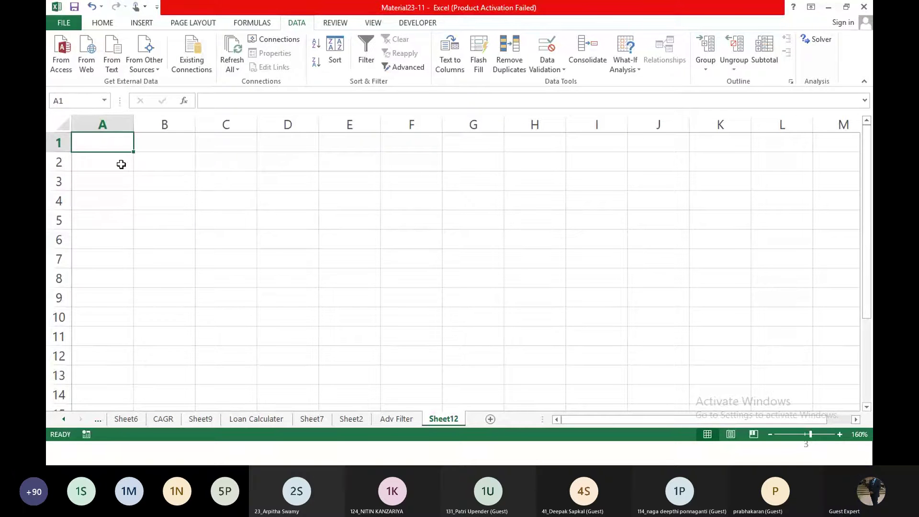
{"action": "type", "text": "No"}
{"action": "key", "text": "Tab"}
{"action": "type", "text": "Name"}
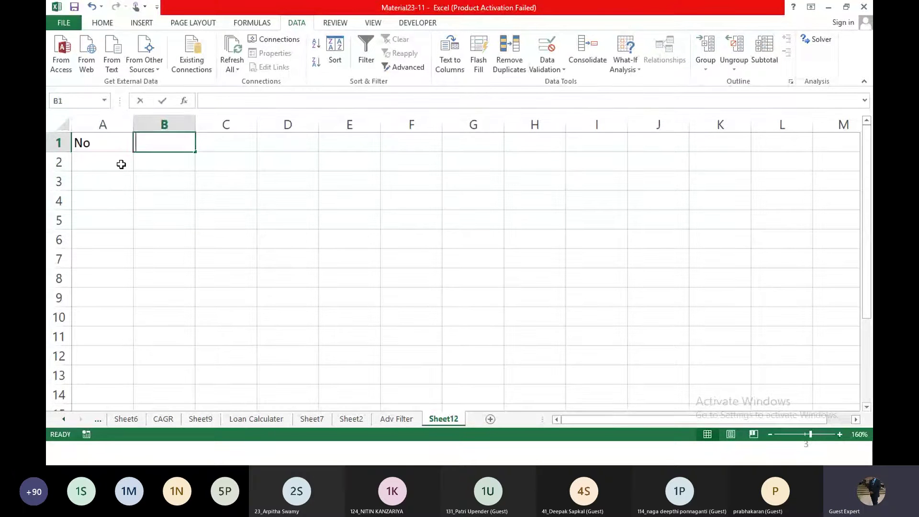
{"action": "key", "text": "Tab"}
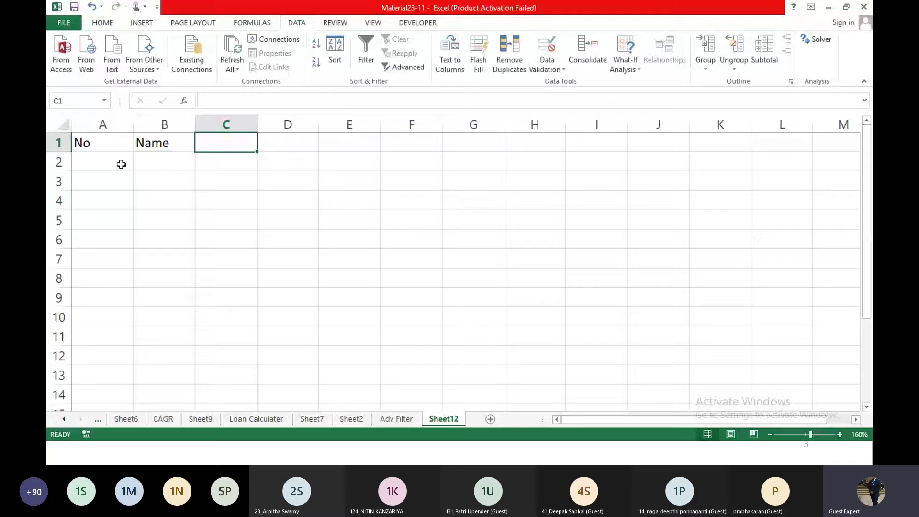
{"action": "type", "text": "Ci"}
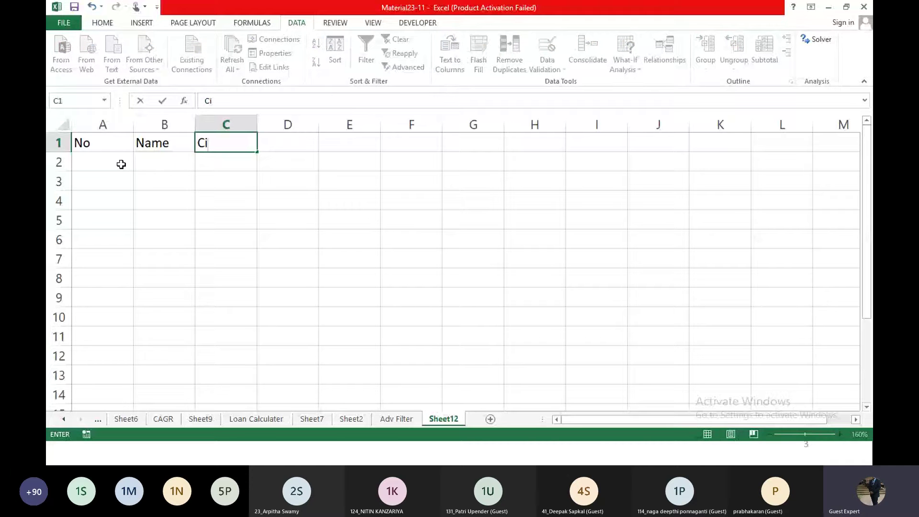
{"action": "key", "text": "BackSpace"}
{"action": "key", "text": "BackSpace"}
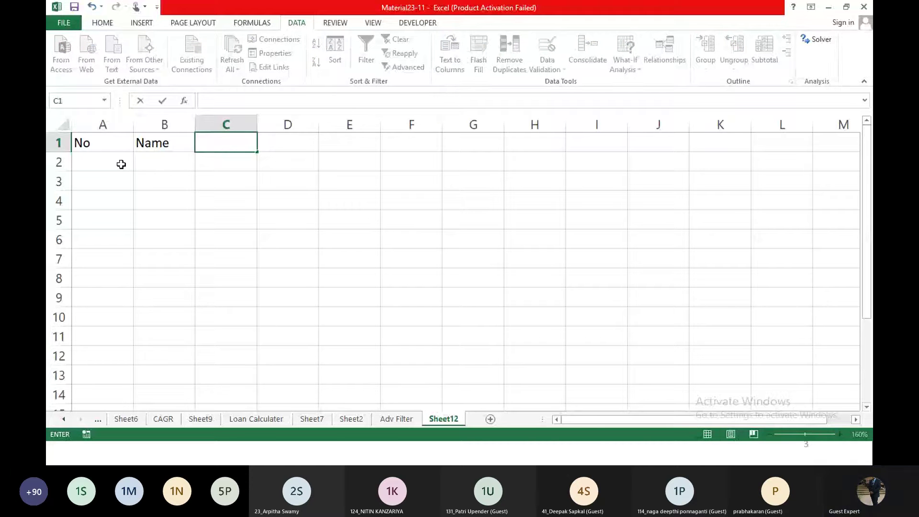
{"action": "type", "text": "Sta"}
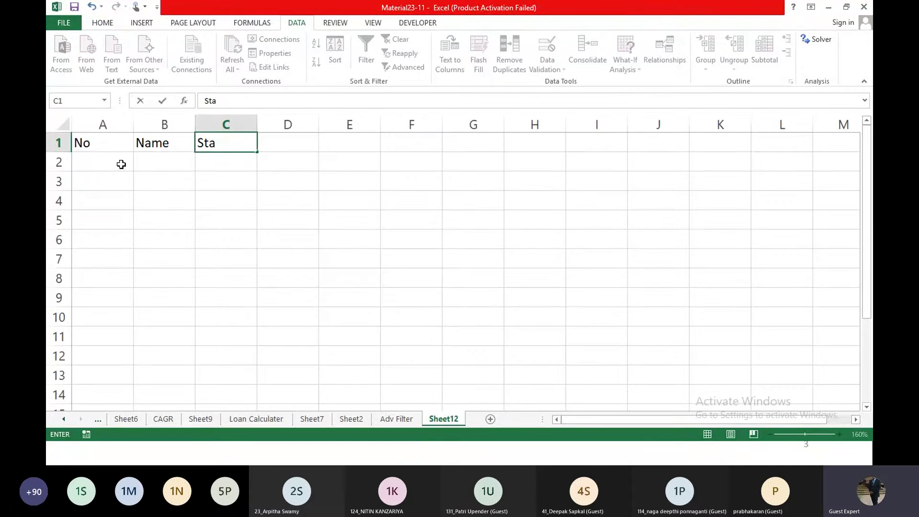
{"action": "type", "text": "te"}
{"action": "key", "text": "Tab"}
{"action": "type", "text": "Ci"}
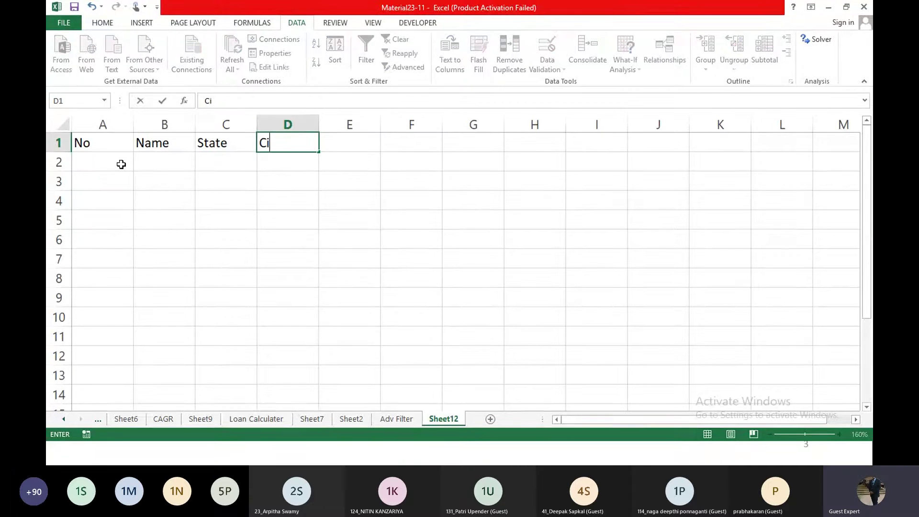
{"action": "type", "text": "ty"}
{"action": "key", "text": "Tab"}
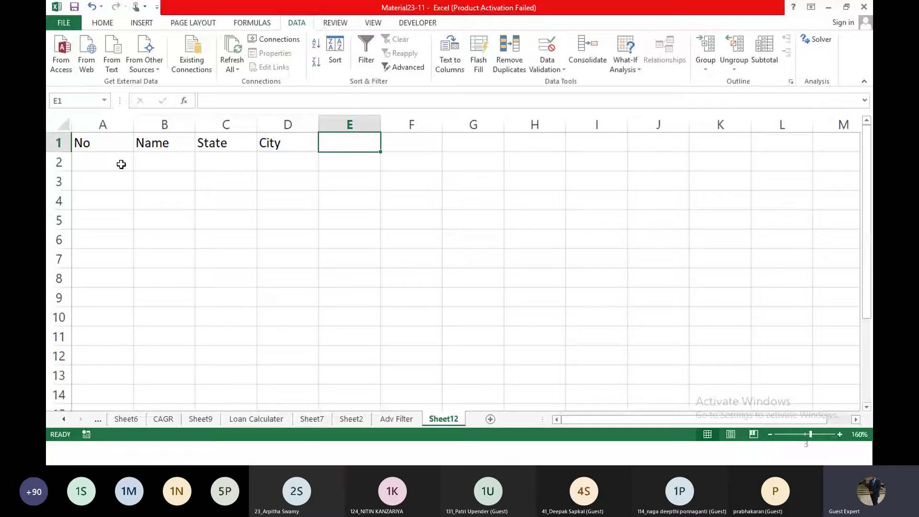
Step: Apply all borders to the range A1:D18, including the header row
{"action": "key", "text": "Left"}
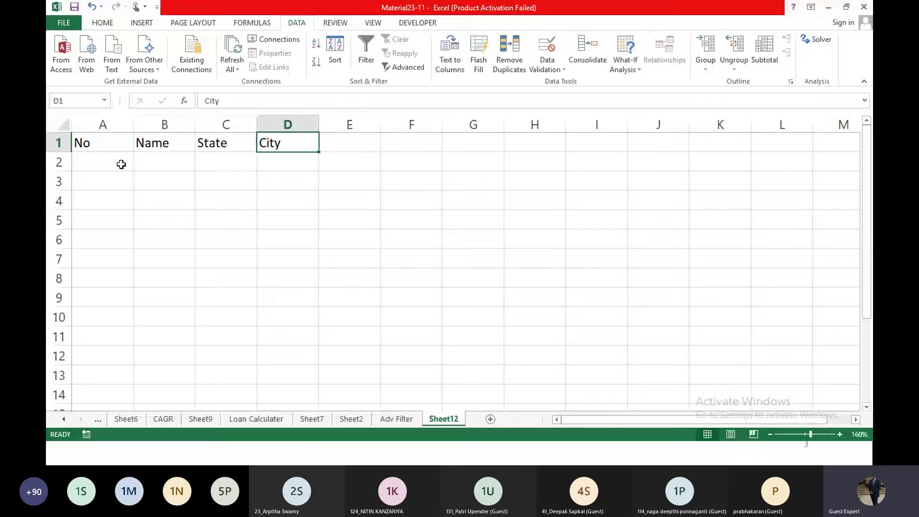
{"action": "key", "text": "Home"}
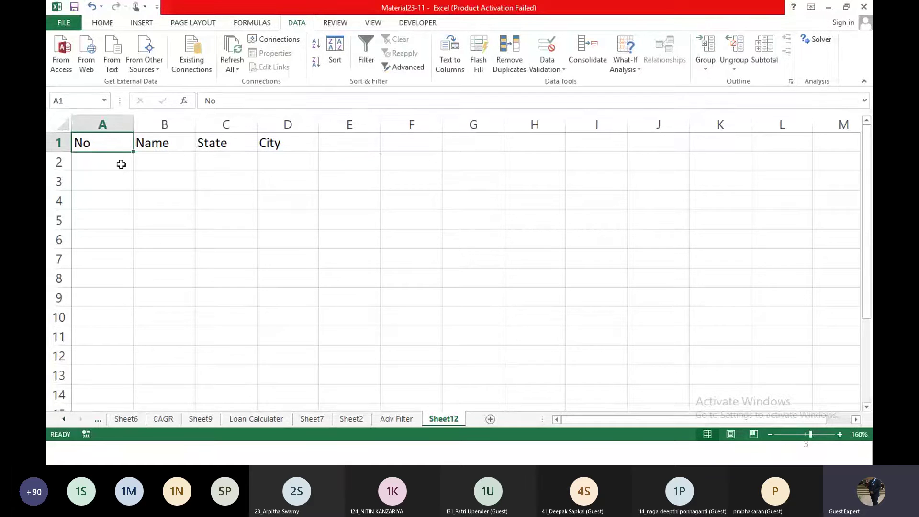
{"action": "key", "text": "shift+Right"}
{"action": "key", "text": "shift+Right"}
{"action": "key", "text": "shift+Right"}
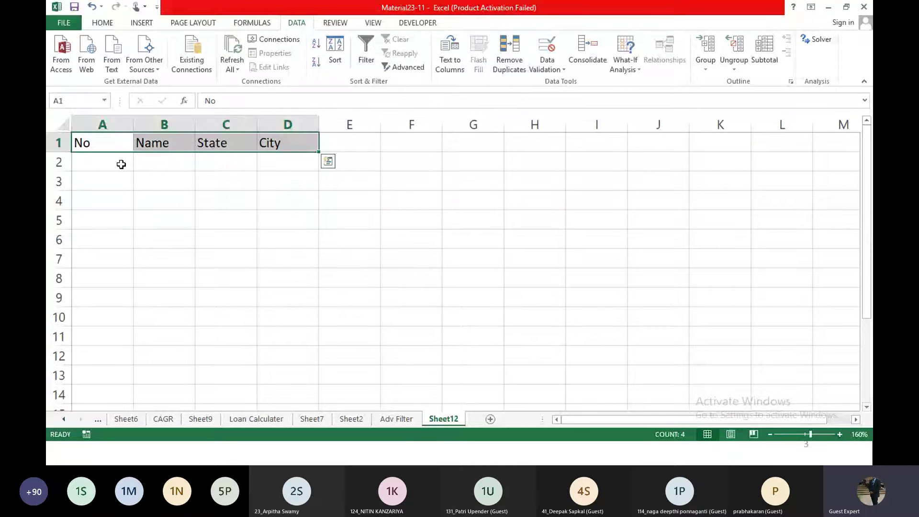
{"action": "key", "text": "shift+Down"}
{"action": "key", "text": "shift+Down"}
{"action": "key", "text": "shift+Down"}
{"action": "key", "text": "shift+Down"}
{"action": "key", "text": "shift+Down"}
{"action": "key", "text": "shift+Down"}
{"action": "key", "text": "shift+Down"}
{"action": "key", "text": "shift+Down"}
{"action": "key", "text": "shift+Down"}
{"action": "key", "text": "shift+Down"}
{"action": "key", "text": "shift+Down"}
{"action": "key", "text": "shift+Down"}
{"action": "key", "text": "shift+Down"}
{"action": "key", "text": "shift+Down"}
{"action": "key", "text": "shift+Down"}
{"action": "key", "text": "shift+Down"}
{"action": "key", "text": "shift+Down"}
{"action": "key", "text": "shift+Down"}
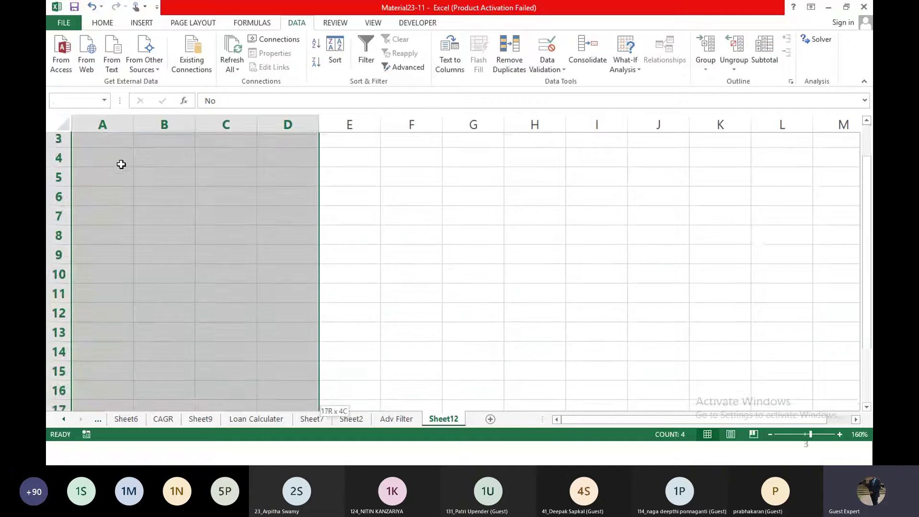
{"action": "key", "text": "alt"}
{"action": "key", "text": "h"}
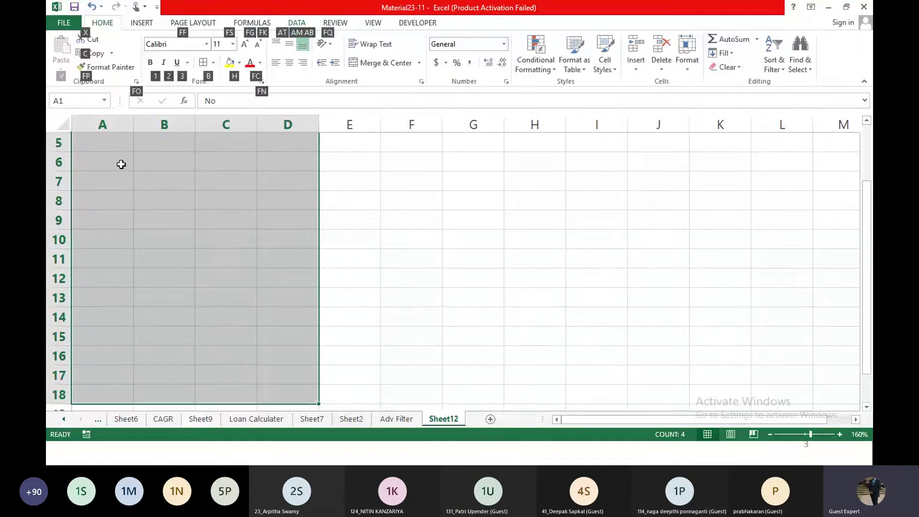
{"action": "key", "text": "b"}
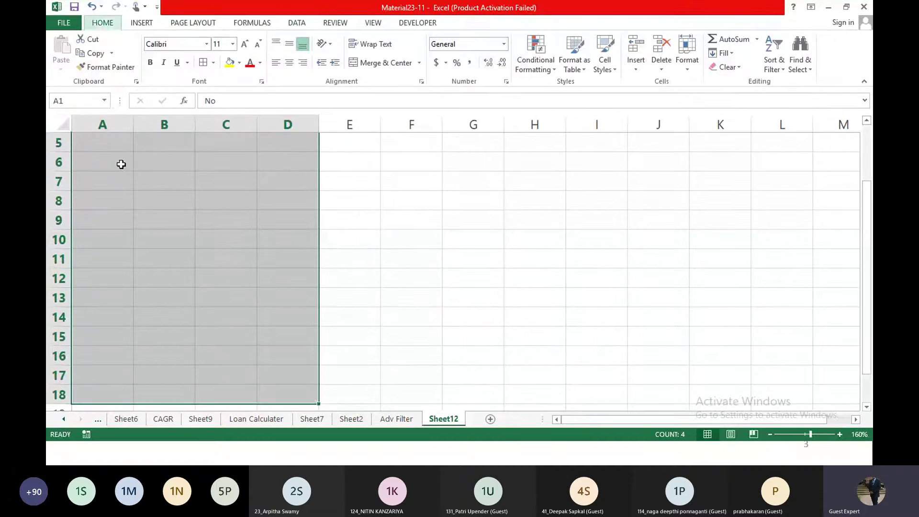
{"action": "key", "text": "a"}
Step: Enter the state names Gujrat in H1 and Rajsthan in I1, and select cell C2 under the State header
{"action": "key", "text": "ctrl+Home"}
{"action": "key", "text": "Right"}
{"action": "key", "text": "Right"}
{"action": "key", "text": "Right"}
{"action": "key", "text": "Right"}
{"action": "key", "text": "Right"}
{"action": "key", "text": "Right"}
{"action": "key", "text": "Right"}
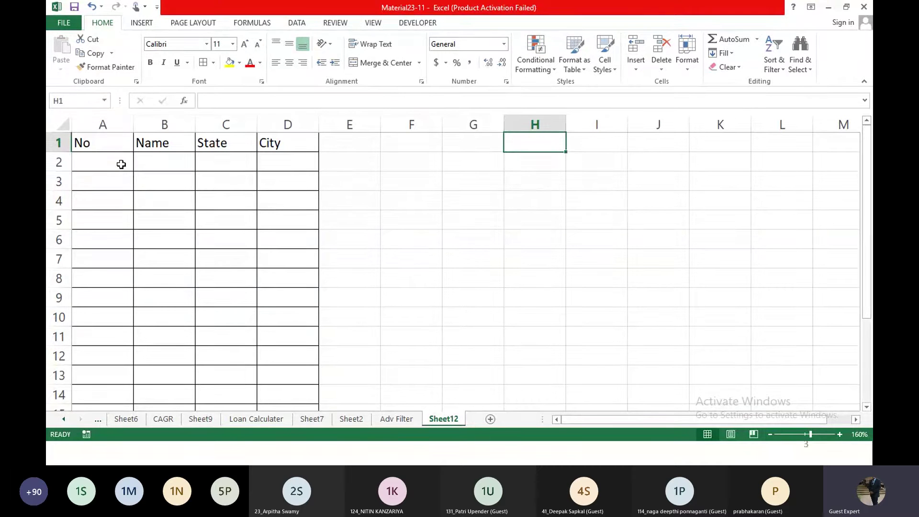
{"action": "type", "text": "Gujart"}
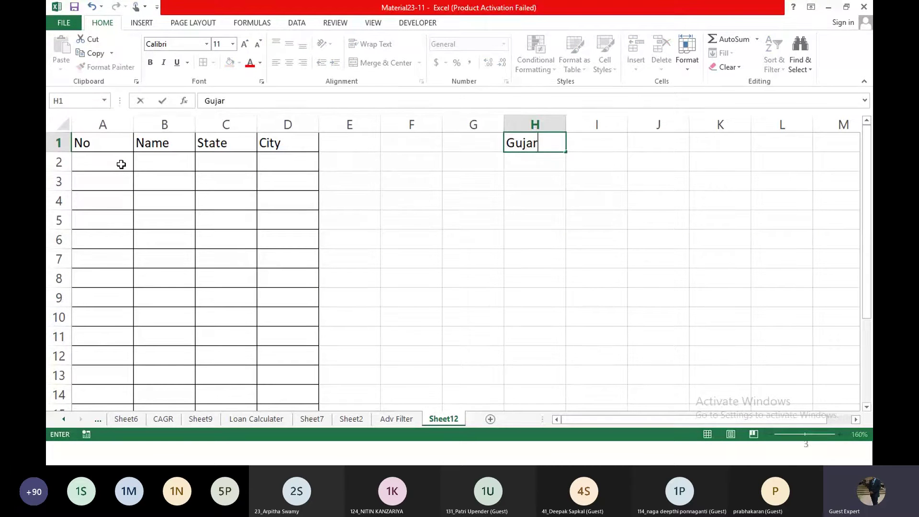
{"action": "key", "text": "BackSpace"}
{"action": "key", "text": "BackSpace"}
{"action": "key", "text": "BackSpace"}
{"action": "key", "text": "BackSpace"}
{"action": "type", "text": "jrat"}
{"action": "key", "text": "Tab"}
{"action": "type", "text": "Rajsthan"}
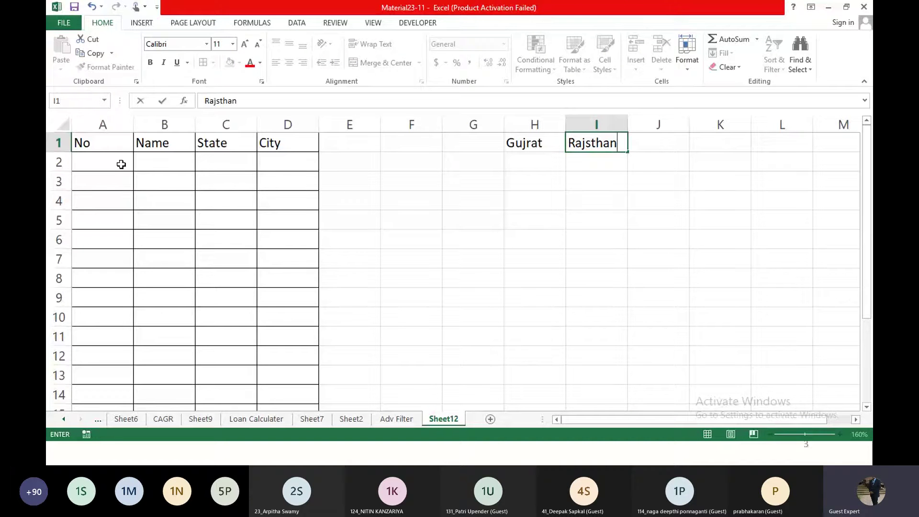
{"action": "key", "text": "Return"}
{"action": "key", "text": "Left"}
{"action": "key", "text": "Left"}
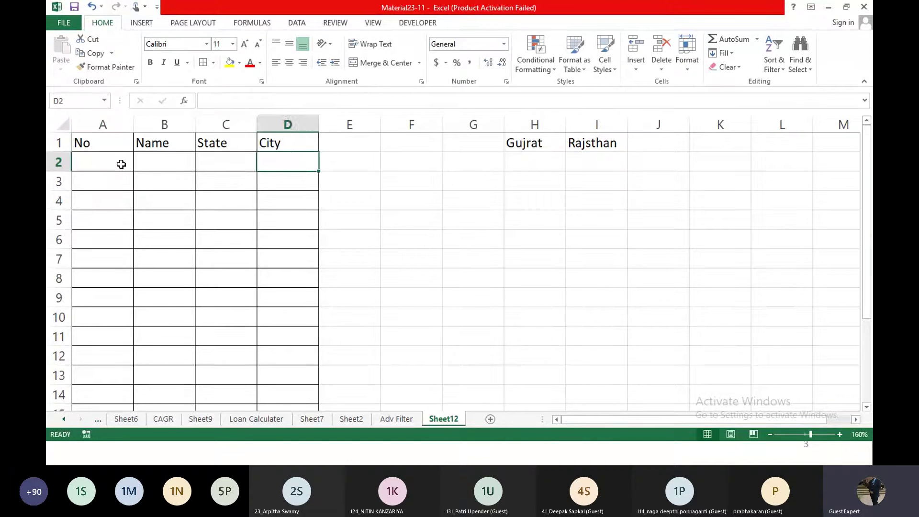
{"action": "key", "text": "Left"}
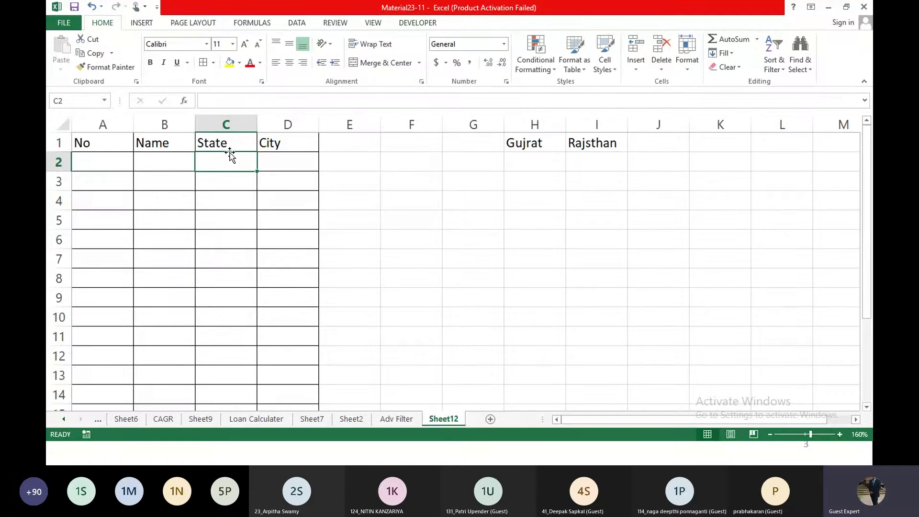
Step: Add a List data validation to cell C2 that takes its choices from the state names in H1:I1
{"action": "left_click", "coordinate": [306, 24]}
{"action": "left_click", "coordinate": [557, 71]}
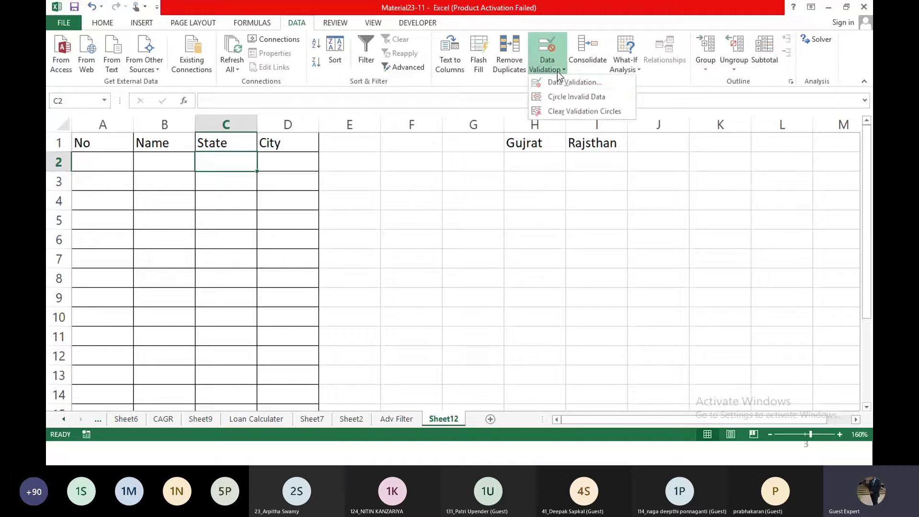
{"action": "left_click", "coordinate": [557, 85]}
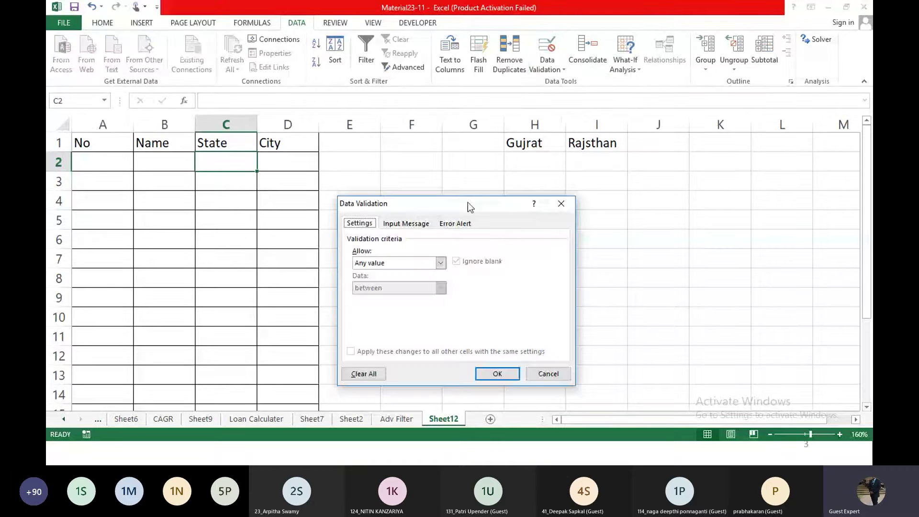
{"action": "left_click_drag", "start_coordinate": [467, 202], "coordinate": [527, 53]}
{"action": "left_click", "coordinate": [497, 113]}
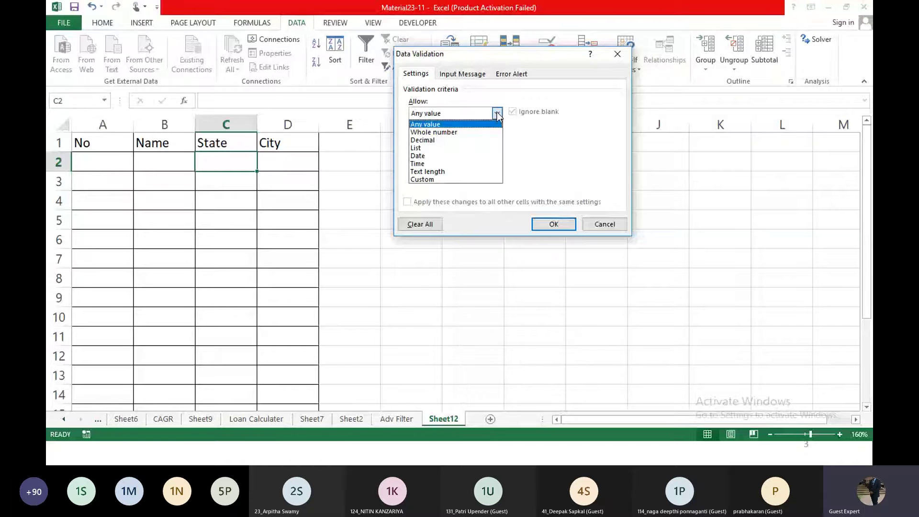
{"action": "left_click", "coordinate": [474, 154]}
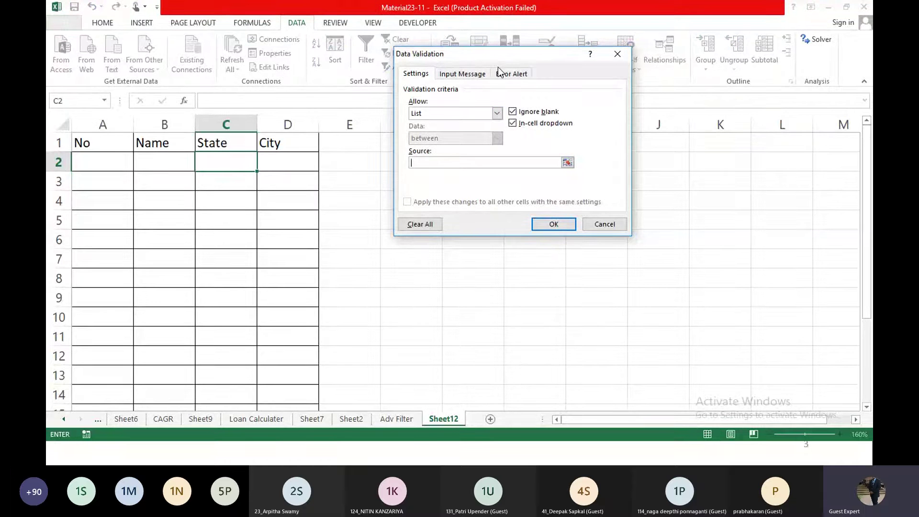
{"action": "left_click_drag", "start_coordinate": [498, 65], "coordinate": [498, 224]}
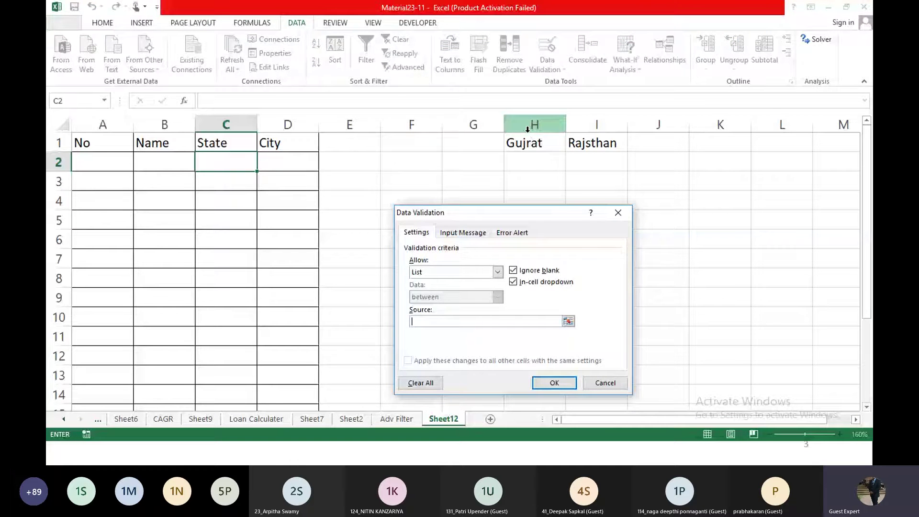
{"action": "left_click_drag", "start_coordinate": [527, 142], "coordinate": [587, 142]}
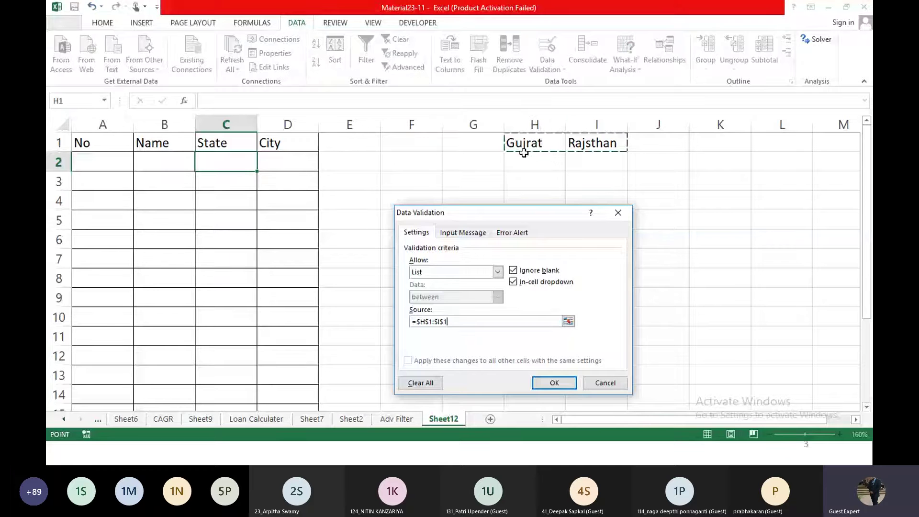
{"action": "key", "text": "Return"}
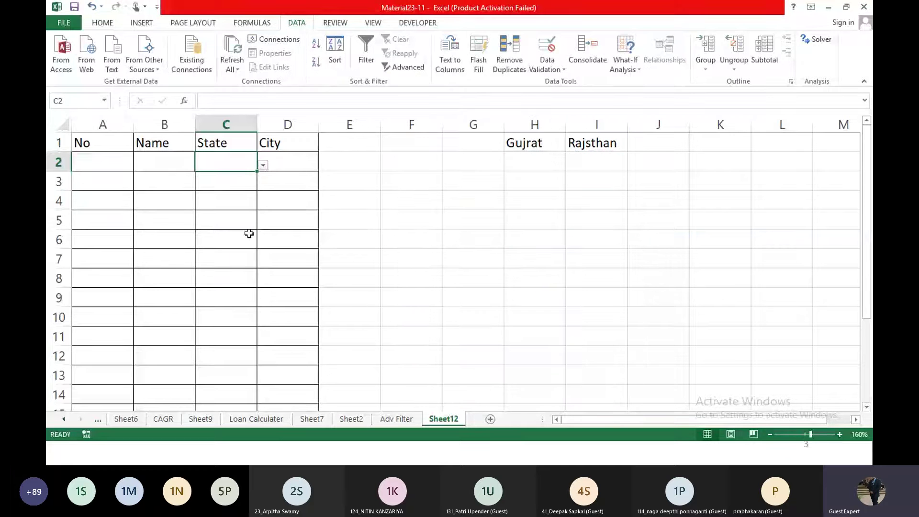
Step: View the state choices offered by the dropdown in cell C2
{"action": "left_click", "coordinate": [263, 166]}
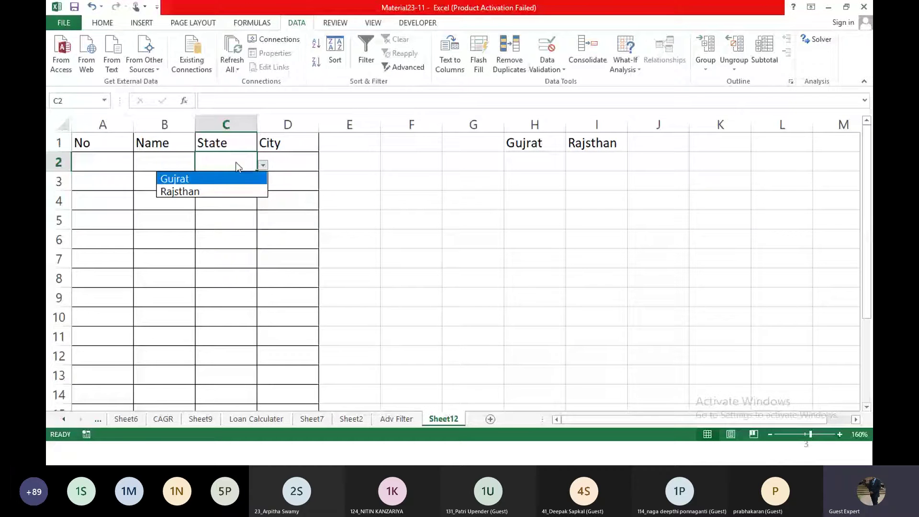
{"action": "left_click", "coordinate": [240, 164]}
{"action": "left_click", "coordinate": [263, 165]}
{"action": "left_click", "coordinate": [240, 163]}
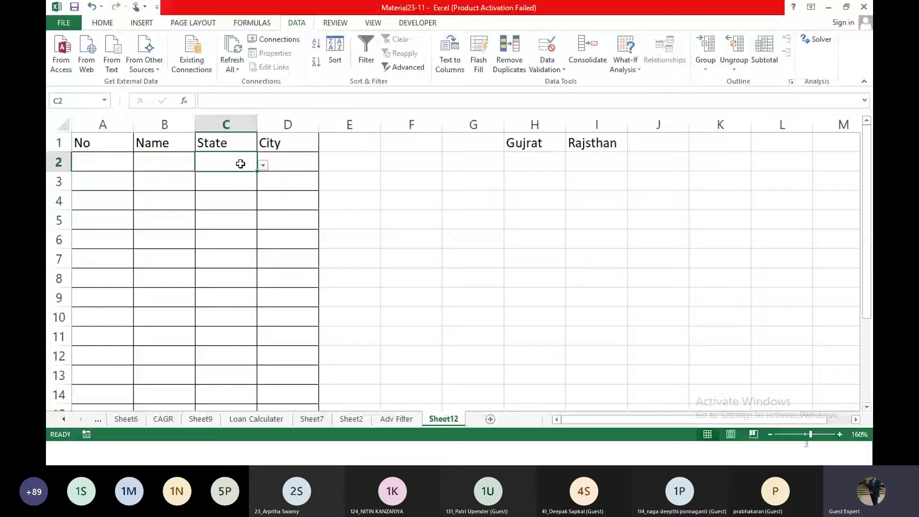
Step: Try to enter M.P, a state outside the list, in cell C2 and cancel the entry
{"action": "type", "text": "M.P"}
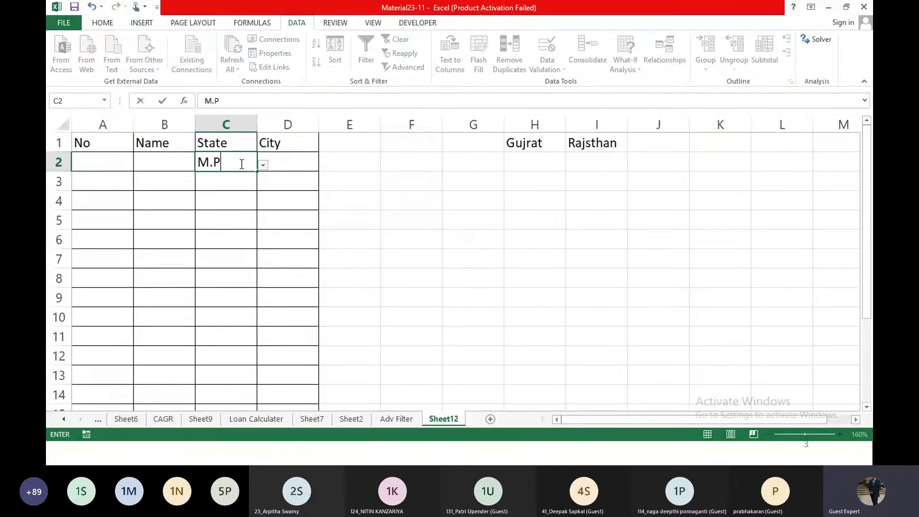
{"action": "key", "text": "Return"}
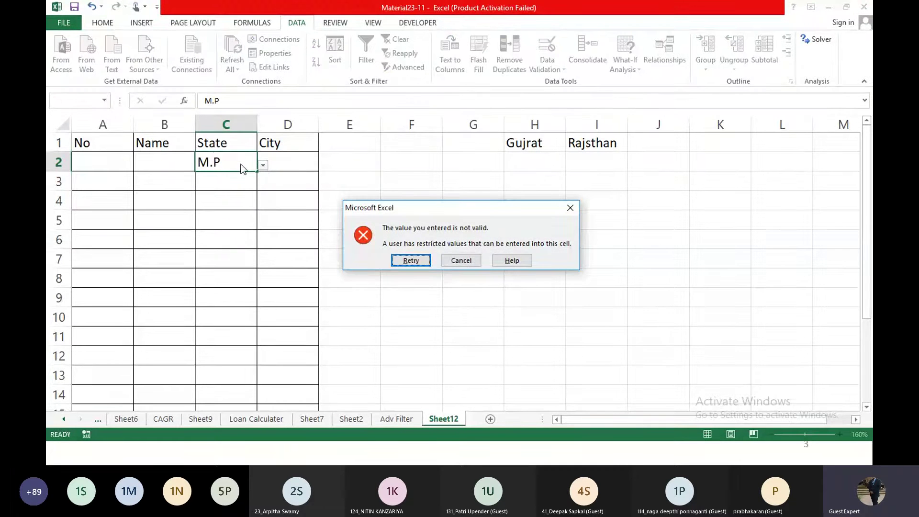
{"action": "key", "text": "Tab"}
{"action": "key", "text": "Return"}
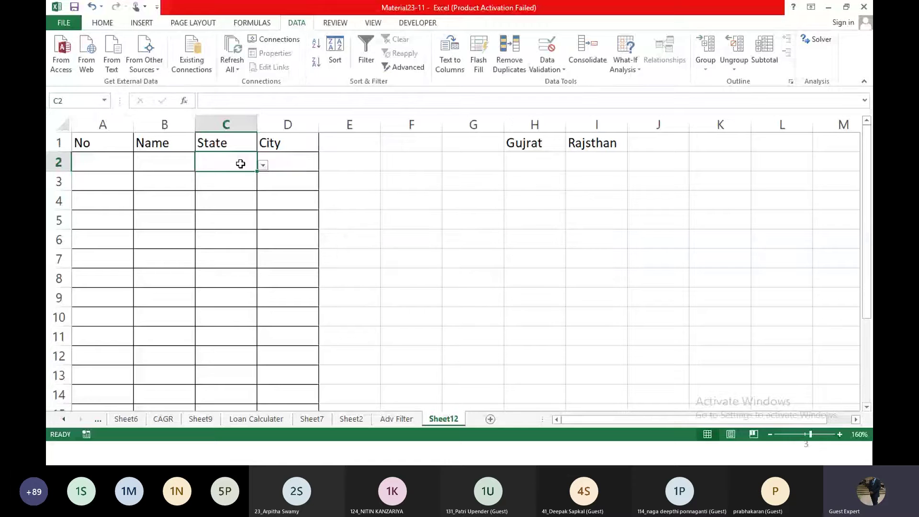
Step: Choose Rajsthan from the dropdown list in C2, and clear the cell again
{"action": "key", "text": "alt+Down"}
{"action": "key", "text": "Down"}
{"action": "key", "text": "Down"}
{"action": "key", "text": "Return"}
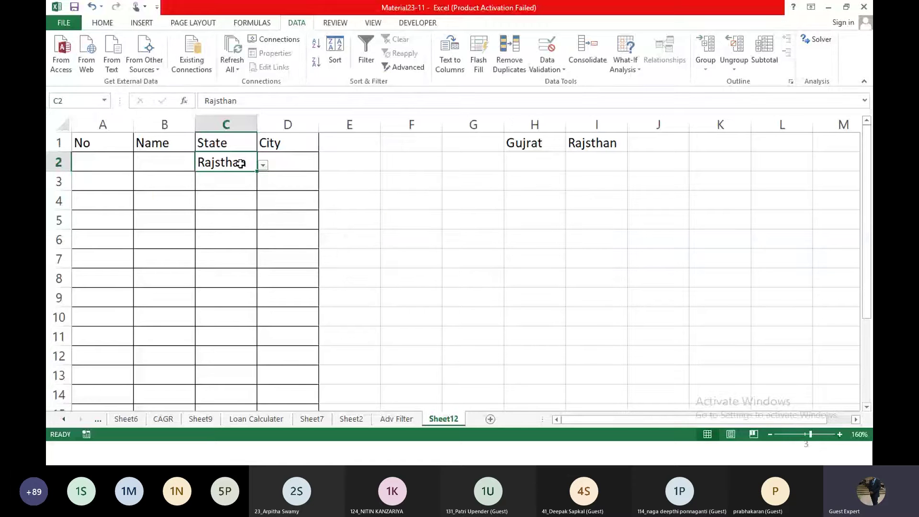
{"action": "key", "text": "Delete"}
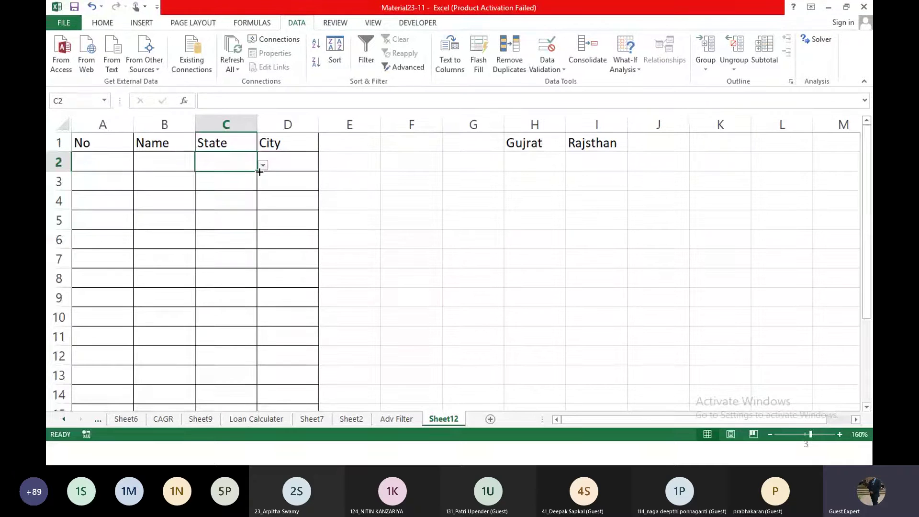
Step: Fill the validation from C2 down the bordered State column and choose Gujrat in C2
{"action": "left_click_drag", "start_coordinate": [259, 172], "coordinate": [249, 380]}
{"action": "scroll", "coordinate": [270, 188], "scroll_direction": "up", "scroll_amount": 2}
{"action": "left_click", "coordinate": [263, 166]}
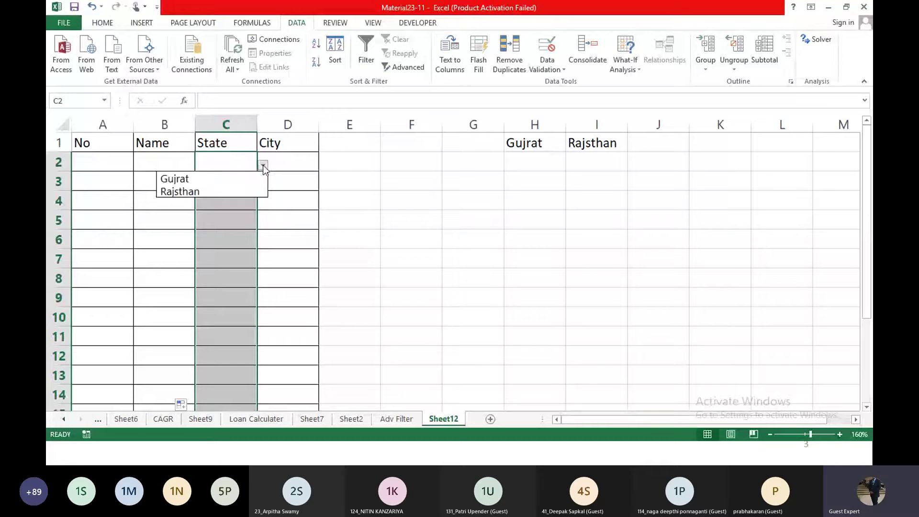
{"action": "left_click", "coordinate": [231, 176]}
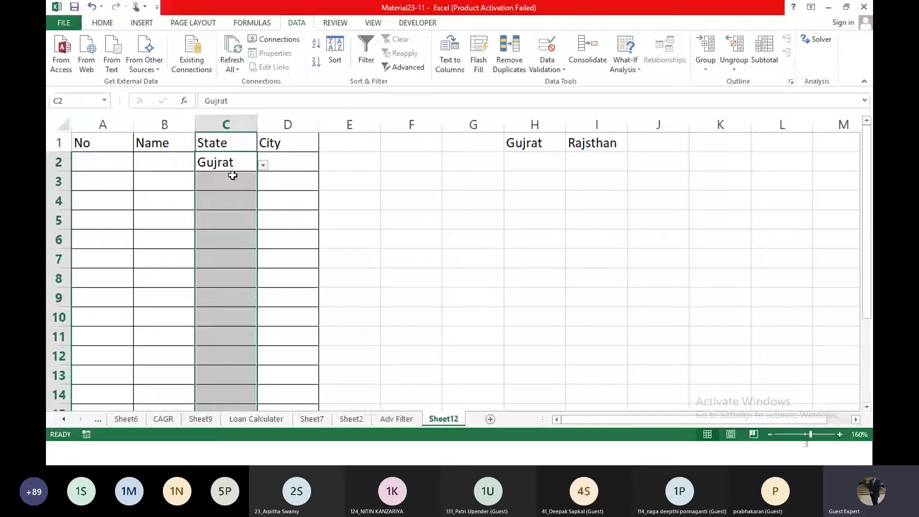
{"action": "left_click", "coordinate": [284, 162]}
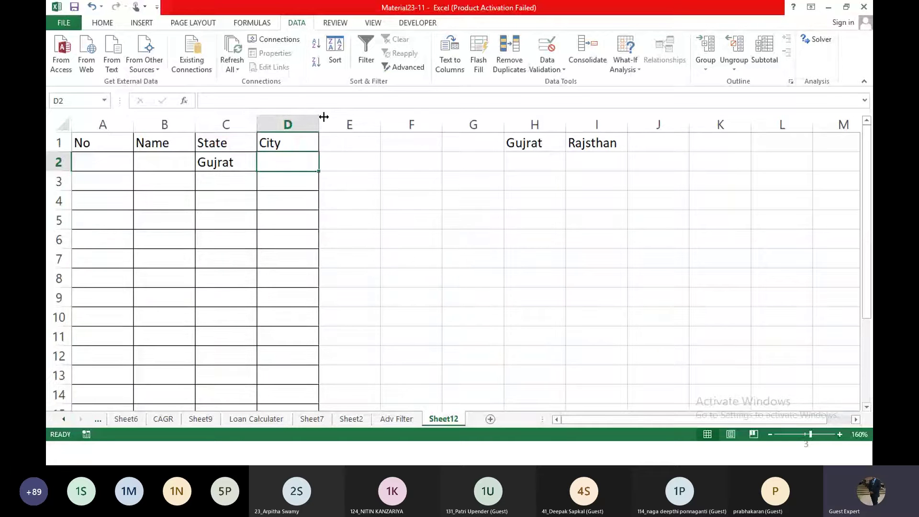
Step: Correct the spelling of the first state name in H1 to Gujarat
{"action": "left_click", "coordinate": [537, 143]}
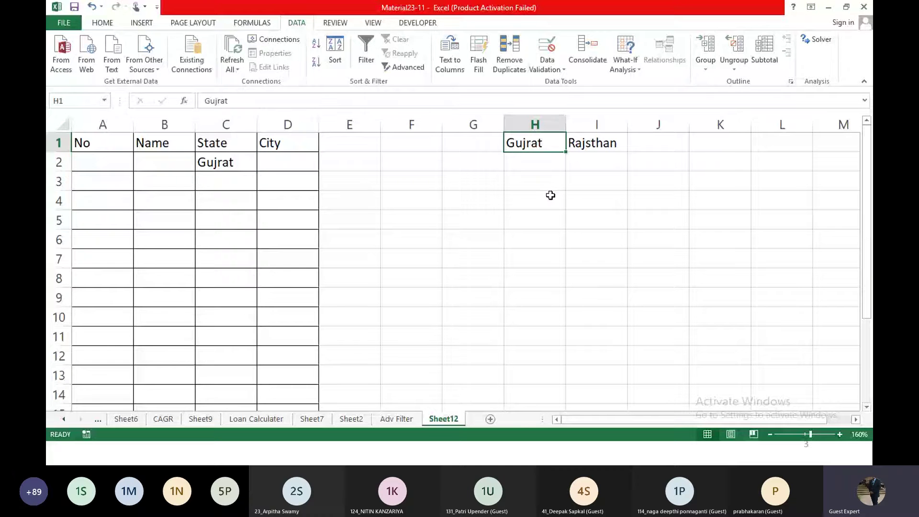
{"action": "double_click", "coordinate": [526, 142]}
{"action": "key", "text": "BackSpace"}
{"action": "key", "text": "BackSpace"}
{"action": "key", "text": "BackSpace"}
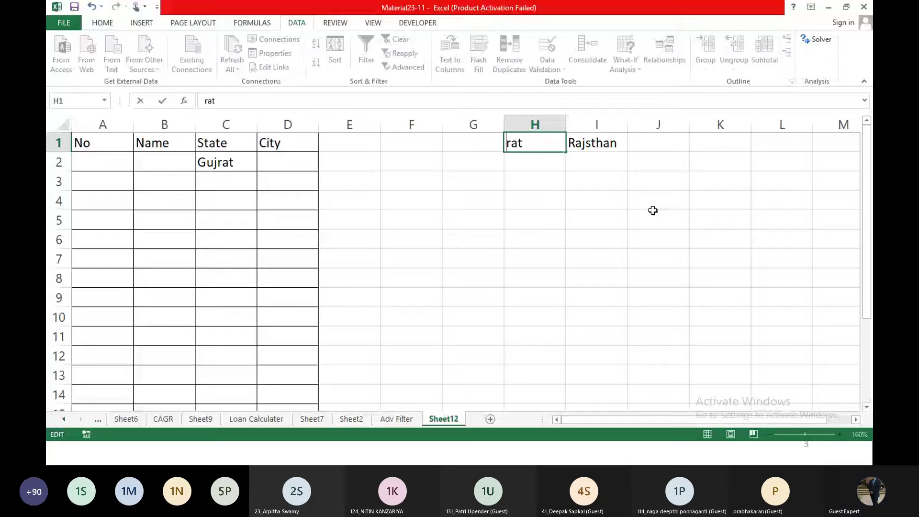
{"action": "key", "text": "Delete"}
{"action": "key", "text": "Delete"}
{"action": "key", "text": "Delete"}
{"action": "type", "text": "Gujarat"}
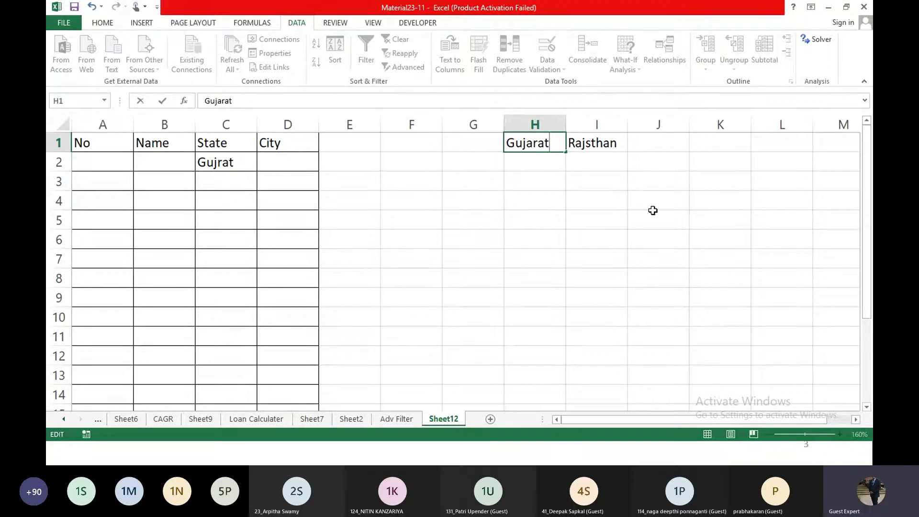
{"action": "key", "text": "BackSpace"}
{"action": "key", "text": "BackSpace"}
{"action": "key", "text": "BackSpace"}
{"action": "key", "text": "BackSpace"}
{"action": "key", "text": "BackSpace"}
{"action": "key", "text": "BackSpace"}
{"action": "type", "text": "ujarat"}
{"action": "key", "text": "ctrl+Return"}
Step: Correct the spelling of the second state name in I1 to Rajasthan
{"action": "key", "text": "Right"}
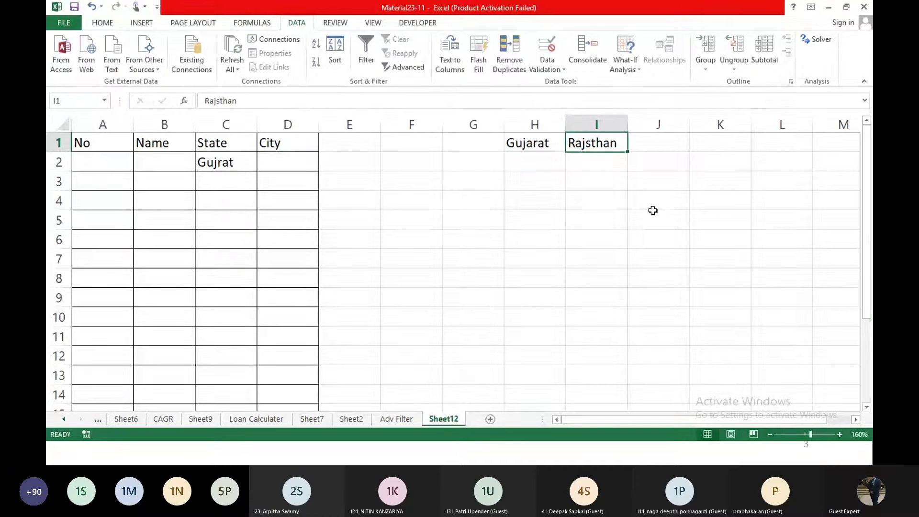
{"action": "key", "text": "Down"}
{"action": "key", "text": "Left"}
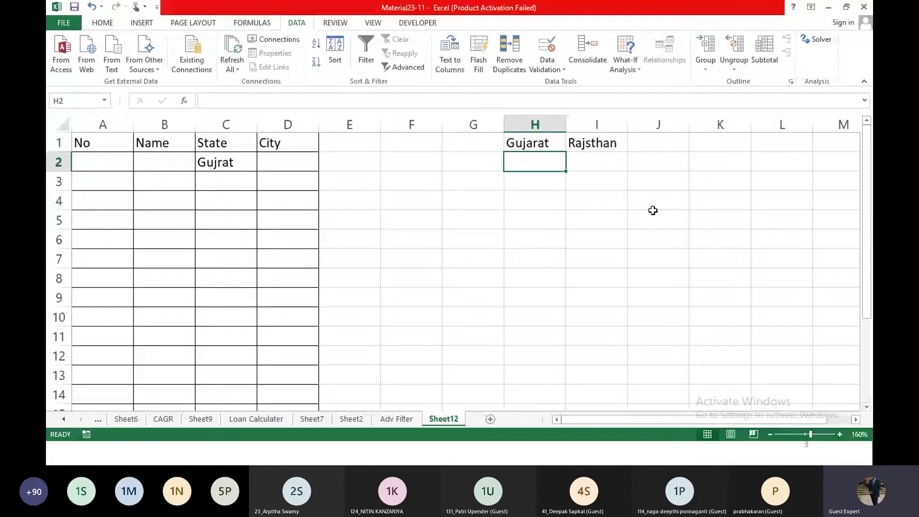
{"action": "key", "text": "Up"}
{"action": "key", "text": "Right"}
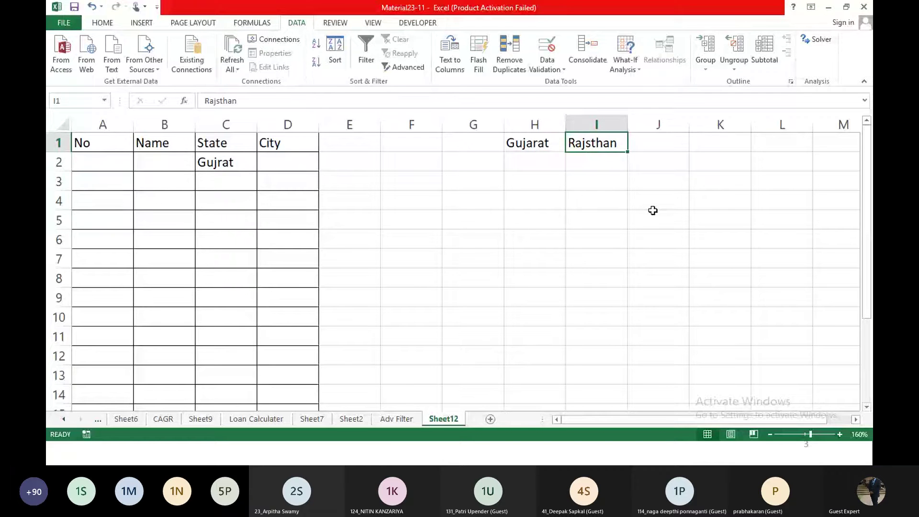
{"action": "type", "text": "Rajasth"}
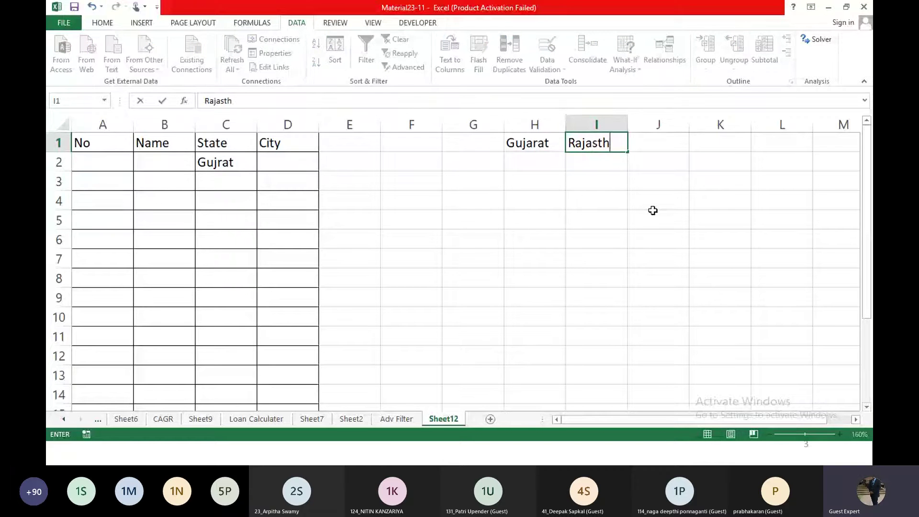
{"action": "type", "text": "an"}
{"action": "key", "text": "Return"}
Step: Clear the misspelled state from C2 and check the choices in its dropdown list
{"action": "key", "text": "Left"}
{"action": "key", "text": "Left"}
{"action": "key", "text": "Left"}
{"action": "key", "text": "Left"}
{"action": "key", "text": "Left"}
{"action": "key", "text": "Left"}
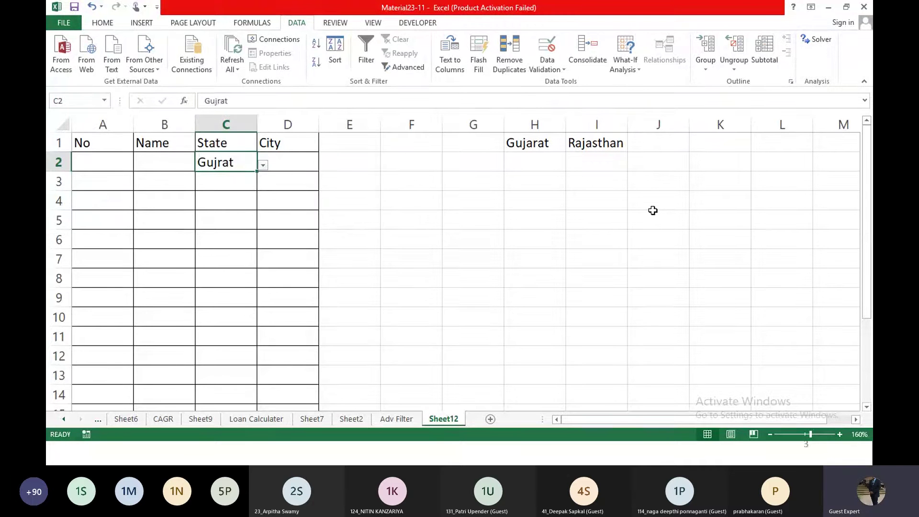
{"action": "key", "text": "Delete"}
{"action": "key", "text": "alt+Down"}
{"action": "key", "text": "Down"}
{"action": "key", "text": "Down"}
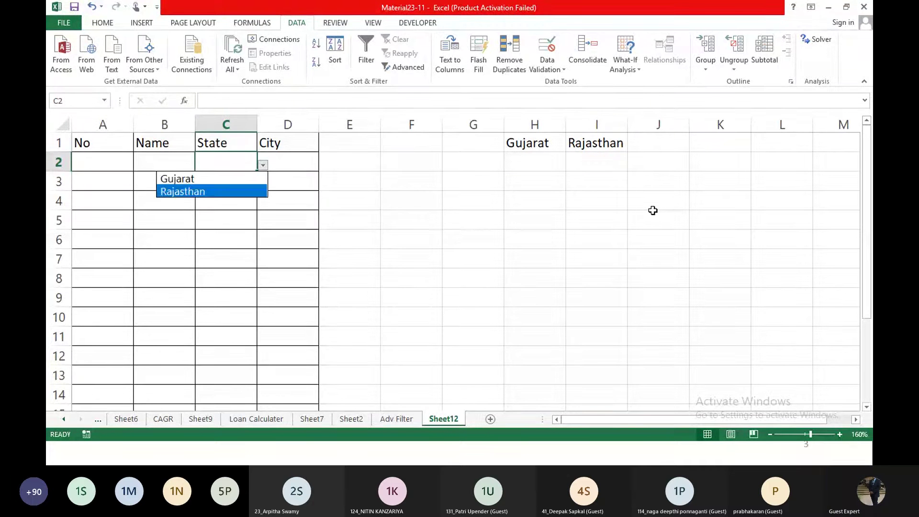
{"action": "key", "text": "Escape"}
Step: List the cities Ahm, Bro and Gan under Gujarat in cells H2 to H4
{"action": "key", "text": "Up"}
{"action": "key", "text": "Right"}
{"action": "key", "text": "Right"}
{"action": "key", "text": "Right"}
{"action": "key", "text": "Right"}
{"action": "key", "text": "Right"}
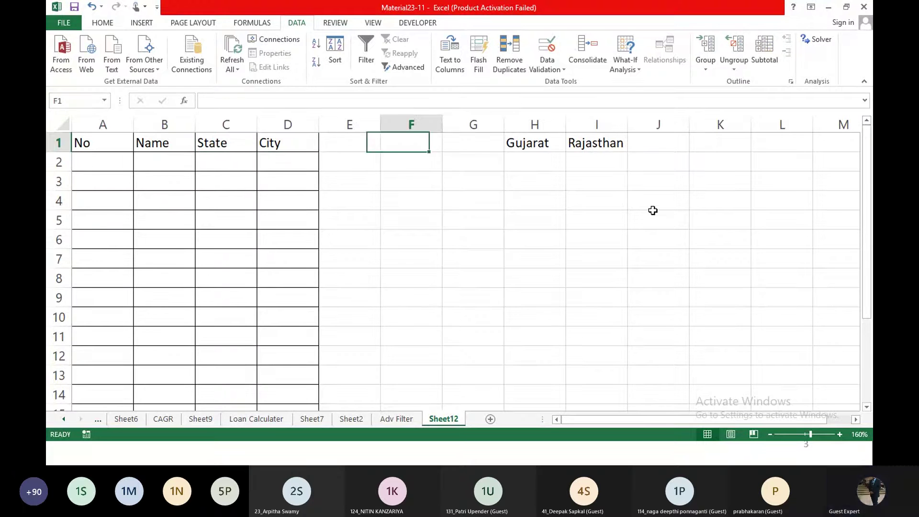
{"action": "key", "text": "Down"}
{"action": "type", "text": "A"}
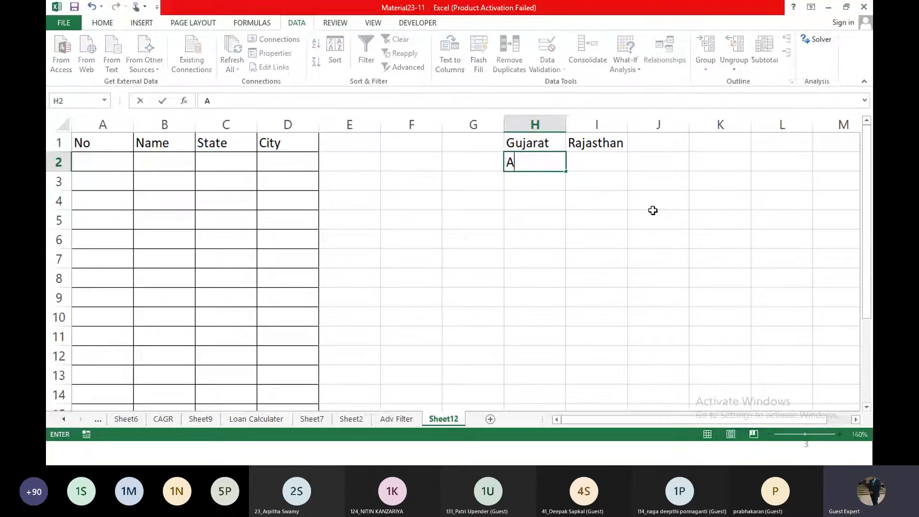
{"action": "type", "text": "hm"}
{"action": "key", "text": "Return"}
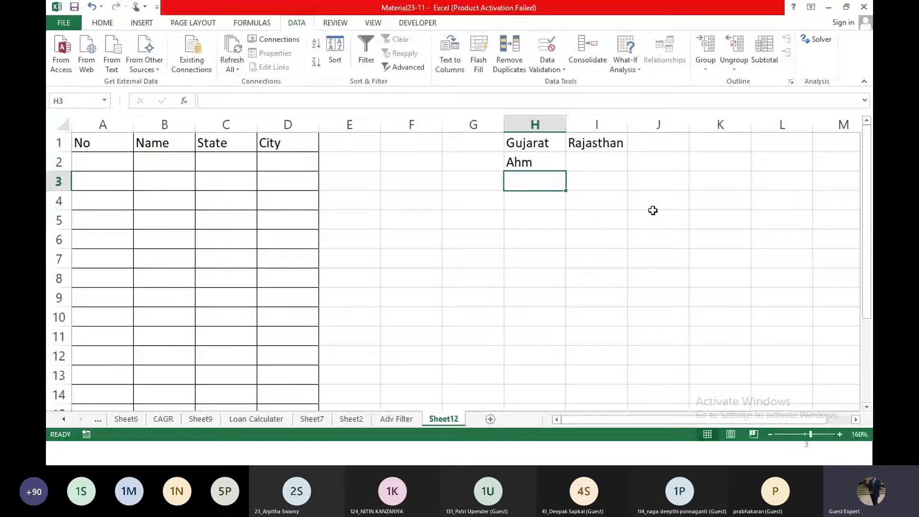
{"action": "type", "text": "Bro"}
{"action": "key", "text": "Return"}
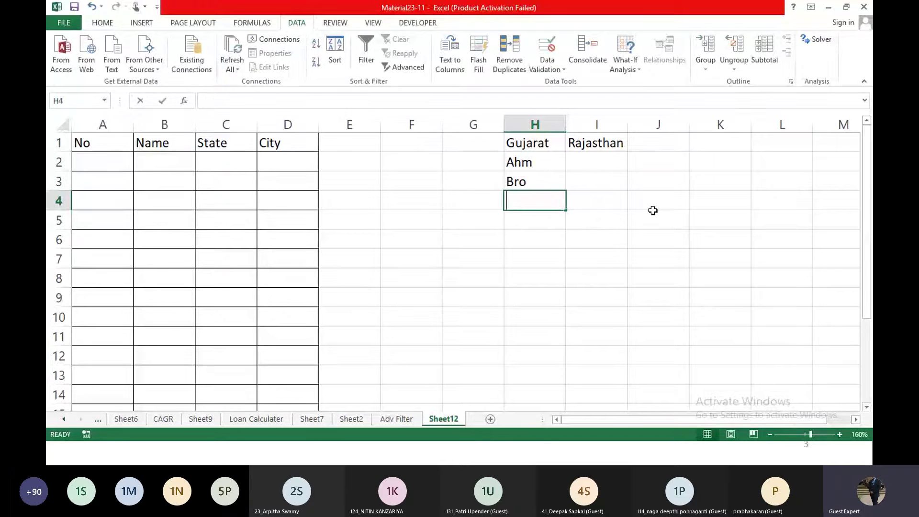
{"action": "type", "text": "Gan"}
{"action": "key", "text": "BackSpace"}
{"action": "key", "text": "BackSpace"}
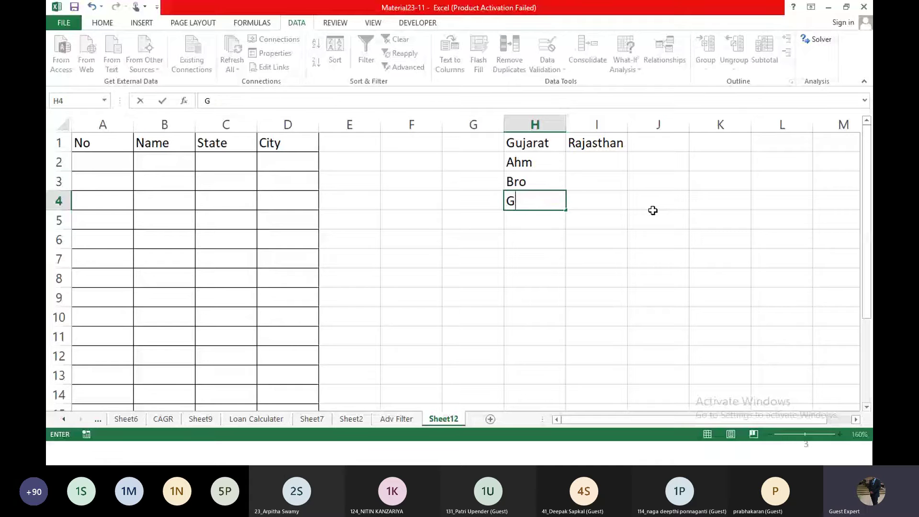
{"action": "type", "text": "an"}
Step: List the cities Jai and Udi under Rajasthan in cells I2 and I3
{"action": "key", "text": "Right"}
{"action": "key", "text": "Up"}
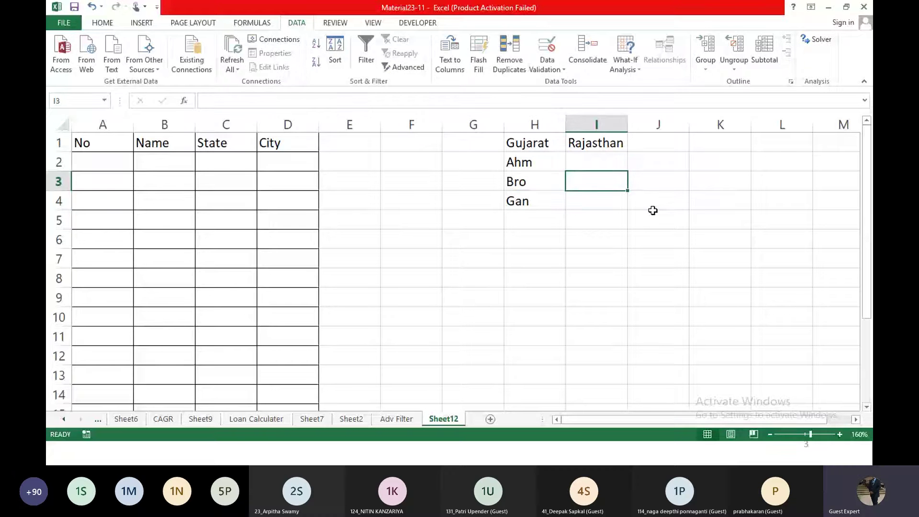
{"action": "key", "text": "Up"}
{"action": "type", "text": "Jai"}
{"action": "key", "text": "Return"}
{"action": "type", "text": "Udi"}
Step: Choose Gujarat as the state in C2 from its dropdown list
{"action": "key", "text": "Left"}
{"action": "key", "text": "Left"}
{"action": "key", "text": "Left"}
{"action": "key", "text": "Left"}
{"action": "key", "text": "Left"}
{"action": "key", "text": "Left"}
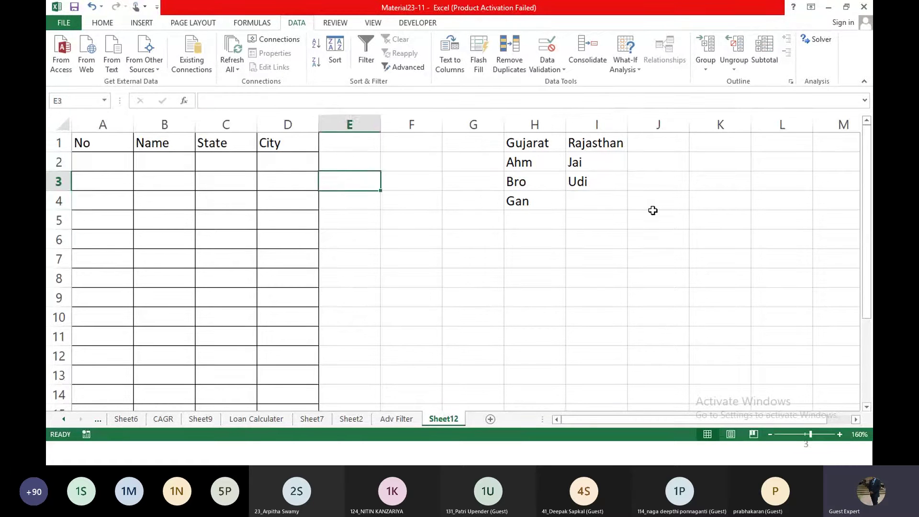
{"action": "key", "text": "Up"}
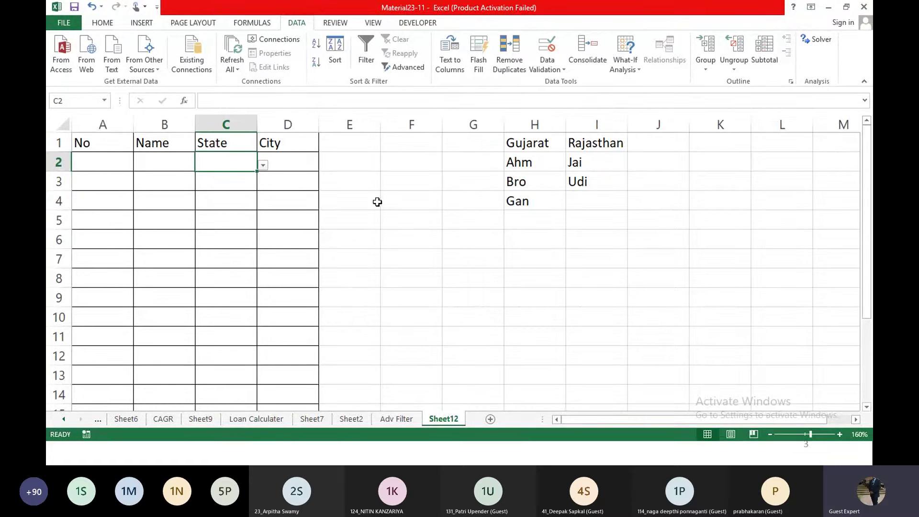
{"action": "left_click", "coordinate": [264, 166]}
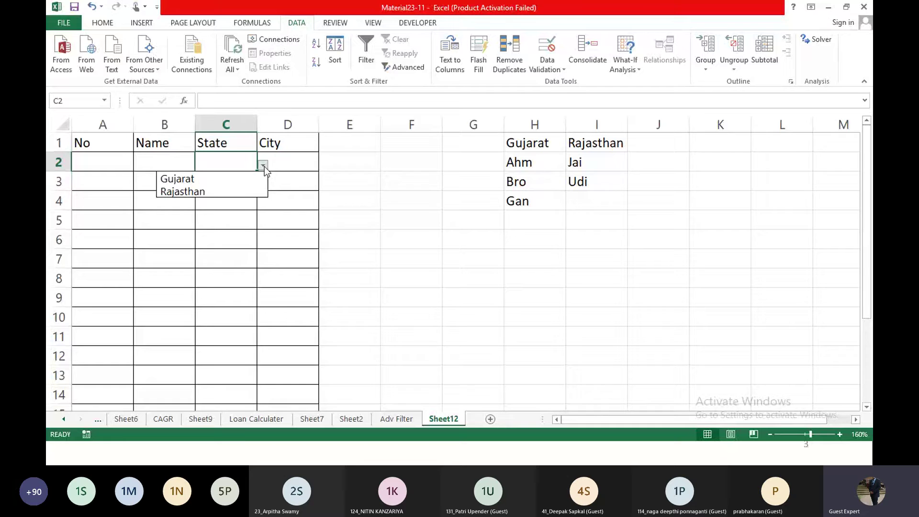
{"action": "left_click", "coordinate": [234, 175]}
{"action": "left_click", "coordinate": [291, 160]}
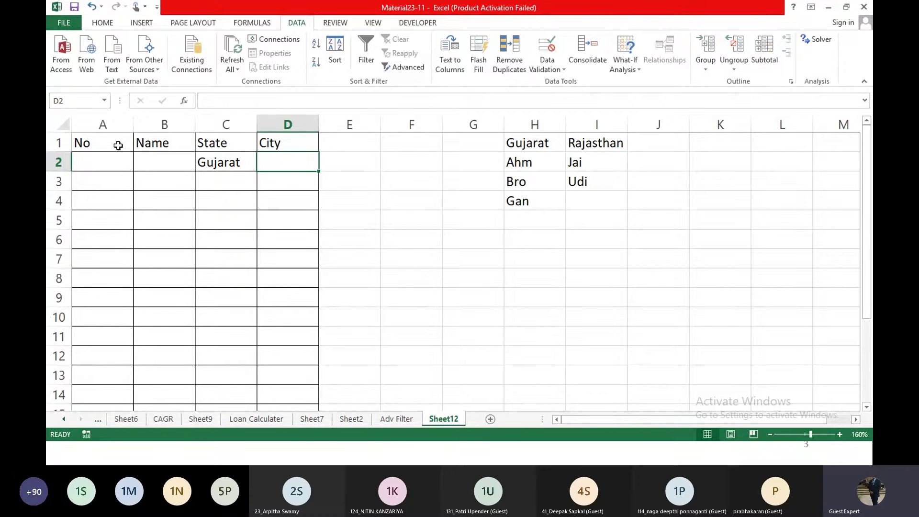
{"action": "left_click_drag", "start_coordinate": [120, 143], "coordinate": [299, 382]}
{"action": "scroll", "coordinate": [359, 342], "scroll_direction": "up", "scroll_amount": 2}
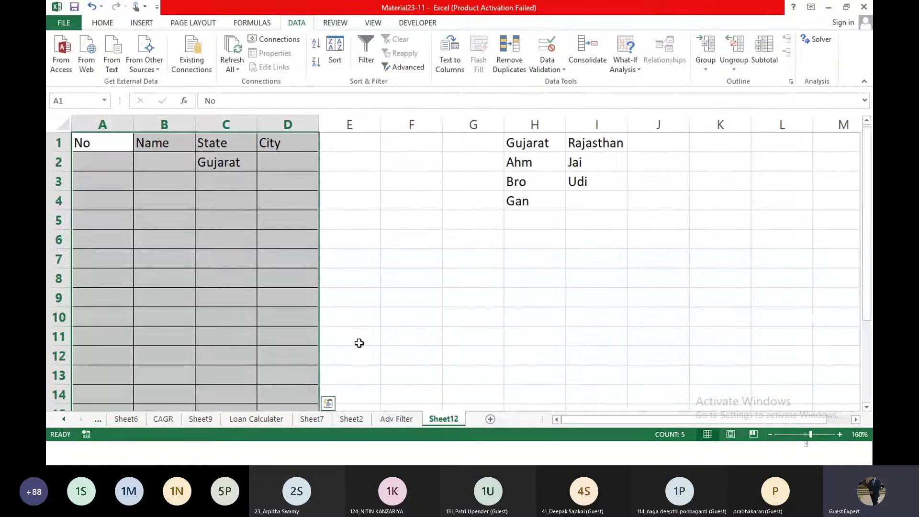
{"action": "left_click", "coordinate": [234, 165]}
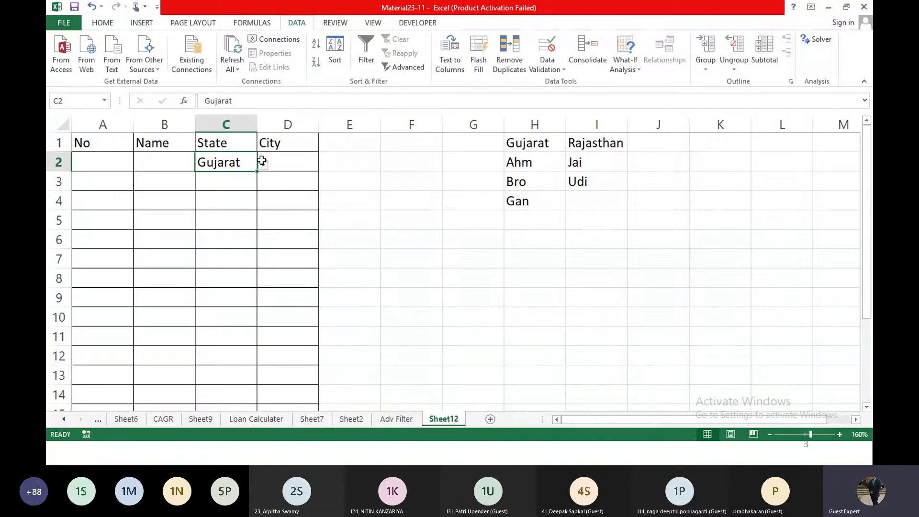
{"action": "left_click", "coordinate": [558, 72]}
{"action": "left_click", "coordinate": [426, 166]}
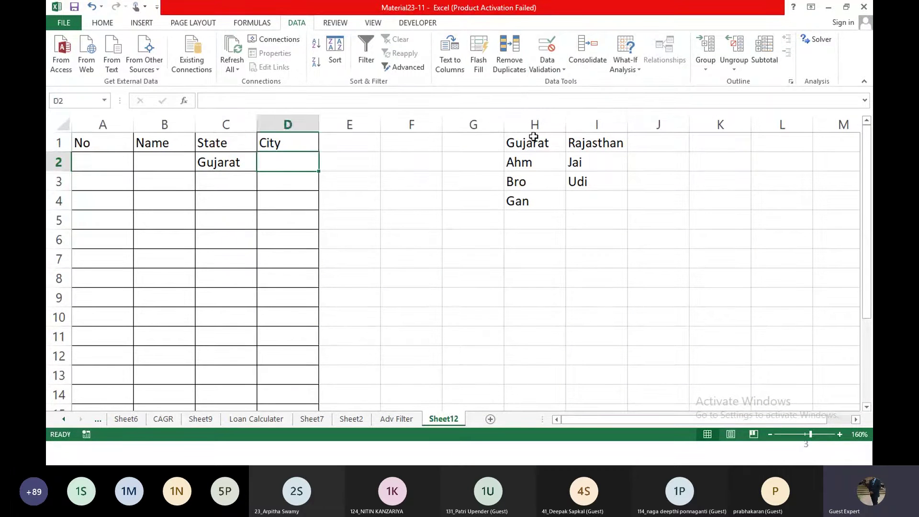
Step: Create named ranges from H1:I4, taking the names from the top row only and not the left column
{"action": "left_click_drag", "start_coordinate": [534, 141], "coordinate": [603, 203]}
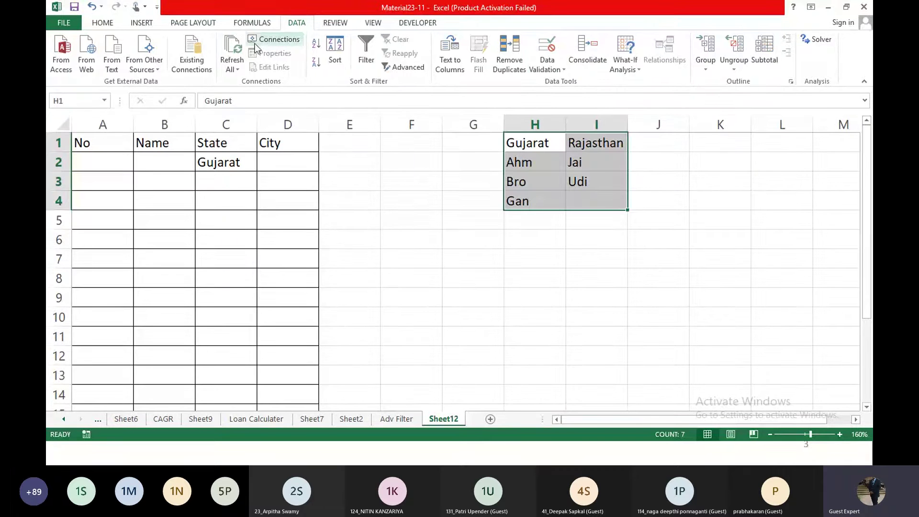
{"action": "left_click", "coordinate": [260, 23]}
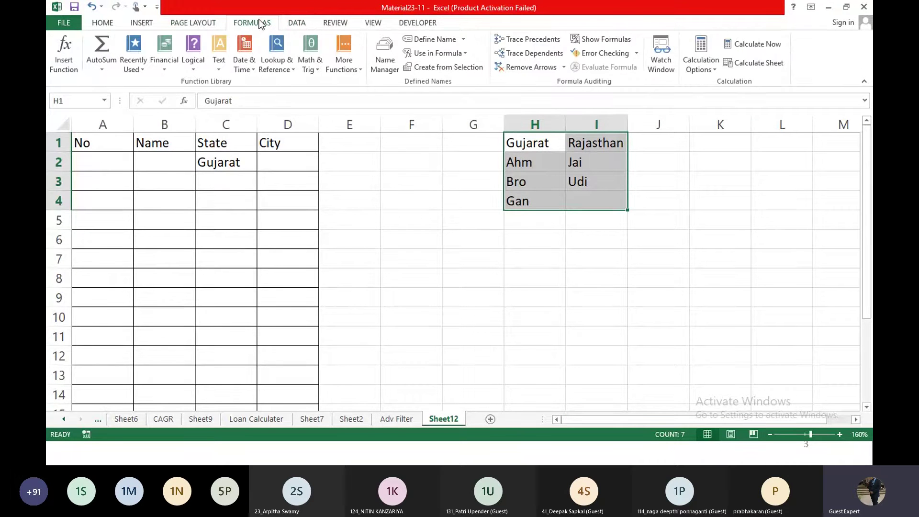
{"action": "left_click", "coordinate": [461, 70]}
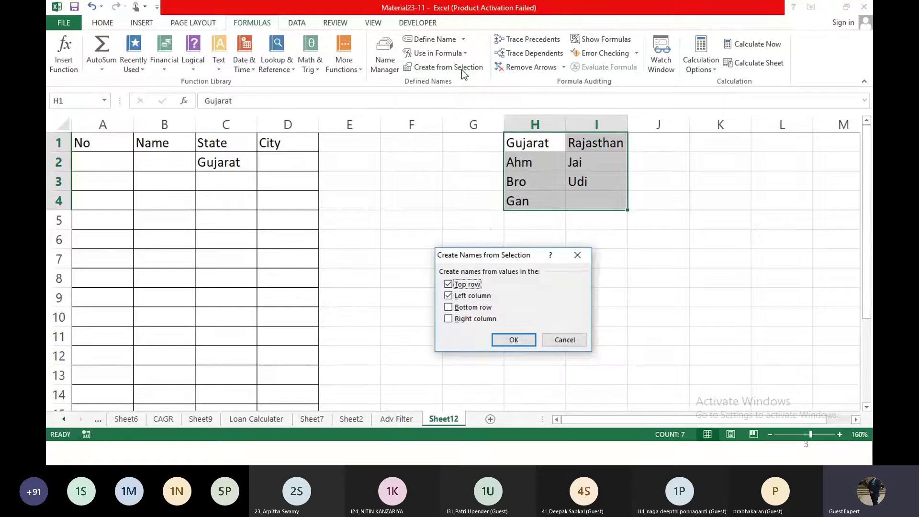
{"action": "left_click_drag", "start_coordinate": [491, 255], "coordinate": [398, 84]}
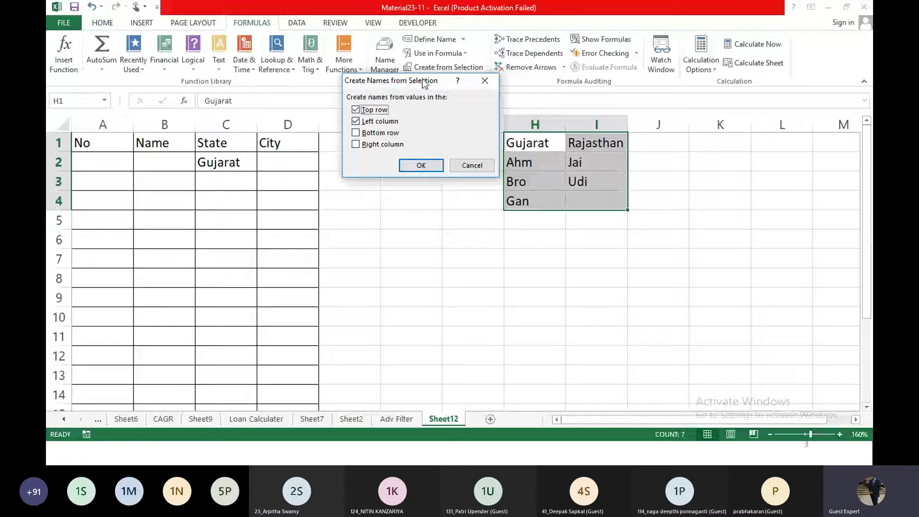
{"action": "left_click_drag", "start_coordinate": [424, 84], "coordinate": [410, 86]}
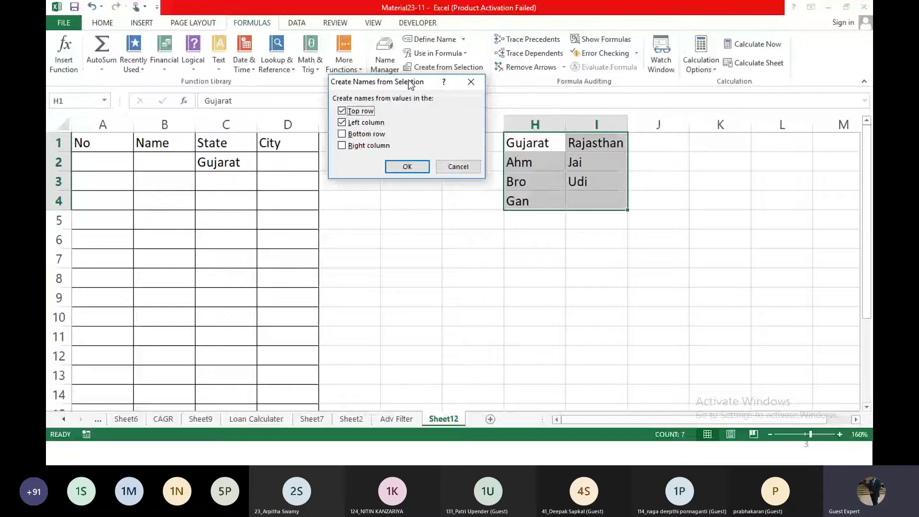
{"action": "left_click", "coordinate": [341, 124]}
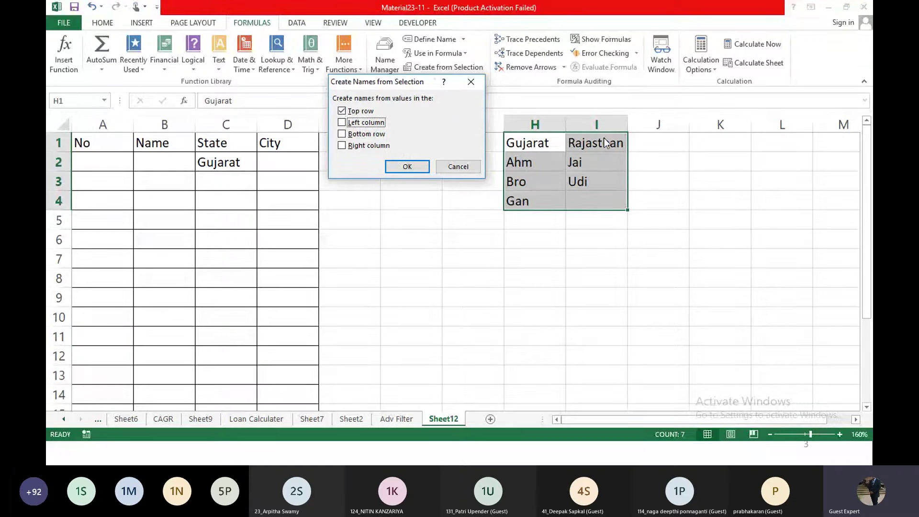
{"action": "left_click", "coordinate": [405, 167]}
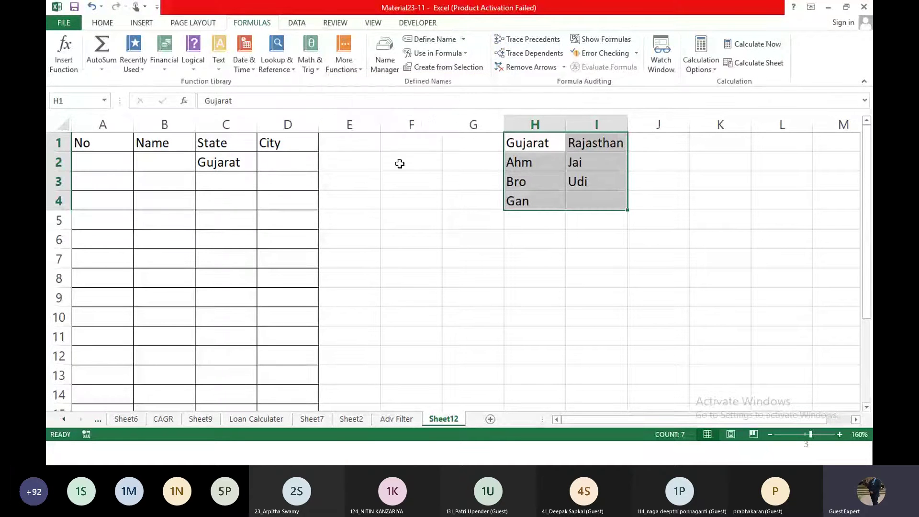
Step: Examine the Gujarat and Rajasthan entries and the ranges they refer to in the Name Manager
{"action": "left_click", "coordinate": [385, 53]}
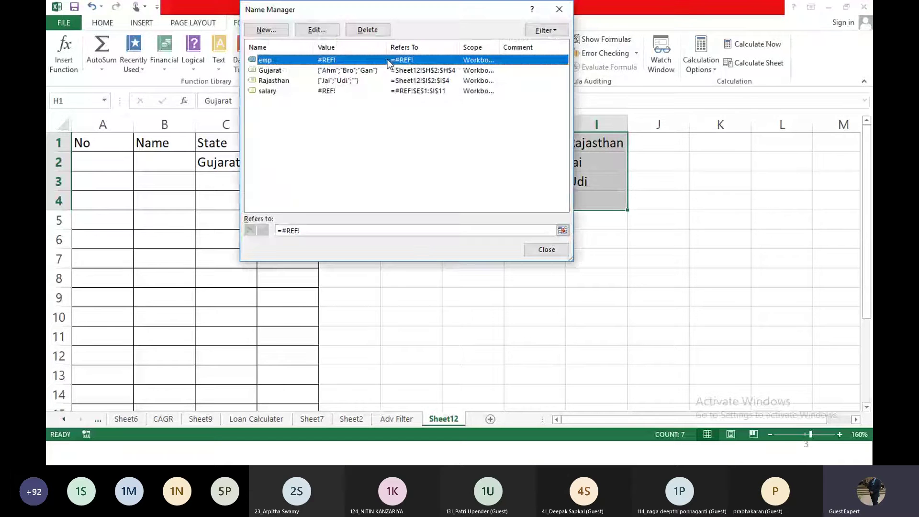
{"action": "left_click_drag", "start_coordinate": [376, 18], "coordinate": [621, 147]}
{"action": "left_click", "coordinate": [434, 173]}
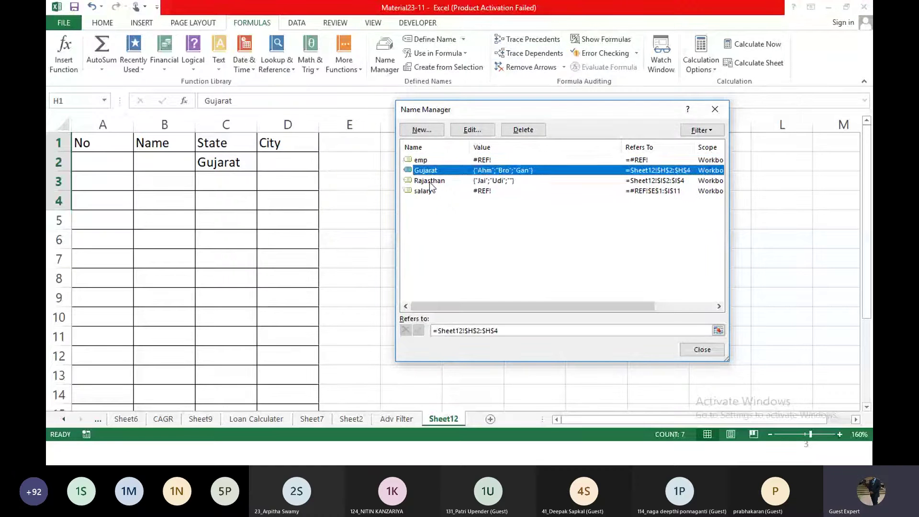
{"action": "left_click", "coordinate": [429, 182], "text": "shift"}
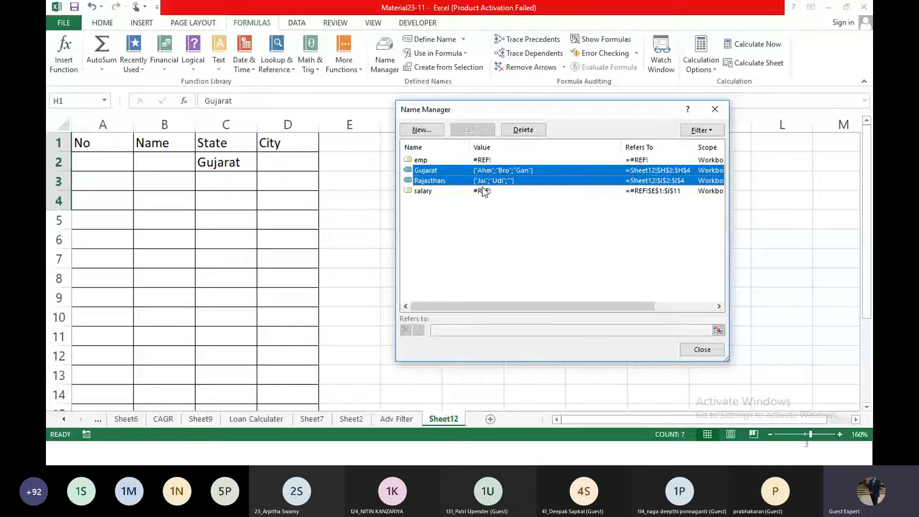
{"action": "key", "text": "Escape"}
{"action": "left_click", "coordinate": [304, 162]}
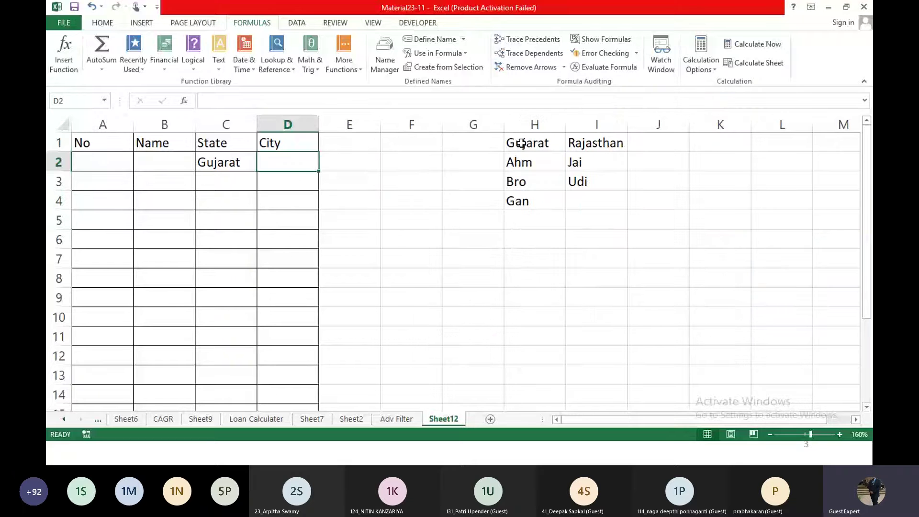
{"action": "left_click_drag", "start_coordinate": [521, 143], "coordinate": [595, 205]}
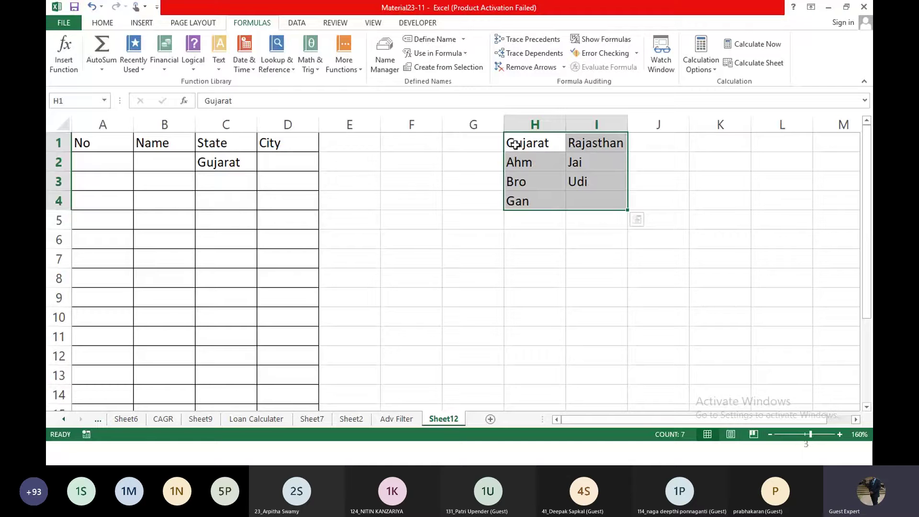
Step: Start a data validation rule for the City cell D2 that allows a List
{"action": "left_click", "coordinate": [275, 163]}
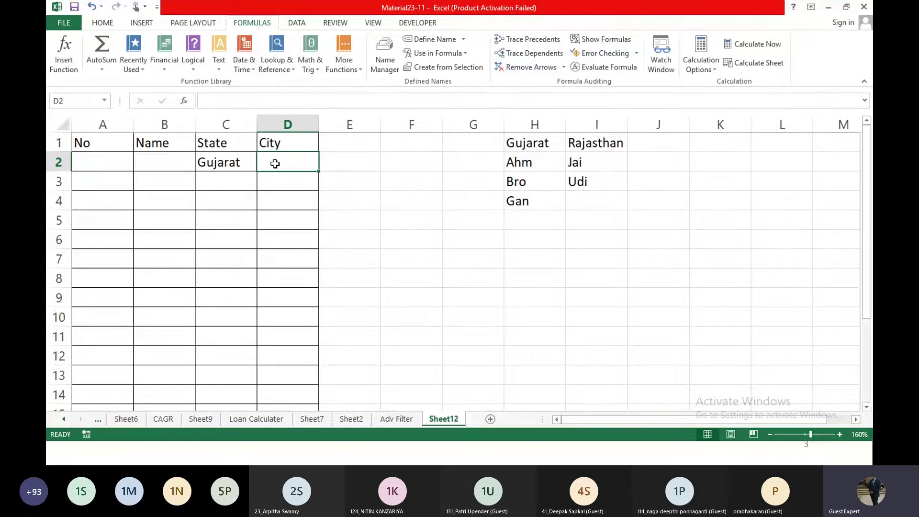
{"action": "left_click", "coordinate": [292, 26]}
{"action": "left_click", "coordinate": [547, 61]}
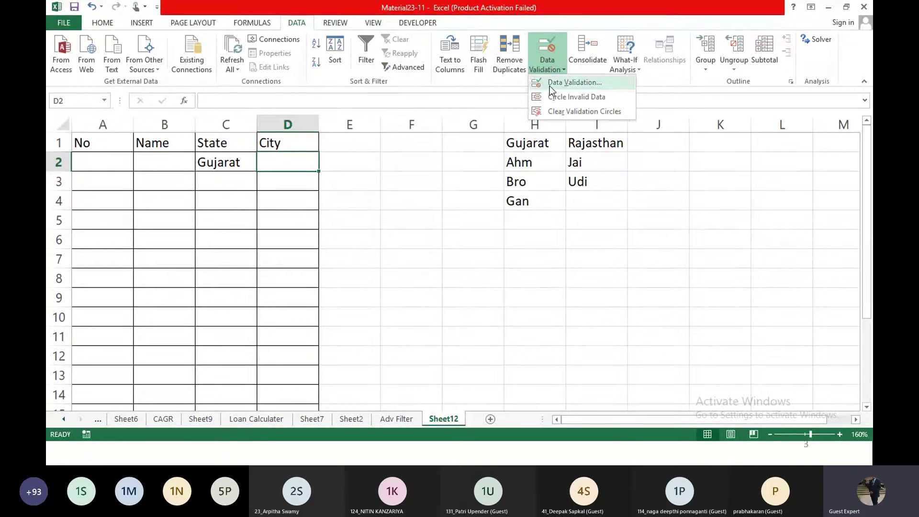
{"action": "left_click", "coordinate": [549, 86]}
{"action": "left_click", "coordinate": [507, 204]}
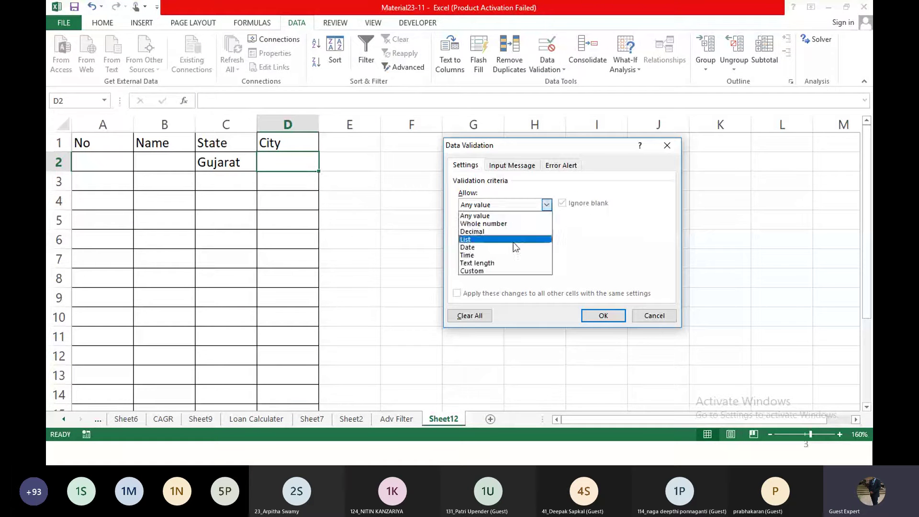
{"action": "left_click", "coordinate": [505, 241]}
Step: Set the validation list source to =indirect(C2) with a relative cell reference and apply the rule
{"action": "left_click", "coordinate": [492, 254]}
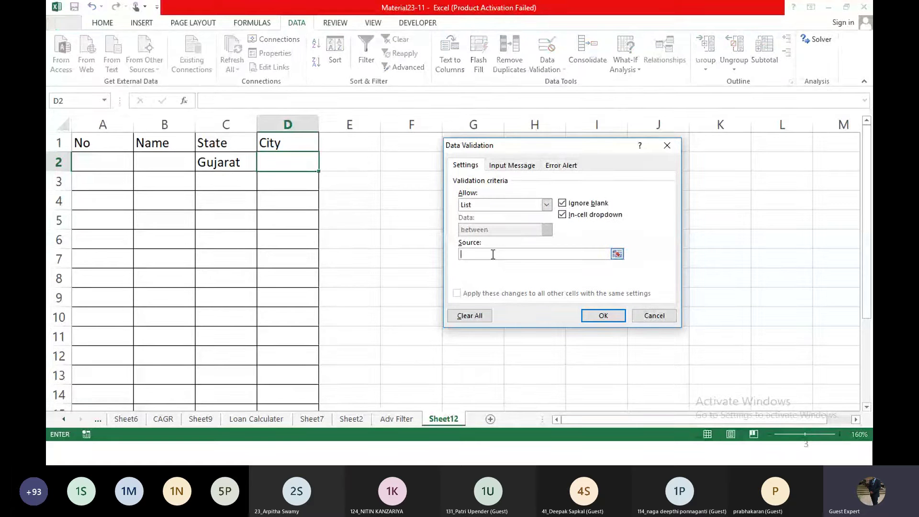
{"action": "type", "text": "=indirect("}
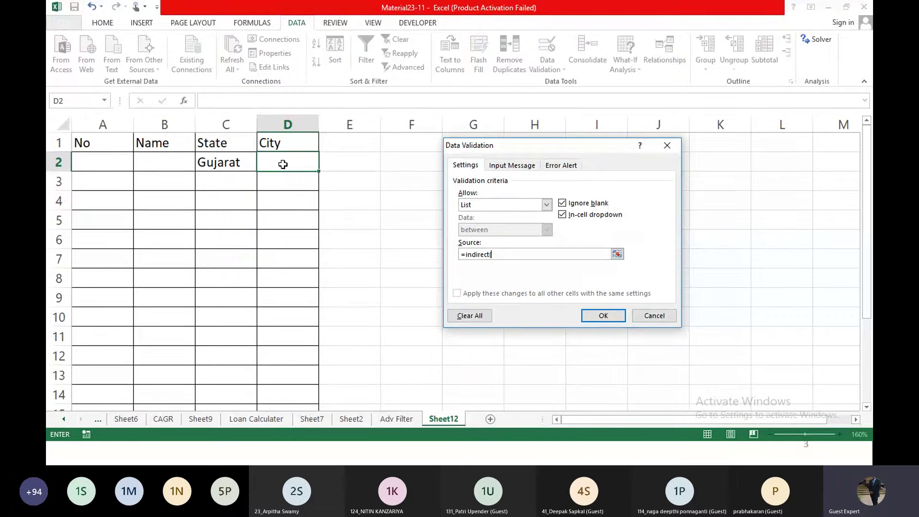
{"action": "left_click", "coordinate": [226, 162]}
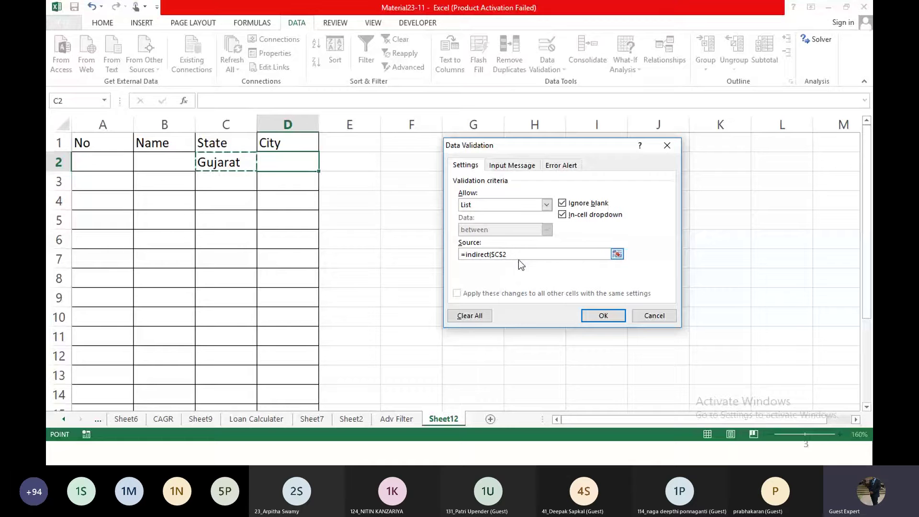
{"action": "key", "text": "F4"}
{"action": "key", "text": "F4"}
{"action": "key", "text": "F4"}
{"action": "type", "text": ")"}
{"action": "key", "text": "Return"}
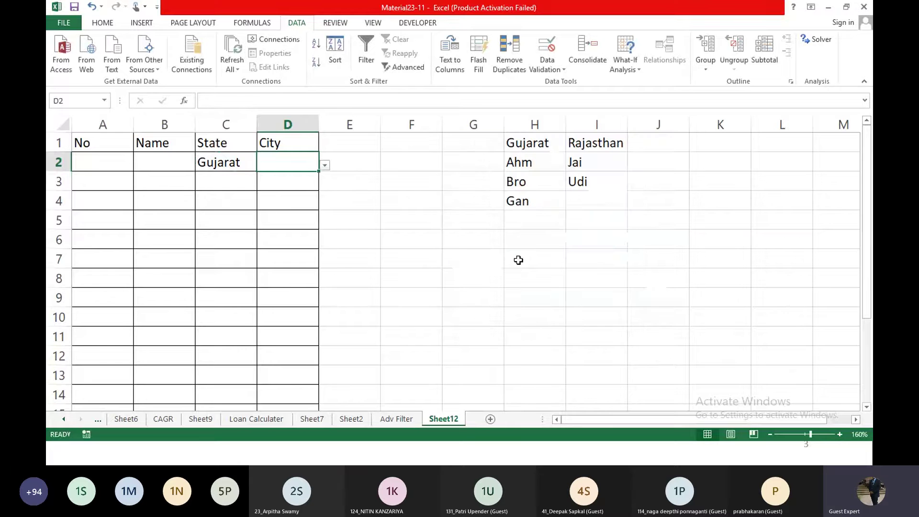
Step: Check the city choices in D2 for Gujarat, and again after switching the state in C2 to Rajasthan
{"action": "left_click", "coordinate": [325, 166]}
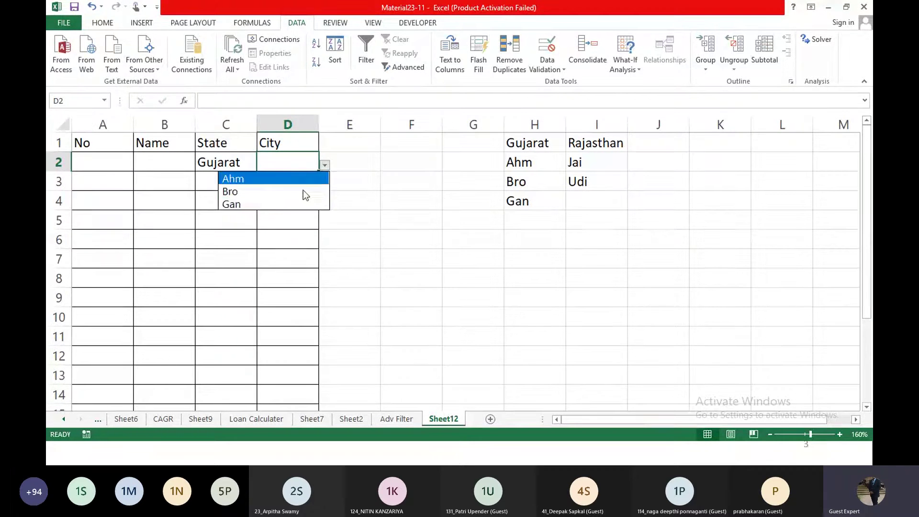
{"action": "key", "text": "Escape"}
{"action": "left_click", "coordinate": [247, 164]}
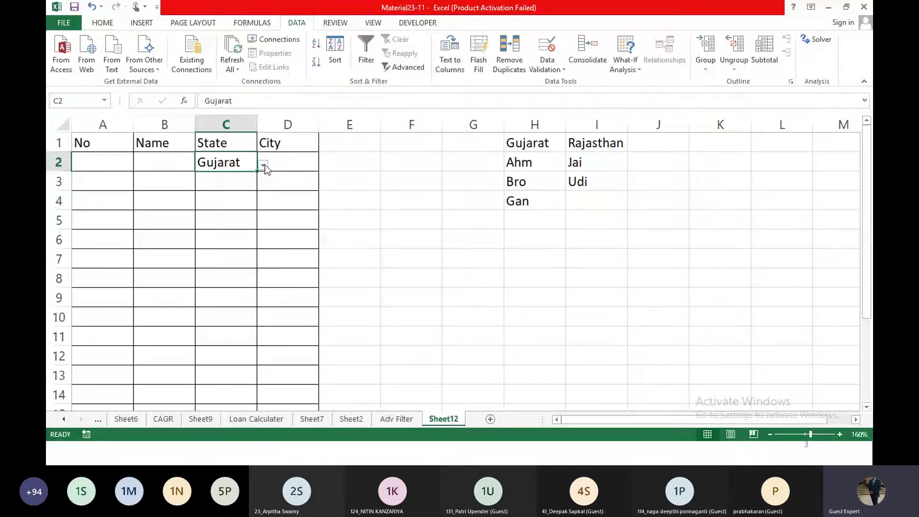
{"action": "left_click", "coordinate": [264, 164]}
{"action": "left_click", "coordinate": [224, 184]}
{"action": "left_click", "coordinate": [293, 170]}
{"action": "left_click", "coordinate": [325, 166]}
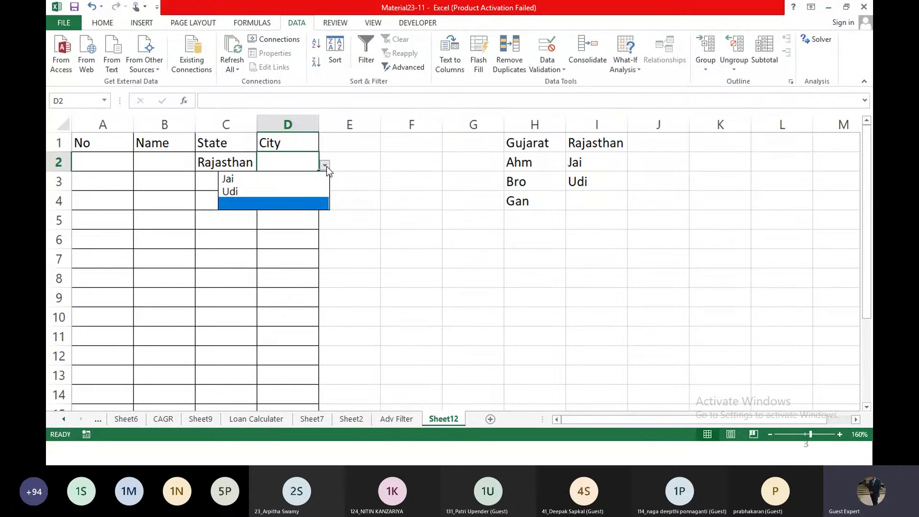
Step: Fill the dependent city dropdown from D2 down through the table's City column
{"action": "left_click", "coordinate": [311, 166]}
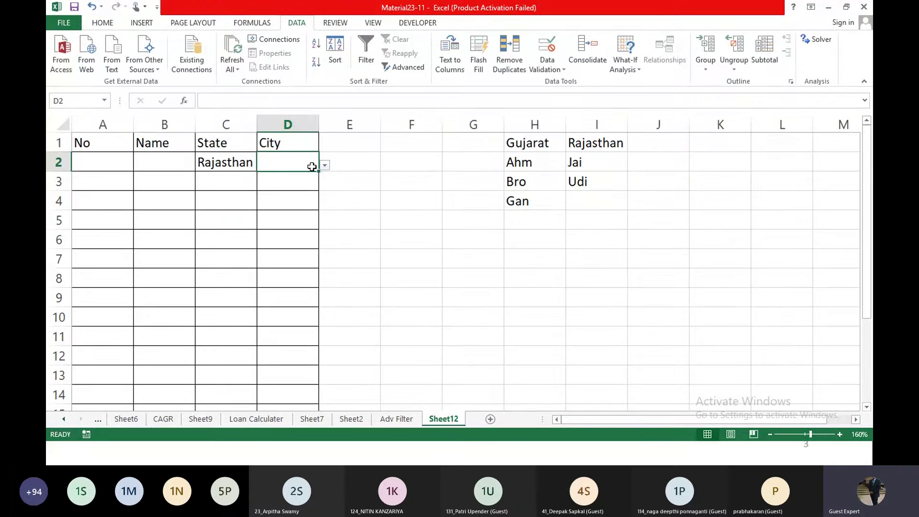
{"action": "left_click_drag", "start_coordinate": [318, 171], "coordinate": [301, 383]}
{"action": "scroll", "coordinate": [367, 313], "scroll_direction": "up", "scroll_amount": 2}
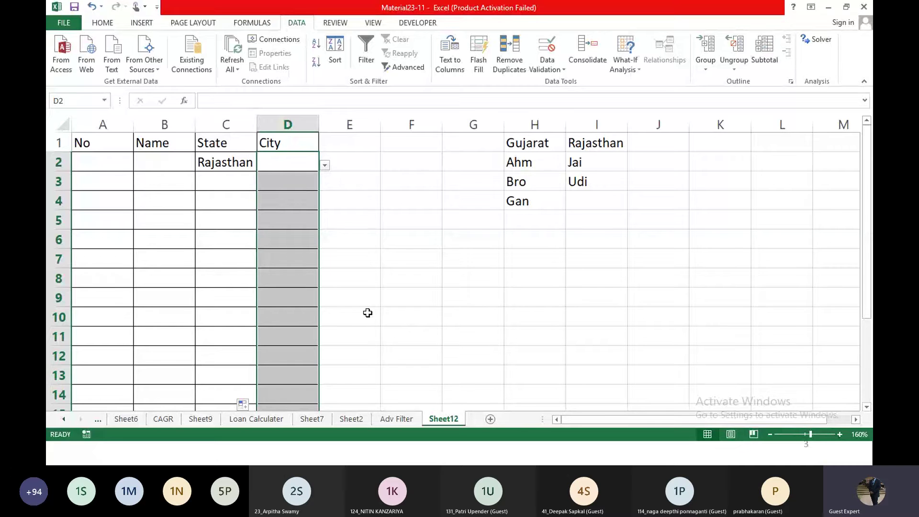
Step: Choose Gujarat as the state in C3 and Ahm as its city in D3 from the dropdowns
{"action": "left_click", "coordinate": [225, 186]}
{"action": "left_click", "coordinate": [264, 185]}
{"action": "left_click", "coordinate": [242, 197]}
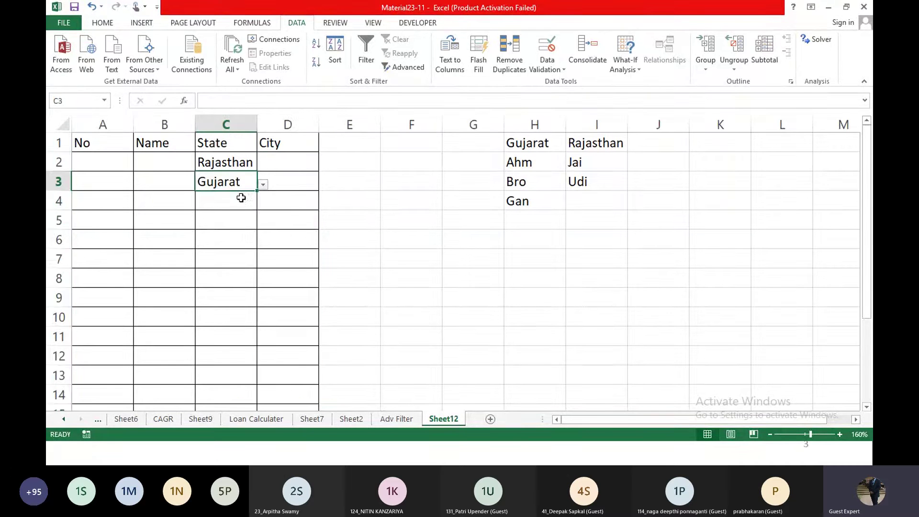
{"action": "left_click", "coordinate": [285, 186]}
{"action": "left_click", "coordinate": [325, 184]}
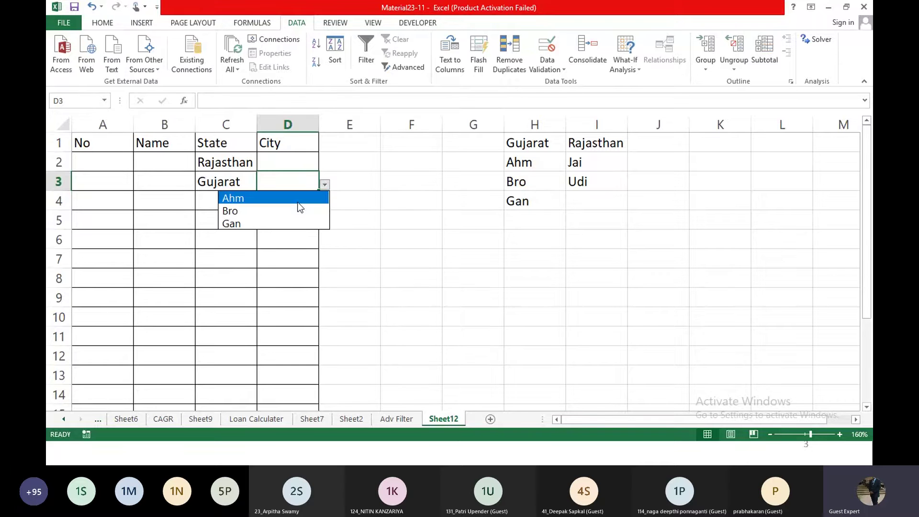
{"action": "left_click", "coordinate": [297, 200]}
Step: Choose Jai as the city in D2 for the Rajasthan row
{"action": "left_click", "coordinate": [302, 166]}
{"action": "left_click", "coordinate": [326, 168]}
{"action": "left_click", "coordinate": [292, 177]}
{"action": "left_click", "coordinate": [406, 234]}
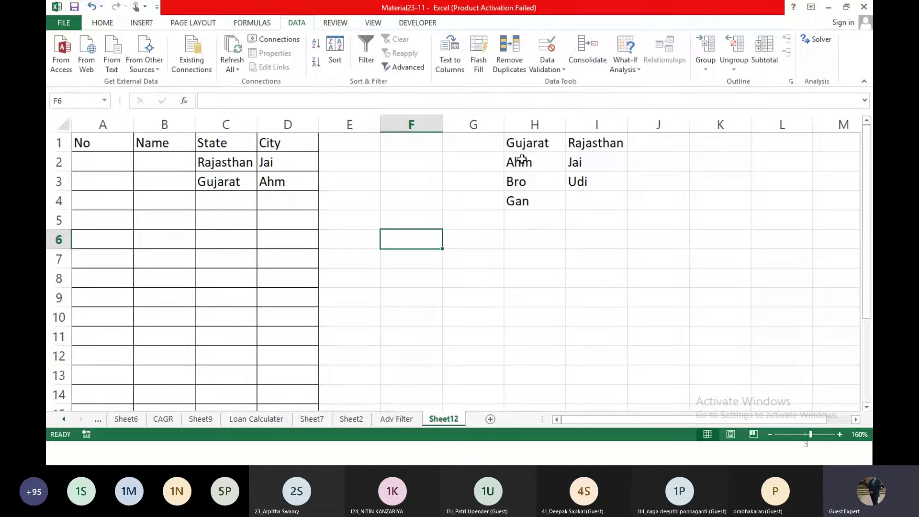
Step: Add a new blank worksheet after Sheet12
{"action": "left_click", "coordinate": [491, 419]}
{"action": "scroll", "coordinate": [276, 294], "scroll_direction": "up", "scroll_amount": 5}
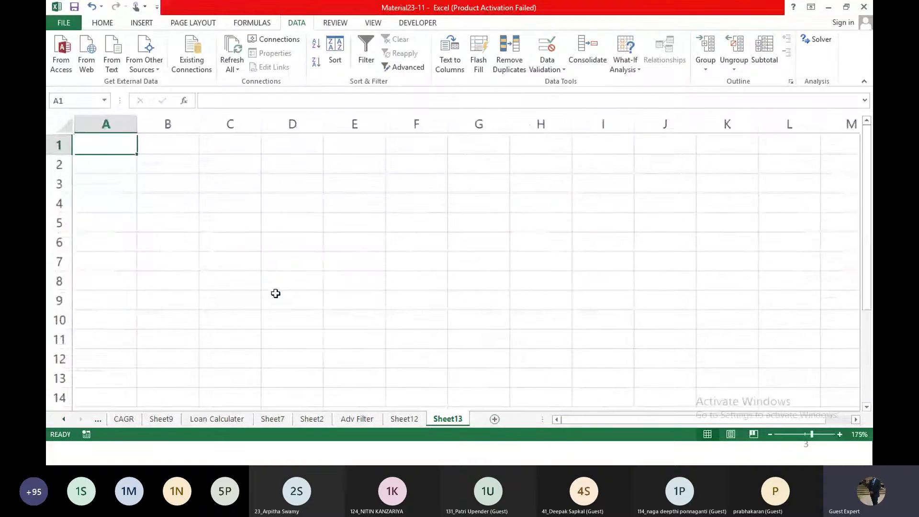
Step: Enter the headers No, Name, Manager Name and Sales Executive in A1:D1 and fit columns C and D to their text
{"action": "type", "text": "No"}
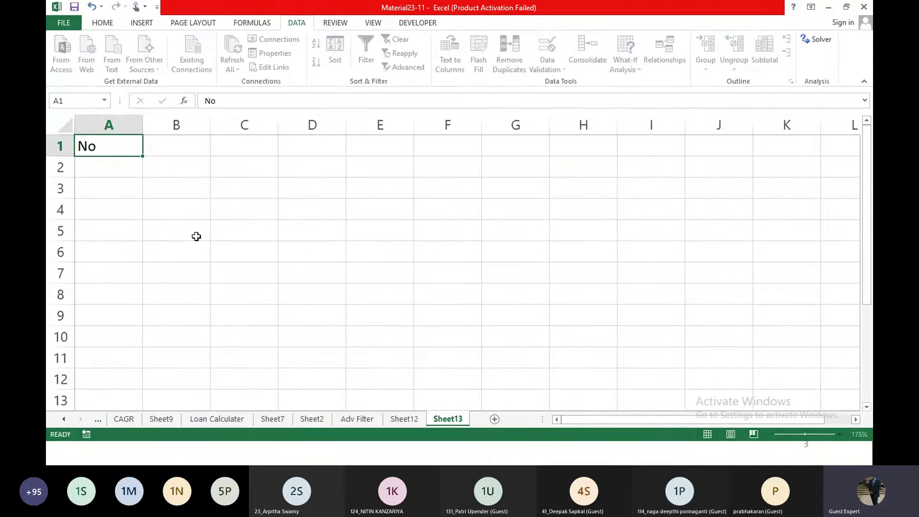
{"action": "key", "text": "Tab"}
{"action": "type", "text": "Name"}
{"action": "key", "text": "Tab"}
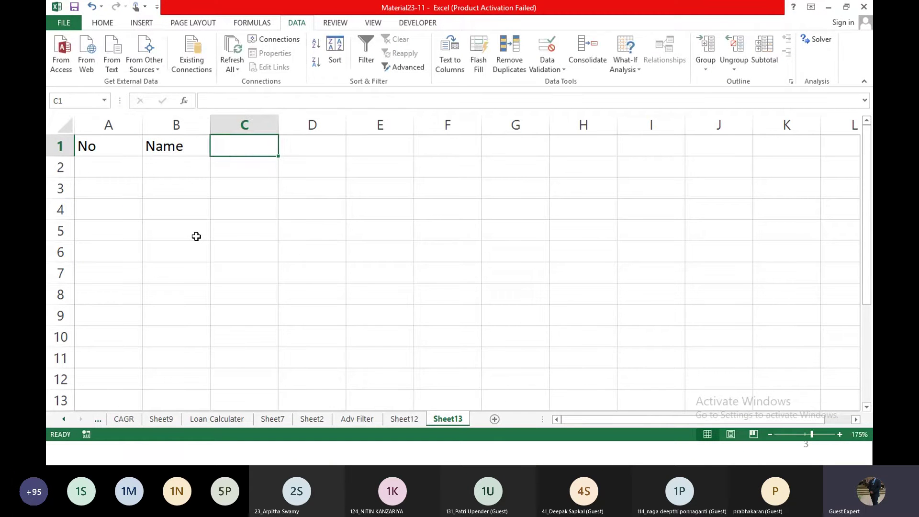
{"action": "type", "text": "Manager"}
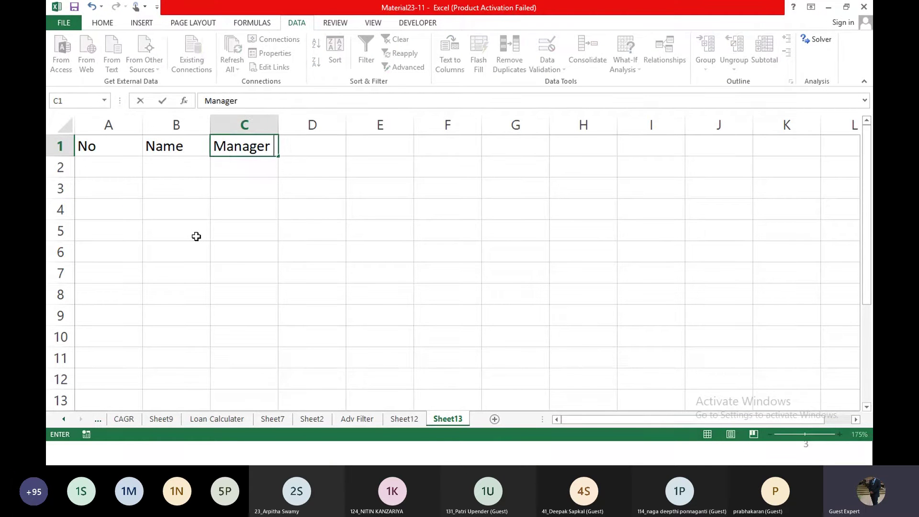
{"action": "type", "text": " Name"}
{"action": "key", "text": "Tab"}
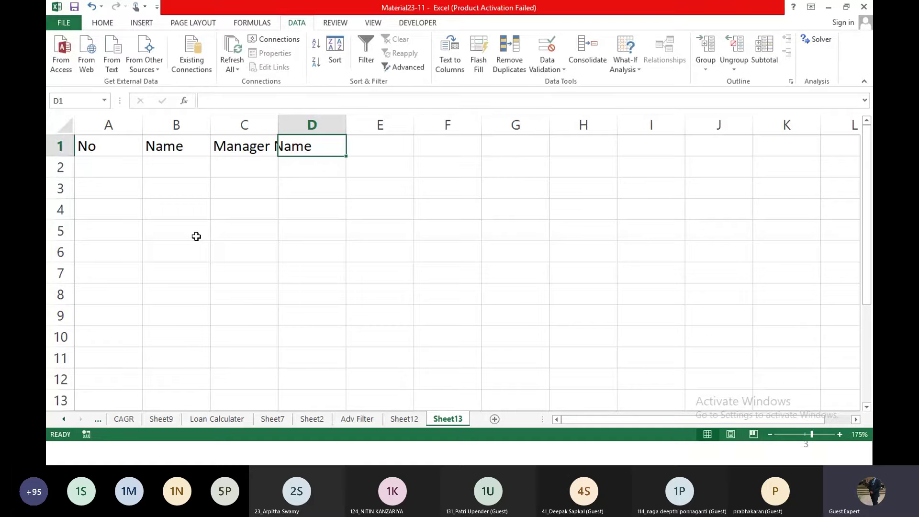
{"action": "type", "text": "Sale"}
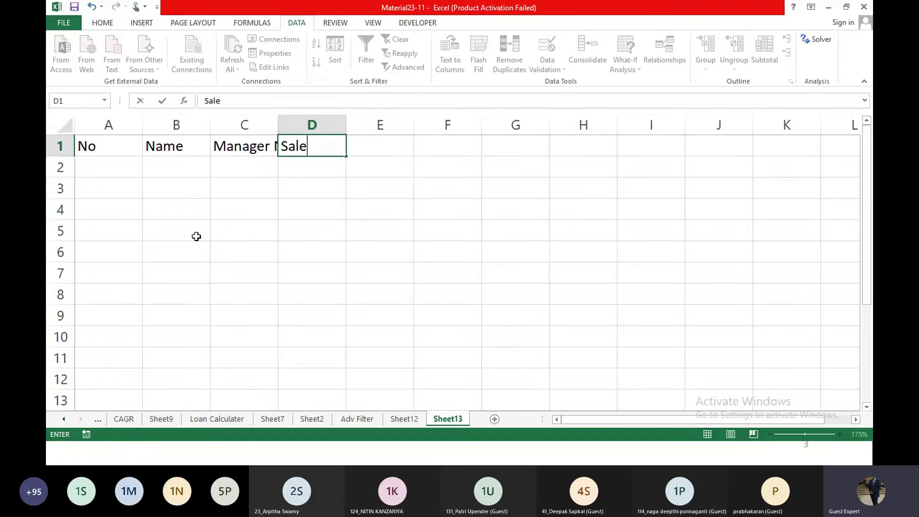
{"action": "type", "text": "s Executive"}
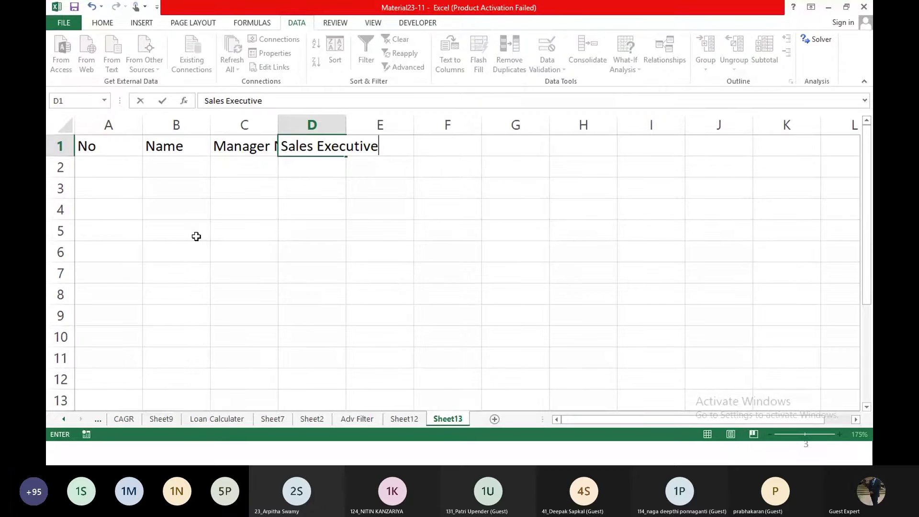
{"action": "key", "text": "Tab"}
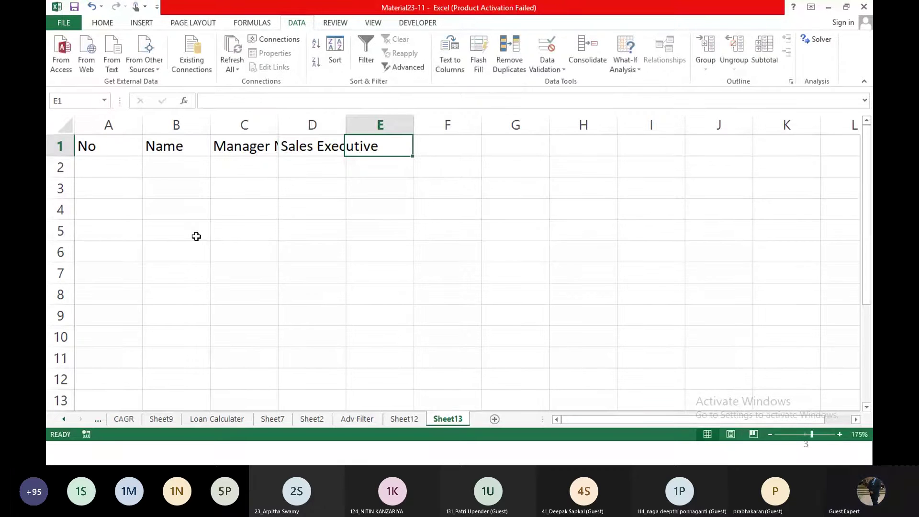
{"action": "double_click", "coordinate": [278, 125]}
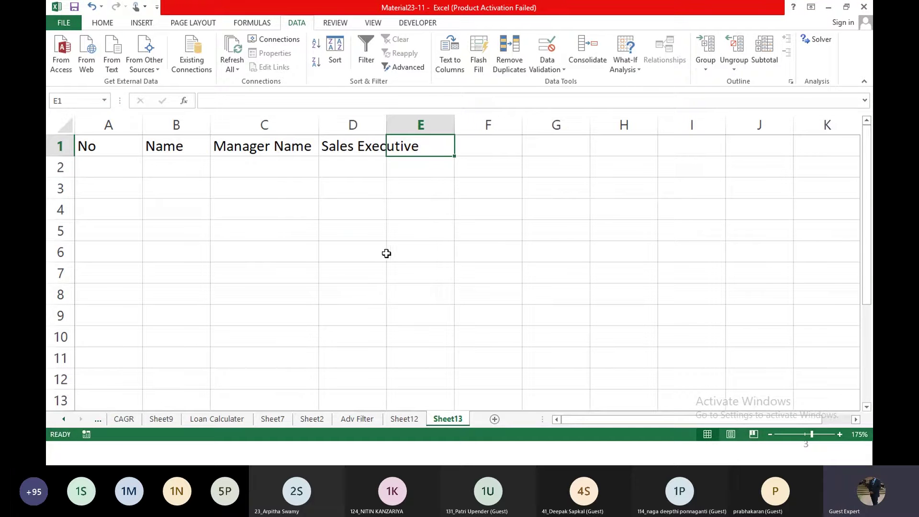
{"action": "double_click", "coordinate": [387, 125]}
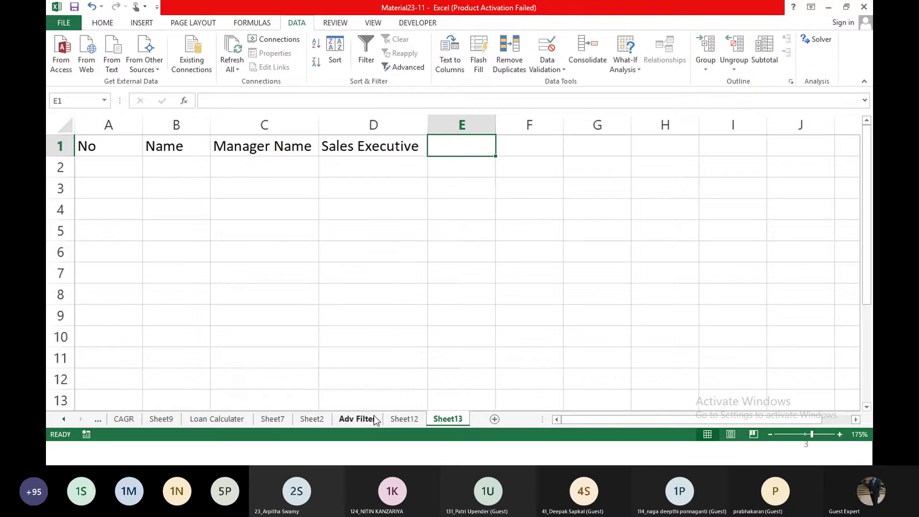
{"action": "key", "text": "alt+Tab"}
{"action": "key", "text": "alt+Tab"}
{"action": "key", "text": "alt+Tab"}
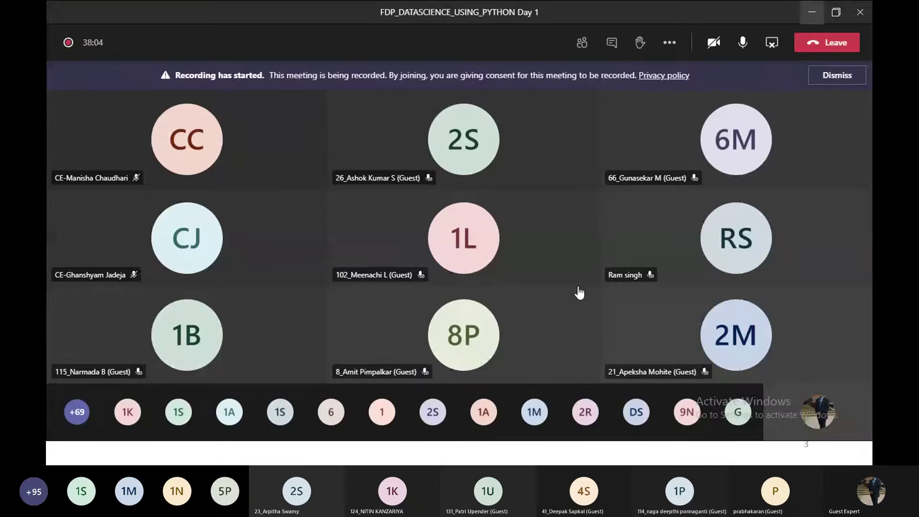
{"action": "key", "text": "alt+Tab"}
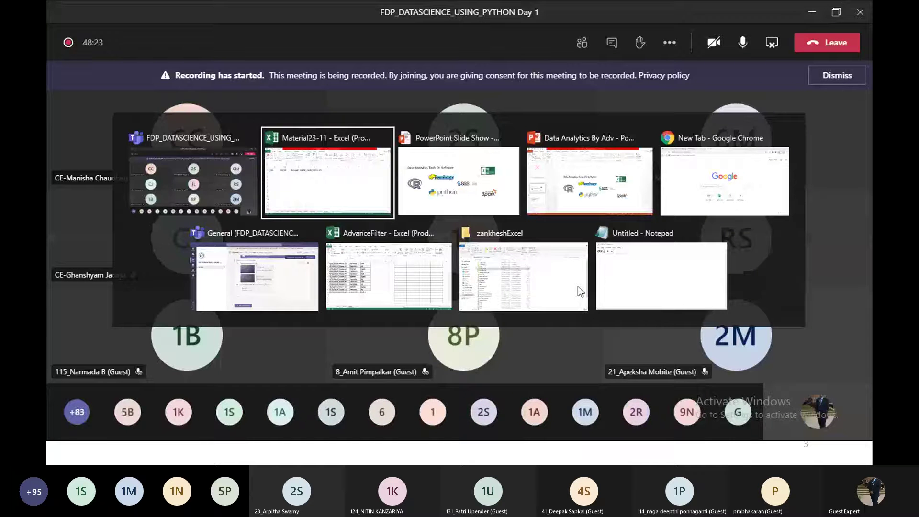
Step: Enter the two managers' full names in H1 and I1 and fit columns H and I to their text
{"action": "left_click", "coordinate": [648, 146]}
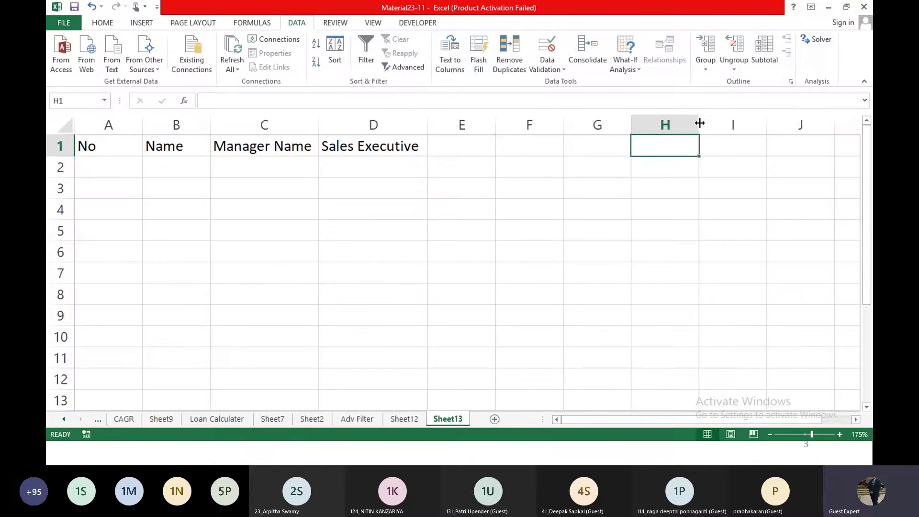
{"action": "left_click_drag", "start_coordinate": [700, 123], "coordinate": [718, 123]}
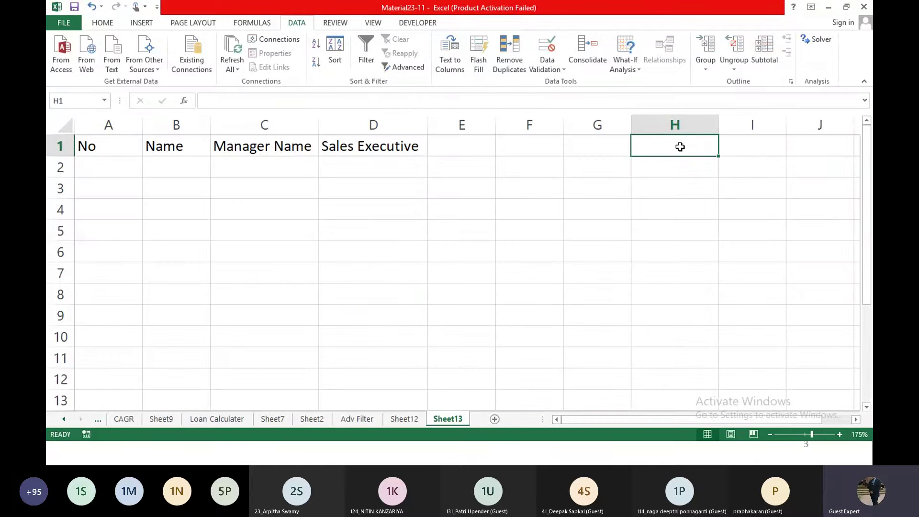
{"action": "type", "text": "Mr."}
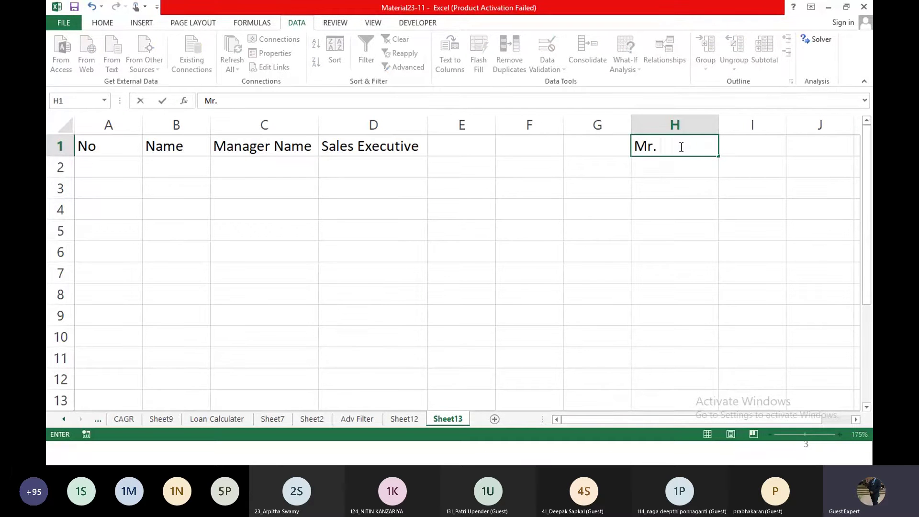
{"action": "type", "text": "Rahul Shah"}
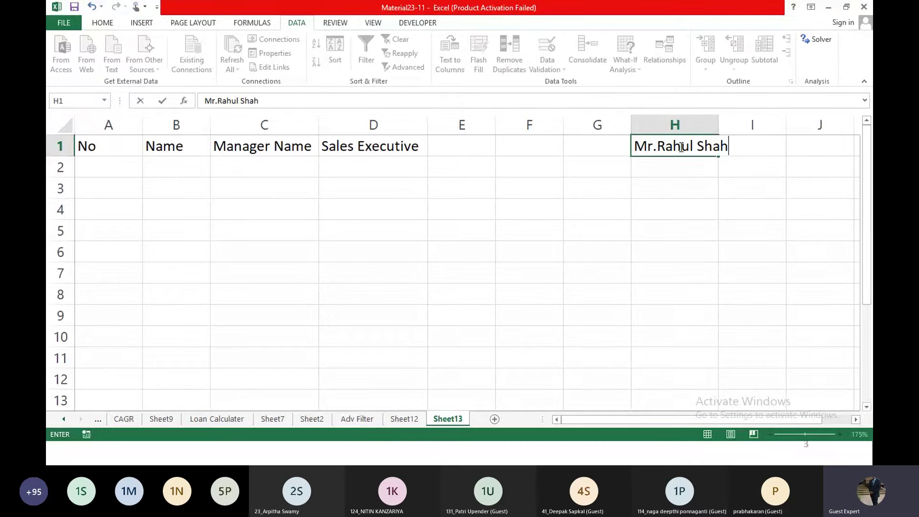
{"action": "key", "text": "Tab"}
{"action": "type", "text": "M"}
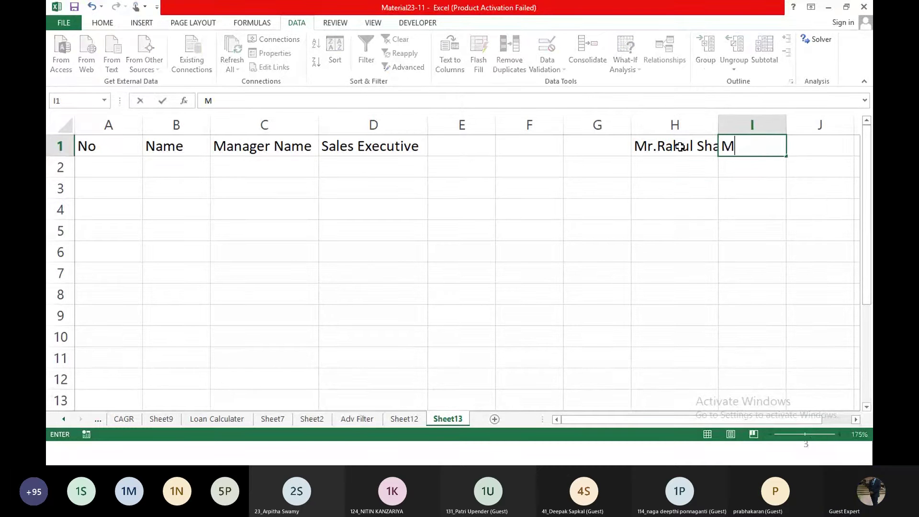
{"action": "type", "text": "r.V"}
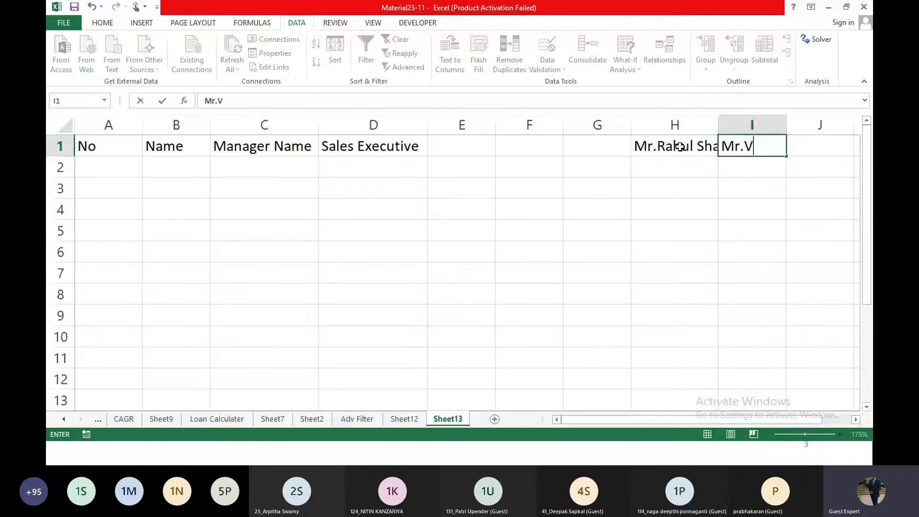
{"action": "type", "text": "init"}
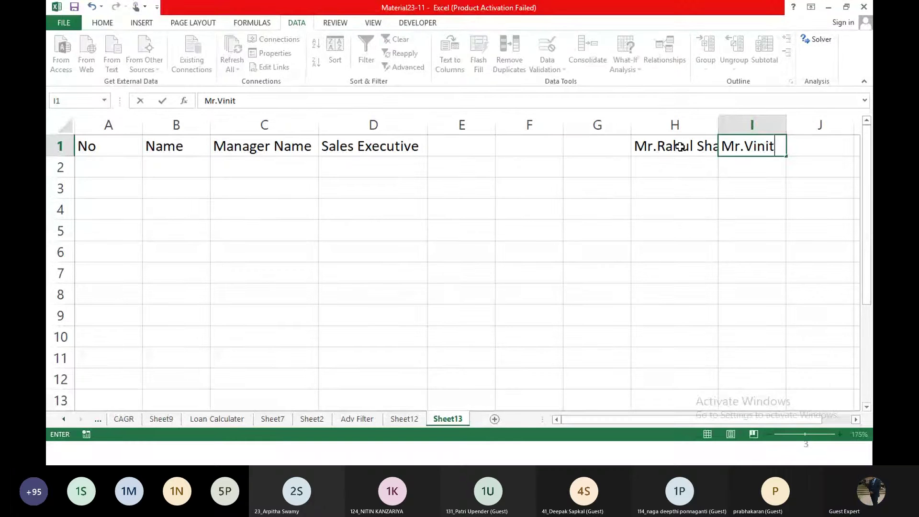
{"action": "type", "text": " Patel"}
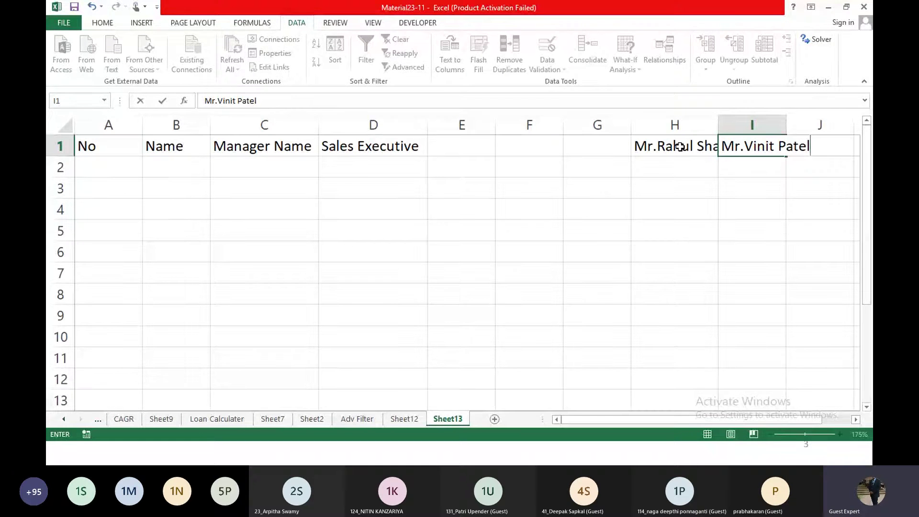
{"action": "left_click", "coordinate": [720, 124]}
{"action": "double_click", "coordinate": [717, 125]}
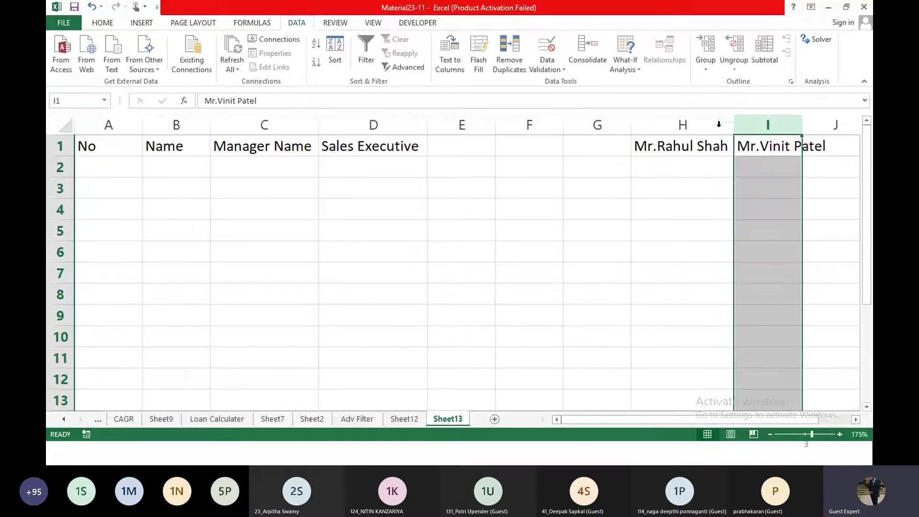
{"action": "double_click", "coordinate": [801, 124]}
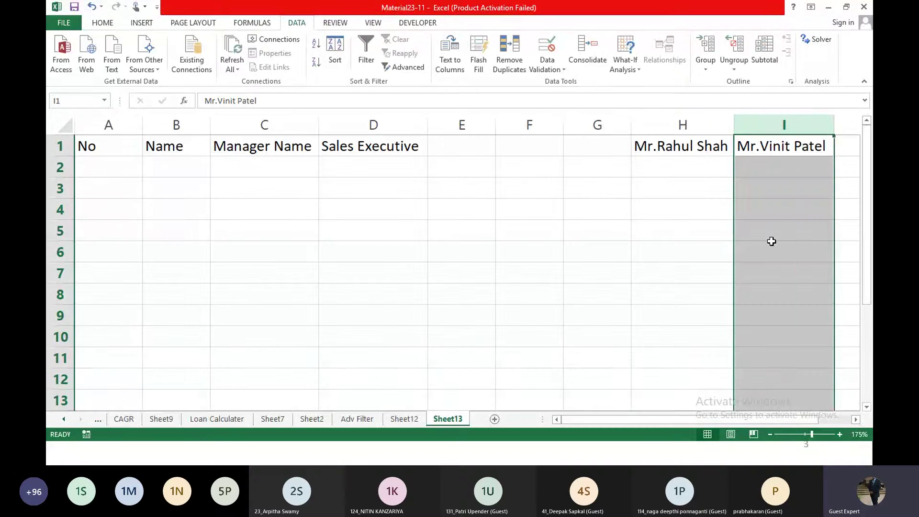
Step: Apply all borders to the table range A1:D12
{"action": "left_click_drag", "start_coordinate": [106, 148], "coordinate": [351, 382]}
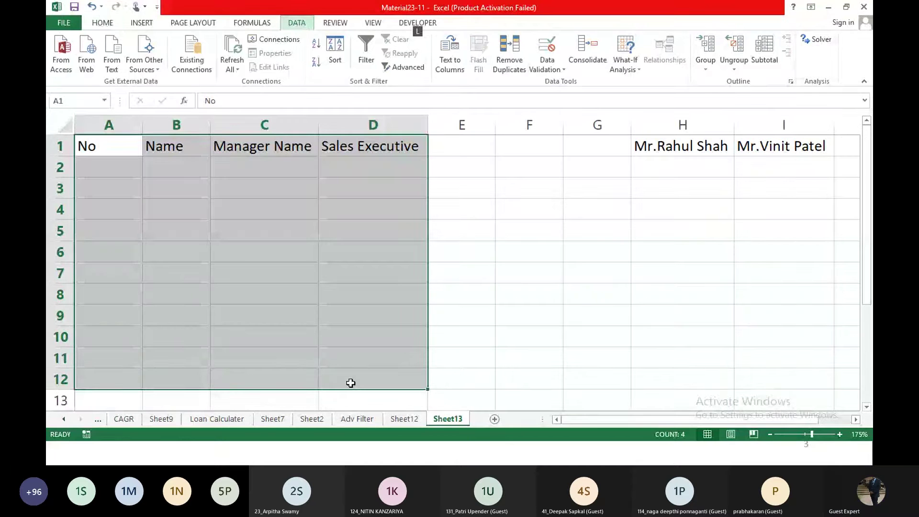
{"action": "key", "text": "alt+h"}
{"action": "key", "text": "b"}
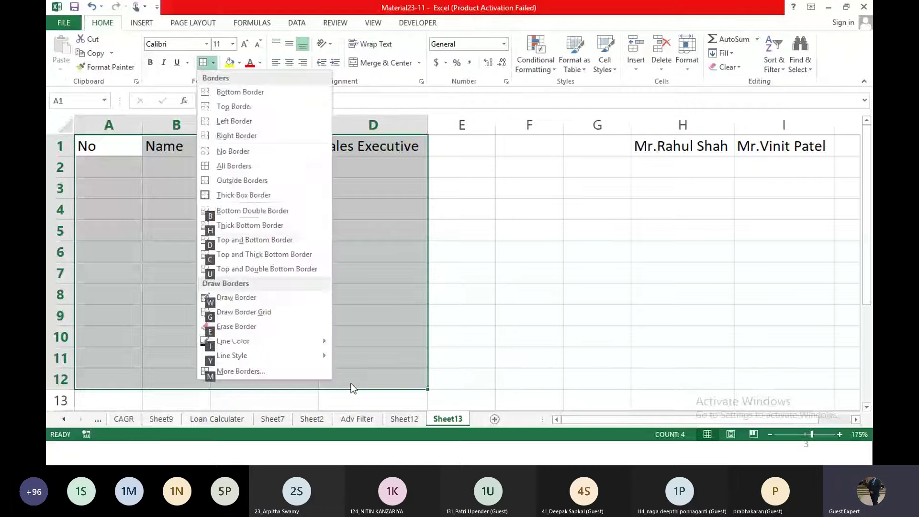
{"action": "key", "text": "a"}
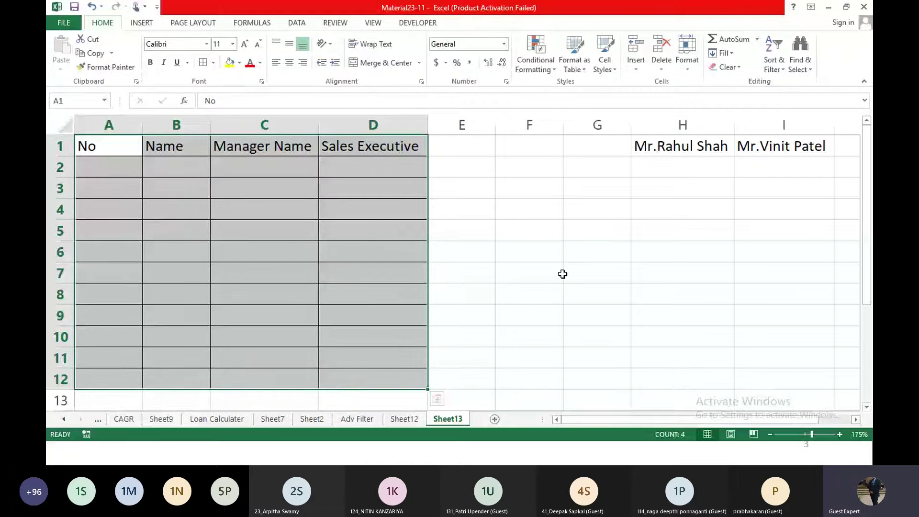
{"action": "double_click", "coordinate": [696, 149]}
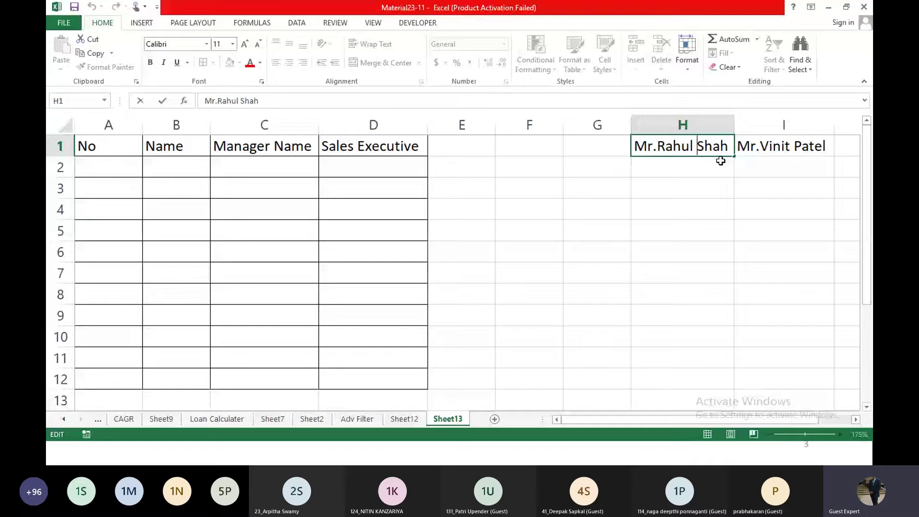
Step: Add a list data validation to C2 under Manager Name with source =$H$1:$I$1 and check its dropdown choices
{"action": "left_click", "coordinate": [284, 169]}
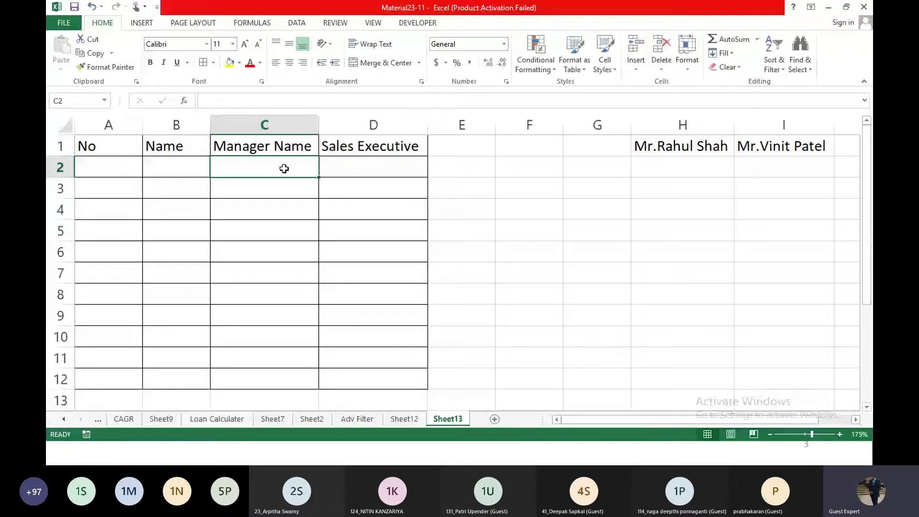
{"action": "left_click", "coordinate": [296, 23]}
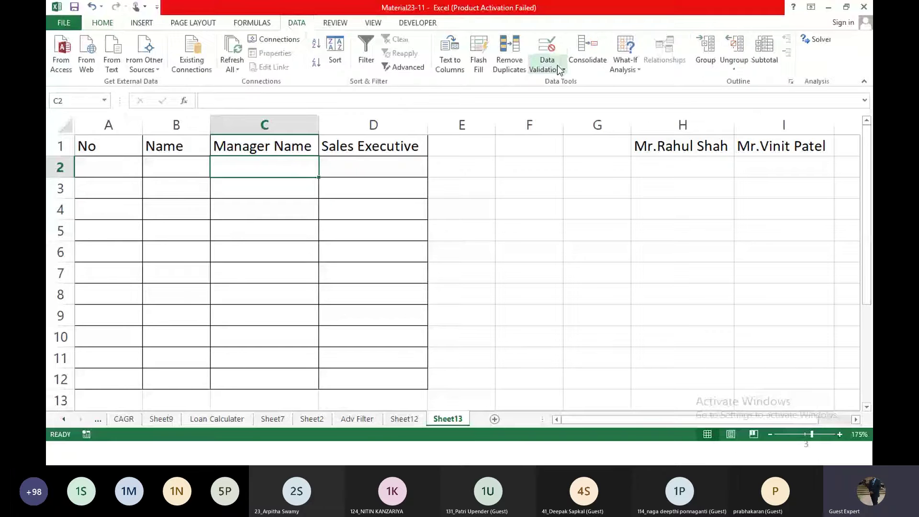
{"action": "left_click", "coordinate": [560, 70]}
{"action": "left_click", "coordinate": [507, 205]}
{"action": "key", "text": "Escape"}
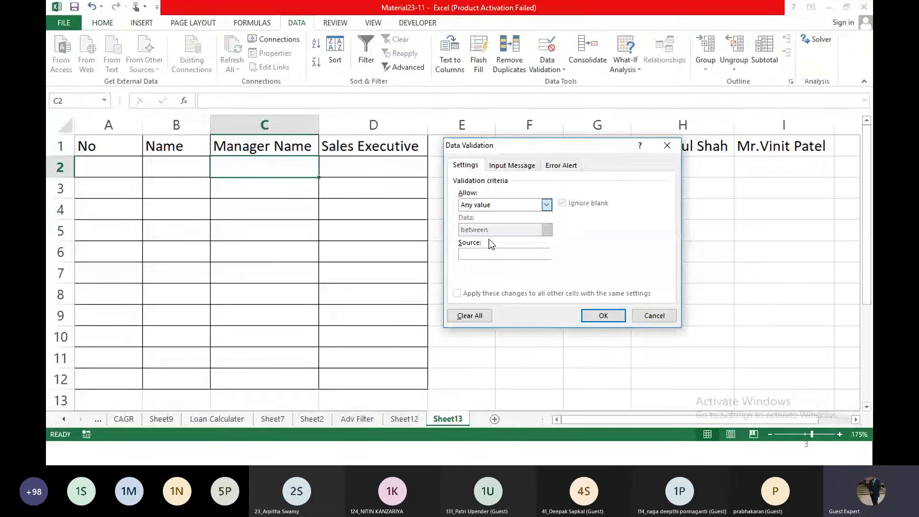
{"action": "key", "text": "l"}
{"action": "left_click", "coordinate": [486, 254]}
{"action": "left_click_drag", "start_coordinate": [689, 145], "coordinate": [764, 145]}
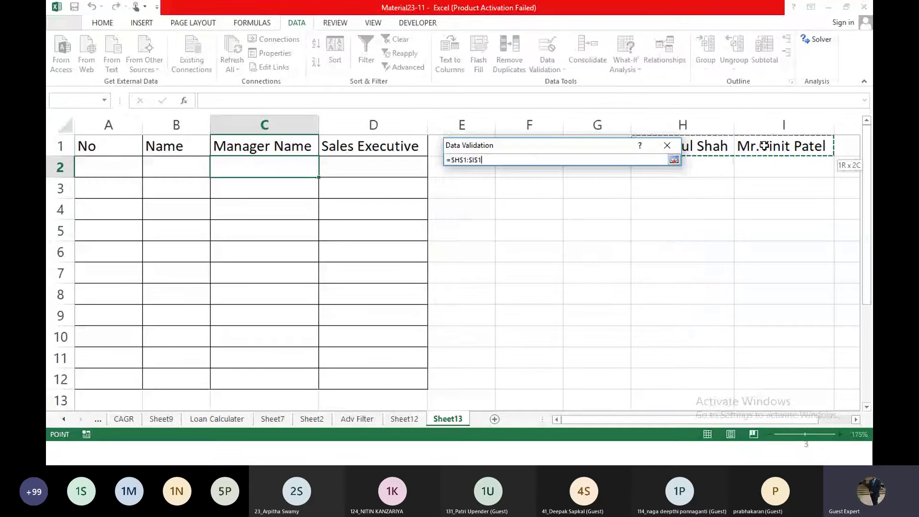
{"action": "left_click", "coordinate": [606, 316]}
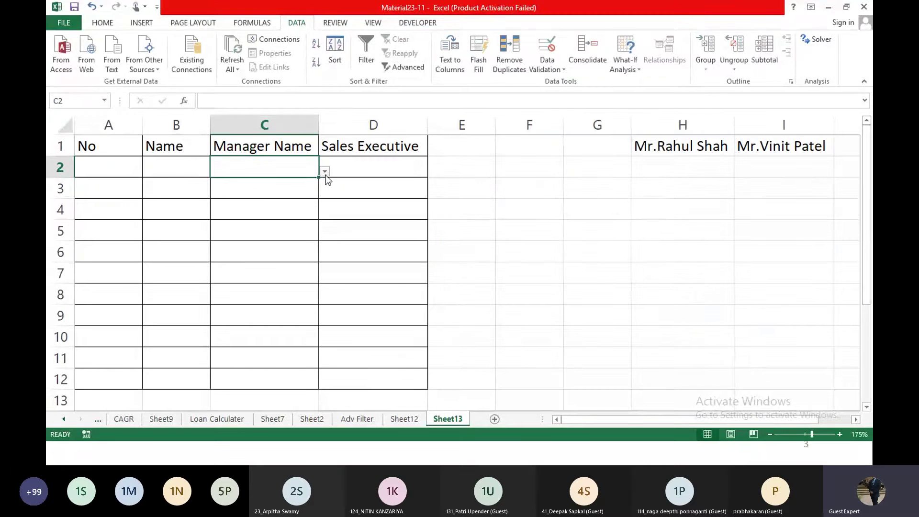
{"action": "left_click", "coordinate": [325, 172]}
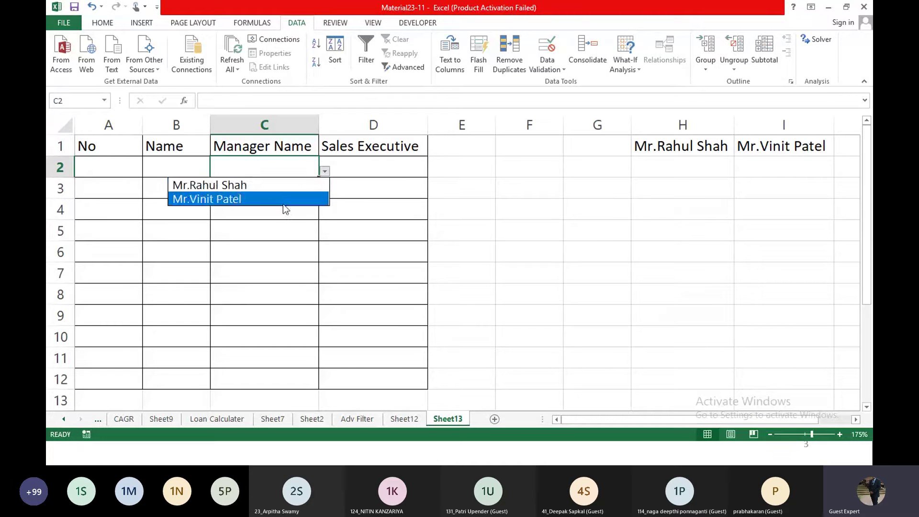
{"action": "key", "text": "Escape"}
Step: Enter the first sales executive's full name, with the Mr. title, in H2 under the first manager
{"action": "left_click", "coordinate": [651, 164]}
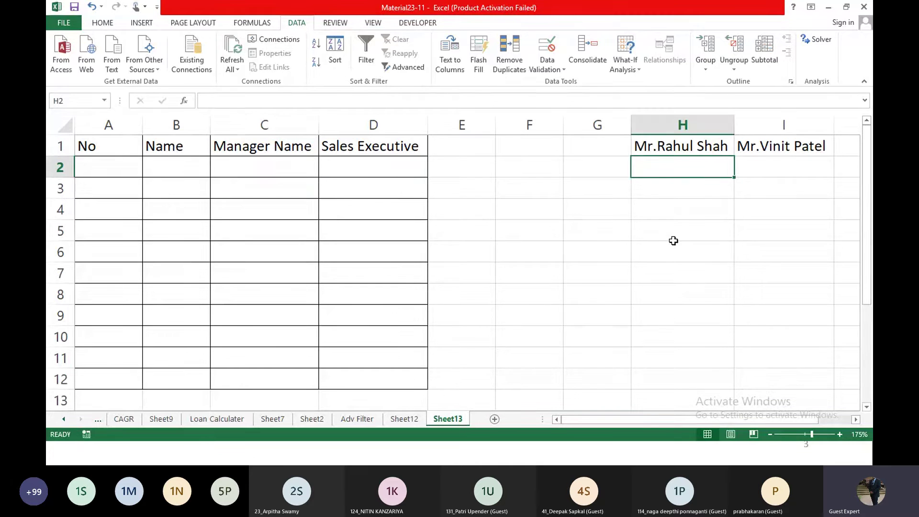
{"action": "type", "text": "Mr."}
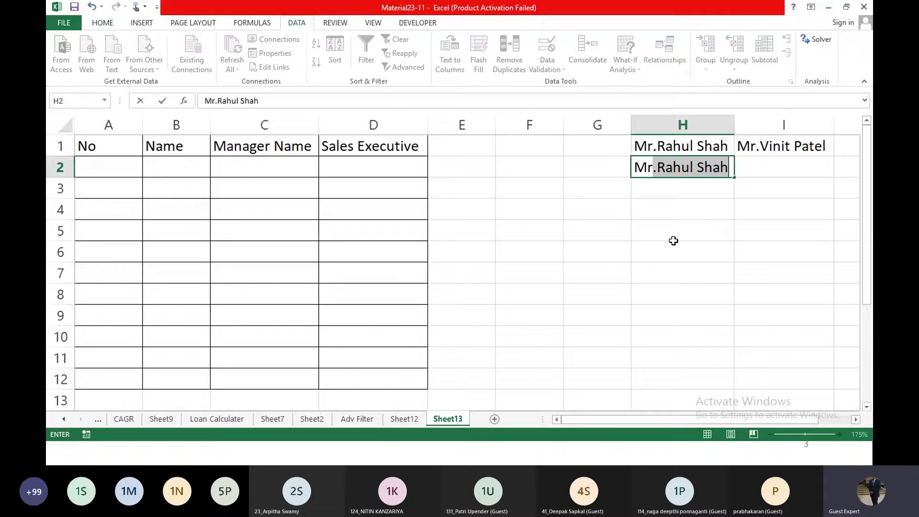
{"action": "type", "text": "Raz"}
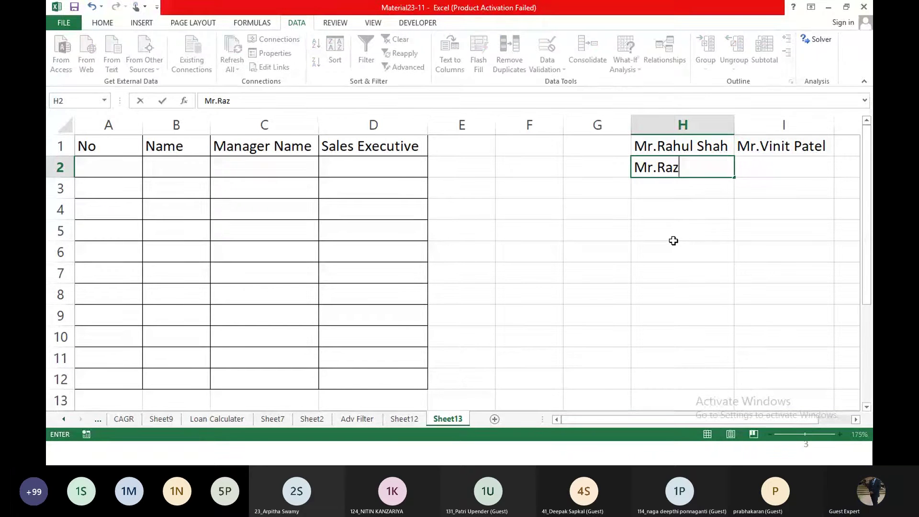
{"action": "type", "text": "in sai"}
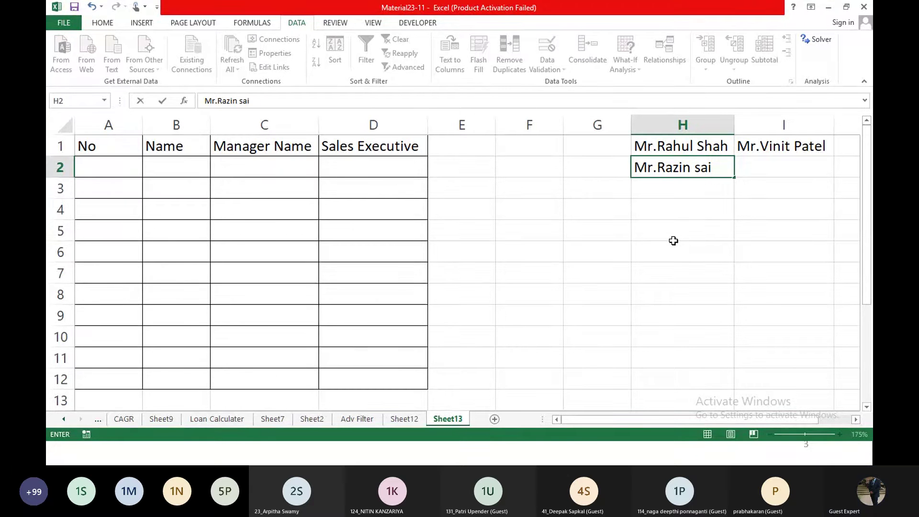
{"action": "type", "text": "kh"}
{"action": "key", "text": "BackSpace"}
{"action": "key", "text": "BackSpace"}
{"action": "key", "text": "BackSpace"}
{"action": "key", "text": "BackSpace"}
{"action": "key", "text": "BackSpace"}
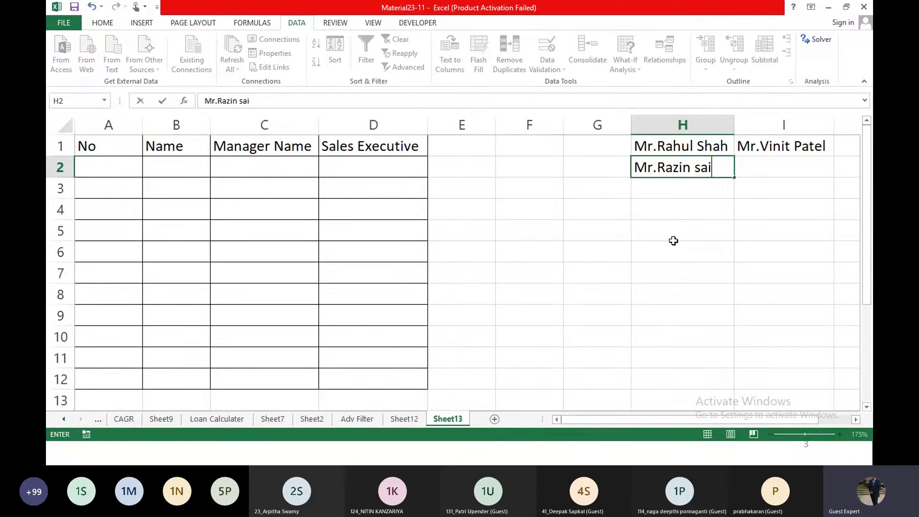
{"action": "type", "text": "Sai"}
{"action": "key", "text": "BackSpace"}
{"action": "key", "text": "BackSpace"}
{"action": "type", "text": "ha"}
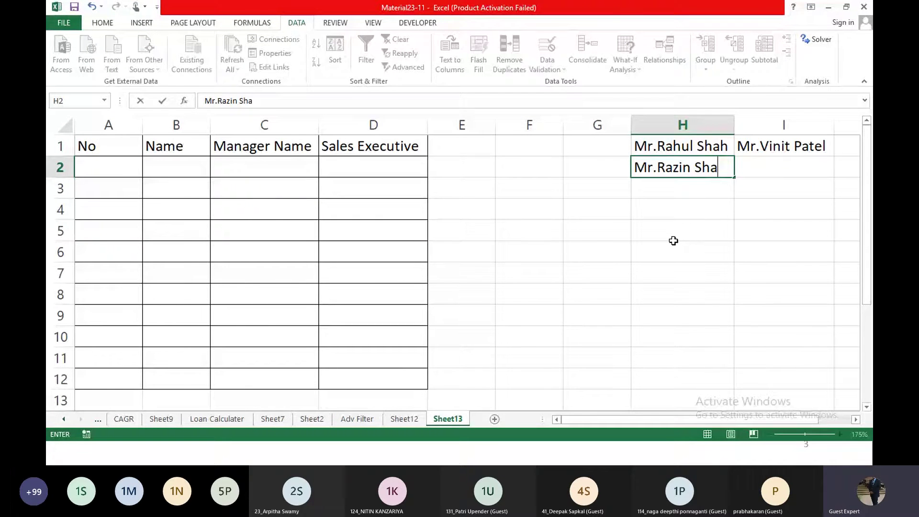
{"action": "type", "text": "ikh"}
{"action": "key", "text": "Return"}
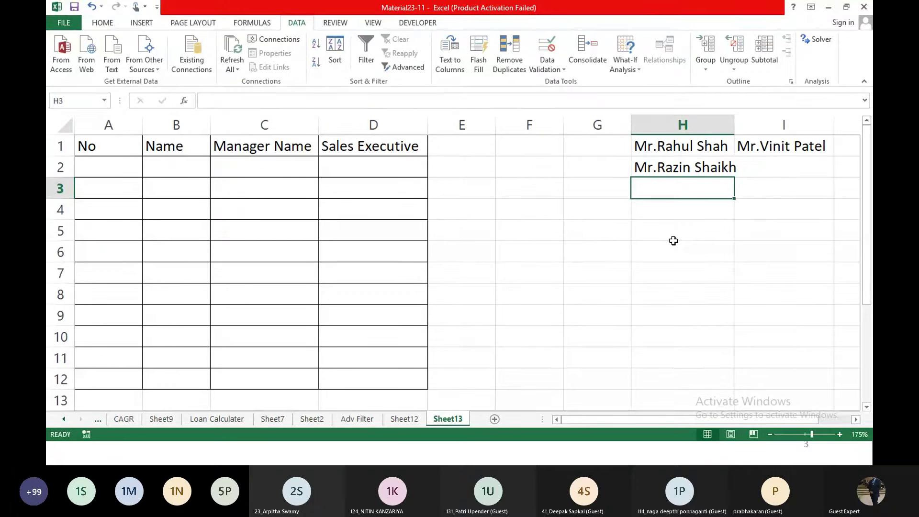
Step: Enter the second sales executive's full name in H3 under the first manager
{"action": "type", "text": "Mr."}
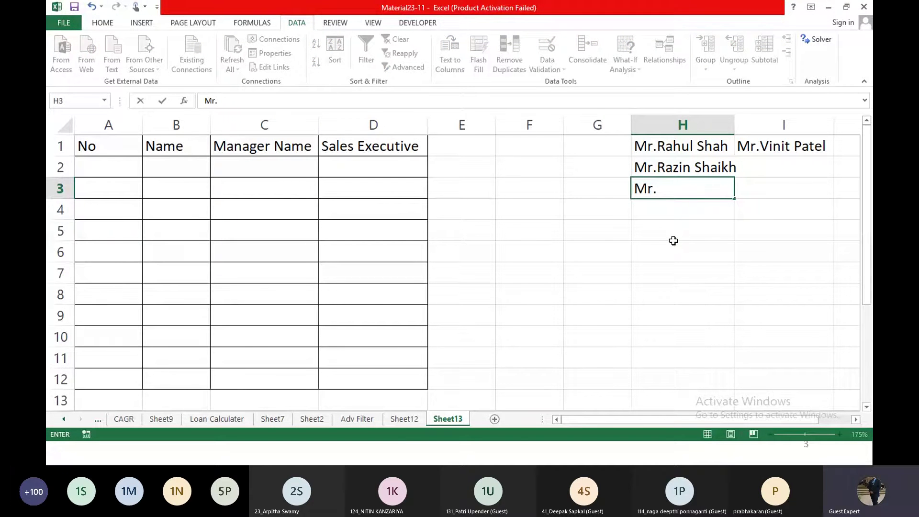
{"action": "type", "text": "Bharat"}
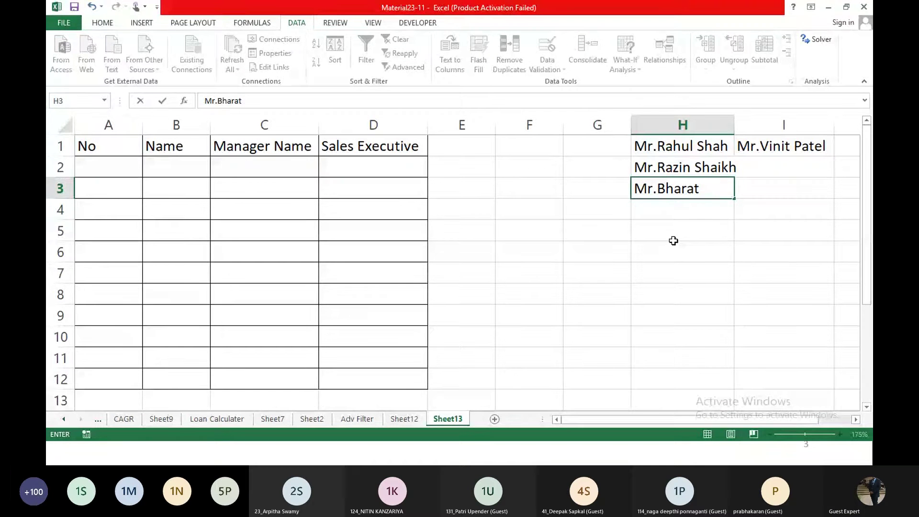
{"action": "type", "text": " Parma"}
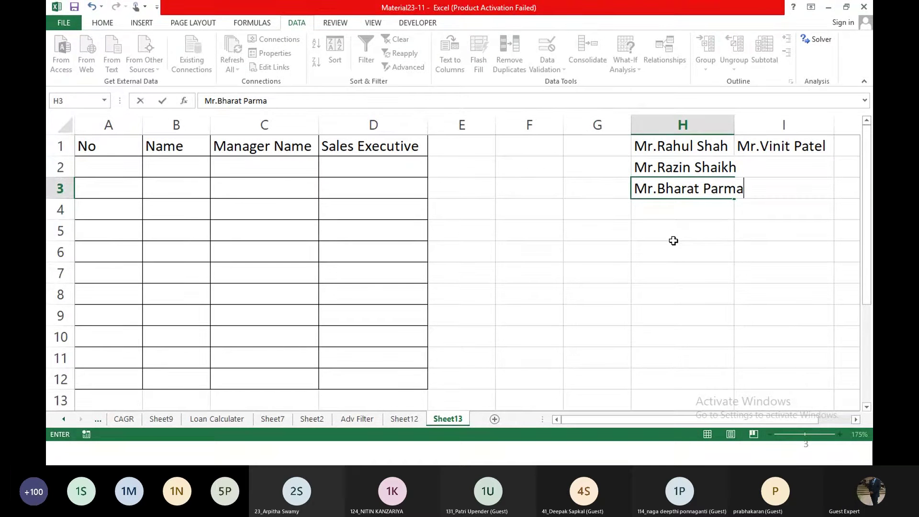
{"action": "type", "text": "ar"}
{"action": "key", "text": "BackSpace"}
{"action": "key", "text": "BackSpace"}
{"action": "key", "text": "BackSpace"}
{"action": "key", "text": "BackSpace"}
{"action": "type", "text": "mar"}
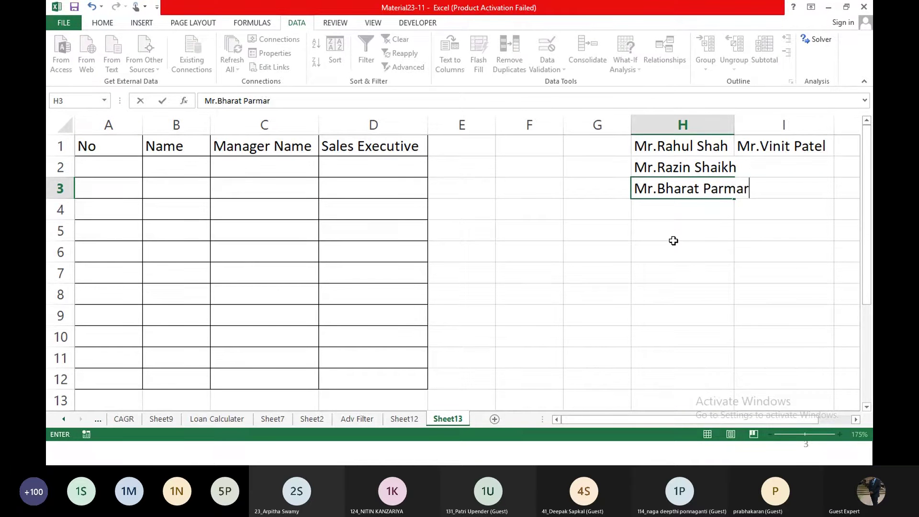
{"action": "key", "text": "Tab"}
Step: Enter two sales executives' full names in I2 and I3 under the second manager and fit column H to its text
{"action": "key", "text": "Up"}
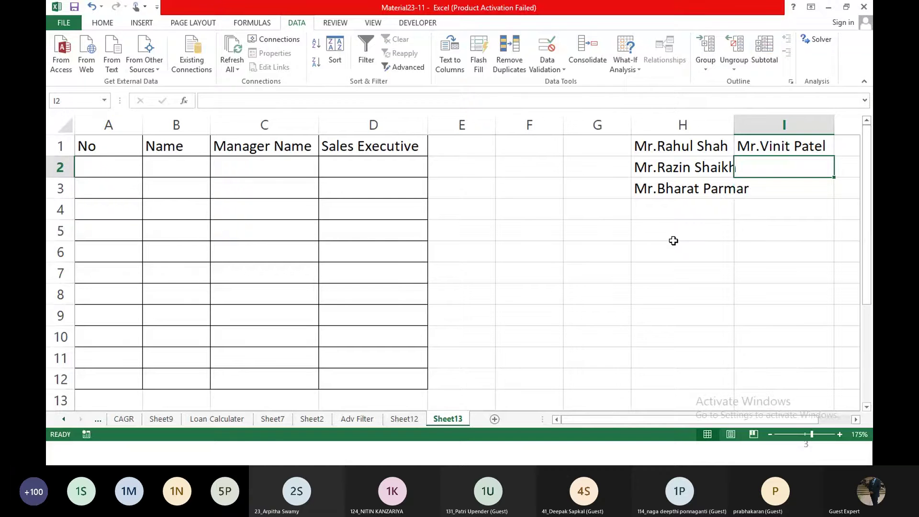
{"action": "type", "text": "Mr."}
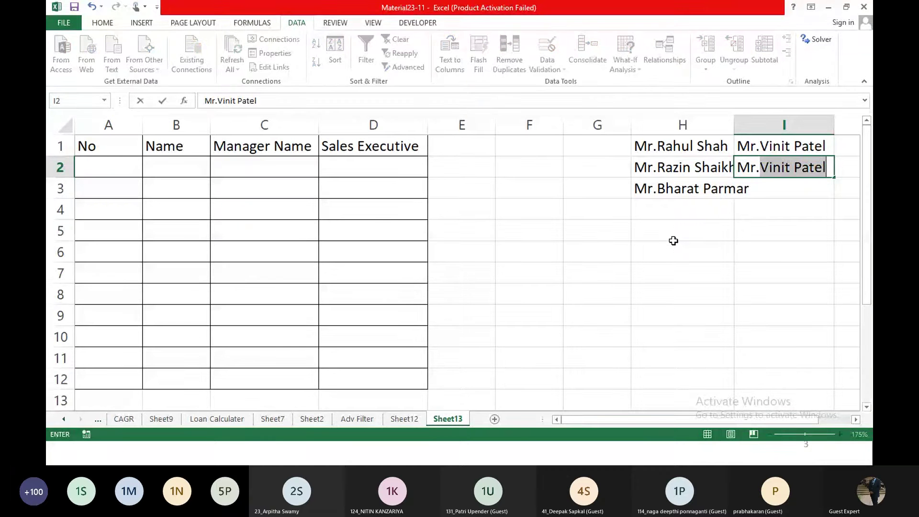
{"action": "type", "text": "Joy Soni"}
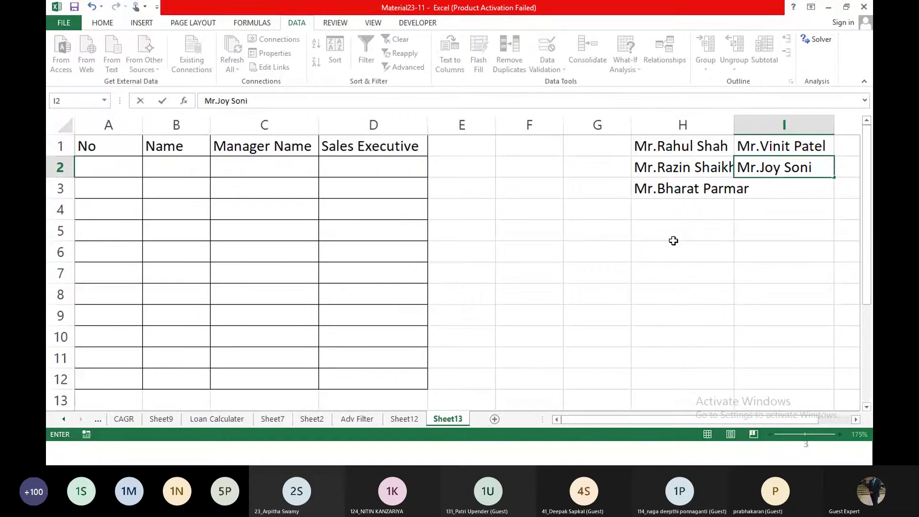
{"action": "key", "text": "Return"}
{"action": "type", "text": "Mr"}
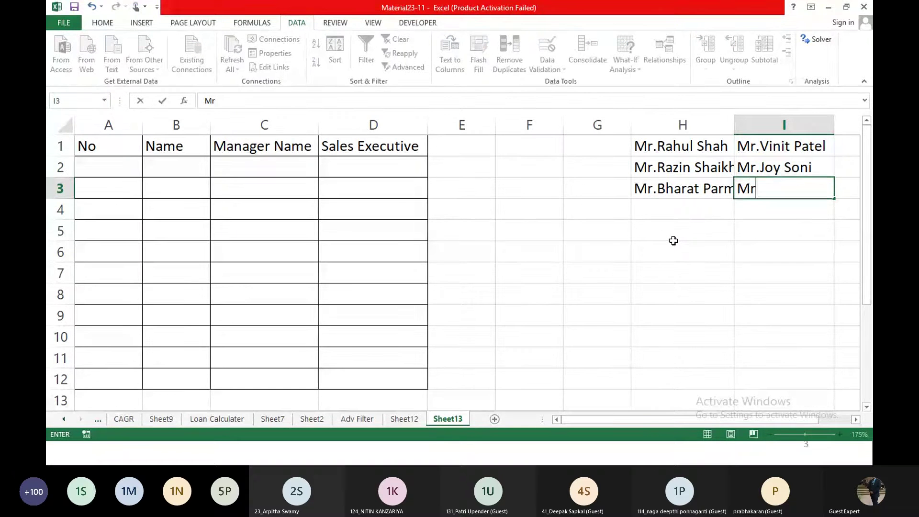
{"action": "type", "text": ".Vi"}
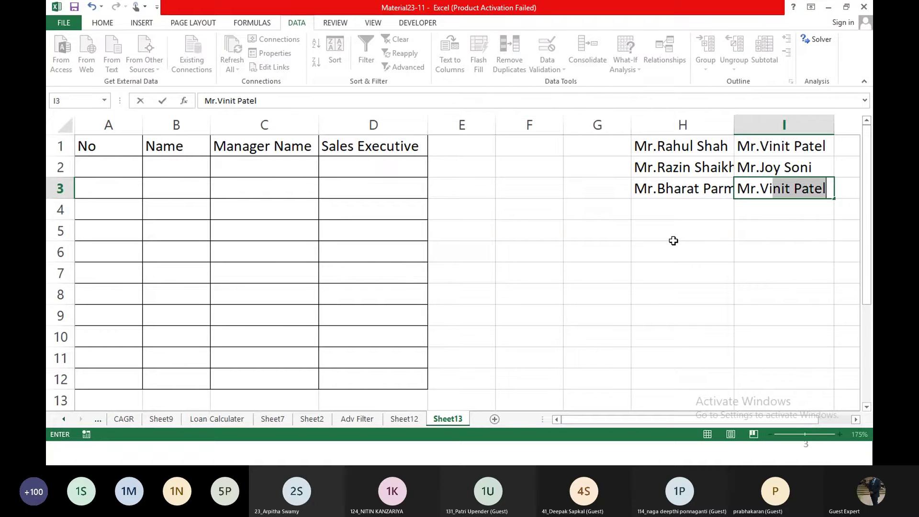
{"action": "type", "text": "kash"}
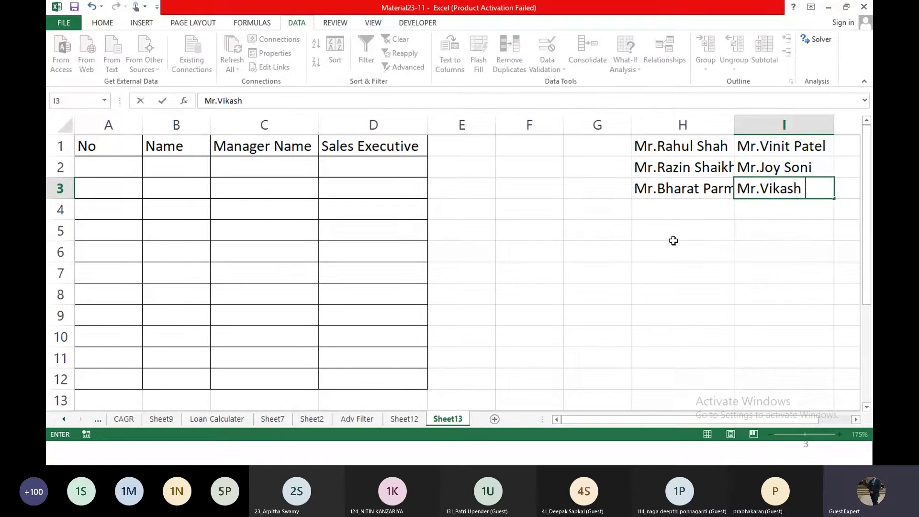
{"action": "type", "text": " Shah"}
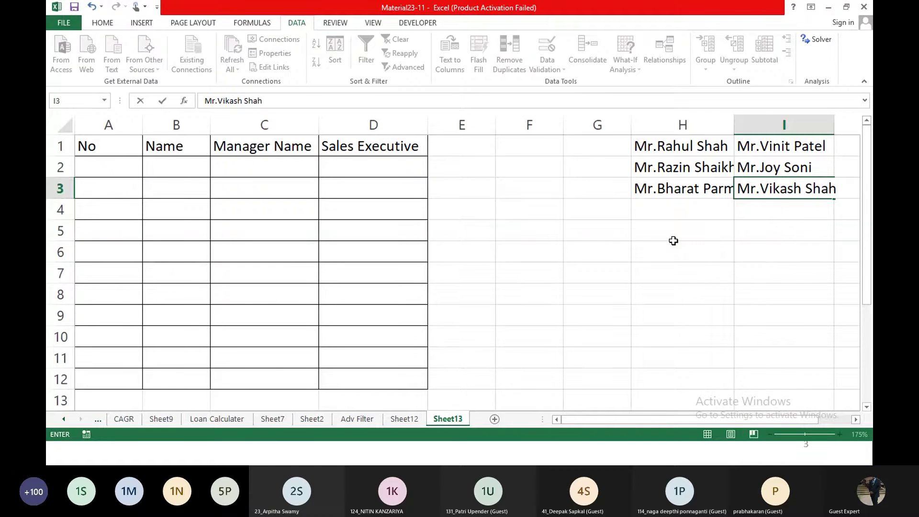
{"action": "left_click", "coordinate": [673, 241]}
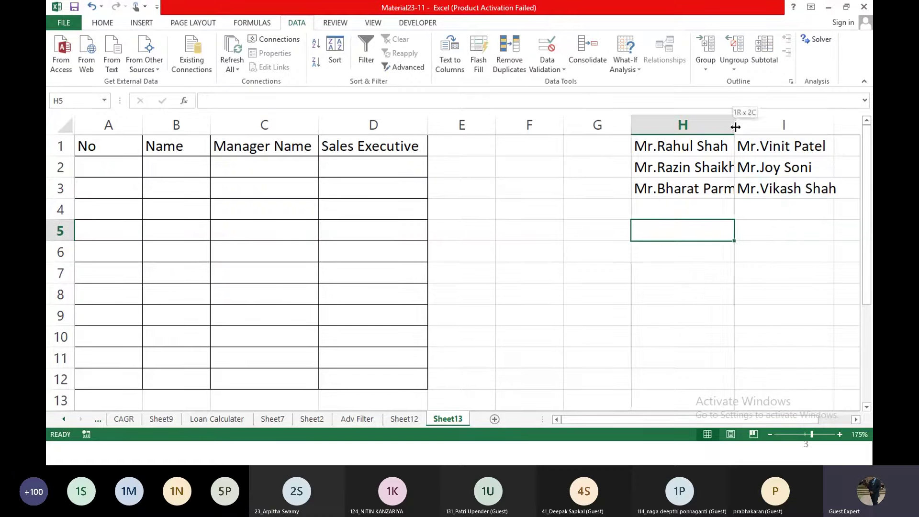
{"action": "double_click", "coordinate": [735, 126]}
Step: Create named ranges from the selection H1:I3 using only the top row as names
{"action": "left_click_drag", "start_coordinate": [709, 149], "coordinate": [797, 189]}
{"action": "left_click", "coordinate": [555, 68]}
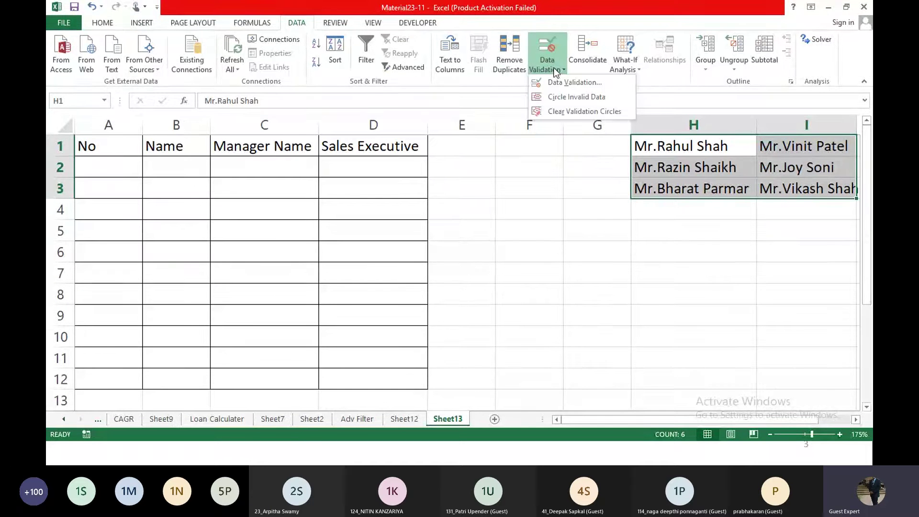
{"action": "left_click", "coordinate": [252, 22]}
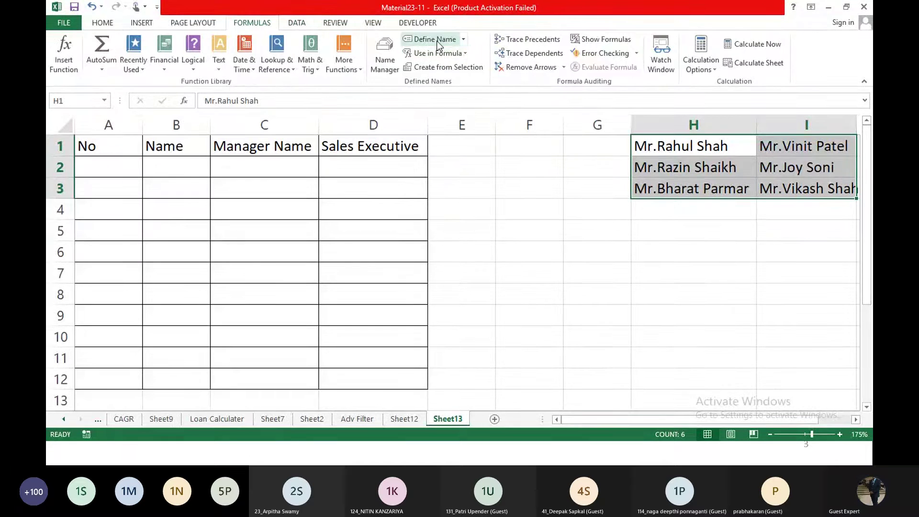
{"action": "left_click", "coordinate": [446, 69]}
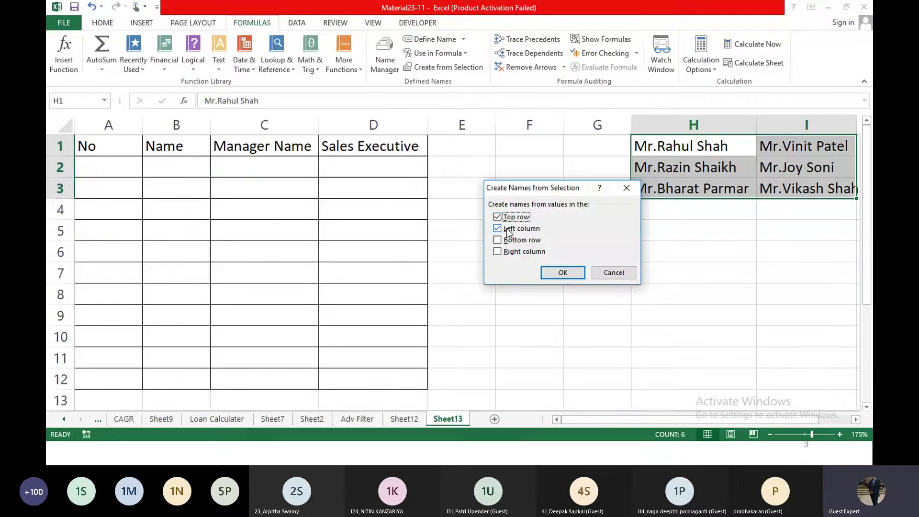
{"action": "left_click", "coordinate": [506, 230]}
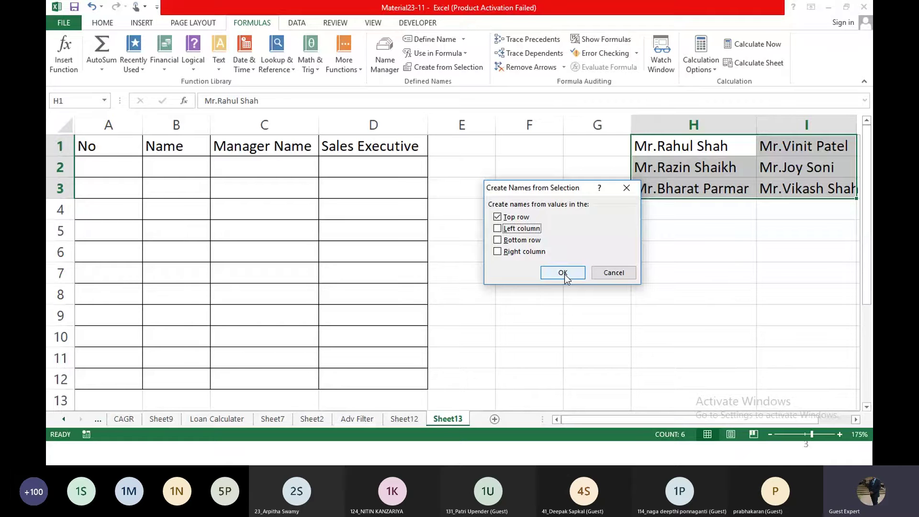
{"action": "left_click", "coordinate": [562, 272]}
Step: Check the cell ranges of the two manager names in the Name Manager
{"action": "left_click", "coordinate": [385, 62]}
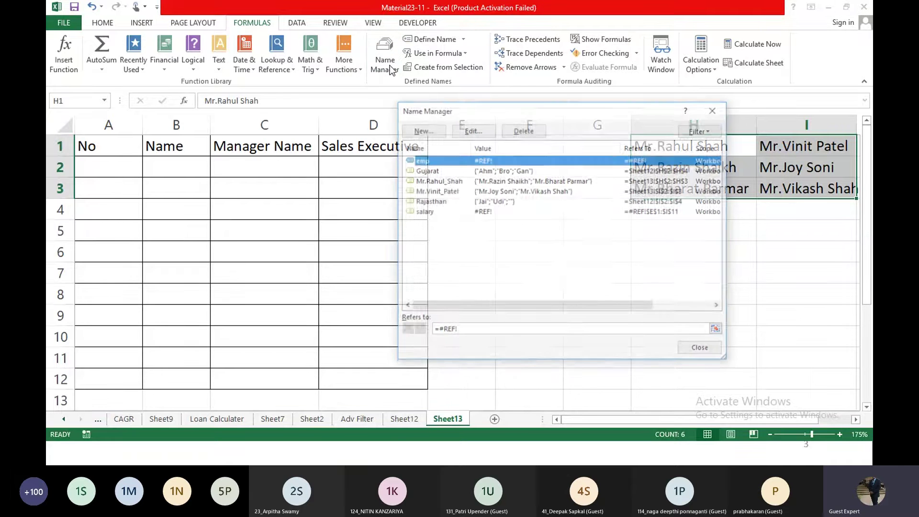
{"action": "left_click", "coordinate": [437, 181]}
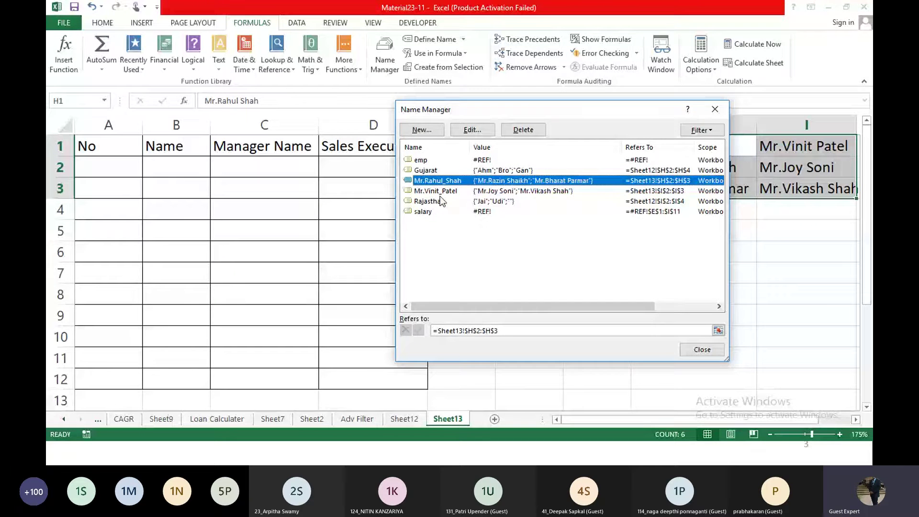
{"action": "left_click", "coordinate": [440, 199]}
{"action": "left_click", "coordinate": [447, 193]}
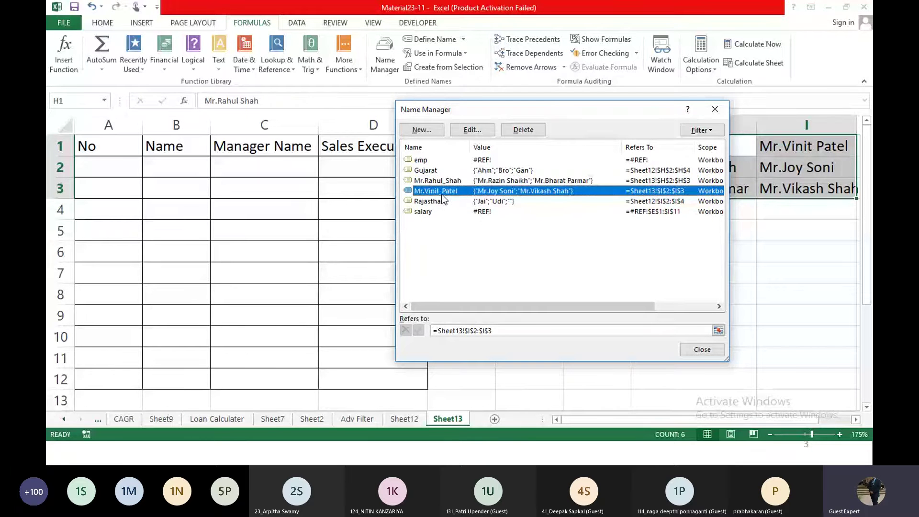
{"action": "left_click", "coordinate": [702, 349]}
Step: Open data validation for D2 under Sales Executive and allow a List
{"action": "left_click", "coordinate": [347, 165]}
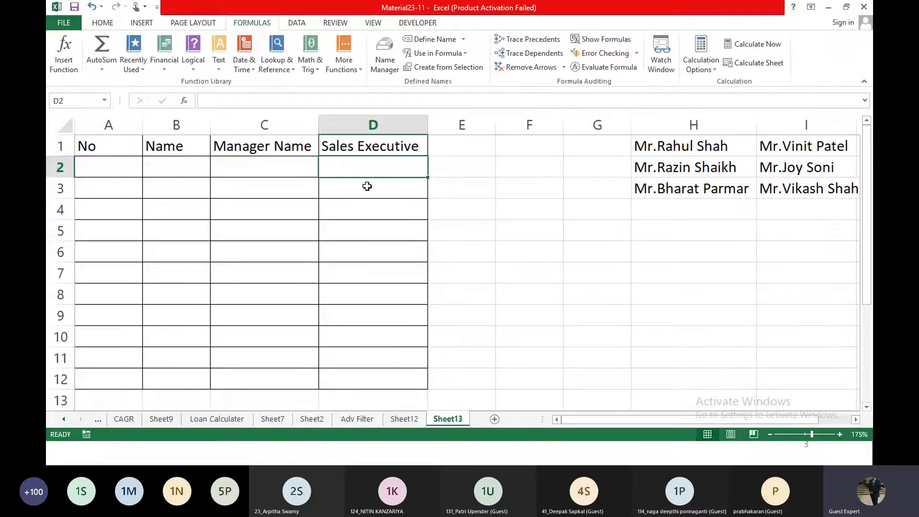
{"action": "left_click", "coordinate": [296, 23]}
{"action": "left_click", "coordinate": [547, 70]}
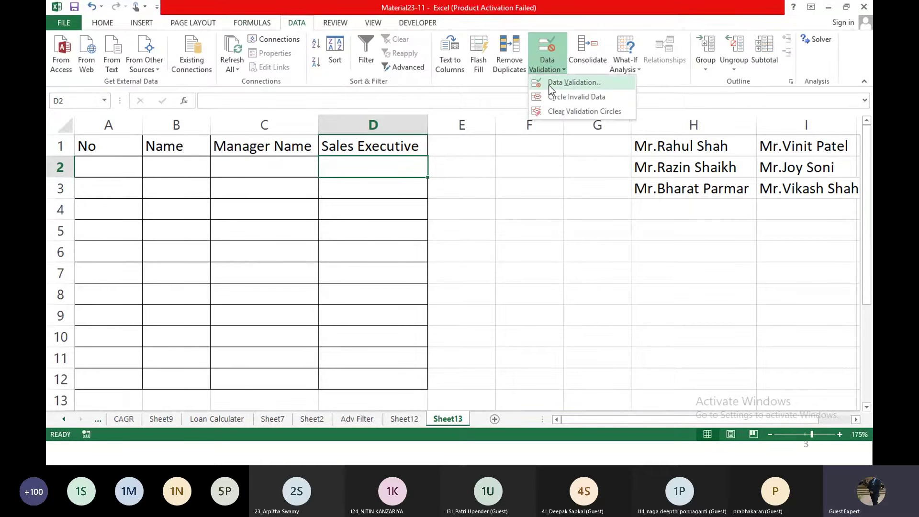
{"action": "left_click", "coordinate": [562, 85]}
{"action": "left_click", "coordinate": [501, 208]}
{"action": "left_click", "coordinate": [497, 239]}
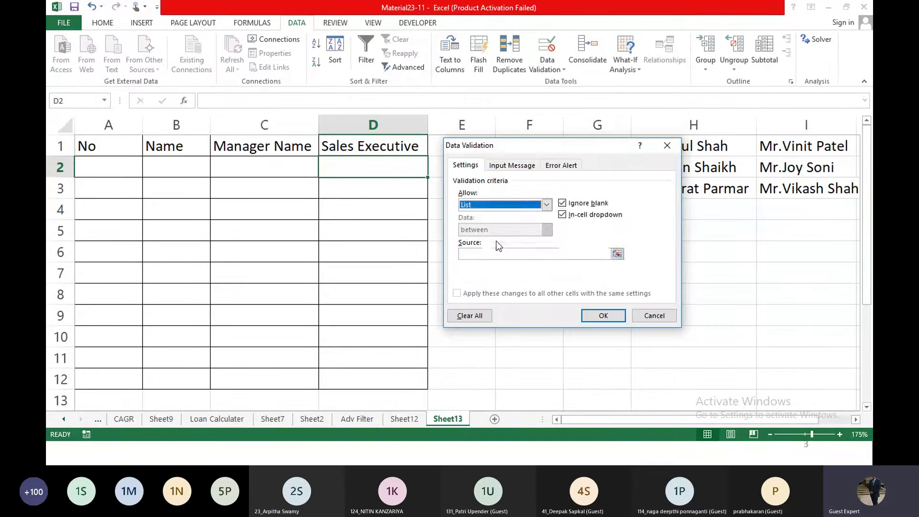
Step: Set the list source for D2 to =indirect(C2) and apply the validation
{"action": "left_click", "coordinate": [467, 254]}
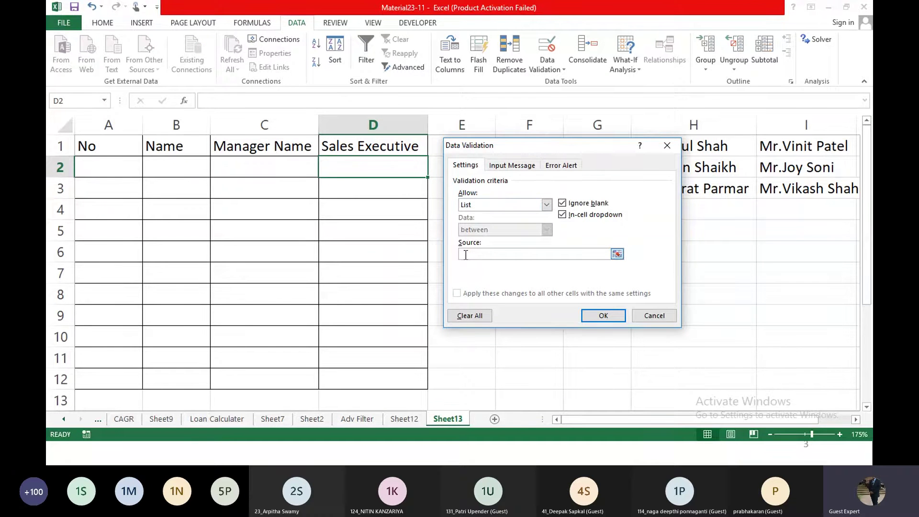
{"action": "type", "text": "=Ind"}
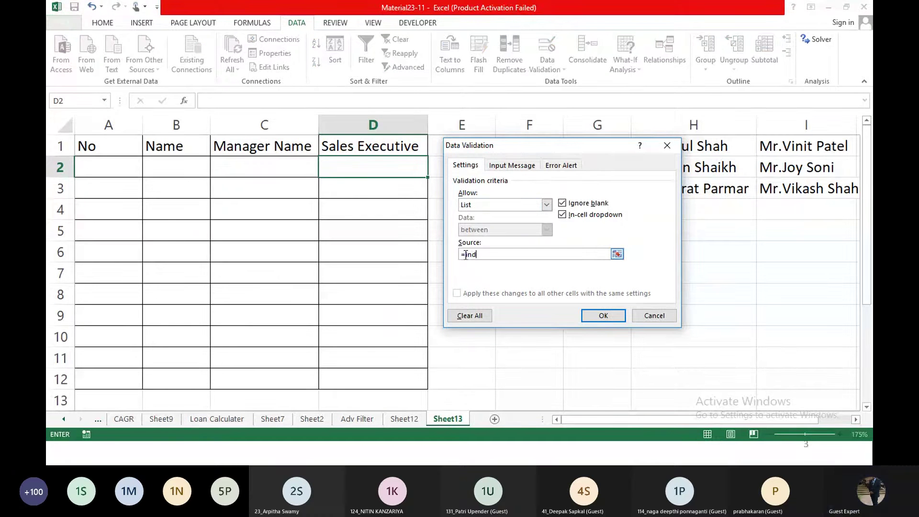
{"action": "type", "text": "ire"}
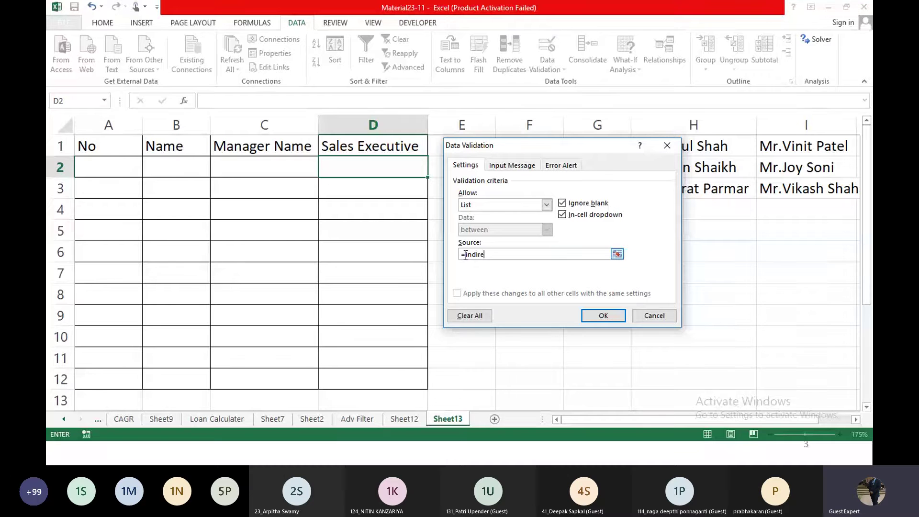
{"action": "type", "text": "ct"}
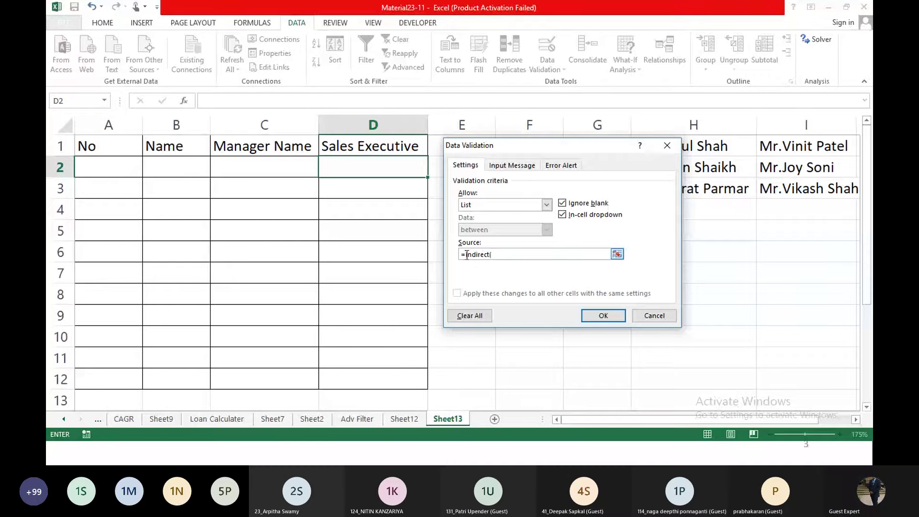
{"action": "type", "text": "("}
{"action": "left_click", "coordinate": [284, 167]}
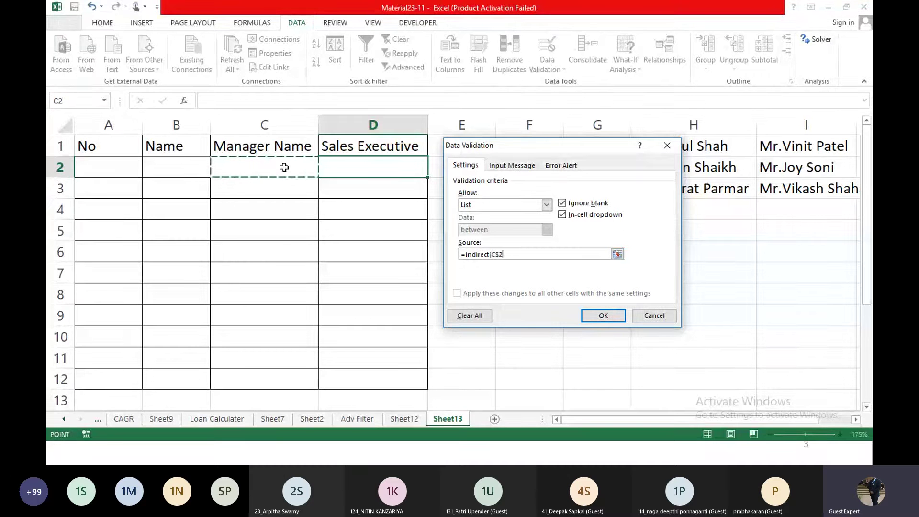
{"action": "type", "text": ")"}
{"action": "key", "text": "Return"}
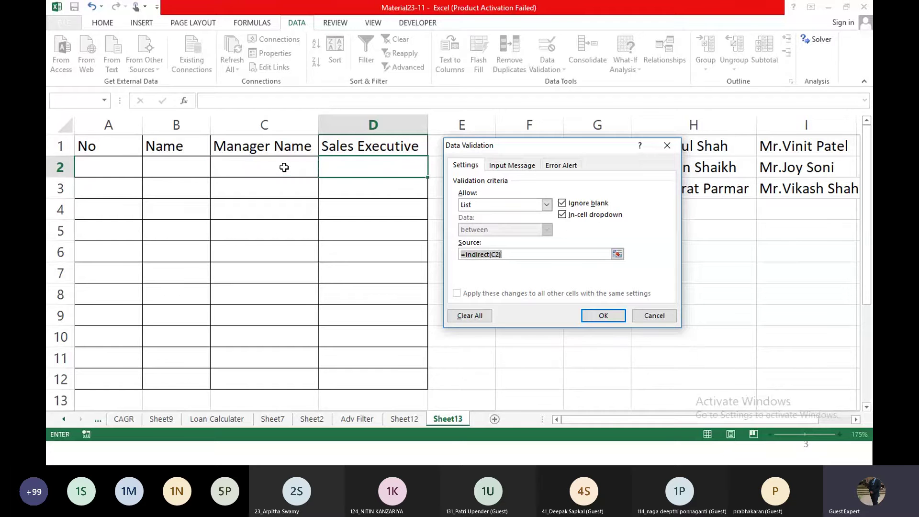
{"action": "key", "text": "Return"}
Step: Choose the first manager from the C2 dropdown and select the Sales Executive cell D2
{"action": "left_click", "coordinate": [278, 169]}
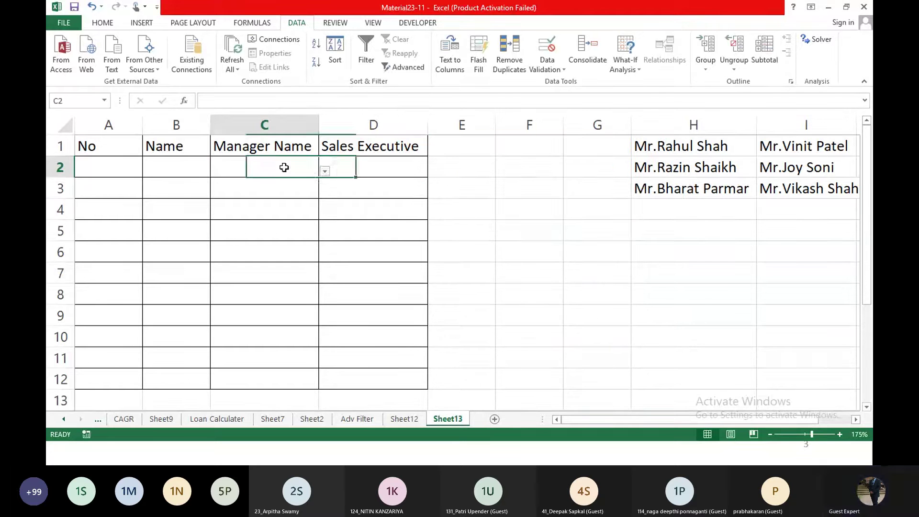
{"action": "left_click", "coordinate": [325, 170]}
{"action": "left_click", "coordinate": [304, 187]}
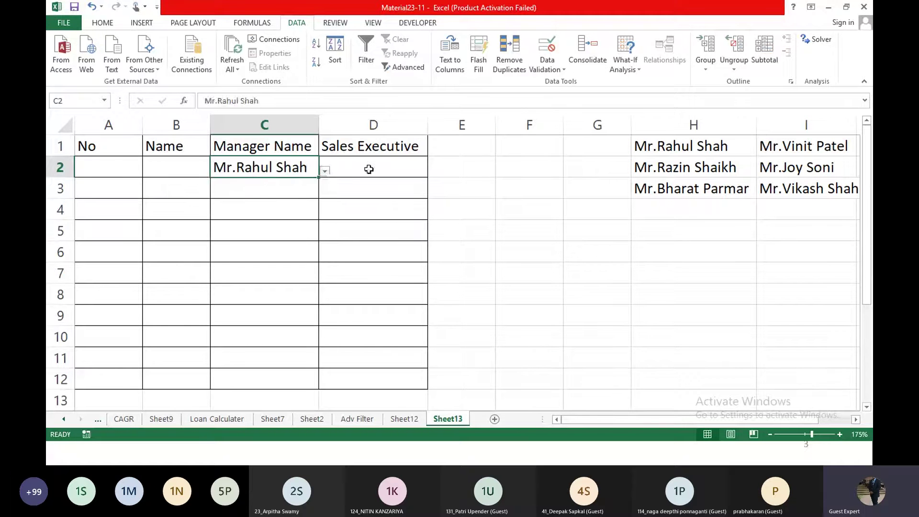
{"action": "left_click", "coordinate": [368, 169]}
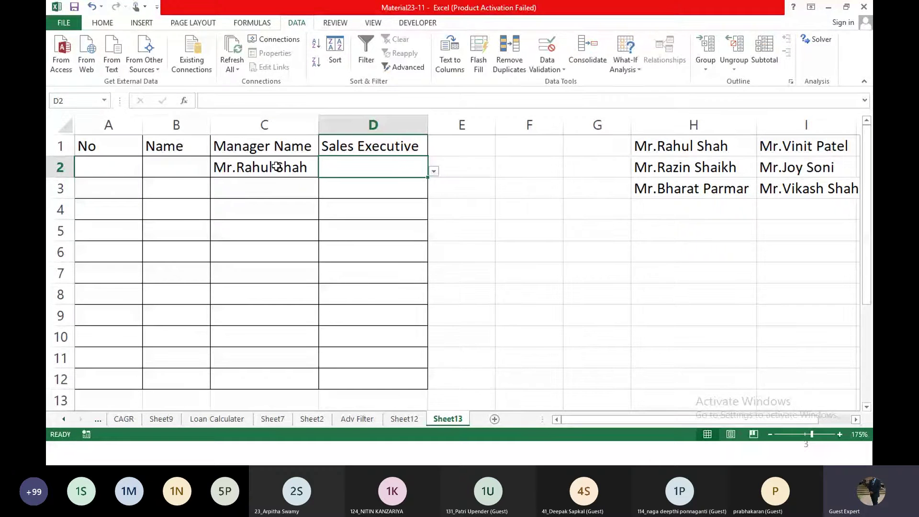
Step: Replace the space in the first manager's name in H1 with an underscore
{"action": "left_click", "coordinate": [696, 145]}
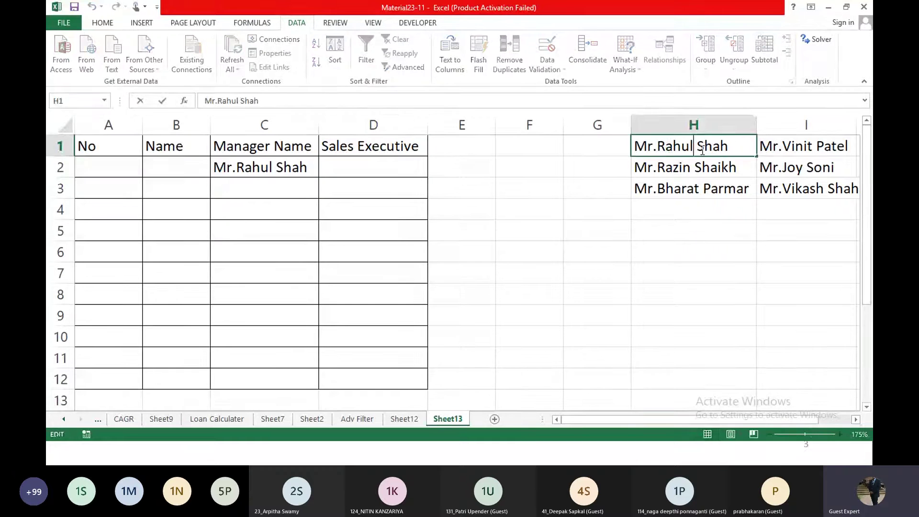
{"action": "double_click", "coordinate": [701, 149]}
{"action": "key", "text": "Delete"}
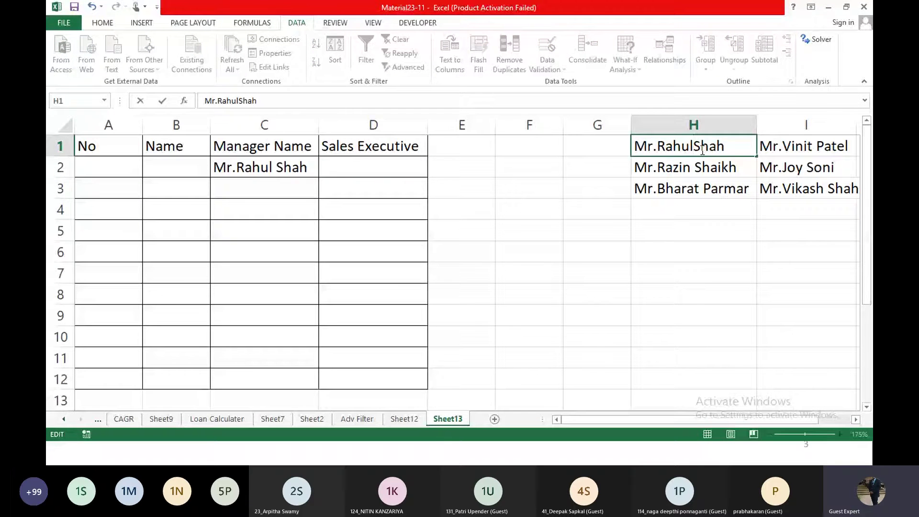
{"action": "type", "text": "_"}
{"action": "key", "text": "Return"}
Step: Replace the space in the second manager's name in I1 with an underscore
{"action": "left_click", "coordinate": [701, 149]}
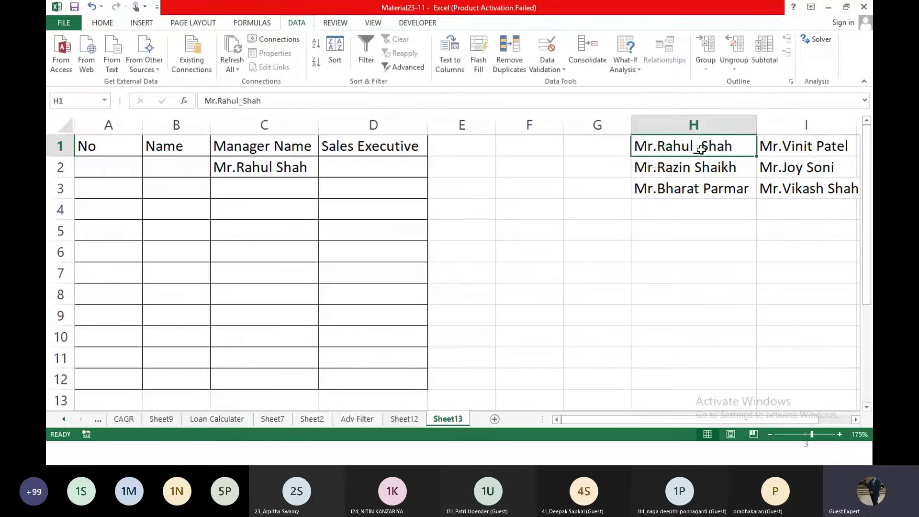
{"action": "key", "text": "Right"}
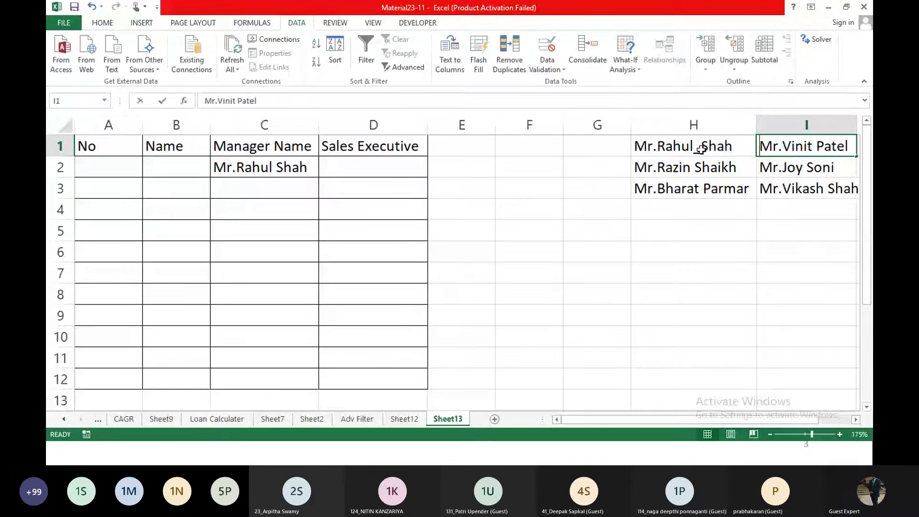
{"action": "key", "text": "F2"}
{"action": "key", "text": "Left"}
{"action": "key", "text": "Left"}
{"action": "key", "text": "Left"}
{"action": "key", "text": "Left"}
{"action": "key", "text": "Left"}
{"action": "key", "text": "Left"}
{"action": "key", "text": "Delete"}
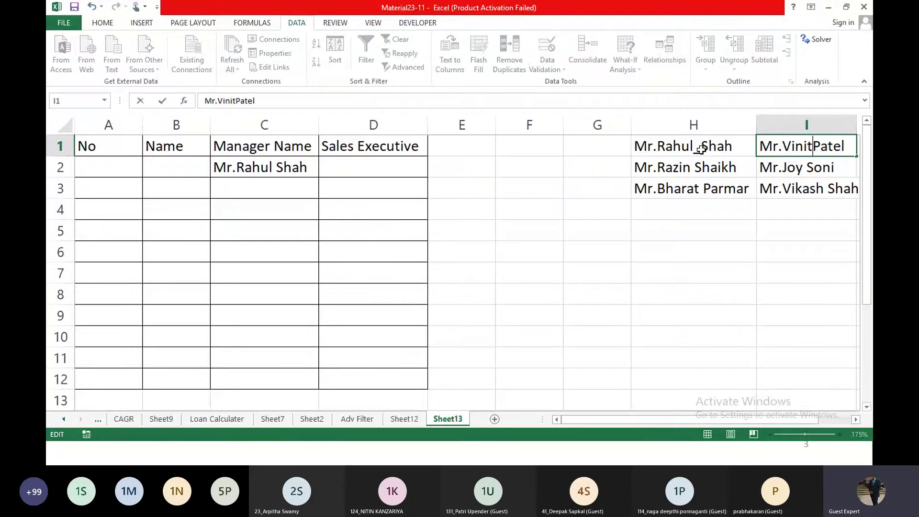
{"action": "type", "text": "_"}
{"action": "key", "text": "Return"}
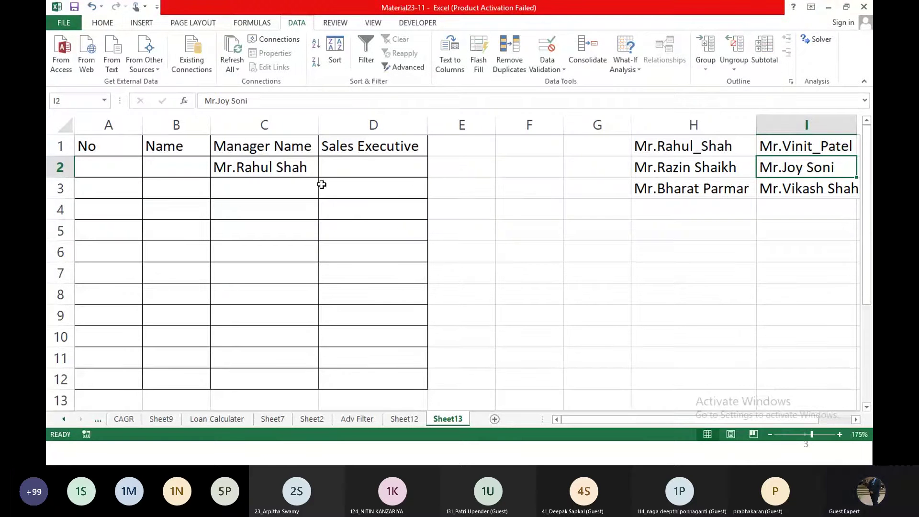
Step: Clear C2 and choose the first manager's underscored name from its dropdown
{"action": "left_click", "coordinate": [300, 167]}
{"action": "key", "text": "Delete"}
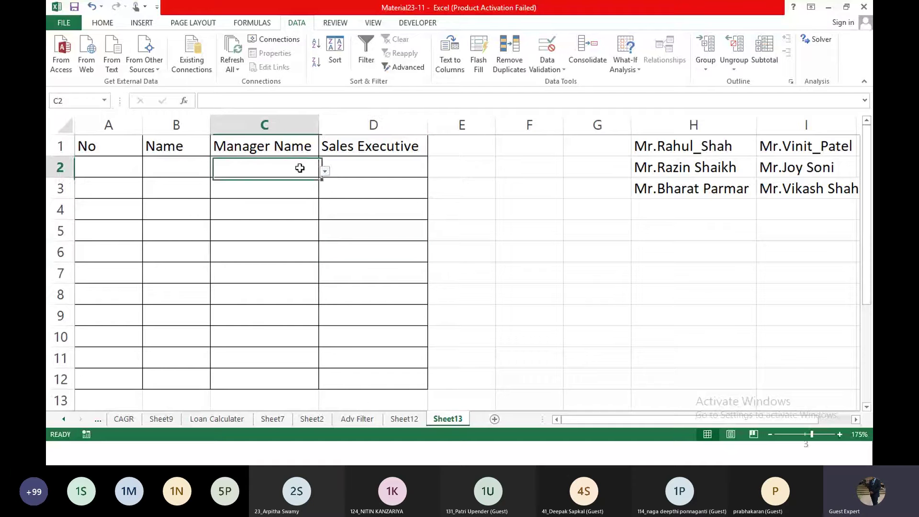
{"action": "left_click", "coordinate": [324, 171]}
{"action": "left_click", "coordinate": [306, 185]}
Step: Check which sales executives the D2 dropdown offers for the chosen manager
{"action": "left_click", "coordinate": [415, 176]}
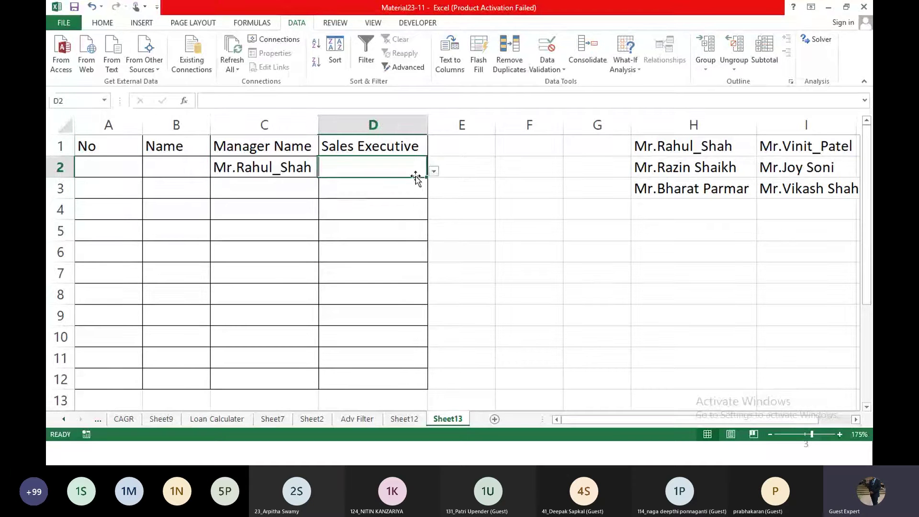
{"action": "left_click", "coordinate": [433, 173]}
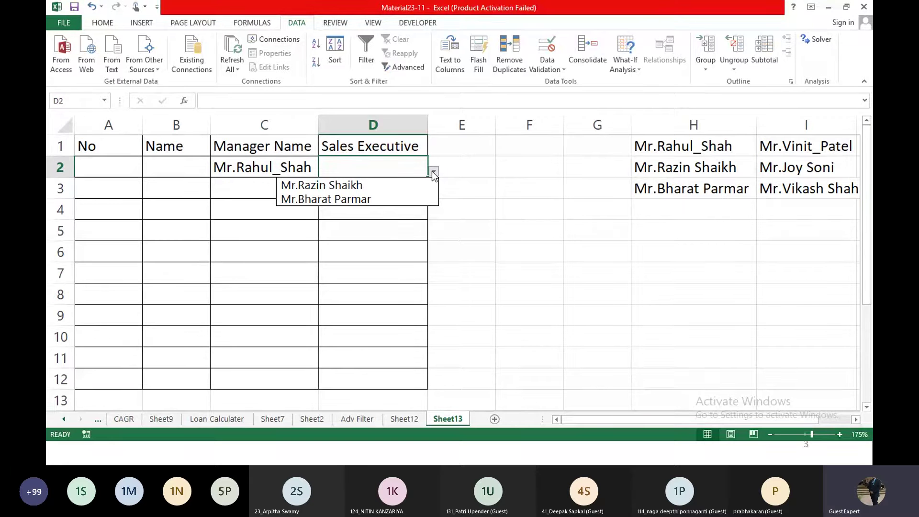
{"action": "key", "text": "Escape"}
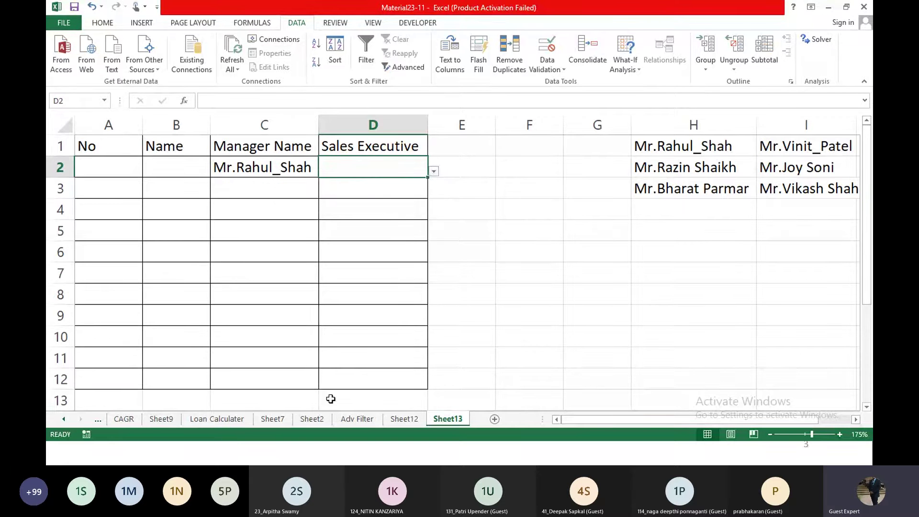
Step: Copy the item names in C2:C35 of the Adv Filter sheet to the empty cells starting at A42
{"action": "left_click", "coordinate": [351, 419]}
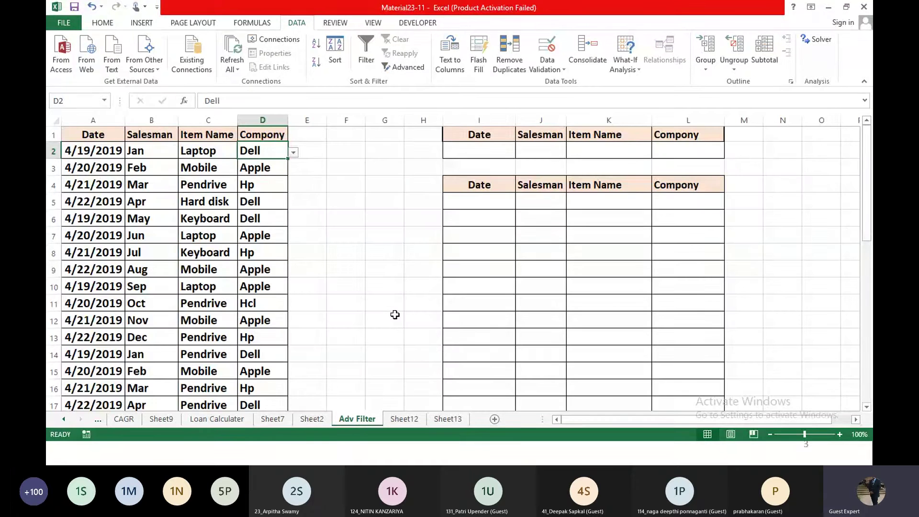
{"action": "scroll", "coordinate": [303, 230], "scroll_direction": "down", "scroll_amount": 11}
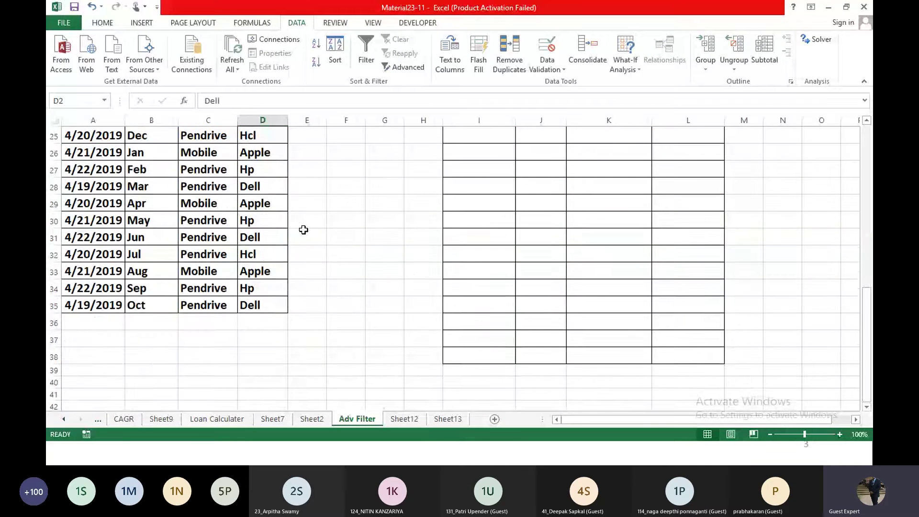
{"action": "scroll", "coordinate": [303, 229], "scroll_direction": "up", "scroll_amount": 7}
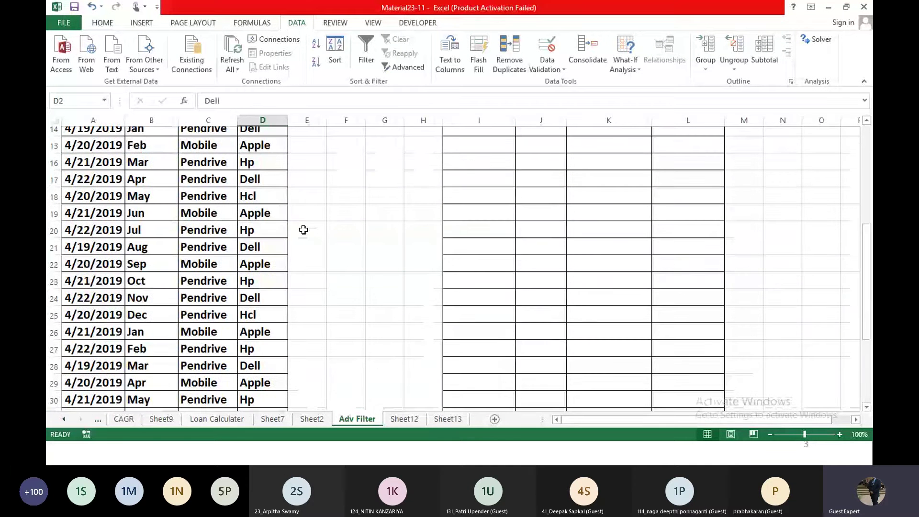
{"action": "scroll", "coordinate": [303, 230], "scroll_direction": "up", "scroll_amount": 5}
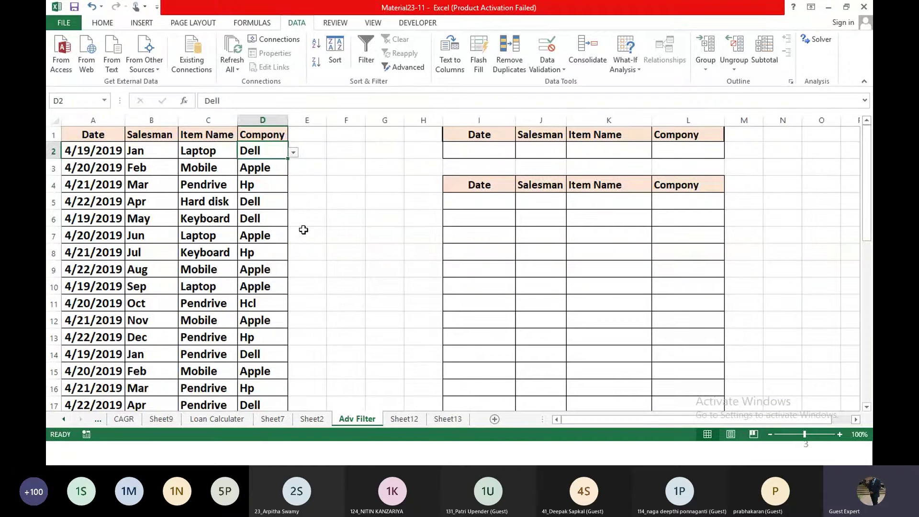
{"action": "left_click_drag", "start_coordinate": [206, 150], "coordinate": [208, 370]}
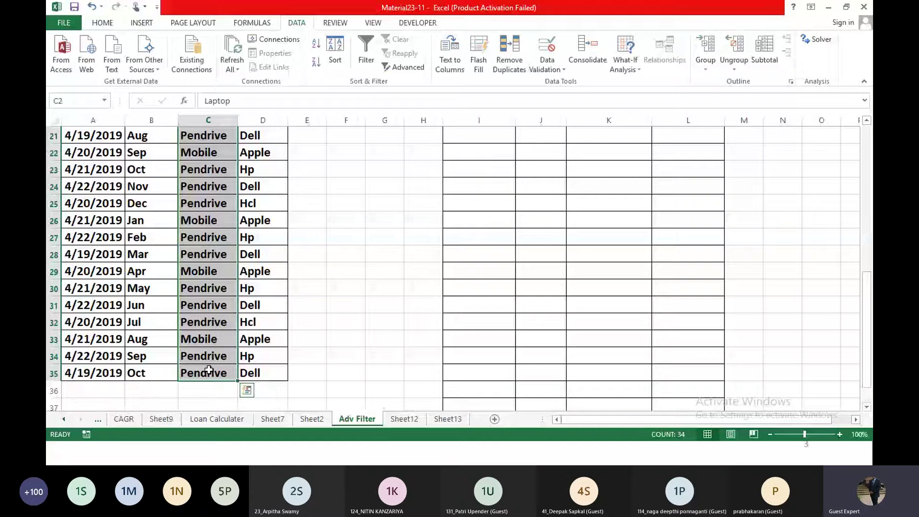
{"action": "key", "text": "ctrl+c"}
{"action": "scroll", "coordinate": [79, 309], "scroll_direction": "down", "scroll_amount": 5}
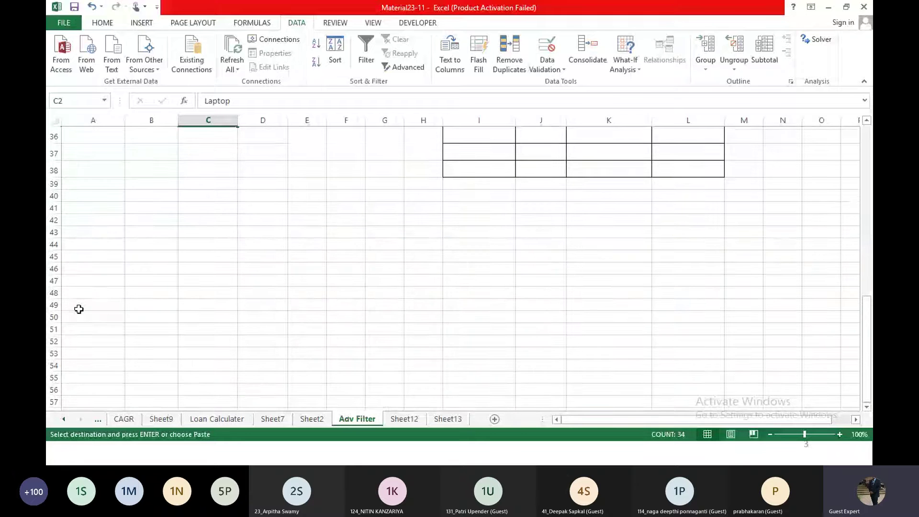
{"action": "left_click", "coordinate": [87, 219]}
{"action": "key", "text": "ctrl+v"}
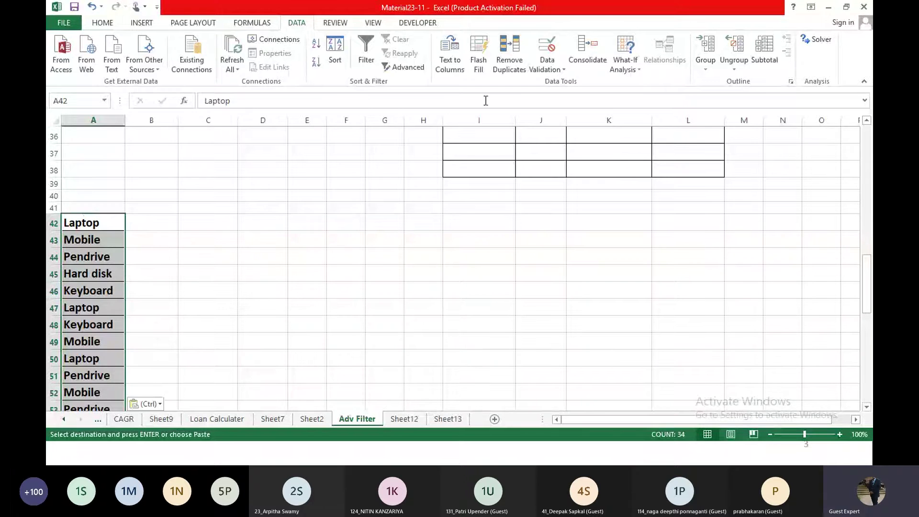
Step: Remove duplicates from the copied item names in column A and select the remaining range A42:A46
{"action": "left_click", "coordinate": [509, 45]}
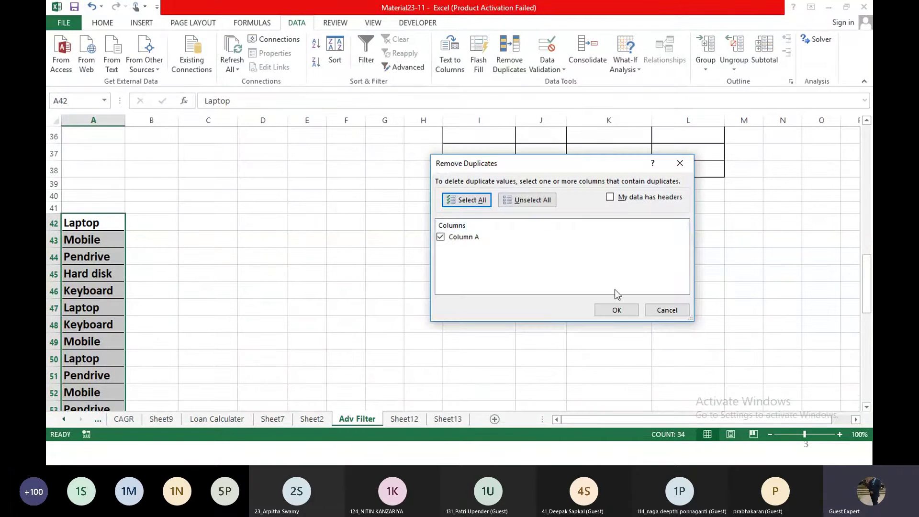
{"action": "left_click", "coordinate": [614, 310]}
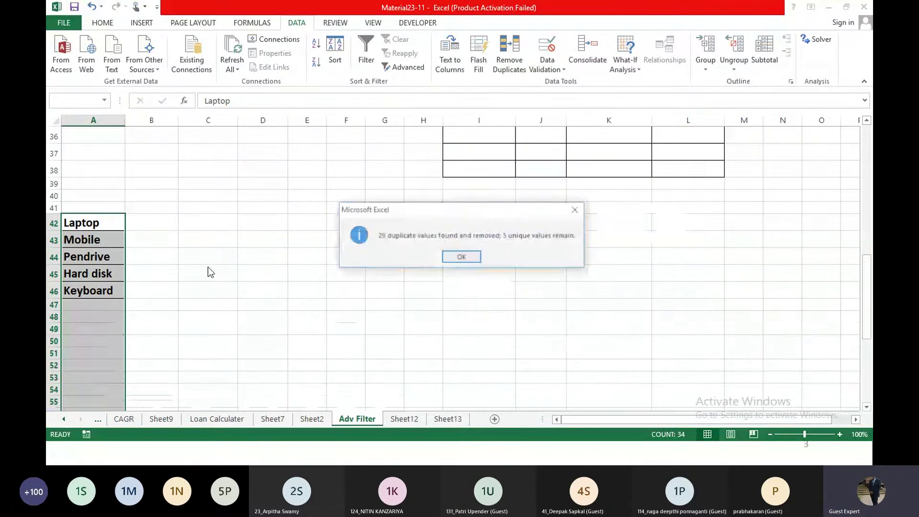
{"action": "left_click", "coordinate": [462, 257]}
{"action": "left_click", "coordinate": [345, 273]}
{"action": "left_click_drag", "start_coordinate": [85, 221], "coordinate": [90, 290]}
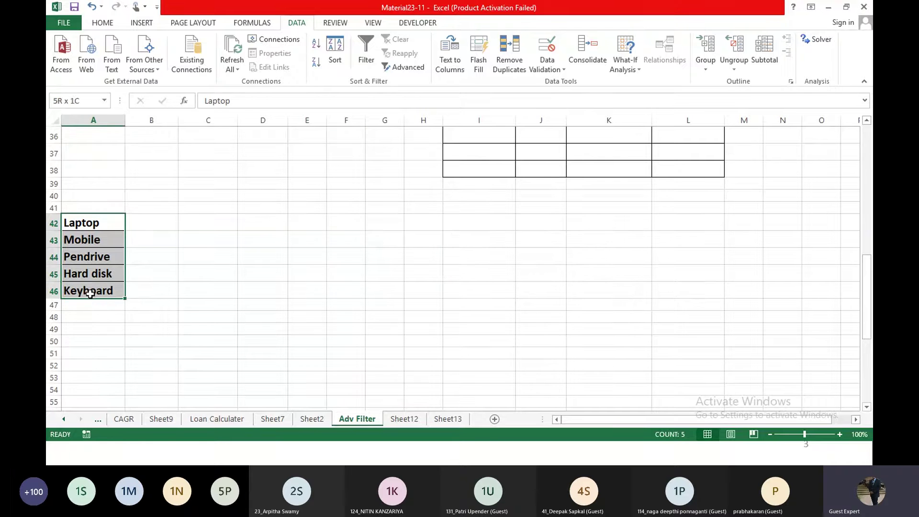
Step: Add list data validation to the Item Name criteria cell K2, using A42:A46 as the source
{"action": "scroll", "coordinate": [344, 234], "scroll_direction": "up", "scroll_amount": 12}
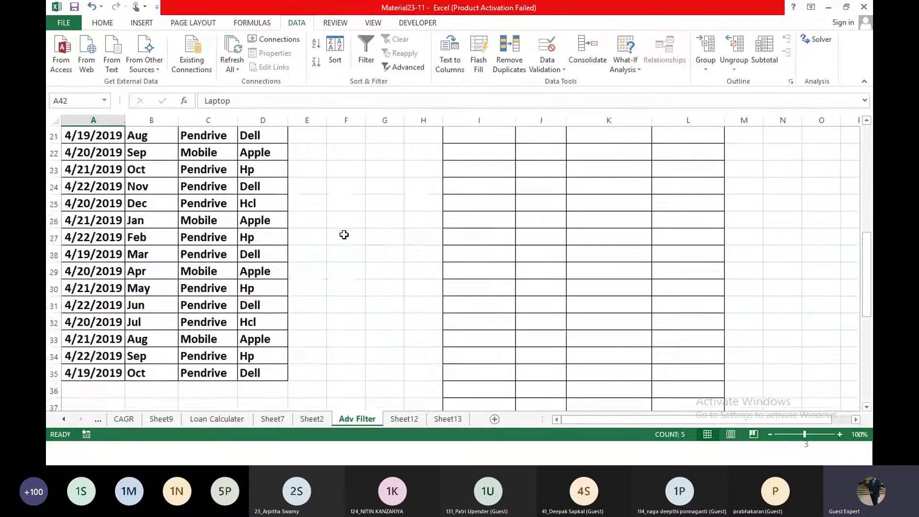
{"action": "left_click", "coordinate": [632, 147]}
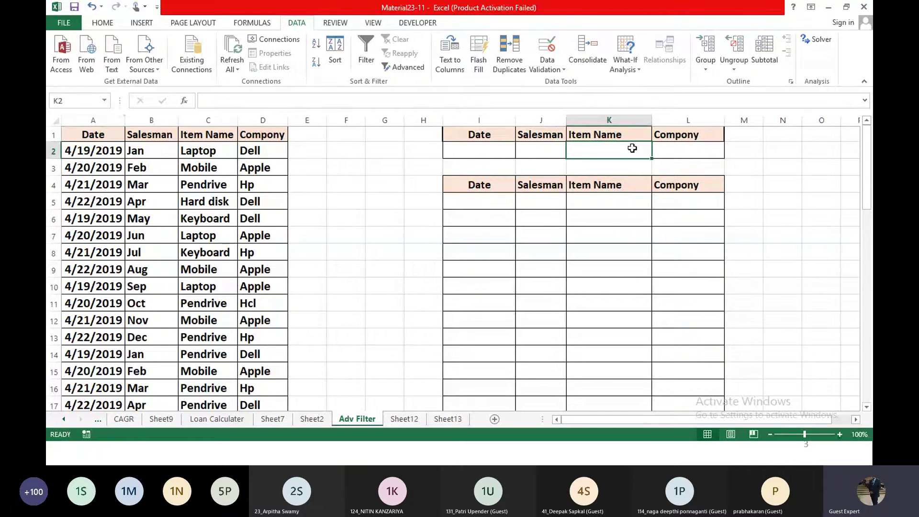
{"action": "left_click", "coordinate": [550, 69]}
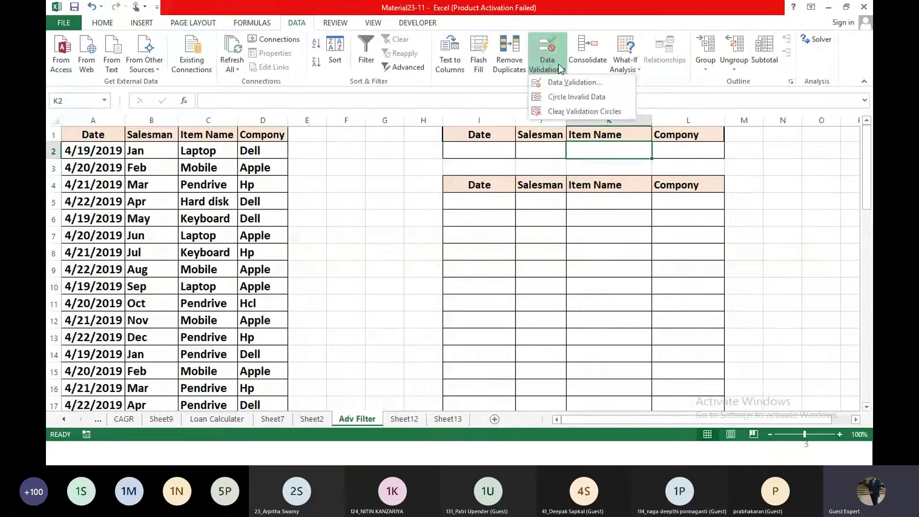
{"action": "left_click", "coordinate": [557, 84]}
{"action": "left_click", "coordinate": [486, 205]}
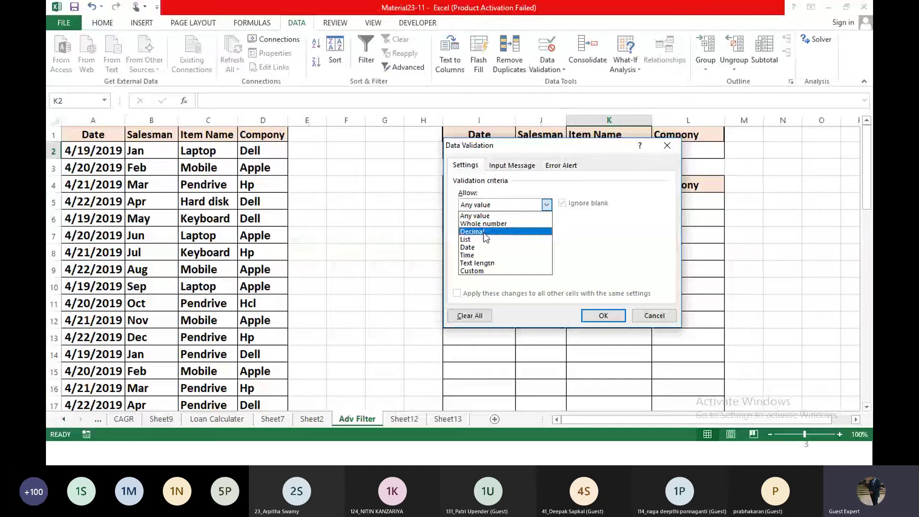
{"action": "left_click", "coordinate": [485, 239]}
{"action": "scroll", "coordinate": [315, 268], "scroll_direction": "down", "scroll_amount": 11}
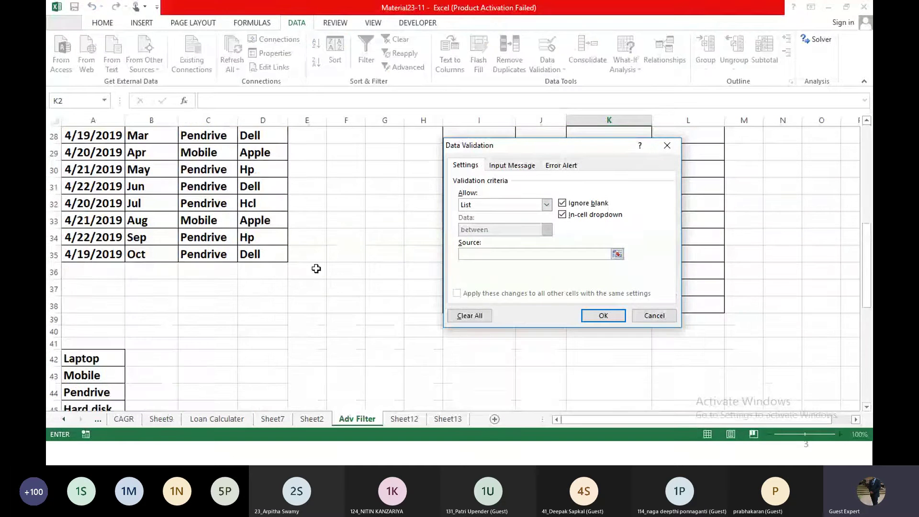
{"action": "scroll", "coordinate": [316, 269], "scroll_direction": "down", "scroll_amount": 4}
{"action": "scroll", "coordinate": [128, 208], "scroll_direction": "up", "scroll_amount": 3}
{"action": "left_click_drag", "start_coordinate": [91, 205], "coordinate": [101, 279]}
{"action": "left_click", "coordinate": [601, 316]}
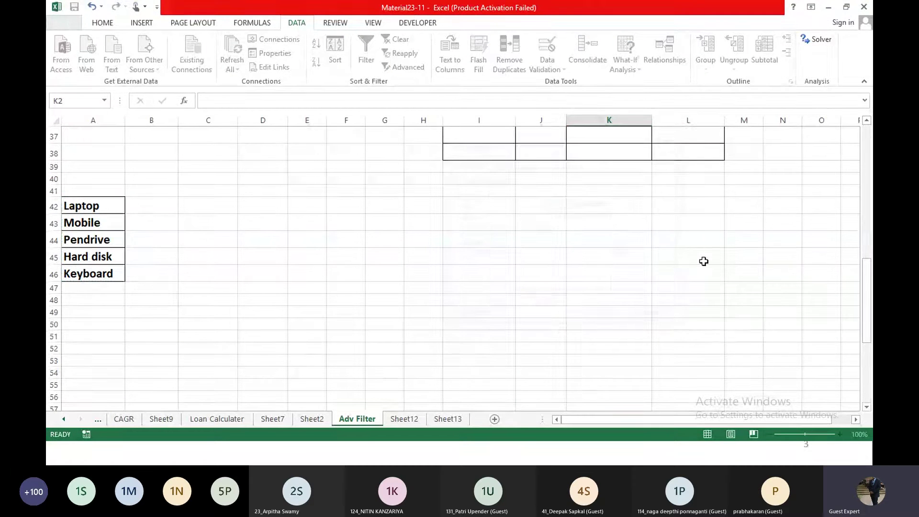
Step: Add list data validation to the Company criteria cell L2 with the typed entries Dell, Apple and Hp
{"action": "scroll", "coordinate": [745, 251], "scroll_direction": "up", "scroll_amount": 7}
{"action": "scroll", "coordinate": [745, 251], "scroll_direction": "up", "scroll_amount": 5}
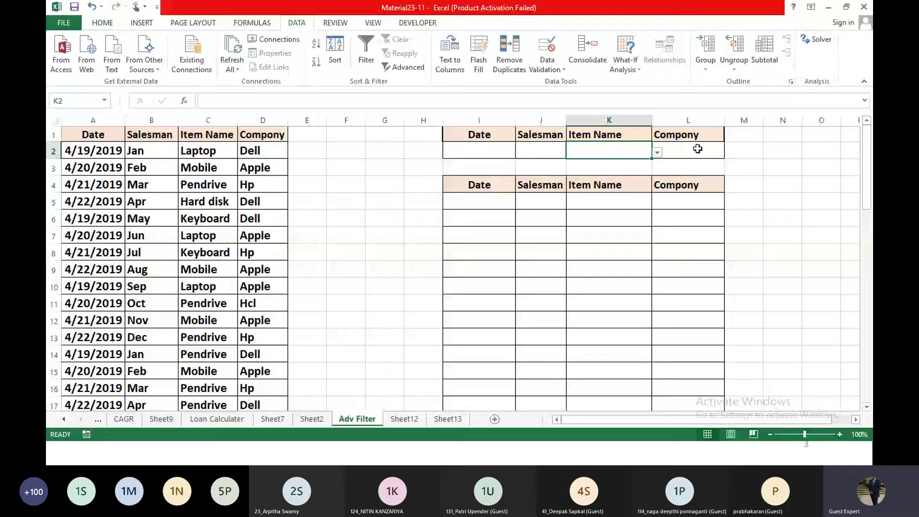
{"action": "left_click", "coordinate": [701, 149]}
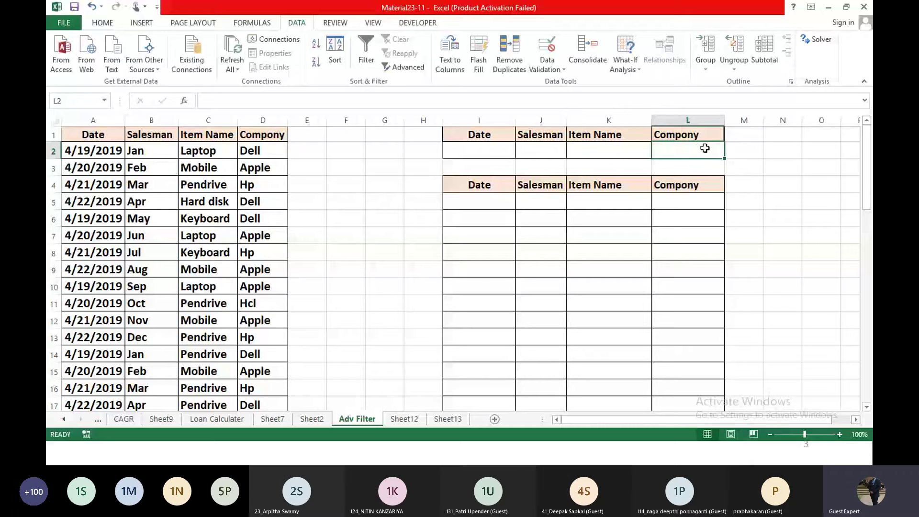
{"action": "left_click", "coordinate": [563, 68]}
{"action": "left_click", "coordinate": [521, 204]}
{"action": "left_click", "coordinate": [490, 235]}
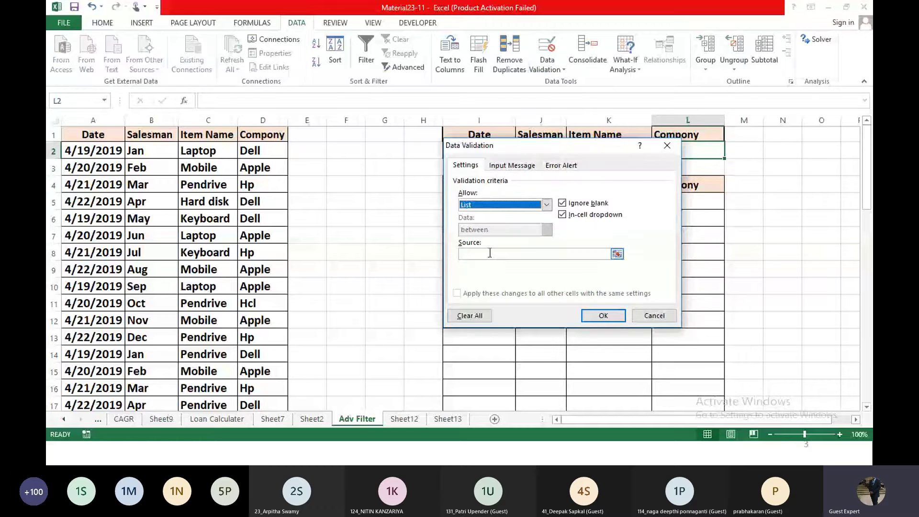
{"action": "left_click", "coordinate": [490, 252]}
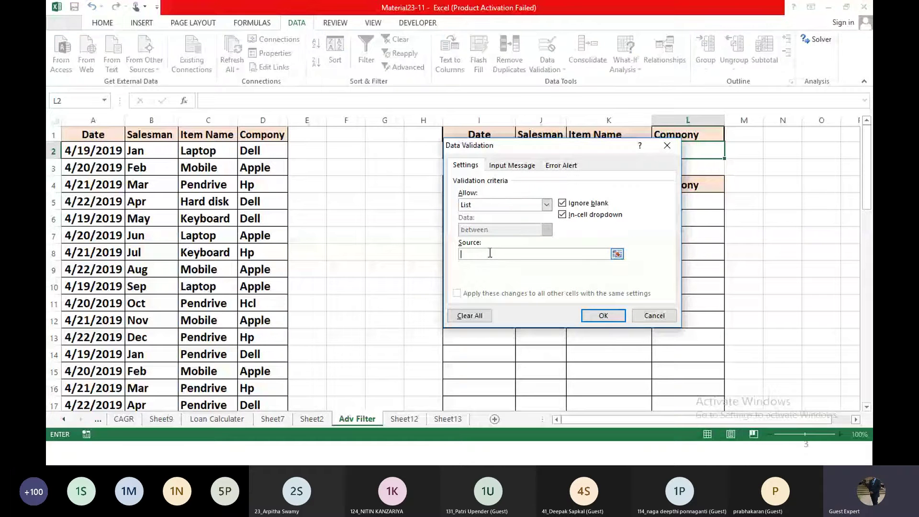
{"action": "type", "text": "Dell"}
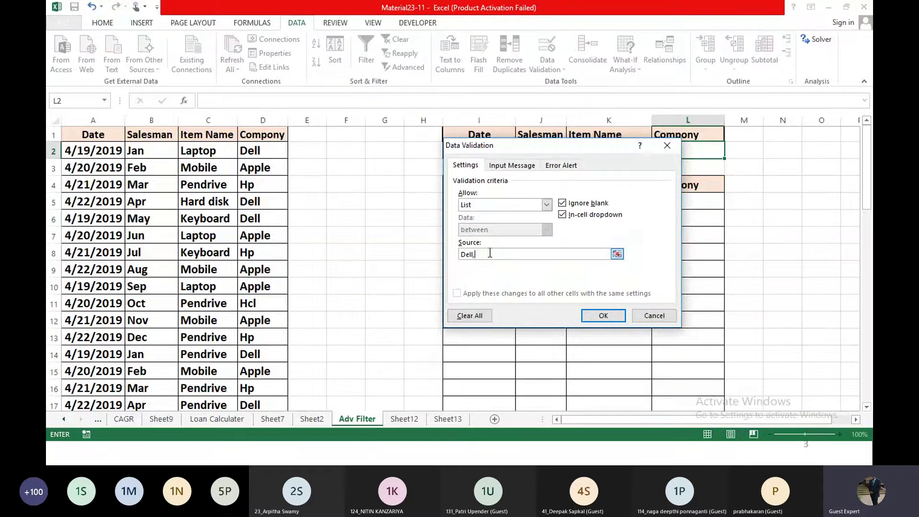
{"action": "type", "text": ",APP"}
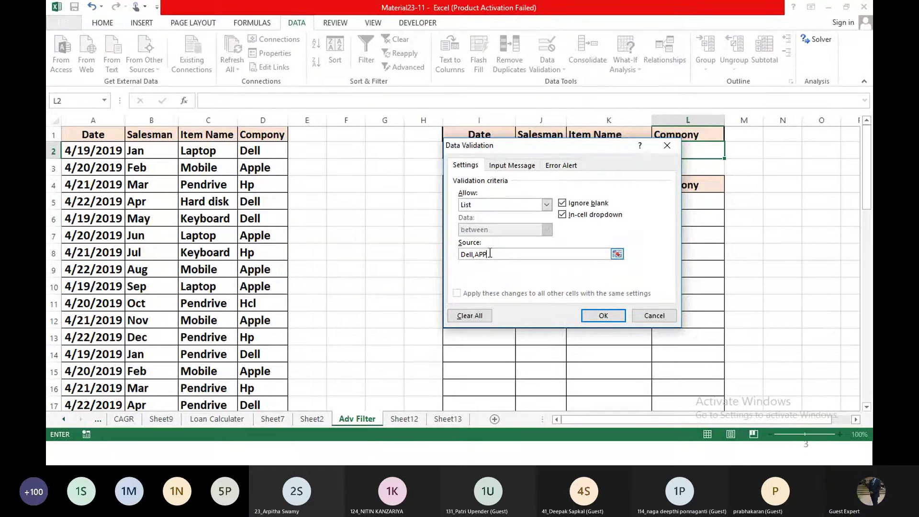
{"action": "key", "text": "BackSpace"}
{"action": "key", "text": "BackSpace"}
{"action": "type", "text": "pple,"}
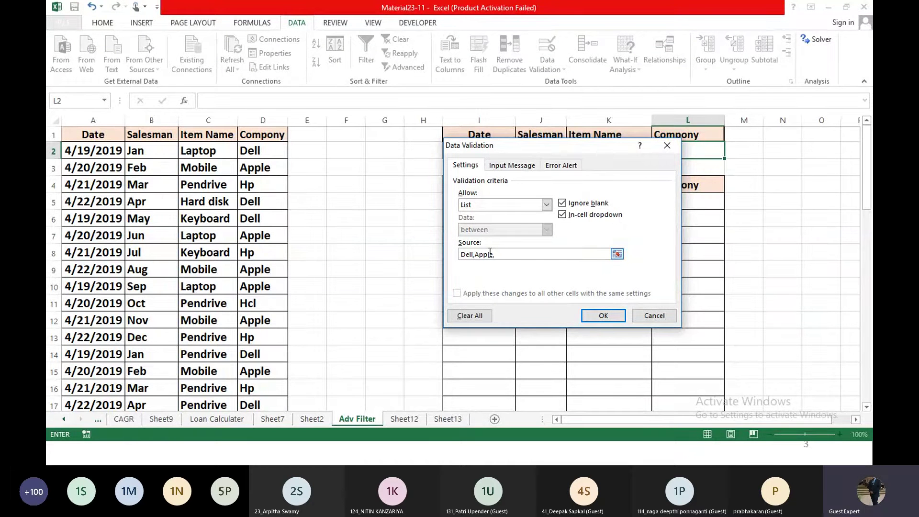
{"action": "type", "text": "Hp"}
{"action": "key", "text": "Return"}
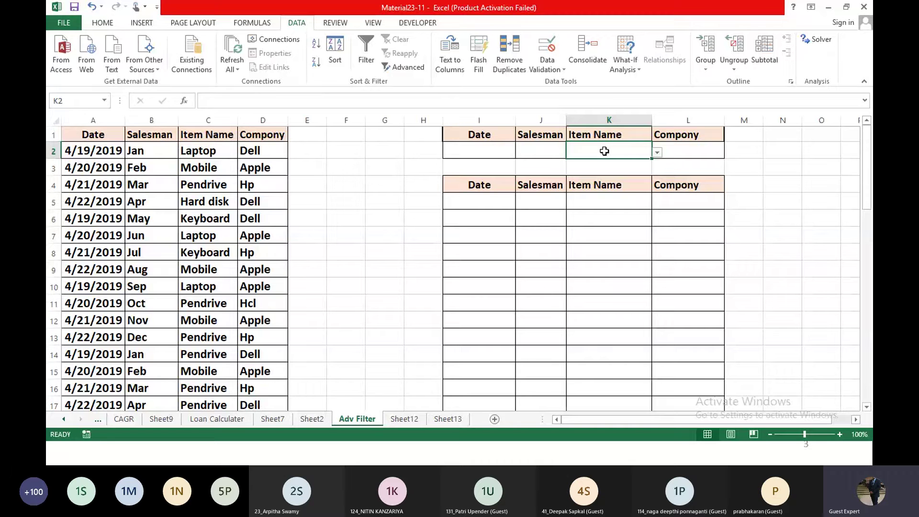
Step: Add Hcl to the validation list of the Company criteria cell L2, making the source Dell,Apple,Hp,Hcl
{"action": "left_click", "coordinate": [676, 150]}
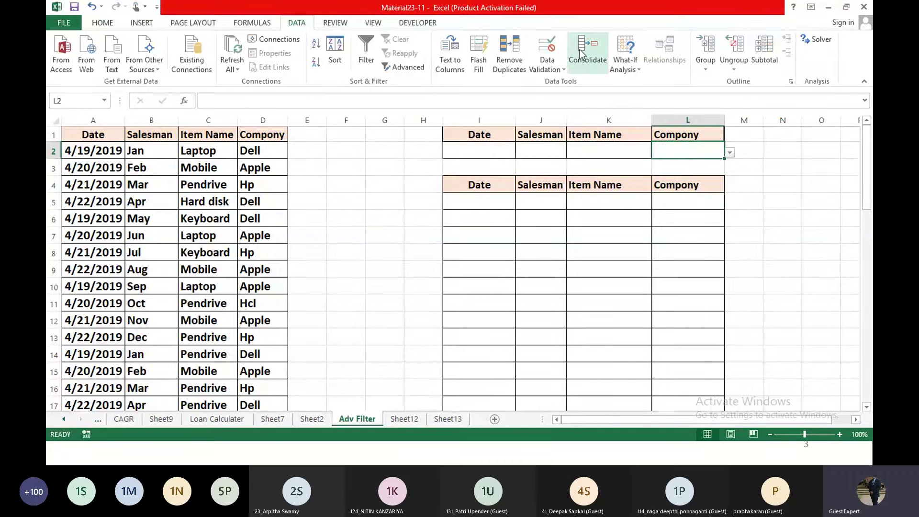
{"action": "left_click", "coordinate": [547, 67]}
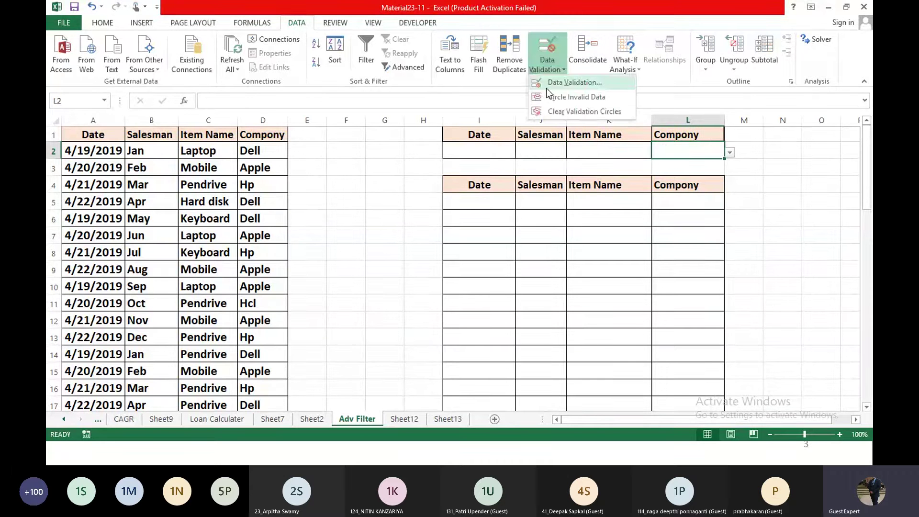
{"action": "left_click", "coordinate": [546, 87]}
{"action": "left_click", "coordinate": [516, 251]}
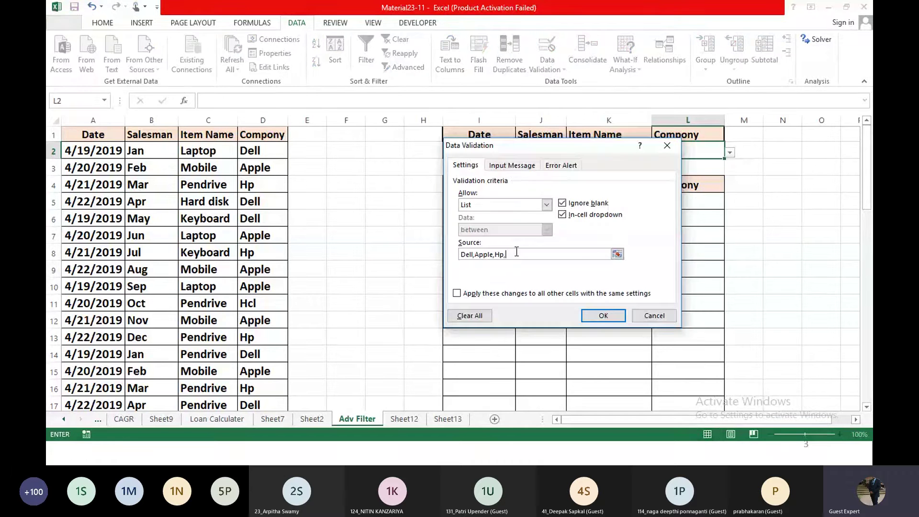
{"action": "type", "text": "H"}
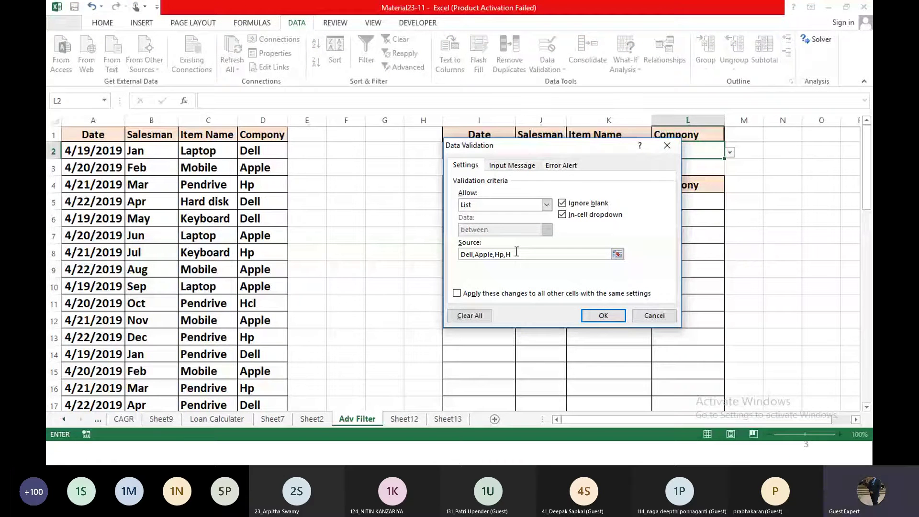
{"action": "type", "text": "cl"}
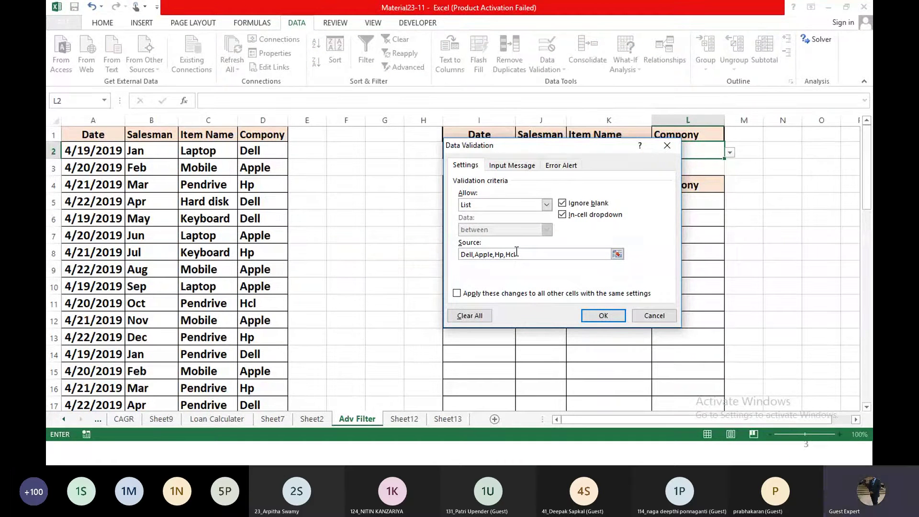
{"action": "left_click", "coordinate": [591, 314]}
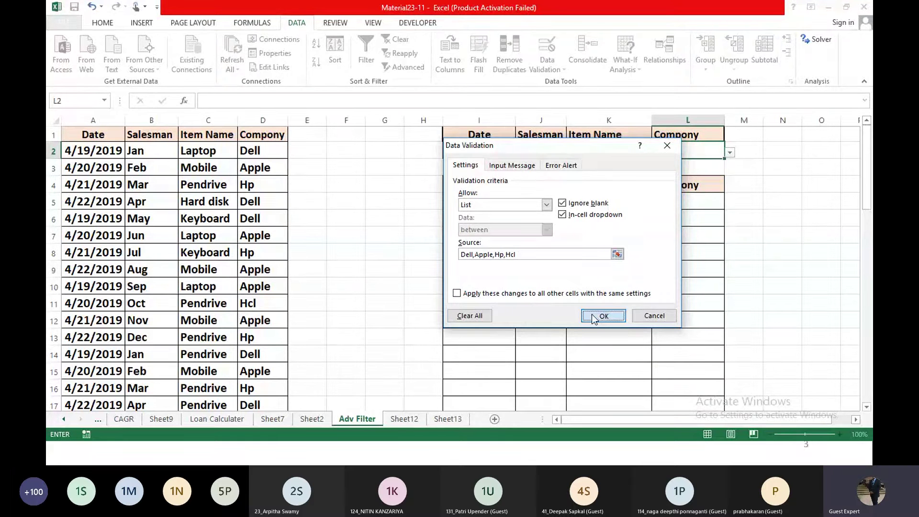
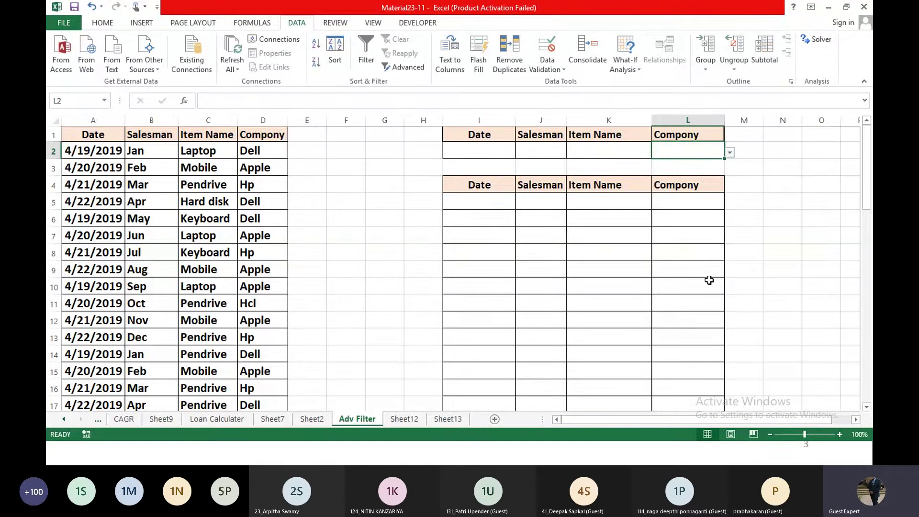
Step: Check the options offered by the Company dropdown in L2 and the Item Name dropdown in K2
{"action": "left_click", "coordinate": [731, 152]}
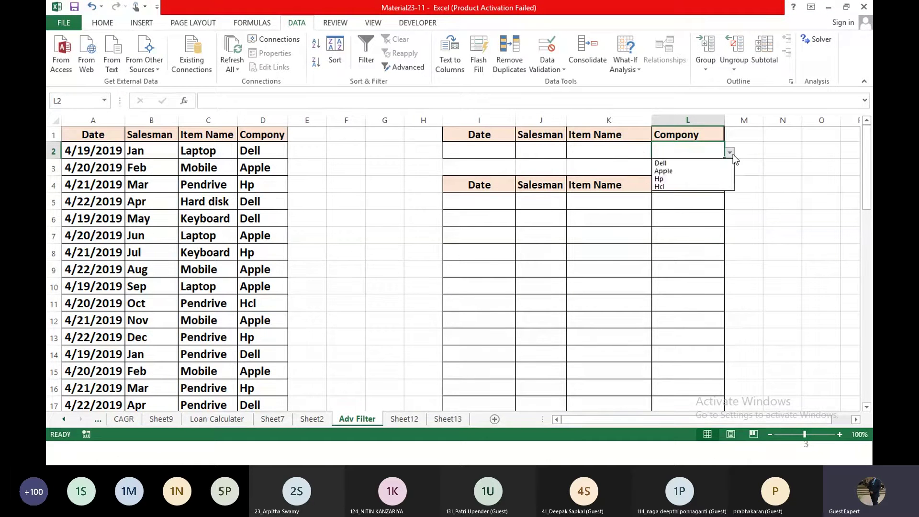
{"action": "left_click", "coordinate": [731, 153]}
{"action": "left_click", "coordinate": [641, 153]}
{"action": "left_click", "coordinate": [658, 153]}
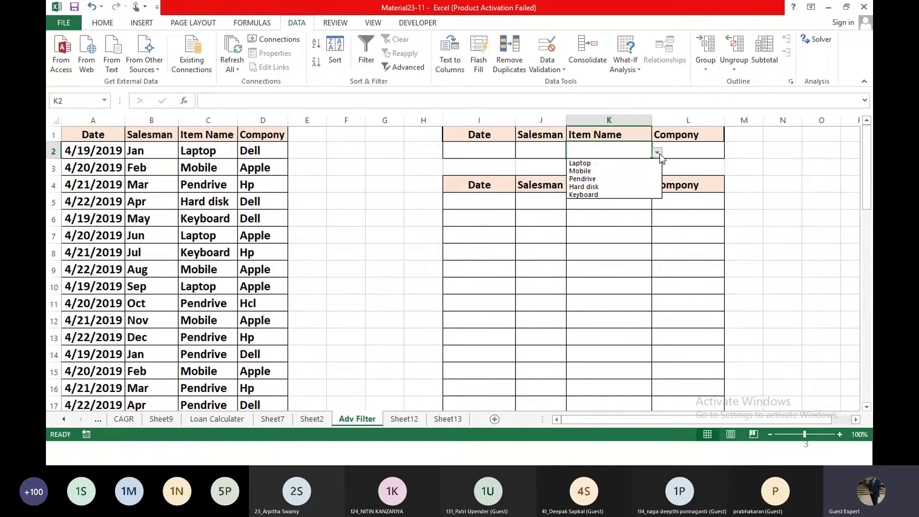
{"action": "left_click", "coordinate": [659, 153]}
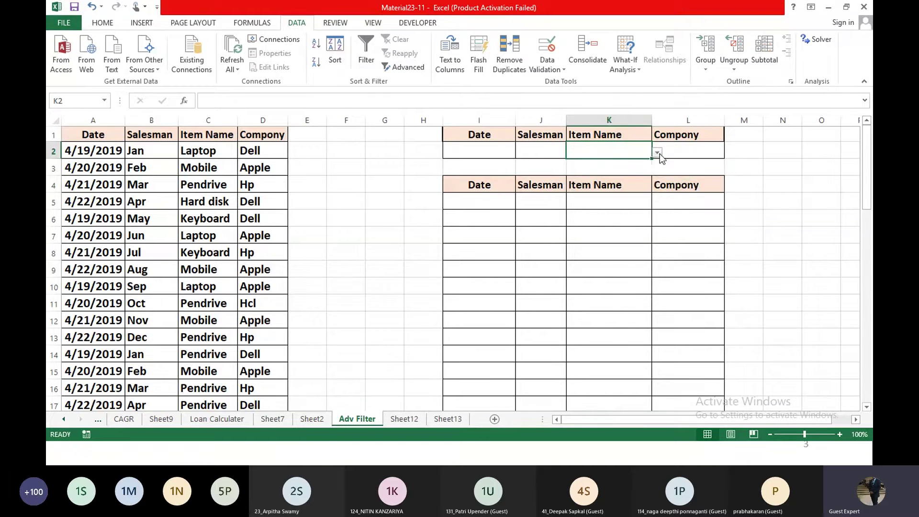
Step: Start recording a macro with the default name and no shortcut key, stored in This Workbook
{"action": "left_click", "coordinate": [424, 24]}
{"action": "left_click", "coordinate": [139, 42]}
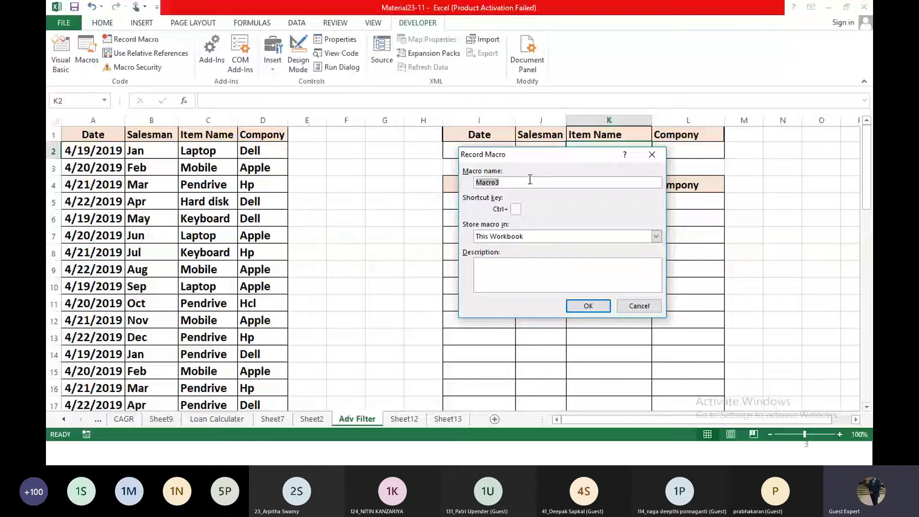
{"action": "left_click", "coordinate": [529, 180]}
{"action": "left_click", "coordinate": [517, 208]}
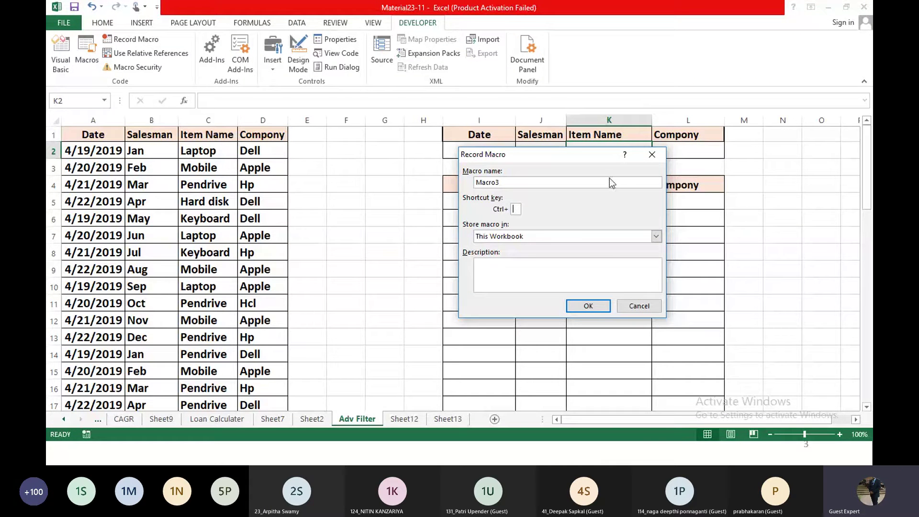
{"action": "left_click", "coordinate": [588, 305]}
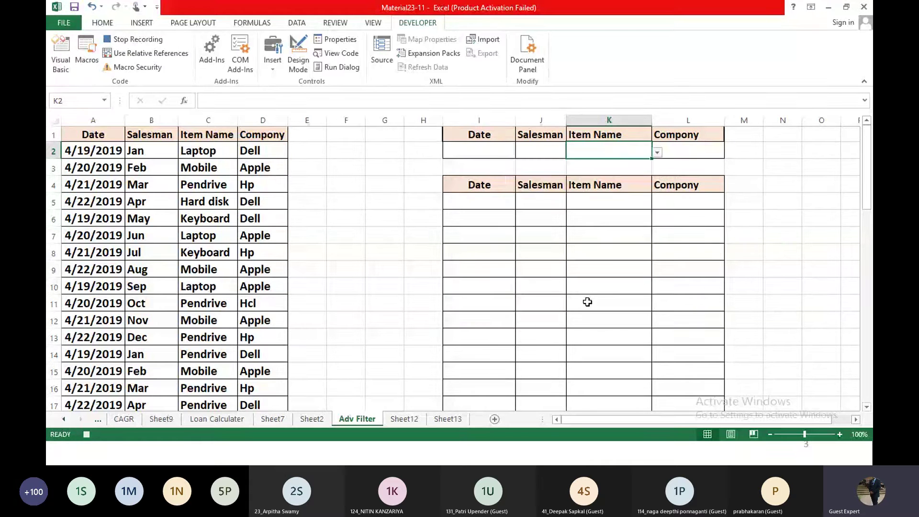
Step: Start an Advanced Filter with the first row as labels and set its list range to A1:D35
{"action": "left_click", "coordinate": [303, 22]}
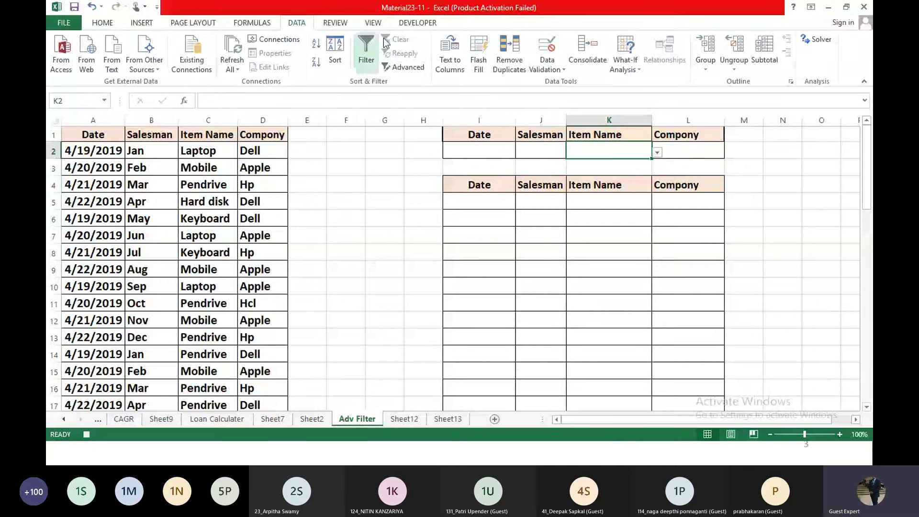
{"action": "left_click", "coordinate": [407, 67]}
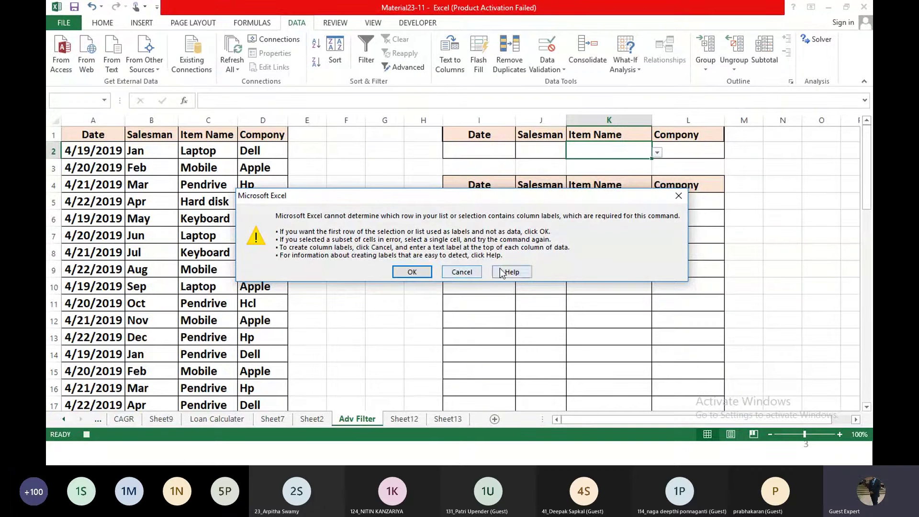
{"action": "left_click", "coordinate": [413, 270]}
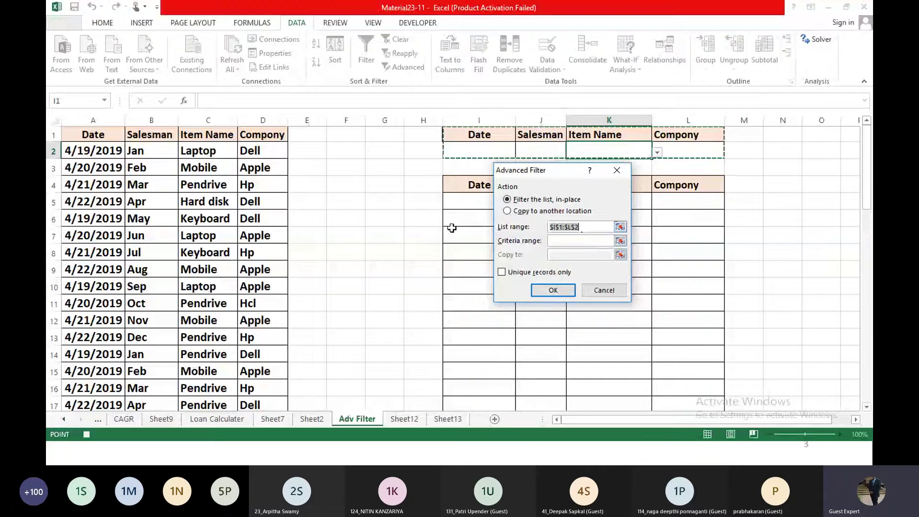
{"action": "left_click_drag", "start_coordinate": [96, 137], "coordinate": [264, 376]}
Step: Set the Advanced Filter's criteria range to I1:L2 on the Adv Filter sheet
{"action": "left_click", "coordinate": [564, 242]}
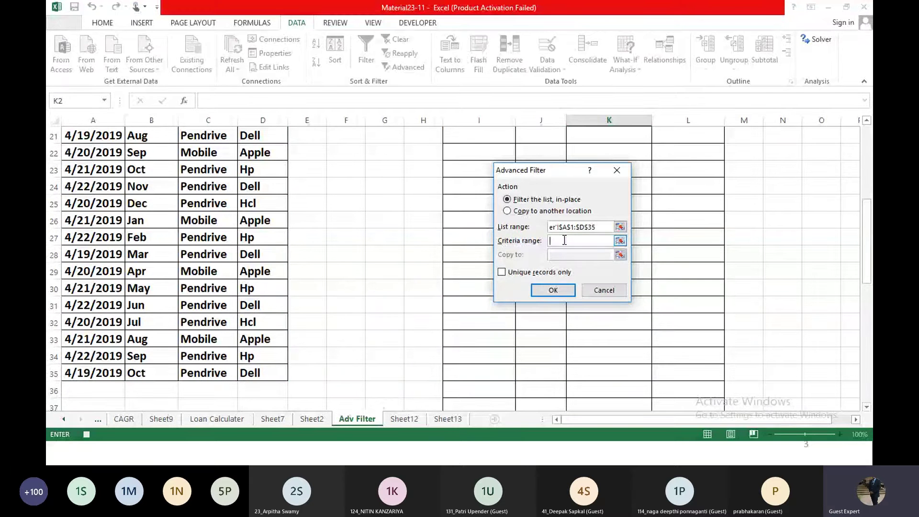
{"action": "left_click_drag", "start_coordinate": [560, 172], "coordinate": [424, 217]}
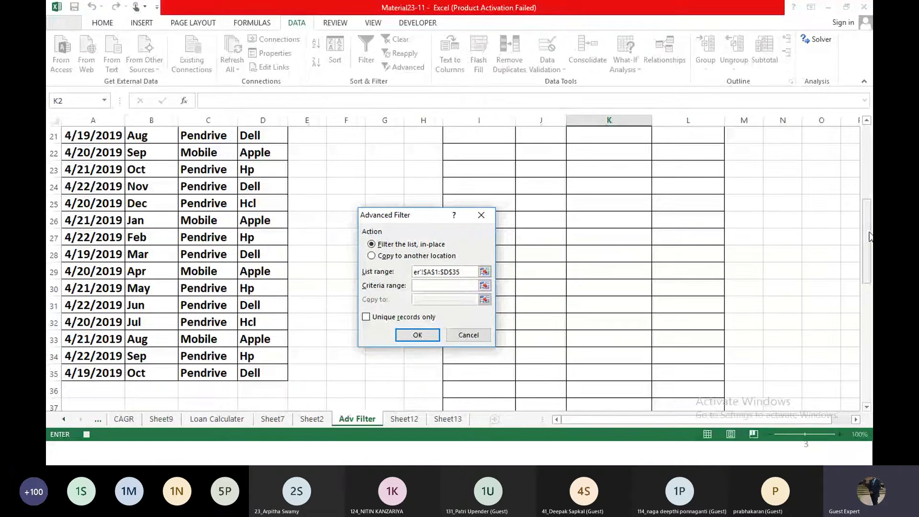
{"action": "left_click_drag", "start_coordinate": [870, 236], "coordinate": [866, 151]}
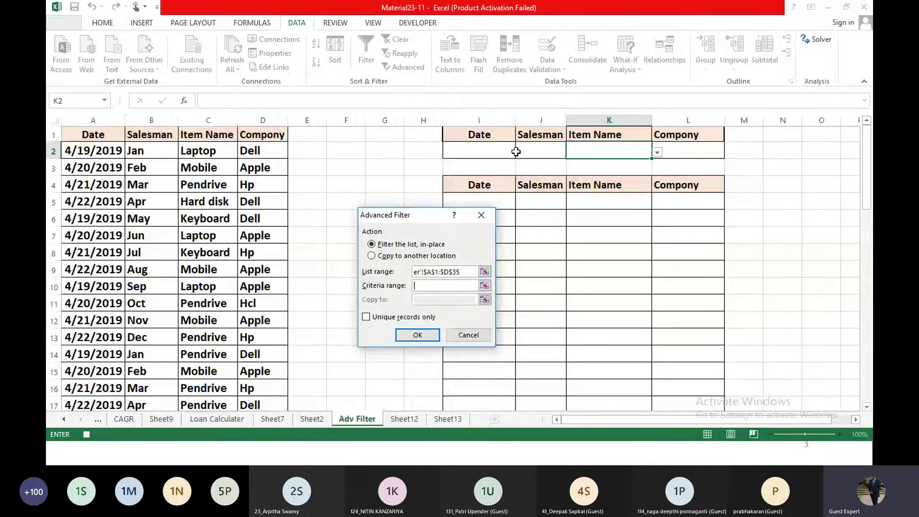
{"action": "left_click_drag", "start_coordinate": [480, 136], "coordinate": [683, 149]}
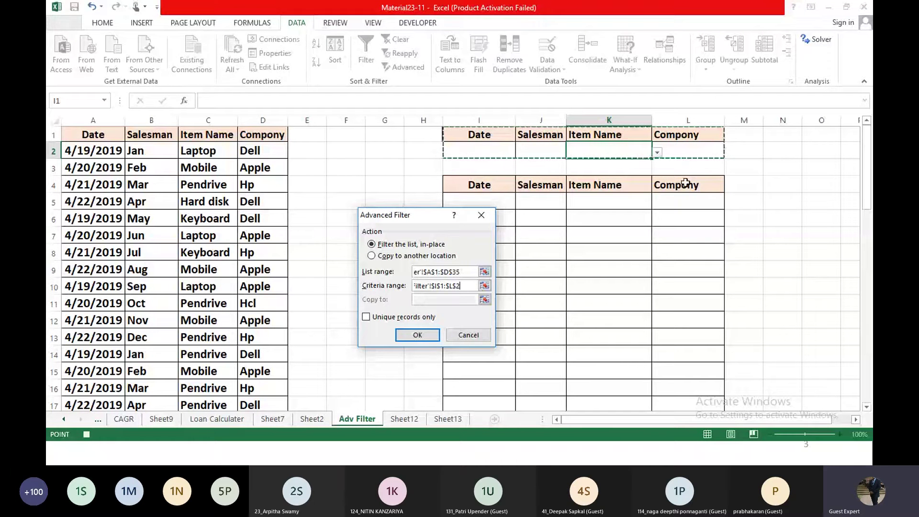
Step: Set the filter to copy to another location, with I4:L4 as the destination, and run it
{"action": "left_click", "coordinate": [373, 256]}
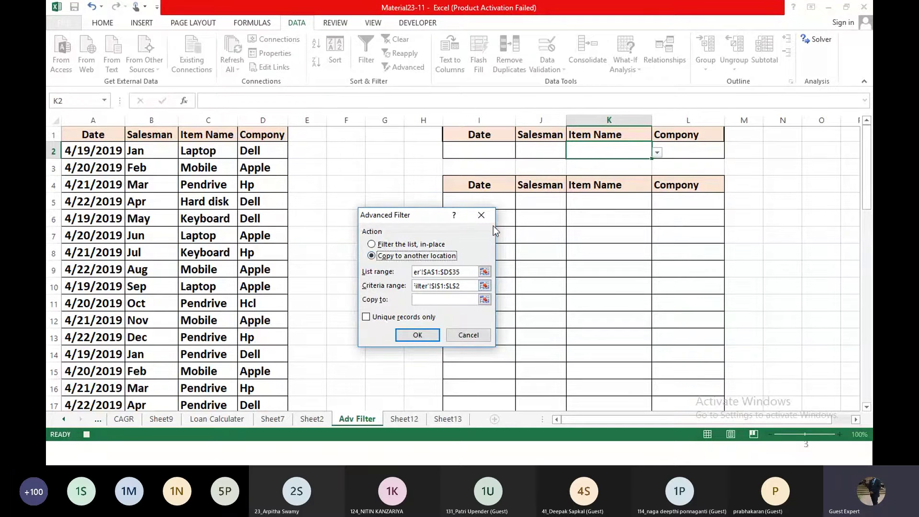
{"action": "left_click", "coordinate": [445, 299]}
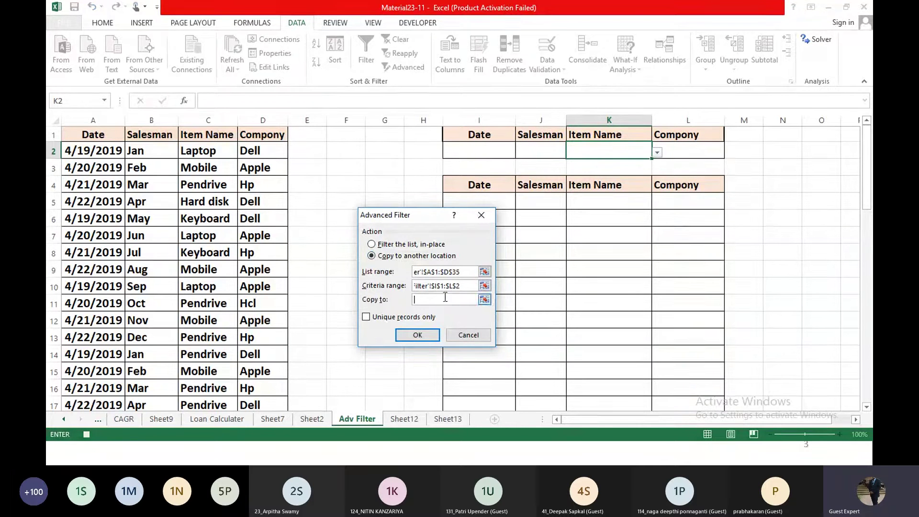
{"action": "left_click_drag", "start_coordinate": [480, 187], "coordinate": [658, 181]}
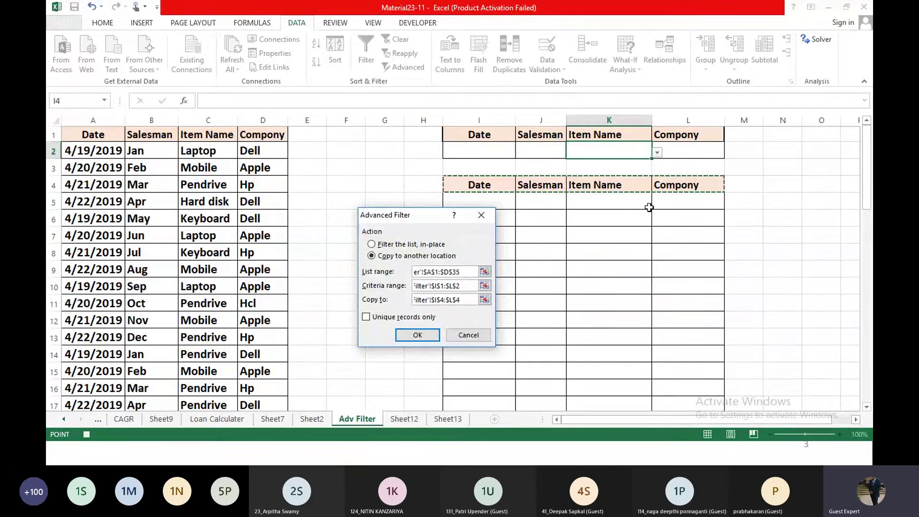
{"action": "left_click", "coordinate": [417, 335]}
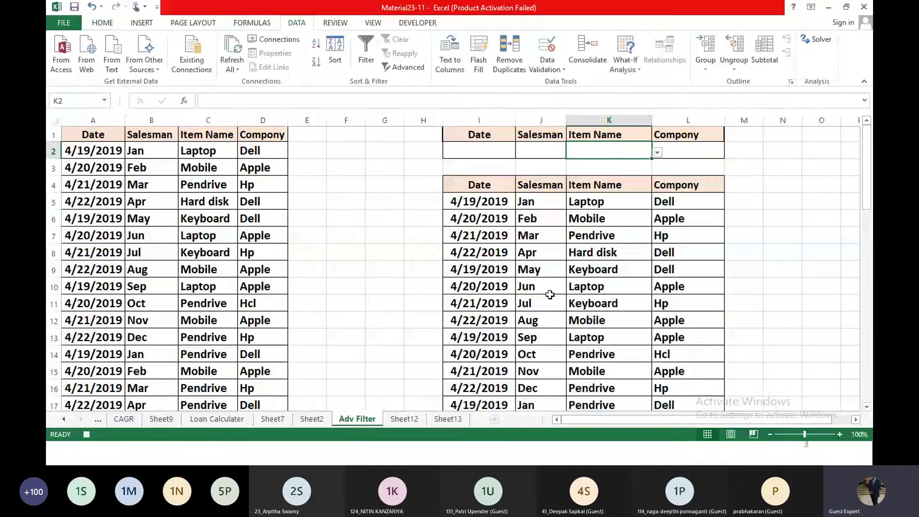
Step: Check the copied records down to the end of the list and stop recording the macro
{"action": "scroll", "coordinate": [549, 294], "scroll_direction": "down", "scroll_amount": 12}
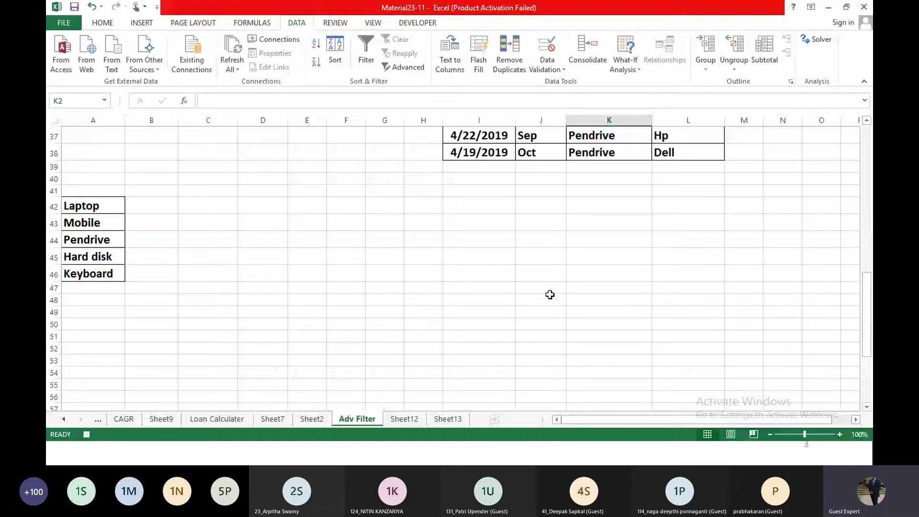
{"action": "scroll", "coordinate": [550, 294], "scroll_direction": "up", "scroll_amount": 12}
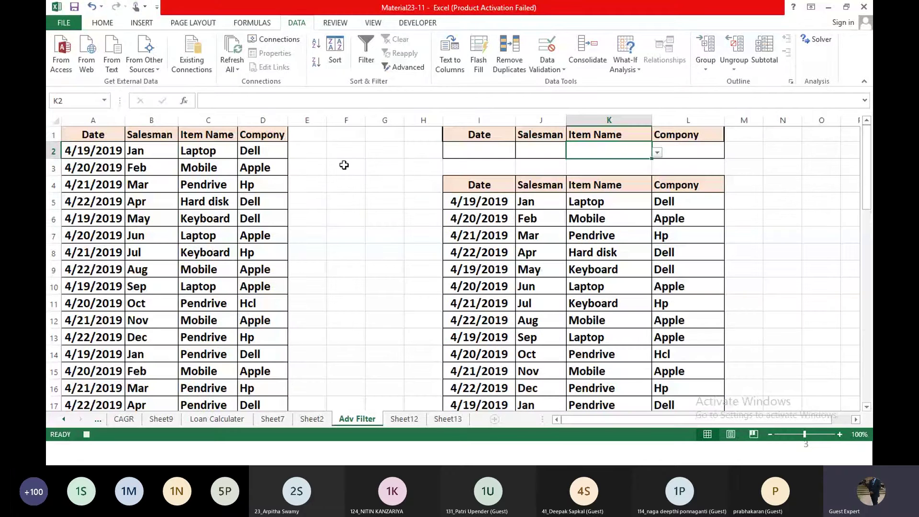
{"action": "left_click", "coordinate": [405, 24]}
{"action": "left_click", "coordinate": [125, 41]}
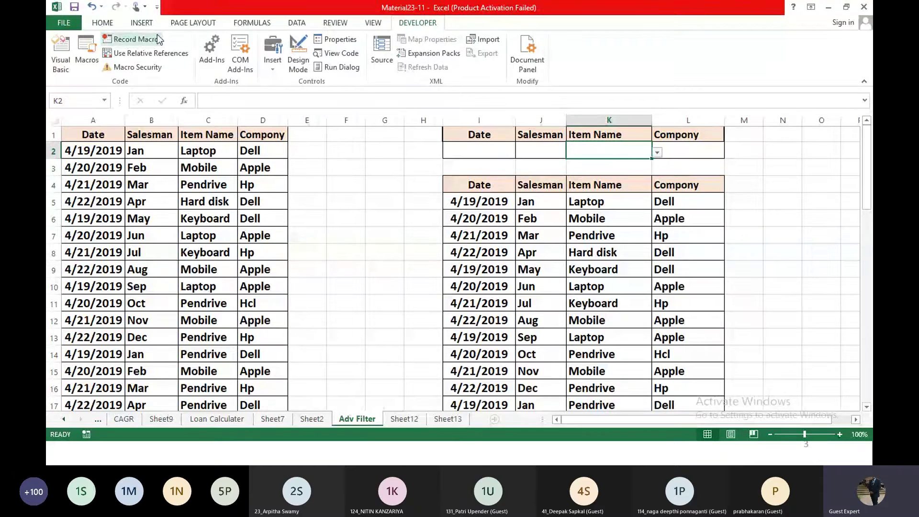
{"action": "left_click", "coordinate": [136, 24]}
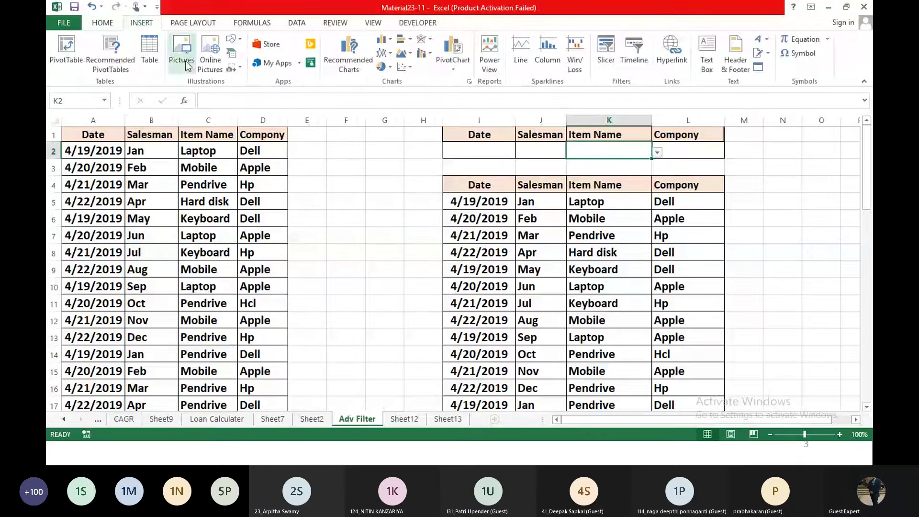
{"action": "left_click", "coordinate": [215, 64]}
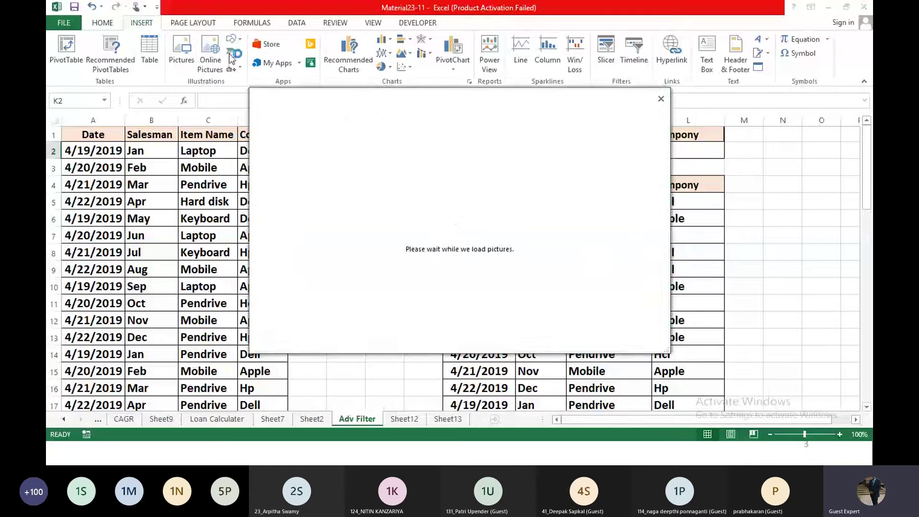
{"action": "left_click", "coordinate": [661, 100]}
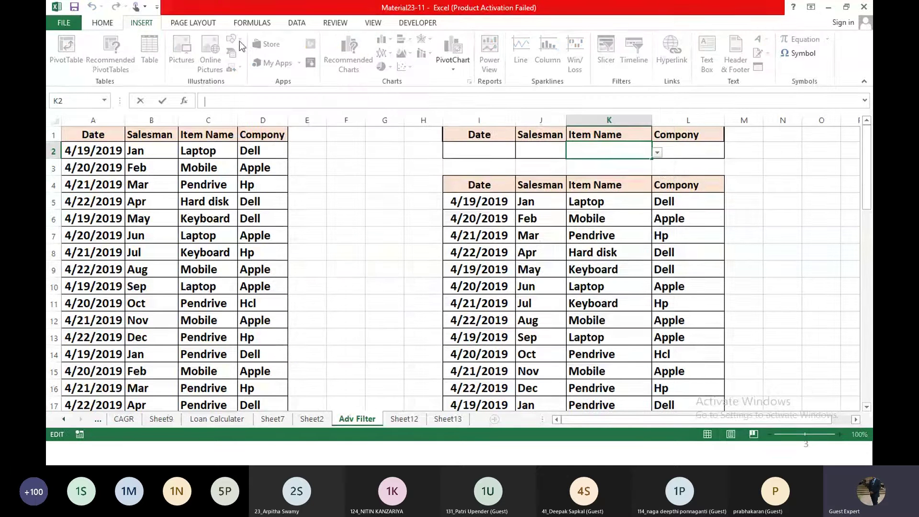
{"action": "left_click", "coordinate": [514, 173]}
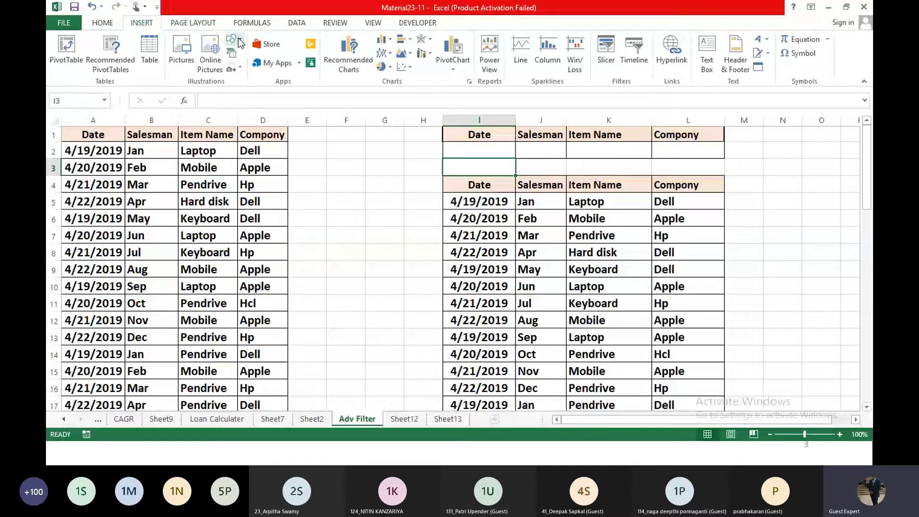
Step: Draw a rounded rectangle about 0.6" high and 1.37" wide beside the results table and label it Refresh
{"action": "left_click", "coordinate": [233, 40]}
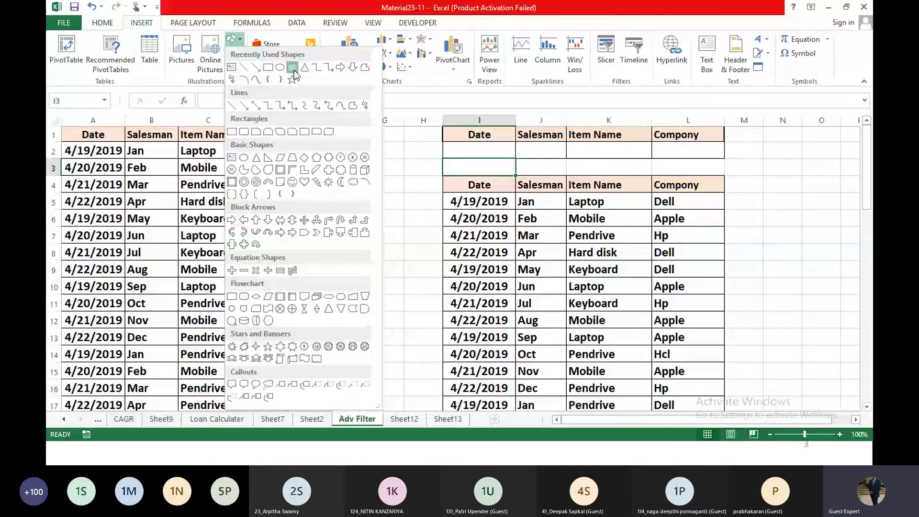
{"action": "left_click", "coordinate": [292, 68]}
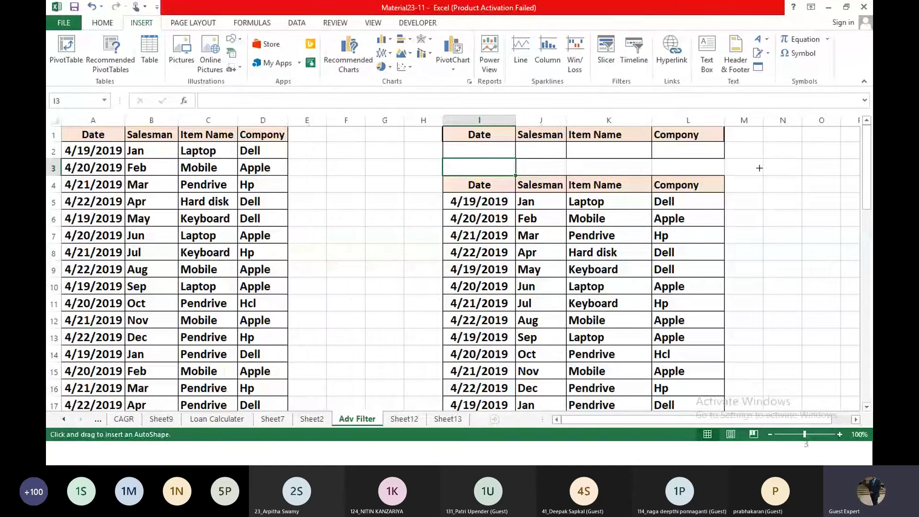
{"action": "mouse_move", "coordinate": [759, 168]}
{"action": "left_mouse_down"}
{"action": "mouse_move", "coordinate": [828, 215]}
{"action": "mouse_move", "coordinate": [838, 203]}
{"action": "left_mouse_up"}
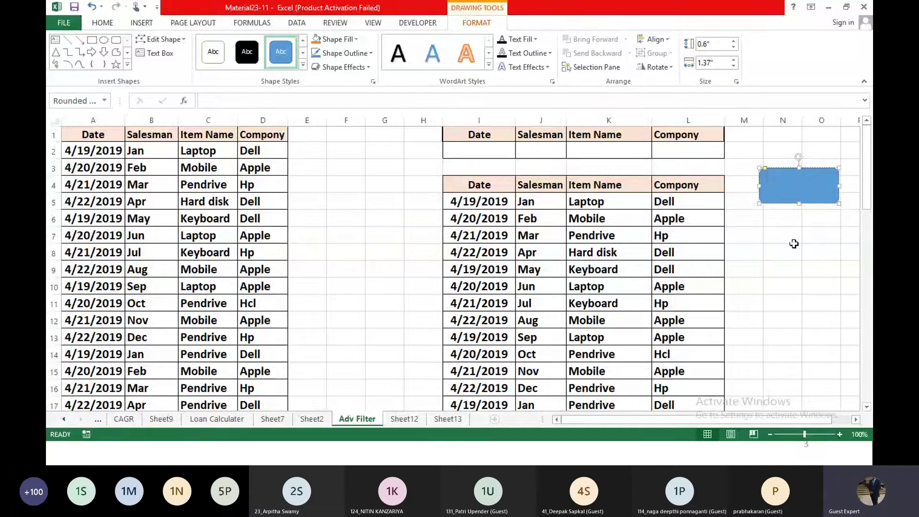
{"action": "type", "text": "Refresh"}
Step: Centre the Refresh label vertically and horizontally within the rounded rectangle
{"action": "left_click", "coordinate": [101, 24]}
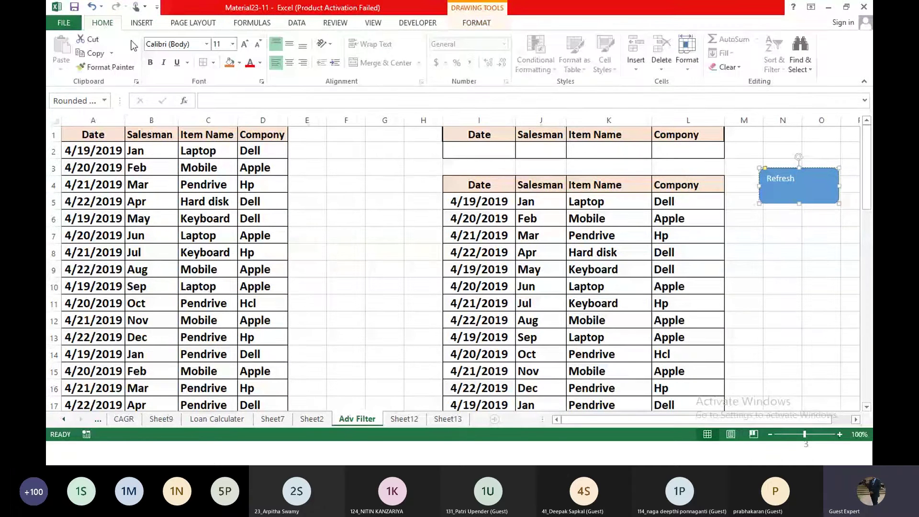
{"action": "left_click", "coordinate": [289, 44]}
{"action": "left_click", "coordinate": [289, 63]}
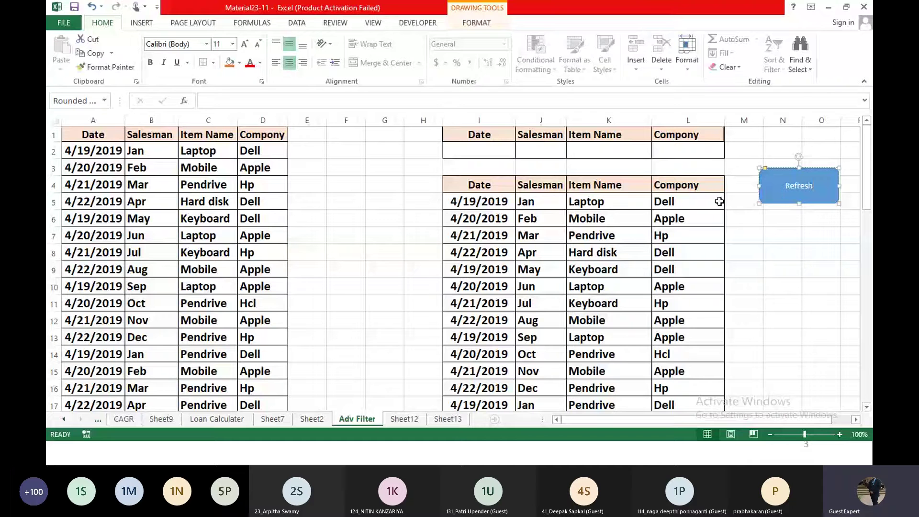
Step: Assign the recorded macro Macro3 to the Refresh shape
{"action": "right_click", "coordinate": [782, 185]}
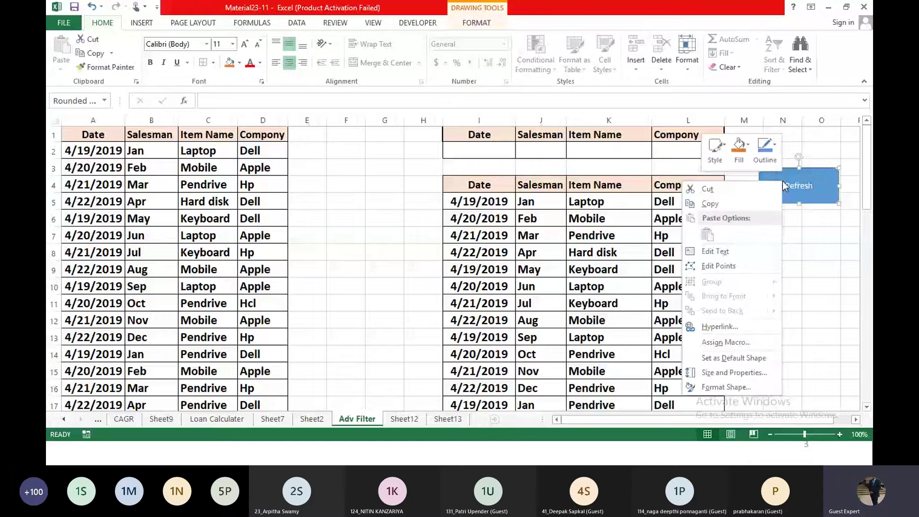
{"action": "key", "text": "Escape"}
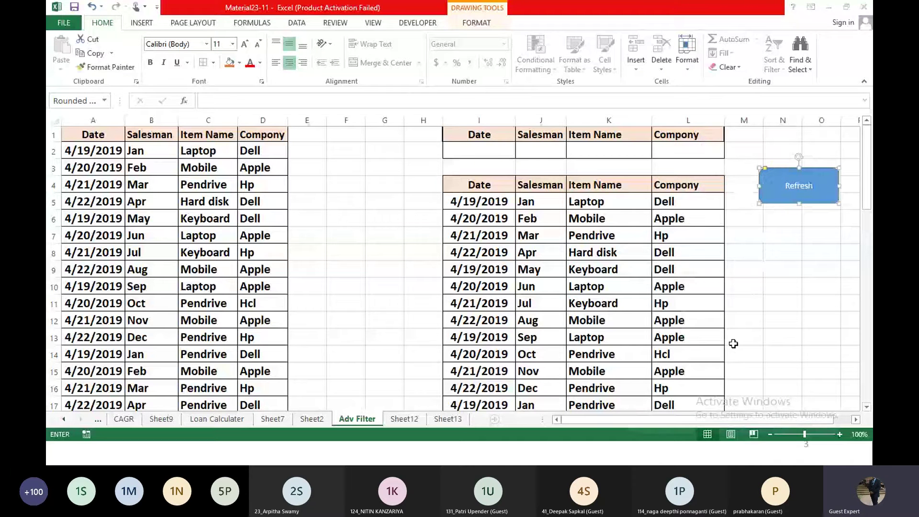
{"action": "left_click", "coordinate": [657, 287]}
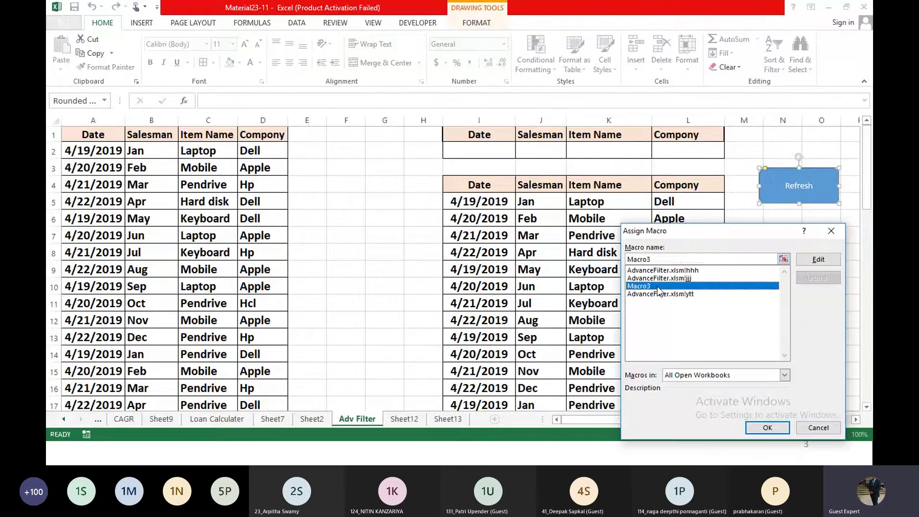
{"action": "left_click", "coordinate": [767, 427]}
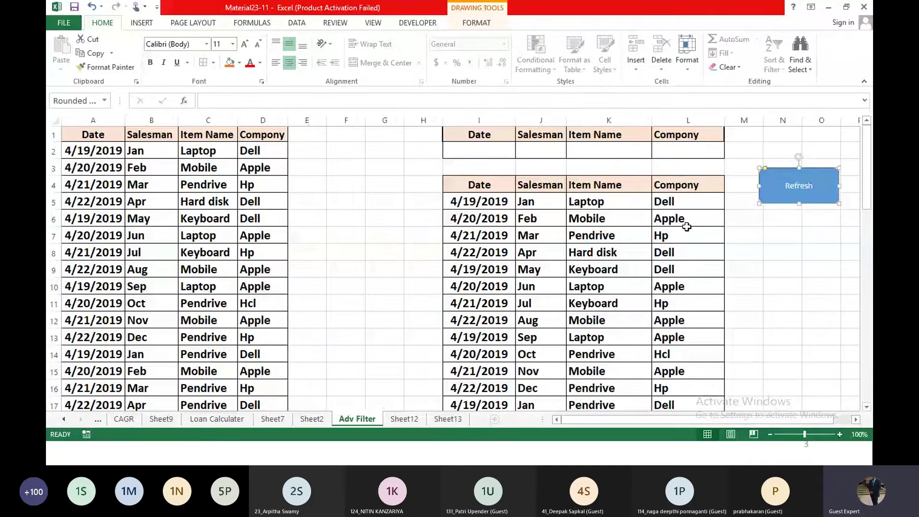
Step: Choose Mobile as the Item Name criterion in K2 and run the filter with the Refresh shape
{"action": "left_click", "coordinate": [633, 155]}
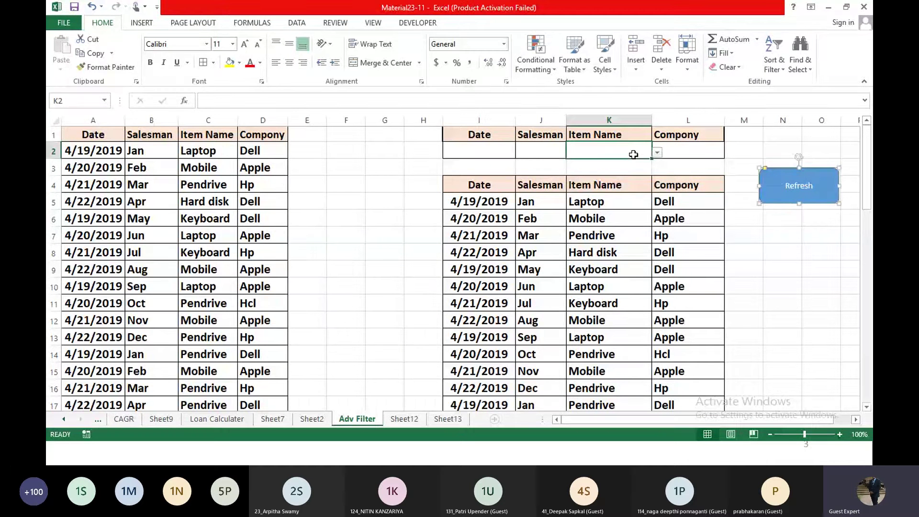
{"action": "left_click", "coordinate": [657, 153]}
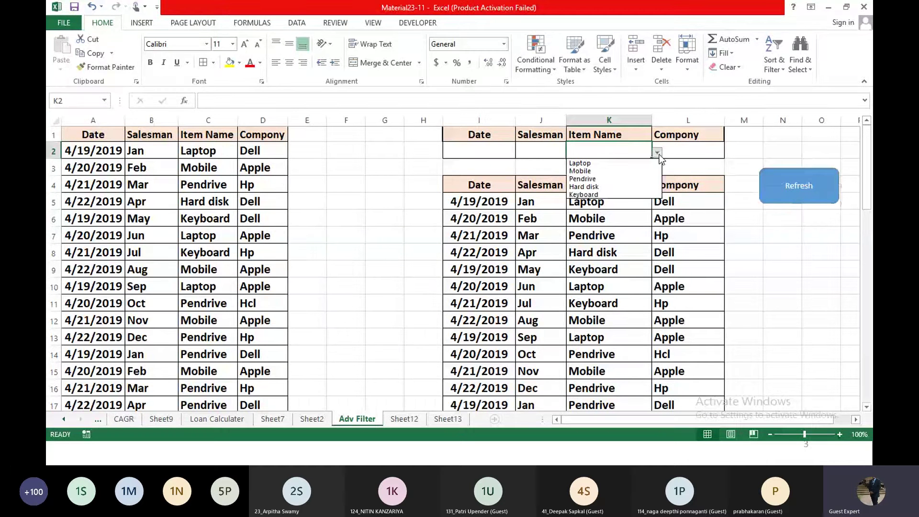
{"action": "left_click", "coordinate": [624, 169]}
{"action": "left_click", "coordinate": [784, 196]}
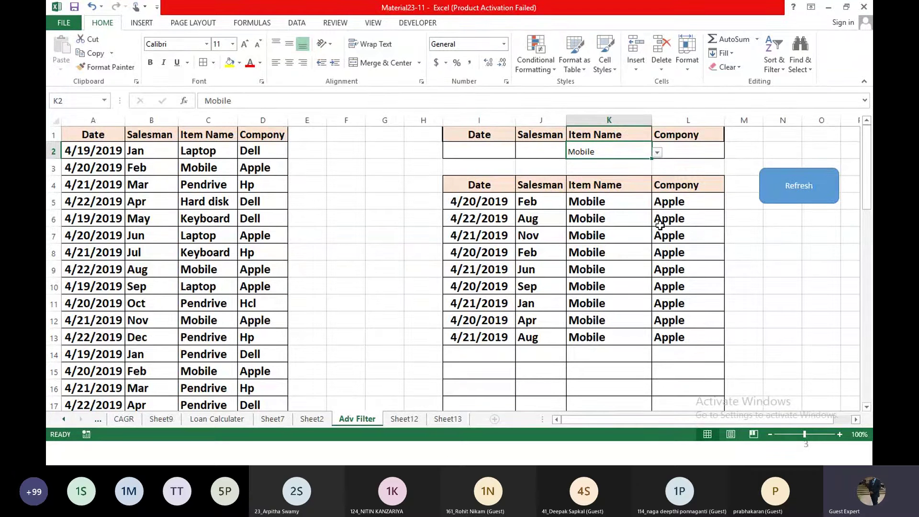
Step: Choose Dell as the Company criterion in L2 and refresh the filtered results
{"action": "left_click", "coordinate": [713, 151]}
{"action": "left_click", "coordinate": [729, 152]}
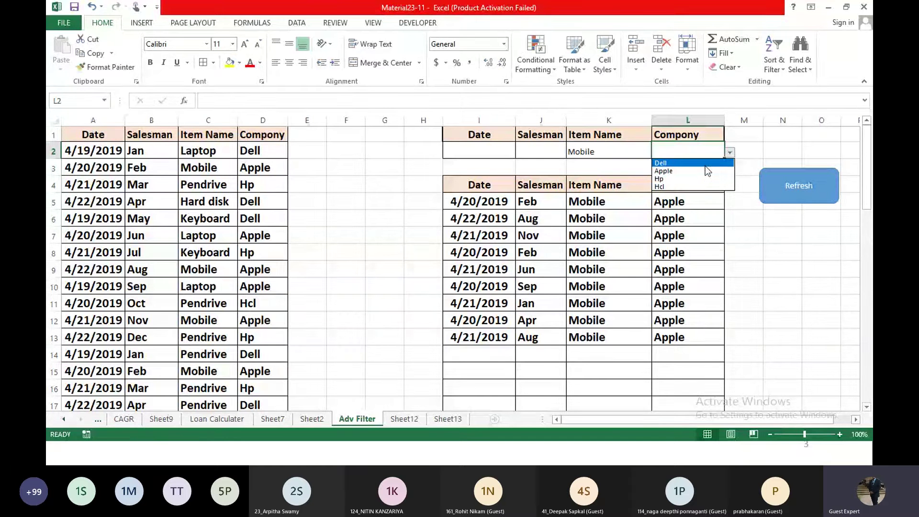
{"action": "left_click", "coordinate": [704, 165]}
{"action": "left_click", "coordinate": [784, 196]}
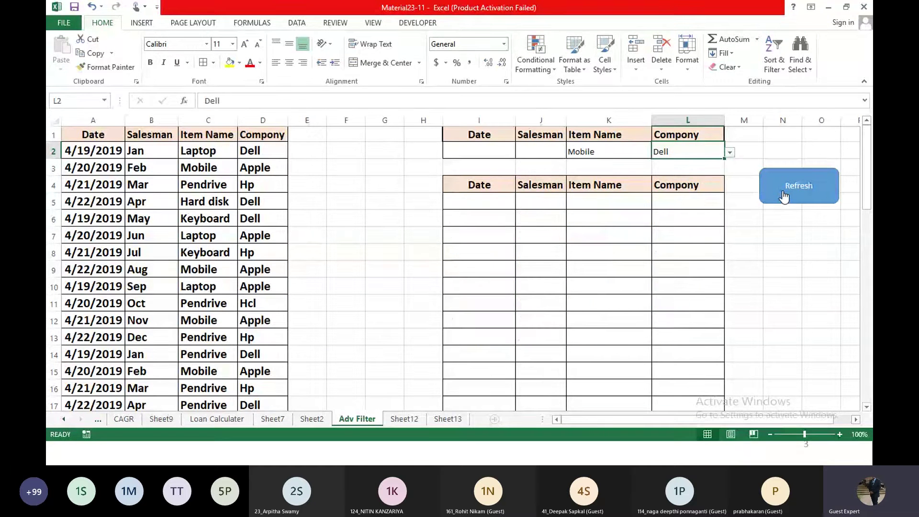
Step: Change the Item Name criterion in K2 to Laptop and refresh the filtered results
{"action": "left_click", "coordinate": [636, 150]}
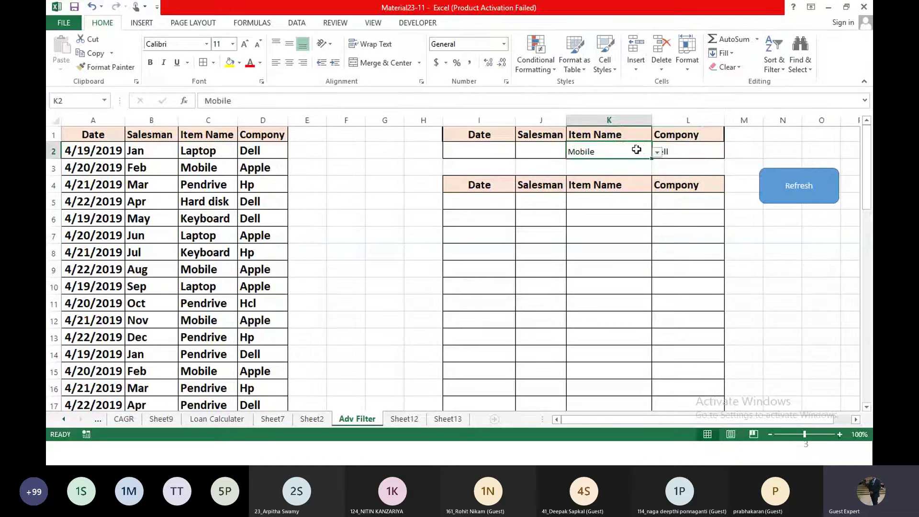
{"action": "left_click", "coordinate": [659, 151]}
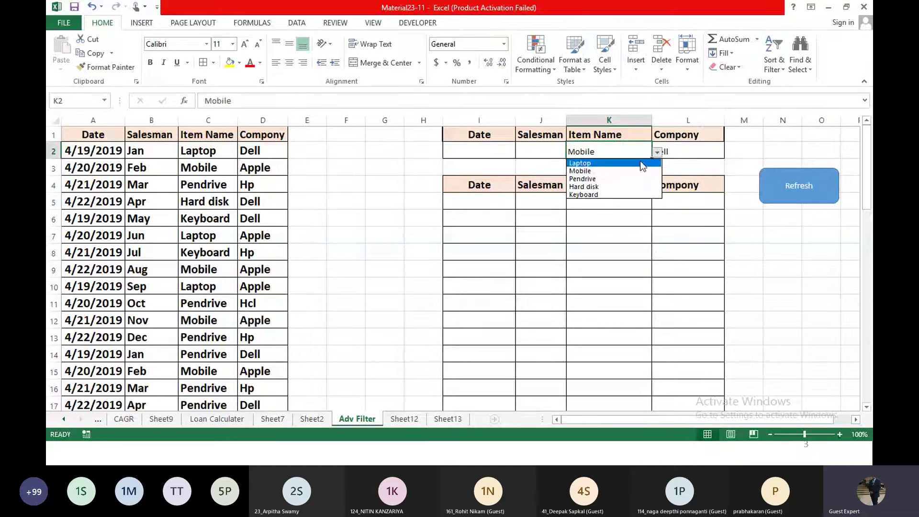
{"action": "left_click", "coordinate": [581, 163]}
{"action": "left_click", "coordinate": [790, 190]}
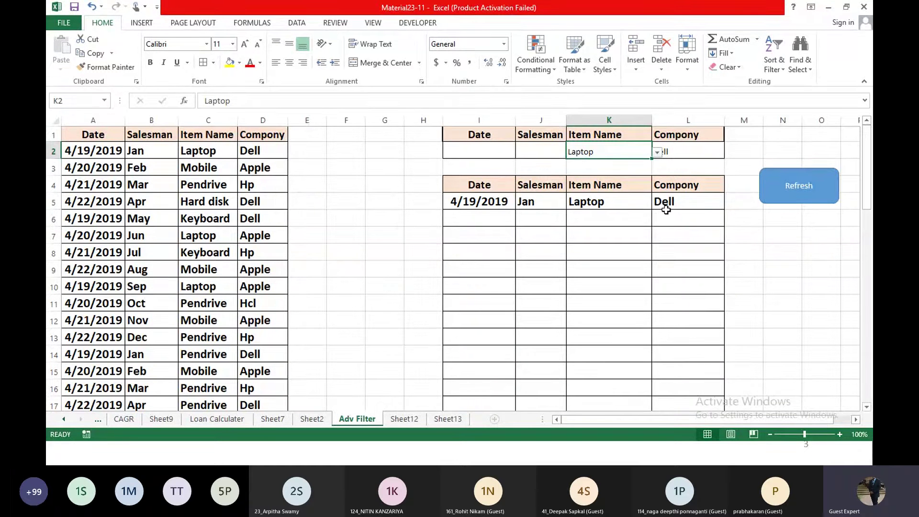
Step: Change the Company criterion in L2 to Hp and refresh the filtered results
{"action": "left_click", "coordinate": [701, 151]}
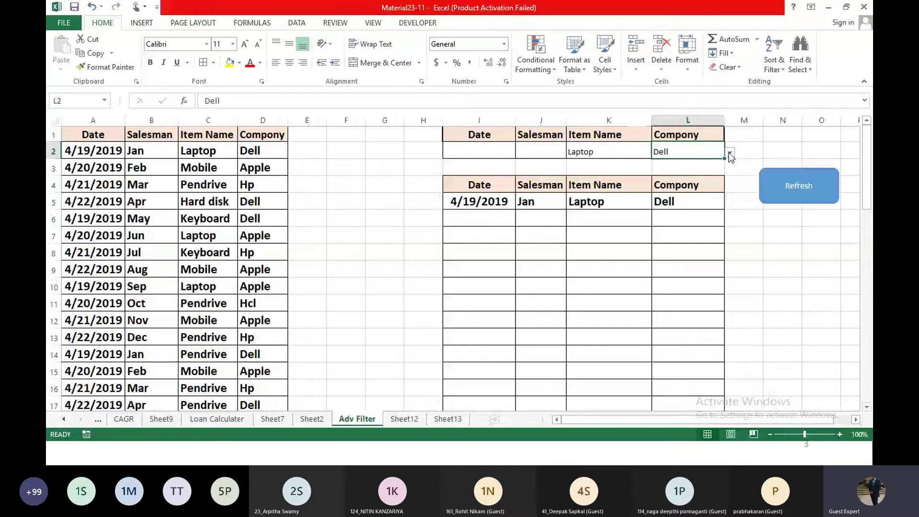
{"action": "left_click", "coordinate": [729, 153]}
{"action": "left_click", "coordinate": [699, 178]}
{"action": "left_click", "coordinate": [785, 194]}
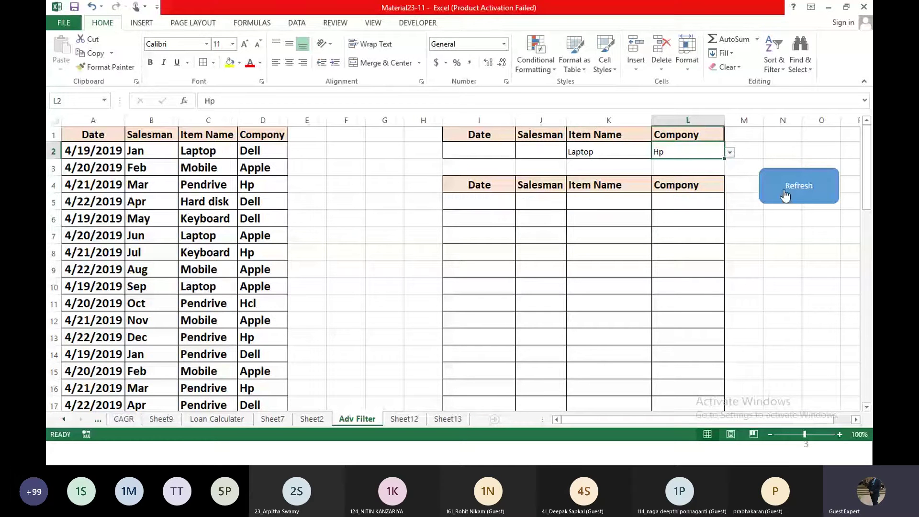
Step: Change the Item Name criterion in K2 to Pendrive and refresh the filtered results
{"action": "left_click", "coordinate": [593, 151]}
{"action": "left_click", "coordinate": [657, 152]}
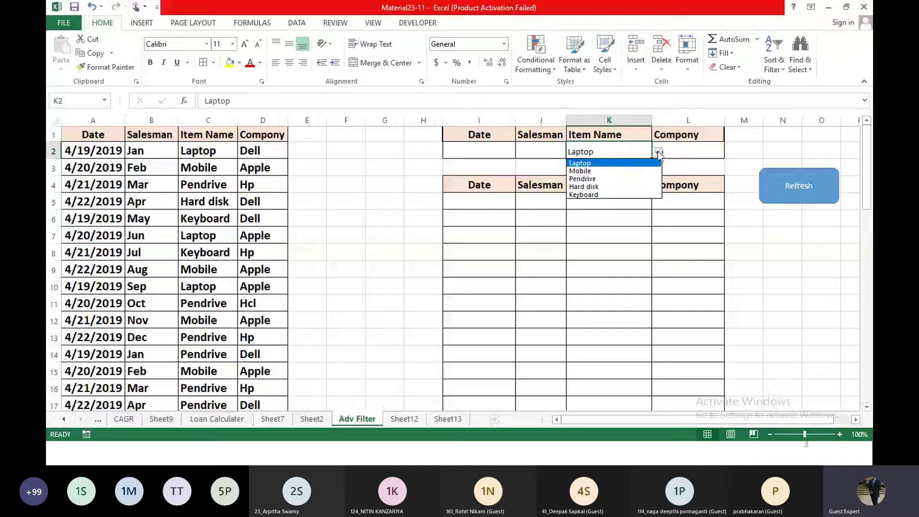
{"action": "left_click", "coordinate": [632, 179]}
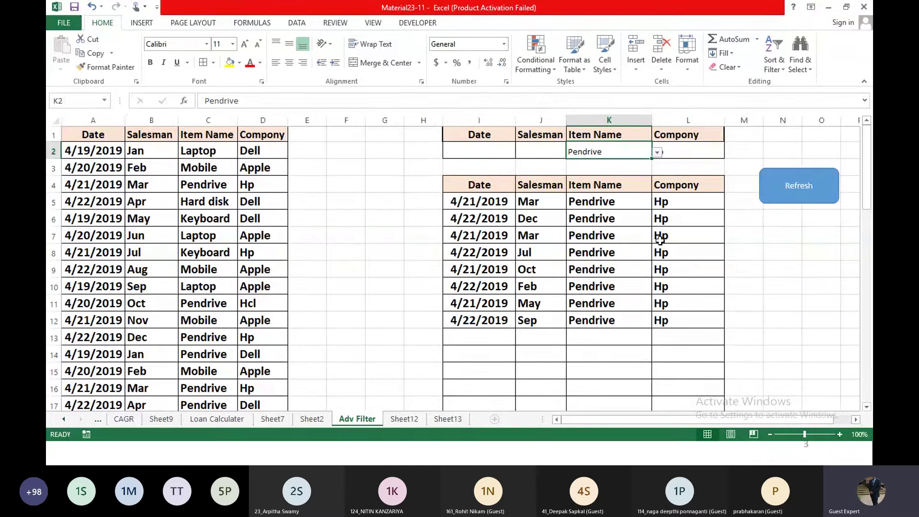
Step: Copy all the dates of the source table's Date column, cells A2:A35
{"action": "scroll", "coordinate": [660, 239], "scroll_direction": "down", "scroll_amount": 4}
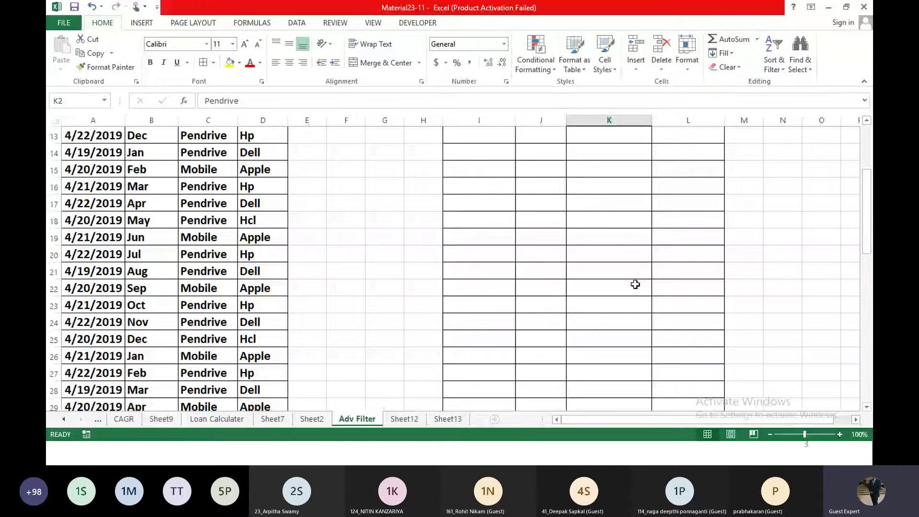
{"action": "scroll", "coordinate": [635, 284], "scroll_direction": "down", "scroll_amount": 5}
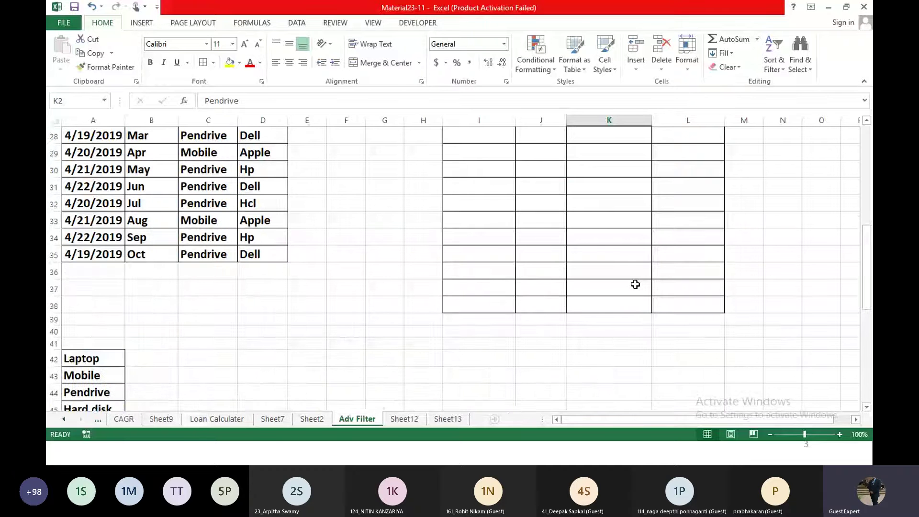
{"action": "scroll", "coordinate": [635, 284], "scroll_direction": "up", "scroll_amount": 9}
{"action": "left_click", "coordinate": [537, 151]}
{"action": "left_click", "coordinate": [504, 152]}
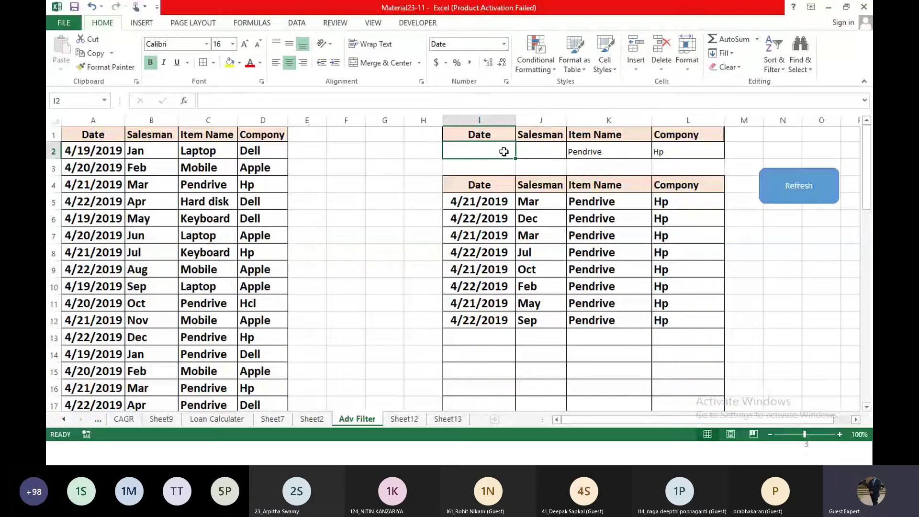
{"action": "left_click", "coordinate": [95, 152]}
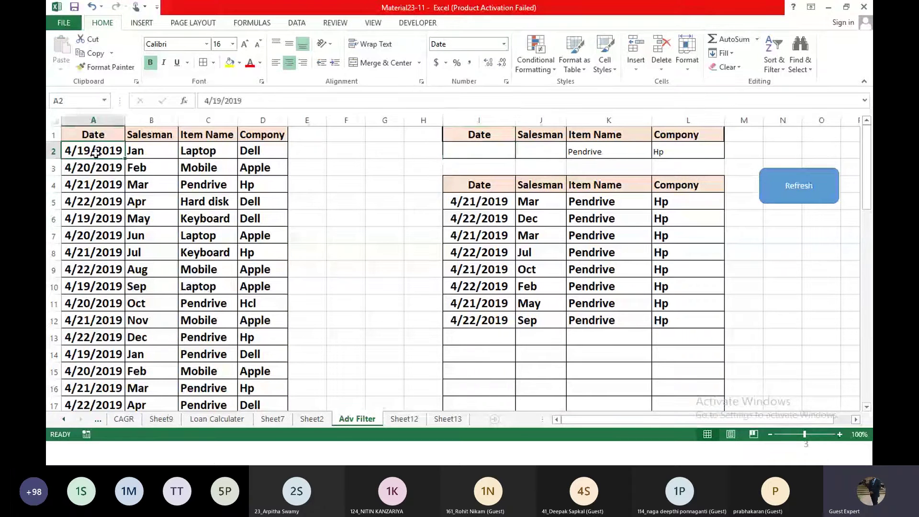
{"action": "key", "text": "shift+Down"}
{"action": "key", "text": "shift+Down"}
{"action": "key", "text": "shift+Down"}
{"action": "key", "text": "shift+Down"}
{"action": "key", "text": "shift+Down"}
{"action": "key", "text": "shift+Down"}
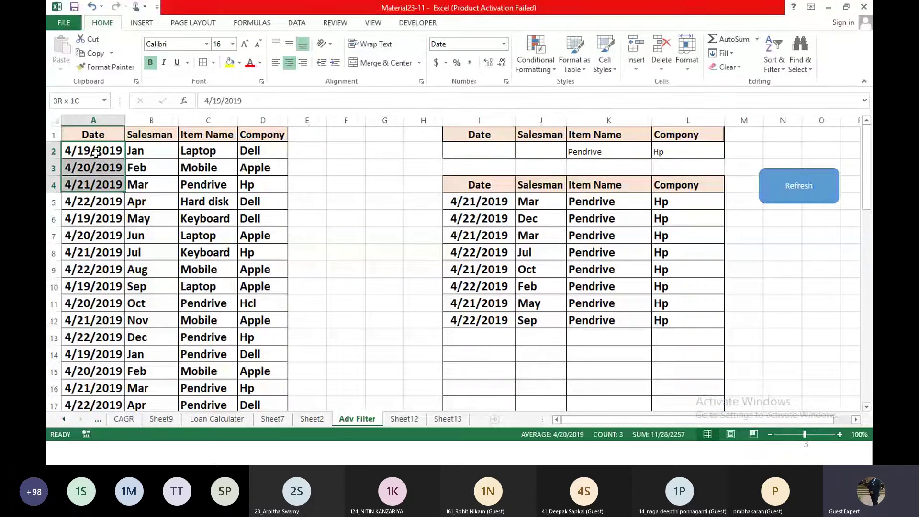
{"action": "key", "text": "shift+Down"}
{"action": "key", "text": "shift+Down"}
{"action": "key", "text": "shift+Down"}
{"action": "key", "text": "shift+Down"}
{"action": "key", "text": "shift+Down"}
{"action": "key", "text": "shift+Down"}
{"action": "key", "text": "shift+Down"}
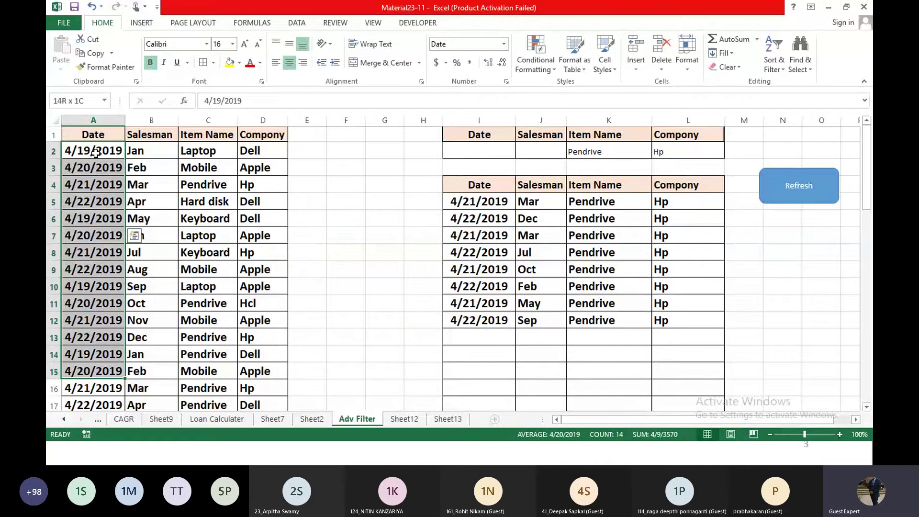
{"action": "key", "text": "shift+Down"}
{"action": "key", "text": "shift+Down"}
{"action": "key", "text": "shift+Down"}
{"action": "key", "text": "shift+Down"}
{"action": "key", "text": "shift+Down"}
{"action": "key", "text": "shift+Down"}
{"action": "key", "text": "shift+Down"}
{"action": "key", "text": "shift+Down"}
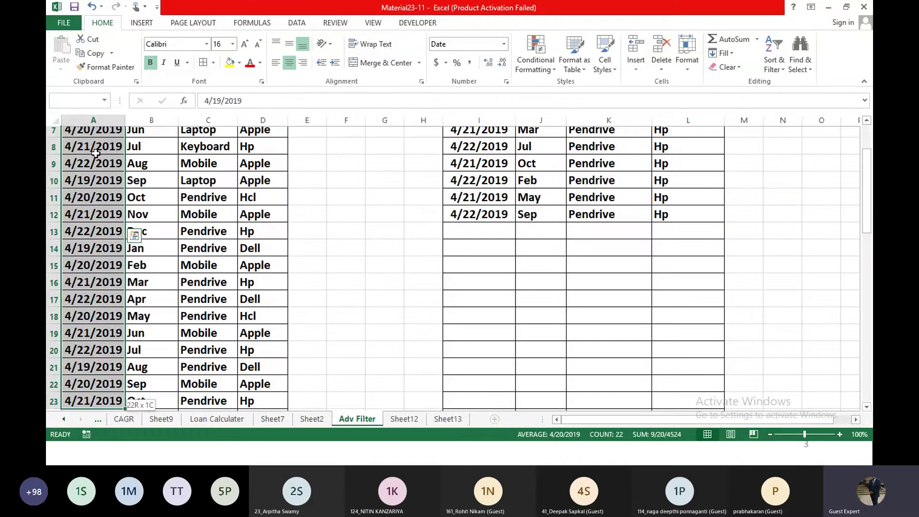
{"action": "key", "text": "shift+Down"}
{"action": "key", "text": "shift+Down"}
{"action": "key", "text": "shift+Down"}
{"action": "key", "text": "shift+Down"}
{"action": "key", "text": "shift+Down"}
{"action": "key", "text": "shift+Down"}
{"action": "key", "text": "shift+Down"}
{"action": "key", "text": "shift+Down"}
{"action": "key", "text": "shift+Down"}
{"action": "key", "text": "shift+Down"}
{"action": "key", "text": "shift+Down"}
{"action": "key", "text": "shift+Down"}
{"action": "key", "text": "shift+Down"}
{"action": "key", "text": "shift+Up"}
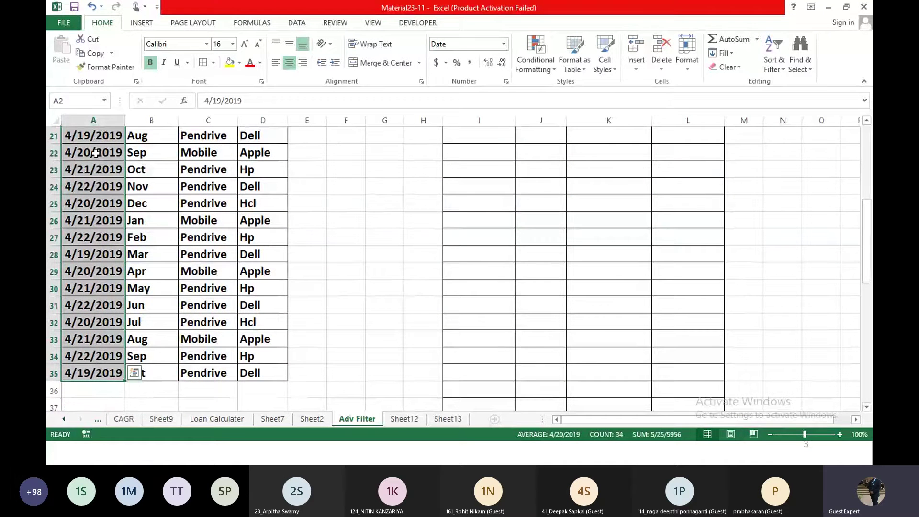
{"action": "key", "text": "ctrl+c"}
Step: Move down column A to reach a destination for the copied dates
{"action": "key", "text": "Down"}
{"action": "key", "text": "Down"}
{"action": "key", "text": "Down"}
{"action": "key", "text": "Down"}
{"action": "key", "text": "Down"}
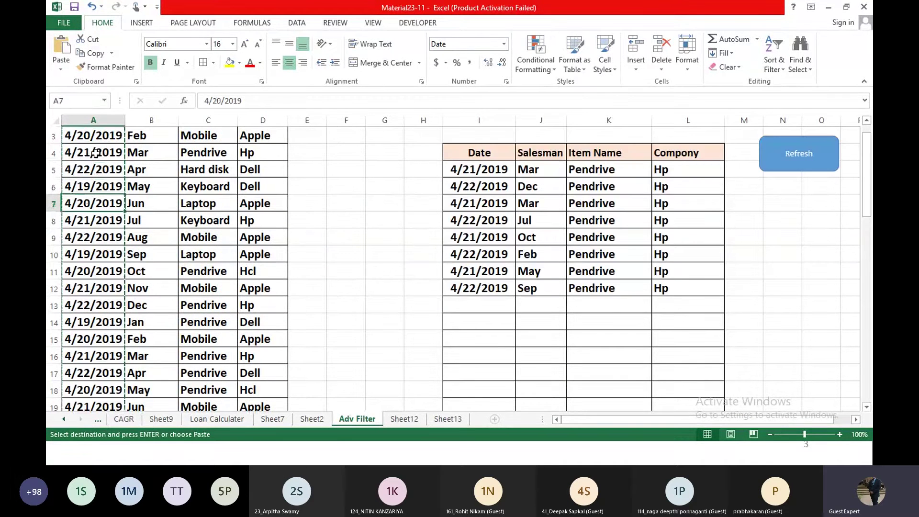
Step: Paste the copied date column starting at B42, beside the Laptop entry below the data table
{"action": "key", "text": "ctrl+Down"}
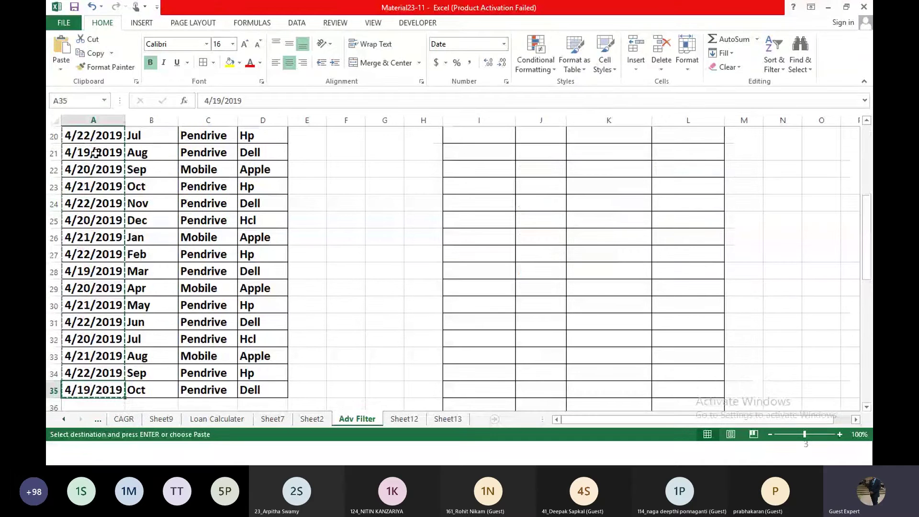
{"action": "key", "text": "ctrl+Down"}
{"action": "key", "text": "Down"}
{"action": "key", "text": "Down"}
{"action": "key", "text": "Up"}
{"action": "key", "text": "Up"}
{"action": "key", "text": "Right"}
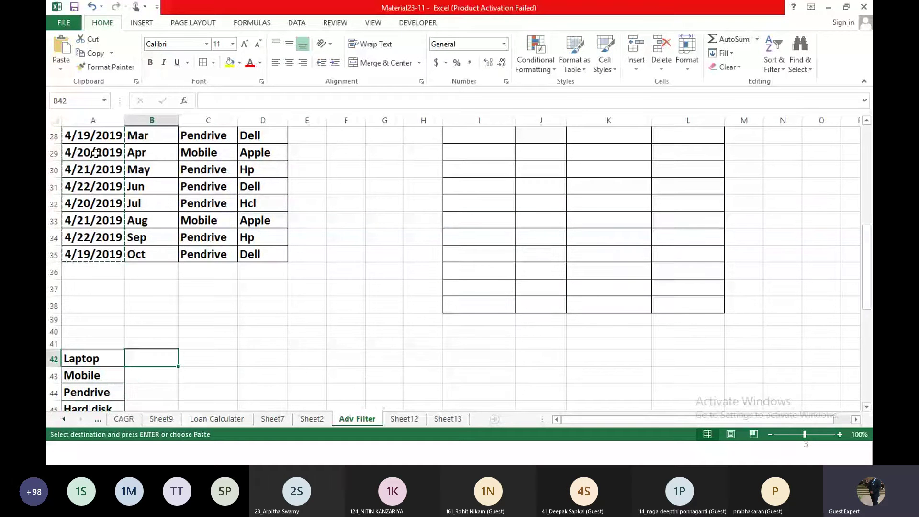
{"action": "key", "text": "ctrl+v"}
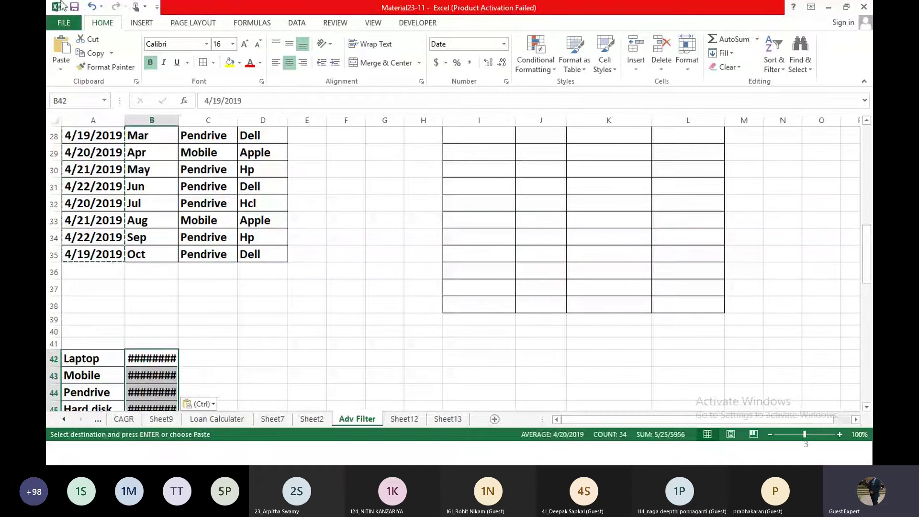
{"action": "scroll", "coordinate": [206, 316], "scroll_direction": "down", "scroll_amount": 6}
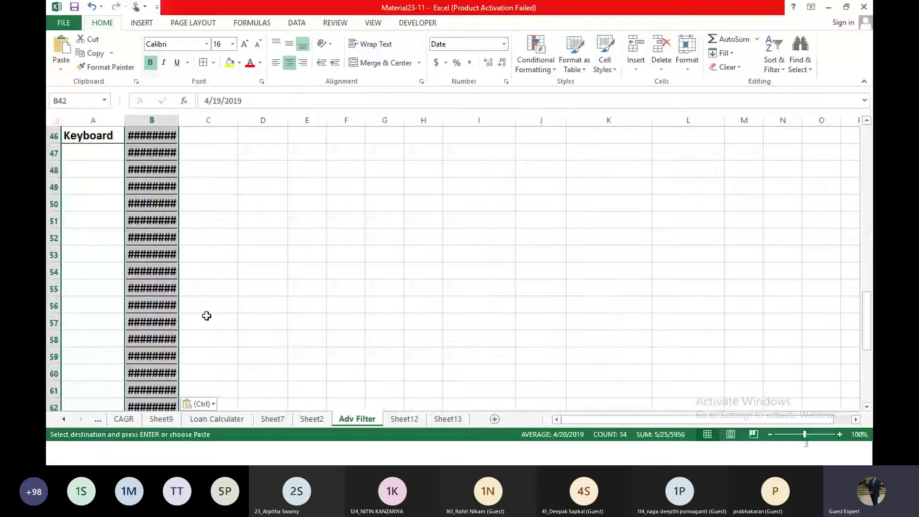
{"action": "scroll", "coordinate": [207, 315], "scroll_direction": "up", "scroll_amount": 3}
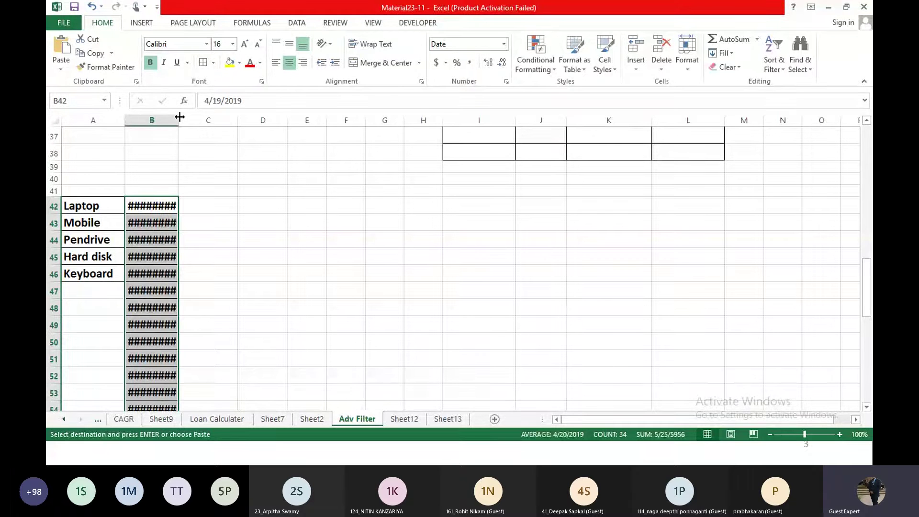
Step: Move the pasted dates from column B so they start at A48, below the item name list
{"action": "key", "text": "ctrl+c"}
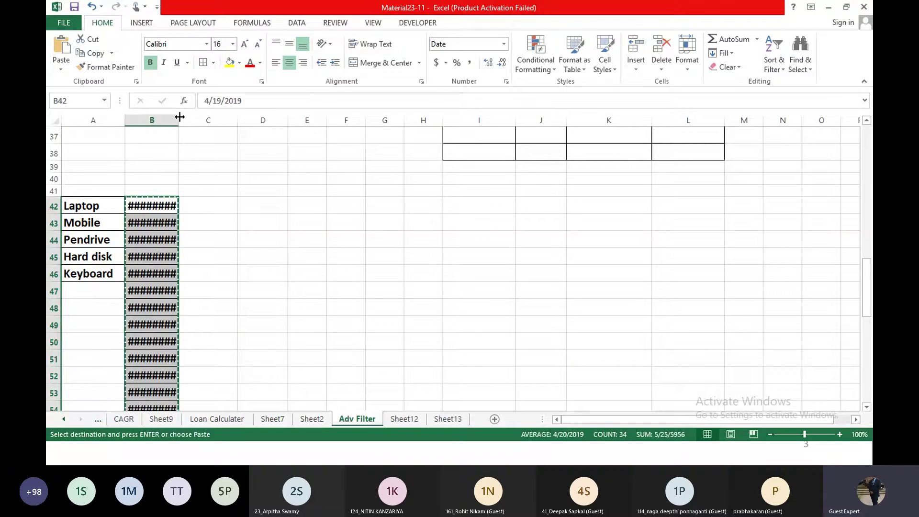
{"action": "left_click", "coordinate": [90, 310]}
{"action": "key", "text": "ctrl+v"}
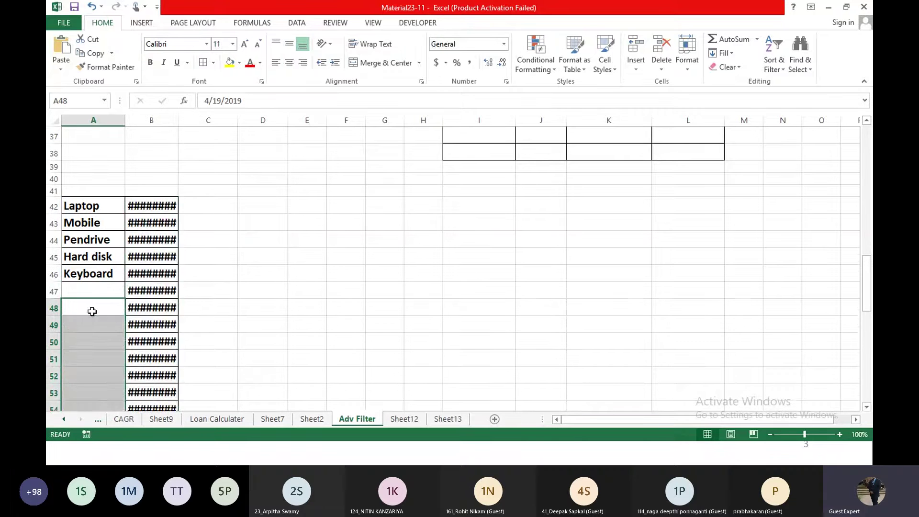
{"action": "scroll", "coordinate": [200, 291], "scroll_direction": "down", "scroll_amount": 2}
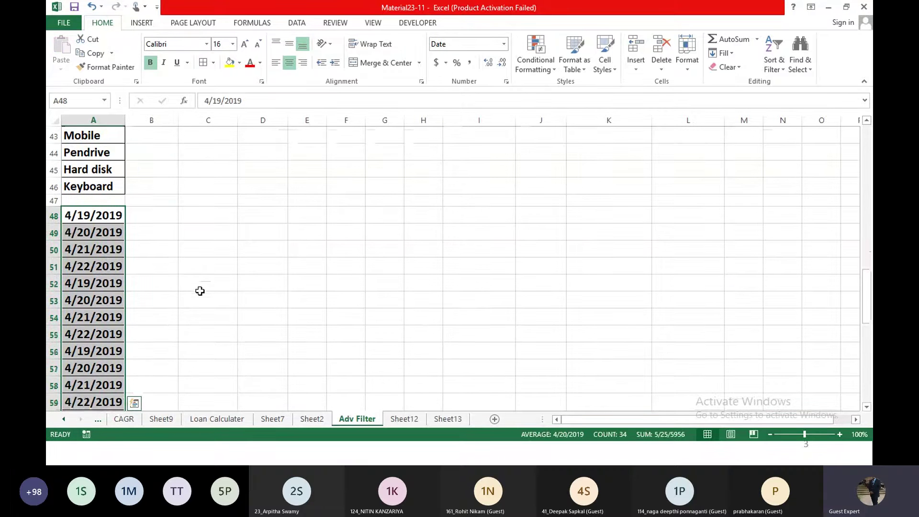
{"action": "scroll", "coordinate": [200, 291], "scroll_direction": "up", "scroll_amount": 6}
{"action": "scroll", "coordinate": [200, 291], "scroll_direction": "down", "scroll_amount": 4}
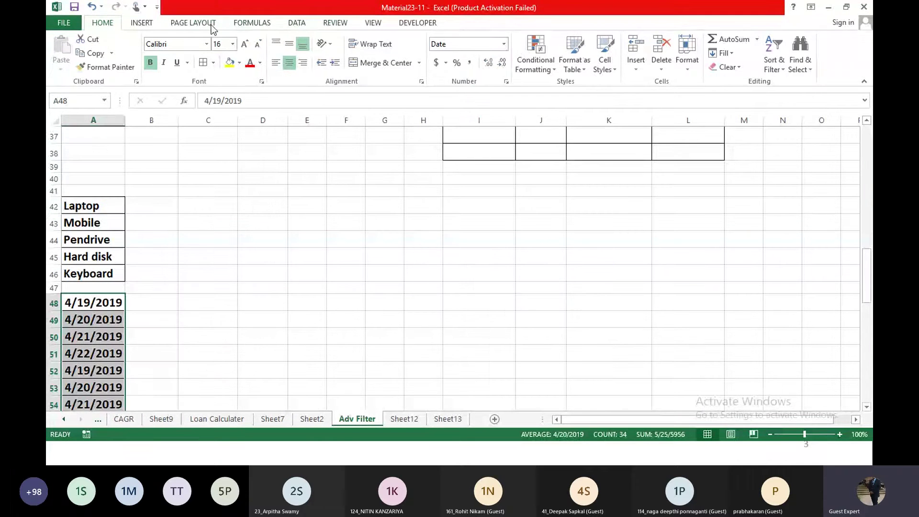
Step: Remove the duplicate values from the date list starting at A48, treating it as data without headers
{"action": "left_click", "coordinate": [296, 24]}
{"action": "left_click", "coordinate": [509, 66]}
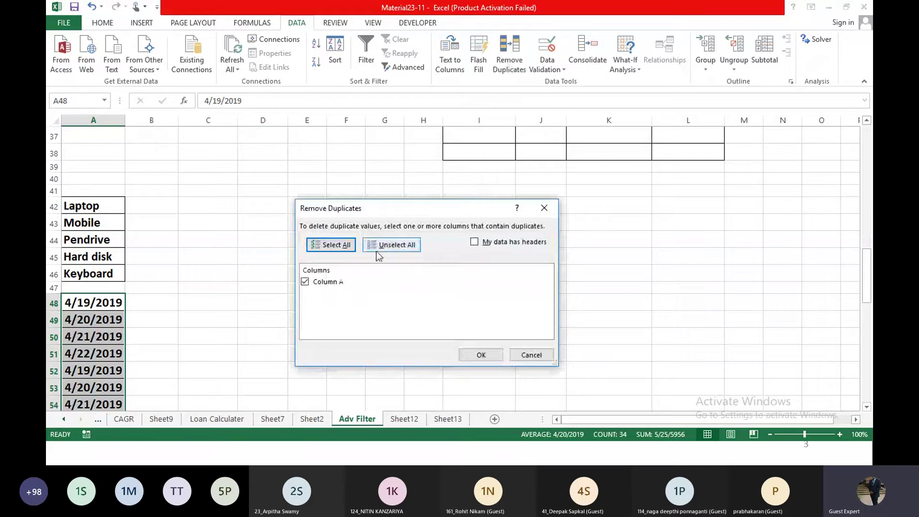
{"action": "left_click", "coordinate": [480, 355]}
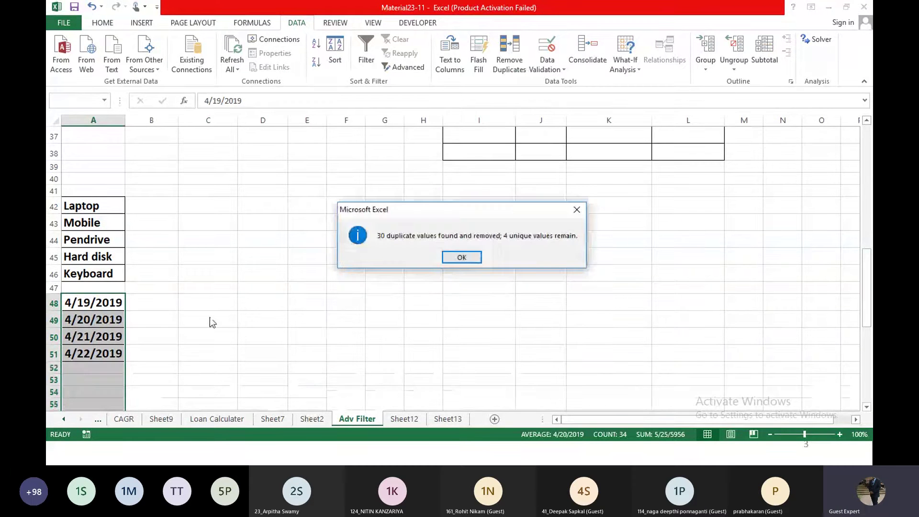
{"action": "left_click", "coordinate": [461, 258]}
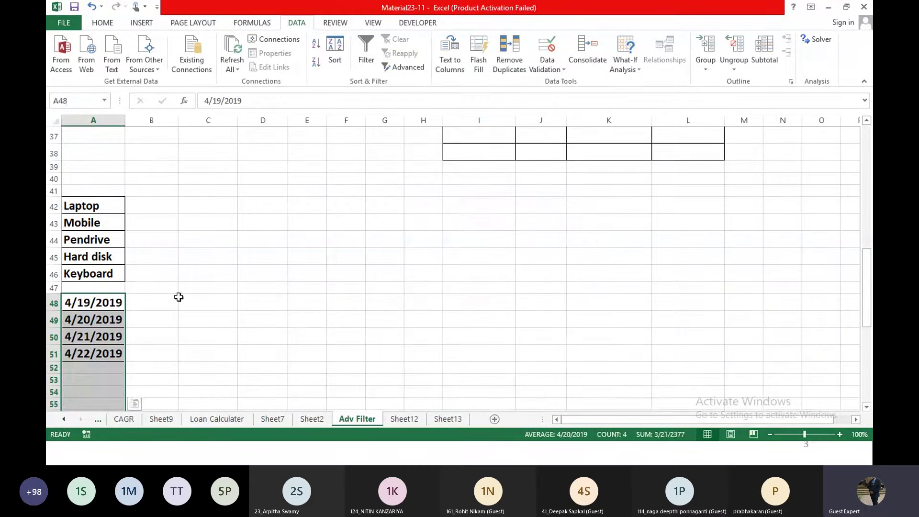
{"action": "scroll", "coordinate": [248, 315], "scroll_direction": "up", "scroll_amount": 6}
{"action": "scroll", "coordinate": [249, 314], "scroll_direction": "down", "scroll_amount": 9}
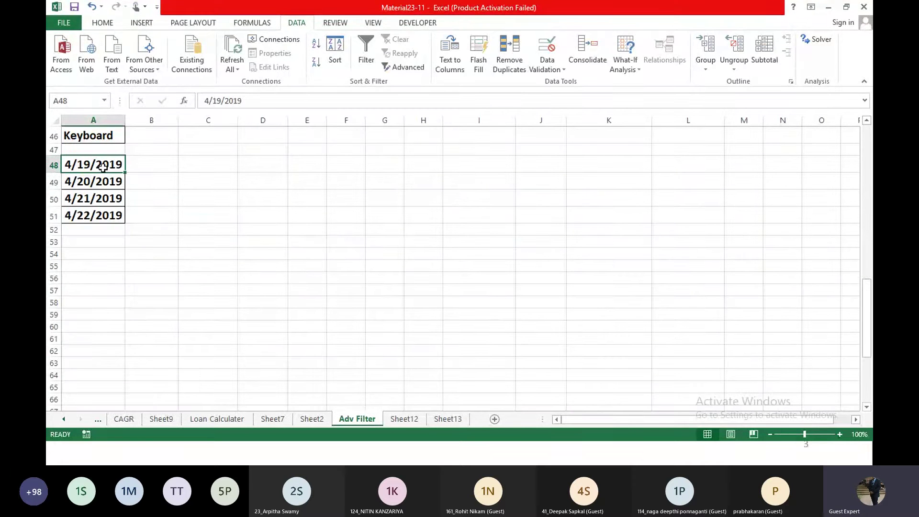
Step: Set data validation on the Date criteria cell I2 to allow a List
{"action": "scroll", "coordinate": [445, 172], "scroll_direction": "up", "scroll_amount": 15}
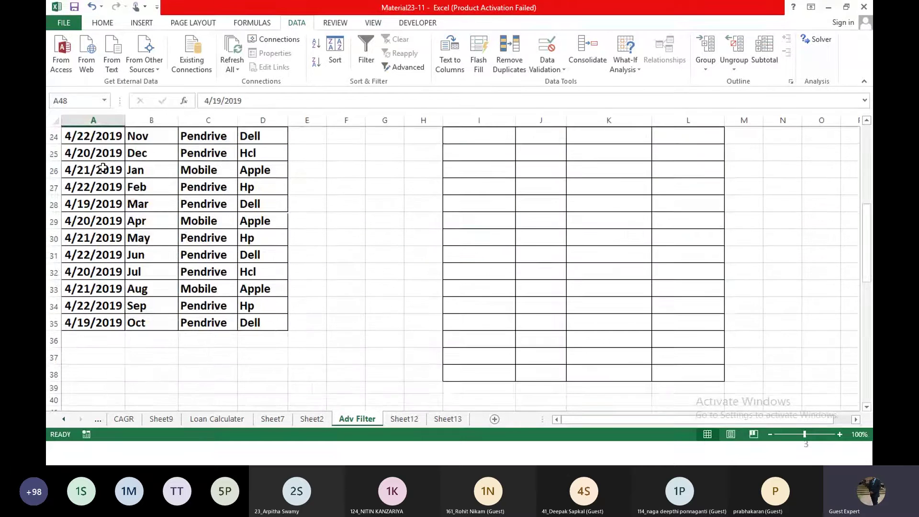
{"action": "left_click", "coordinate": [473, 152]}
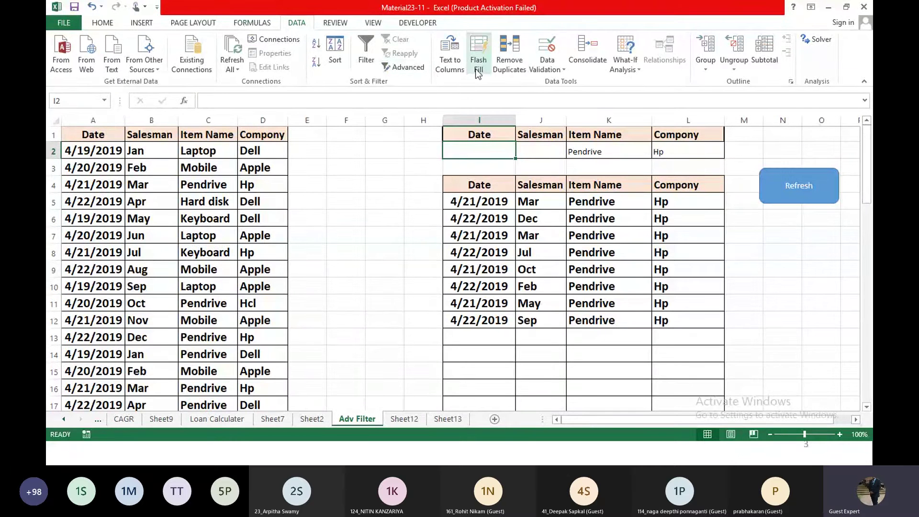
{"action": "left_click", "coordinate": [543, 68]}
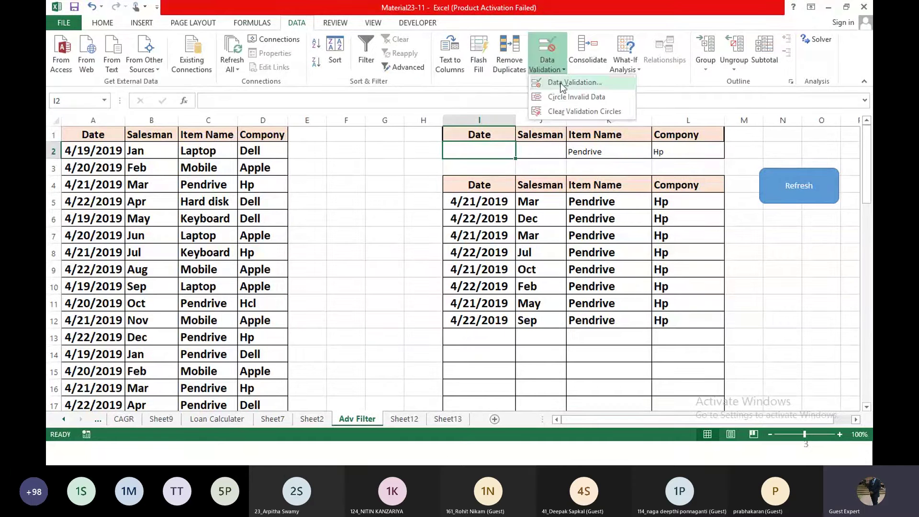
{"action": "left_click", "coordinate": [563, 87]}
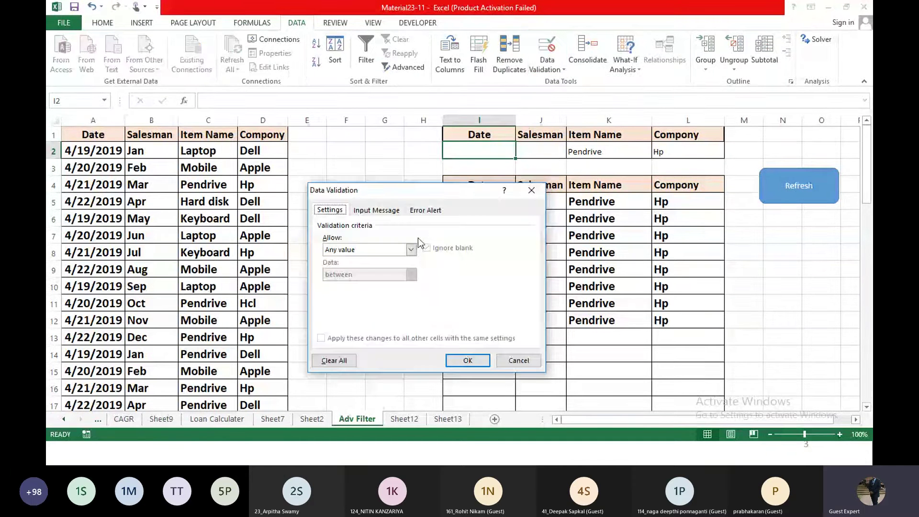
{"action": "left_click", "coordinate": [411, 249]}
{"action": "left_click", "coordinate": [377, 280]}
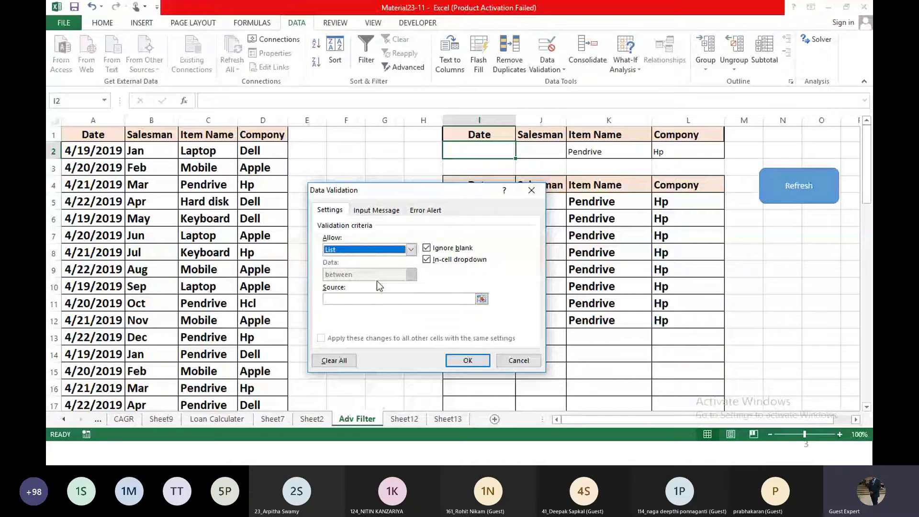
Step: Use =$A$48:$A$52 as the validation list source and apply the rule
{"action": "left_click", "coordinate": [378, 298]}
{"action": "scroll", "coordinate": [223, 282], "scroll_direction": "down", "scroll_amount": 16}
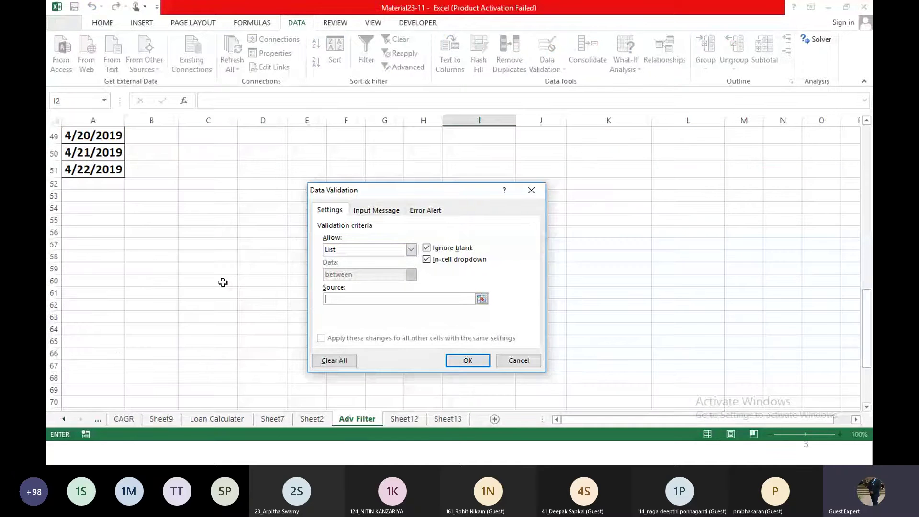
{"action": "scroll", "coordinate": [223, 282], "scroll_direction": "up", "scroll_amount": 2}
{"action": "left_click", "coordinate": [94, 220]}
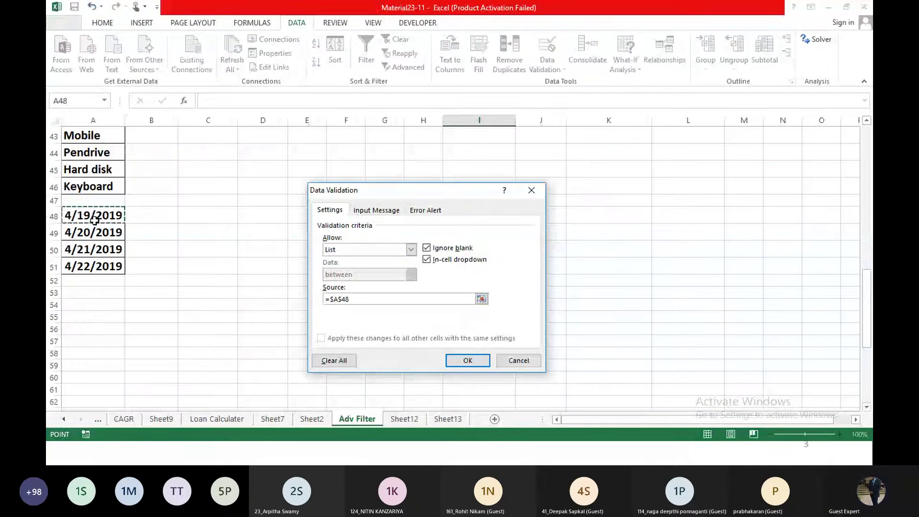
{"action": "key", "text": "shift+Down"}
{"action": "key", "text": "shift+Down"}
{"action": "key", "text": "shift+Down"}
{"action": "key", "text": "shift+Down"}
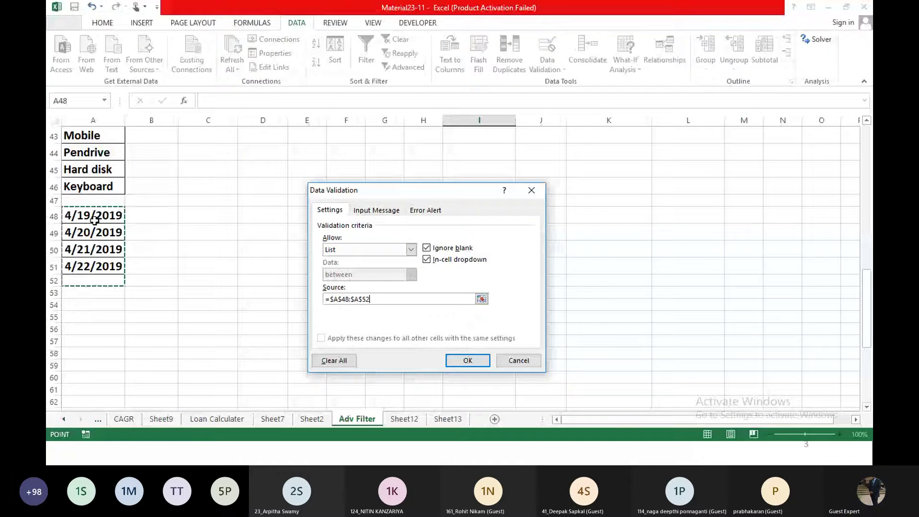
{"action": "left_click", "coordinate": [468, 359]}
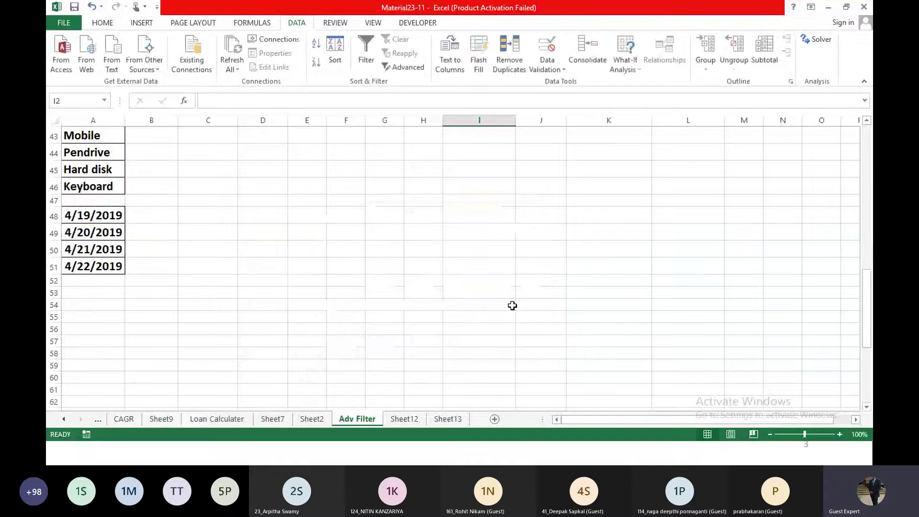
Step: Choose 4/21/2019 as the Date criterion in I2 and refresh the filtered results
{"action": "scroll", "coordinate": [512, 305], "scroll_direction": "up", "scroll_amount": 14}
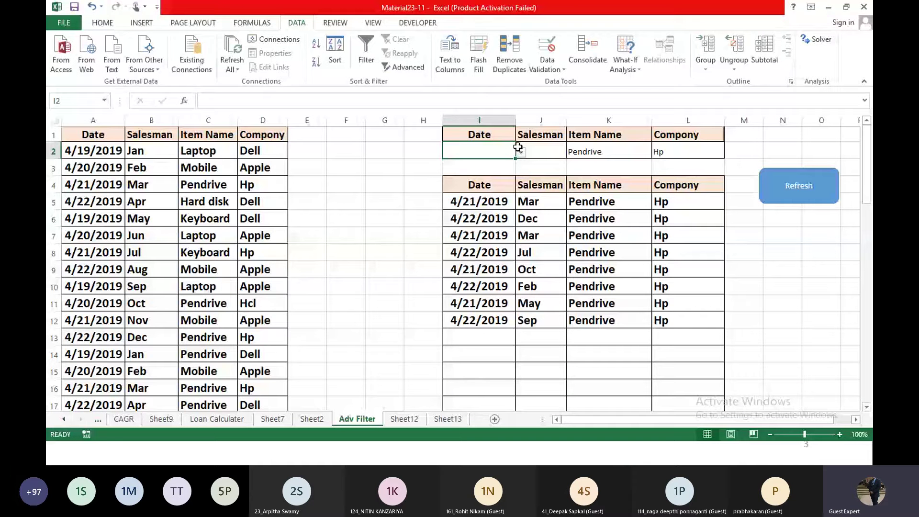
{"action": "left_click", "coordinate": [520, 151]}
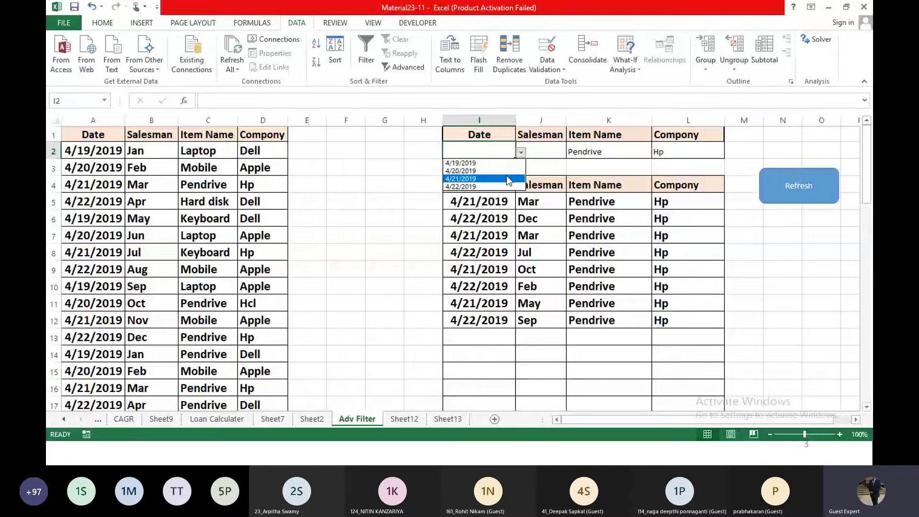
{"action": "left_click", "coordinate": [506, 177]}
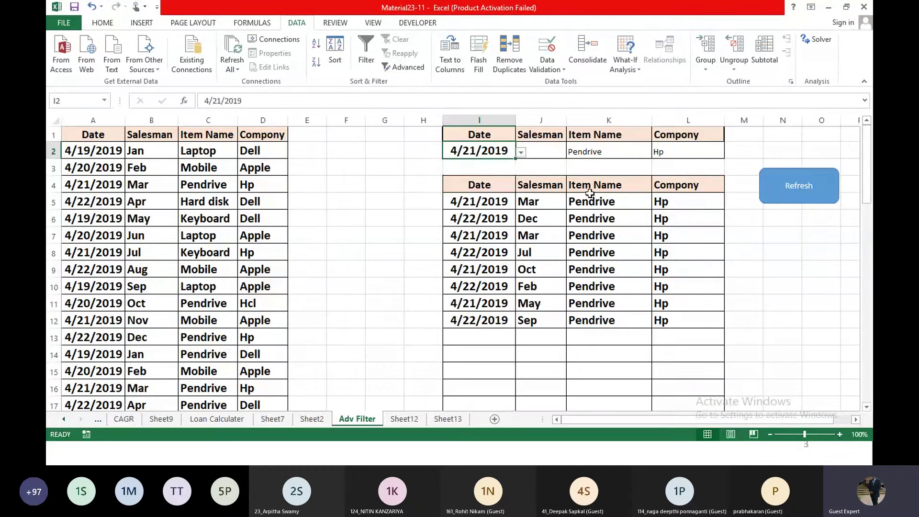
{"action": "left_click", "coordinate": [802, 190]}
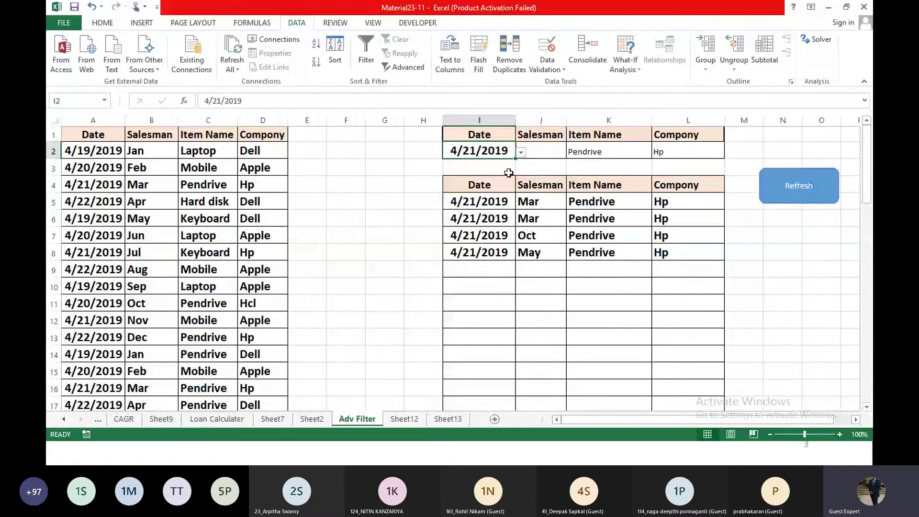
Step: Change the Date criterion in I2 to 4/22/2019 and refresh the filtered results
{"action": "left_click", "coordinate": [521, 152]}
{"action": "left_click", "coordinate": [502, 186]}
{"action": "left_click", "coordinate": [799, 188]}
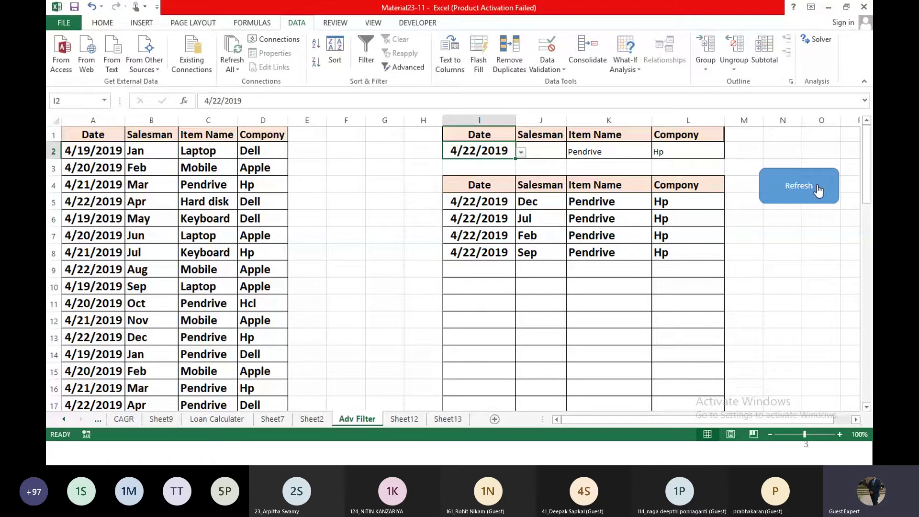
Step: Clear the Item Name and Company criteria in K2 and L2, and refresh the filtered results
{"action": "left_click", "coordinate": [620, 153]}
{"action": "key", "text": "Delete"}
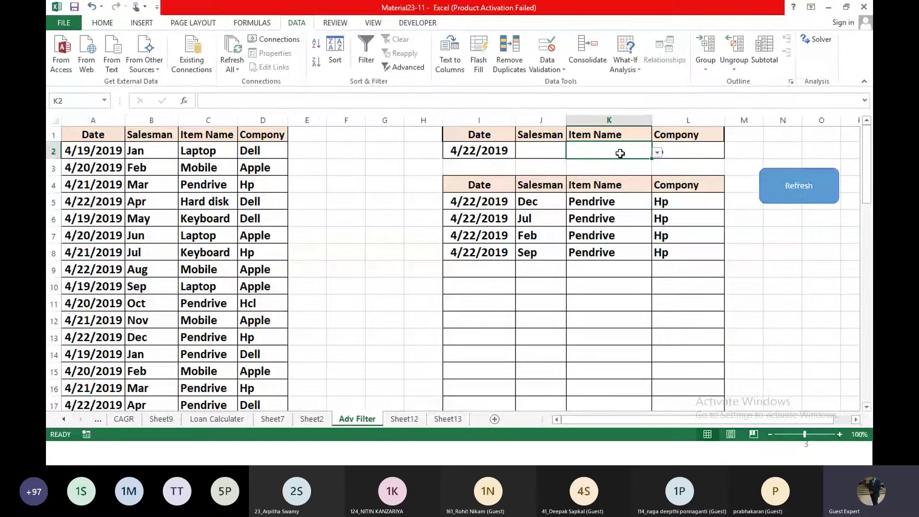
{"action": "left_click", "coordinate": [679, 151]}
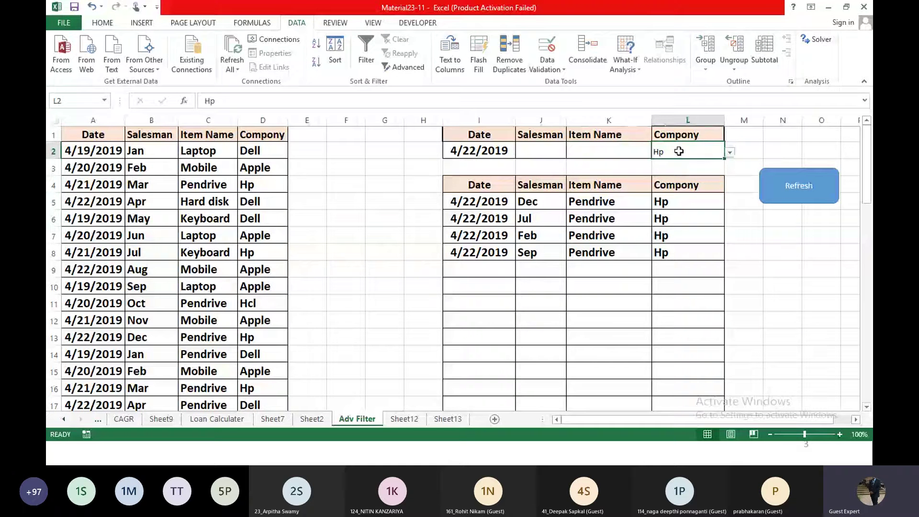
{"action": "key", "text": "Delete"}
{"action": "left_click", "coordinate": [804, 187]}
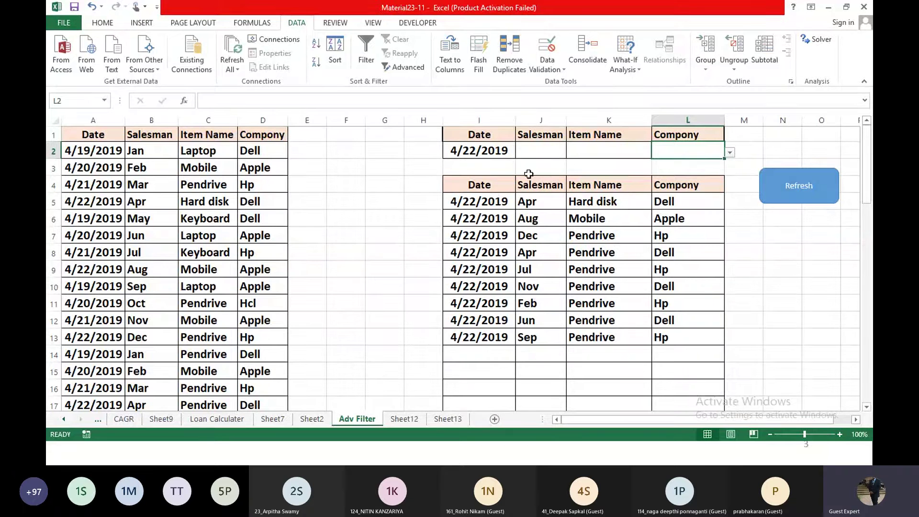
Step: Copy the Salesman column entries B2:B35 from the data table
{"action": "left_click", "coordinate": [534, 157]}
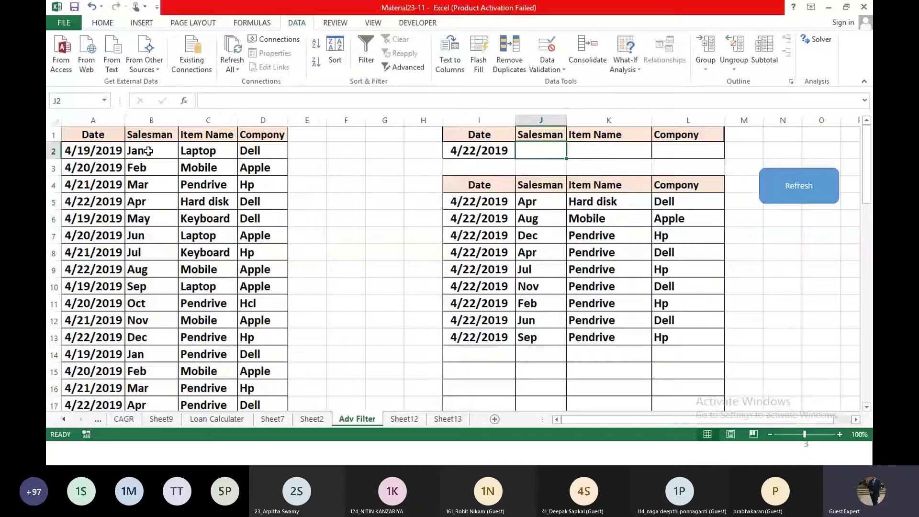
{"action": "left_click", "coordinate": [148, 151]}
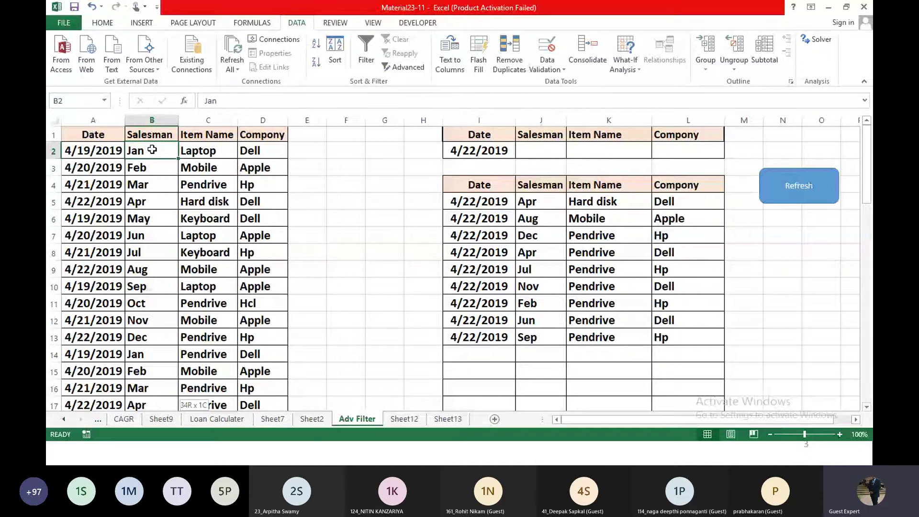
{"action": "key", "text": "ctrl+q"}
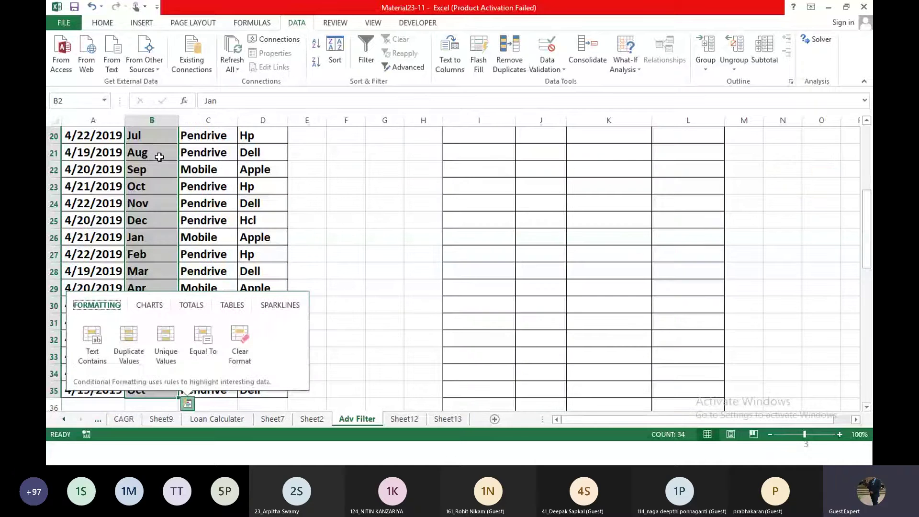
{"action": "key", "text": "Escape"}
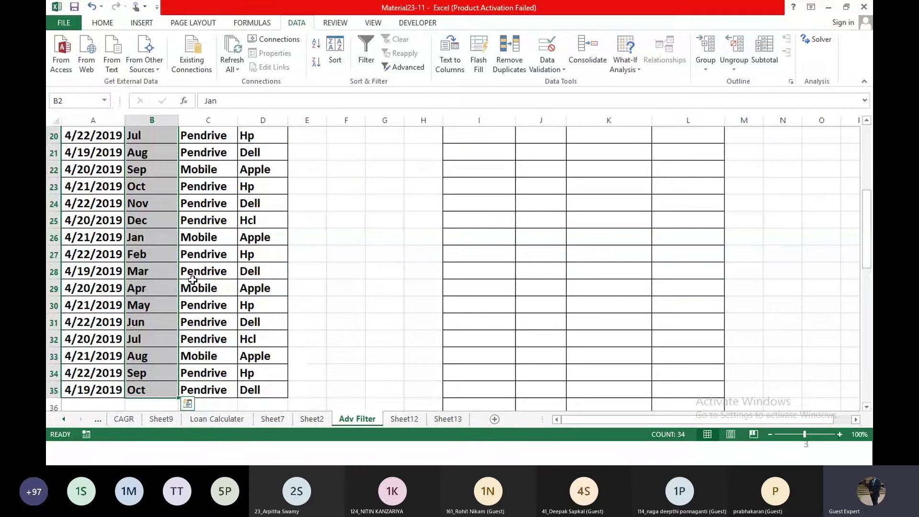
{"action": "key", "text": "ctrl+c"}
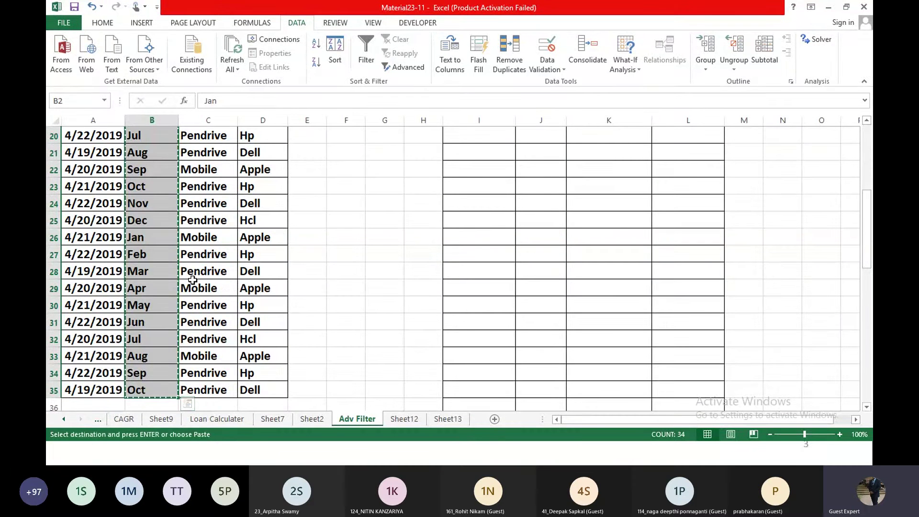
Step: Enter Jan as the Salesman criterion in J2 and refresh the filtered results
{"action": "scroll", "coordinate": [389, 314], "scroll_direction": "down", "scroll_amount": 5}
{"action": "scroll", "coordinate": [389, 313], "scroll_direction": "up", "scroll_amount": 11}
{"action": "left_click", "coordinate": [530, 154]}
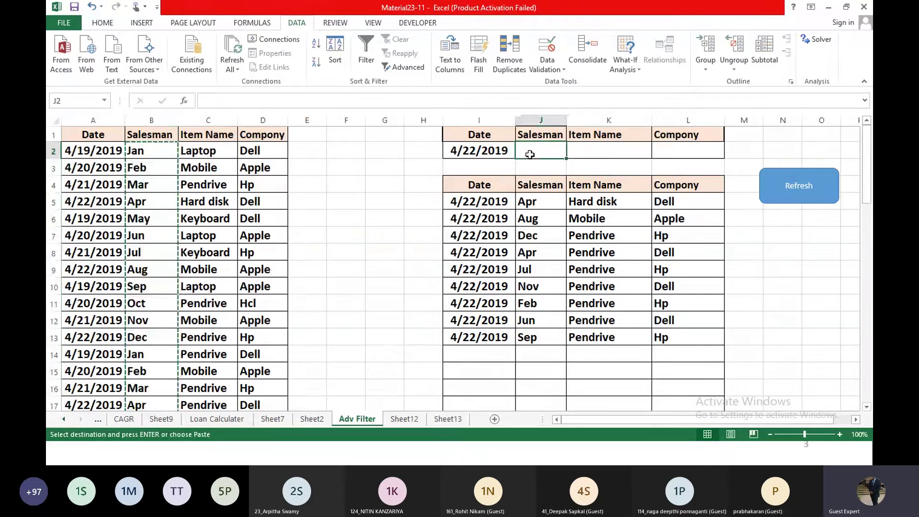
{"action": "type", "text": "Jan"}
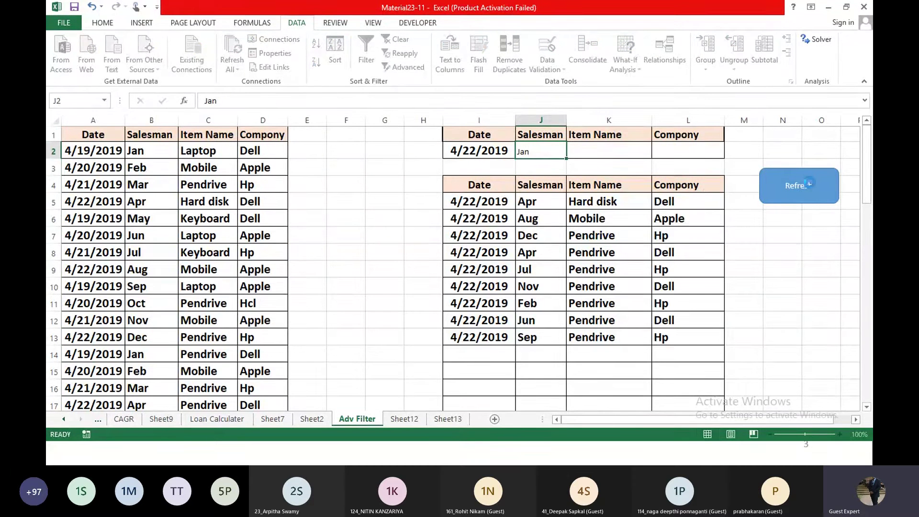
{"action": "left_click", "coordinate": [798, 187]}
Step: Clear the Date criterion in I2 and refresh the filtered results
{"action": "left_click", "coordinate": [488, 152]}
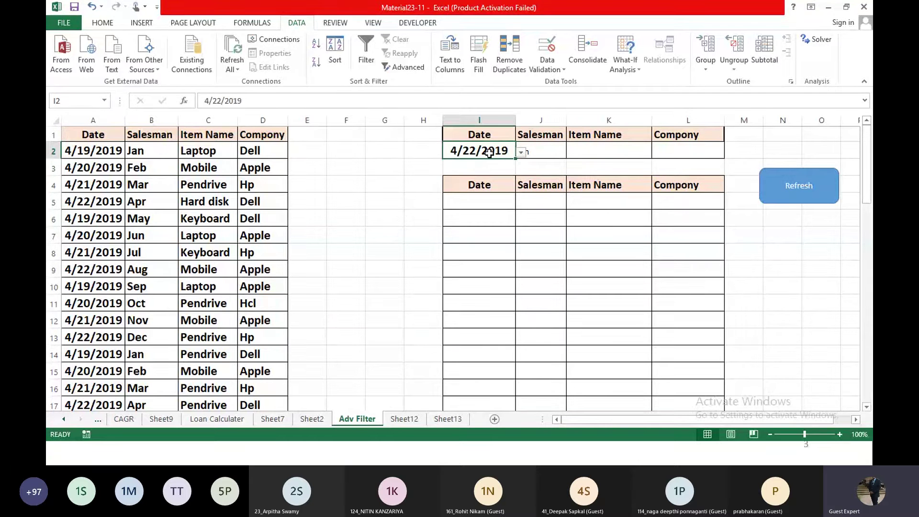
{"action": "key", "text": "Delete"}
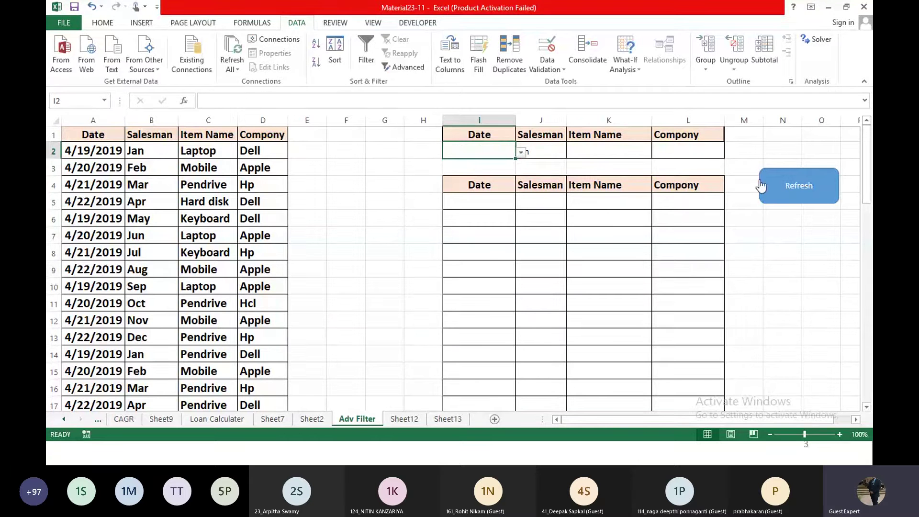
{"action": "left_click", "coordinate": [805, 190]}
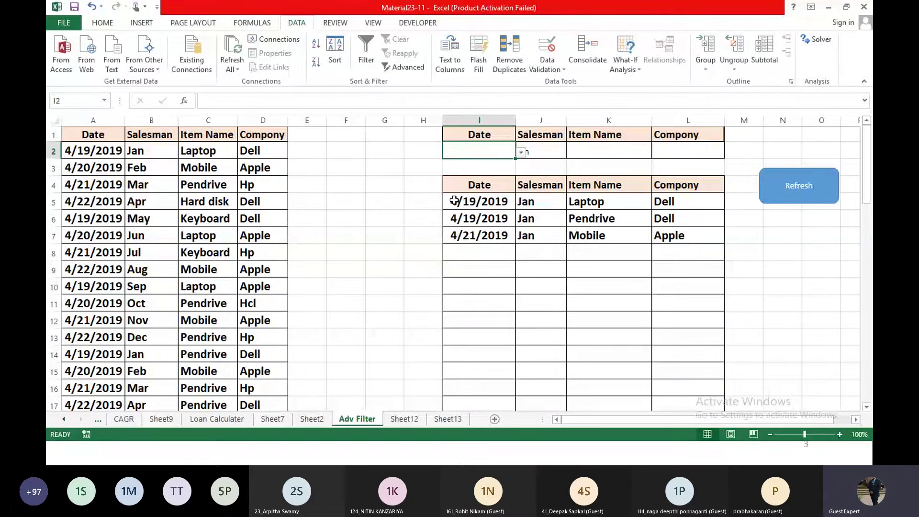
Step: Change the Salesman criterion in J2 to Feb and refresh the filtered results
{"action": "left_click", "coordinate": [545, 152]}
{"action": "type", "text": "F"}
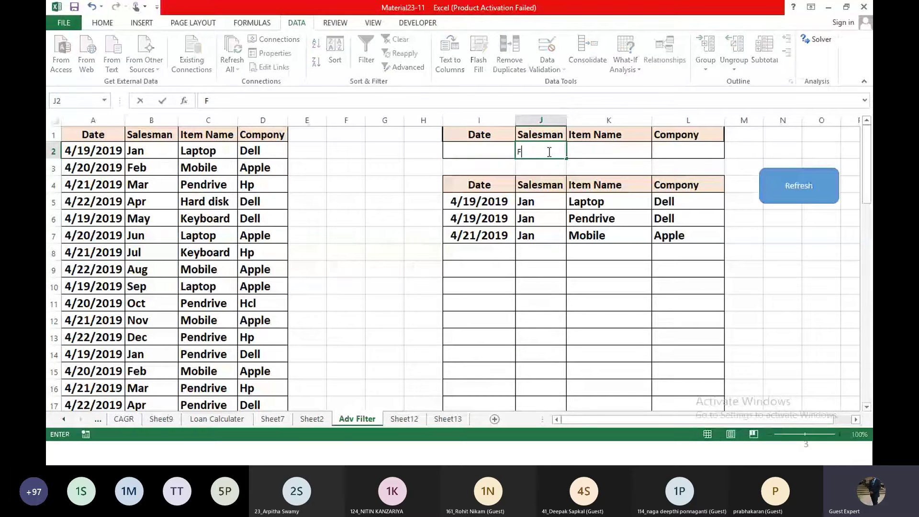
{"action": "type", "text": "eb"}
{"action": "left_click", "coordinate": [777, 189]}
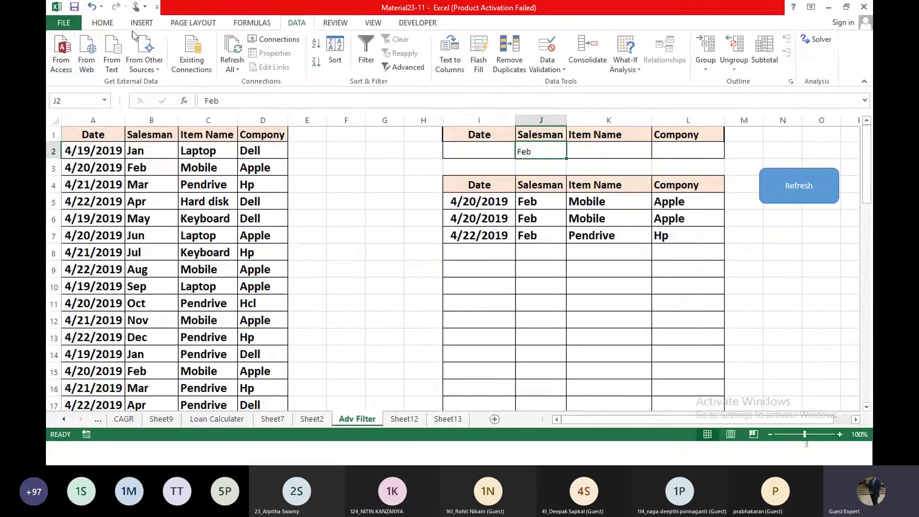
Step: Open the code of Macro3 to examine its AdvancedFilter statement, and minimize the code editor
{"action": "left_click", "coordinate": [415, 22]}
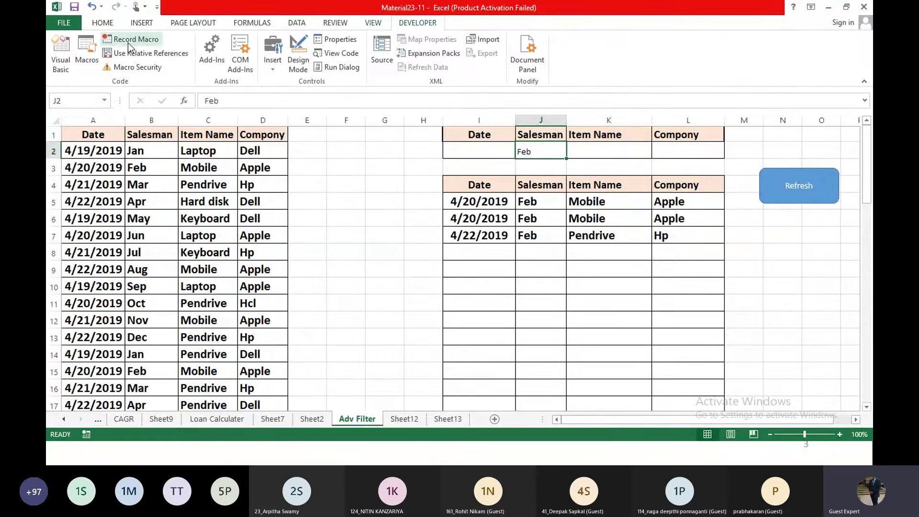
{"action": "left_click", "coordinate": [83, 65]}
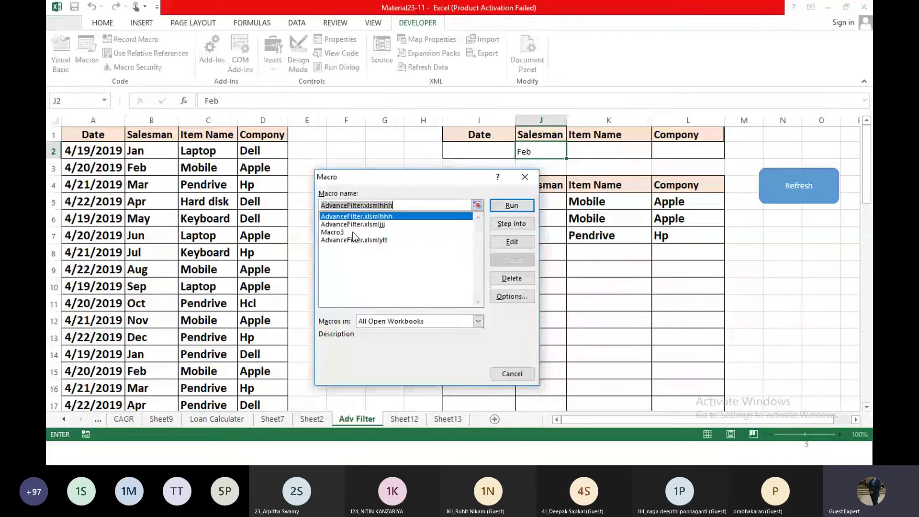
{"action": "left_click", "coordinate": [348, 232]}
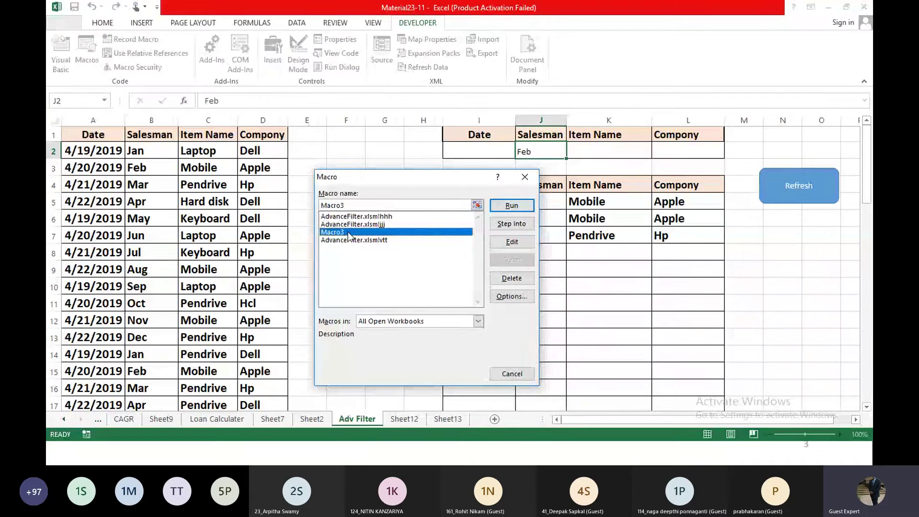
{"action": "left_click", "coordinate": [511, 241]}
{"action": "left_click", "coordinate": [236, 169]}
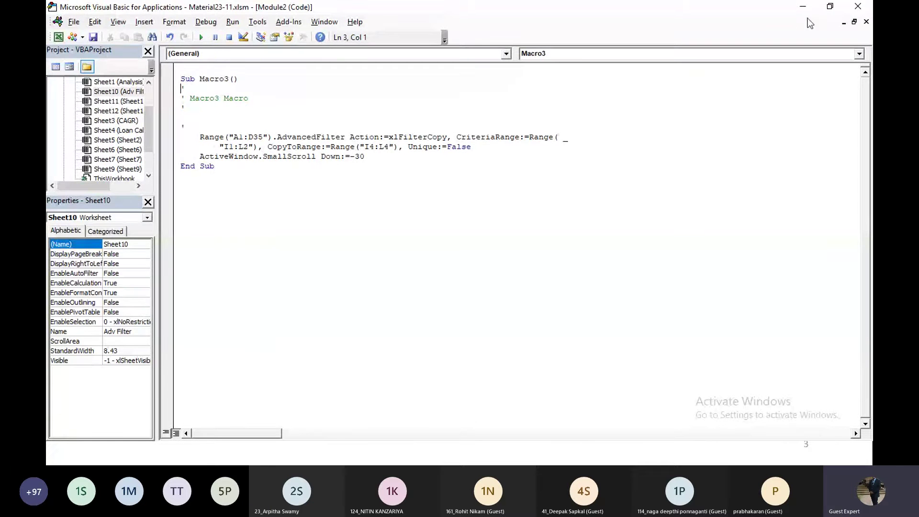
{"action": "left_click", "coordinate": [802, 6]}
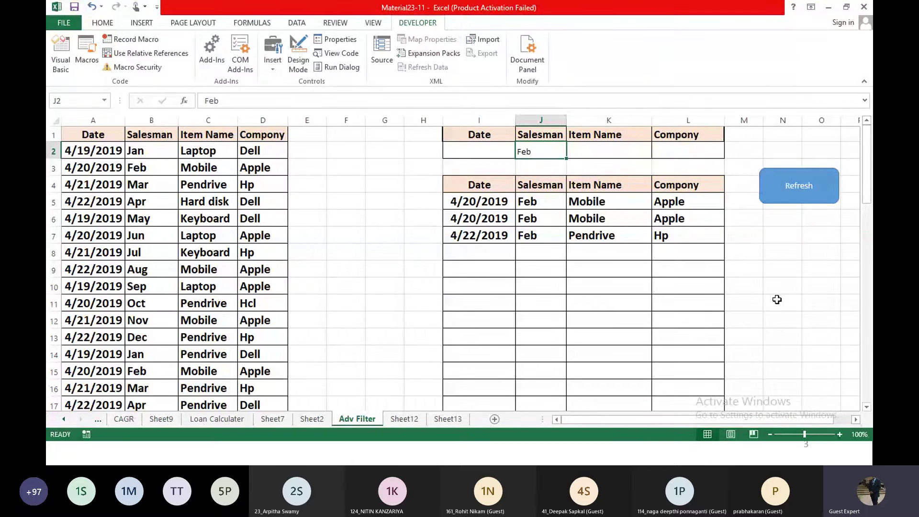
Step: Choose Mobile as the Item Name criterion in K2 and refresh the filtered results
{"action": "left_click", "coordinate": [587, 156]}
{"action": "left_click", "coordinate": [657, 152]}
{"action": "left_click", "coordinate": [613, 171]}
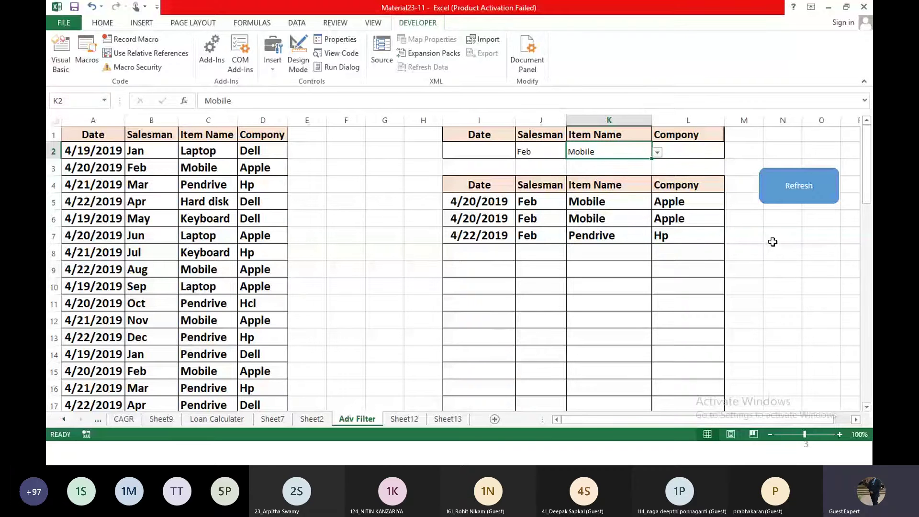
{"action": "left_click", "coordinate": [794, 198]}
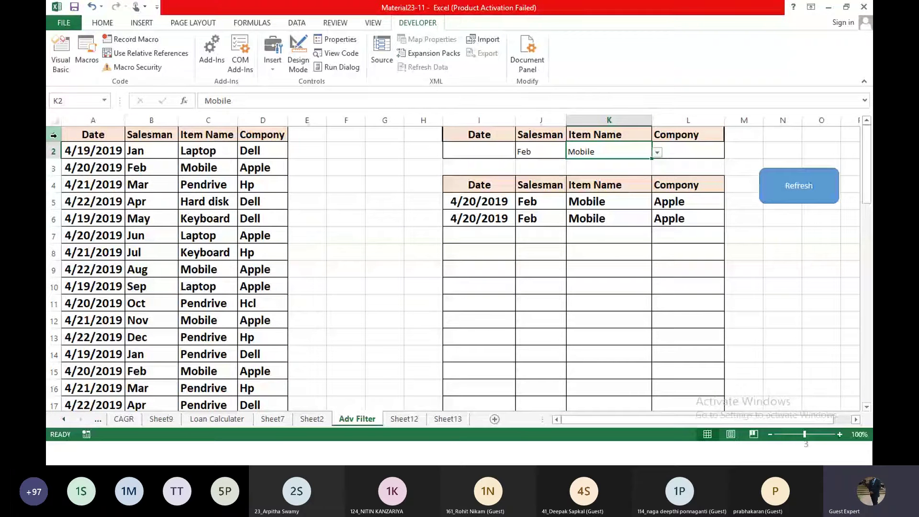
Step: Select the source data table A1:D35 to examine its extent, and deselect it
{"action": "left_click_drag", "start_coordinate": [76, 134], "coordinate": [262, 352]}
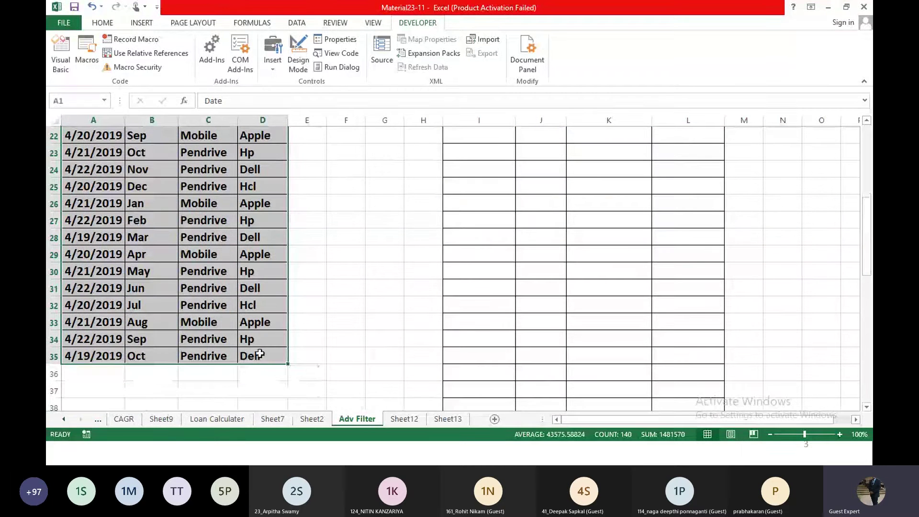
{"action": "scroll", "coordinate": [513, 326], "scroll_direction": "up", "scroll_amount": 1}
{"action": "scroll", "coordinate": [514, 327], "scroll_direction": "up", "scroll_amount": 6}
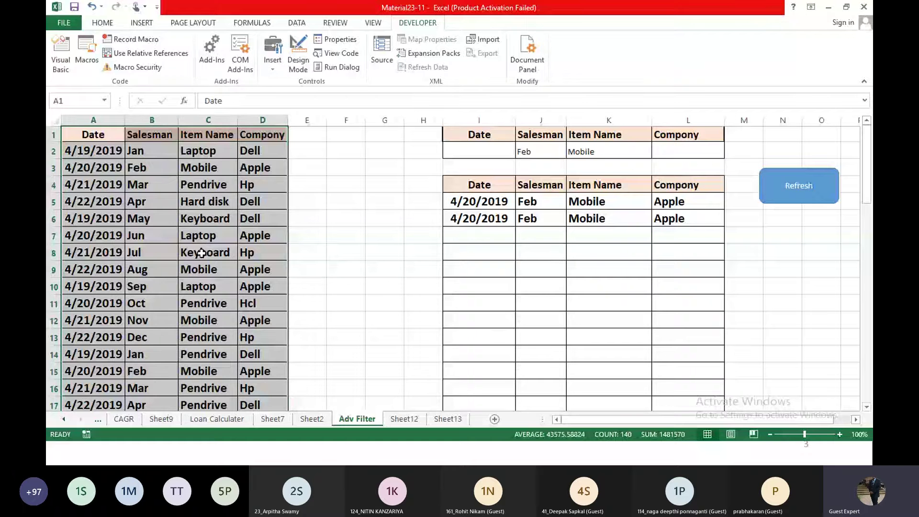
{"action": "left_click", "coordinate": [795, 285]}
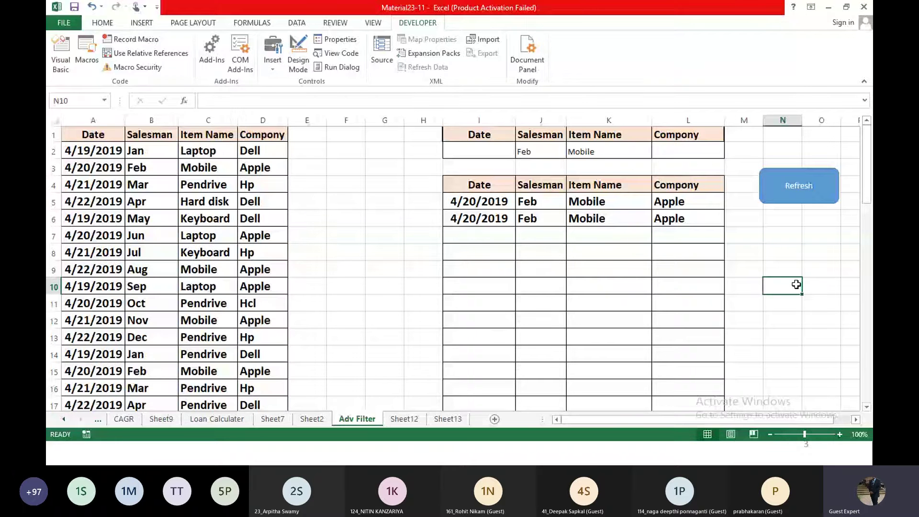
Step: Switch to the Microsoft Teams meeting and dismiss the lobby notifications
{"action": "key", "text": "alt+Tab"}
{"action": "key", "text": "alt+Tab"}
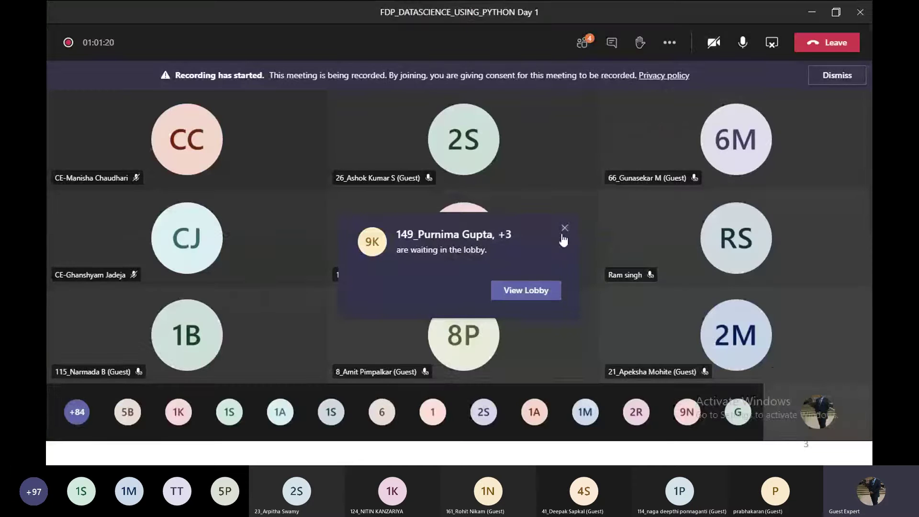
{"action": "left_click", "coordinate": [564, 228]}
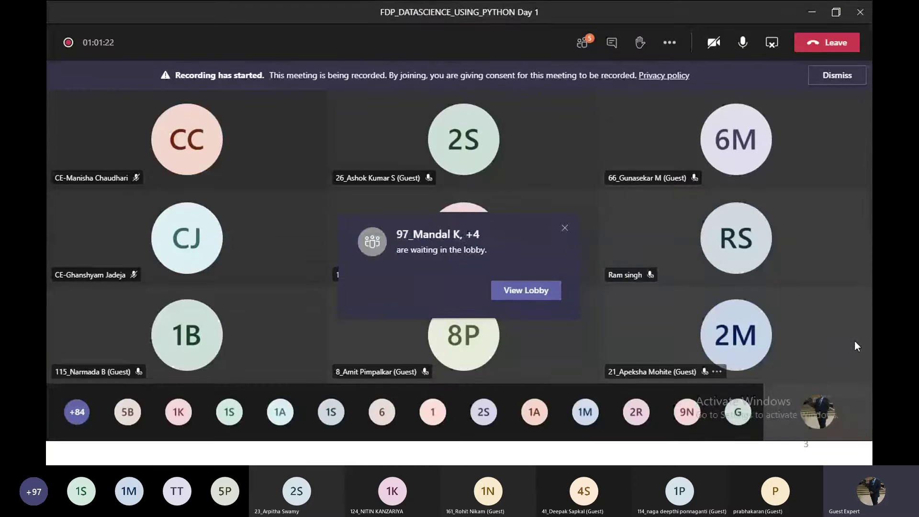
{"action": "left_click", "coordinate": [564, 229]}
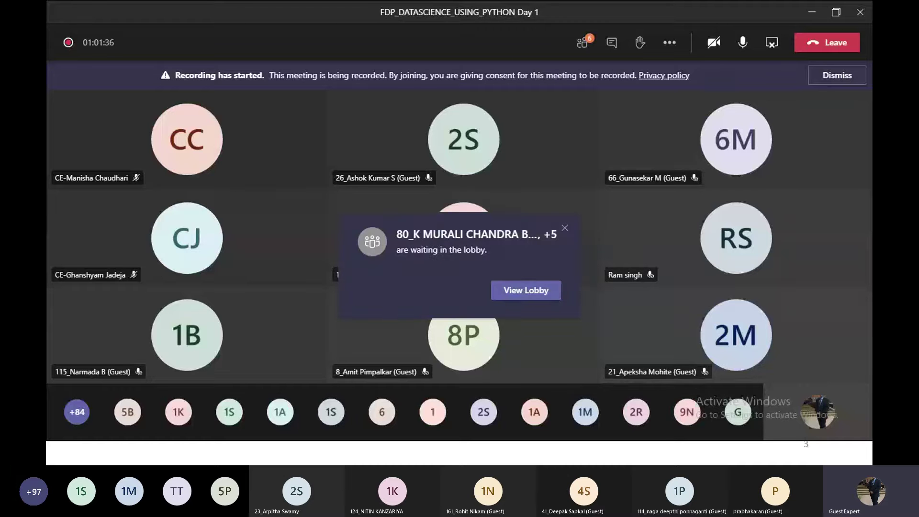
{"action": "left_click", "coordinate": [565, 227]}
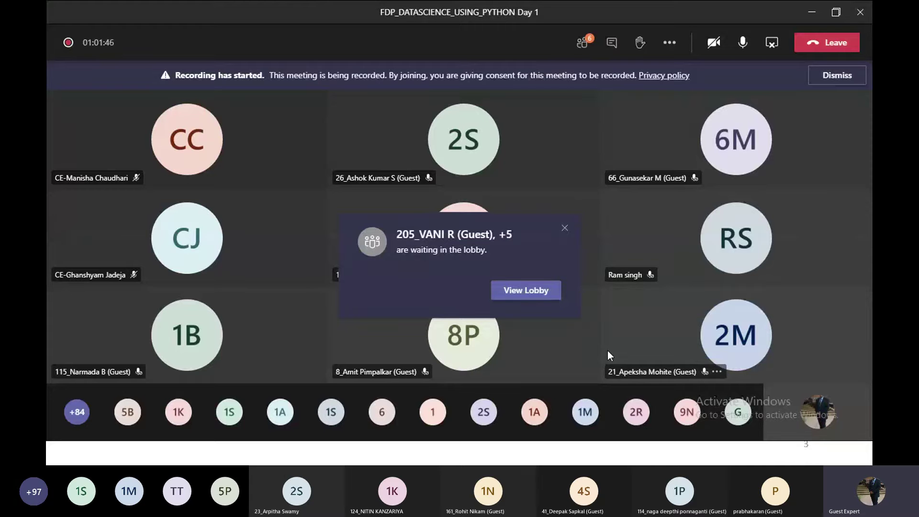
{"action": "left_click", "coordinate": [564, 228]}
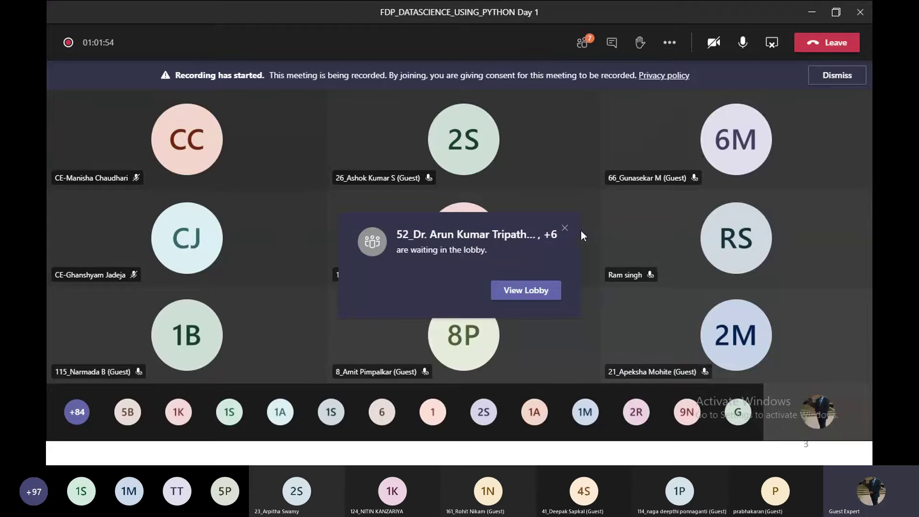
{"action": "left_click", "coordinate": [565, 228]}
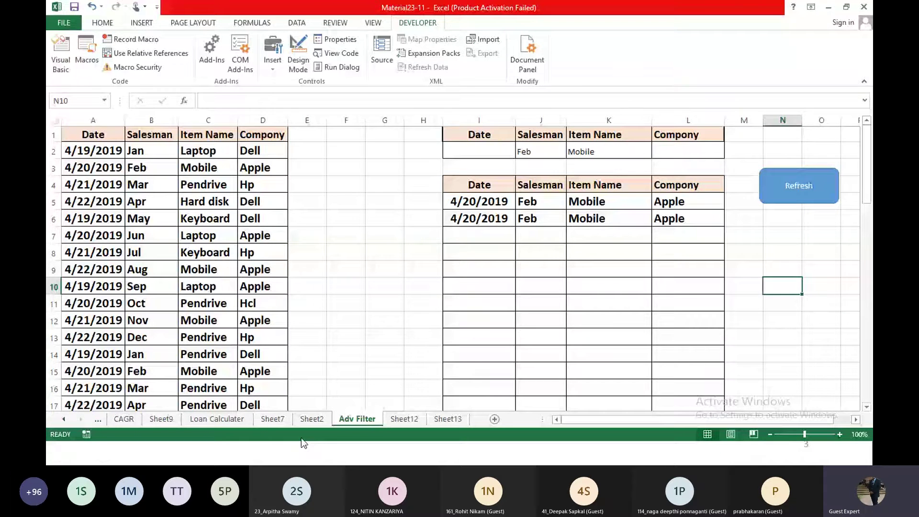
Step: Switch to the PowerPoint slide show, review the remaining topic slides through to the end, and exit on the Financial Formula slide
{"action": "key", "text": "alt+Tab"}
{"action": "key", "text": "Right"}
{"action": "key", "text": "Right"}
{"action": "key", "text": "Right"}
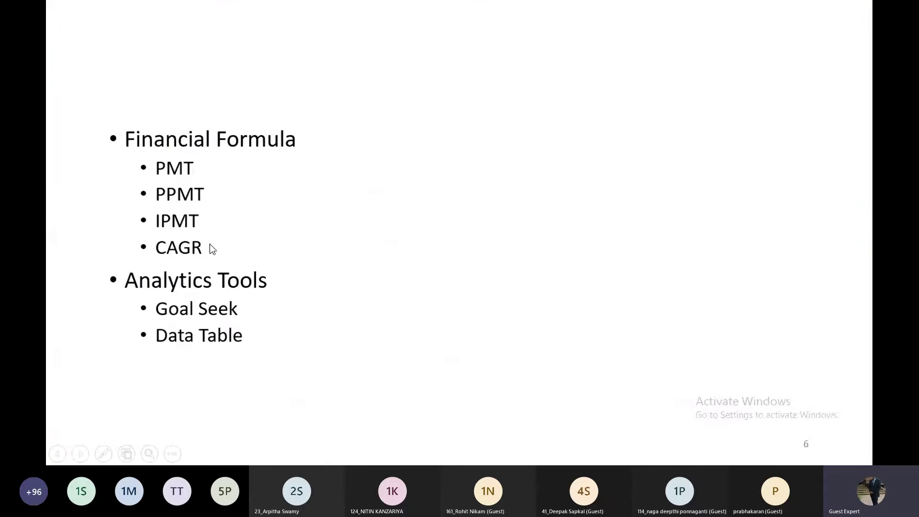
{"action": "key", "text": "Right"}
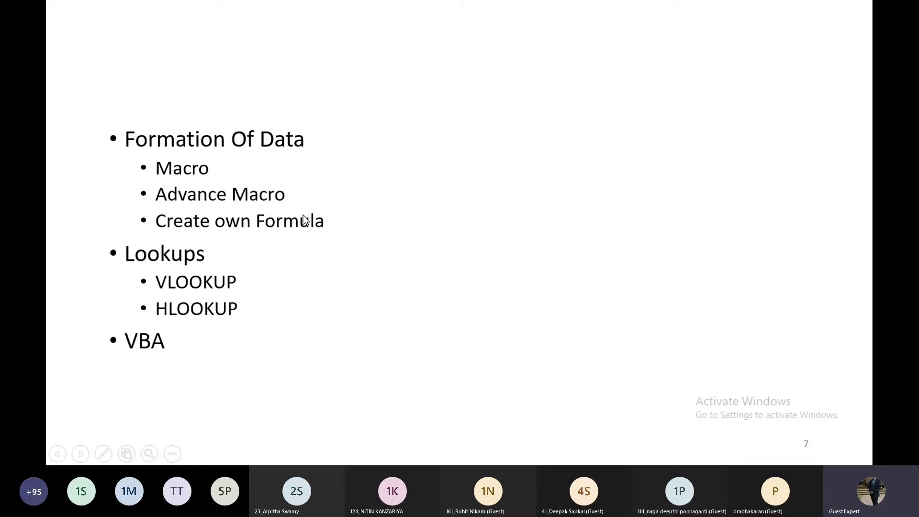
{"action": "key", "text": "Right"}
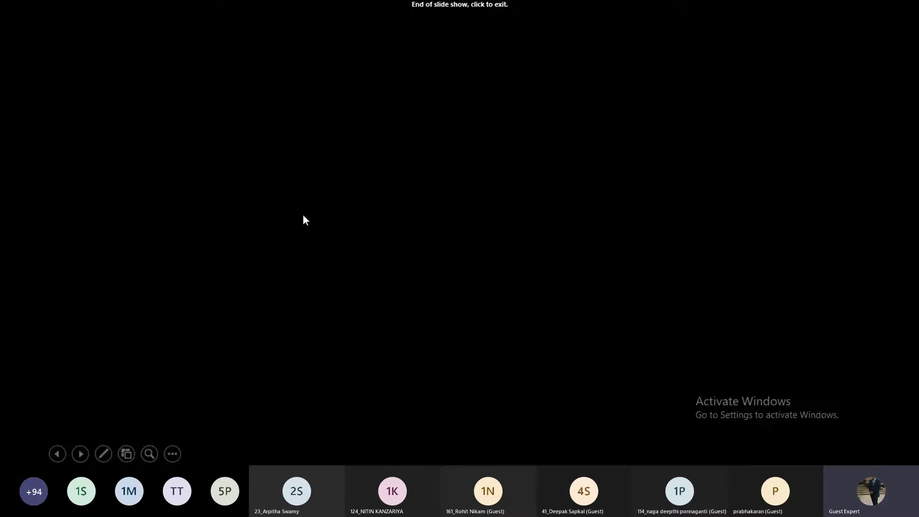
{"action": "key", "text": "Left"}
{"action": "key", "text": "Left"}
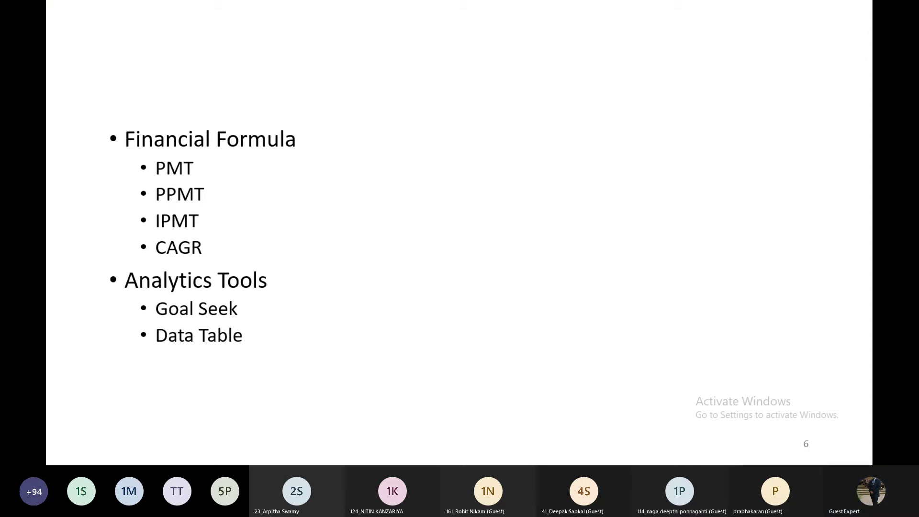
{"action": "key", "text": "Escape"}
Step: Switch to the Material23-11 workbook in Excel
{"action": "key", "text": "alt+Tab"}
{"action": "key", "text": "alt+Tab"}
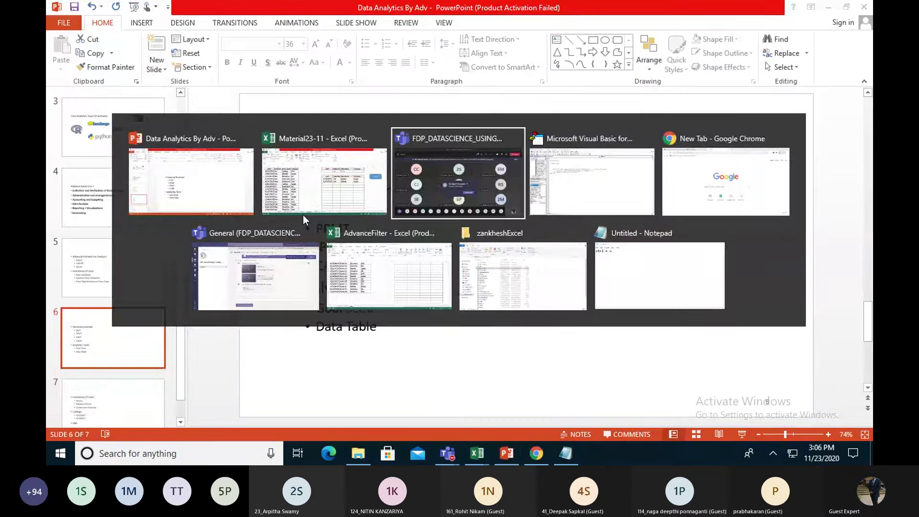
{"action": "key", "text": "alt+Tab"}
{"action": "key", "text": "alt+Tab"}
{"action": "key", "text": "alt+Tab"}
{"action": "key", "text": "alt+Tab"}
{"action": "key", "text": "alt+Tab"}
{"action": "key", "text": "alt+Tab"}
{"action": "key", "text": "alt+Tab"}
{"action": "key", "text": "alt+Tab"}
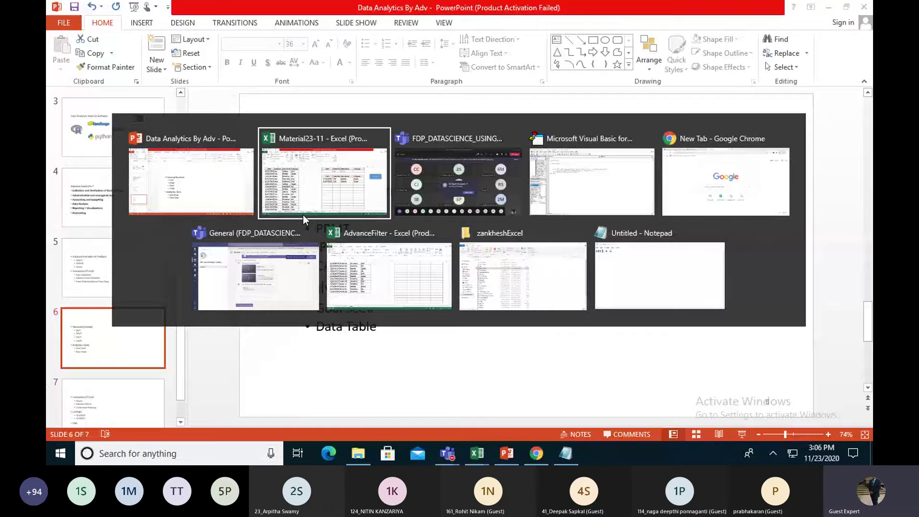
{"action": "left_click", "coordinate": [303, 214]}
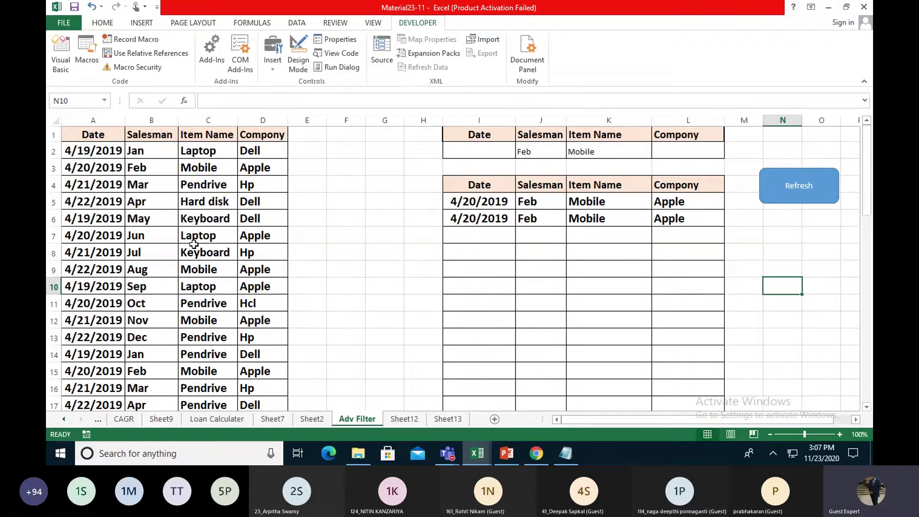
Step: Open the Analysis sheet, look through its employee salary table and select the No header in A1
{"action": "left_click", "coordinate": [63, 420]}
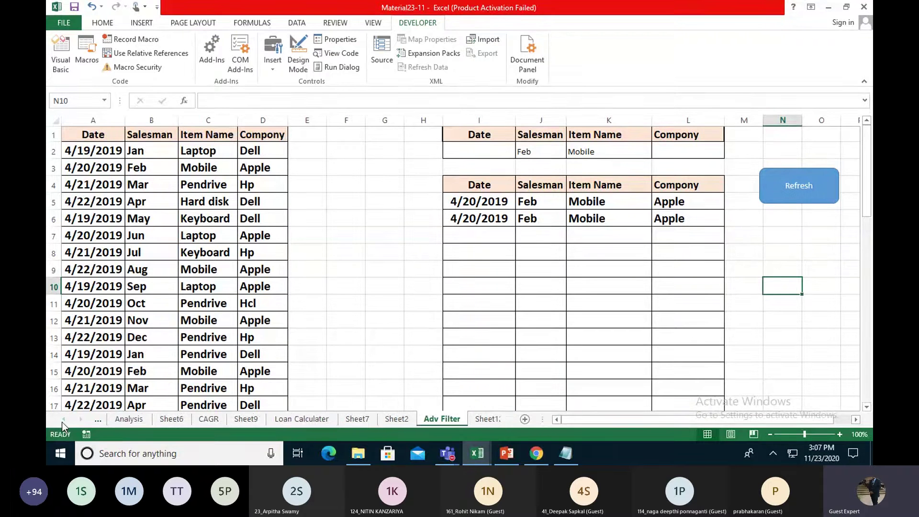
{"action": "left_click", "coordinate": [62, 420]}
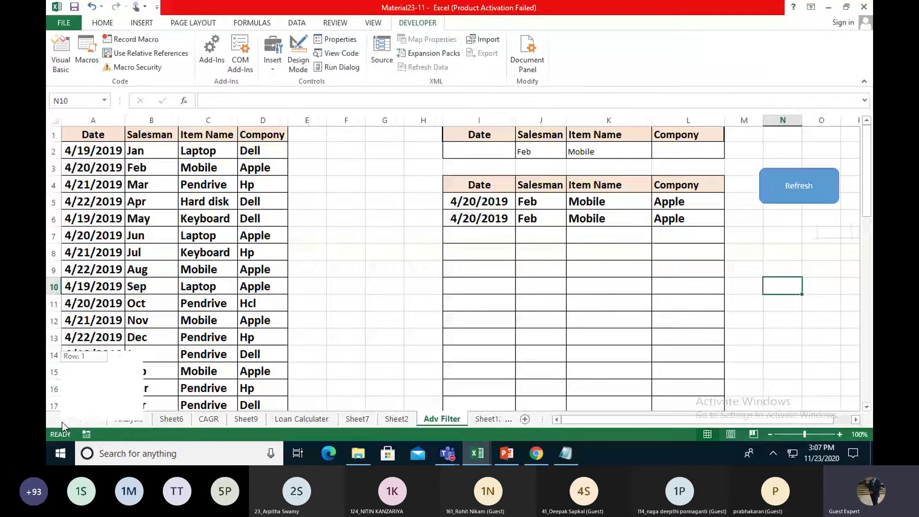
{"action": "left_click", "coordinate": [120, 424]}
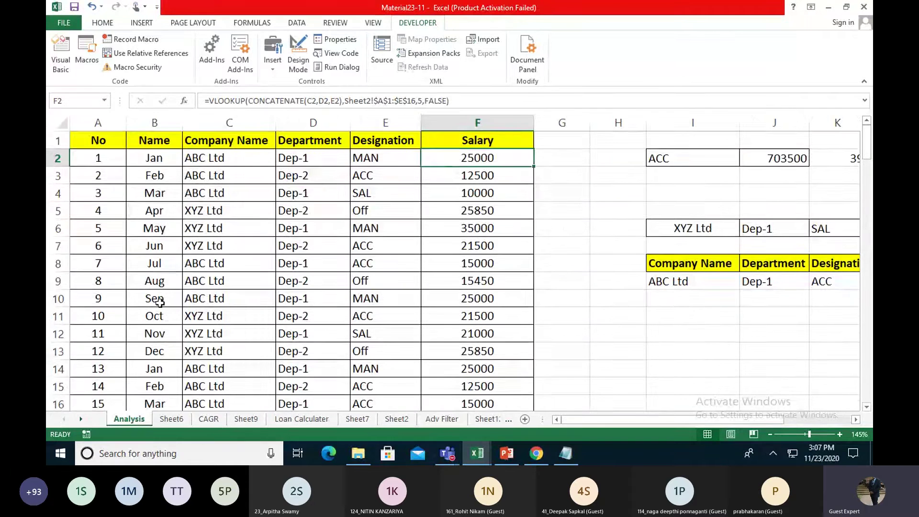
{"action": "scroll", "coordinate": [159, 303], "scroll_direction": "down", "scroll_amount": 5}
{"action": "scroll", "coordinate": [160, 303], "scroll_direction": "up", "scroll_amount": 5}
{"action": "scroll", "coordinate": [159, 302], "scroll_direction": "down", "scroll_amount": 4}
{"action": "scroll", "coordinate": [158, 296], "scroll_direction": "up", "scroll_amount": 5}
{"action": "left_click", "coordinate": [110, 142]}
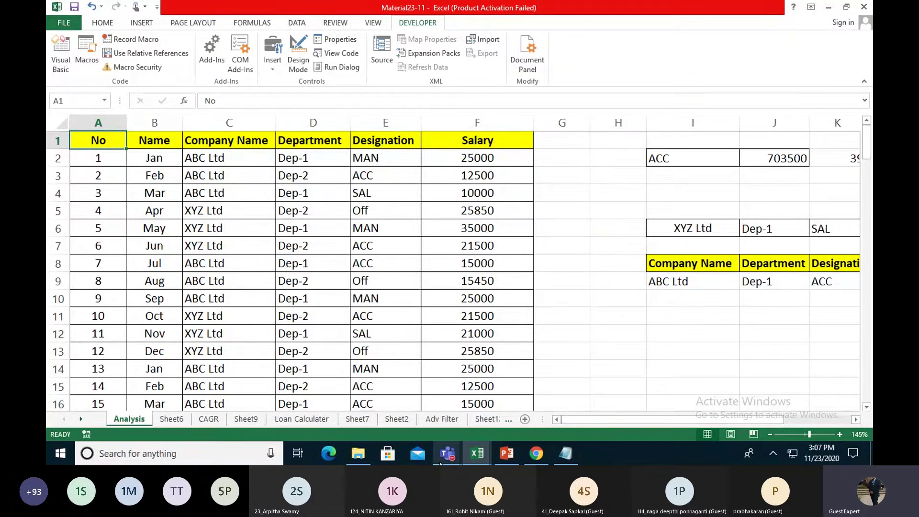
Step: Switch to the Microsoft Teams meeting window
{"action": "mouse_move", "coordinate": [440, 464]}
{"action": "left_click", "coordinate": [487, 411]}
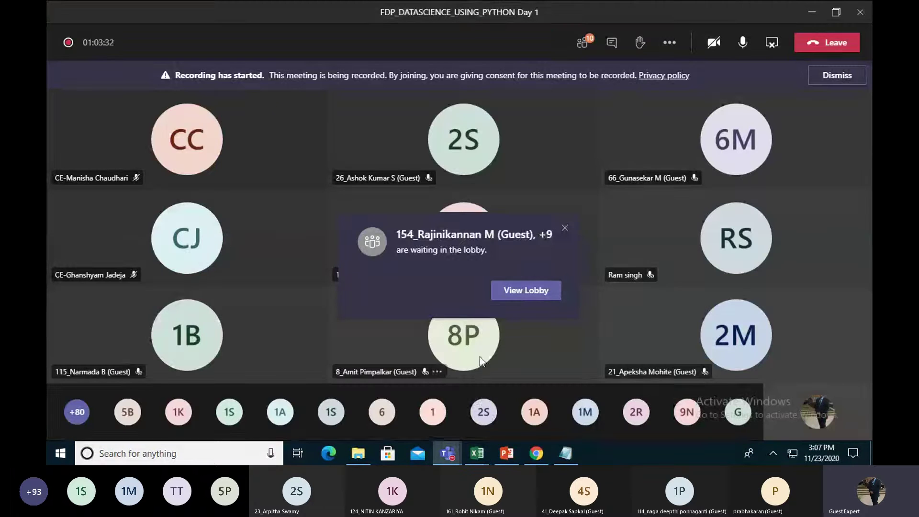
Step: Dismiss the lobby notifications in the Teams meeting and switch back to the Material23-11 workbook in Excel
{"action": "left_click", "coordinate": [565, 228]}
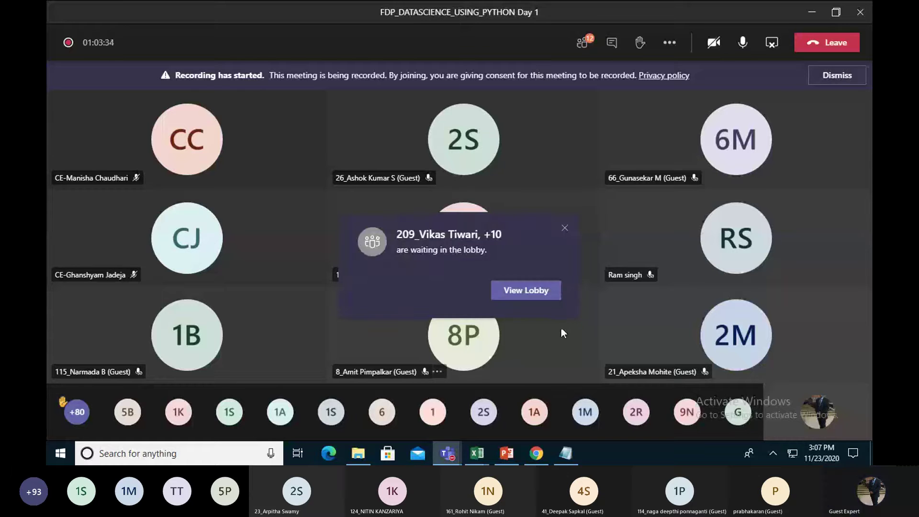
{"action": "left_click", "coordinate": [565, 228]}
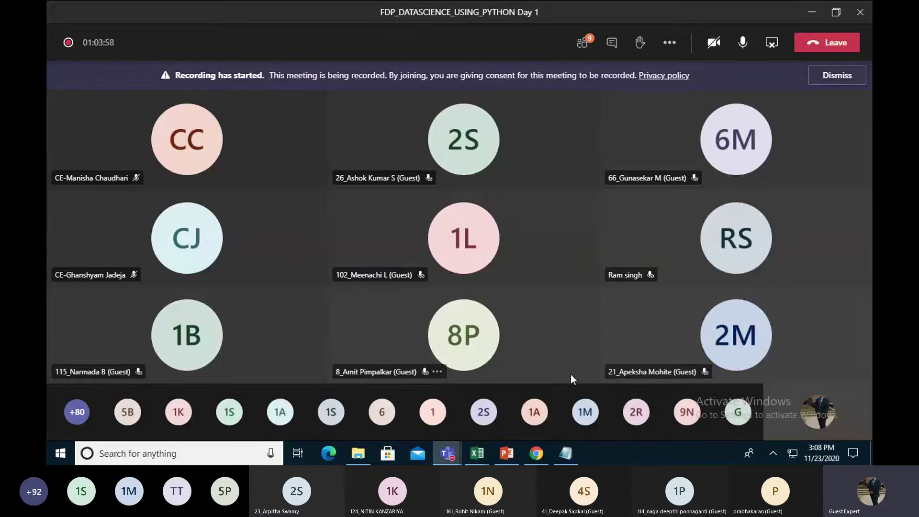
{"action": "key", "text": "alt+Tab"}
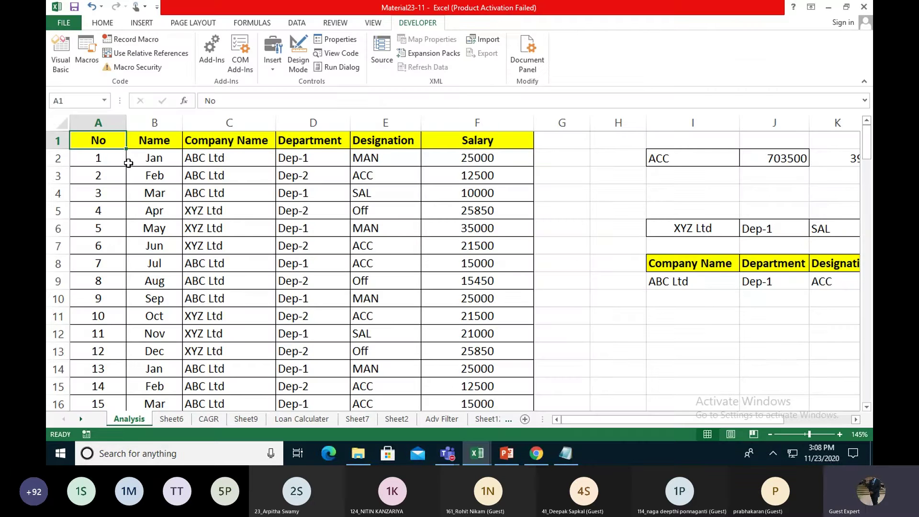
Step: Select the employee salary table on the Analysis sheet from the headers through No 50 (A1:F51) and copy it
{"action": "key", "text": "shift+Right"}
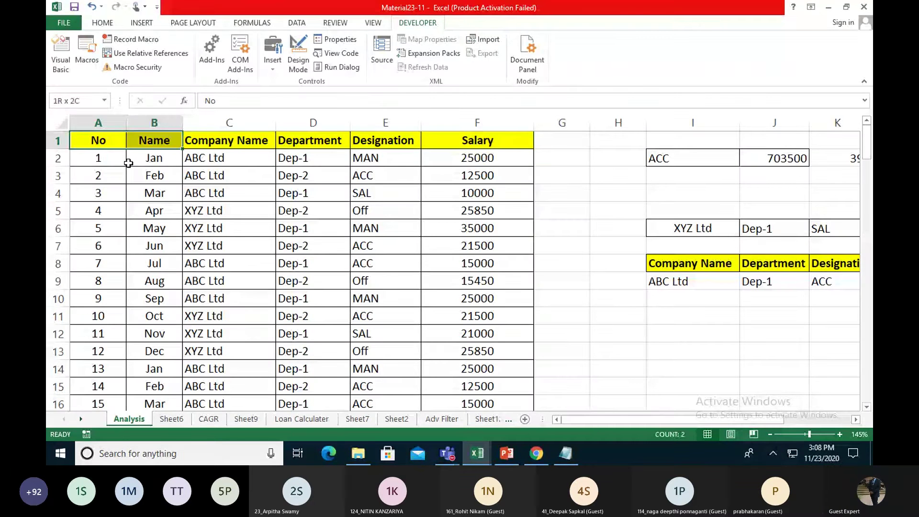
{"action": "key", "text": "ctrl+shift+Right"}
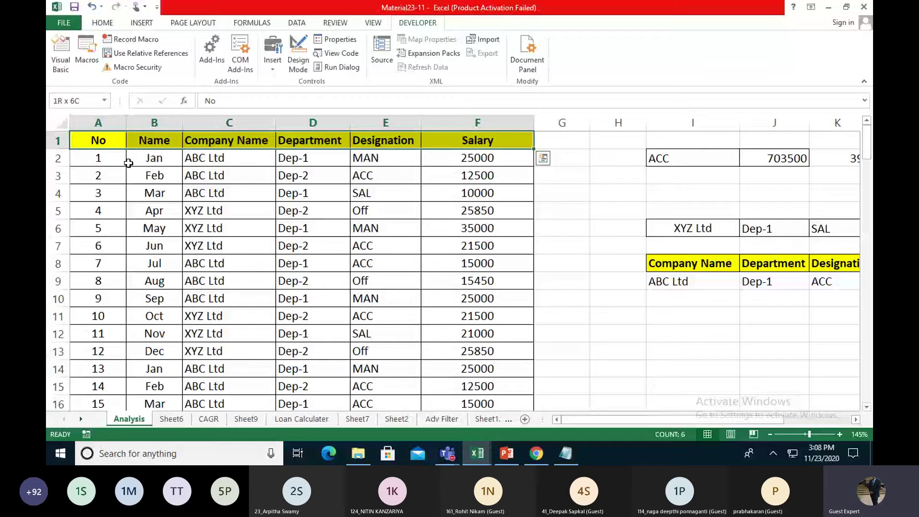
{"action": "key", "text": "shift+Down"}
{"action": "key", "text": "shift+Down"}
{"action": "key", "text": "shift+Down"}
{"action": "key", "text": "shift+Down"}
{"action": "key", "text": "shift+Down"}
{"action": "key", "text": "shift+Down"}
{"action": "key", "text": "shift+Down"}
{"action": "key", "text": "shift+Down"}
{"action": "key", "text": "shift+Down"}
{"action": "key", "text": "shift+Down"}
{"action": "key", "text": "shift+Down"}
{"action": "key", "text": "shift+Down"}
{"action": "key", "text": "shift+Down"}
{"action": "key", "text": "shift+Down"}
{"action": "key", "text": "shift+Down"}
{"action": "key", "text": "shift+Down"}
{"action": "key", "text": "shift+Down"}
{"action": "key", "text": "shift+Down"}
{"action": "key", "text": "shift+Down"}
{"action": "key", "text": "shift+Down"}
{"action": "key", "text": "shift+Down"}
{"action": "key", "text": "shift+Down"}
{"action": "key", "text": "shift+Down"}
{"action": "key", "text": "shift+Down"}
{"action": "key", "text": "shift+Down"}
{"action": "key", "text": "shift+Down"}
{"action": "key", "text": "shift+Down"}
{"action": "key", "text": "shift+Down"}
{"action": "key", "text": "shift+Down"}
{"action": "key", "text": "shift+Down"}
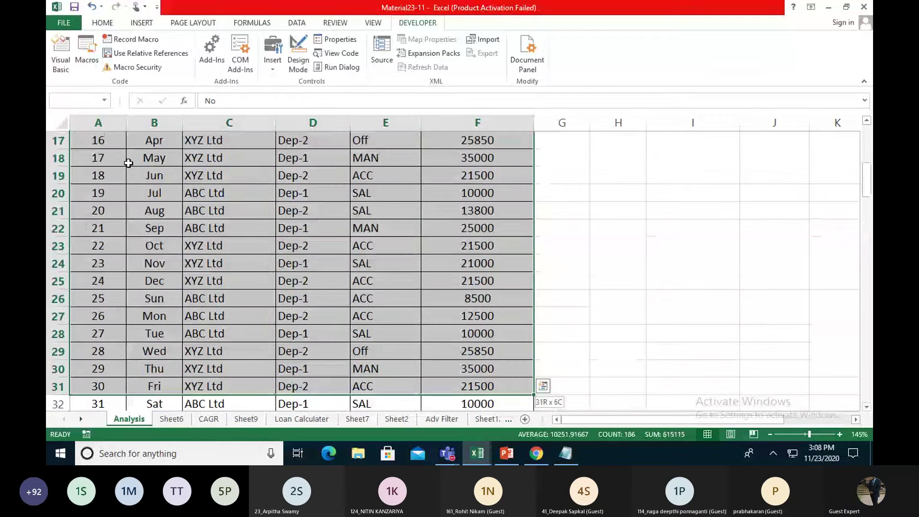
{"action": "key", "text": "shift+Down"}
{"action": "key", "text": "shift+Down"}
{"action": "key", "text": "shift+Down"}
{"action": "key", "text": "shift+Down"}
{"action": "key", "text": "shift+Down"}
{"action": "key", "text": "shift+Down"}
{"action": "key", "text": "shift+Down"}
{"action": "key", "text": "shift+Down"}
{"action": "key", "text": "shift+Down"}
{"action": "key", "text": "shift+Down"}
{"action": "key", "text": "shift+Down"}
{"action": "key", "text": "shift+Down"}
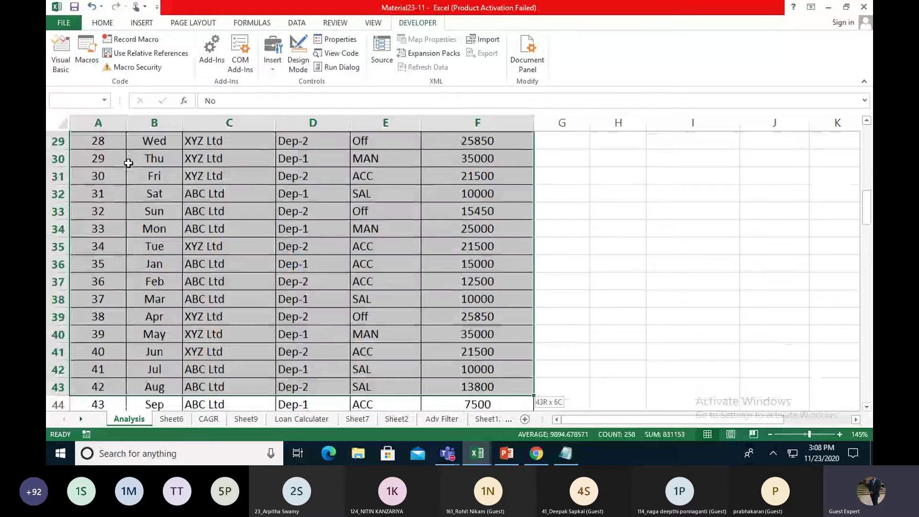
{"action": "key", "text": "shift+Down"}
{"action": "key", "text": "shift+Down"}
{"action": "key", "text": "shift+Down"}
{"action": "key", "text": "shift+Down"}
{"action": "key", "text": "shift+Down"}
{"action": "key", "text": "shift+Down"}
{"action": "key", "text": "shift+Down"}
{"action": "key", "text": "shift+Down"}
{"action": "key", "text": "shift+Down"}
{"action": "key", "text": "shift+Down"}
{"action": "key", "text": "shift+Down"}
{"action": "key", "text": "shift+Down"}
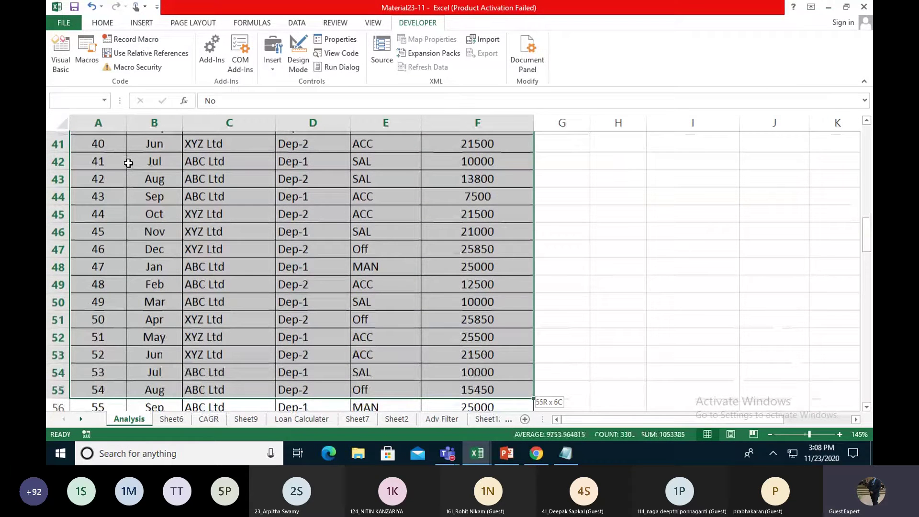
{"action": "key", "text": "shift+Down"}
{"action": "key", "text": "shift+Down"}
{"action": "key", "text": "shift+Down"}
{"action": "key", "text": "shift+Down"}
{"action": "key", "text": "shift+Down"}
{"action": "key", "text": "shift+Down"}
{"action": "key", "text": "shift+Down"}
{"action": "key", "text": "shift+Down"}
{"action": "key", "text": "shift+Down"}
{"action": "key", "text": "shift+Down"}
{"action": "key", "text": "shift+Up"}
{"action": "key", "text": "shift+Up"}
{"action": "key", "text": "shift+Up"}
{"action": "key", "text": "shift+Up"}
{"action": "key", "text": "shift+Up"}
{"action": "key", "text": "shift+Up"}
{"action": "key", "text": "shift+Up"}
{"action": "key", "text": "shift+Up"}
{"action": "key", "text": "shift+Up"}
{"action": "key", "text": "shift+Up"}
{"action": "key", "text": "shift+Up"}
{"action": "key", "text": "shift+Up"}
{"action": "key", "text": "shift+Up"}
{"action": "key", "text": "shift+Up"}
{"action": "key", "text": "shift+Up"}
{"action": "key", "text": "shift+Up"}
{"action": "key", "text": "shift+Up"}
{"action": "key", "text": "shift+Up"}
{"action": "key", "text": "shift+Up"}
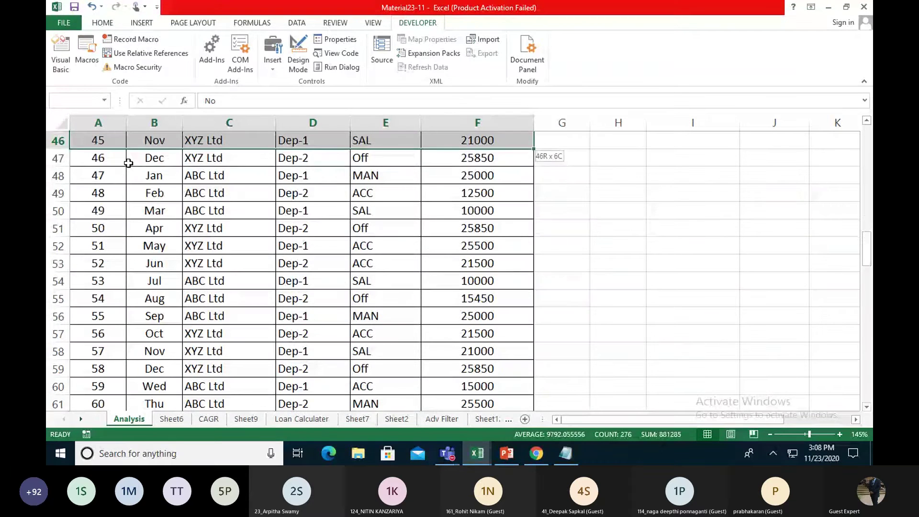
{"action": "key", "text": "shift+Down"}
{"action": "key", "text": "shift+Down"}
{"action": "key", "text": "shift+Down"}
{"action": "key", "text": "shift+Down"}
{"action": "key", "text": "shift+Down"}
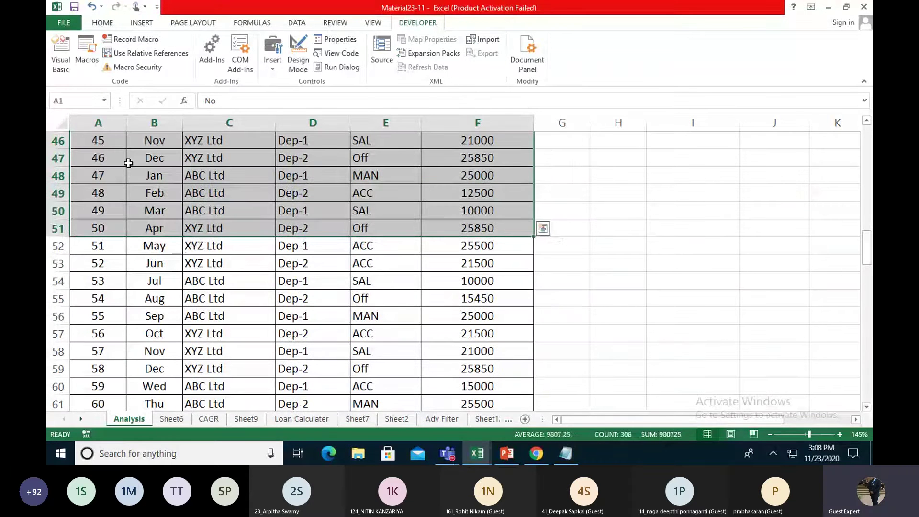
{"action": "key", "text": "ctrl+c"}
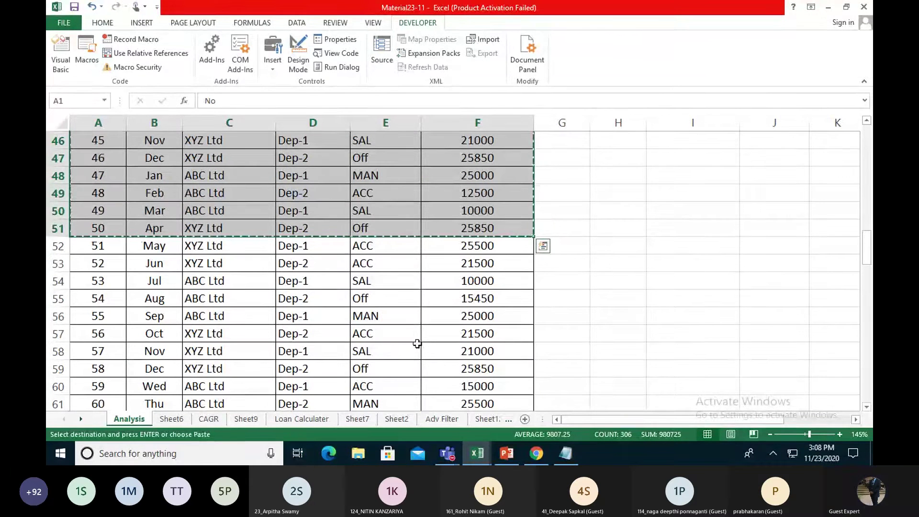
Step: Add a new worksheet and paste the copied salary table into it as values starting at A1
{"action": "left_click", "coordinate": [524, 420]}
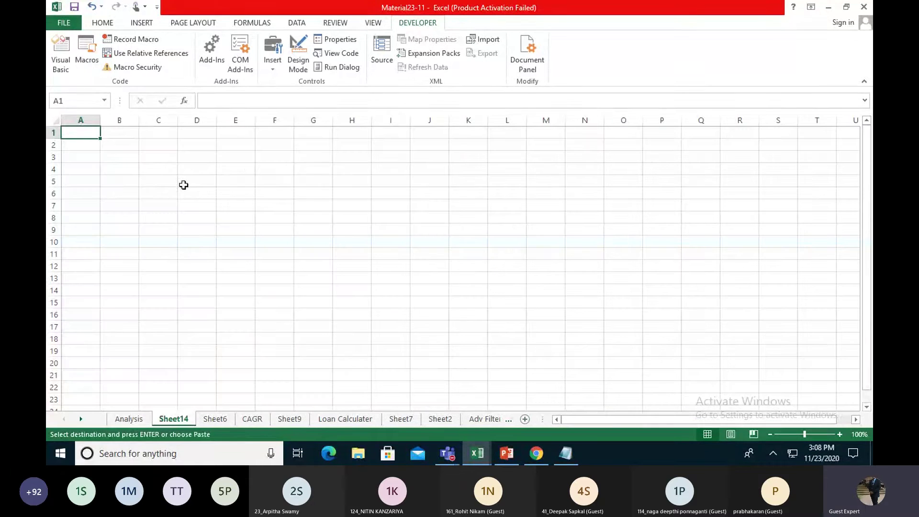
{"action": "right_click", "coordinate": [86, 132]}
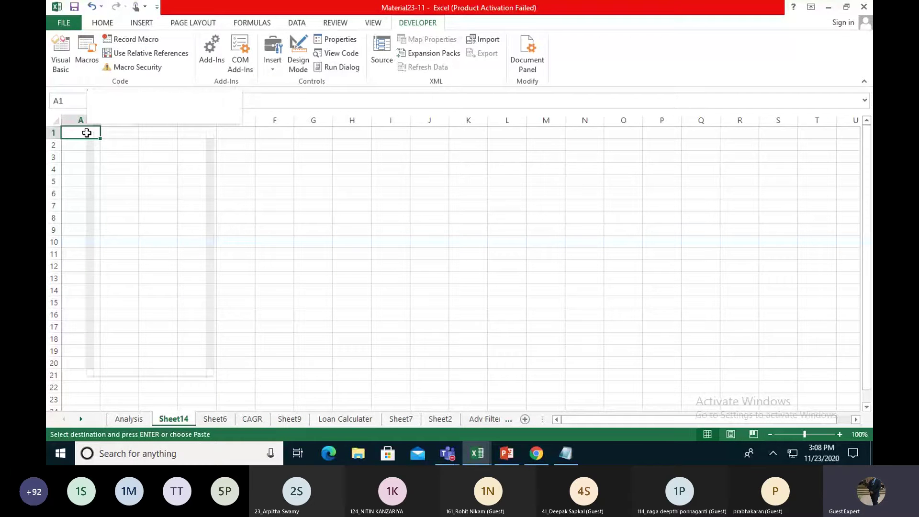
{"action": "key", "text": "ctrl+v"}
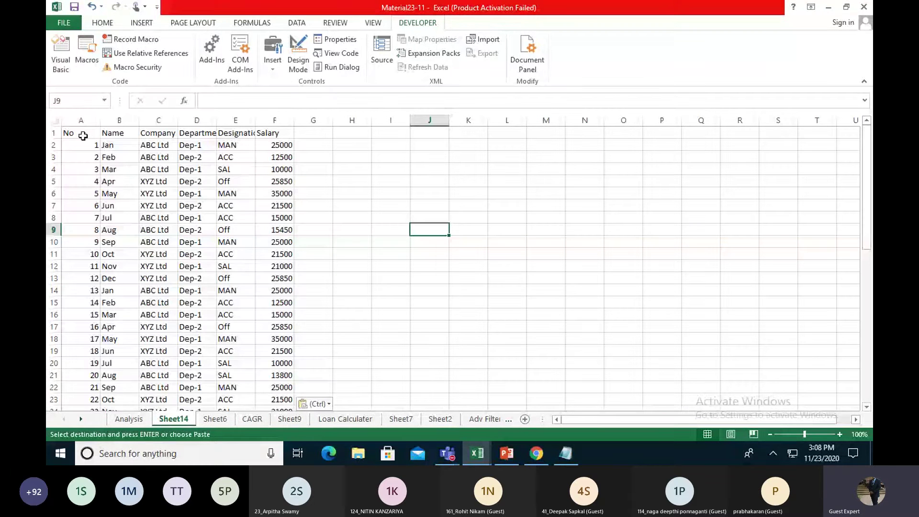
Step: Fill the header cells A1:F1 of the pasted table with yellow
{"action": "left_click_drag", "start_coordinate": [83, 136], "coordinate": [277, 139]}
{"action": "key", "text": "ctrl"}
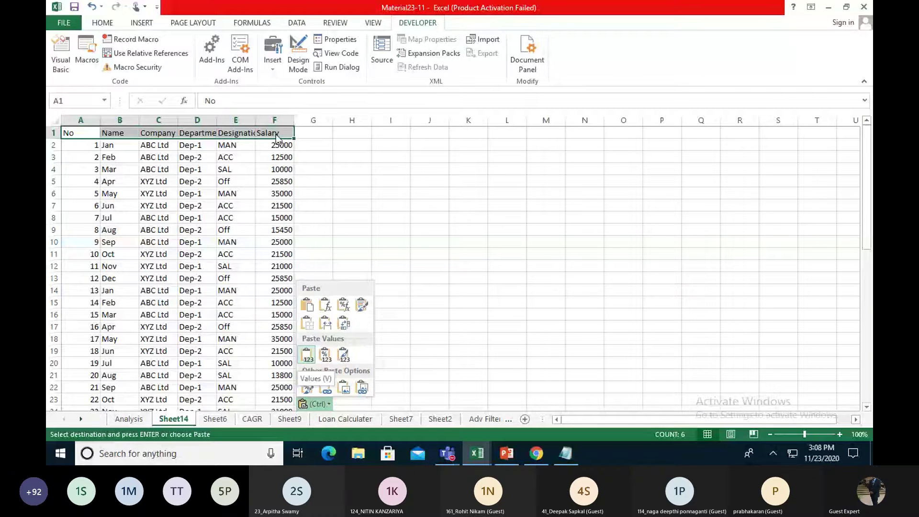
{"action": "left_click", "coordinate": [103, 25]}
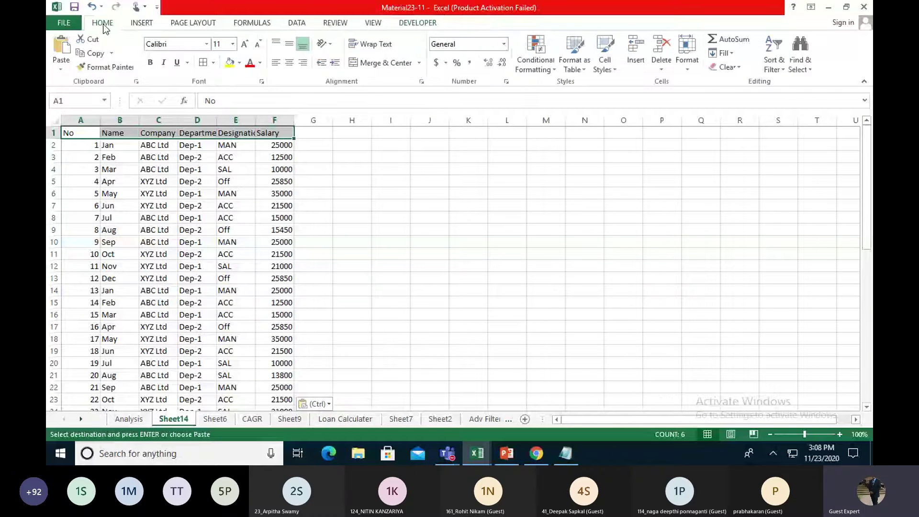
{"action": "left_click", "coordinate": [230, 62]}
{"action": "left_click_drag", "start_coordinate": [429, 218], "coordinate": [428, 206]}
Step: Apply all borders to the whole pasted table, A1:F51
{"action": "left_click_drag", "start_coordinate": [89, 132], "coordinate": [280, 143]}
{"action": "key", "text": "ctrl+shift+Down"}
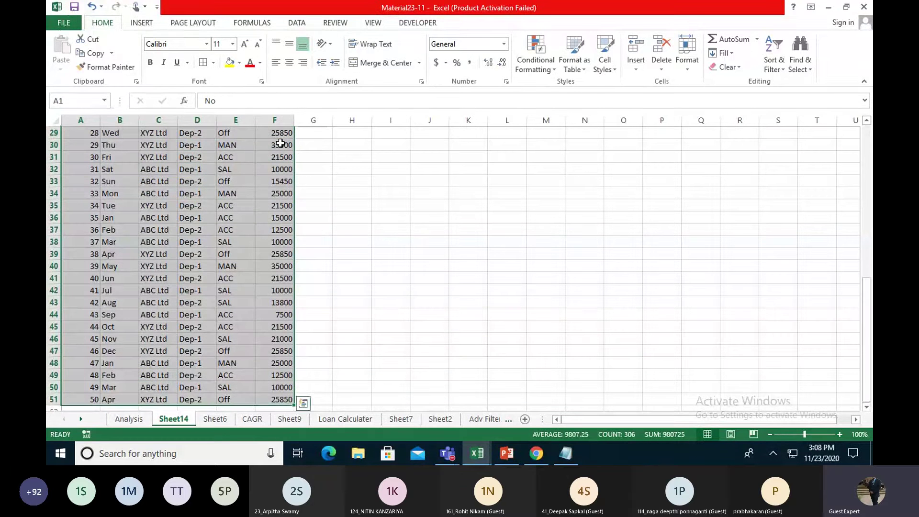
{"action": "key", "text": "alt"}
{"action": "key", "text": "h"}
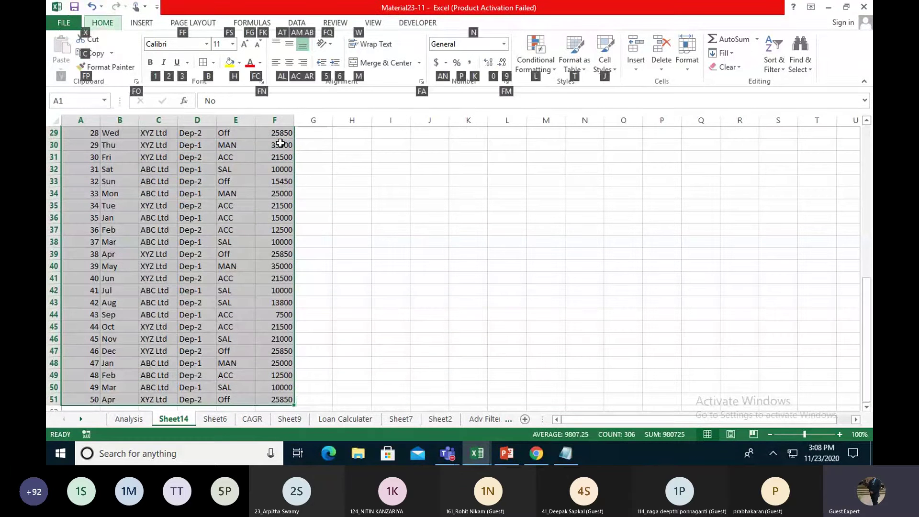
{"action": "key", "text": "b"}
{"action": "key", "text": "a"}
{"action": "scroll", "coordinate": [368, 203], "scroll_direction": "up", "scroll_amount": 10}
{"action": "left_click", "coordinate": [390, 193]}
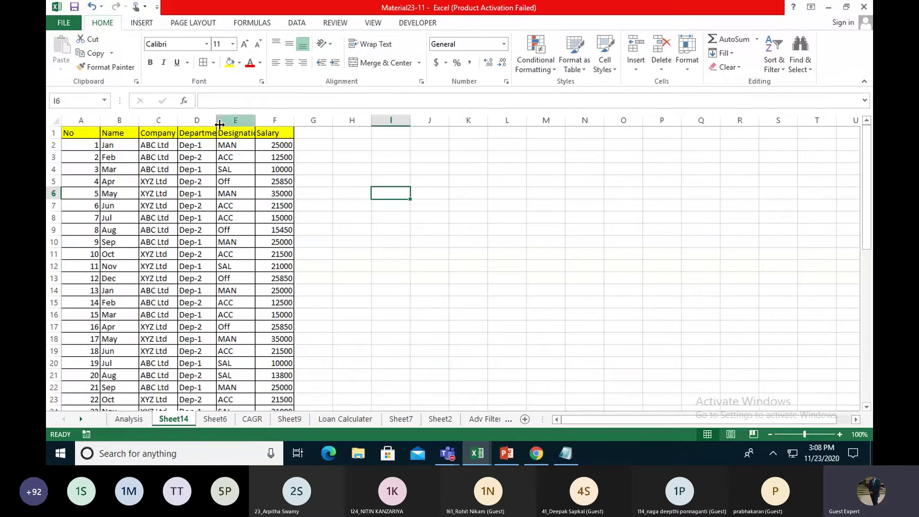
Step: Fit the Department and Designation columns to their headers and widen the Company Name column
{"action": "left_click_drag", "start_coordinate": [217, 119], "coordinate": [292, 118]}
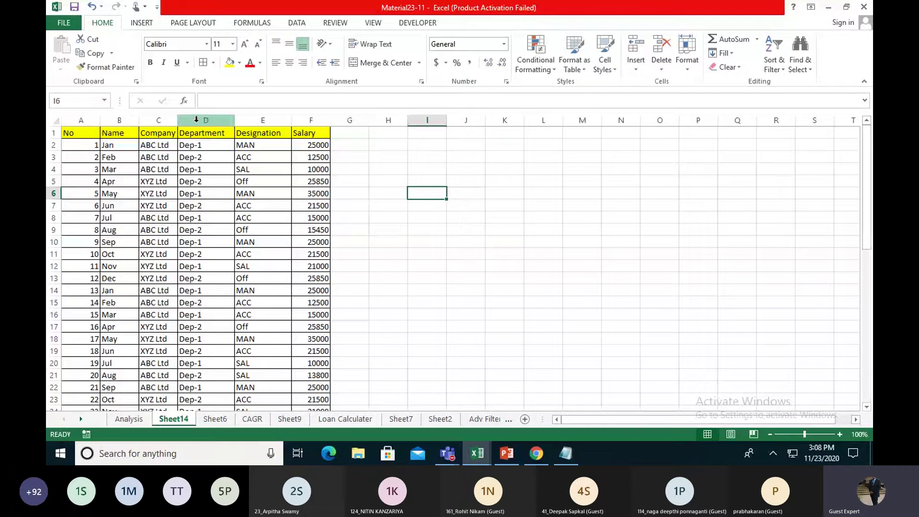
{"action": "left_click_drag", "start_coordinate": [178, 120], "coordinate": [190, 121]}
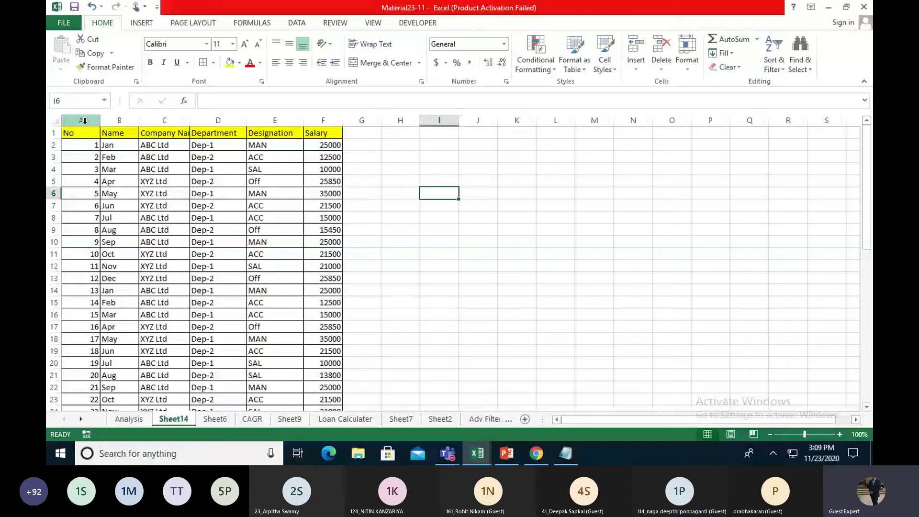
Step: Insert five blank columns between the Company Name and Department columns
{"action": "left_click_drag", "start_coordinate": [83, 121], "coordinate": [314, 124]}
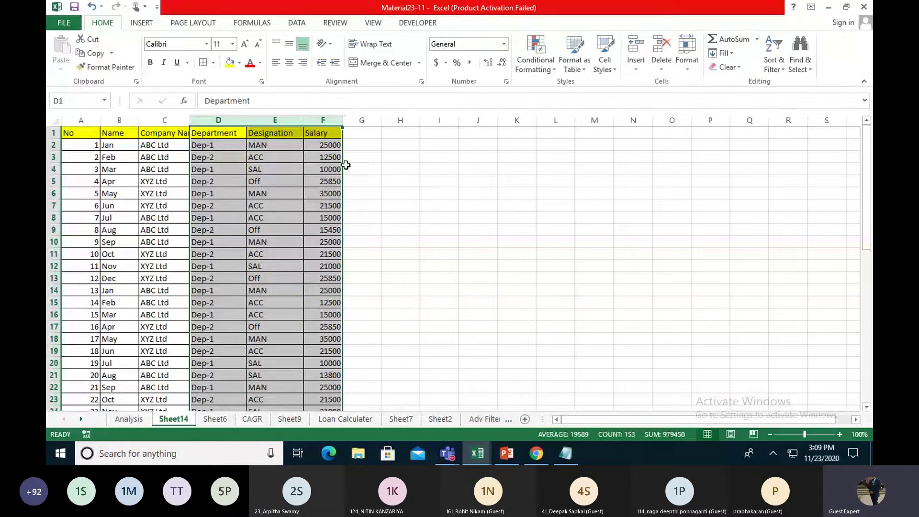
{"action": "left_click", "coordinate": [323, 144]}
{"action": "left_click", "coordinate": [219, 119]}
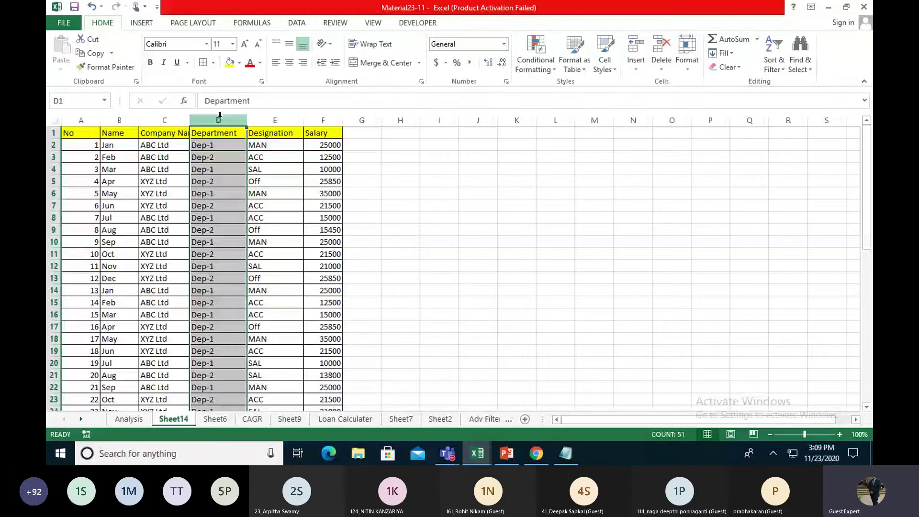
{"action": "key", "text": "ctrl+shift+plus"}
{"action": "key", "text": "ctrl+shift+plus"}
{"action": "key", "text": "ctrl+shift+plus"}
{"action": "key", "text": "ctrl+shift+plus"}
{"action": "key", "text": "ctrl+shift+plus"}
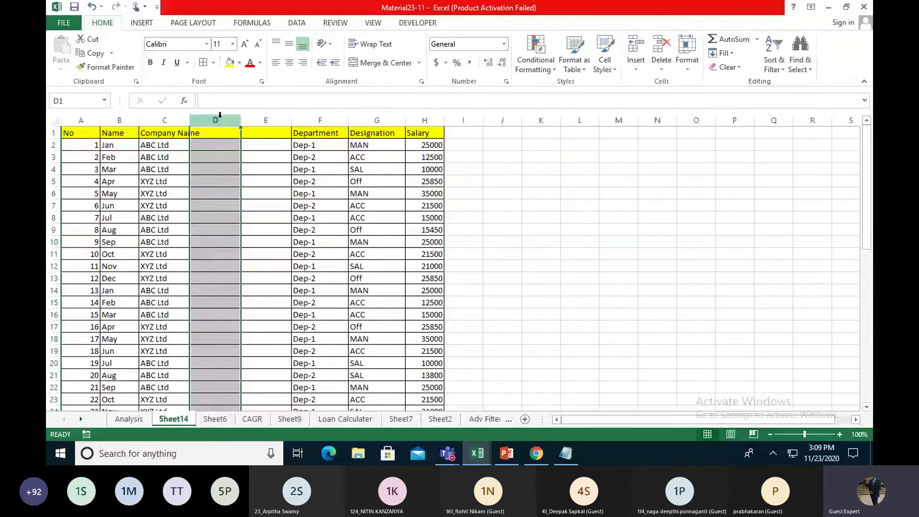
{"action": "left_click_drag", "start_coordinate": [266, 193], "coordinate": [265, 182]}
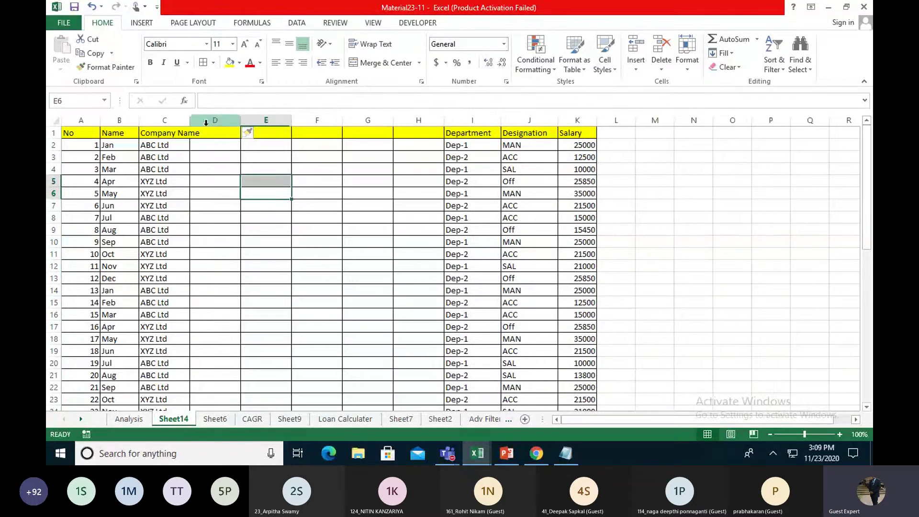
Step: Fit the Company Name column to its header and remove the yellow fill from the blank header cells D1:H1
{"action": "left_click_drag", "start_coordinate": [190, 119], "coordinate": [412, 144]}
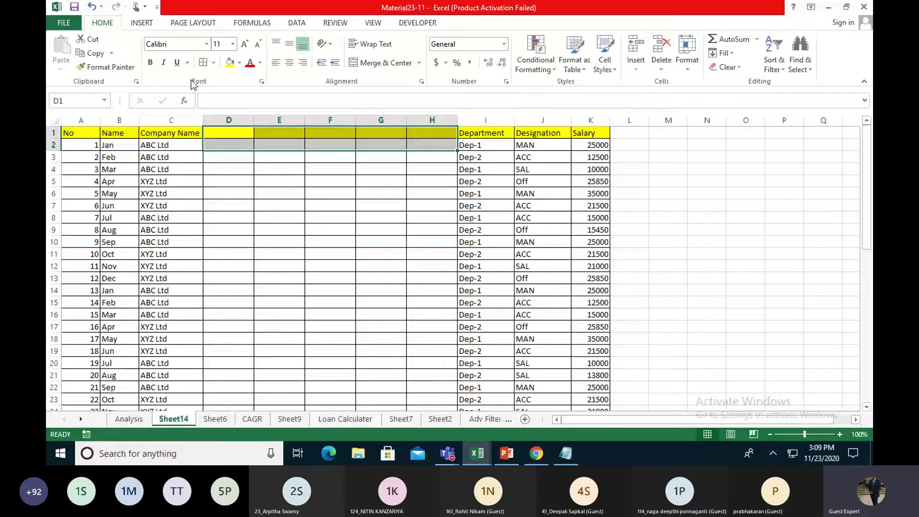
{"action": "left_click", "coordinate": [239, 62]}
{"action": "left_click", "coordinate": [249, 166]}
{"action": "left_click", "coordinate": [279, 206]}
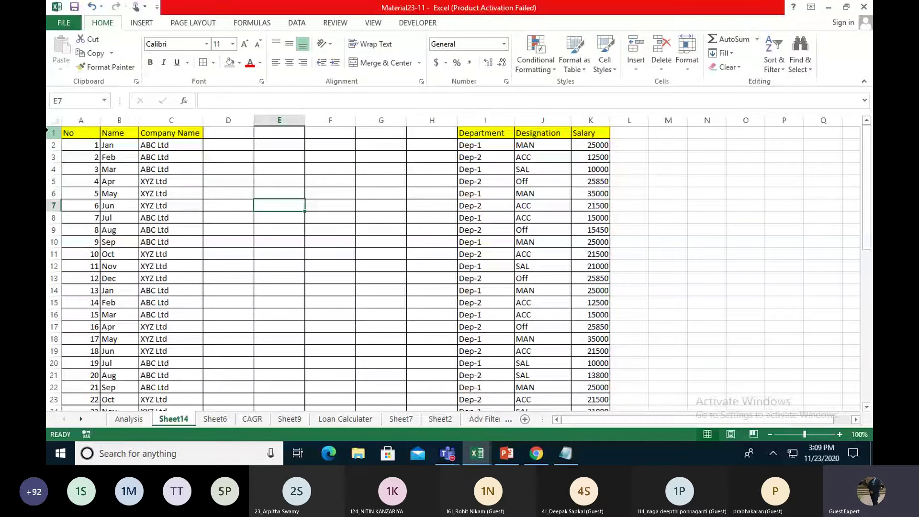
{"action": "right_click", "coordinate": [50, 134]}
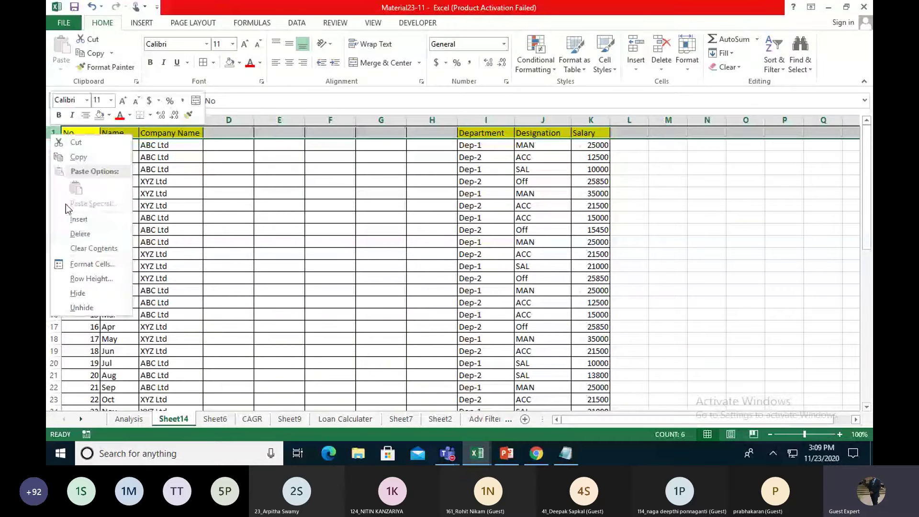
{"action": "key", "text": "d"}
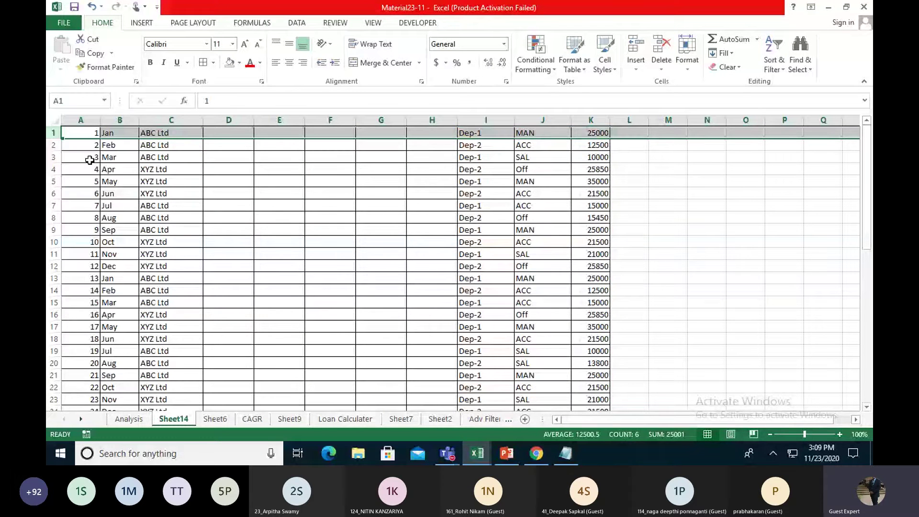
{"action": "key", "text": "ctrl+z"}
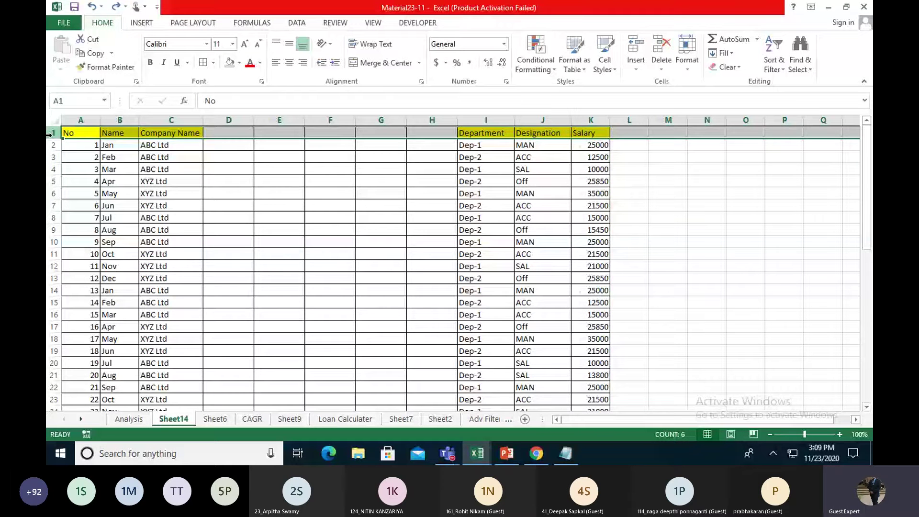
Step: Insert a blank row above the header row and merge and center A1:C1 over the No to Company Name columns
{"action": "key", "text": "ctrl+shift+plus"}
{"action": "left_click", "coordinate": [82, 135]}
{"action": "key", "text": "shift+Right"}
{"action": "key", "text": "shift+Right"}
{"action": "key", "text": "shift+Right"}
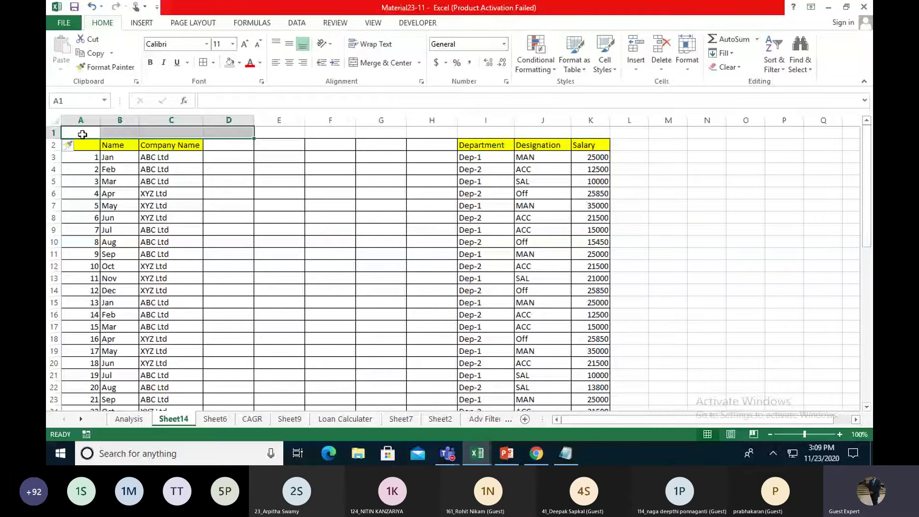
{"action": "key", "text": "shift+Left"}
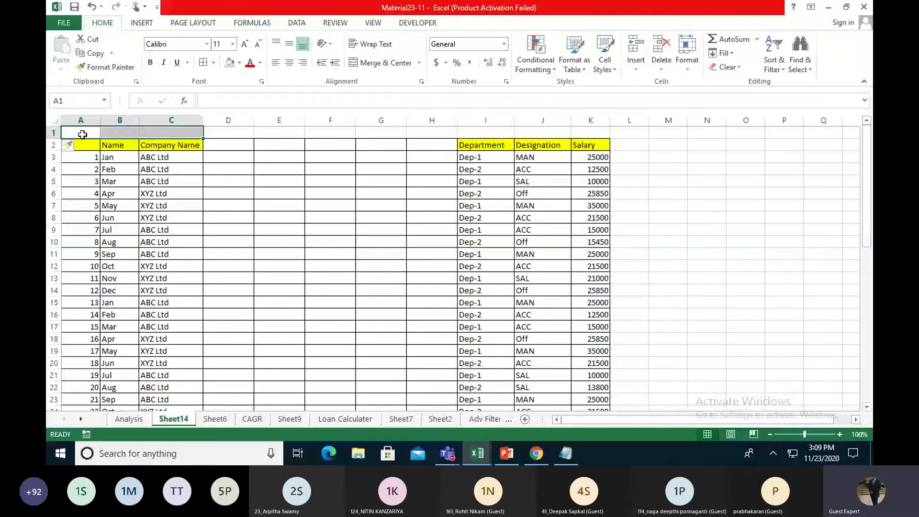
{"action": "key", "text": "alt+h"}
{"action": "key", "text": "m"}
{"action": "key", "text": "c"}
Step: Merge and center I1:K1 over the Department to Salary columns, and select the merged cell A1
{"action": "left_click", "coordinate": [497, 129]}
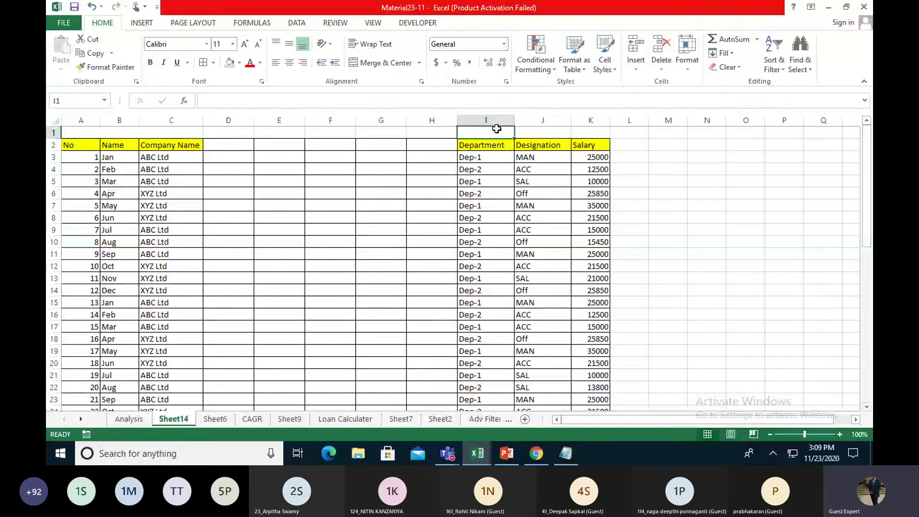
{"action": "left_click_drag", "start_coordinate": [496, 129], "coordinate": [590, 130]}
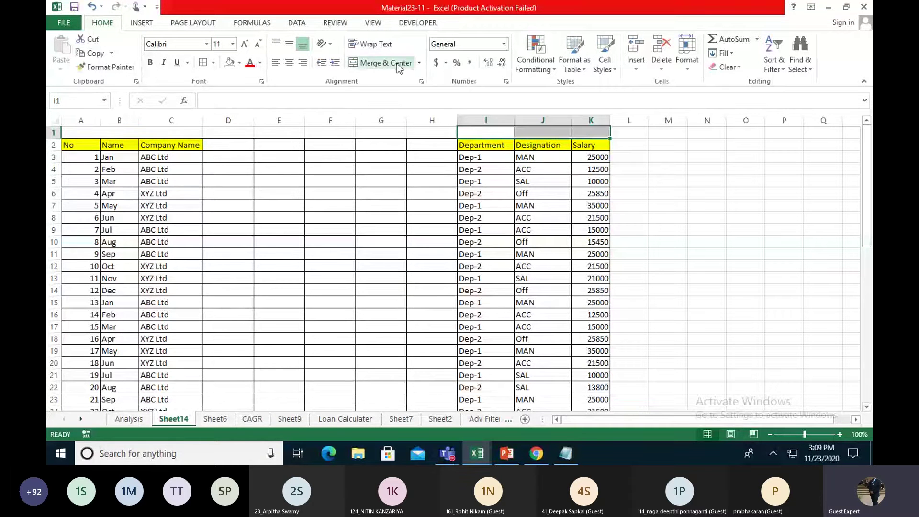
{"action": "left_click", "coordinate": [397, 63]}
{"action": "left_click", "coordinate": [174, 129]}
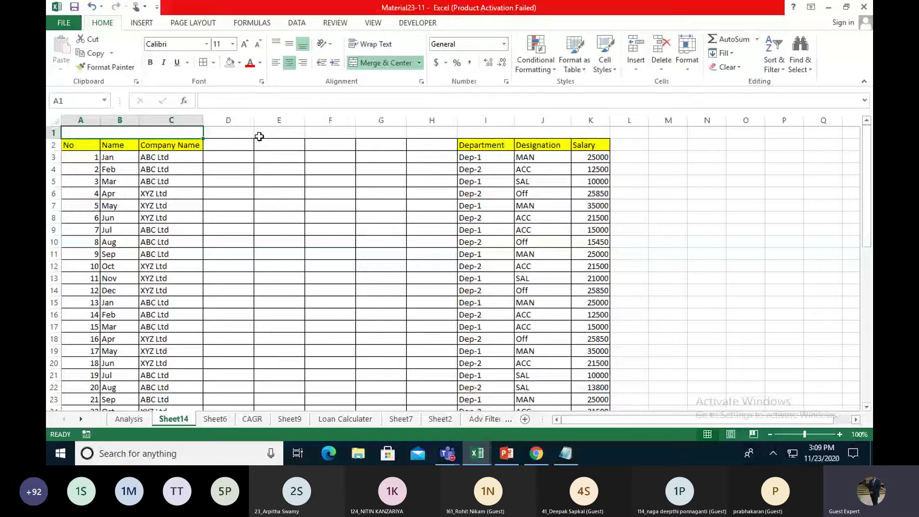
Step: Title the merged cell A1 "Emp Data" and the merged cell I1 above the Department to Salary columns "Dep Data"
{"action": "type", "text": "Emp"}
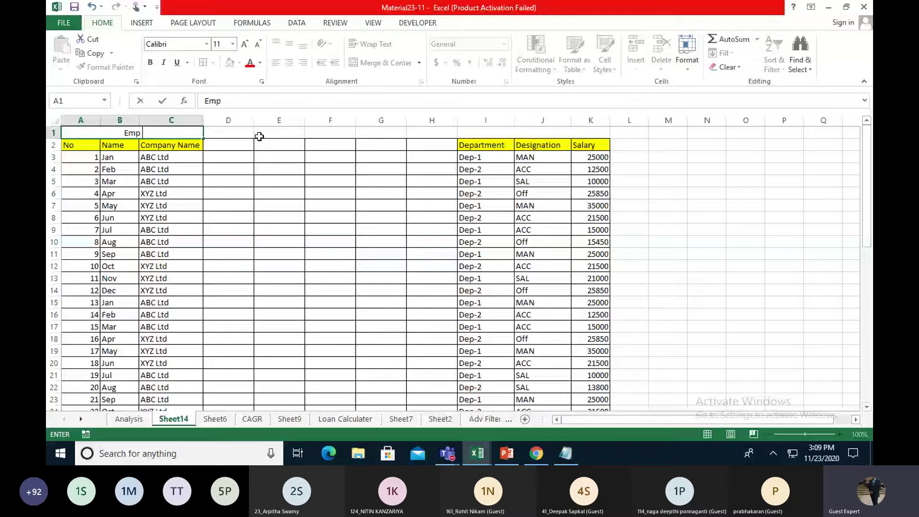
{"action": "type", "text": " Data"}
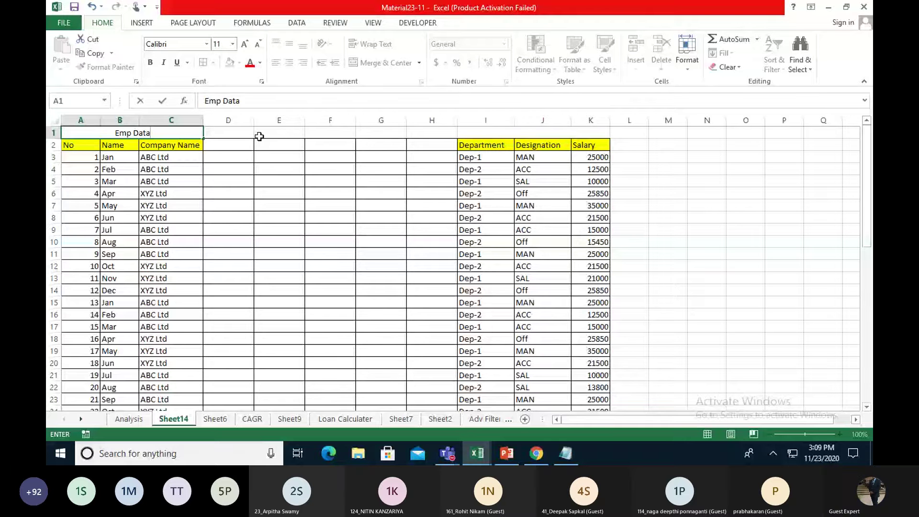
{"action": "key", "text": "Tab"}
{"action": "key", "text": "Tab"}
{"action": "key", "text": "Tab"}
{"action": "key", "text": "Tab"}
{"action": "key", "text": "Tab"}
{"action": "key", "text": "Tab"}
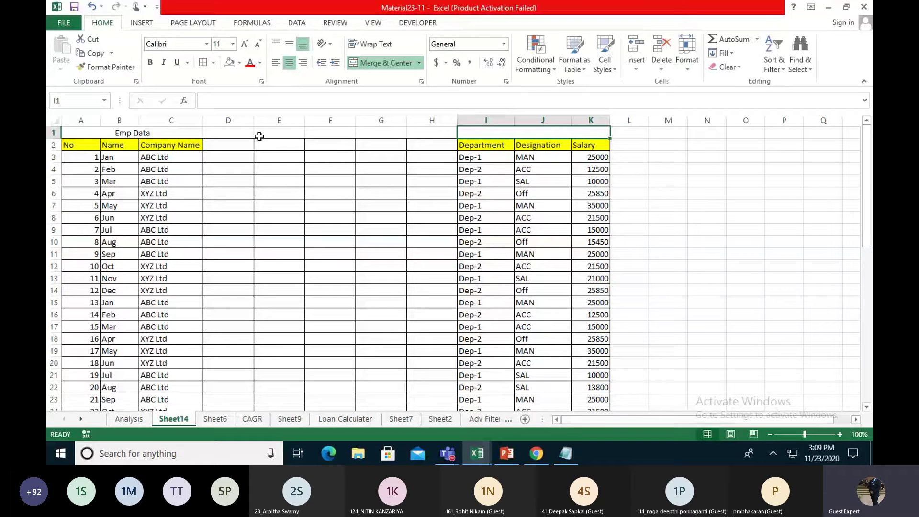
{"action": "type", "text": "Dep Data"}
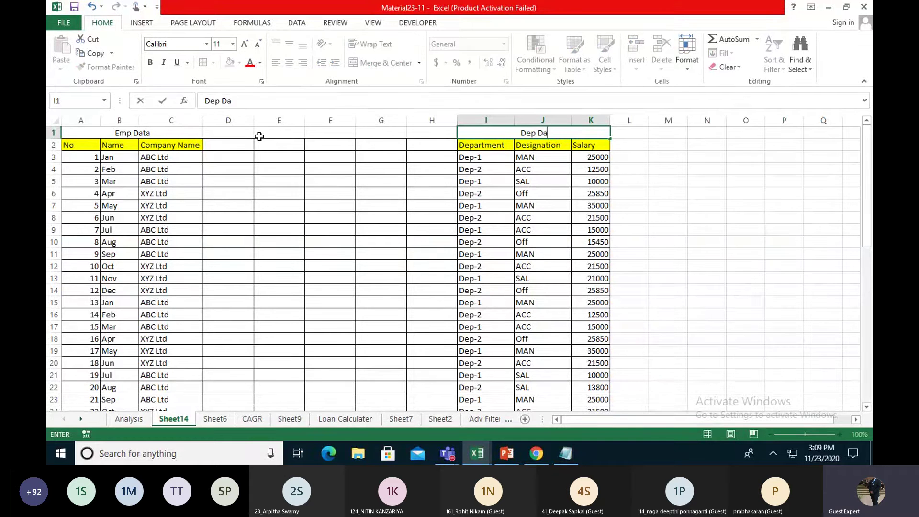
{"action": "left_click", "coordinate": [620, 228]}
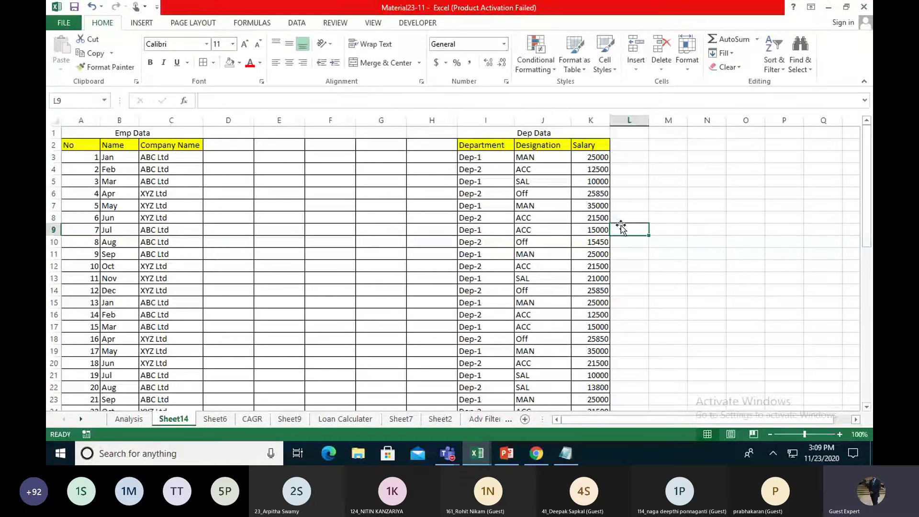
Step: Delete blank column G and copy the No column with its header from A2 into the blank column before Department, starting at G2
{"action": "left_click", "coordinate": [397, 121]}
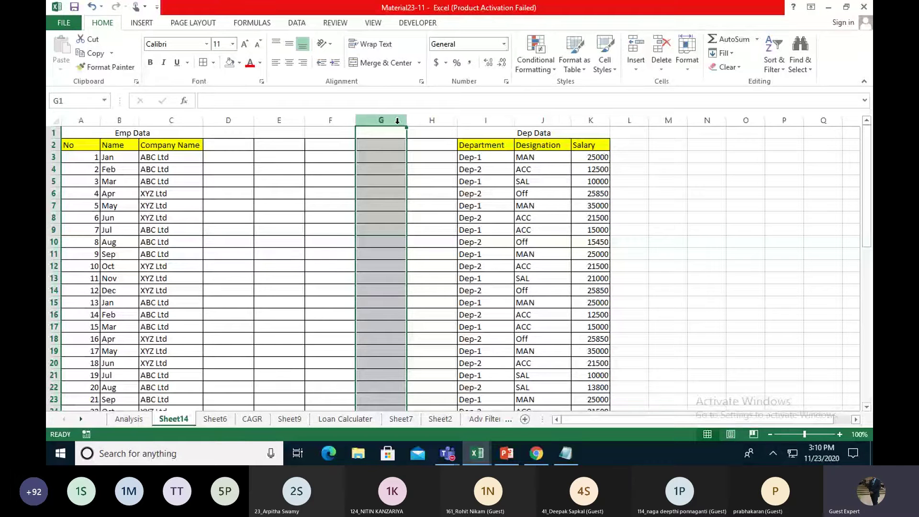
{"action": "key", "text": "ctrl+minus"}
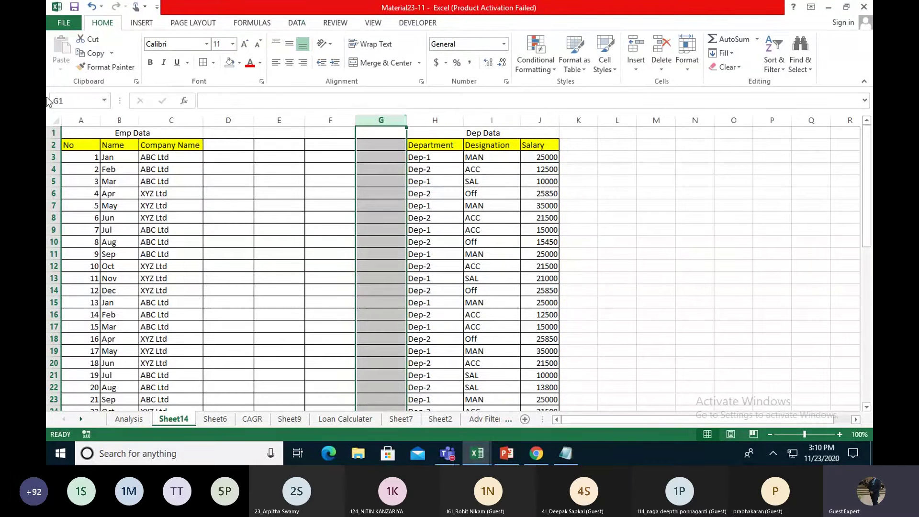
{"action": "left_click", "coordinate": [79, 150]}
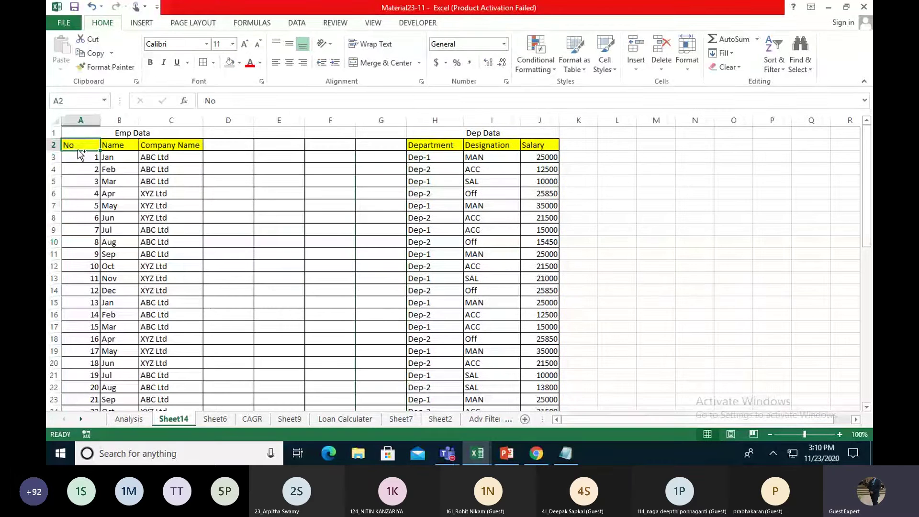
{"action": "key", "text": "ctrl+shift+Down"}
{"action": "key", "text": "ctrl+c"}
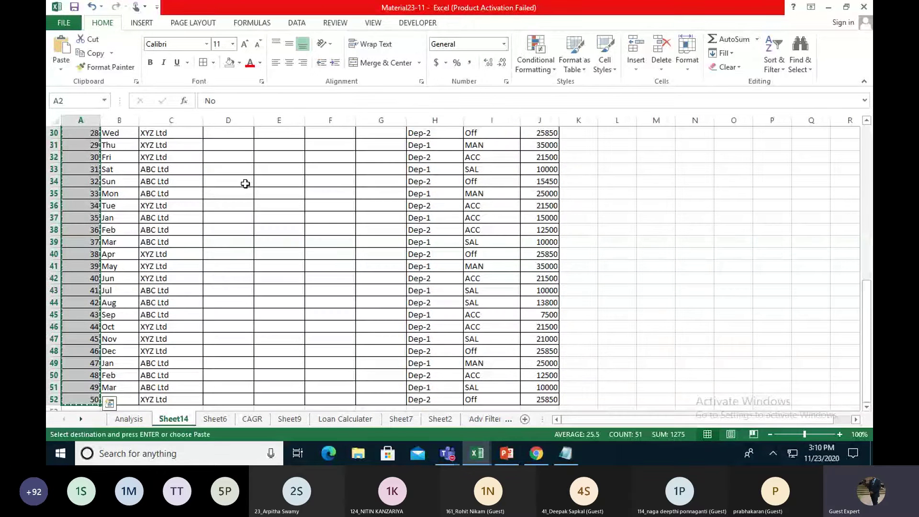
{"action": "scroll", "coordinate": [245, 184], "scroll_direction": "up", "scroll_amount": 9}
{"action": "left_click", "coordinate": [377, 145]}
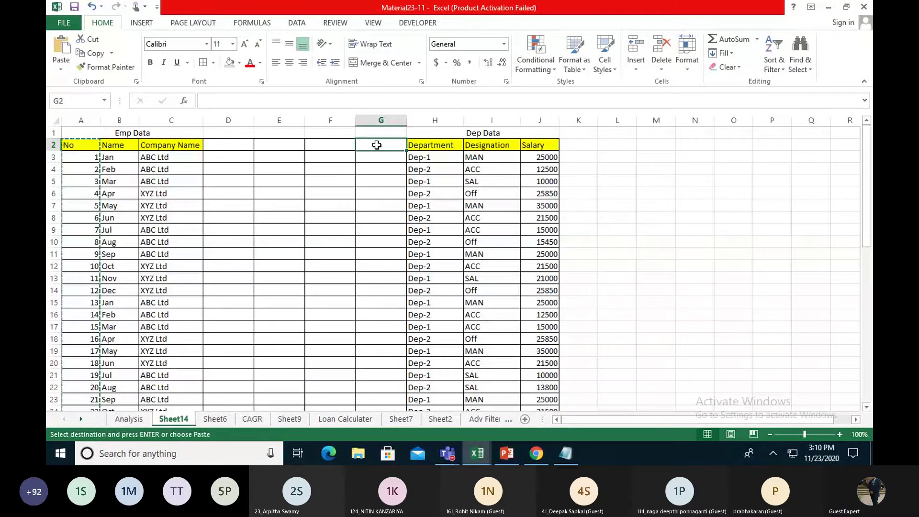
{"action": "key", "text": "Return"}
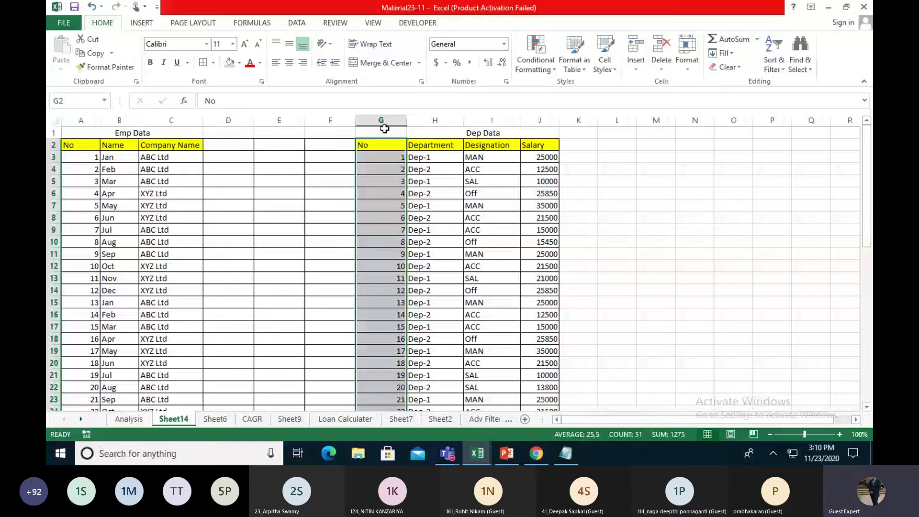
Step: Merge and center G1:J1 so the Dep Data title spans the No to Salary columns
{"action": "left_click", "coordinate": [388, 130]}
{"action": "left_click_drag", "start_coordinate": [388, 129], "coordinate": [540, 133]}
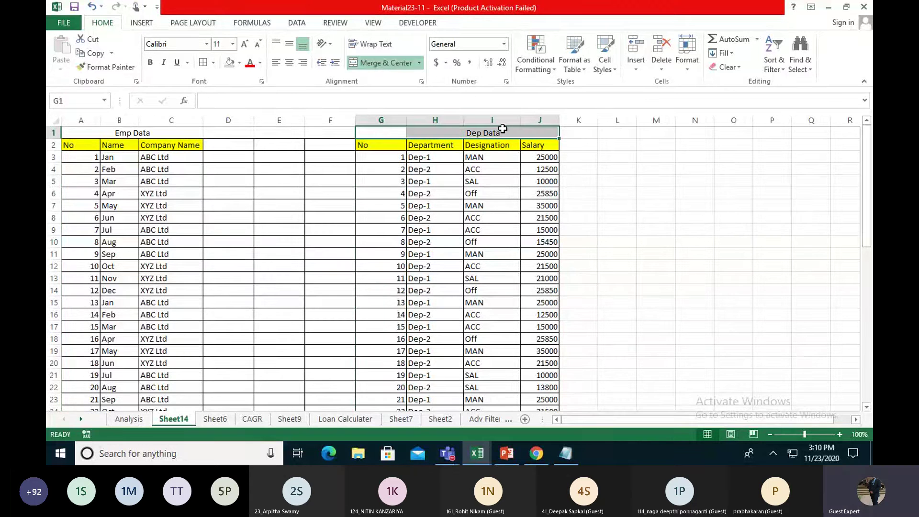
{"action": "left_click", "coordinate": [386, 63]}
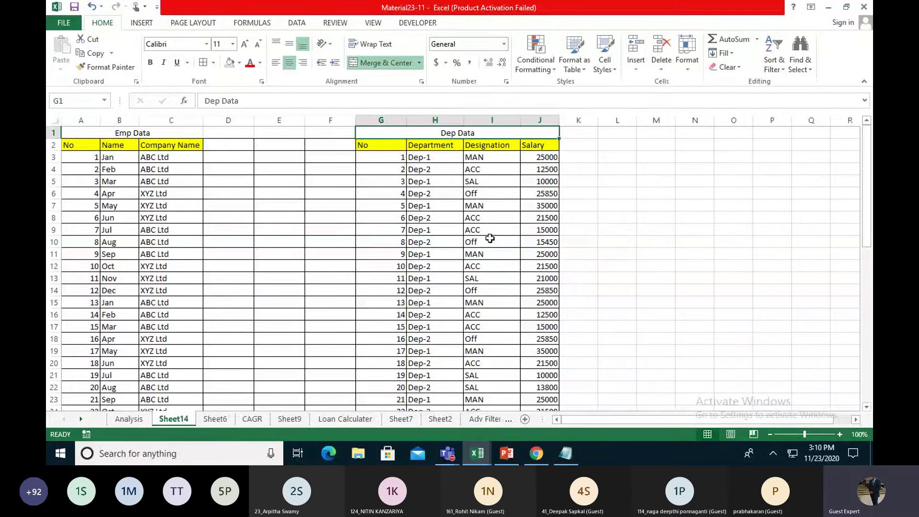
Step: Shuffle the Dep Data records by moving No 4 to 7 below No 19, and No 3, 8 and 9 below No 20
{"action": "left_click_drag", "start_coordinate": [380, 193], "coordinate": [486, 235]}
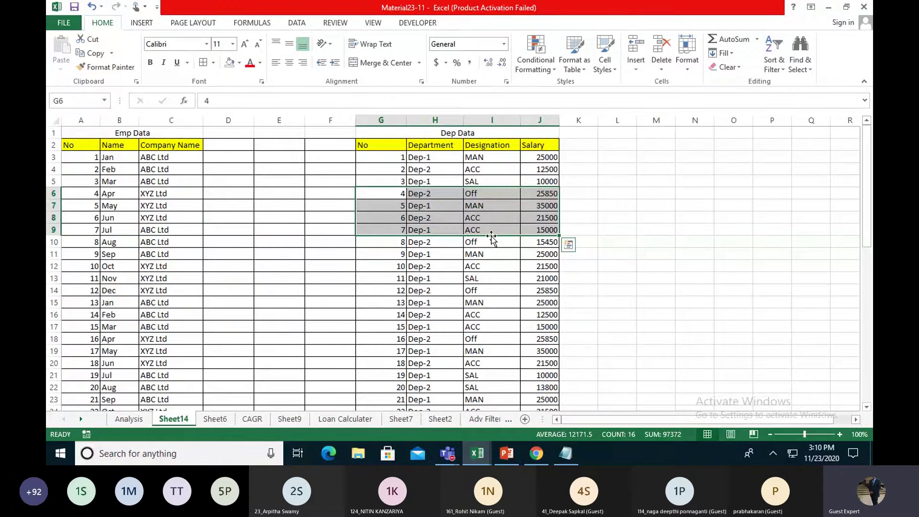
{"action": "left_click_drag", "start_coordinate": [491, 236], "coordinate": [489, 338]}
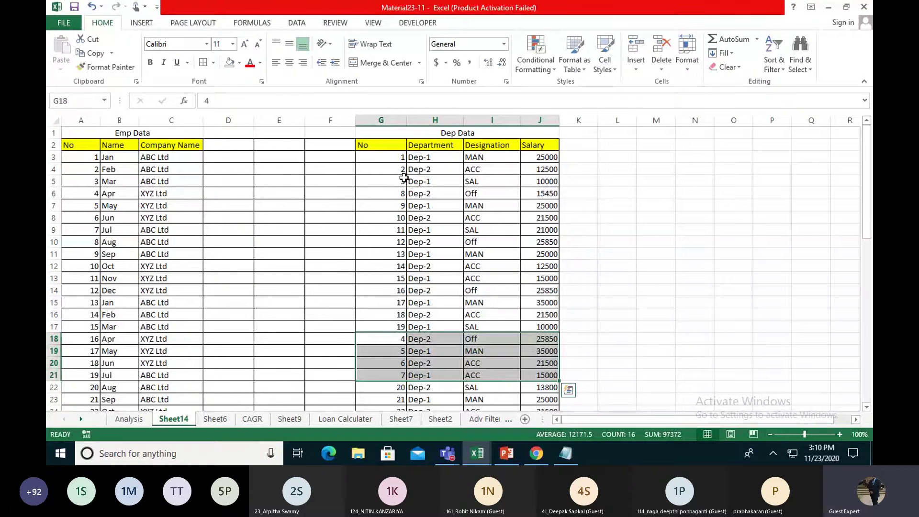
{"action": "left_click_drag", "start_coordinate": [404, 178], "coordinate": [503, 399]}
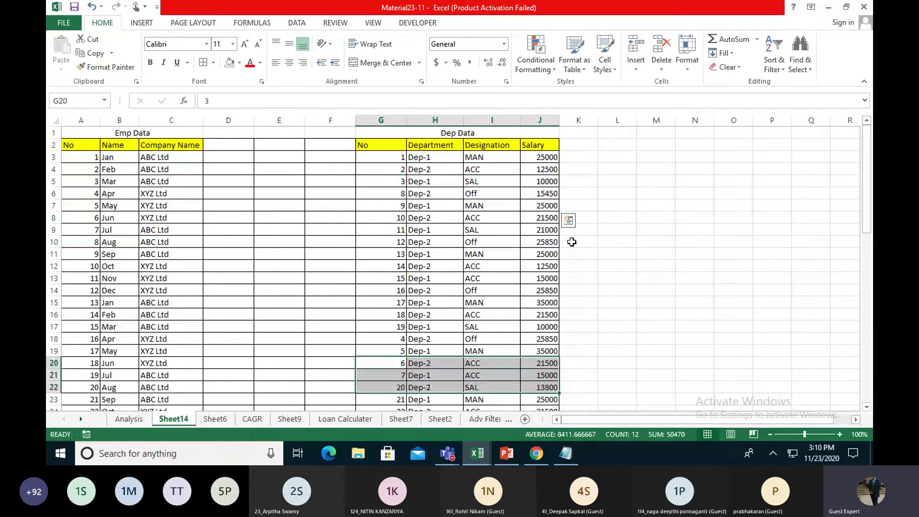
{"action": "left_click", "coordinate": [655, 193]}
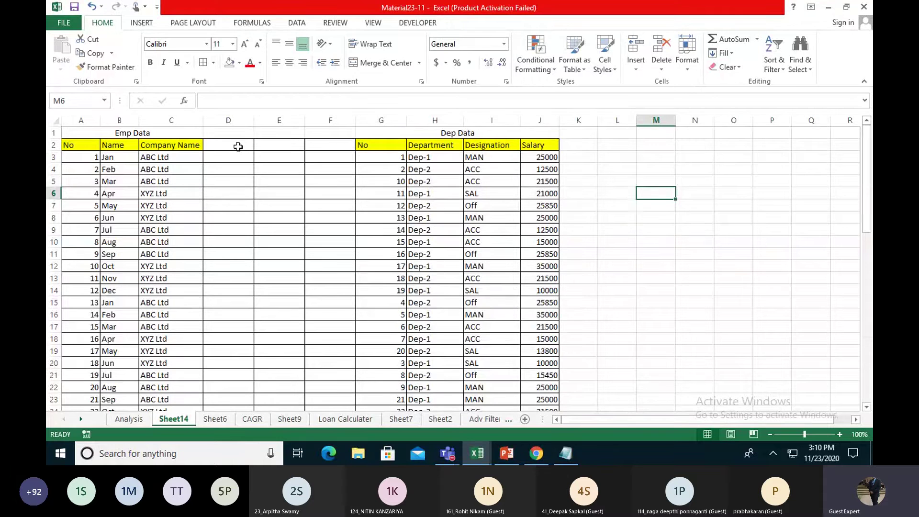
Step: Try deleting sheet rows 23 to 57, and undo the deletion
{"action": "scroll", "coordinate": [238, 146], "scroll_direction": "down", "scroll_amount": 8}
{"action": "scroll", "coordinate": [238, 146], "scroll_direction": "up", "scroll_amount": 5}
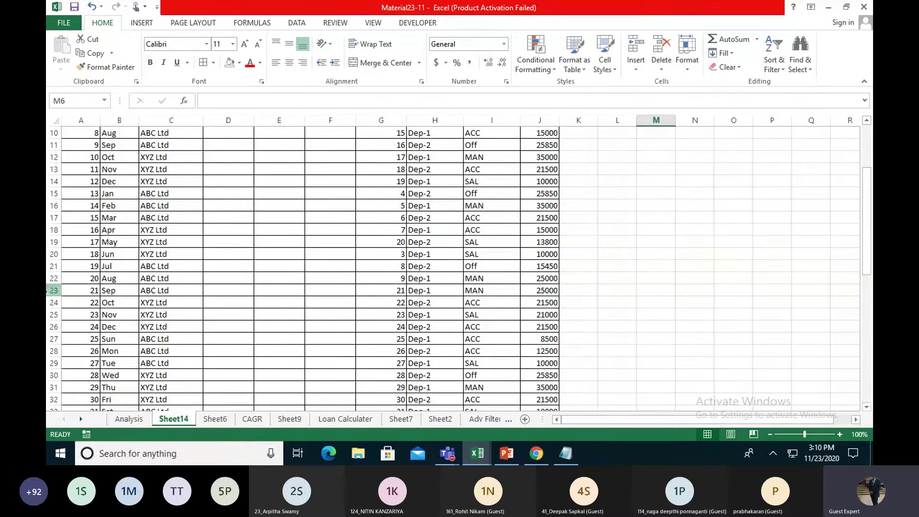
{"action": "left_click", "coordinate": [47, 290]}
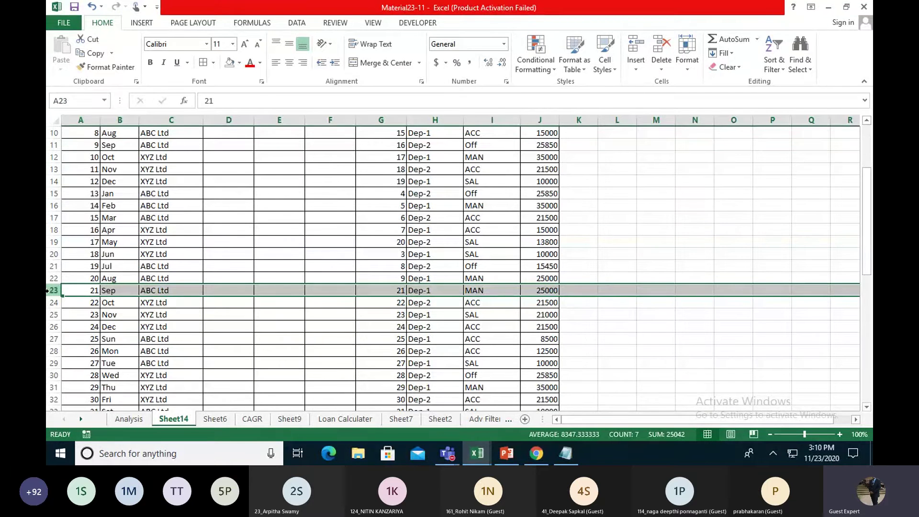
{"action": "left_click_drag", "start_coordinate": [47, 290], "coordinate": [52, 387]}
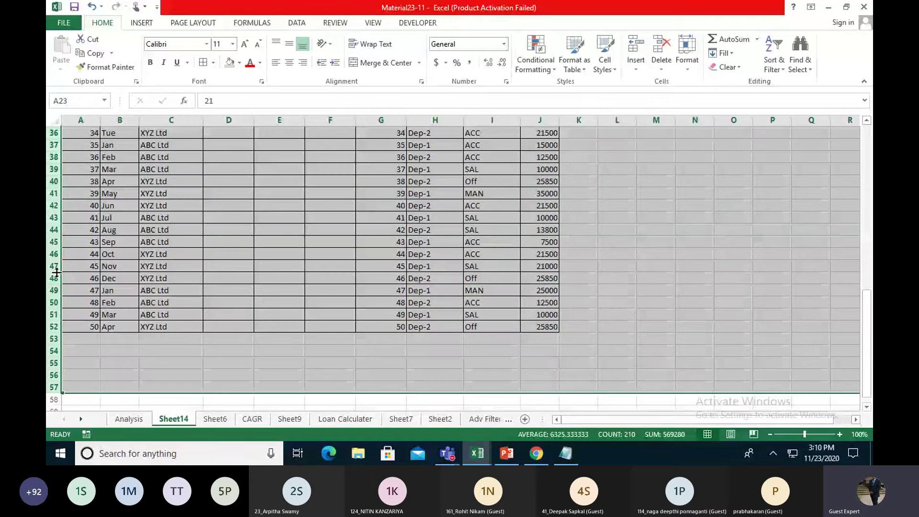
{"action": "right_click", "coordinate": [56, 272]}
{"action": "left_click", "coordinate": [80, 188]}
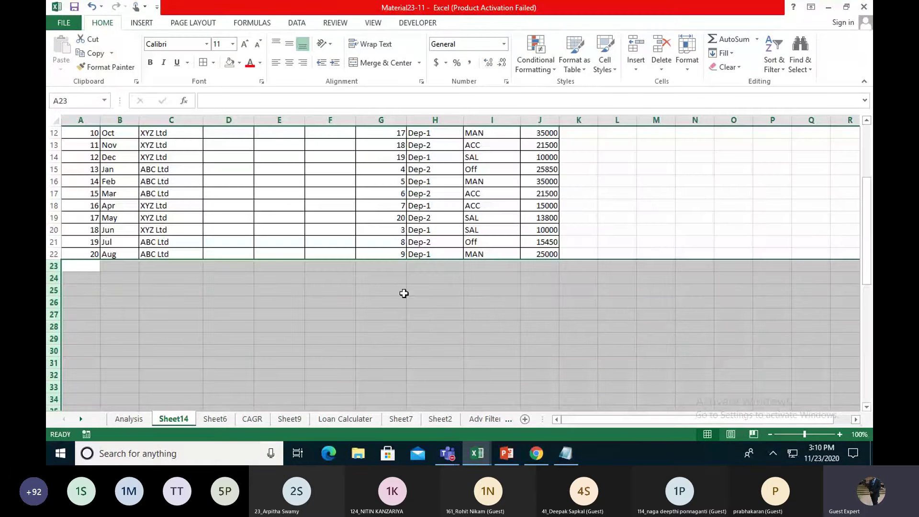
{"action": "left_click", "coordinate": [404, 293]}
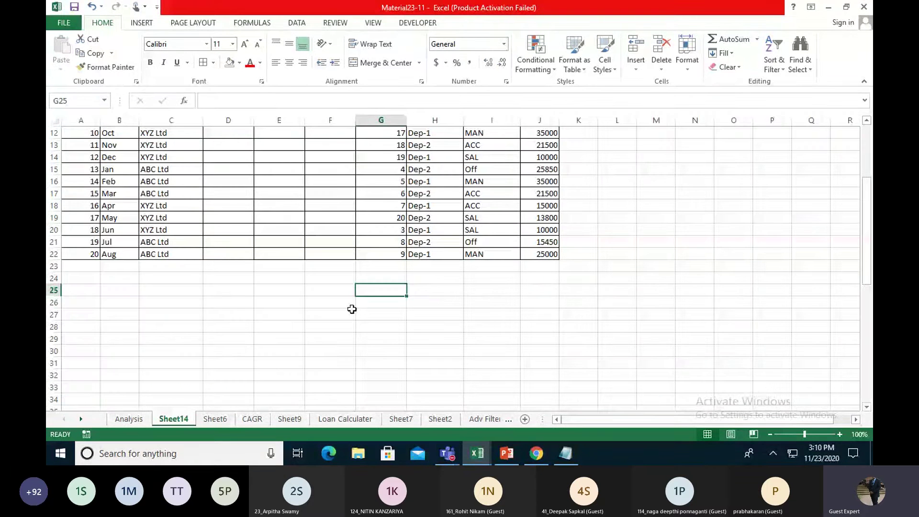
{"action": "key", "text": "ctrl+z"}
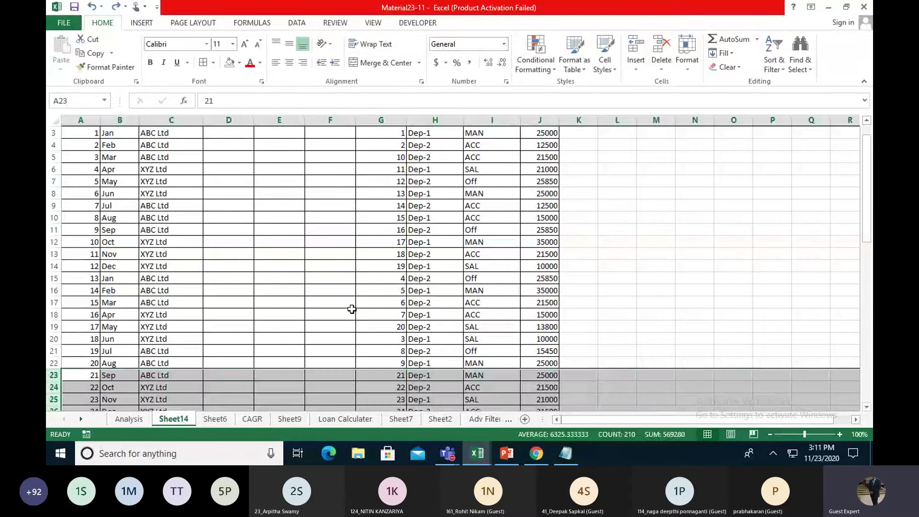
{"action": "left_click", "coordinate": [500, 327]}
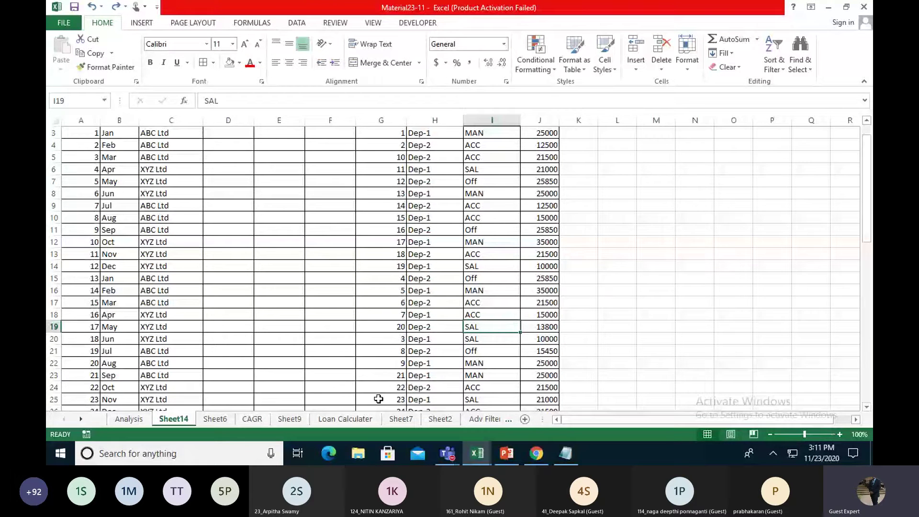
Step: Delete sheet rows 23 to 52 to remove all records below No 20 in the Emp Data block
{"action": "scroll", "coordinate": [326, 341], "scroll_direction": "down", "scroll_amount": 3}
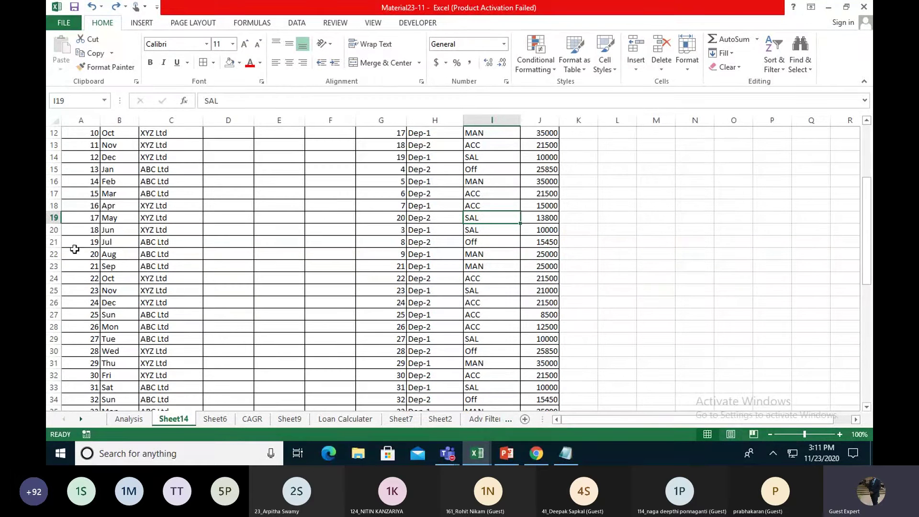
{"action": "left_click", "coordinate": [49, 261]}
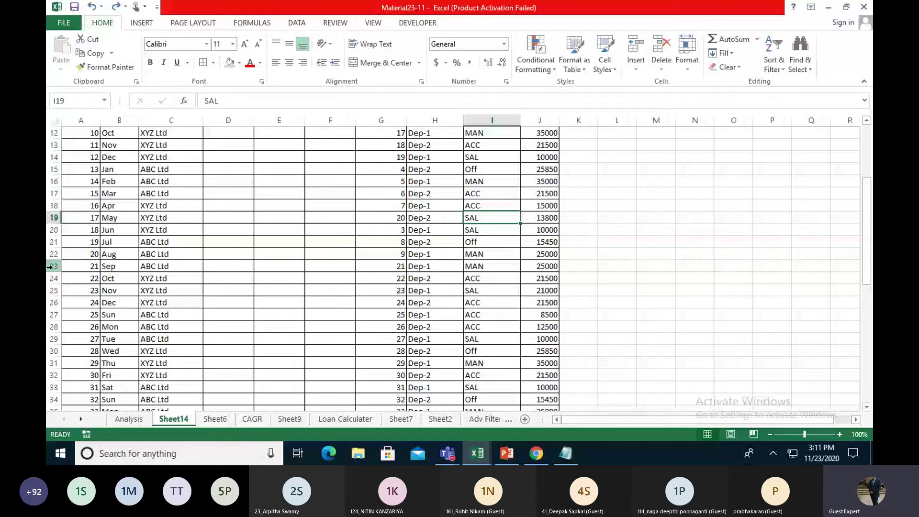
{"action": "left_click", "coordinate": [50, 267]}
{"action": "key", "text": "ctrl+shift+Down"}
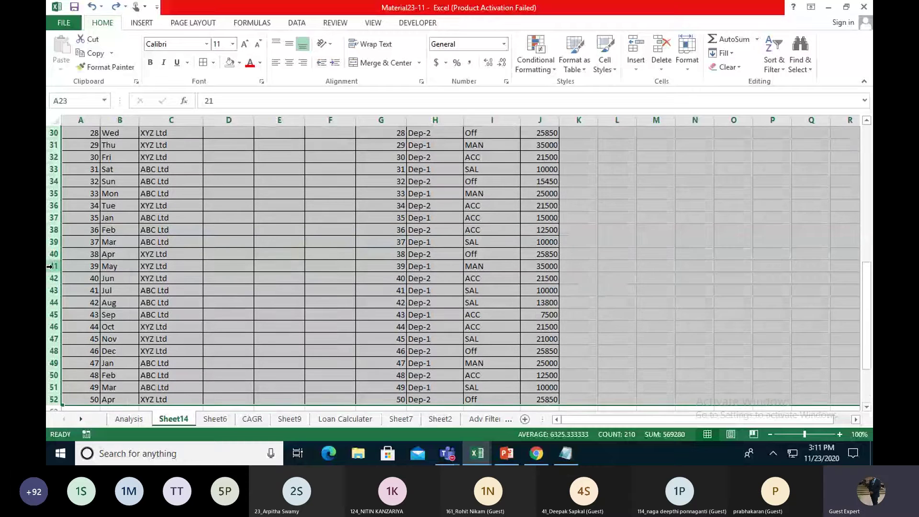
{"action": "right_click", "coordinate": [53, 254]}
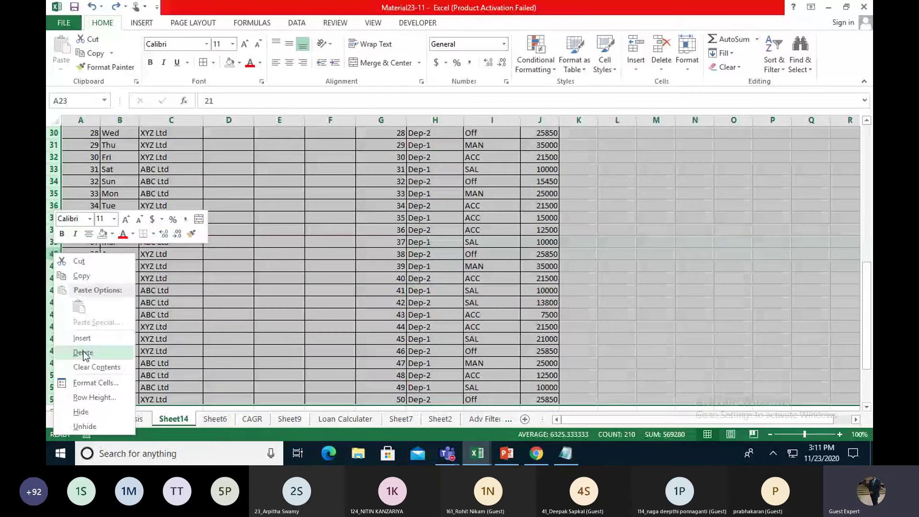
{"action": "left_click", "coordinate": [84, 354]}
{"action": "left_click", "coordinate": [581, 281]}
{"action": "scroll", "coordinate": [633, 233], "scroll_direction": "up", "scroll_amount": 2}
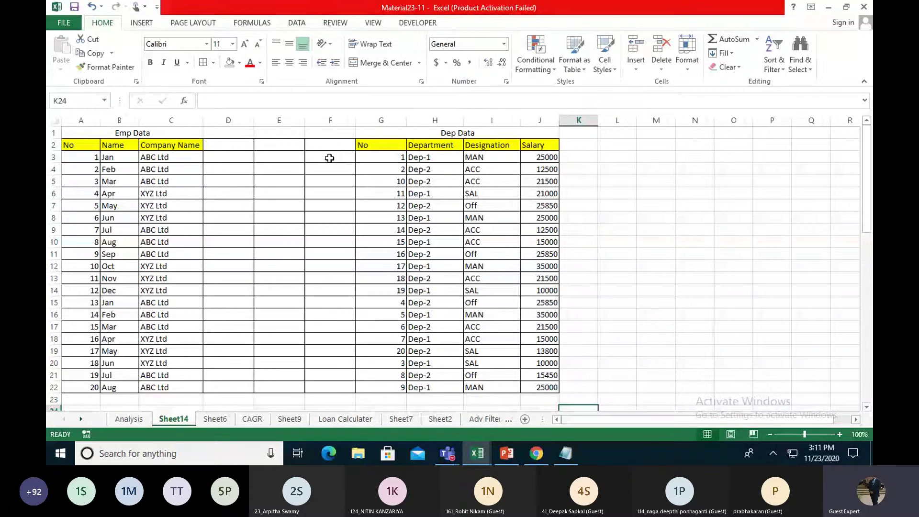
Step: Delete blank column F between the Emp Data and Dep Data blocks
{"action": "left_click", "coordinate": [317, 119]}
{"action": "key", "text": "ctrl+minus"}
{"action": "key", "text": "Down"}
{"action": "key", "text": "Left"}
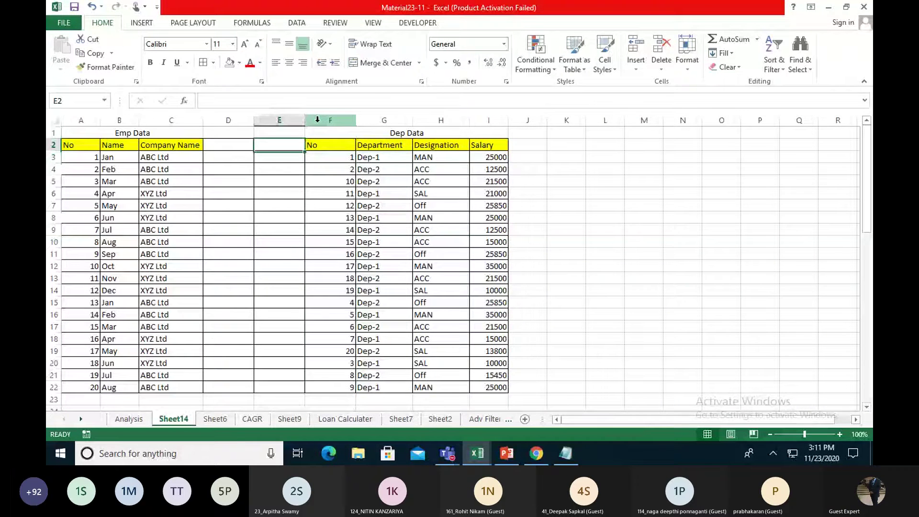
{"action": "left_click", "coordinate": [166, 133]}
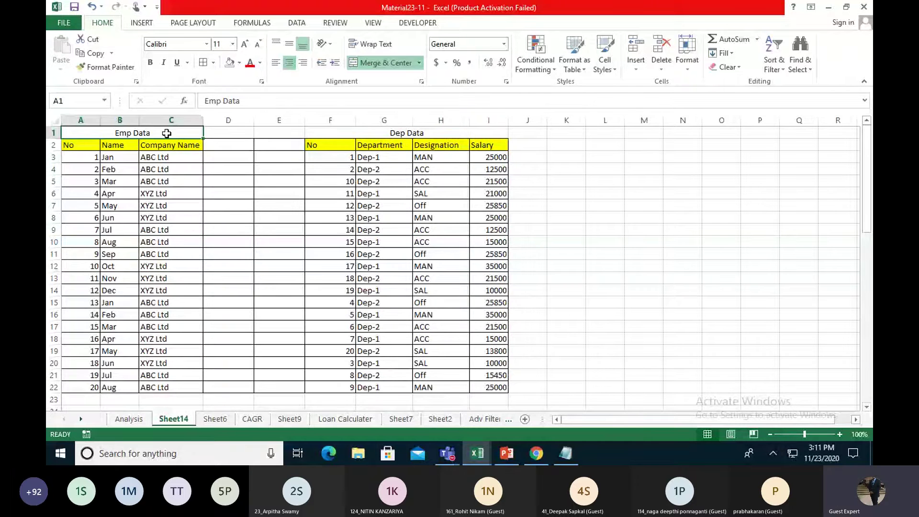
{"action": "key", "text": "alt"}
{"action": "key", "text": "h"}
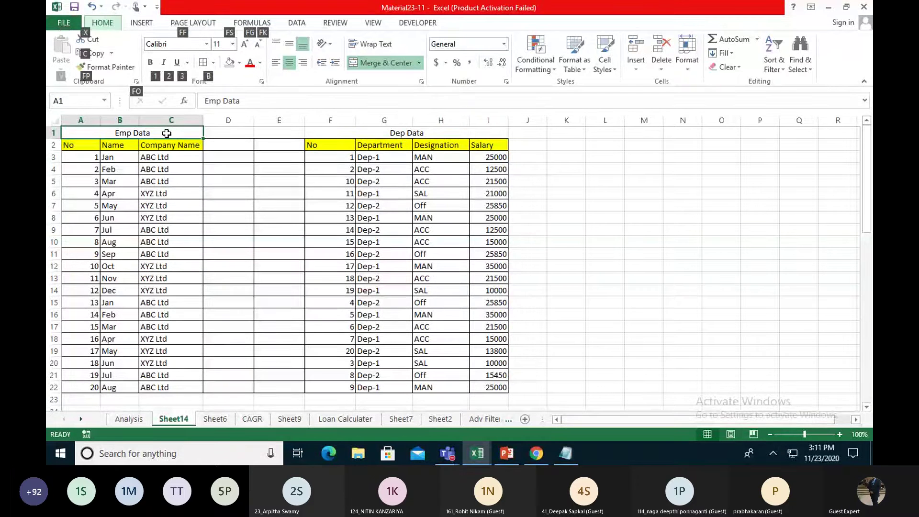
{"action": "key", "text": "Escape"}
{"action": "key", "text": "Right"}
{"action": "key", "text": "Right"}
{"action": "key", "text": "Right"}
{"action": "key", "text": "Right"}
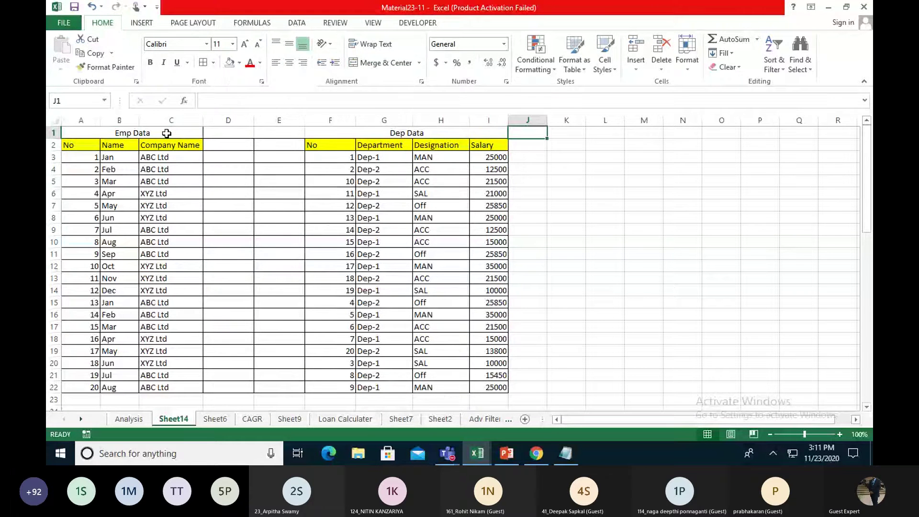
{"action": "key", "text": "Left"}
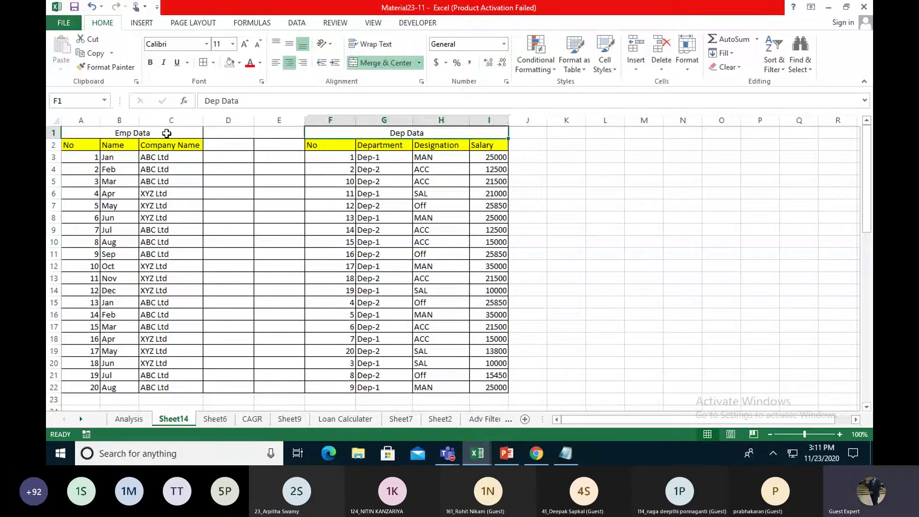
{"action": "key", "text": "alt"}
{"action": "key", "text": "h"}
{"action": "key", "text": "b"}
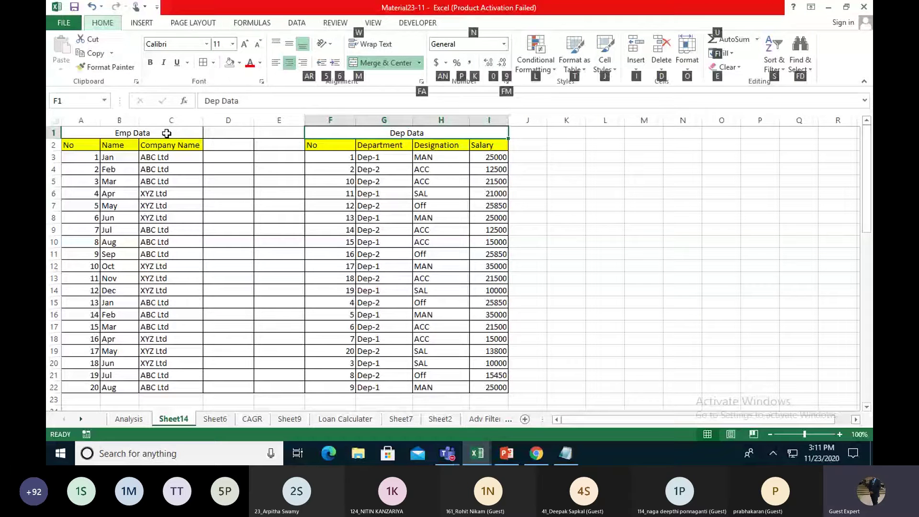
{"action": "key", "text": "Escape"}
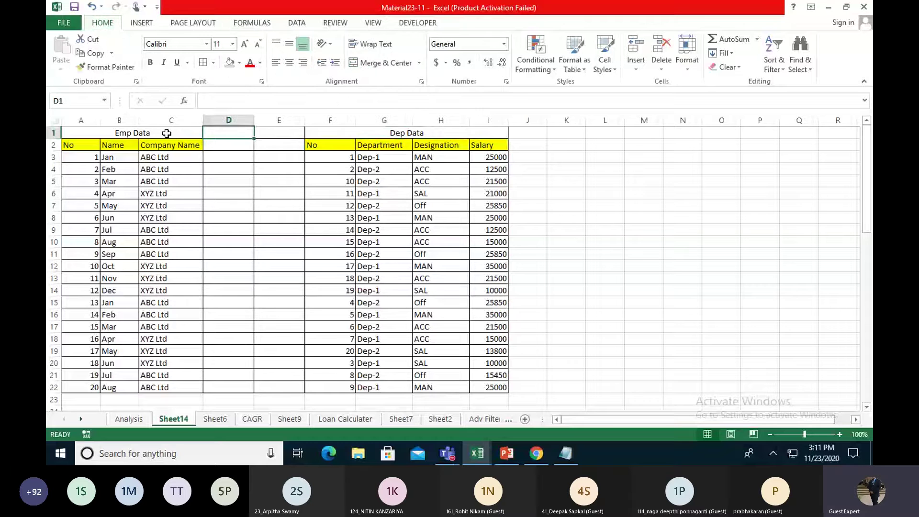
{"action": "left_click", "coordinate": [167, 133]}
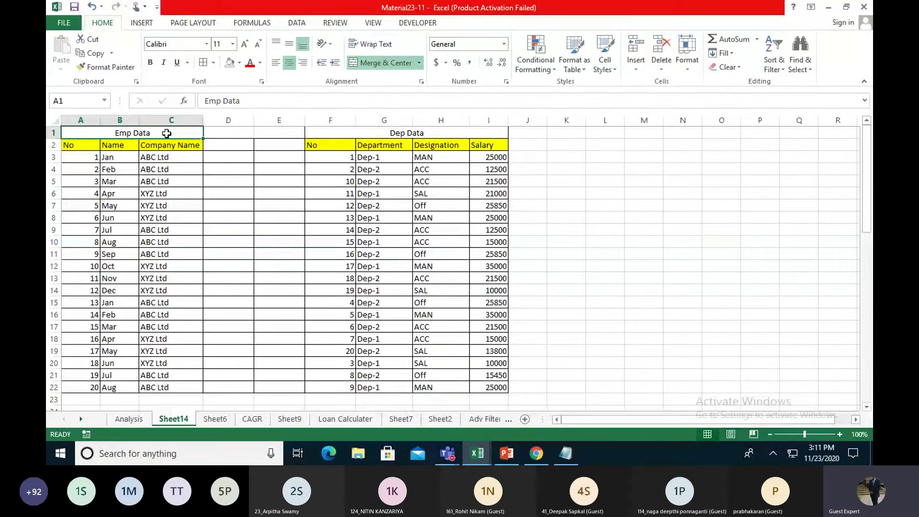
Step: Convert the Emp Data range A2:C22 into a table with headers
{"action": "mouse_move", "coordinate": [89, 132]}
{"action": "left_mouse_down"}
{"action": "mouse_move", "coordinate": [186, 195]}
{"action": "mouse_move", "coordinate": [164, 386]}
{"action": "left_mouse_up"}
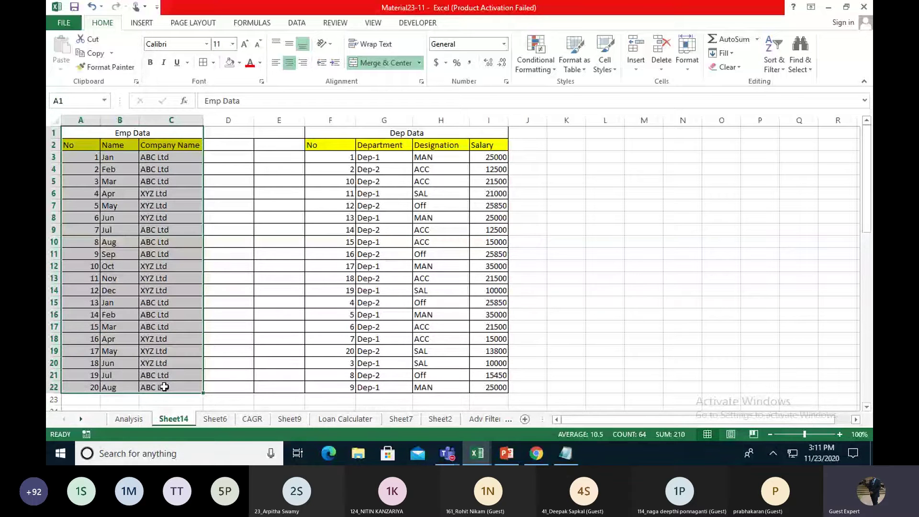
{"action": "left_click_drag", "start_coordinate": [340, 138], "coordinate": [456, 389]}
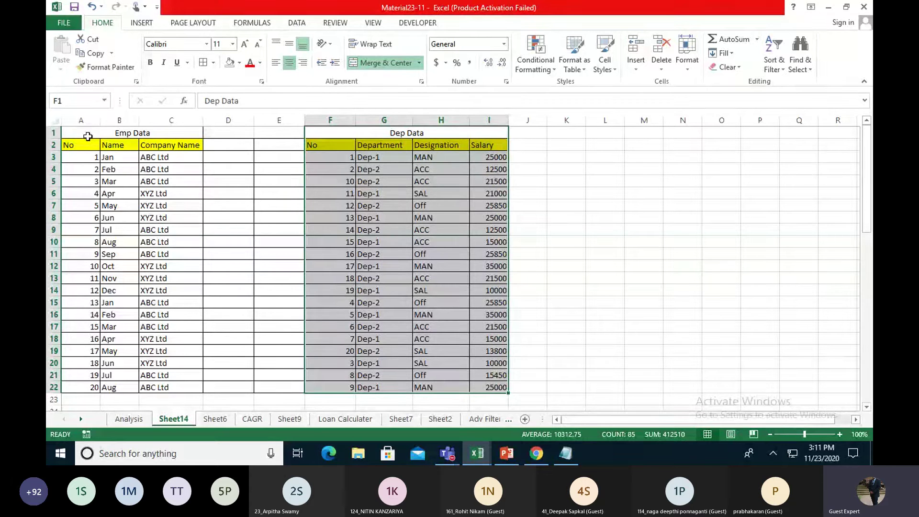
{"action": "left_click_drag", "start_coordinate": [87, 143], "coordinate": [191, 386]}
{"action": "left_click", "coordinate": [144, 23]}
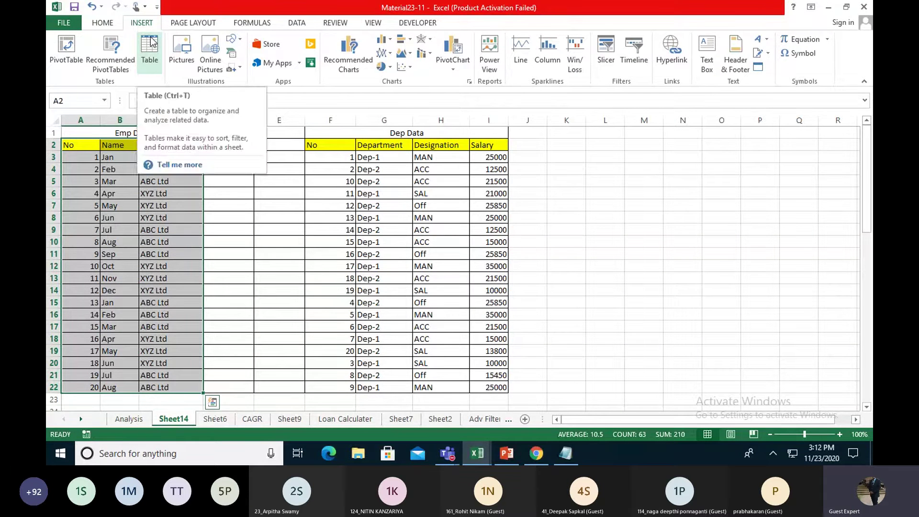
{"action": "left_click", "coordinate": [151, 41]}
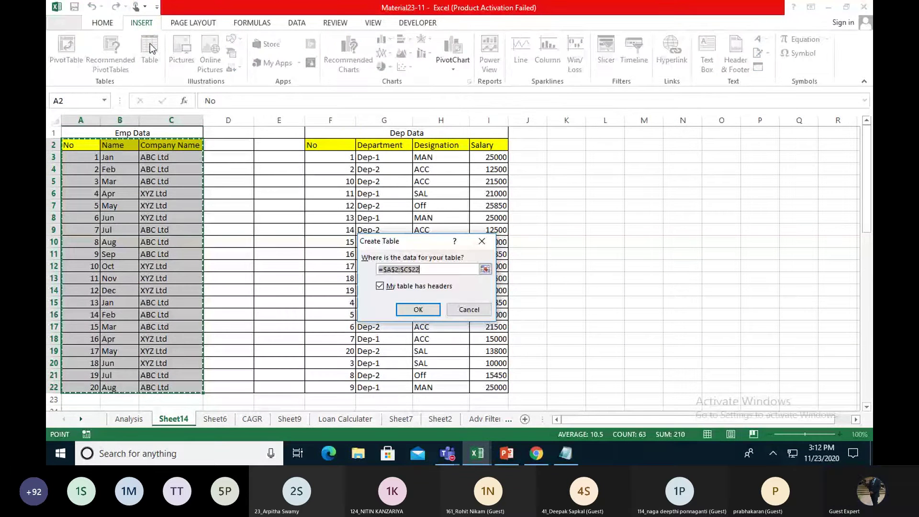
{"action": "left_click", "coordinate": [418, 309]}
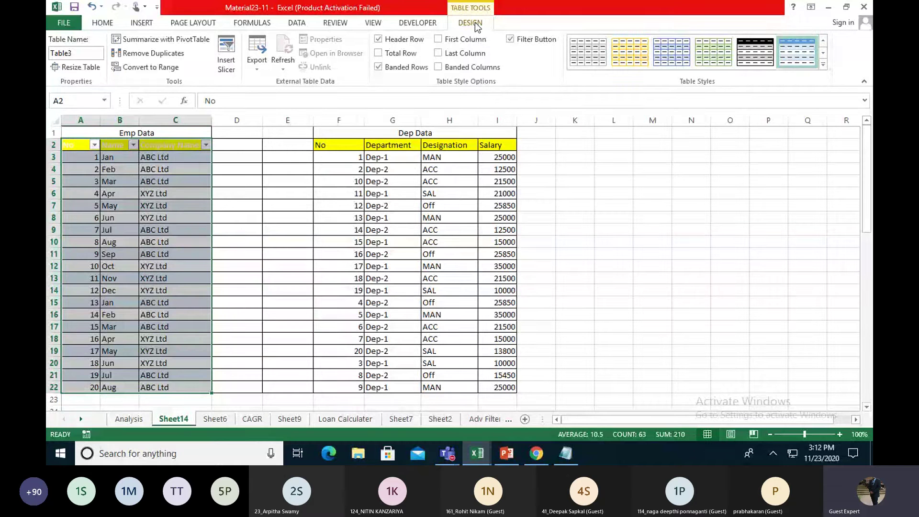
Step: Try to name the Emp Data table emp
{"action": "left_click", "coordinate": [83, 56]}
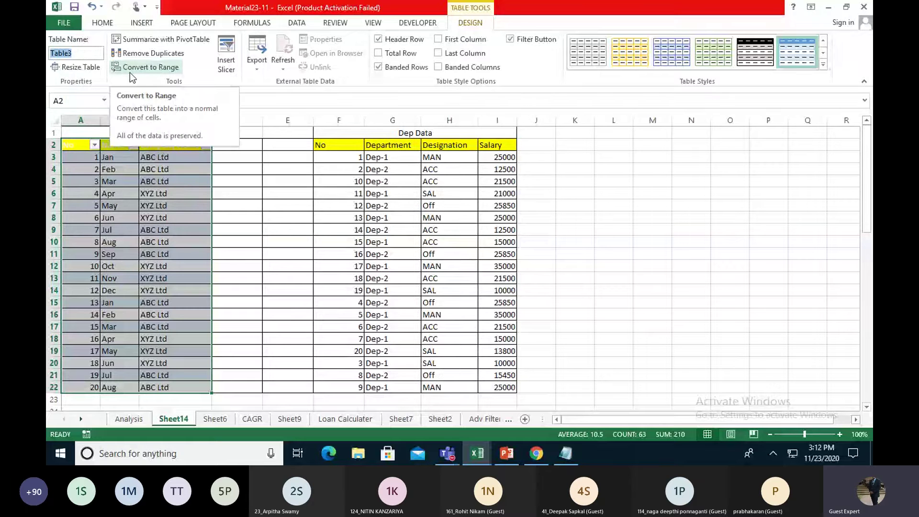
{"action": "type", "text": "emp"}
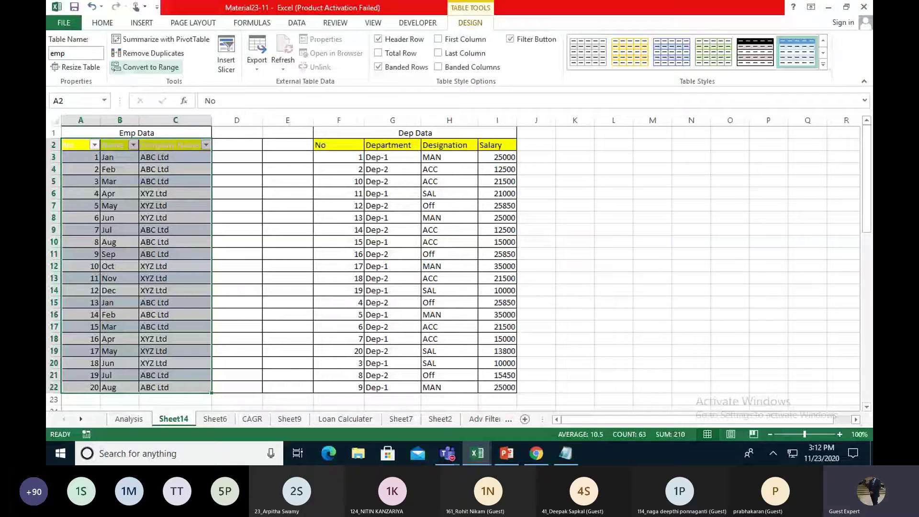
{"action": "key", "text": "Return"}
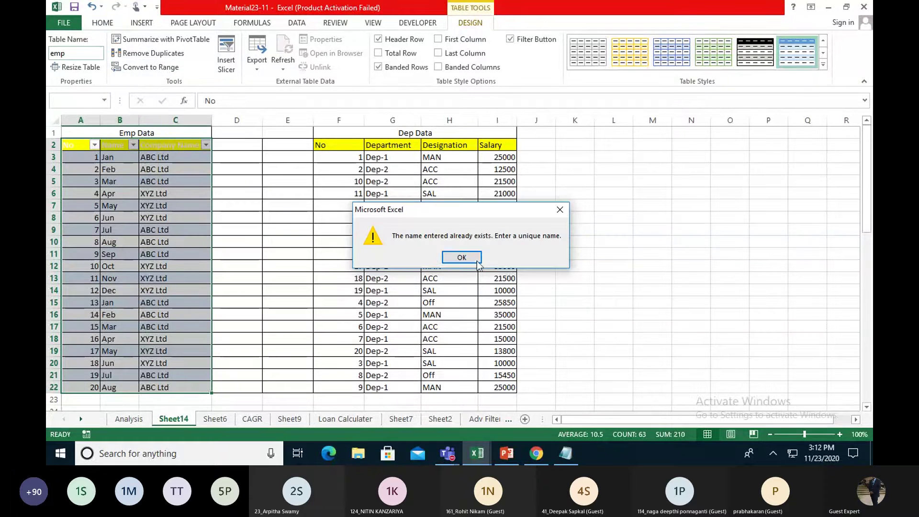
{"action": "key", "text": "Return"}
Step: Name the Emp Data table empp
{"action": "left_click", "coordinate": [79, 53]}
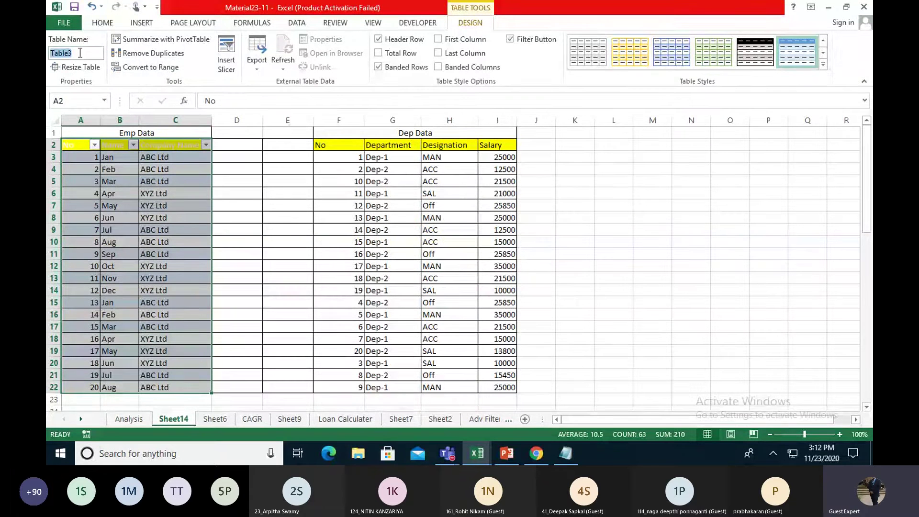
{"action": "type", "text": "empp"}
Step: Convert the Dep Data range F2:I22 into a table with headers
{"action": "left_click", "coordinate": [341, 150]}
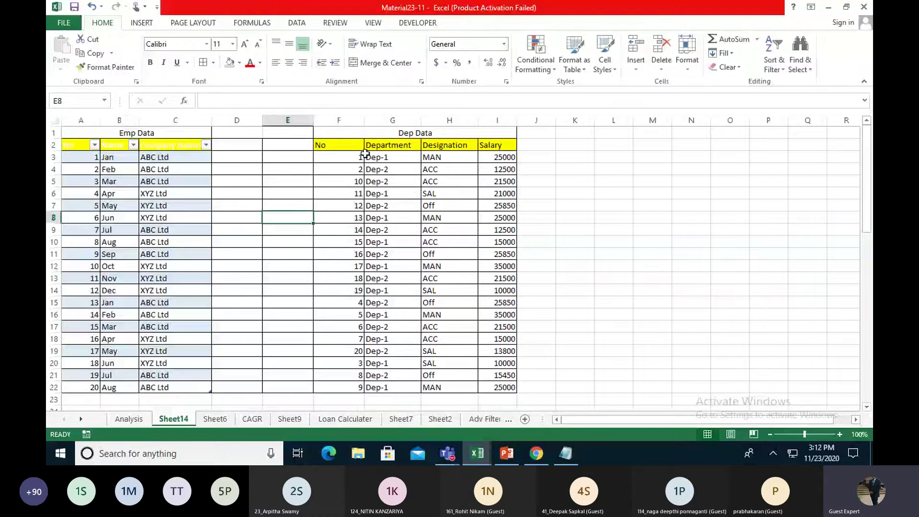
{"action": "key", "text": "shift+Right"}
{"action": "key", "text": "shift+Right"}
{"action": "key", "text": "shift+Right"}
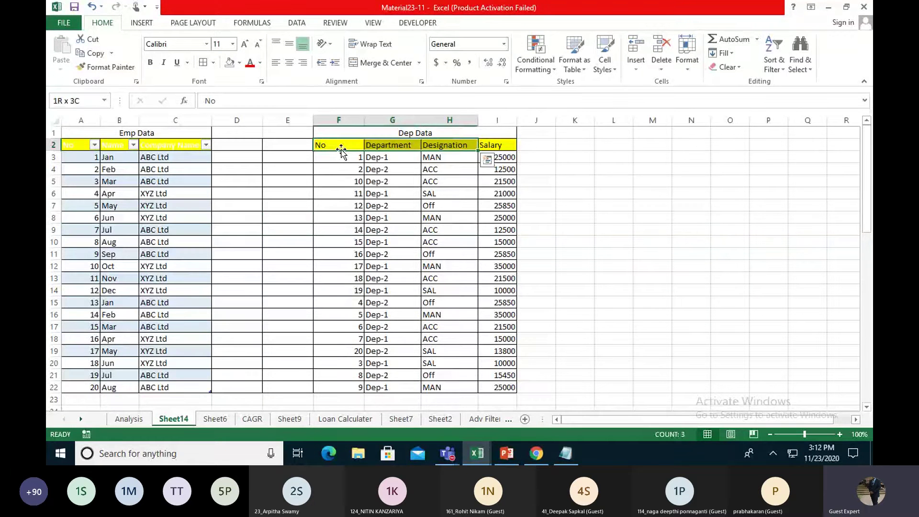
{"action": "key", "text": "shift+Down"}
{"action": "key", "text": "shift+Down"}
{"action": "key", "text": "shift+Down"}
{"action": "key", "text": "shift+Down"}
{"action": "key", "text": "shift+Down"}
{"action": "key", "text": "shift+Down"}
{"action": "key", "text": "shift+Down"}
{"action": "key", "text": "shift+Down"}
{"action": "key", "text": "shift+Down"}
{"action": "key", "text": "shift+Down"}
{"action": "key", "text": "shift+Down"}
{"action": "key", "text": "shift+Down"}
{"action": "key", "text": "shift+Down"}
{"action": "key", "text": "shift+Down"}
{"action": "key", "text": "shift+Down"}
{"action": "key", "text": "shift+Down"}
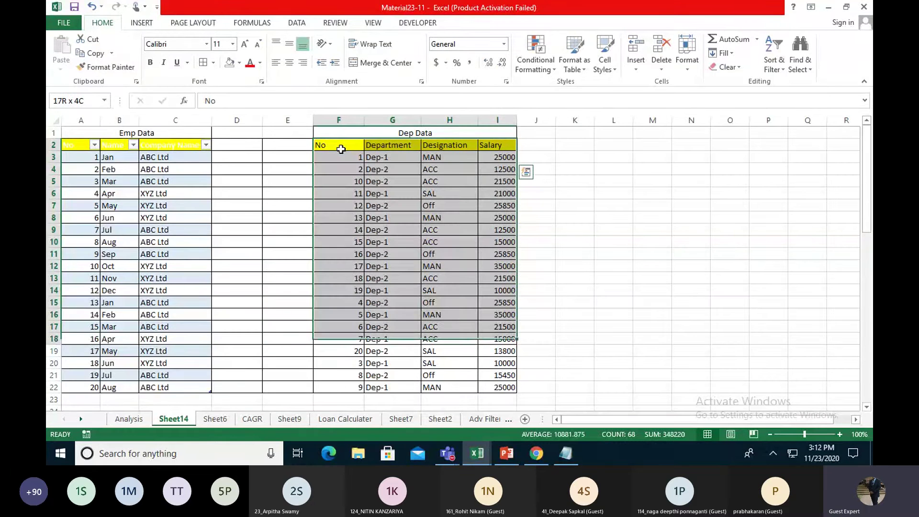
{"action": "key", "text": "shift+Down"}
{"action": "key", "text": "shift+Down"}
{"action": "key", "text": "shift+Down"}
{"action": "key", "text": "shift+Down"}
{"action": "scroll", "coordinate": [341, 150], "scroll_direction": "down", "scroll_amount": 1}
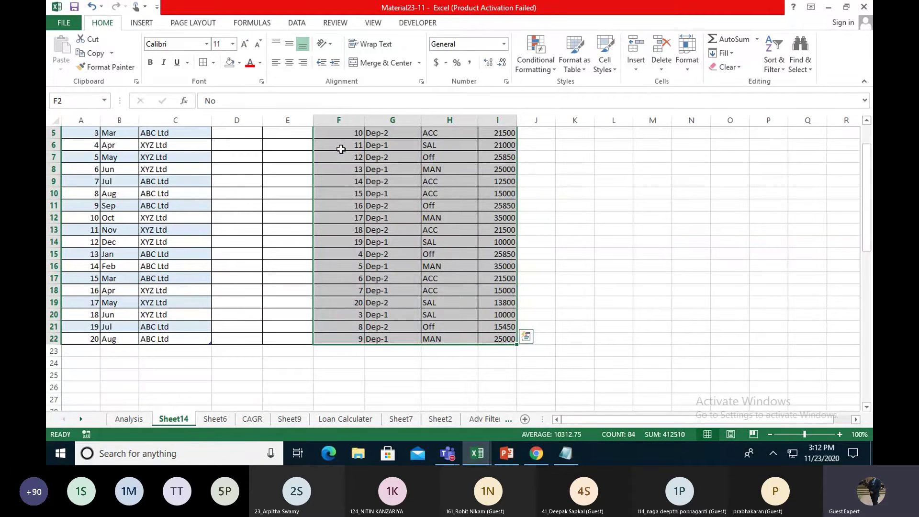
{"action": "scroll", "coordinate": [341, 149], "scroll_direction": "up", "scroll_amount": 2}
{"action": "left_click", "coordinate": [141, 24]}
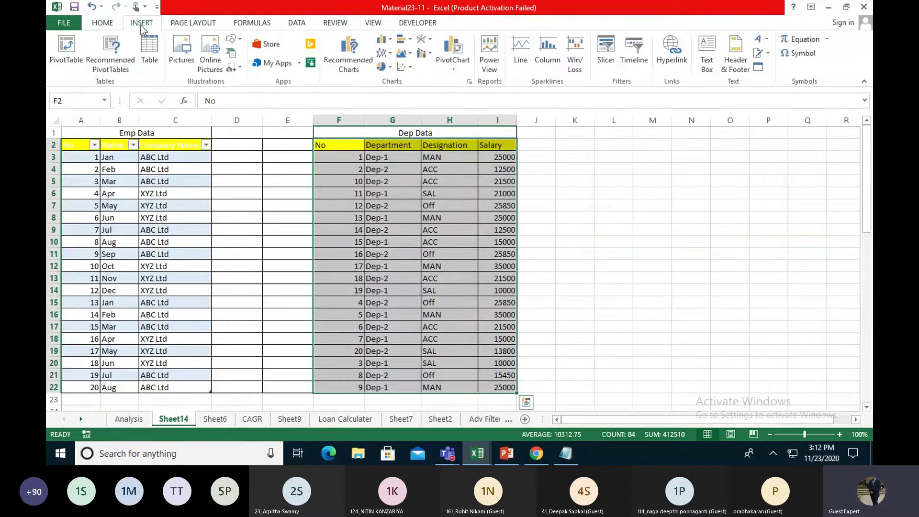
{"action": "left_click", "coordinate": [149, 50]}
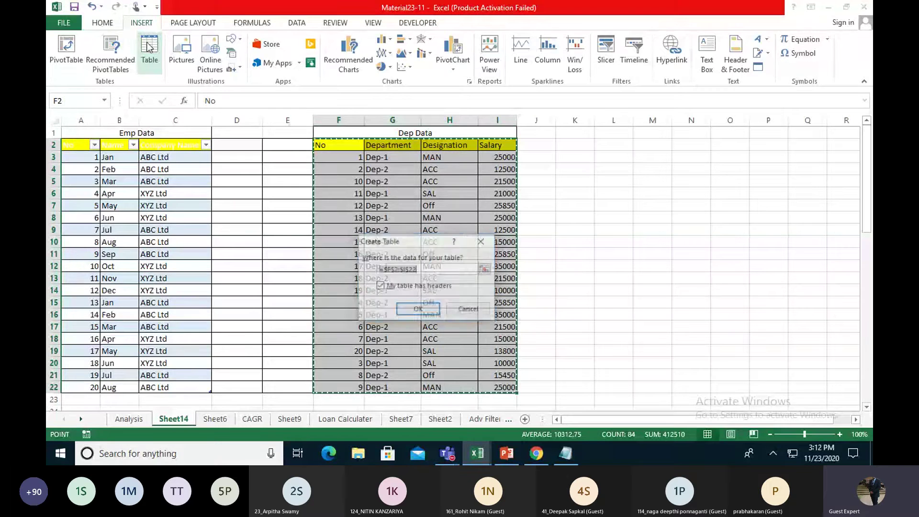
{"action": "left_click", "coordinate": [417, 309]}
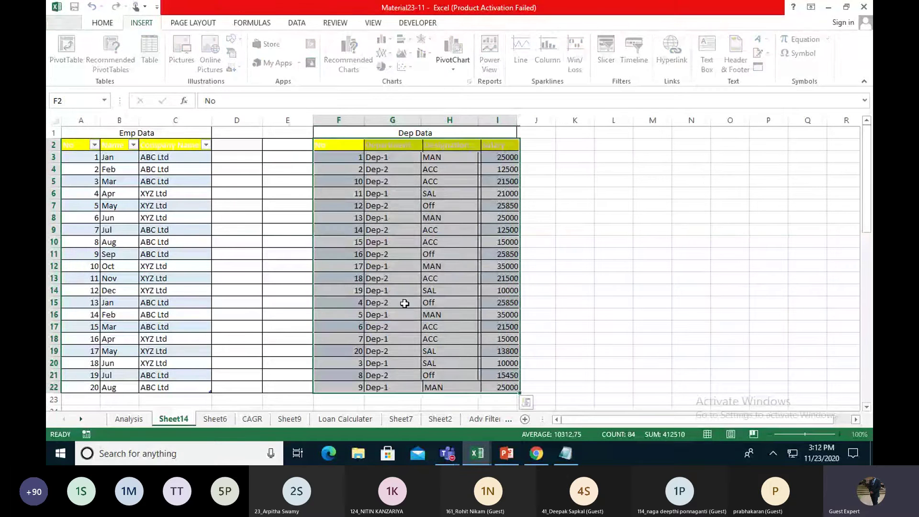
Step: Name the Dep Data table dep
{"action": "left_click", "coordinate": [89, 56]}
{"action": "type", "text": "de"}
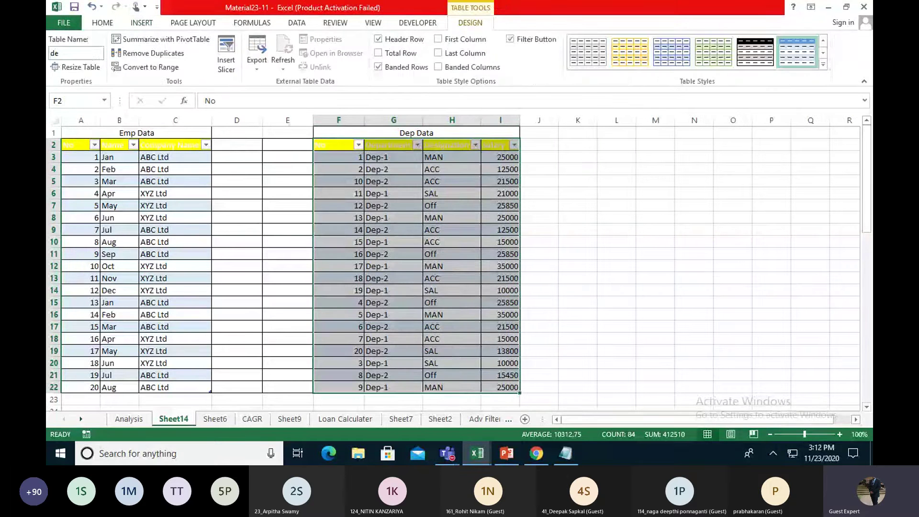
{"action": "type", "text": "p"}
{"action": "left_click", "coordinate": [643, 257]}
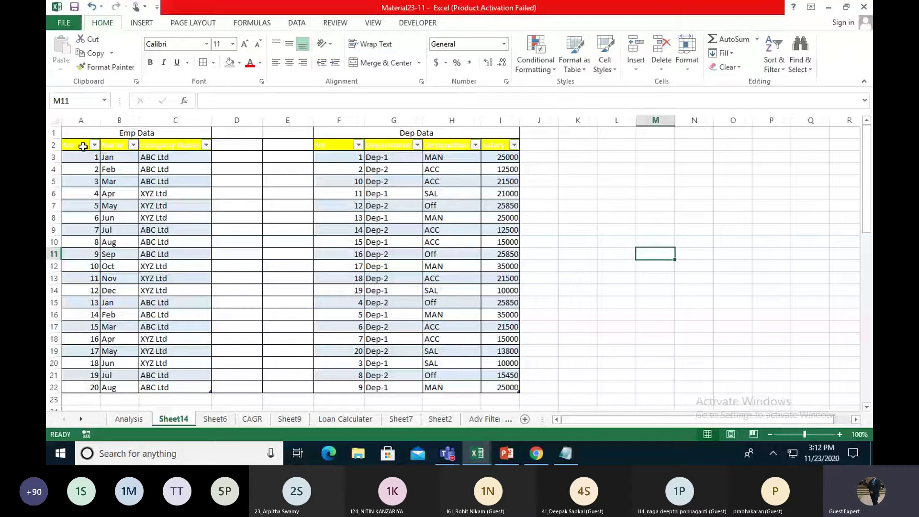
{"action": "left_click_drag", "start_coordinate": [83, 146], "coordinate": [187, 381]}
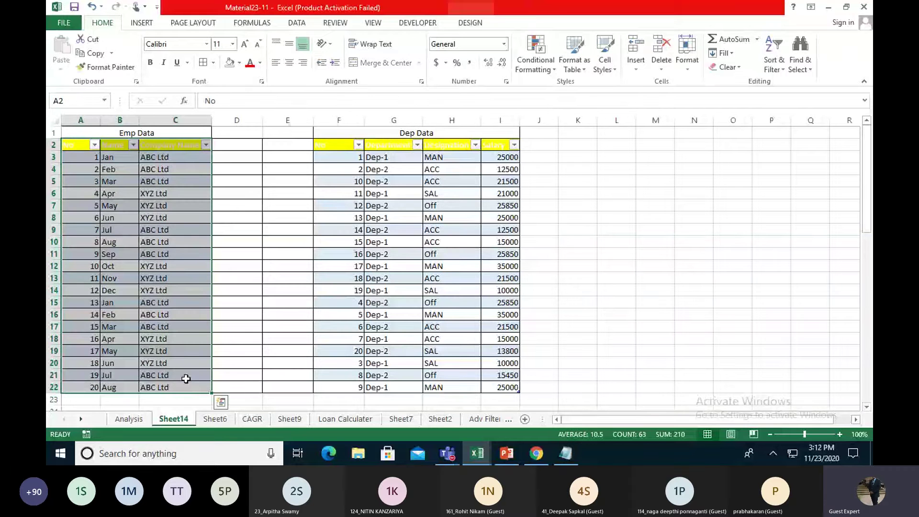
{"action": "left_click_drag", "start_coordinate": [340, 149], "coordinate": [502, 386]}
{"action": "left_click", "coordinate": [77, 153]}
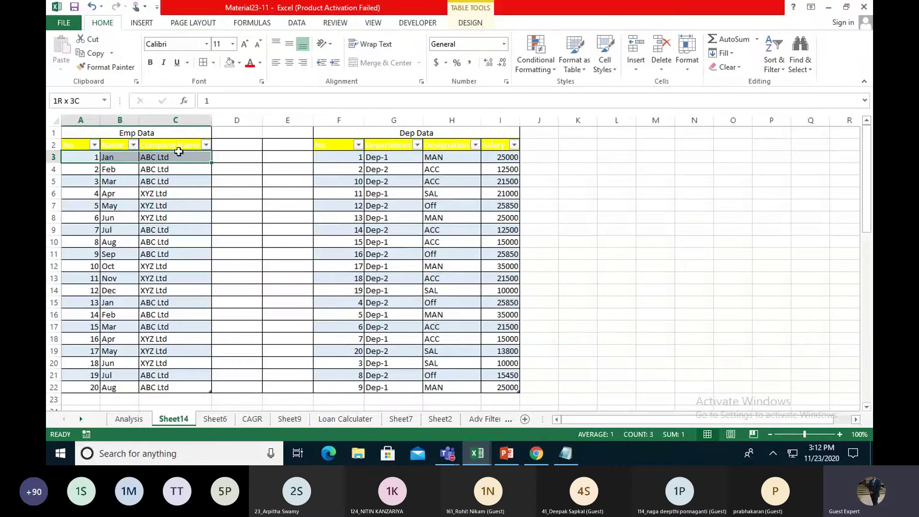
{"action": "left_click", "coordinate": [249, 168]}
Step: Apply the black theme font colour to the Emp Data table's header cells A2:C2
{"action": "left_click_drag", "start_coordinate": [74, 144], "coordinate": [200, 146]}
{"action": "left_click", "coordinate": [261, 66]}
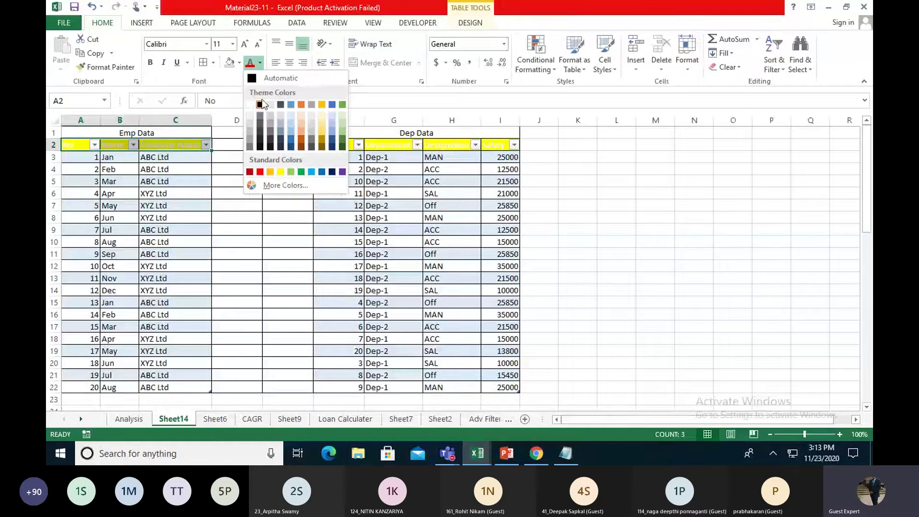
{"action": "left_click", "coordinate": [260, 101]}
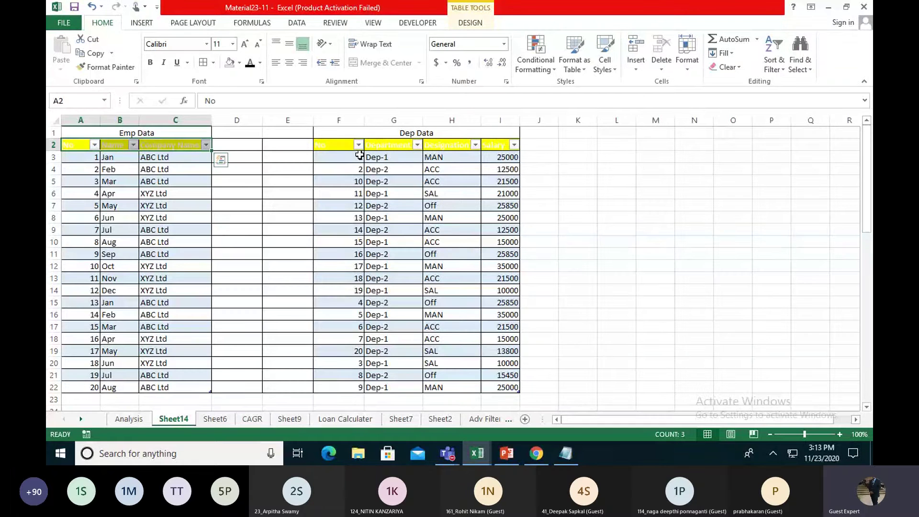
Step: Insert a PivotTable from the dep table at cell A28 of Sheet14, adding the data to the Data Model
{"action": "left_click_drag", "start_coordinate": [335, 144], "coordinate": [503, 387]}
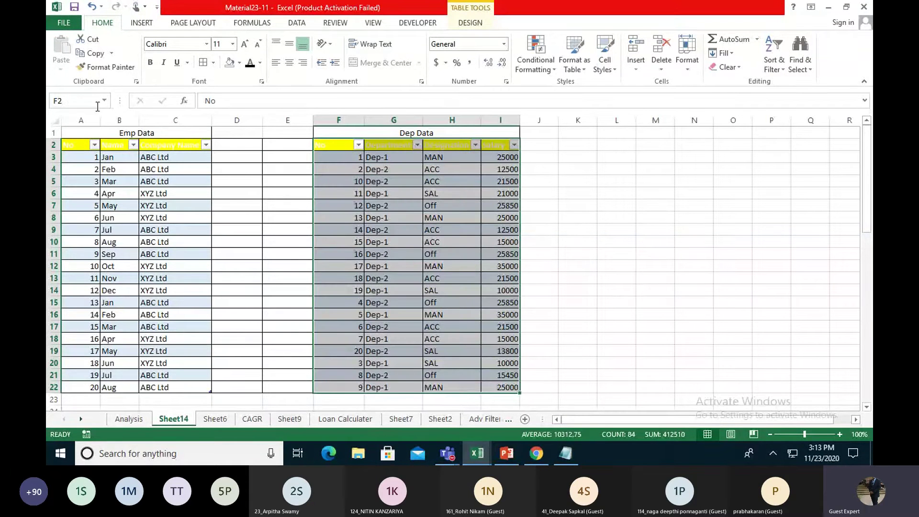
{"action": "left_click", "coordinate": [142, 23]}
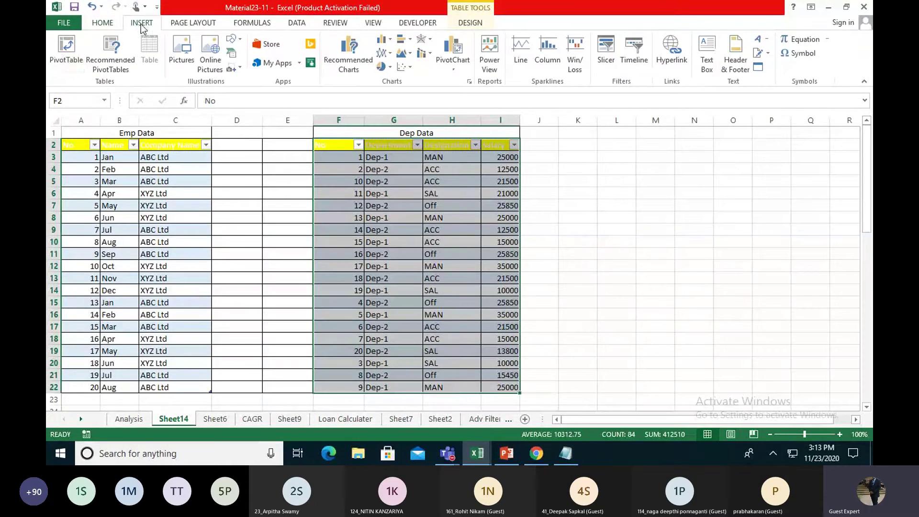
{"action": "left_click", "coordinate": [56, 50]}
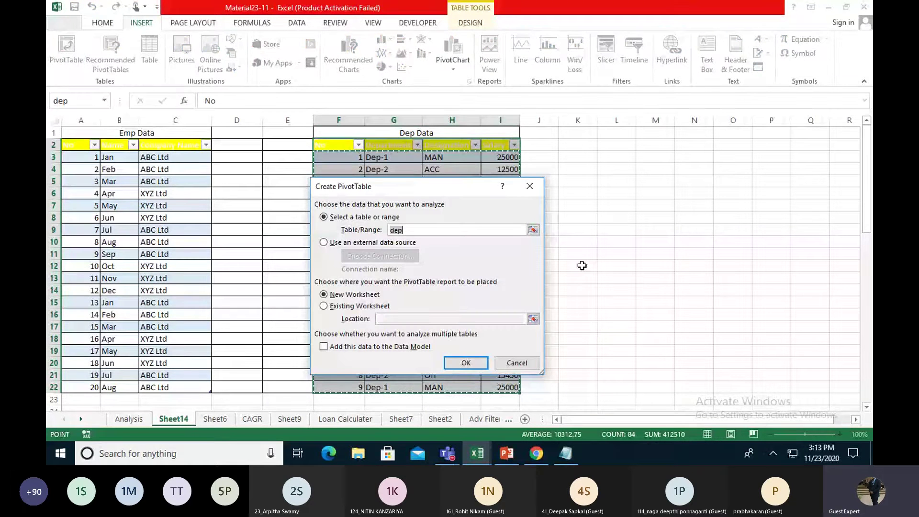
{"action": "scroll", "coordinate": [581, 265], "scroll_direction": "down", "scroll_amount": 6}
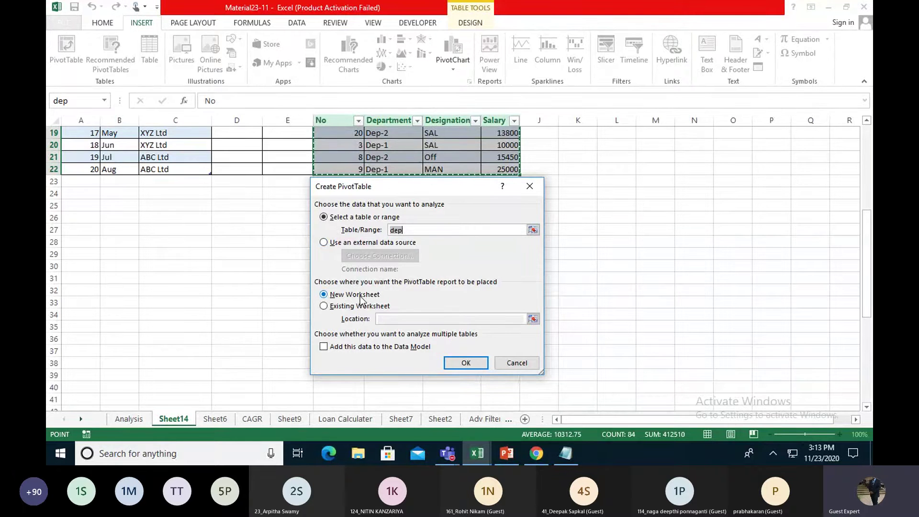
{"action": "left_click", "coordinate": [324, 306]}
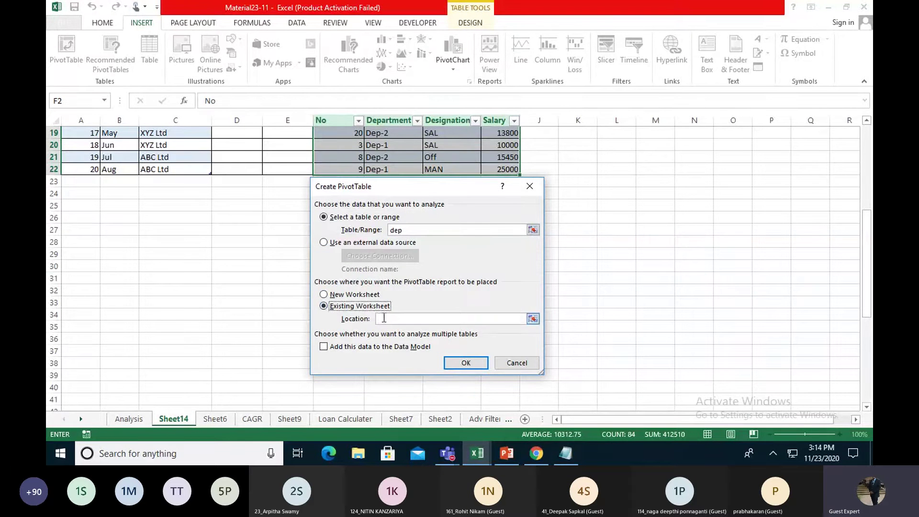
{"action": "left_click", "coordinate": [85, 238]}
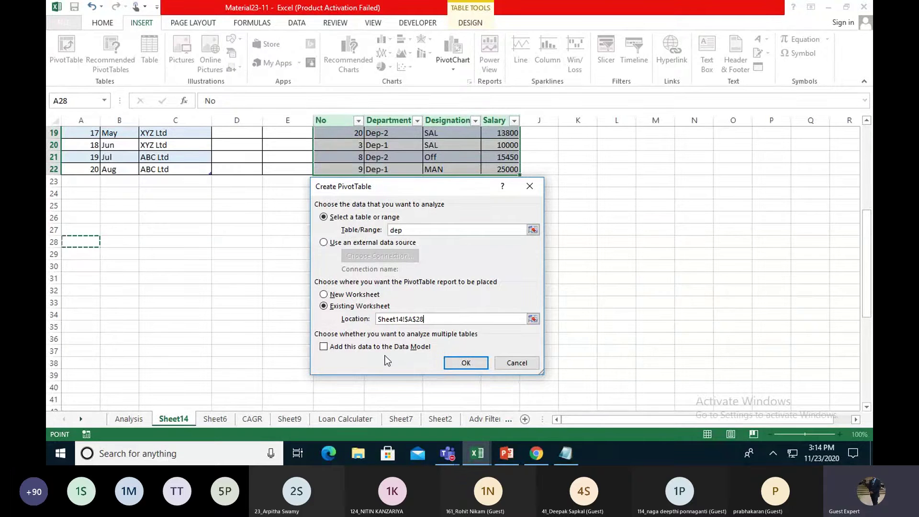
{"action": "left_click", "coordinate": [323, 347]}
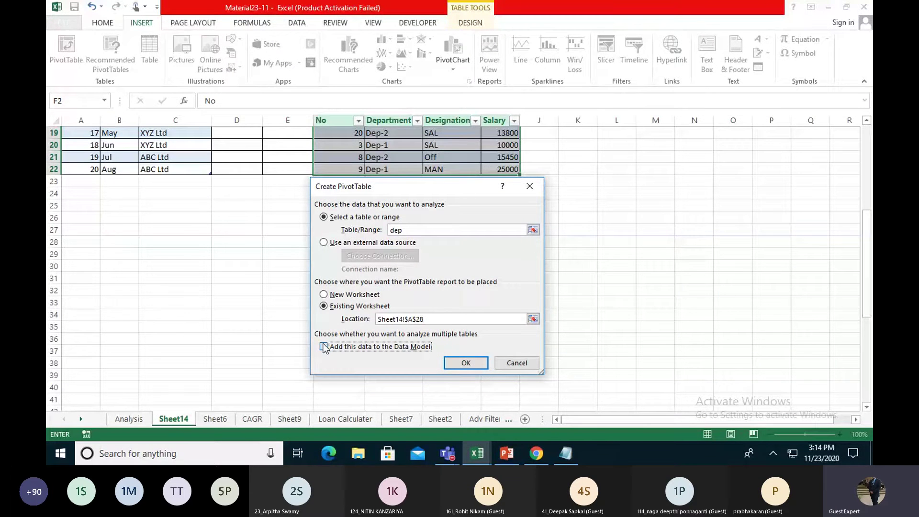
{"action": "left_click", "coordinate": [468, 366]}
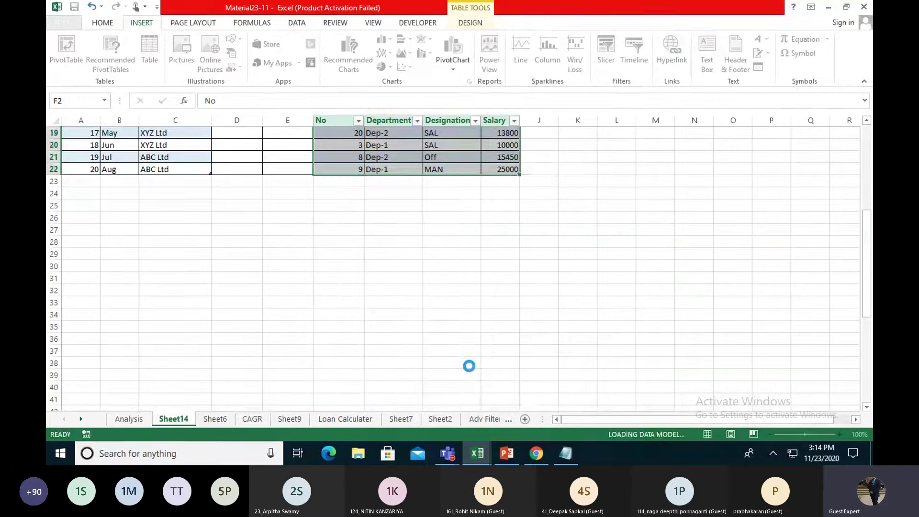
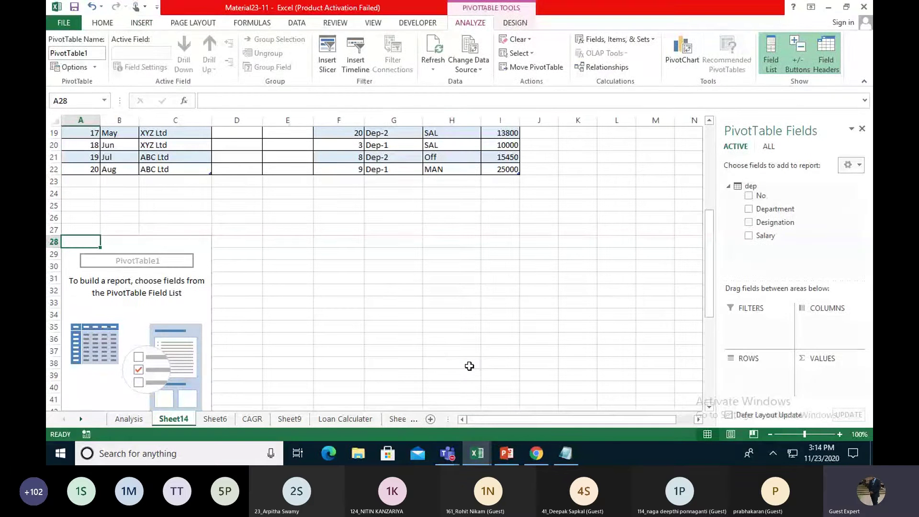
Step: Show all available tables in the PivotTable field list and look over the fields of dep and empp
{"action": "left_click", "coordinate": [728, 186]}
{"action": "left_click", "coordinate": [765, 148]}
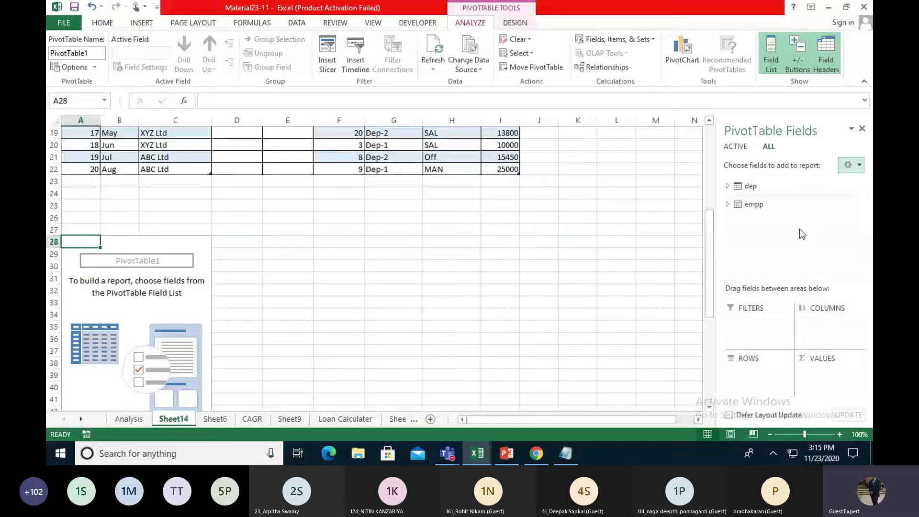
{"action": "left_click", "coordinate": [754, 204]}
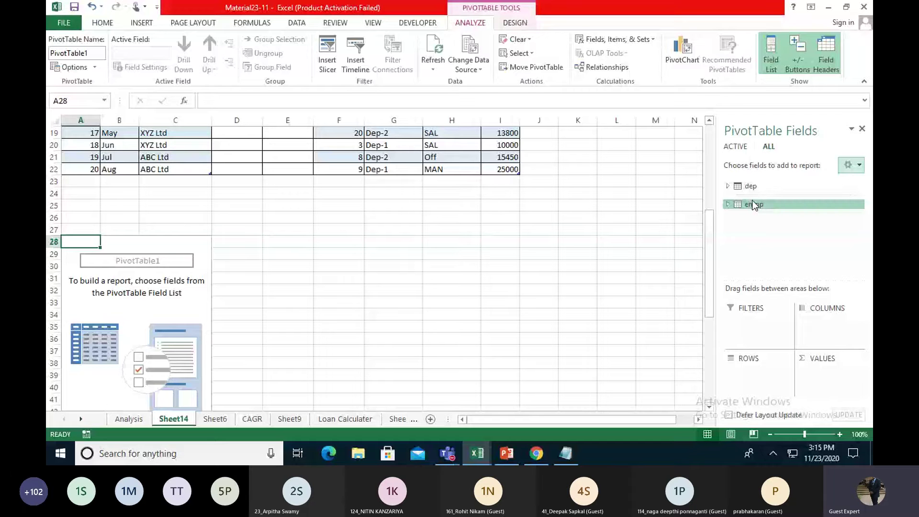
{"action": "left_click", "coordinate": [752, 204]}
{"action": "left_click", "coordinate": [750, 187]}
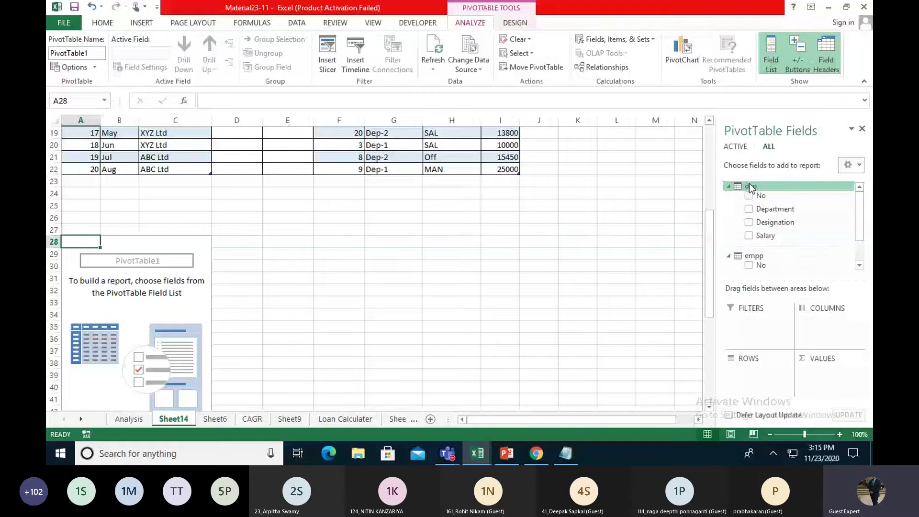
{"action": "left_click", "coordinate": [755, 257]}
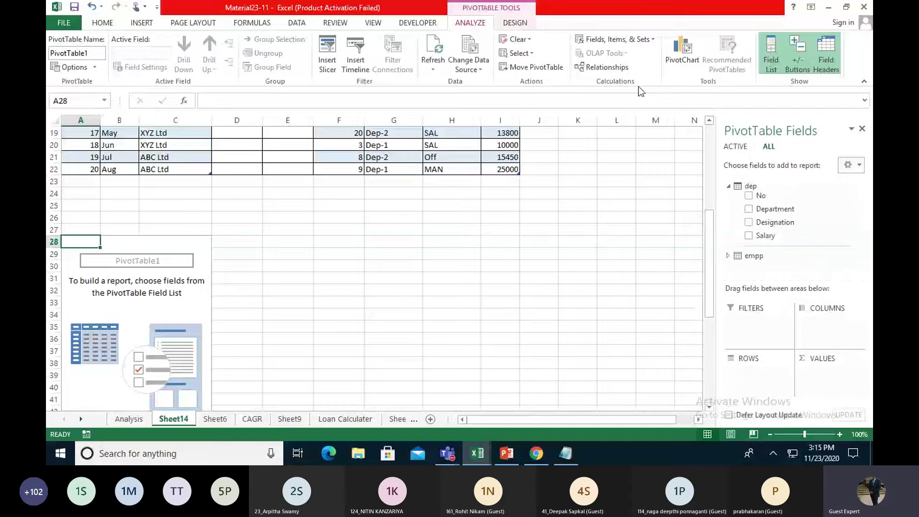
{"action": "left_click", "coordinate": [750, 187]}
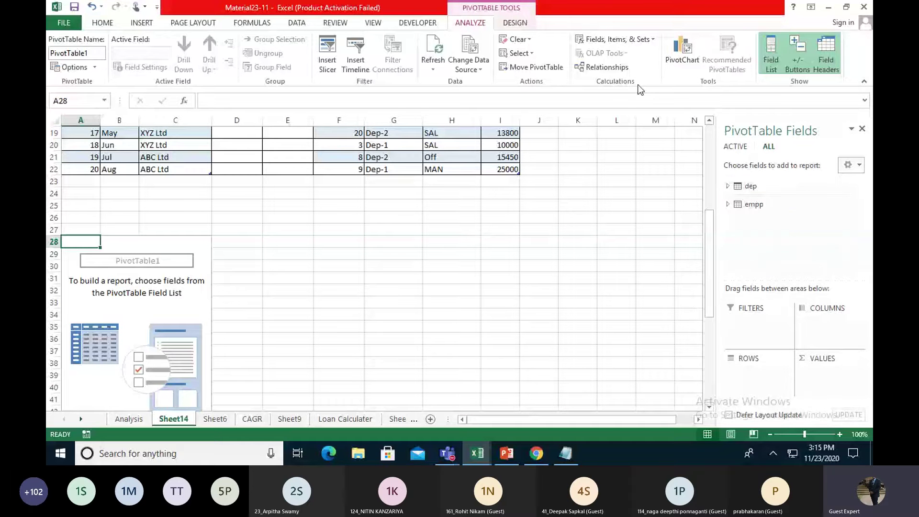
Step: Start a new table relationship with dep as the table and No as its foreign column
{"action": "left_click", "coordinate": [607, 67]}
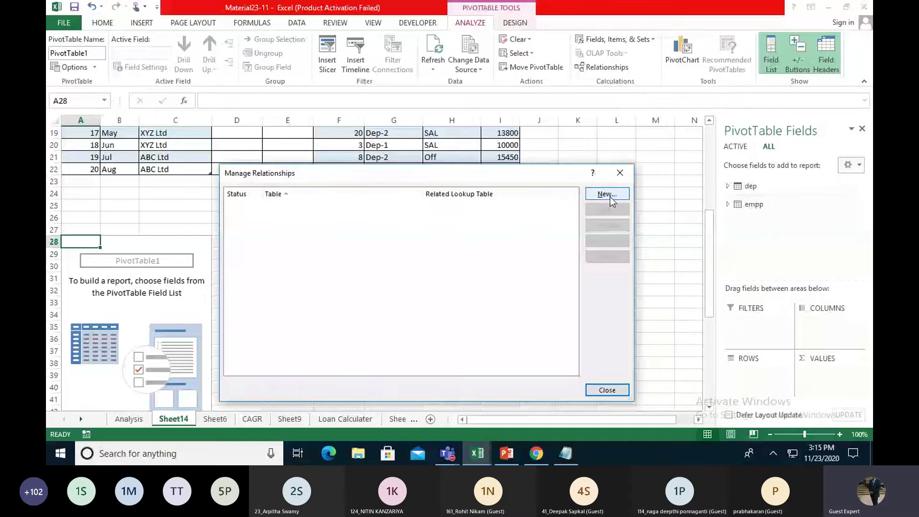
{"action": "left_click", "coordinate": [610, 197]}
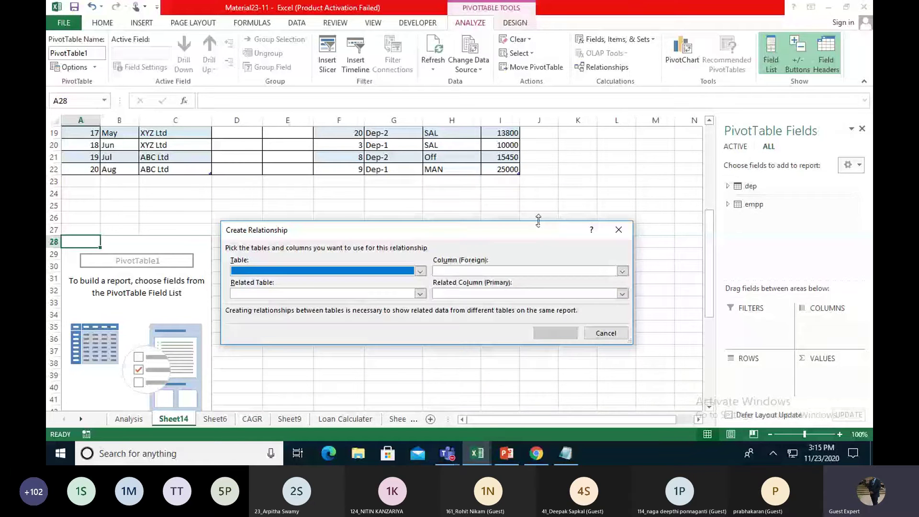
{"action": "left_click_drag", "start_coordinate": [531, 229], "coordinate": [543, 109]}
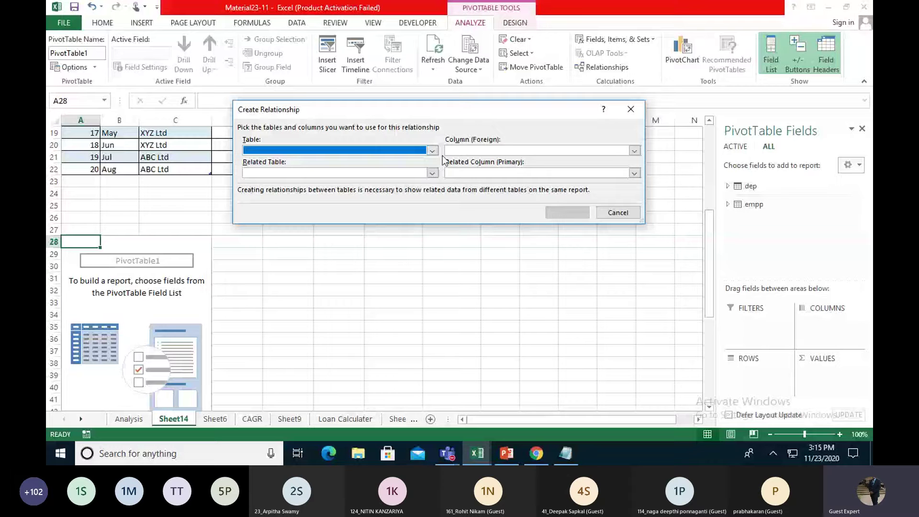
{"action": "left_click", "coordinate": [432, 151]}
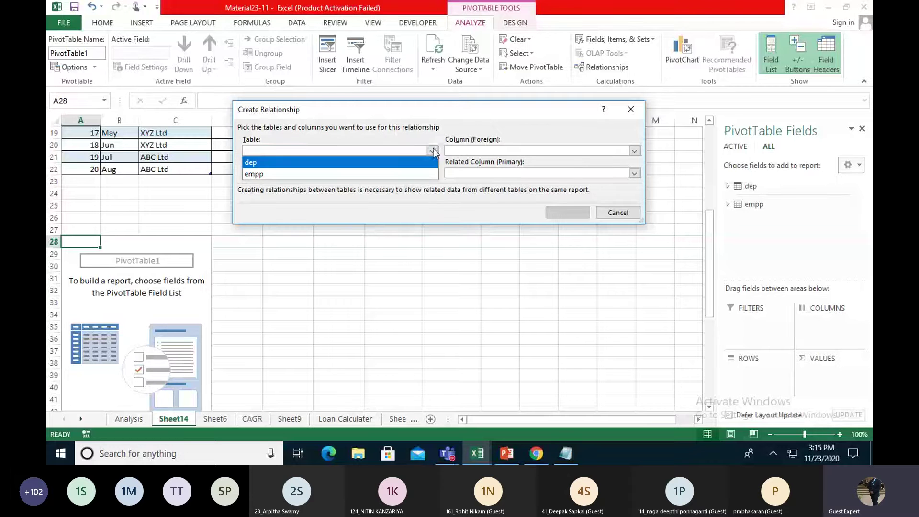
{"action": "left_click", "coordinate": [430, 162]}
{"action": "left_click", "coordinate": [467, 152]}
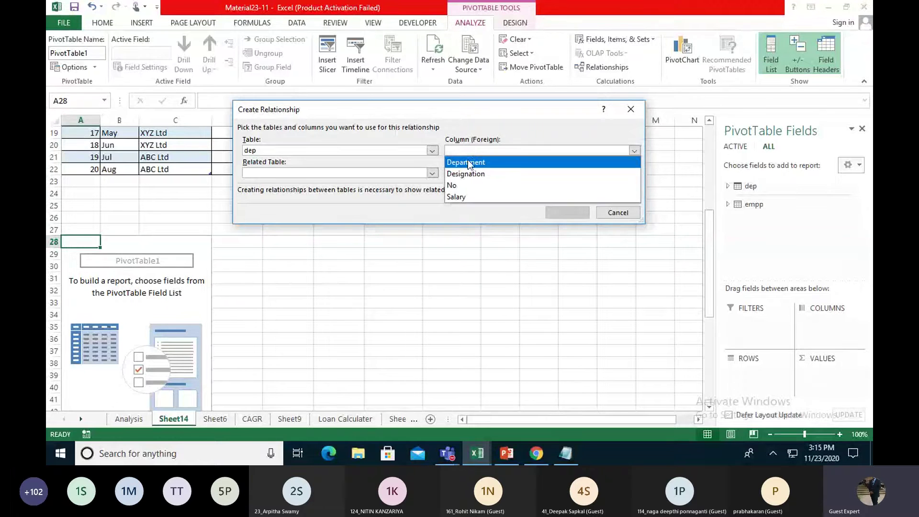
{"action": "left_click", "coordinate": [466, 183]}
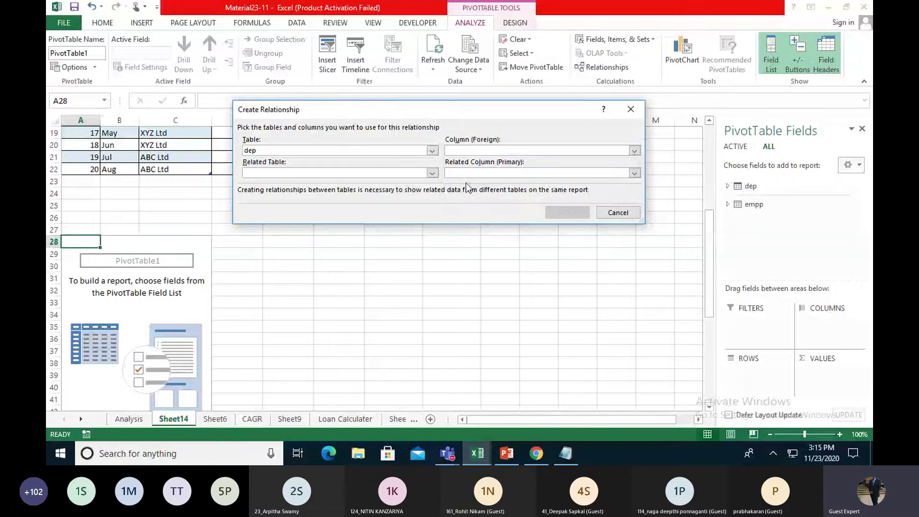
Step: Complete the relationship with empp as the related table and No as its primary column
{"action": "left_click", "coordinate": [431, 173]}
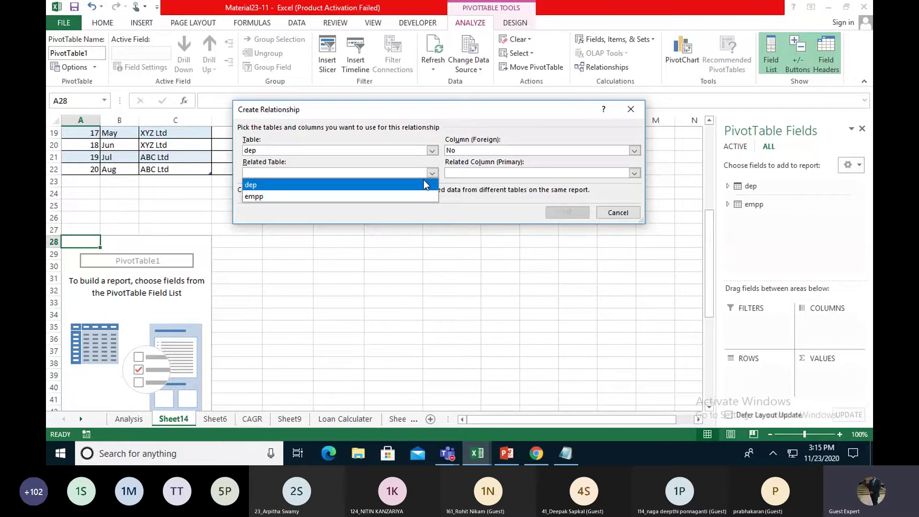
{"action": "left_click", "coordinate": [412, 196]}
{"action": "left_click", "coordinate": [466, 173]}
{"action": "left_click", "coordinate": [459, 212]}
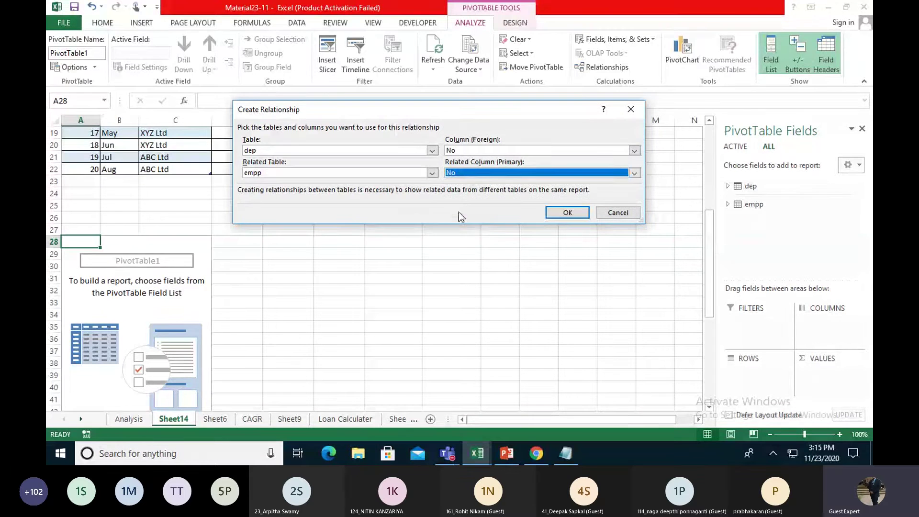
{"action": "left_click", "coordinate": [558, 213]}
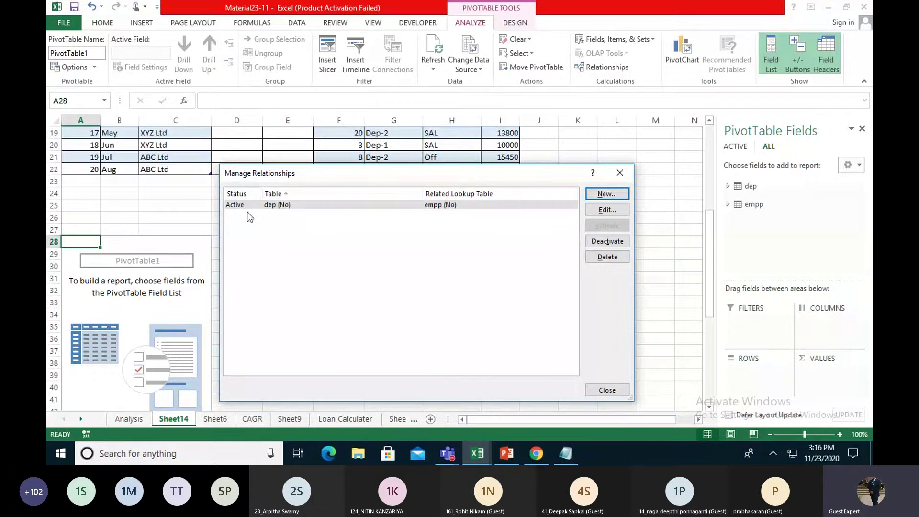
{"action": "left_click", "coordinate": [611, 390]}
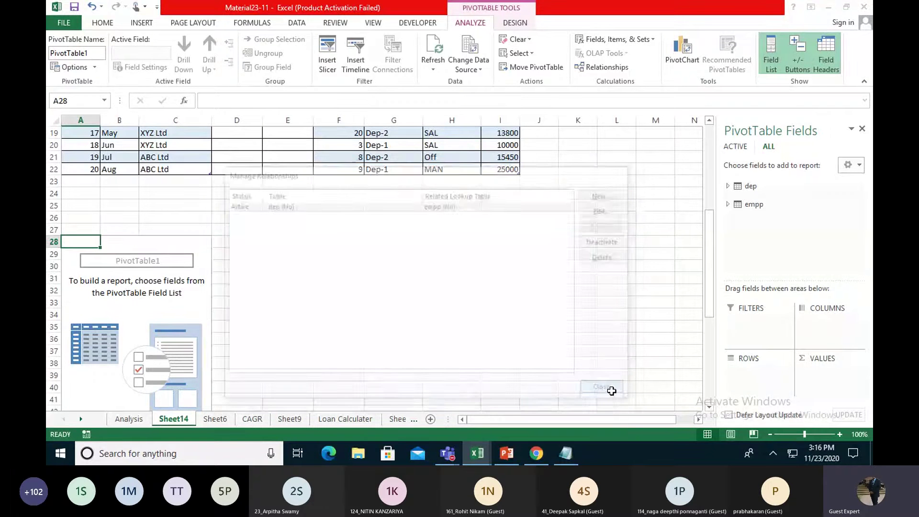
Step: Add the empp fields No, Name and Company Name to the PivotTable's rows
{"action": "left_click", "coordinate": [728, 205]}
{"action": "left_click_drag", "start_coordinate": [755, 215], "coordinate": [755, 377]}
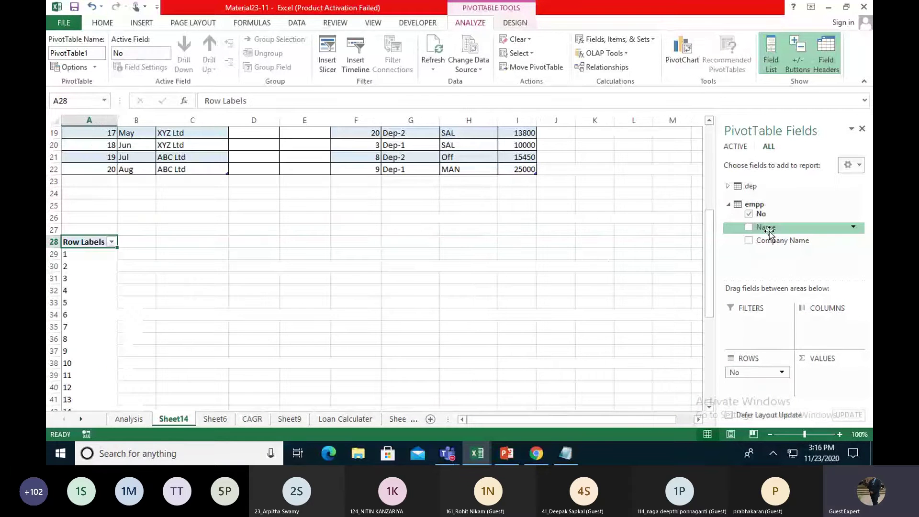
{"action": "left_click_drag", "start_coordinate": [769, 231], "coordinate": [771, 377]}
{"action": "left_click_drag", "start_coordinate": [781, 241], "coordinate": [768, 390]}
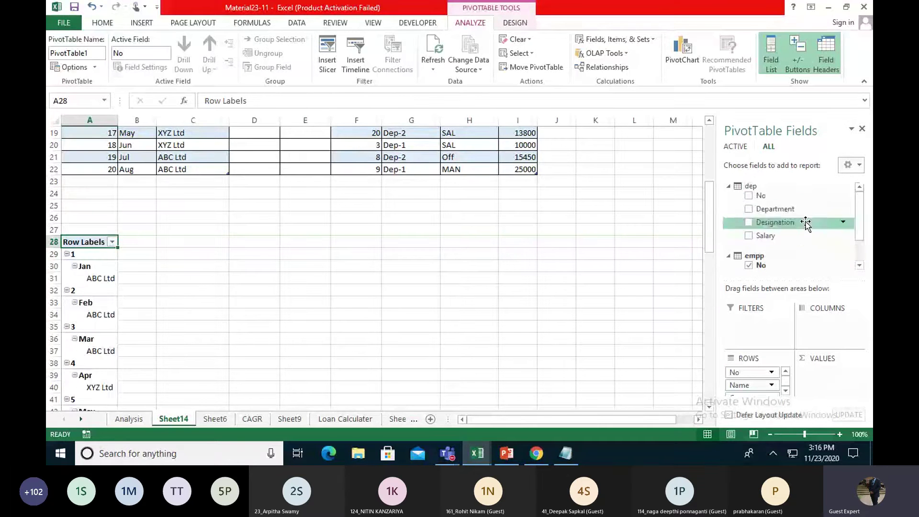
Step: Add the dep fields Department and Designation to the PivotTable's rows and Salary to its values
{"action": "scroll", "coordinate": [805, 224], "scroll_direction": "up", "scroll_amount": 1}
{"action": "left_click_drag", "start_coordinate": [775, 208], "coordinate": [762, 399]}
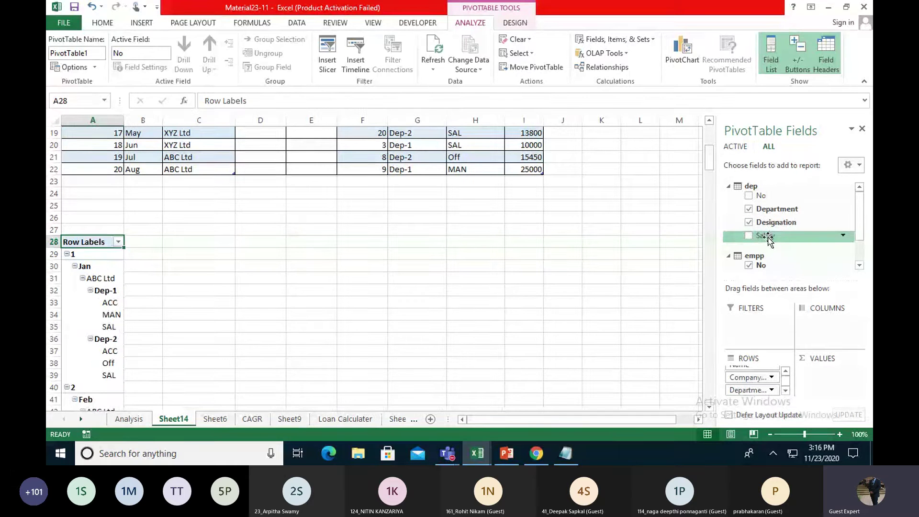
{"action": "left_click_drag", "start_coordinate": [767, 238], "coordinate": [828, 376]}
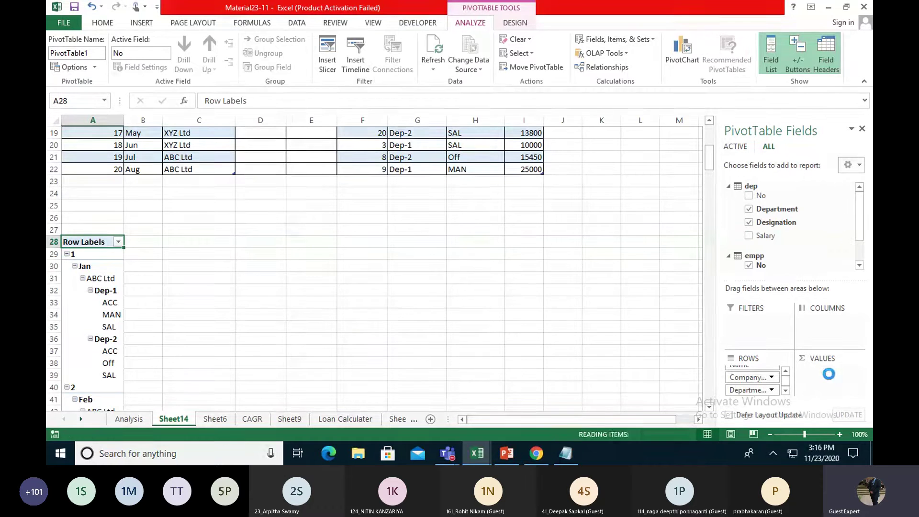
Step: Look through the PivotTable's rows to check each employee's department, designation and salary
{"action": "key", "text": "Down"}
{"action": "key", "text": "Down"}
{"action": "key", "text": "Down"}
{"action": "key", "text": "Down"}
{"action": "key", "text": "Down"}
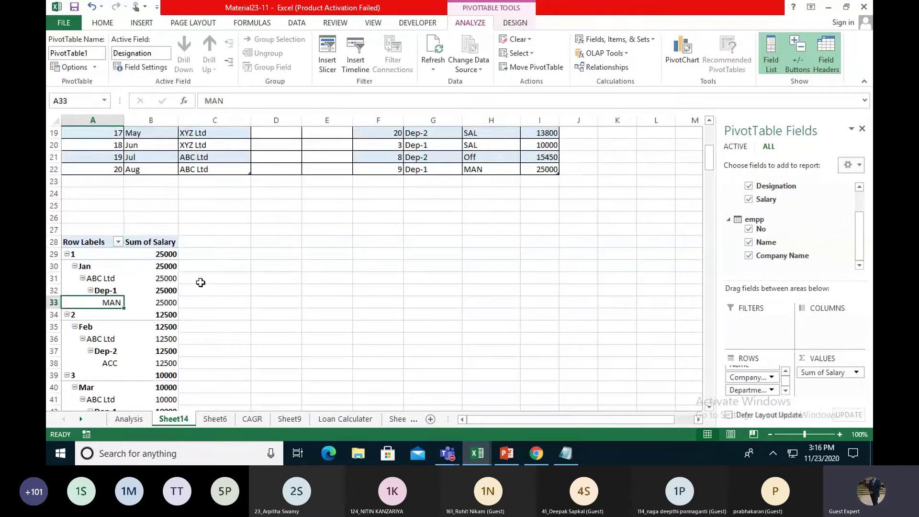
{"action": "scroll", "coordinate": [206, 278], "scroll_direction": "down", "scroll_amount": 9}
{"action": "scroll", "coordinate": [219, 278], "scroll_direction": "down", "scroll_amount": 9}
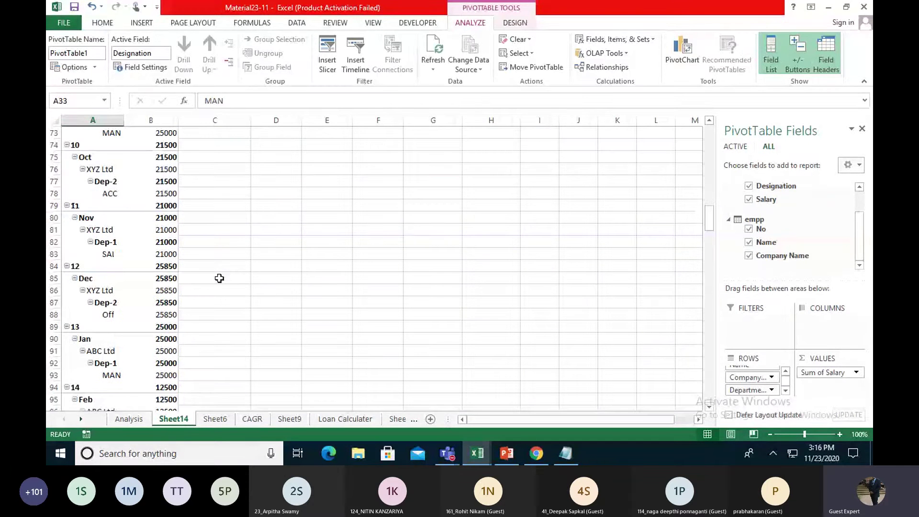
{"action": "scroll", "coordinate": [219, 278], "scroll_direction": "up", "scroll_amount": 19}
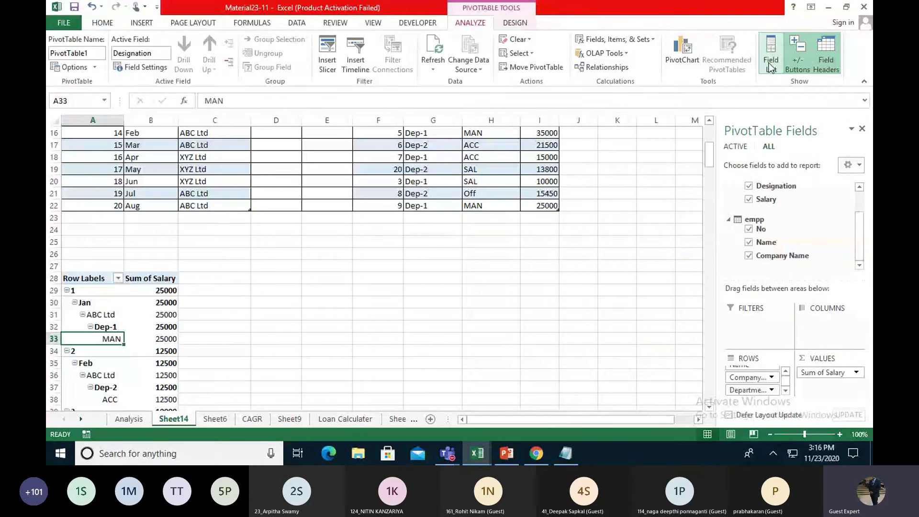
Step: Hide the PivotTable's expand/collapse buttons and set it to show no subtotals
{"action": "left_click", "coordinate": [792, 44]}
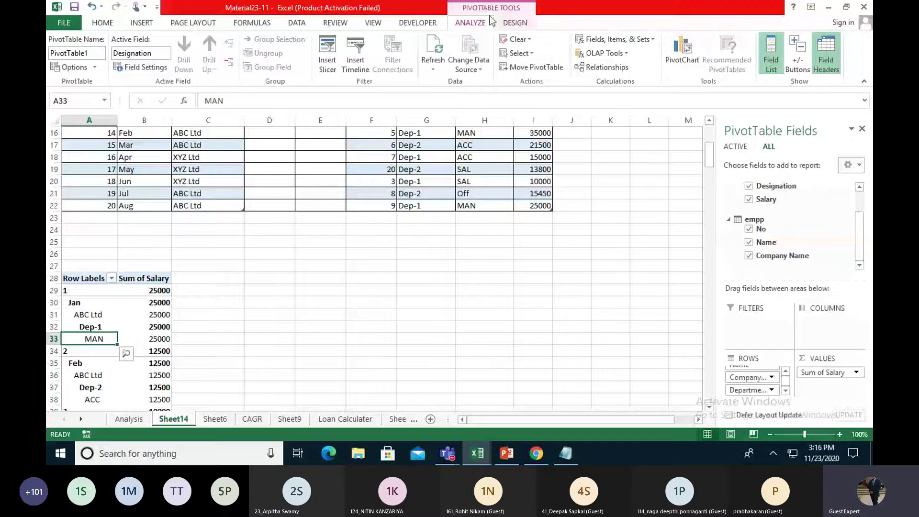
{"action": "left_click", "coordinate": [515, 24]}
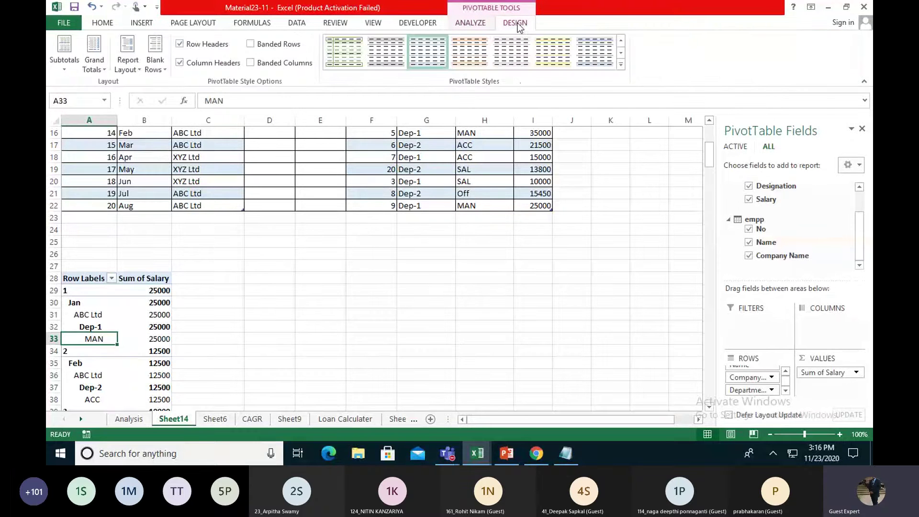
{"action": "left_click", "coordinate": [68, 70]}
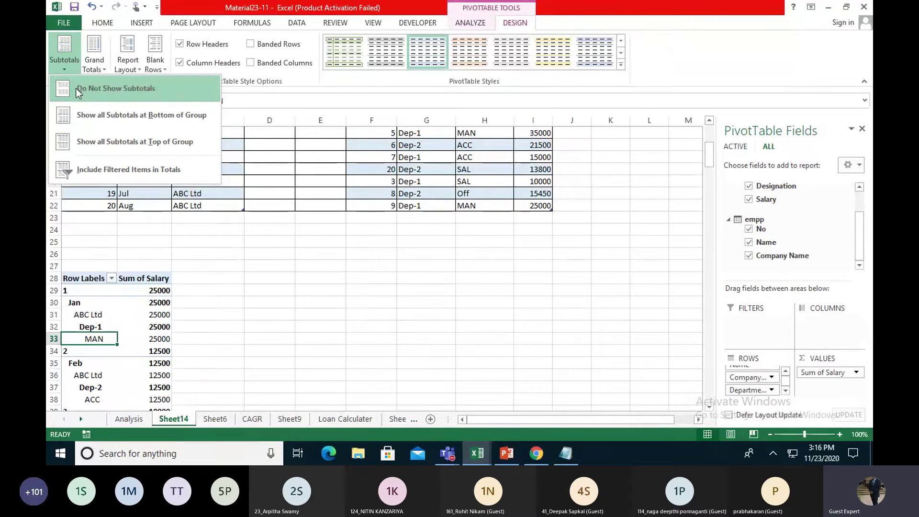
{"action": "left_click", "coordinate": [76, 89]}
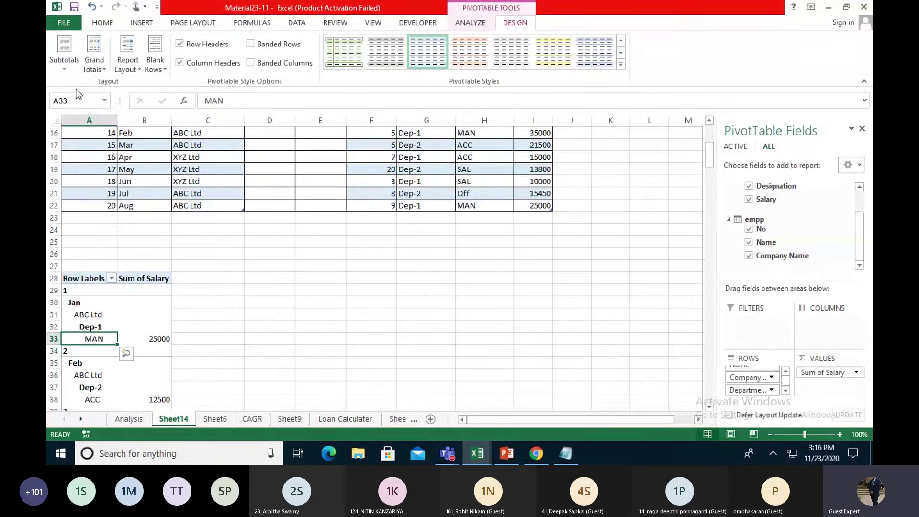
Step: Turn off the PivotTable's grand totals for rows and columns and show the report in tabular form
{"action": "left_click", "coordinate": [94, 67]}
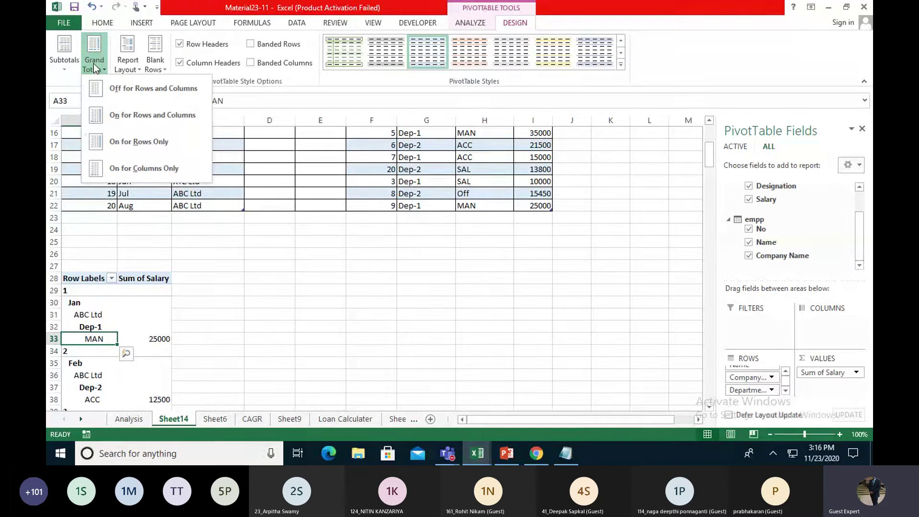
{"action": "left_click", "coordinate": [107, 91]}
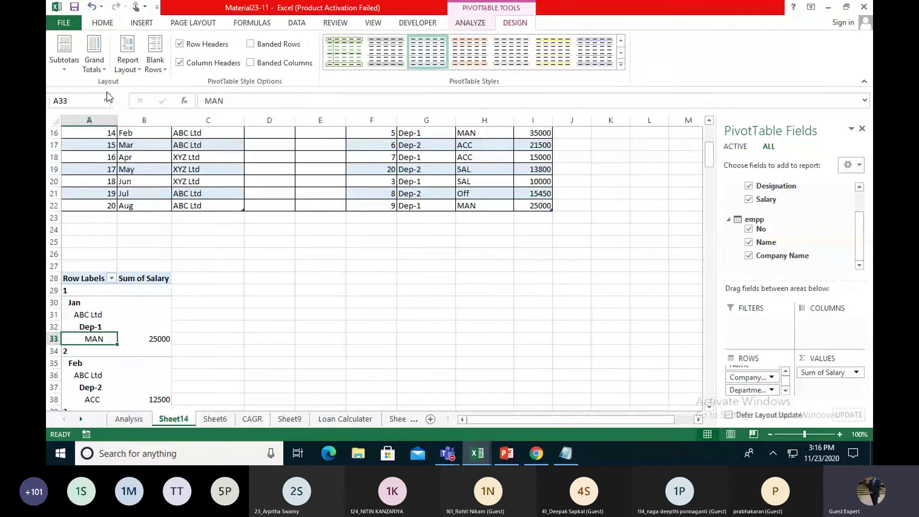
{"action": "left_click", "coordinate": [133, 69]}
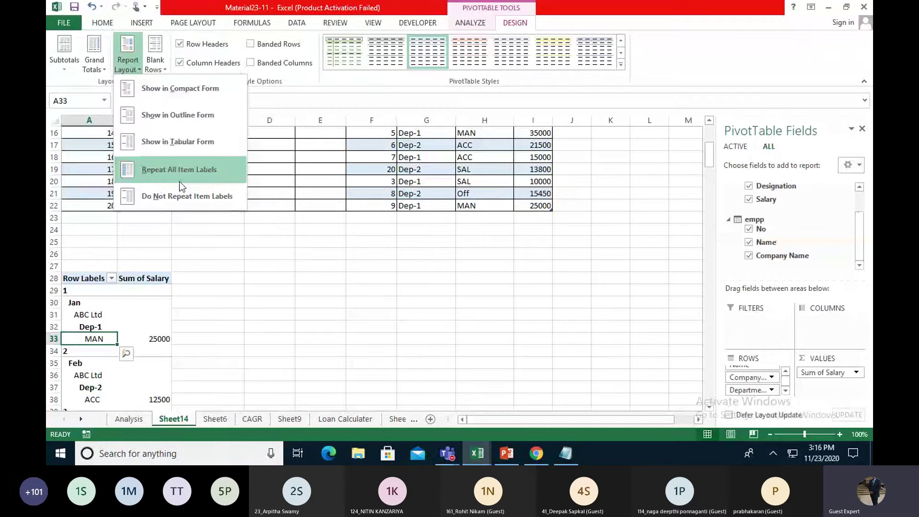
{"action": "left_click", "coordinate": [178, 141]}
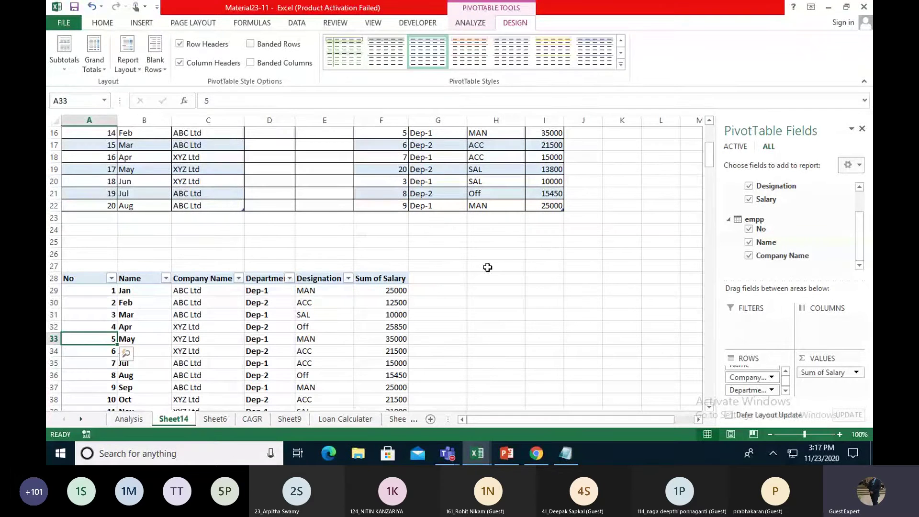
{"action": "scroll", "coordinate": [487, 267], "scroll_direction": "down", "scroll_amount": 4}
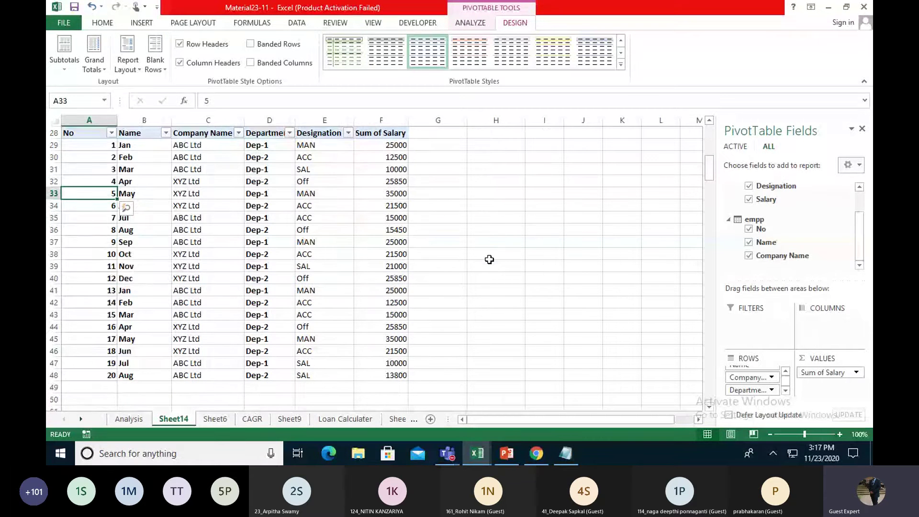
{"action": "scroll", "coordinate": [488, 263], "scroll_direction": "up", "scroll_amount": 6}
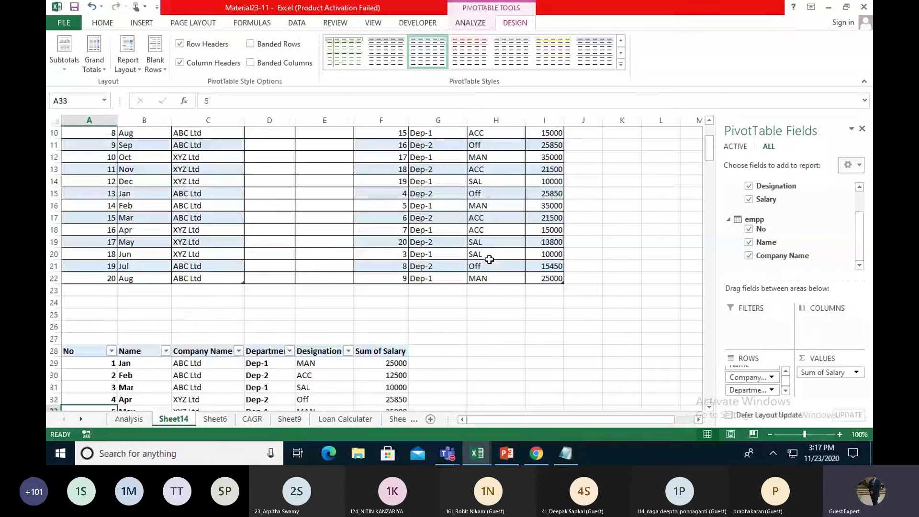
{"action": "scroll", "coordinate": [445, 267], "scroll_direction": "down", "scroll_amount": 4}
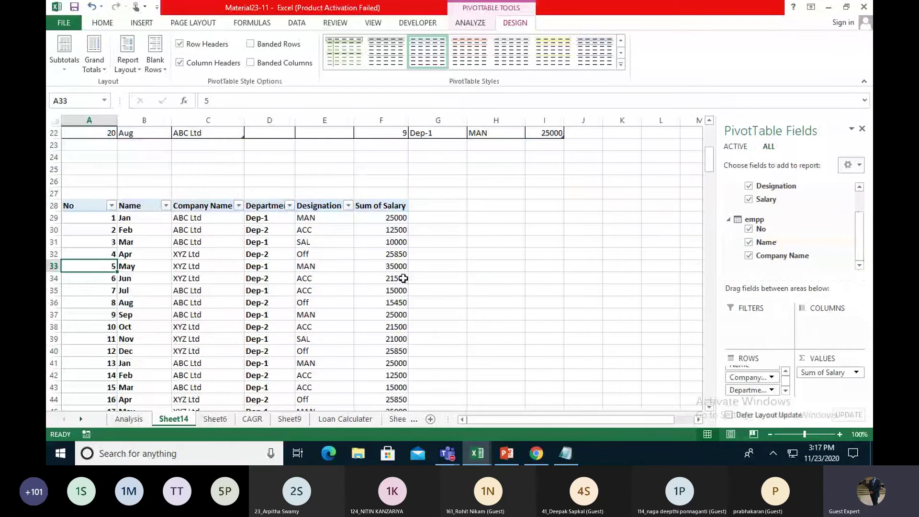
{"action": "scroll", "coordinate": [403, 278], "scroll_direction": "down", "scroll_amount": 1}
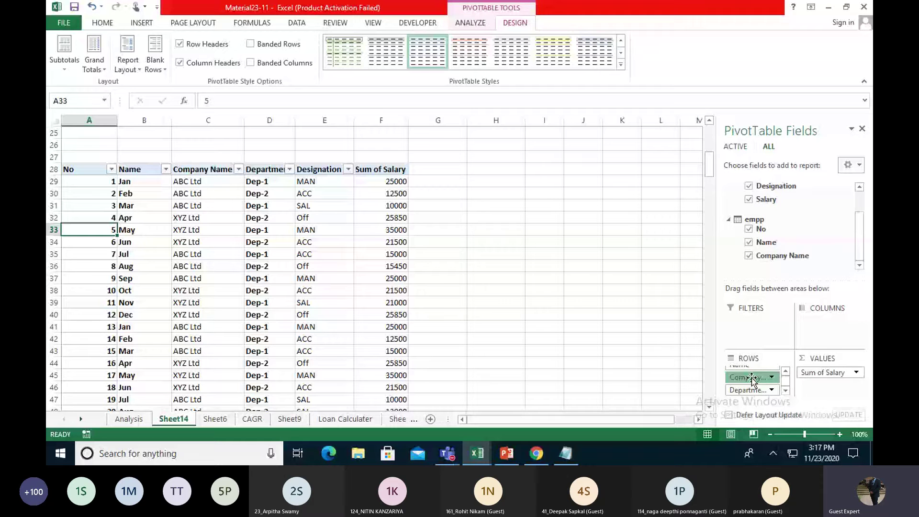
Step: Move Company Name from the PivotTable's rows to its filters and filter the report to ABC Ltd
{"action": "left_click_drag", "start_coordinate": [751, 377], "coordinate": [756, 323]}
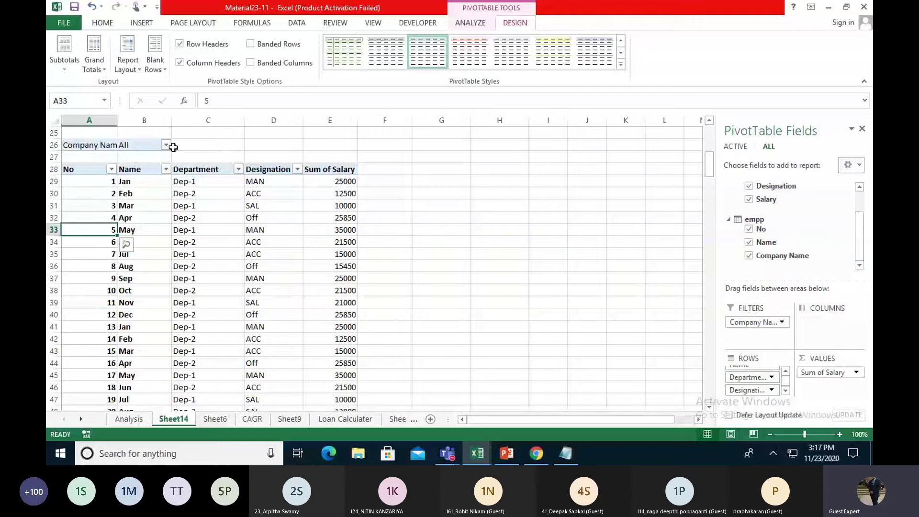
{"action": "left_click", "coordinate": [166, 145]}
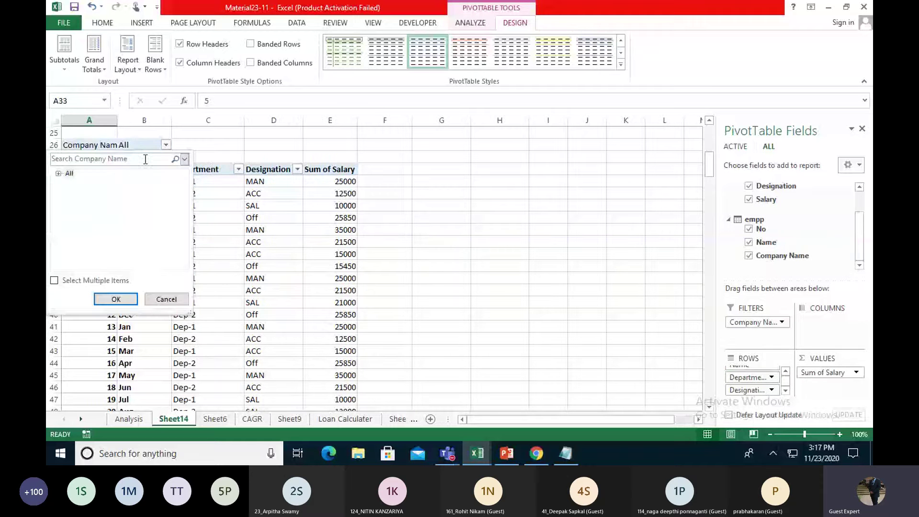
{"action": "left_click", "coordinate": [58, 173]}
{"action": "left_click", "coordinate": [115, 301]}
{"action": "left_click", "coordinate": [116, 300]}
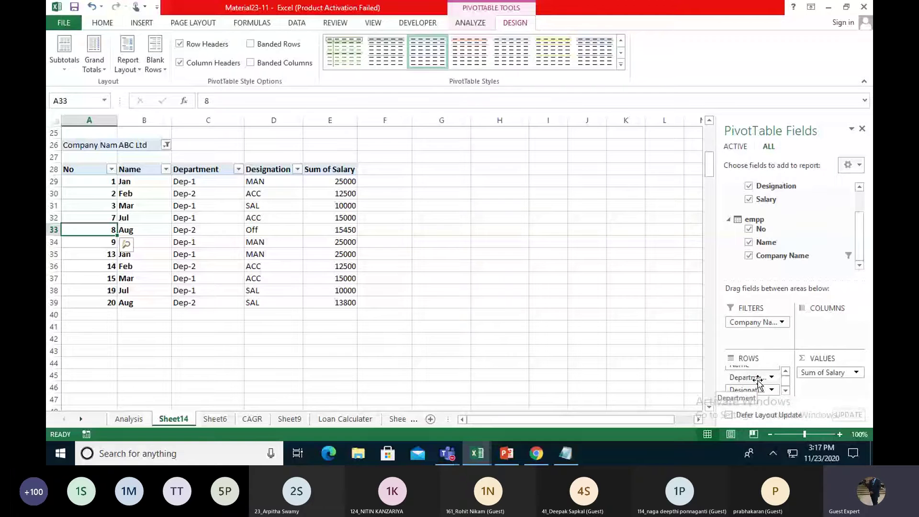
Step: Move Department from the PivotTable's rows to its filters and filter the report to Dep-1
{"action": "left_click_drag", "start_coordinate": [757, 381], "coordinate": [760, 335]}
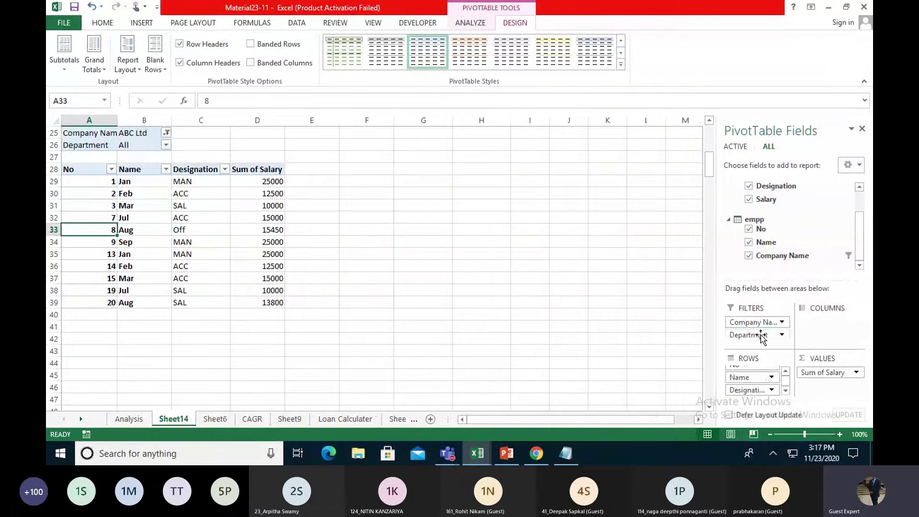
{"action": "scroll", "coordinate": [214, 235], "scroll_direction": "up", "scroll_amount": 2}
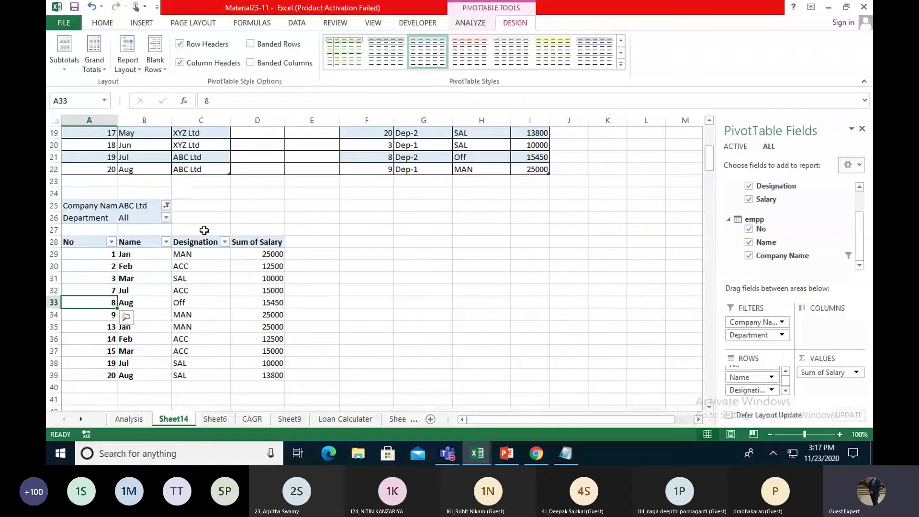
{"action": "left_click", "coordinate": [165, 217]}
{"action": "left_click", "coordinate": [58, 246]}
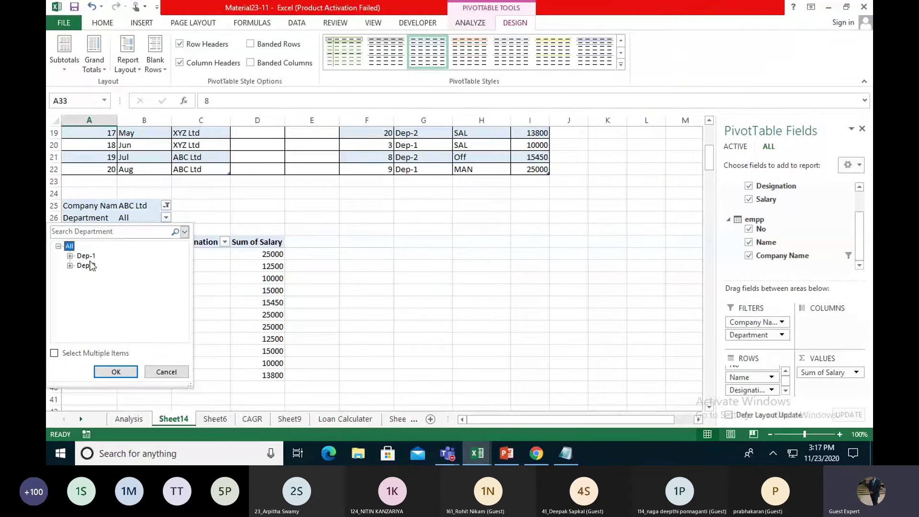
{"action": "left_click", "coordinate": [116, 373]}
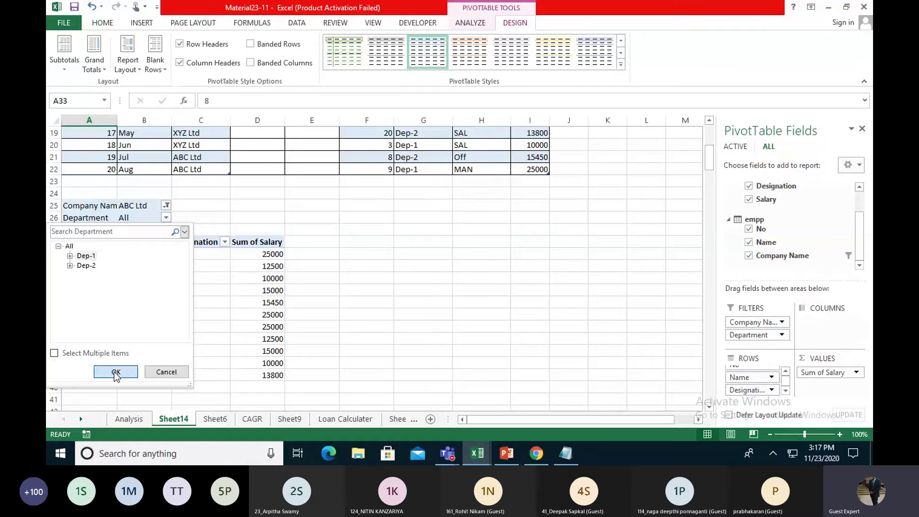
{"action": "left_click", "coordinate": [433, 329]}
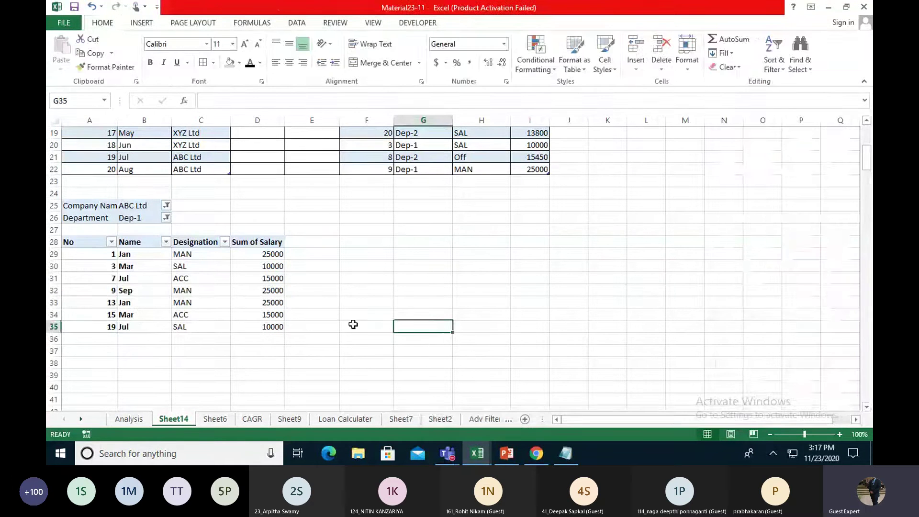
Step: Rename the PivotTable's Sum of Salary heading to Total Salary
{"action": "left_click", "coordinate": [249, 242]}
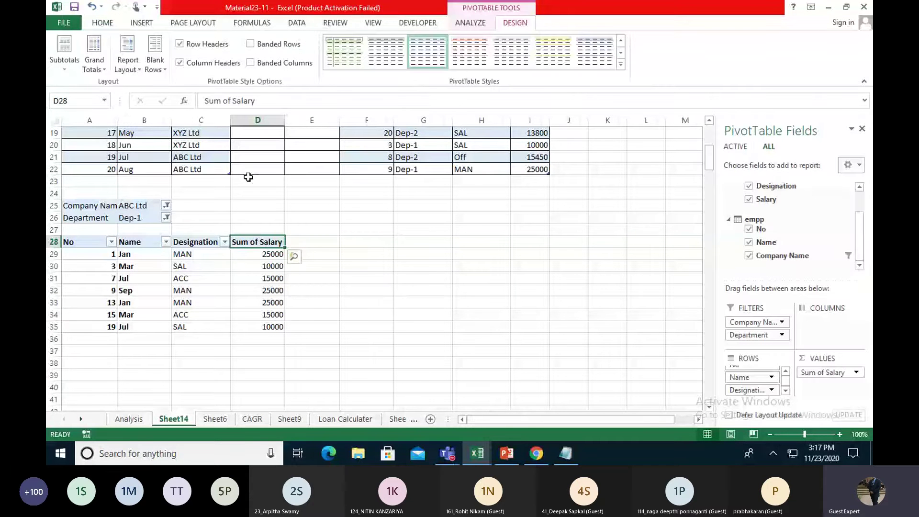
{"action": "left_click_drag", "start_coordinate": [256, 100], "coordinate": [190, 100]}
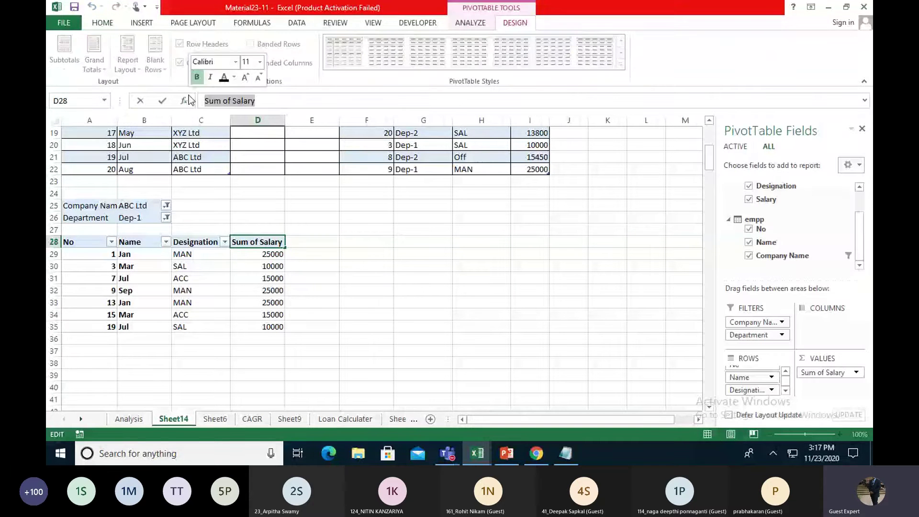
{"action": "type", "text": "Total"}
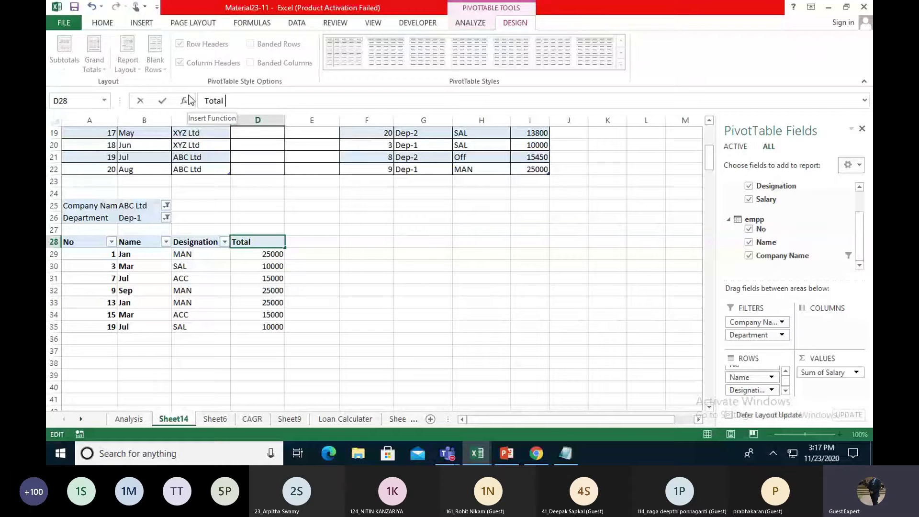
{"action": "type", "text": " Salary"}
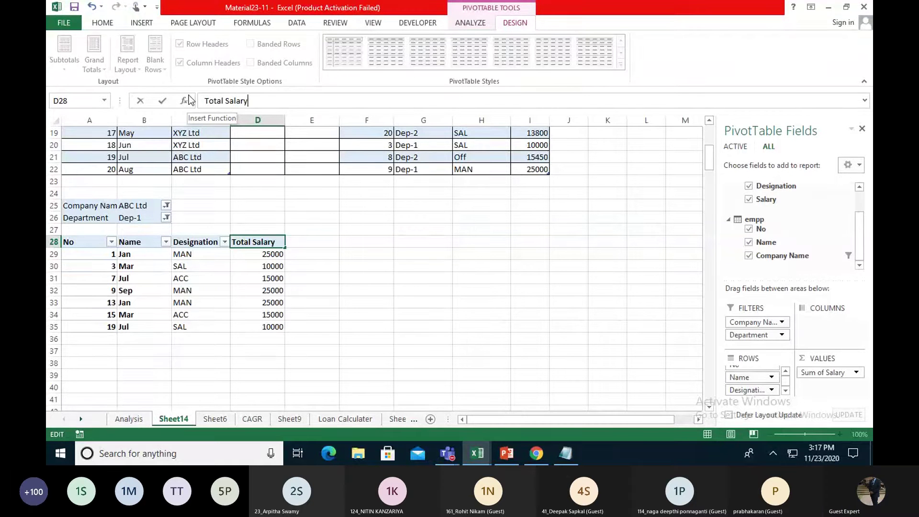
{"action": "left_click", "coordinate": [458, 287]}
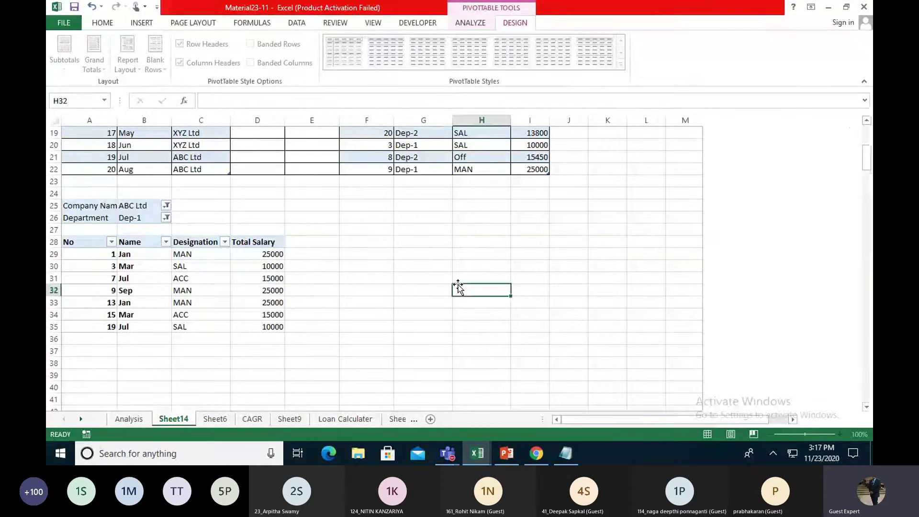
Step: Turn on the PivotTable's grand totals for columns only
{"action": "left_click", "coordinate": [244, 241]}
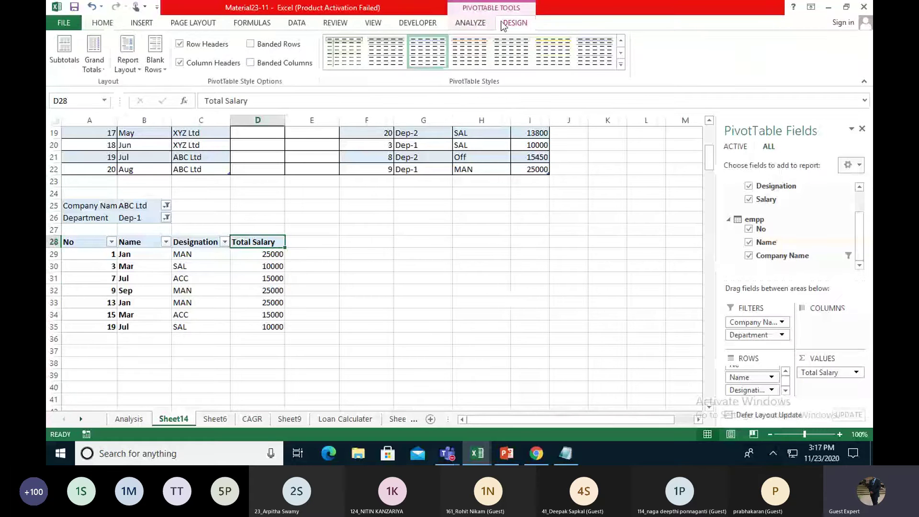
{"action": "left_click", "coordinate": [94, 59]}
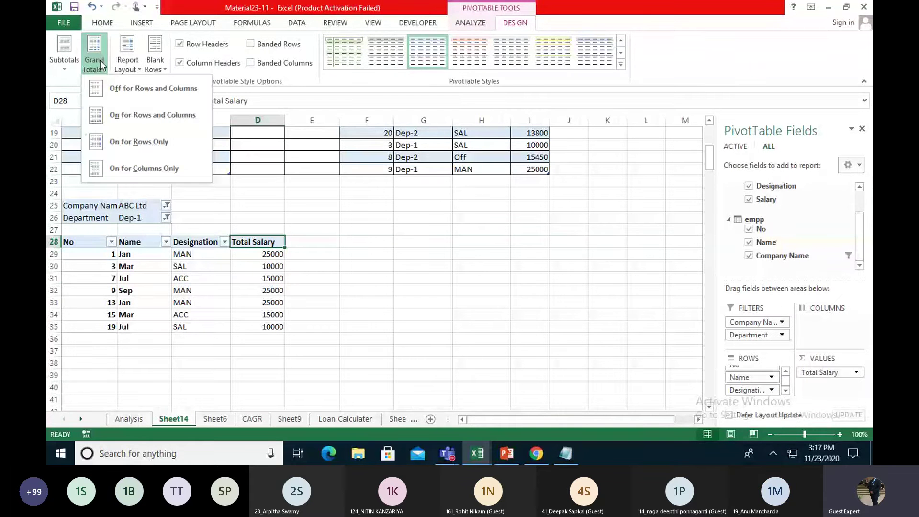
{"action": "left_click", "coordinate": [109, 163]}
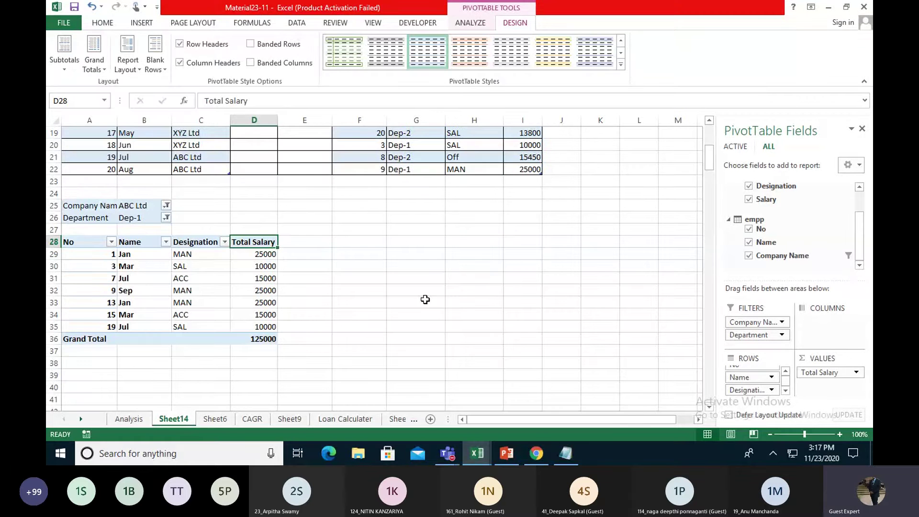
Step: Change the PivotTable's Department filter to Dep-2 and its Company Name filter to XYZ Ltd
{"action": "left_click", "coordinate": [166, 217]}
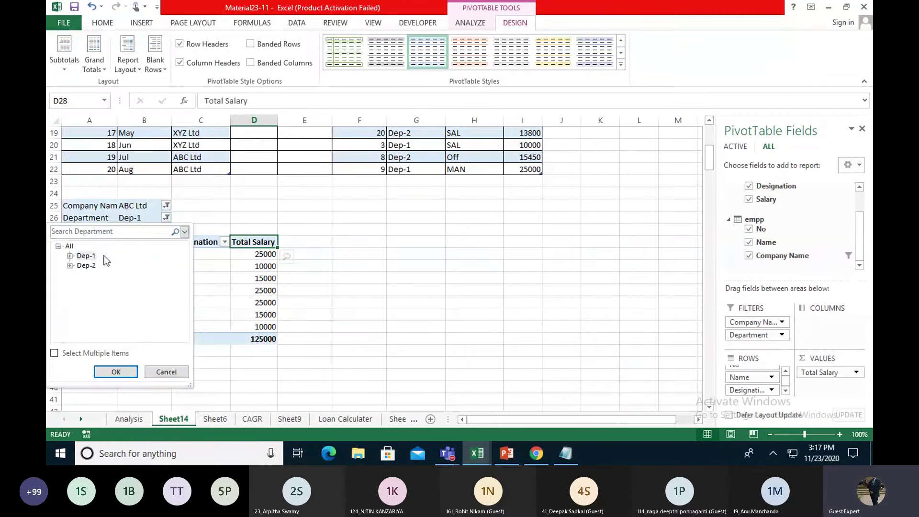
{"action": "left_click", "coordinate": [87, 266]}
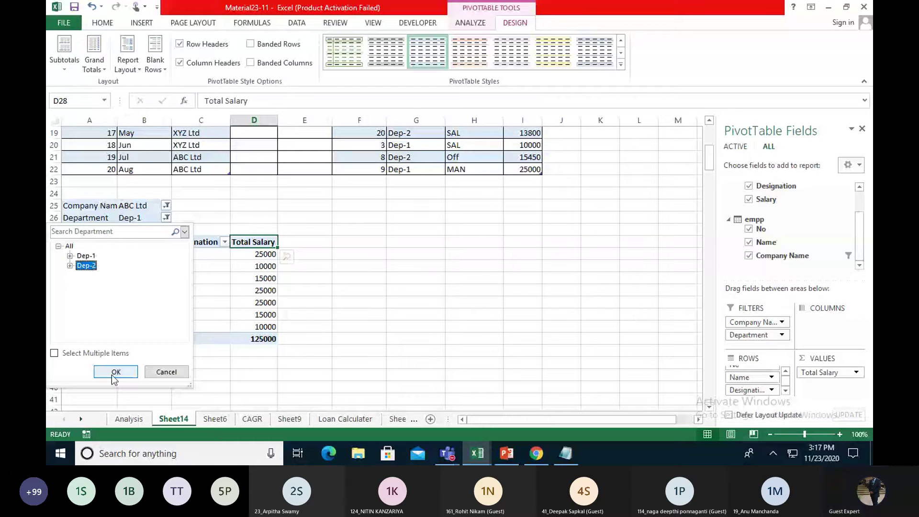
{"action": "left_click", "coordinate": [115, 372]}
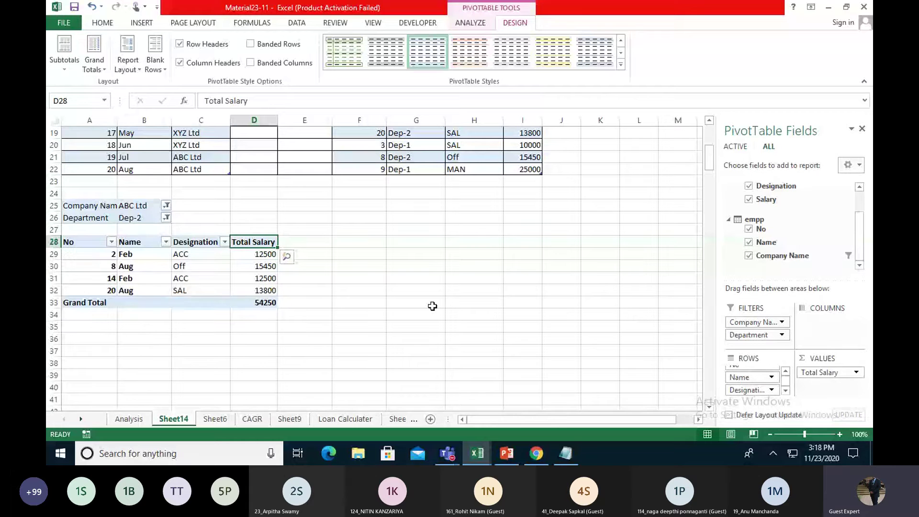
{"action": "left_click", "coordinate": [164, 205]}
{"action": "left_click", "coordinate": [87, 253]}
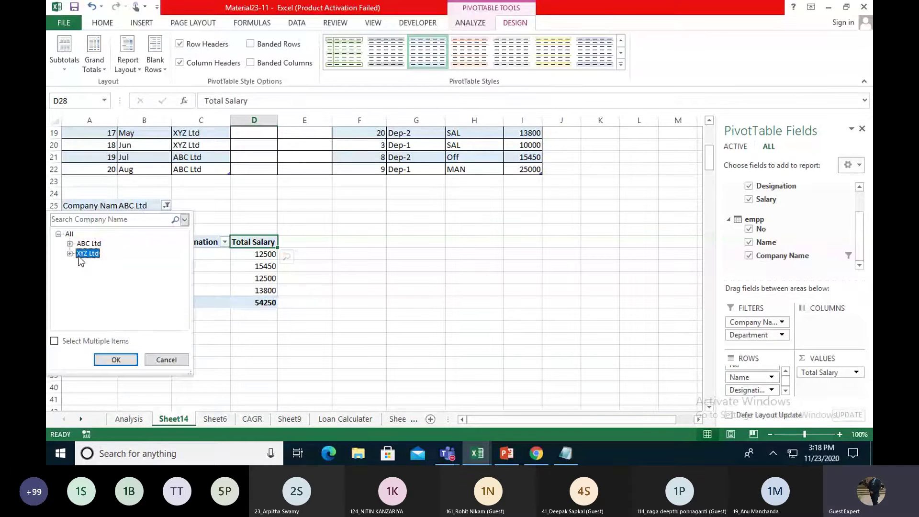
{"action": "left_click", "coordinate": [116, 360]}
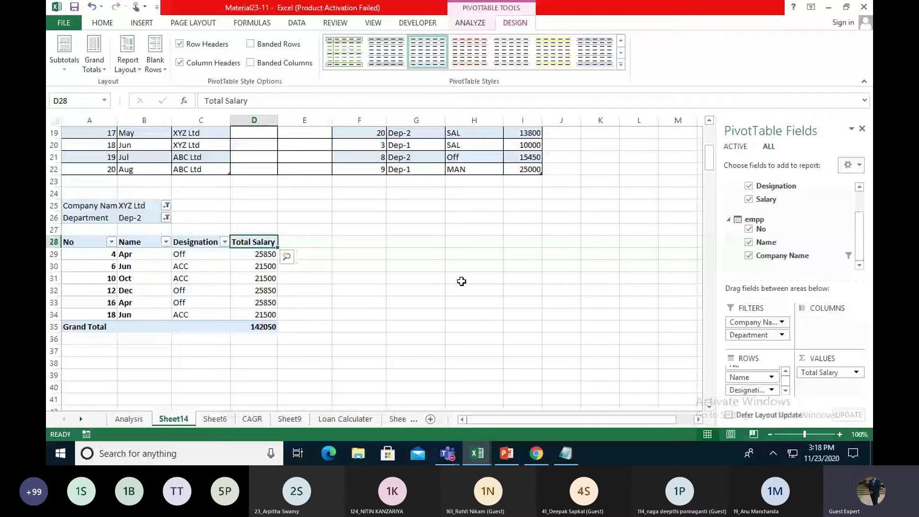
Step: Review the Emp Data and Dep Data source tables against the filtered PivotTable below them
{"action": "scroll", "coordinate": [461, 281], "scroll_direction": "up", "scroll_amount": 6}
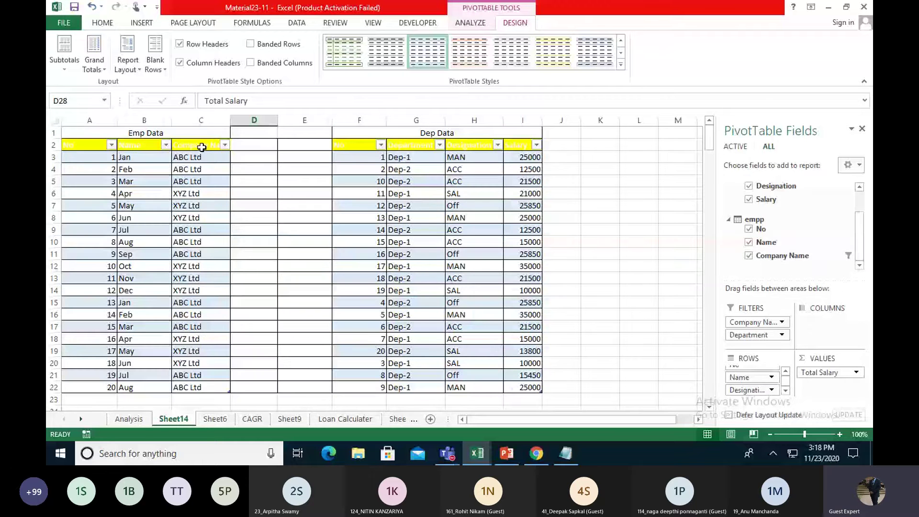
{"action": "left_click_drag", "start_coordinate": [202, 147], "coordinate": [211, 188]}
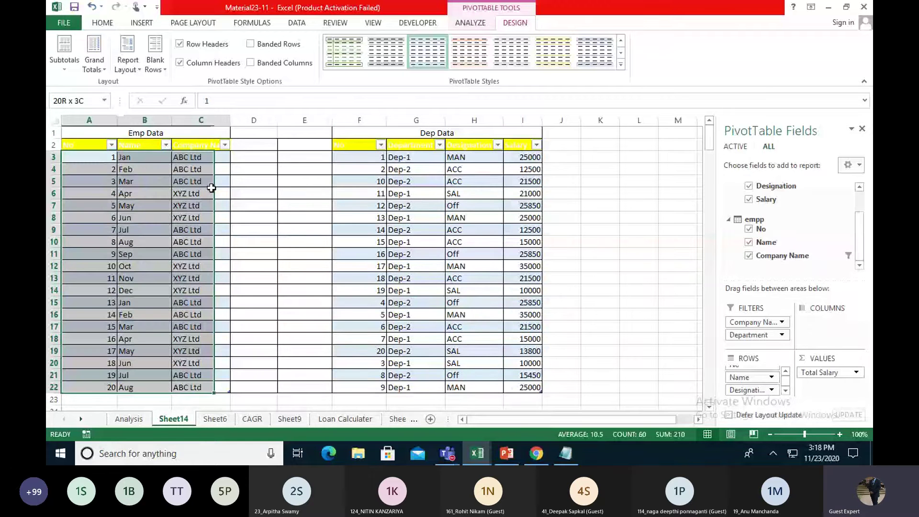
{"action": "left_click", "coordinate": [371, 138]}
{"action": "left_click_drag", "start_coordinate": [371, 138], "coordinate": [524, 380]}
{"action": "left_click", "coordinate": [668, 228]}
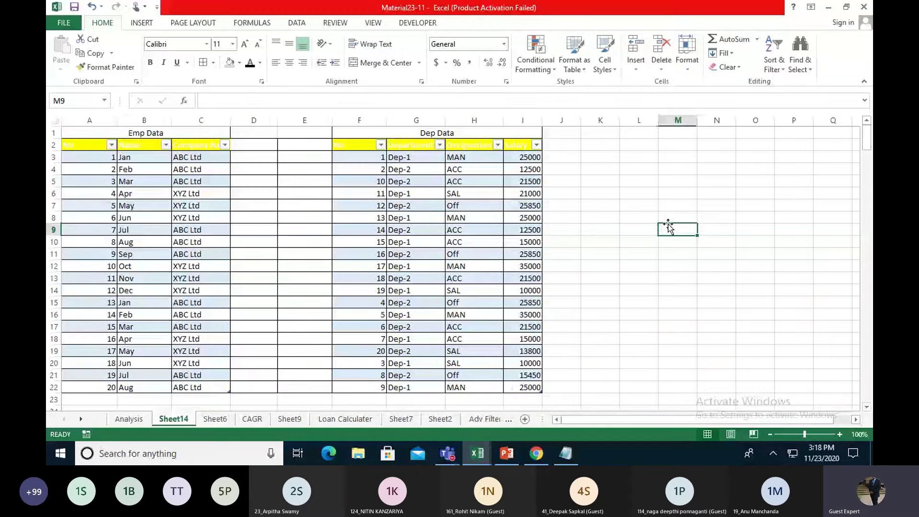
{"action": "scroll", "coordinate": [406, 230], "scroll_direction": "down", "scroll_amount": 5}
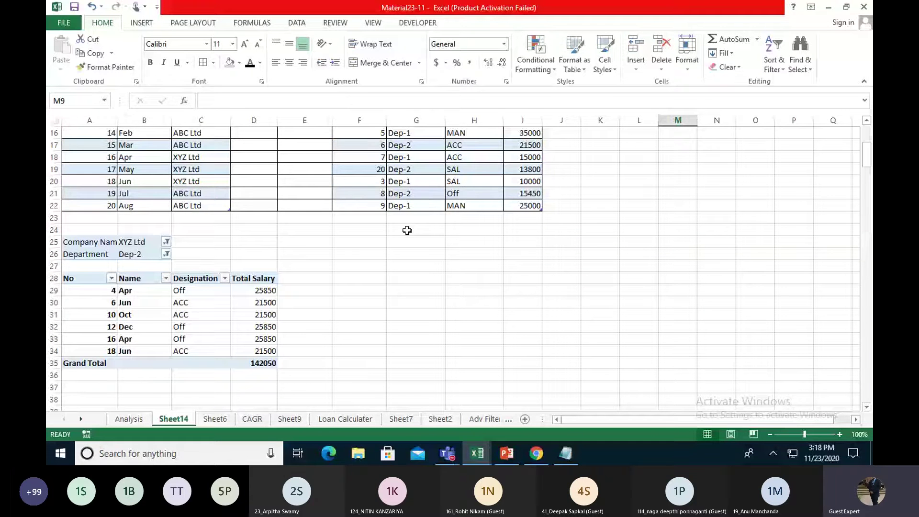
{"action": "scroll", "coordinate": [378, 341], "scroll_direction": "up", "scroll_amount": 1}
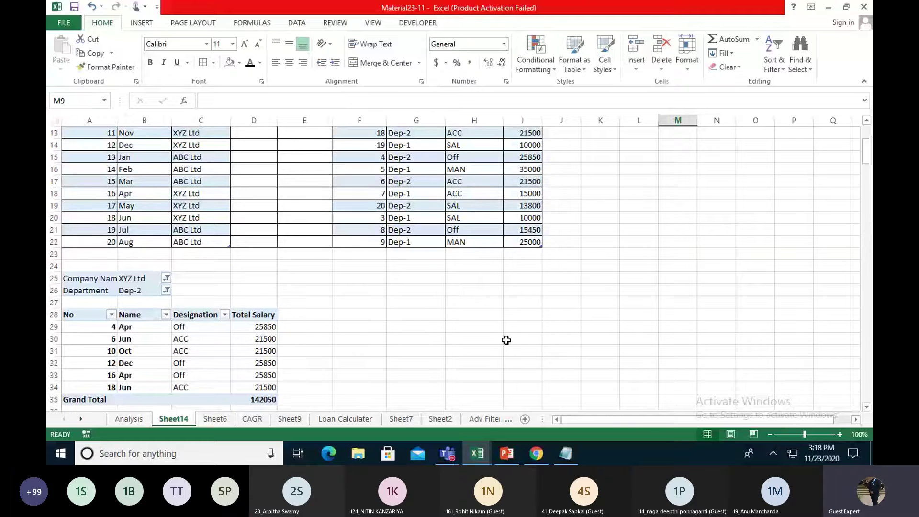
{"action": "scroll", "coordinate": [505, 339], "scroll_direction": "up", "scroll_amount": 4}
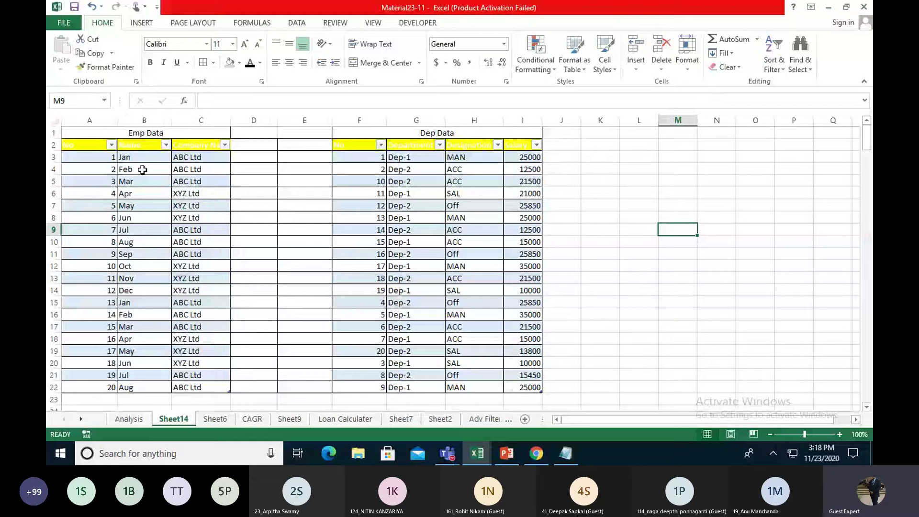
Step: Review the Emp Data and Dep Data tables and the relationship linking dep to empp behind the PivotTable
{"action": "left_click_drag", "start_coordinate": [72, 145], "coordinate": [195, 387]}
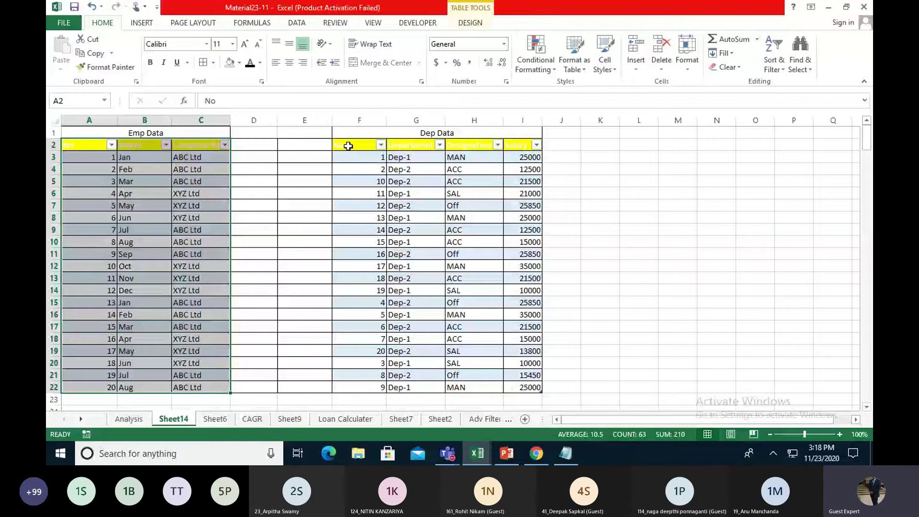
{"action": "left_click_drag", "start_coordinate": [347, 146], "coordinate": [538, 356]}
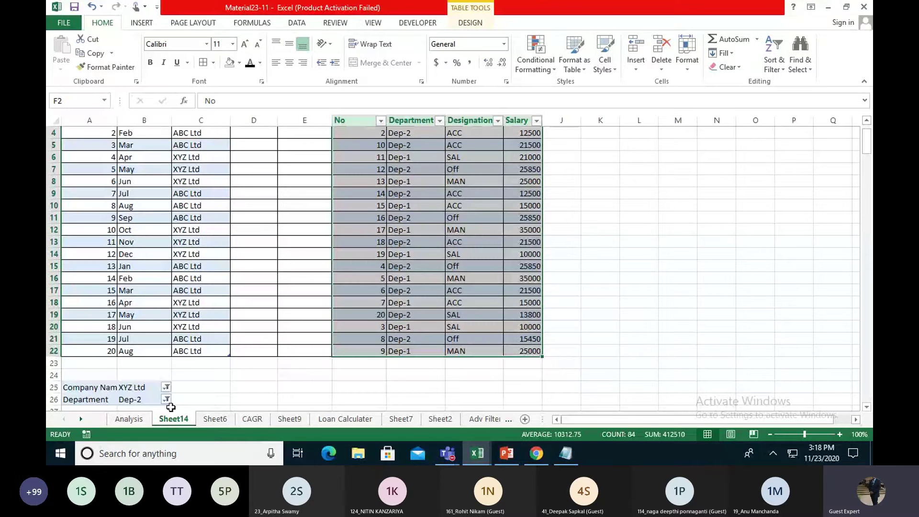
{"action": "left_click", "coordinate": [89, 387]}
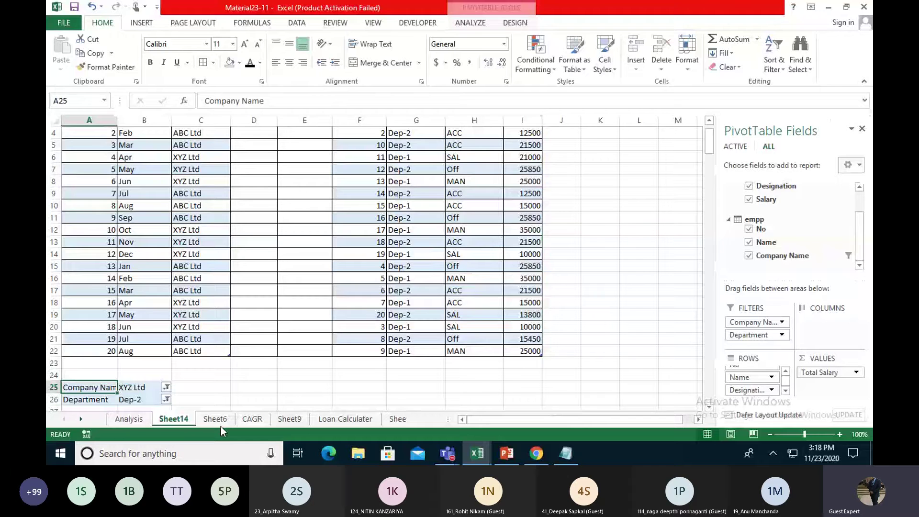
{"action": "scroll", "coordinate": [220, 401], "scroll_direction": "down", "scroll_amount": 3}
{"action": "left_click", "coordinate": [465, 25]}
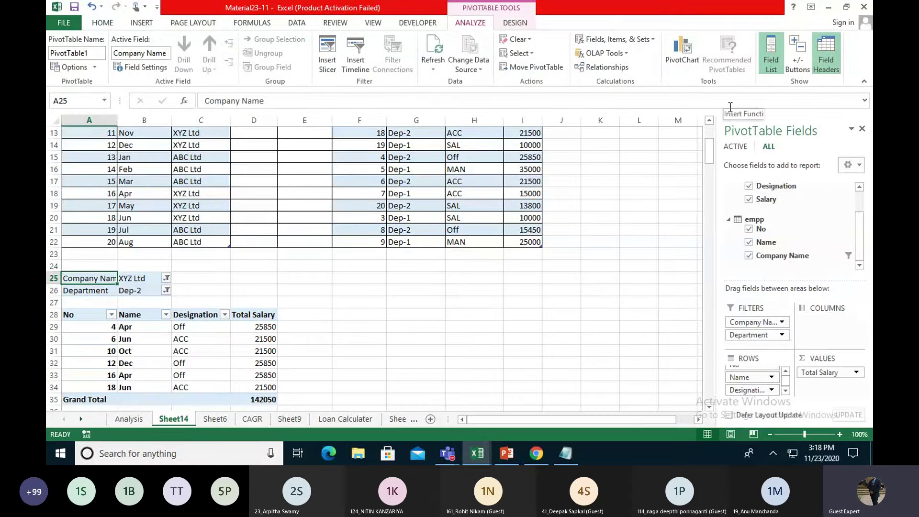
{"action": "left_click", "coordinate": [612, 72]}
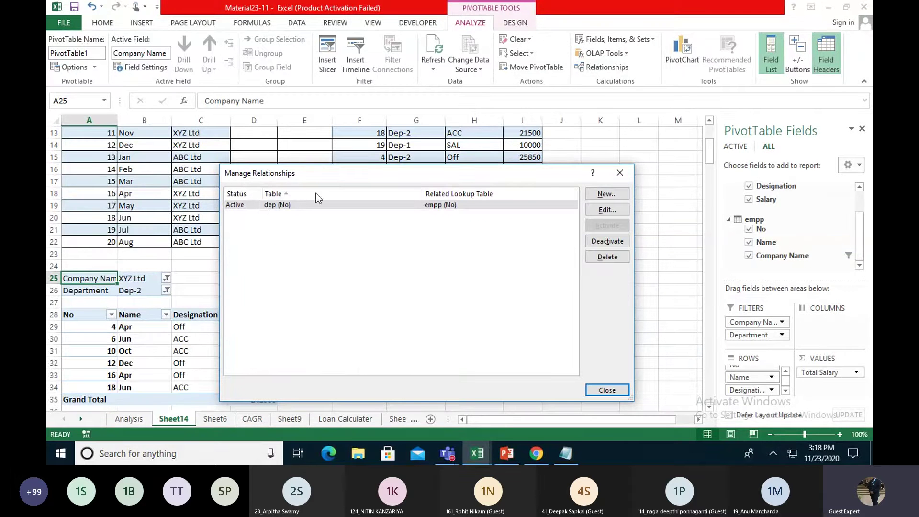
{"action": "left_click", "coordinate": [619, 172]}
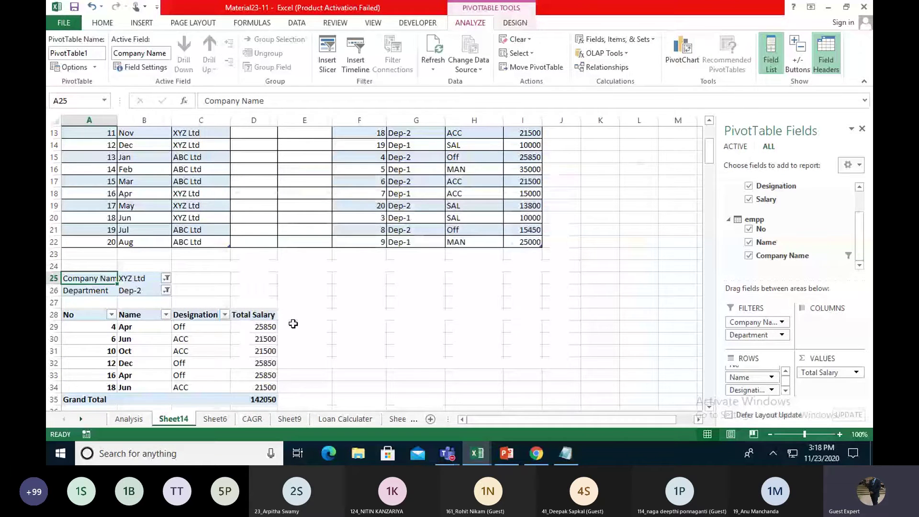
Step: Insert a clustered column PivotChart from the filtered PivotTable and place it beside the PivotTable, below the Dep Data table
{"action": "left_click", "coordinate": [233, 338]}
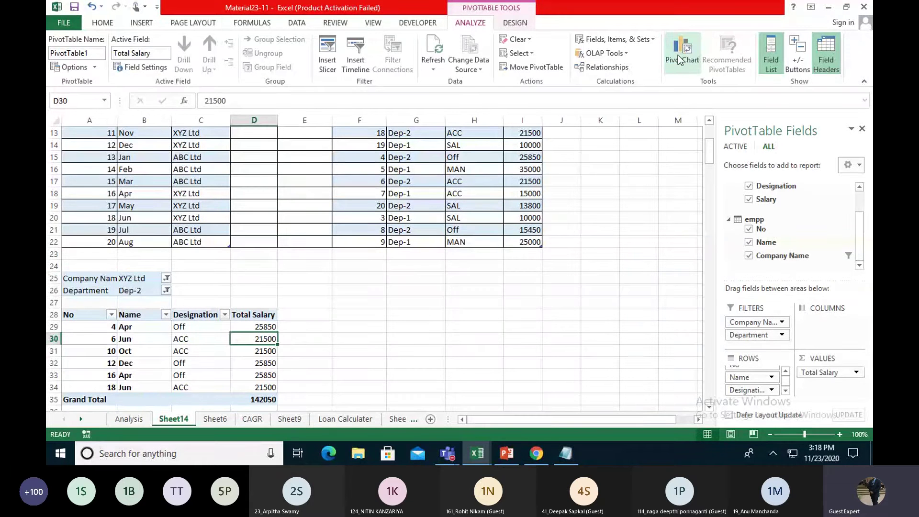
{"action": "left_click", "coordinate": [680, 59]}
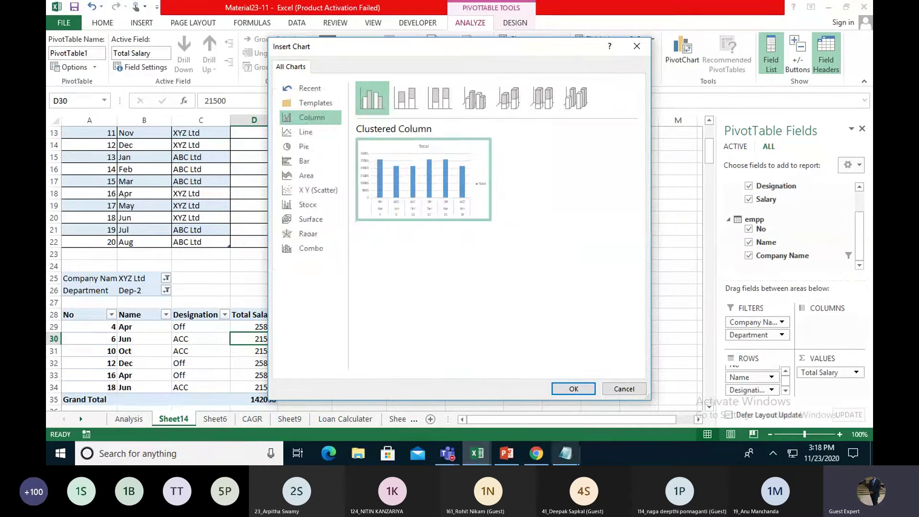
{"action": "left_click", "coordinate": [569, 388]}
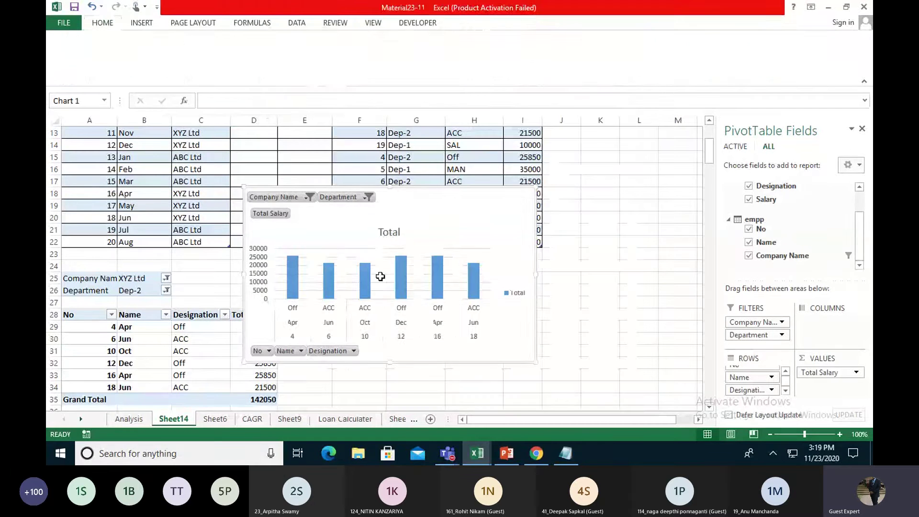
{"action": "left_click_drag", "start_coordinate": [387, 209], "coordinate": [462, 286]}
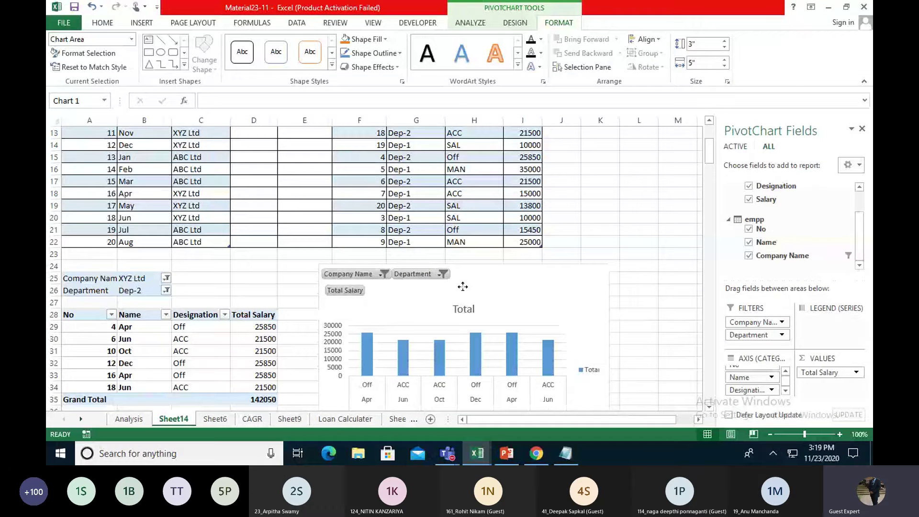
{"action": "left_click", "coordinate": [639, 241]}
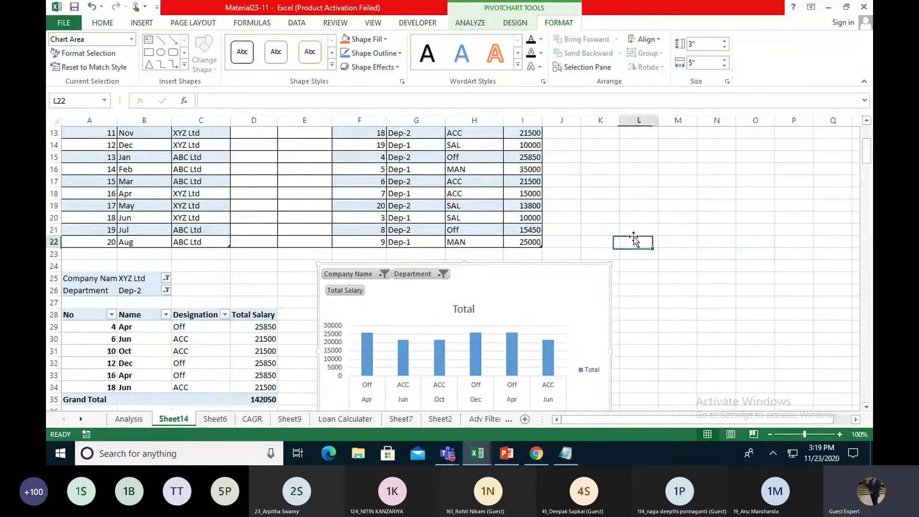
{"action": "scroll", "coordinate": [633, 236], "scroll_direction": "down", "scroll_amount": 3}
{"action": "left_click", "coordinate": [714, 286]}
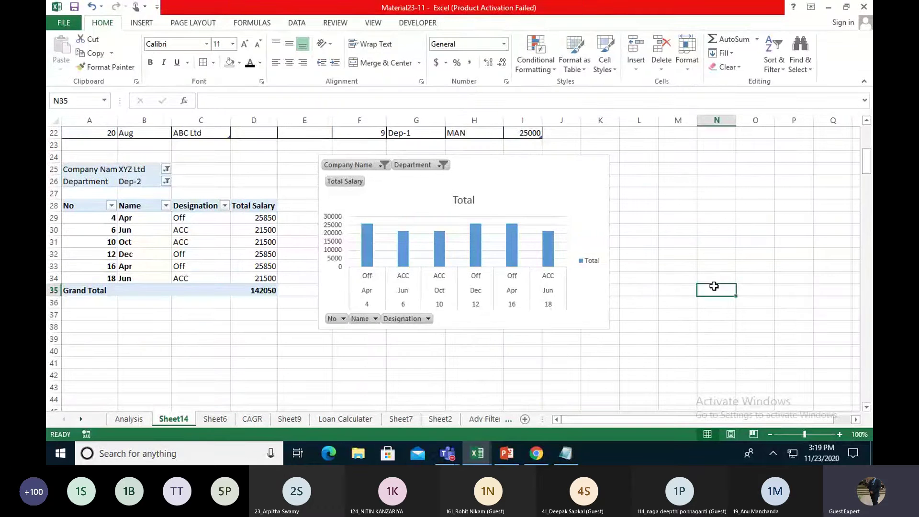
{"action": "scroll", "coordinate": [713, 286], "scroll_direction": "up", "scroll_amount": 7}
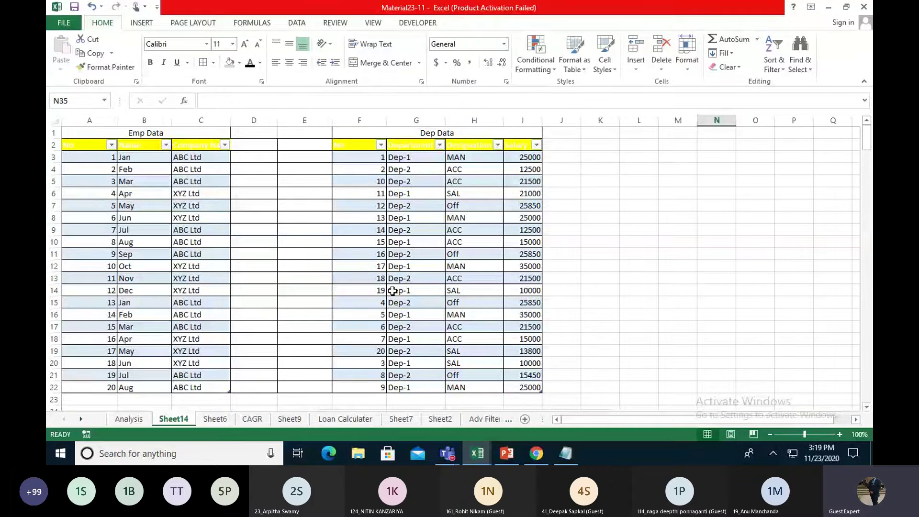
{"action": "scroll", "coordinate": [285, 322], "scroll_direction": "down", "scroll_amount": 6}
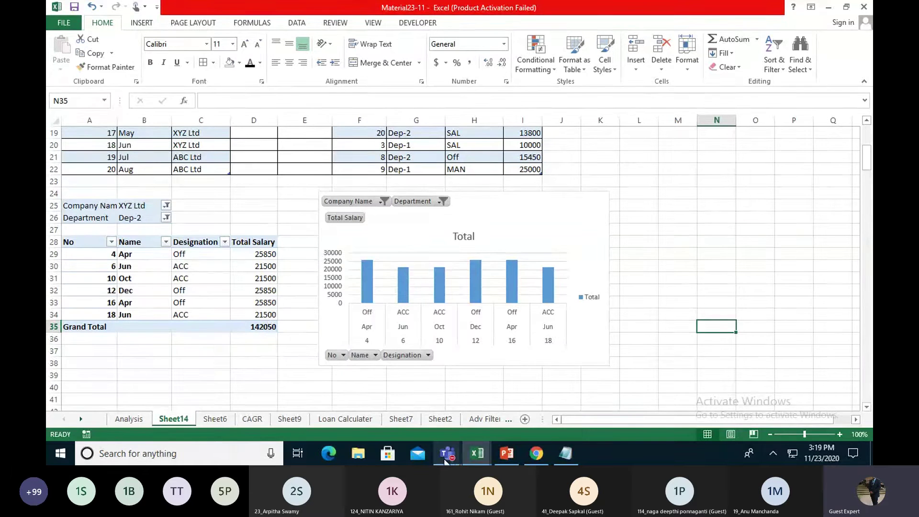
Step: Switch to the Teams meeting, dismiss its lobby notification, and return to the Material23-11 workbook in Excel
{"action": "mouse_move", "coordinate": [447, 453]}
{"action": "left_click", "coordinate": [475, 412]}
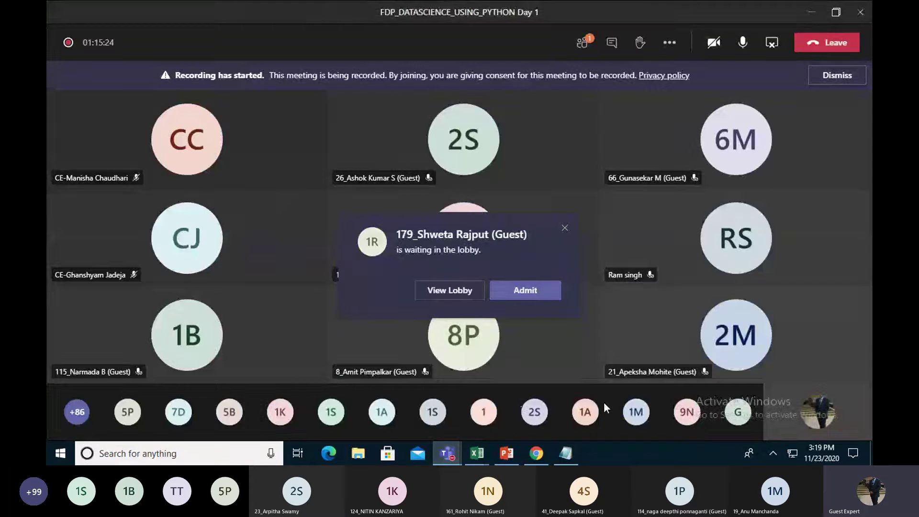
{"action": "left_click", "coordinate": [563, 229]}
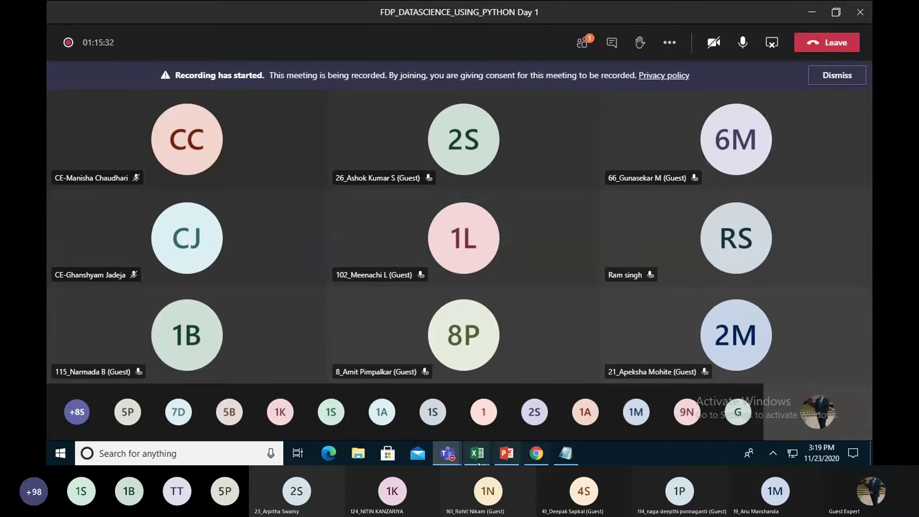
{"action": "mouse_move", "coordinate": [479, 461]}
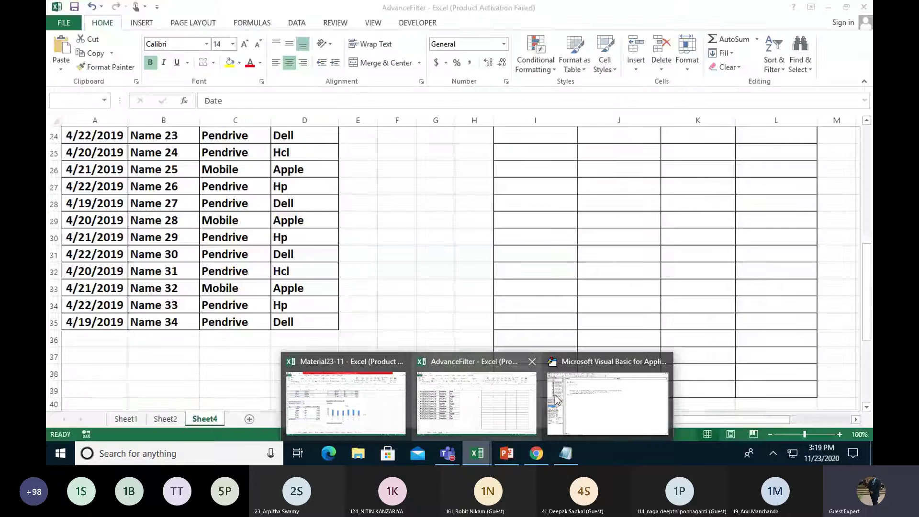
{"action": "left_click", "coordinate": [355, 397]}
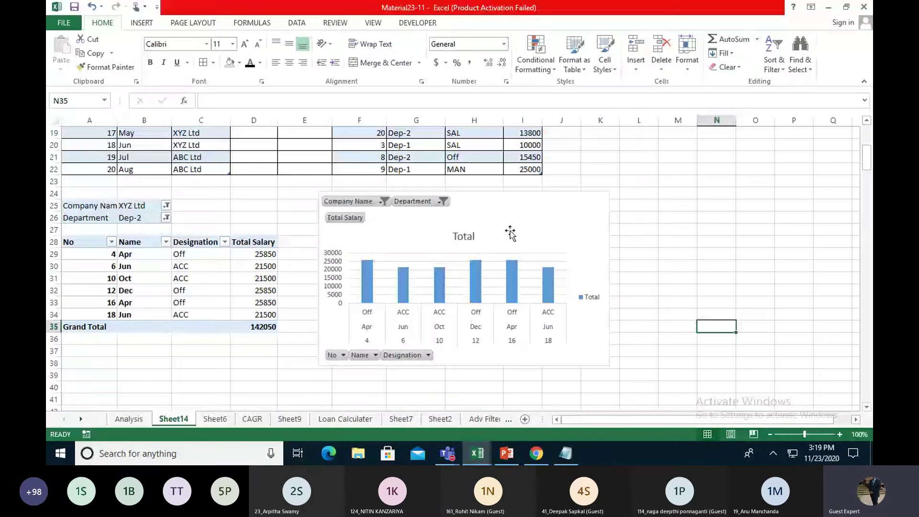
{"action": "left_click", "coordinate": [652, 215]}
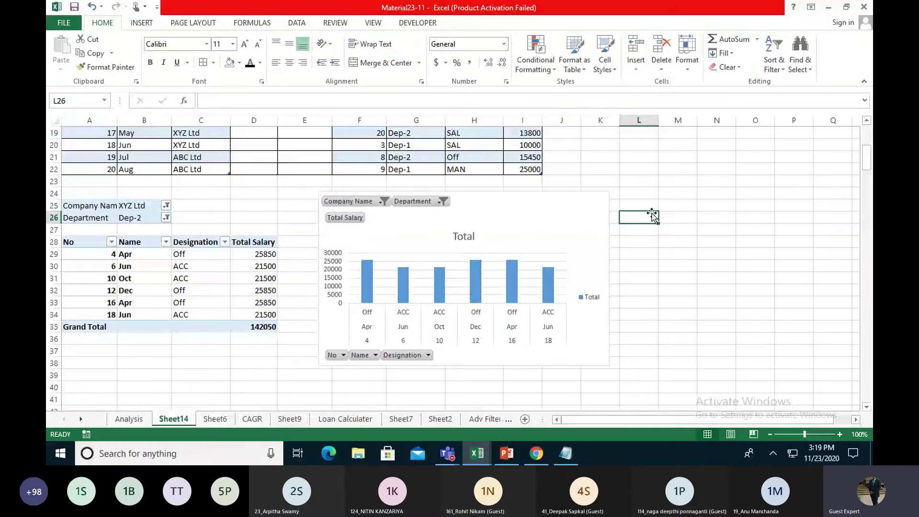
Step: Copy the range A1:F31 on the Analysis sheet, from the No heading through the record numbered 30
{"action": "scroll", "coordinate": [651, 215], "scroll_direction": "up", "scroll_amount": 6}
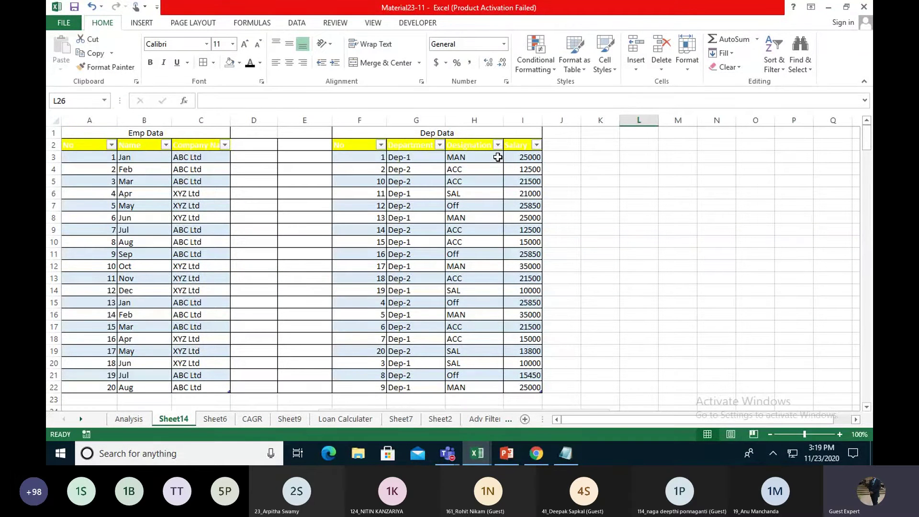
{"action": "left_click", "coordinate": [125, 419]}
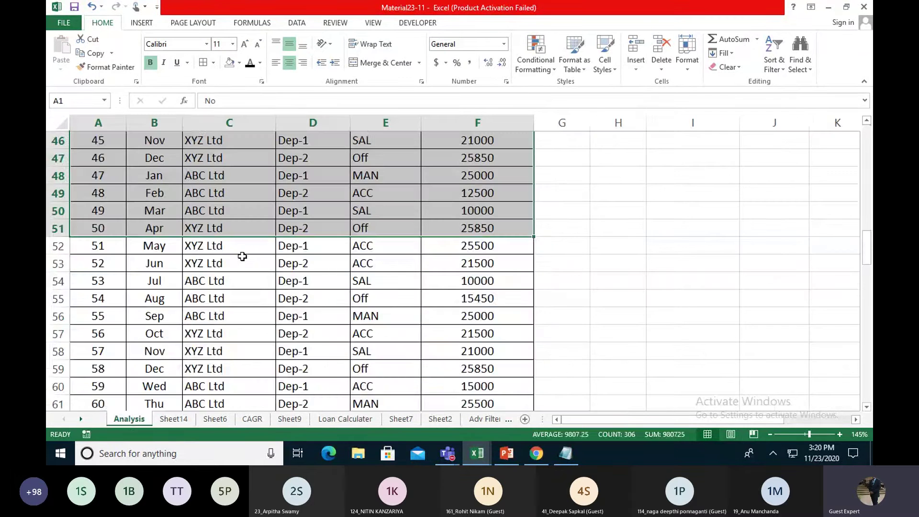
{"action": "scroll", "coordinate": [242, 257], "scroll_direction": "up", "scroll_amount": 15}
{"action": "left_click", "coordinate": [105, 144]}
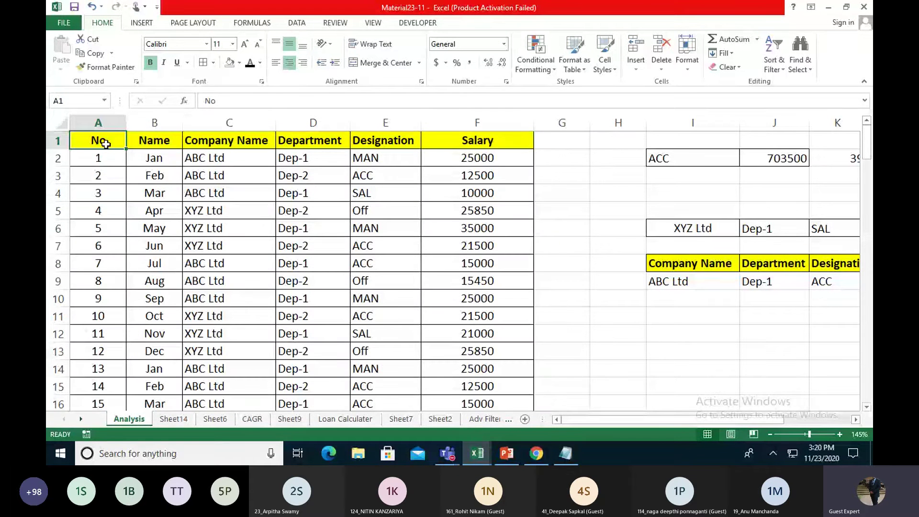
{"action": "key", "text": "shift+Right"}
{"action": "key", "text": "shift+Right"}
{"action": "key", "text": "shift+Right"}
{"action": "key", "text": "shift+Right"}
{"action": "key", "text": "shift+Right"}
{"action": "key", "text": "shift+Down"}
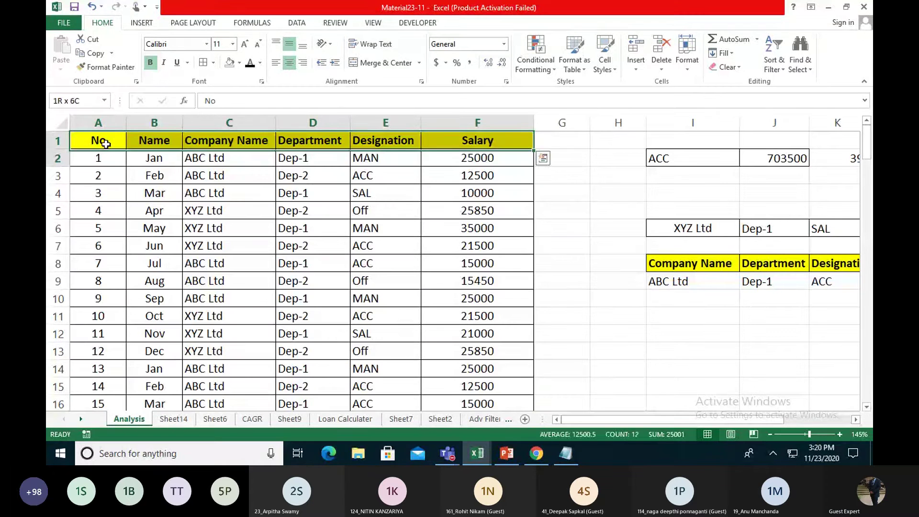
{"action": "key", "text": "shift+Down"}
{"action": "key", "text": "shift+Down"}
{"action": "key", "text": "shift+Down"}
{"action": "key", "text": "shift+Down"}
{"action": "key", "text": "shift+Down"}
{"action": "key", "text": "shift+Down"}
{"action": "key", "text": "shift+Down"}
{"action": "key", "text": "shift+Down"}
{"action": "key", "text": "shift+Down"}
{"action": "key", "text": "shift+Down"}
{"action": "key", "text": "shift+Down"}
{"action": "key", "text": "shift+Down"}
{"action": "key", "text": "shift+Down"}
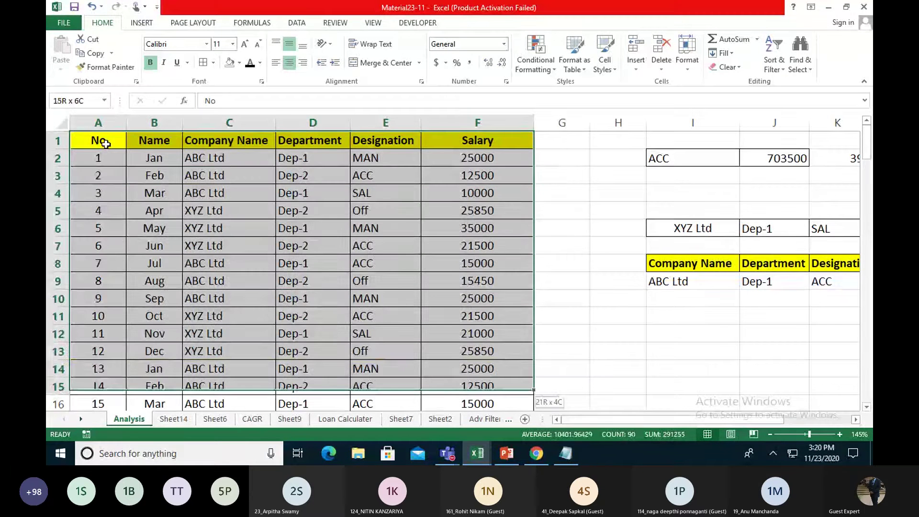
{"action": "key", "text": "shift+Down"}
{"action": "key", "text": "shift+Down"}
{"action": "key", "text": "shift+Down"}
{"action": "key", "text": "shift+Down"}
{"action": "key", "text": "shift+Down"}
{"action": "key", "text": "shift+Down"}
{"action": "key", "text": "shift+Down"}
{"action": "key", "text": "shift+Down"}
{"action": "key", "text": "shift+Down"}
{"action": "key", "text": "shift+Down"}
{"action": "key", "text": "shift+Down"}
{"action": "key", "text": "shift+Down"}
{"action": "key", "text": "shift+Down"}
{"action": "key", "text": "shift+Down"}
{"action": "key", "text": "shift+Down"}
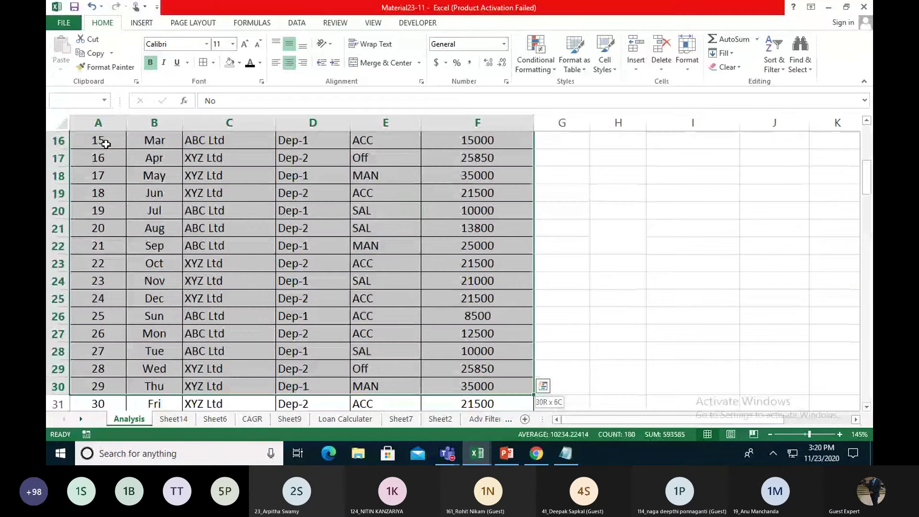
{"action": "key", "text": "shift+Down"}
{"action": "key", "text": "ctrl+c"}
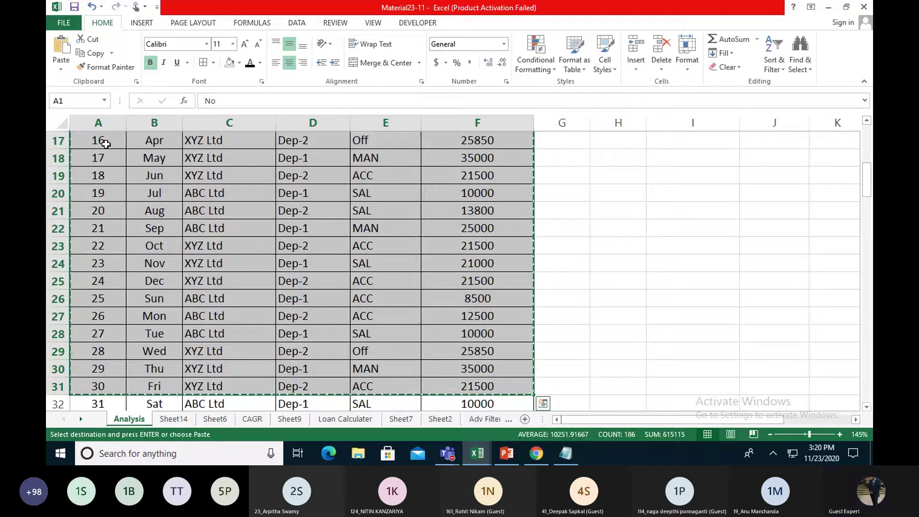
Step: Add a new worksheet and paste the copied employee records as values only, starting in cell A1
{"action": "left_click", "coordinate": [524, 420]}
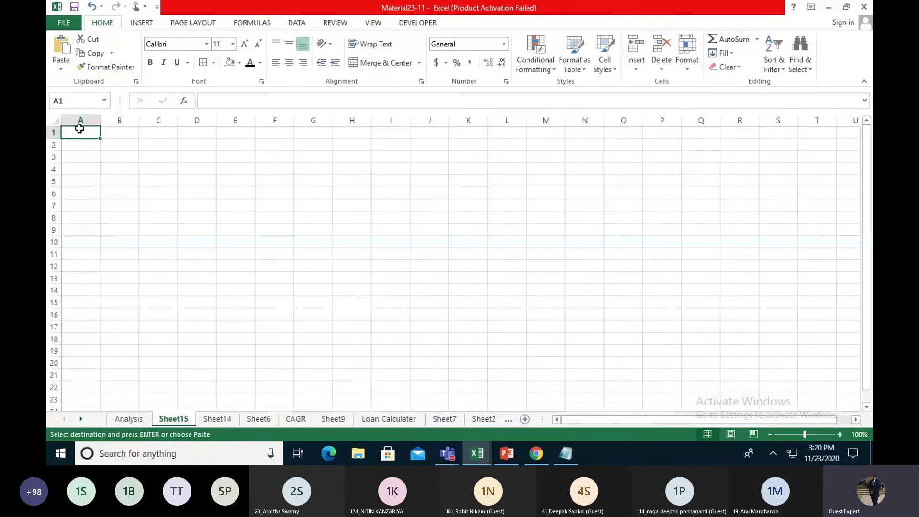
{"action": "right_click", "coordinate": [79, 133]}
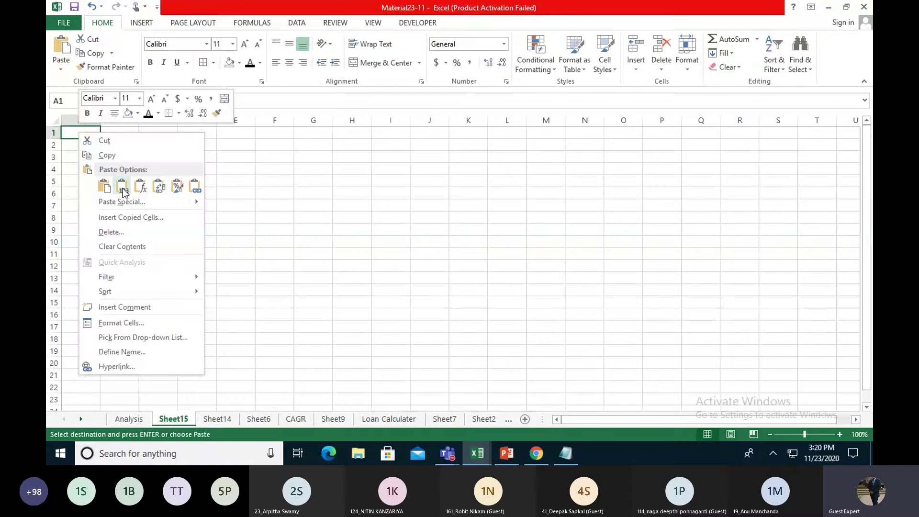
{"action": "left_click", "coordinate": [121, 186]}
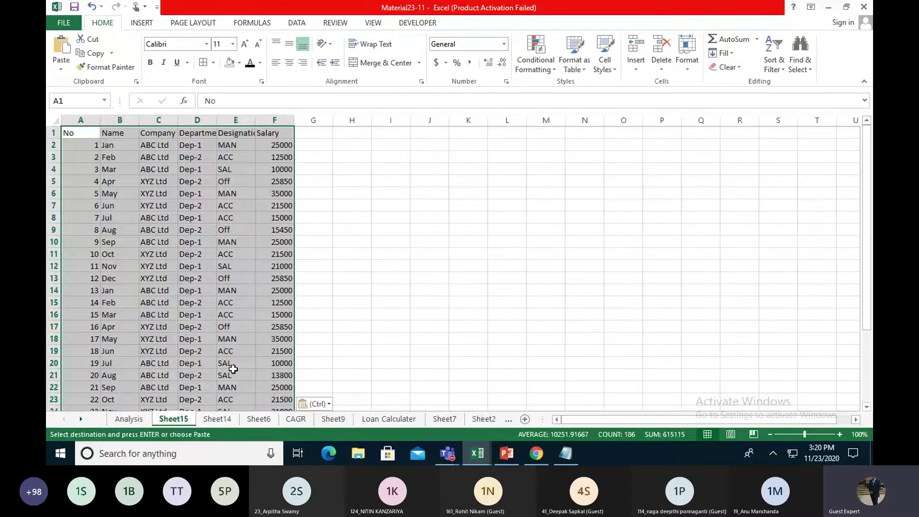
Step: Rename Sheet14, which holds the Emp Data and Dep Data tables, as Adv.Pivot_Table
{"action": "left_click", "coordinate": [220, 418]}
{"action": "left_click", "coordinate": [218, 419]}
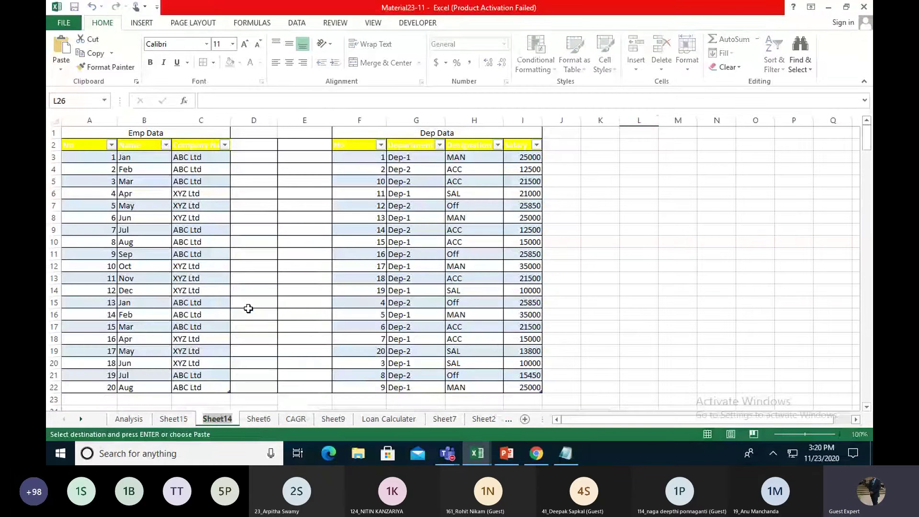
{"action": "type", "text": "Adv."}
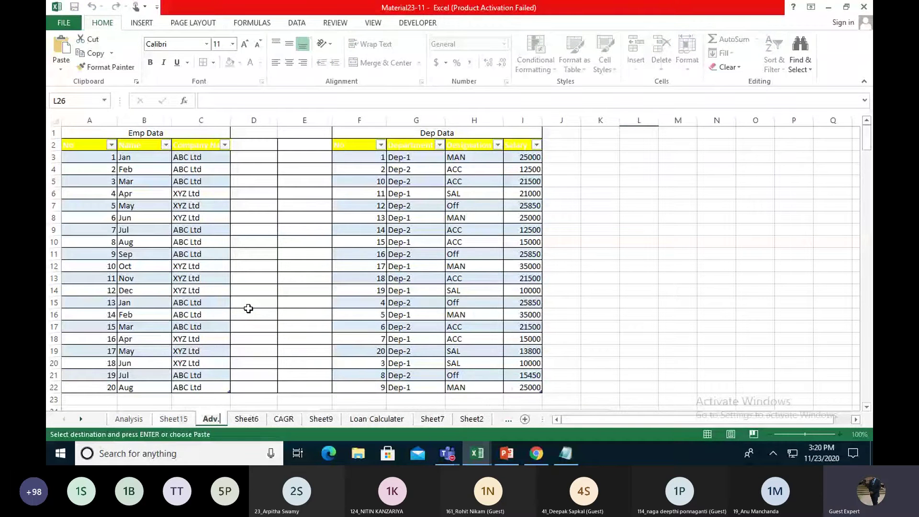
{"action": "type", "text": "Pivot"}
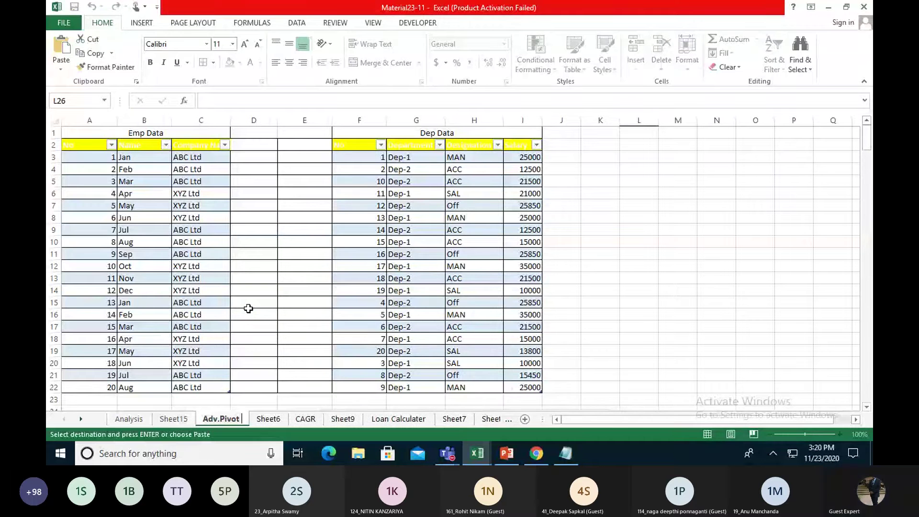
{"action": "type", "text": "_Table"}
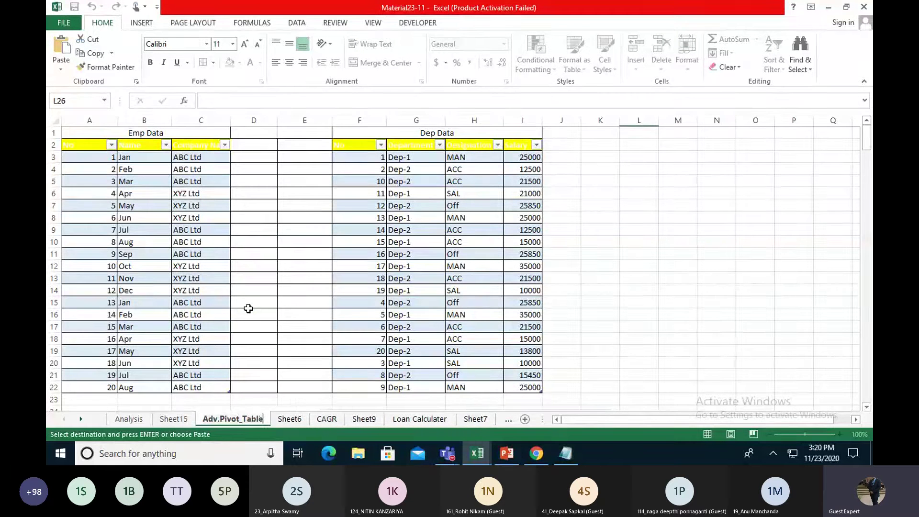
{"action": "key", "text": "Return"}
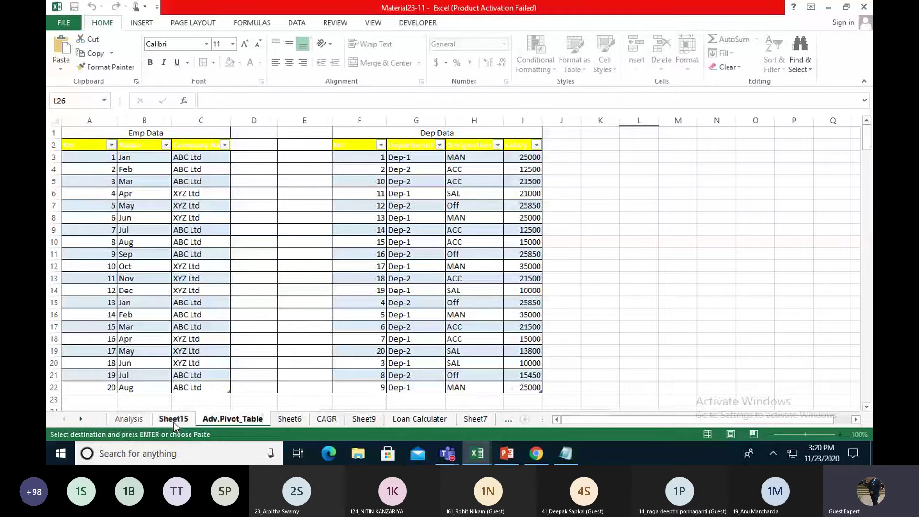
Step: Rename Sheet15, which holds the pasted employee records, as Adv.Pivot_Multipel Table
{"action": "right_click", "coordinate": [173, 419]}
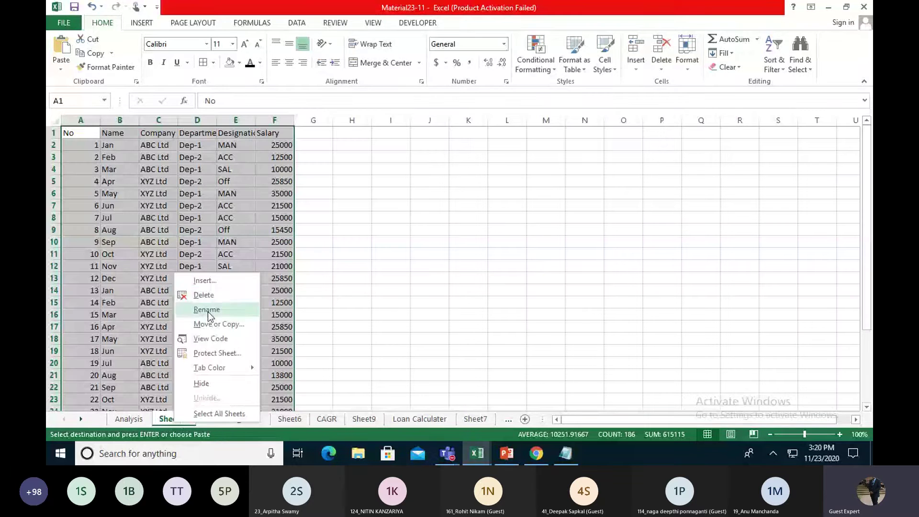
{"action": "left_click", "coordinate": [206, 309]}
{"action": "key", "text": "BackSpace"}
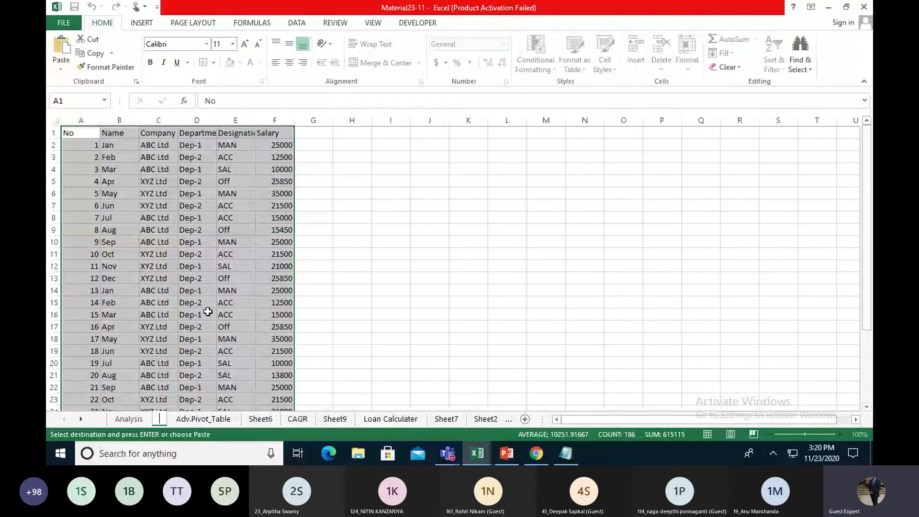
{"action": "type", "text": "Adv"}
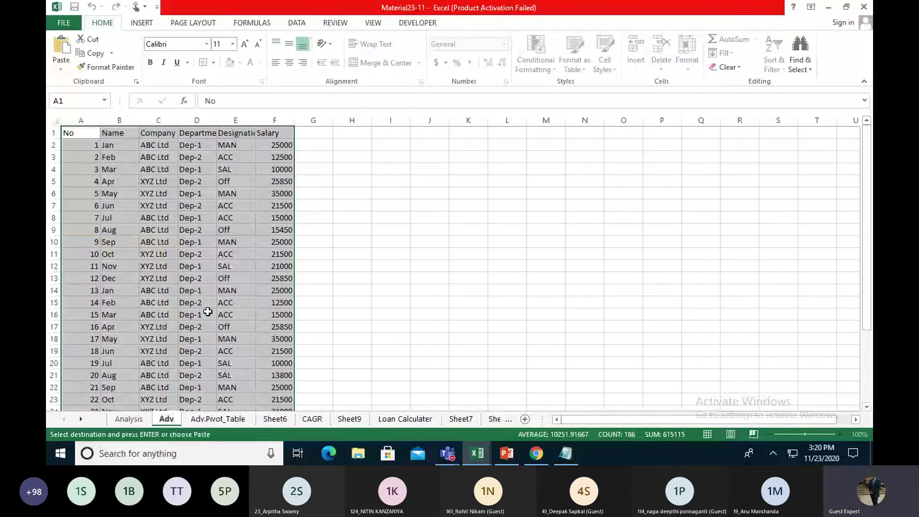
{"action": "type", "text": "."}
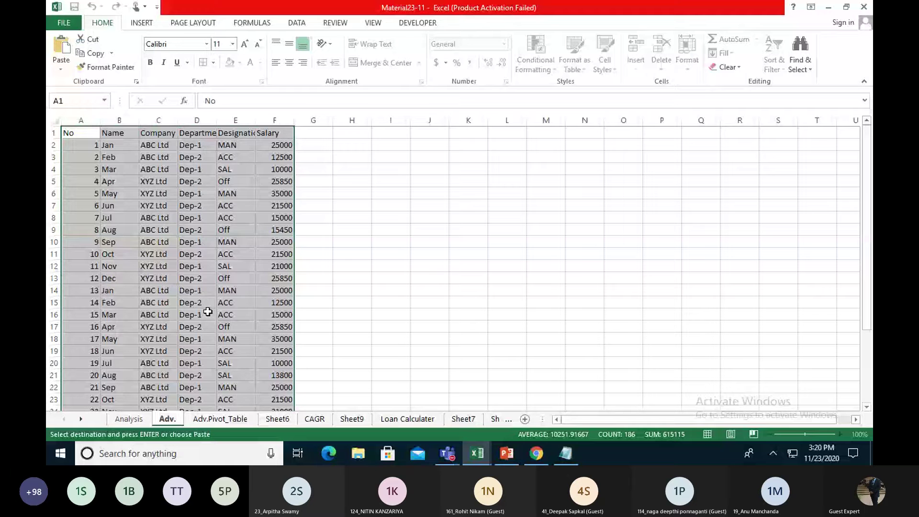
{"action": "type", "text": "Pivot"}
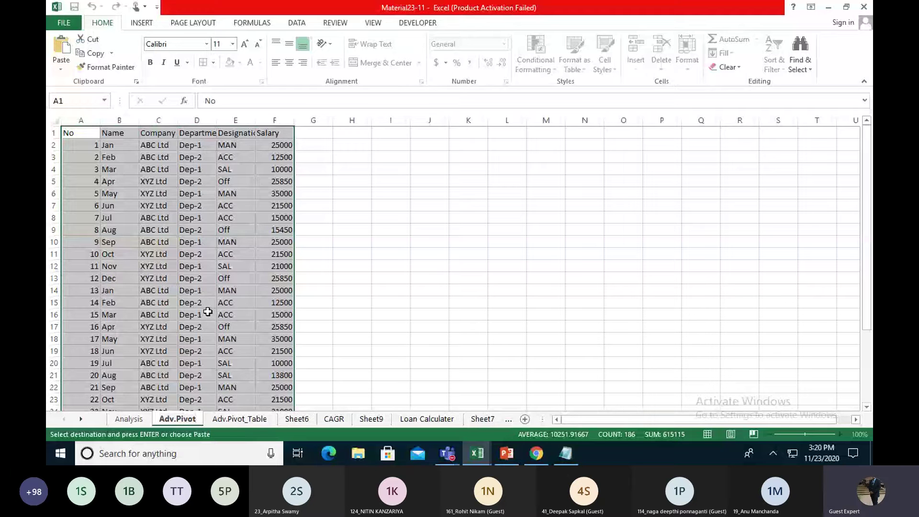
{"action": "type", "text": "_"}
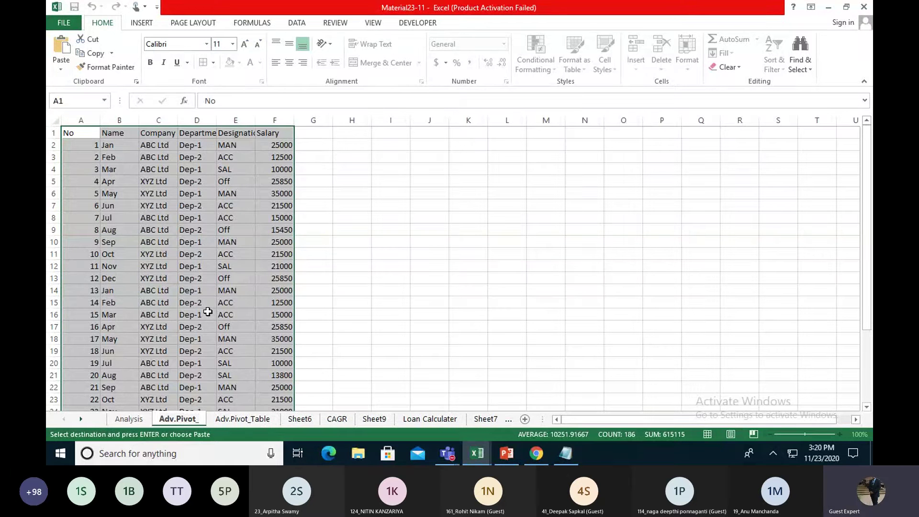
{"action": "type", "text": "Multipel "}
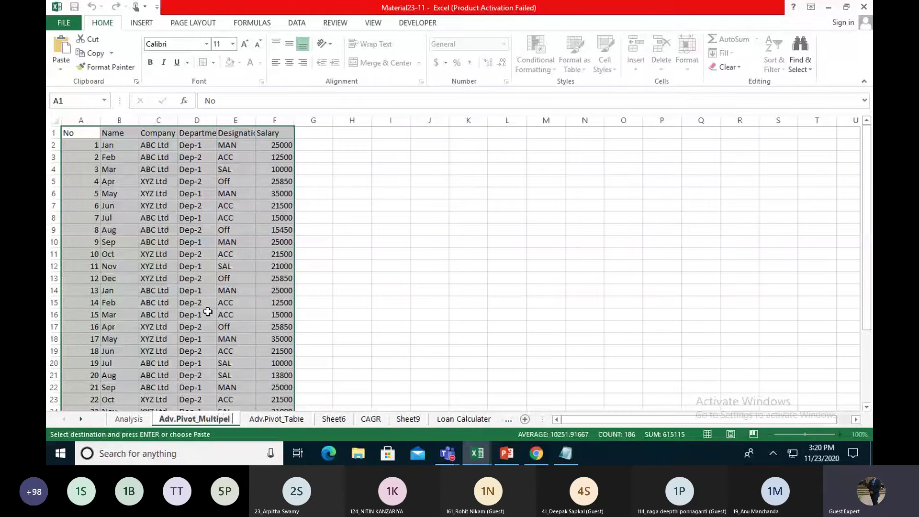
{"action": "type", "text": "Table"}
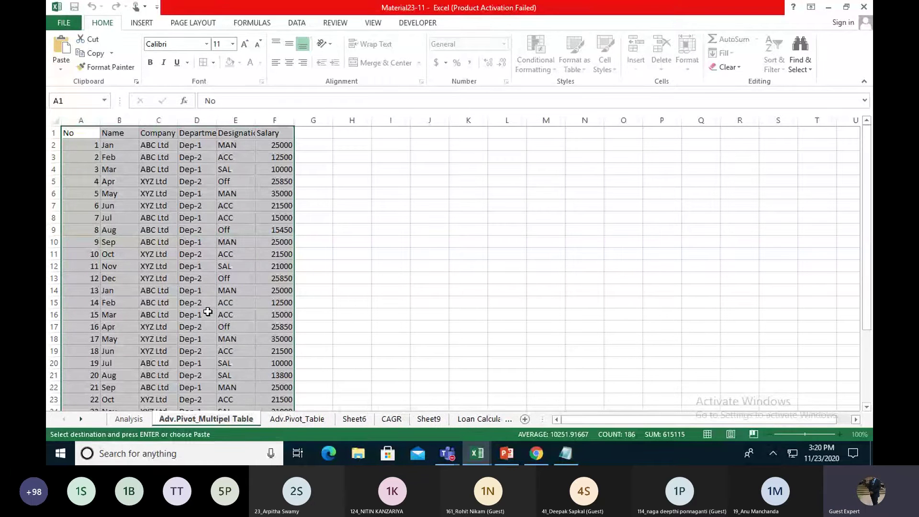
{"action": "key", "text": "Return"}
{"action": "left_click", "coordinate": [463, 248]}
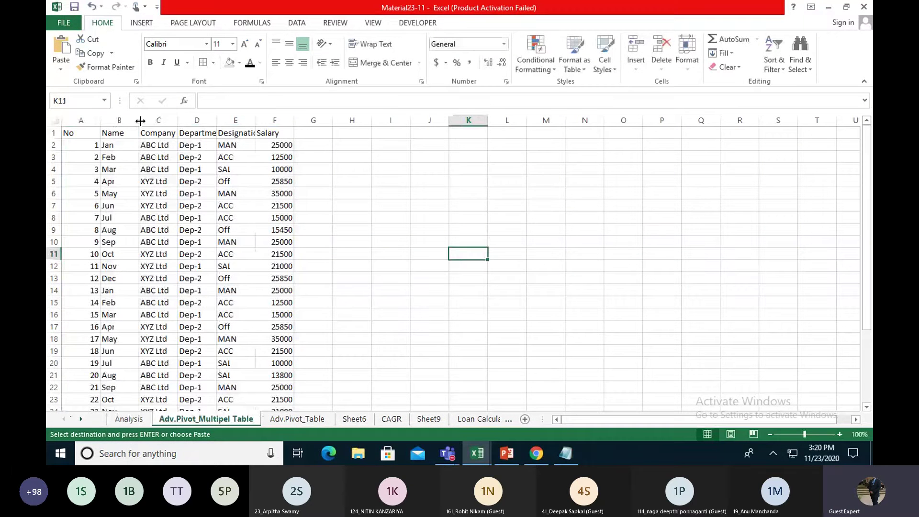
{"action": "left_click", "coordinate": [157, 119]}
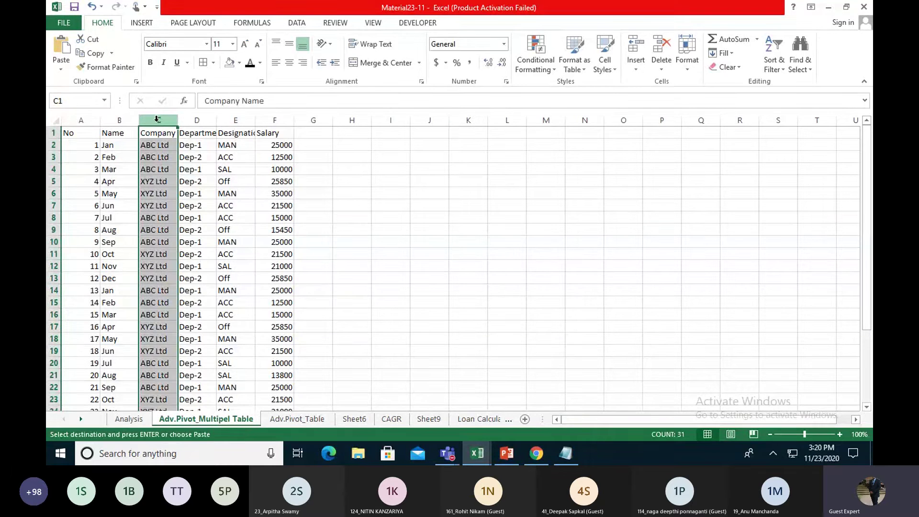
{"action": "key", "text": "ctrl+plus"}
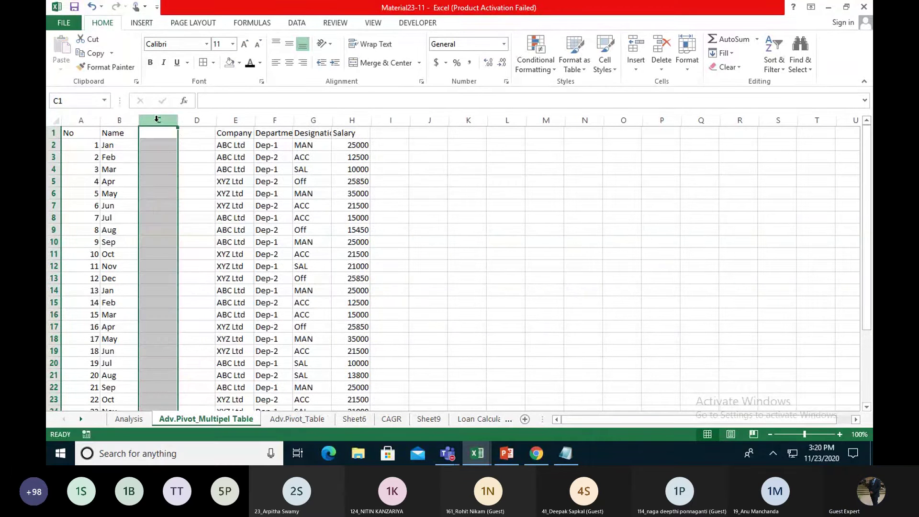
{"action": "key", "text": "ctrl+minus"}
{"action": "key", "text": "ctrl+minus"}
{"action": "key", "text": "ctrl+minus"}
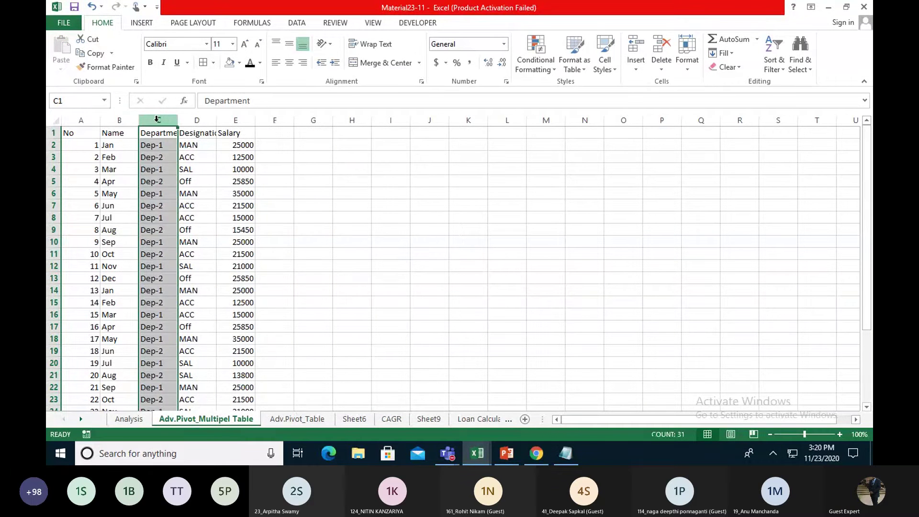
{"action": "key", "text": "ctrl+z"}
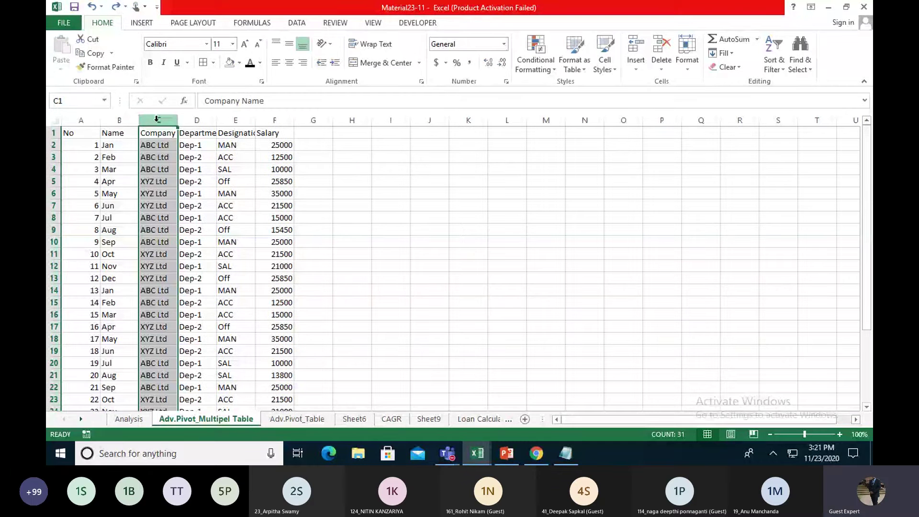
Step: Fit the Company Name, Department and Designation columns to their contents and widen columns F and G
{"action": "left_click", "coordinate": [197, 133]}
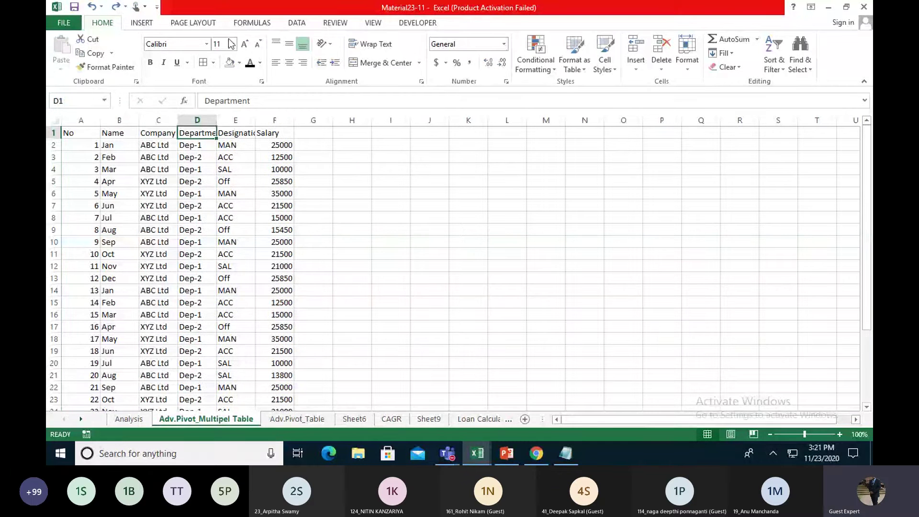
{"action": "double_click", "coordinate": [217, 124]}
{"action": "double_click", "coordinate": [266, 120]}
{"action": "double_click", "coordinate": [316, 119]}
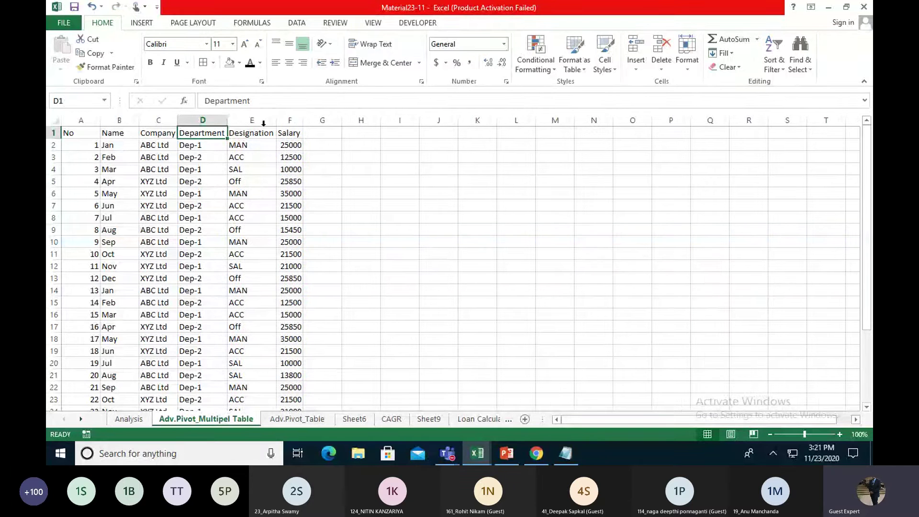
{"action": "left_click_drag", "start_coordinate": [303, 119], "coordinate": [413, 120]}
{"action": "double_click", "coordinate": [179, 124]}
Step: Add the headings DA, HRA and Total Salary in cells G1 to I1, after the Salary heading
{"action": "left_click", "coordinate": [394, 133]}
{"action": "type", "text": "D"}
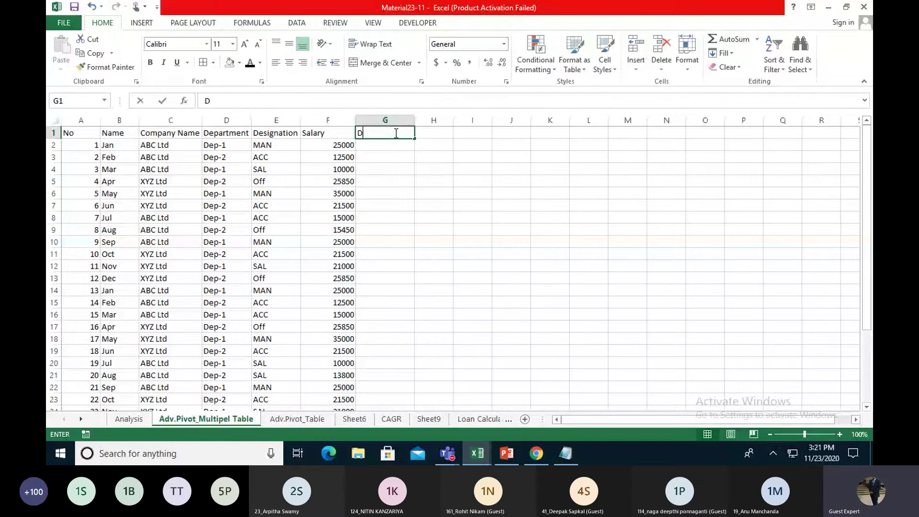
{"action": "type", "text": "A"}
{"action": "key", "text": "Tab"}
{"action": "type", "text": "HRA"}
{"action": "key", "text": "ctrl+Return"}
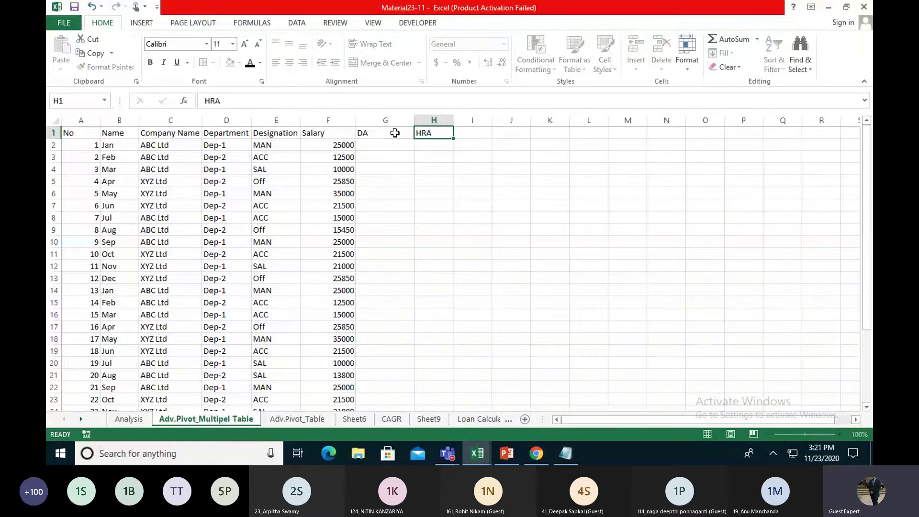
{"action": "key", "text": "Tab"}
{"action": "type", "text": "To"}
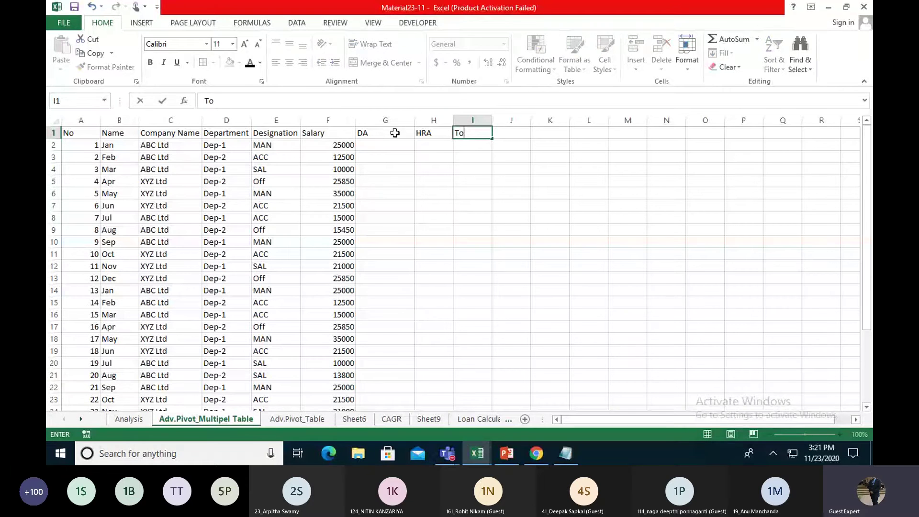
{"action": "type", "text": "tal Salary"}
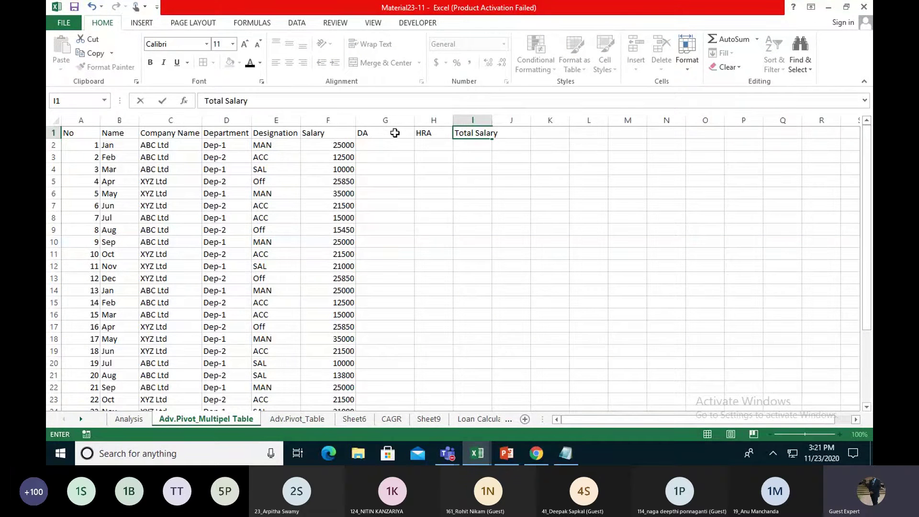
{"action": "key", "text": "Return"}
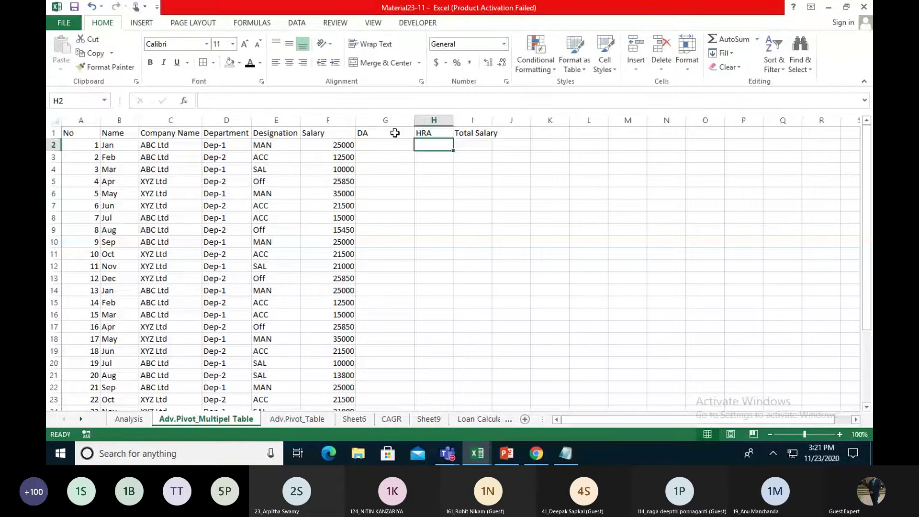
Step: Calculate DA as 12% of salary with =F2*12% in G2 and fill it down through row 31
{"action": "key", "text": "Left"}
{"action": "key", "text": "Left"}
{"action": "key", "text": "Right"}
{"action": "type", "text": "="}
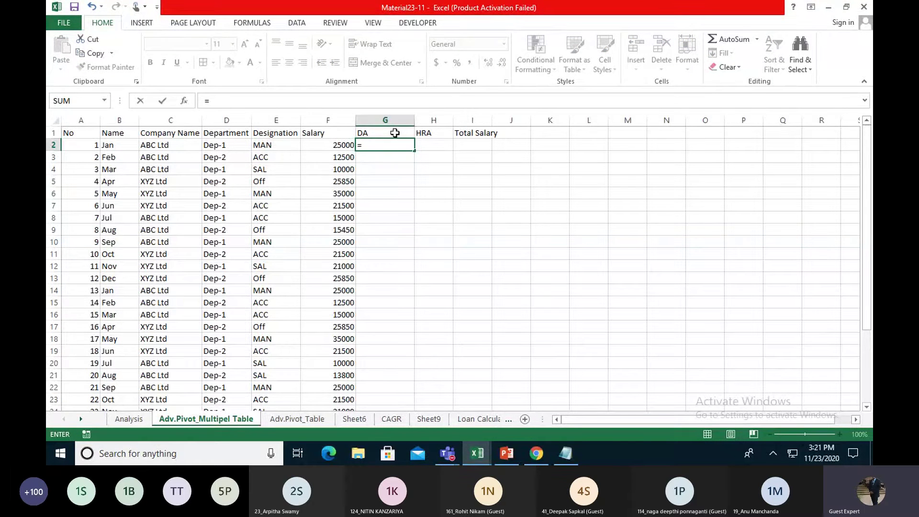
{"action": "key", "text": "Left"}
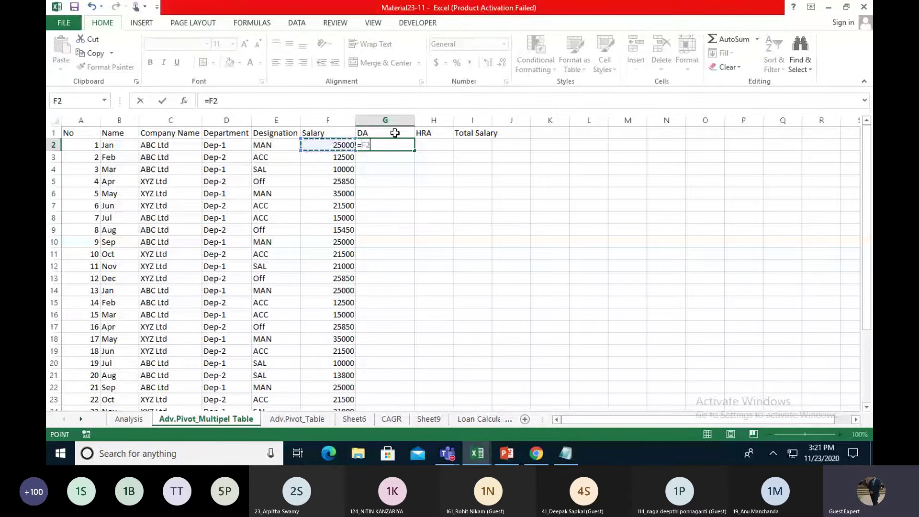
{"action": "type", "text": "*12%"}
{"action": "key", "text": "ctrl+Return"}
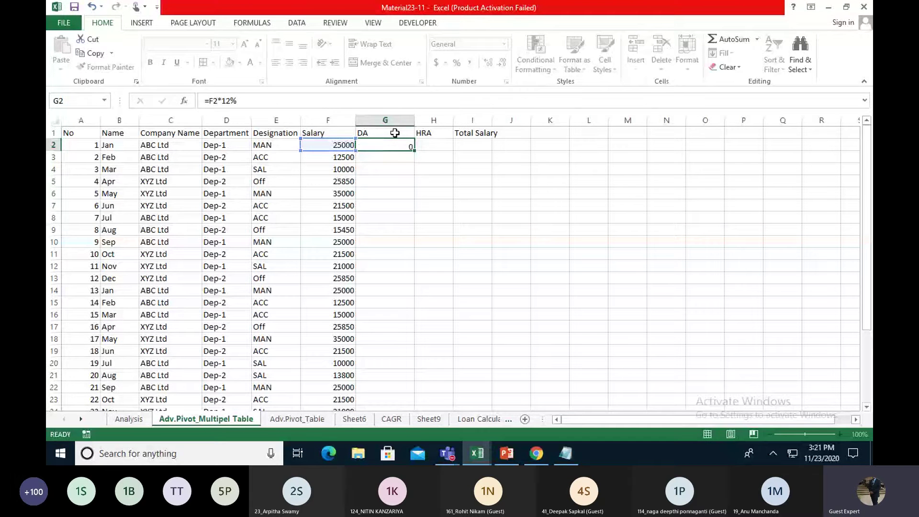
{"action": "double_click", "coordinate": [414, 151]}
Step: Calculate HRA as 5% of salary with =F2*5% in H2 and copy the formula down through row 31
{"action": "left_click", "coordinate": [424, 144]}
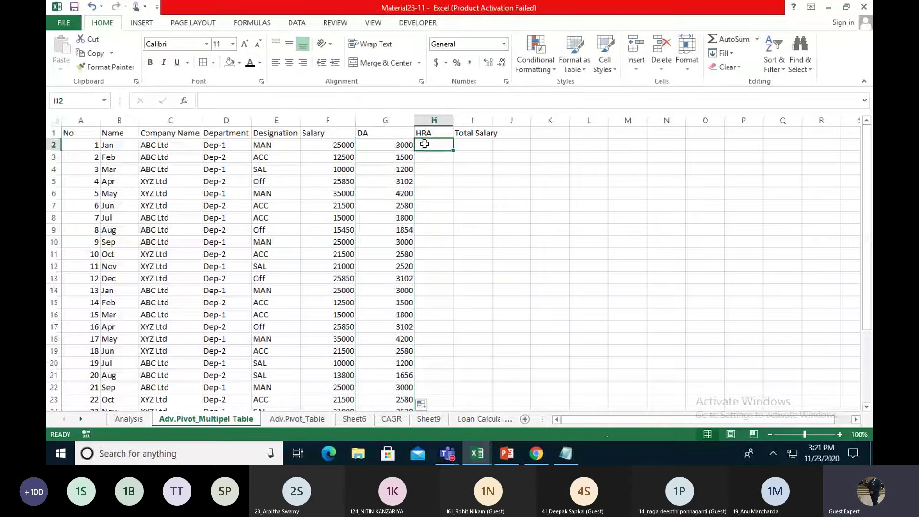
{"action": "type", "text": "="}
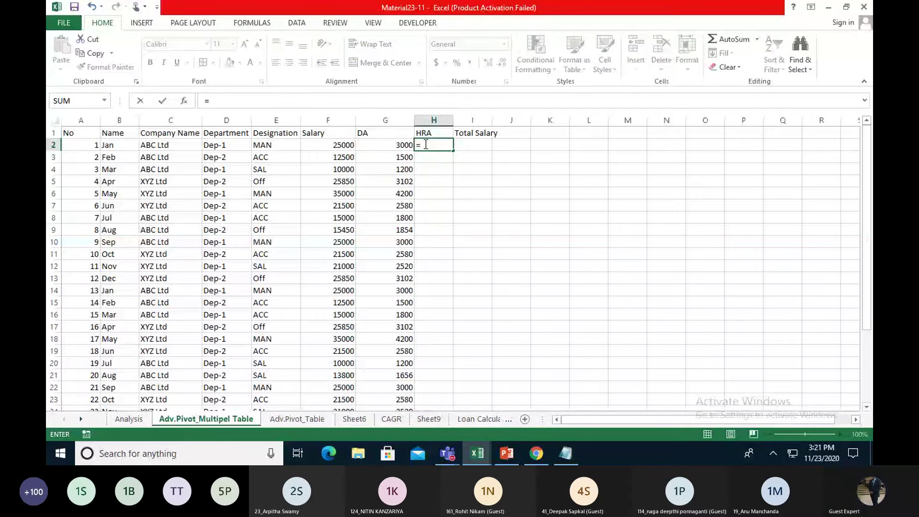
{"action": "type", "text": "F2*5%"}
{"action": "key", "text": "ctrl+Return"}
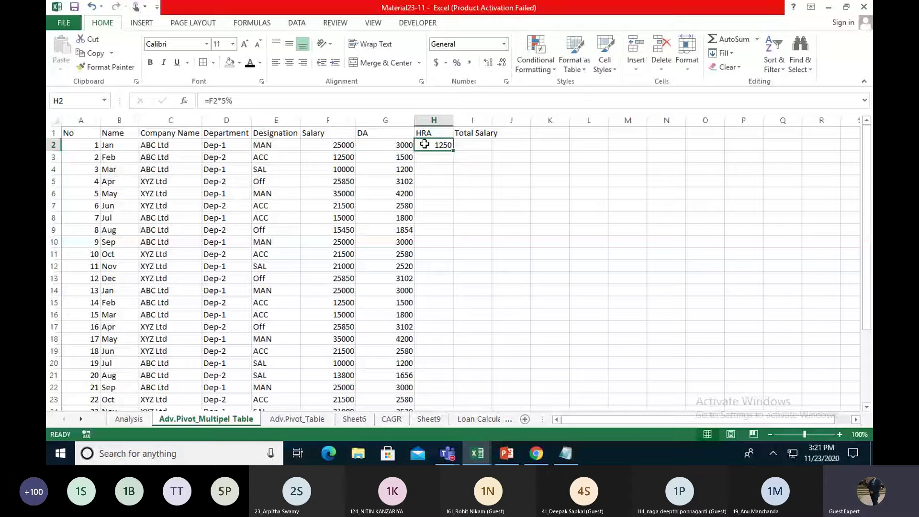
{"action": "key", "text": "ctrl+c"}
{"action": "key", "text": "Left"}
{"action": "key", "text": "ctrl+Down"}
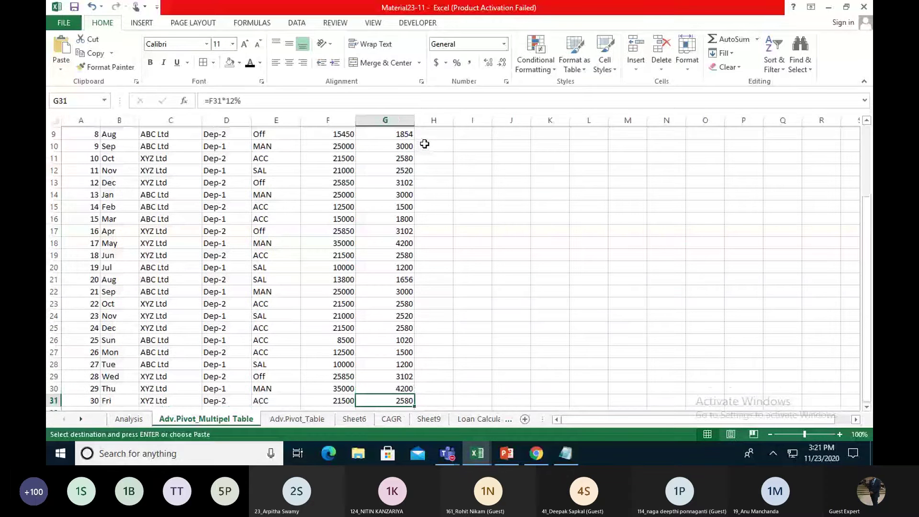
{"action": "key", "text": "Right"}
{"action": "key", "text": "ctrl+shift+Up"}
{"action": "key", "text": "ctrl+v"}
{"action": "key", "text": "Escape"}
Step: Calculate the first record's Total Salary in I2 with the formula =F2+G2+H2
{"action": "key", "text": "Right"}
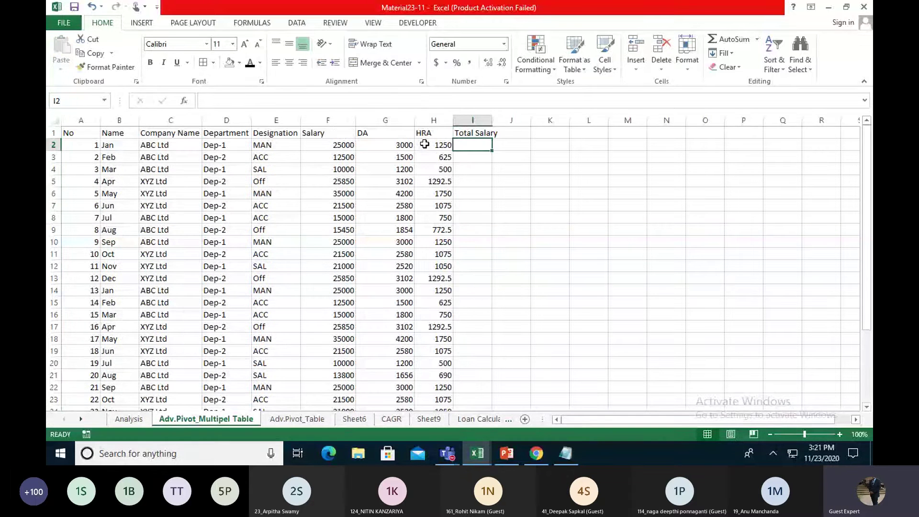
{"action": "type", "text": "="}
{"action": "key", "text": "Left"}
{"action": "key", "text": "Left"}
{"action": "key", "text": "Left"}
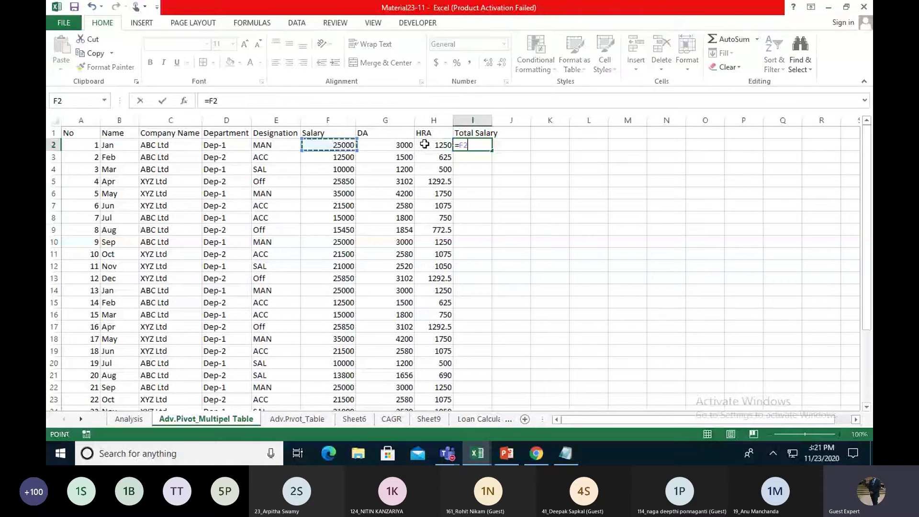
{"action": "type", "text": "+"}
{"action": "key", "text": "Left"}
{"action": "key", "text": "Left"}
{"action": "type", "text": "+"}
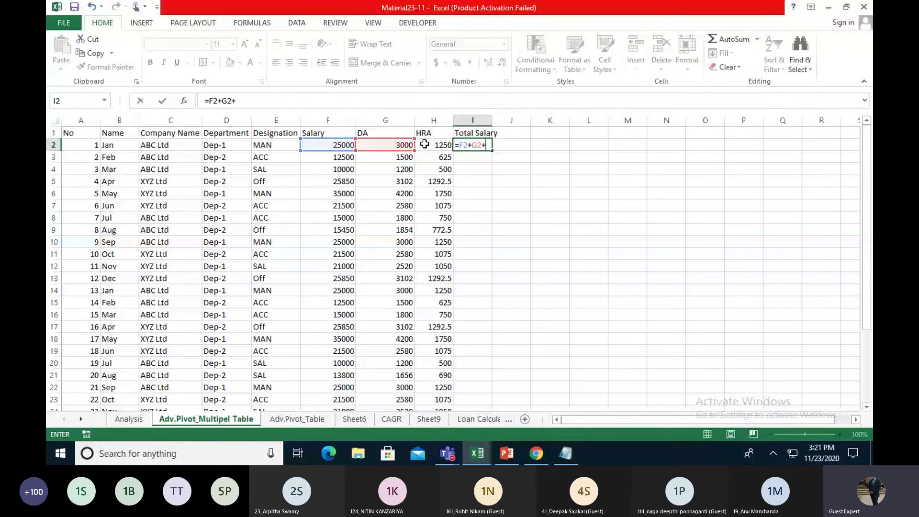
{"action": "key", "text": "Left"}
{"action": "key", "text": "shift+Return"}
{"action": "key", "text": "Down"}
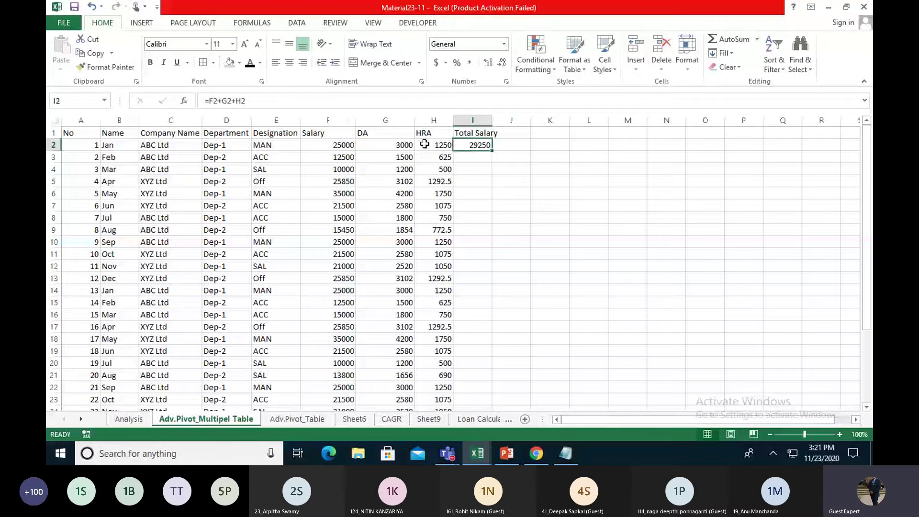
Step: Fill the Total Salary formula from I2 down through I31, the last row of data
{"action": "key", "text": "ctrl+c"}
{"action": "key", "text": "Left"}
{"action": "key", "text": "ctrl+Down"}
{"action": "key", "text": "Right"}
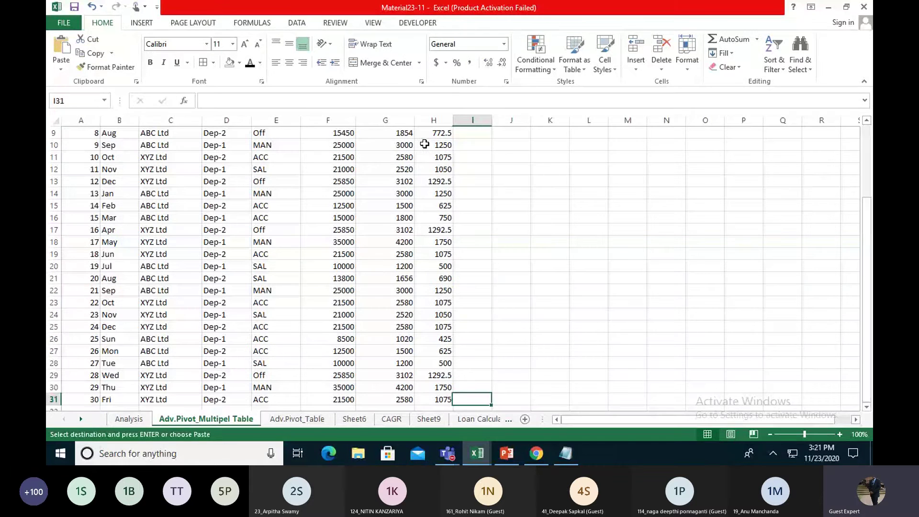
{"action": "key", "text": "ctrl+shift+Up"}
{"action": "key", "text": "Return"}
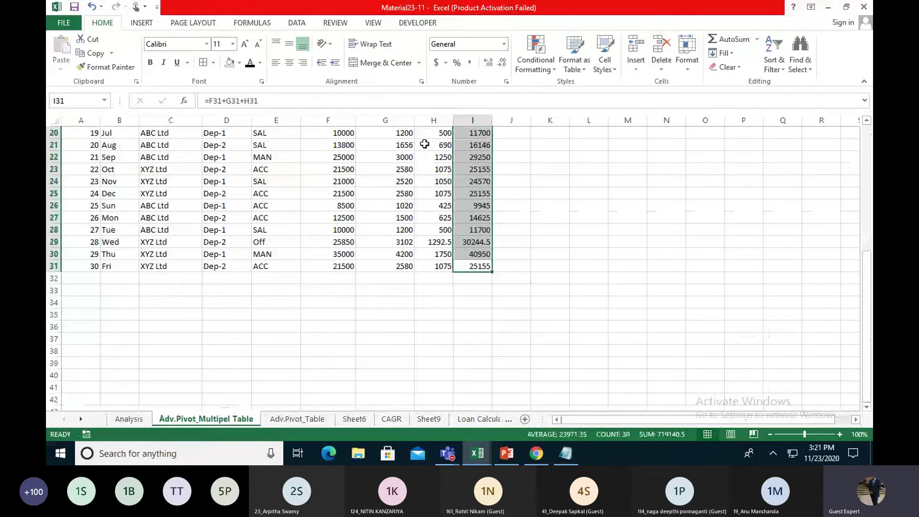
{"action": "key", "text": "ctrl+Home"}
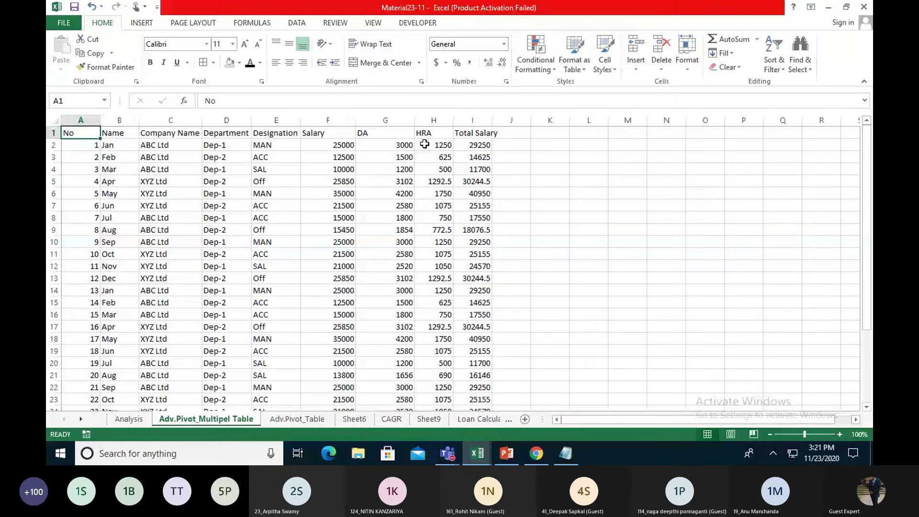
{"action": "key", "text": "ctrl+a"}
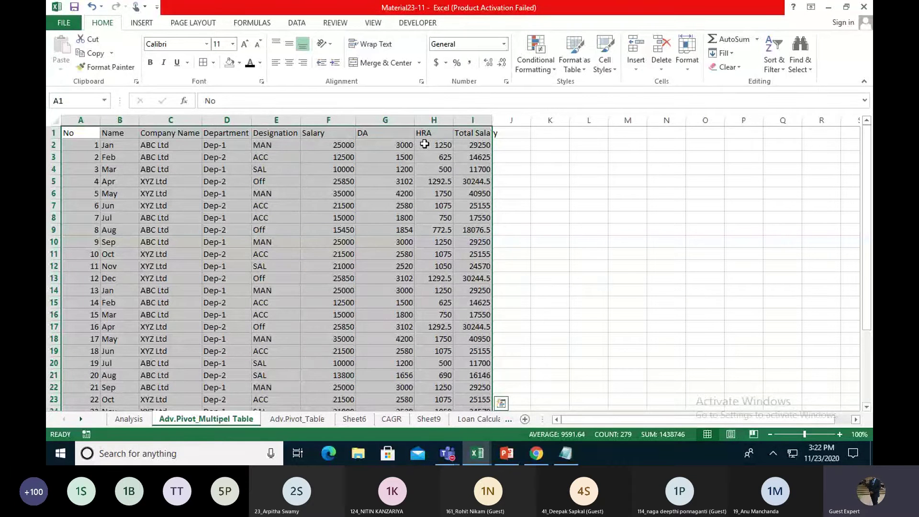
{"action": "key", "text": "ctrl+c"}
{"action": "key", "text": "Menu"}
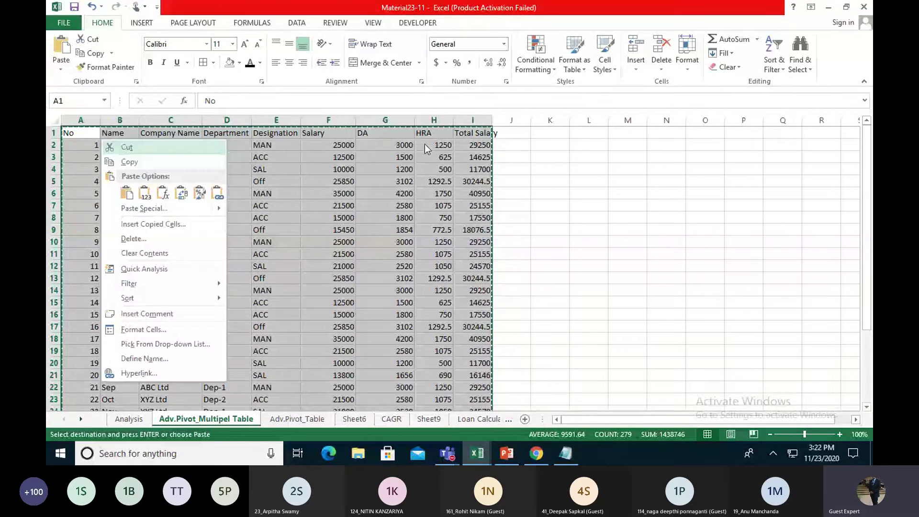
{"action": "key", "text": "p"}
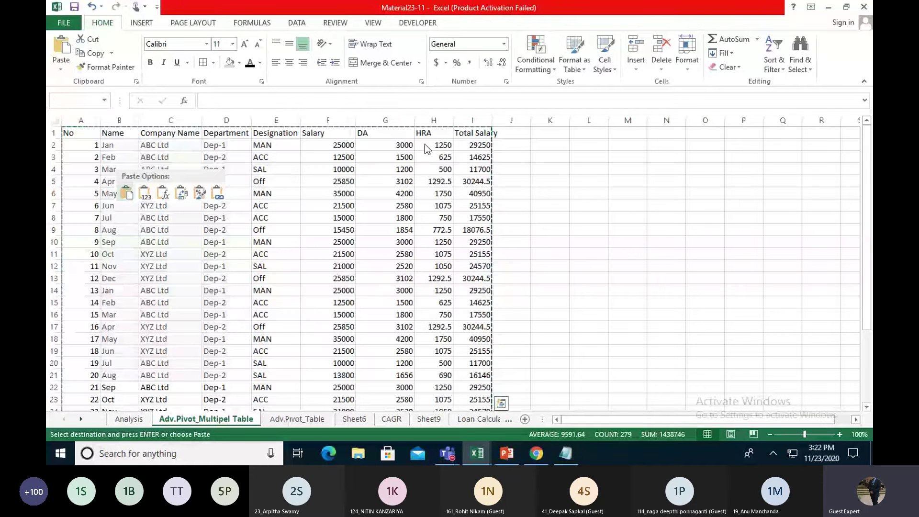
{"action": "key", "text": "Escape"}
{"action": "key", "text": "Escape"}
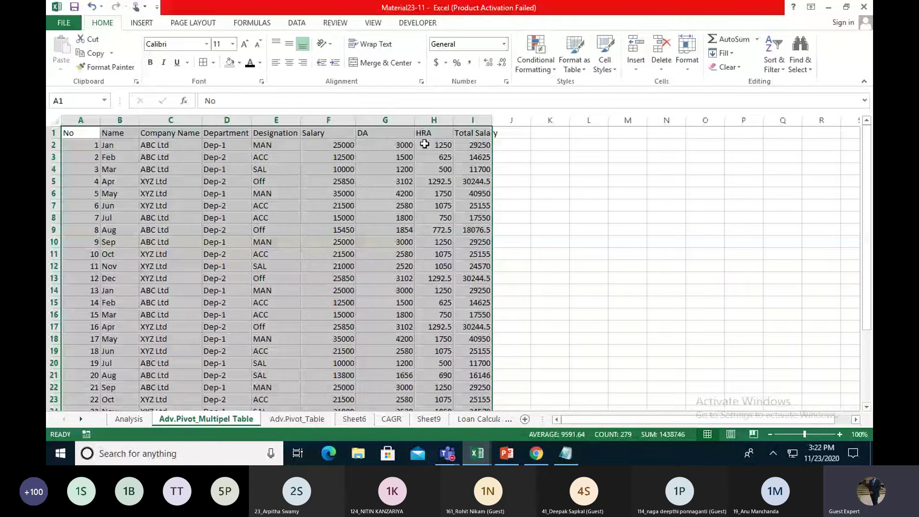
Step: Autofit the width of the Total Salary column to its contents
{"action": "double_click", "coordinate": [495, 121]}
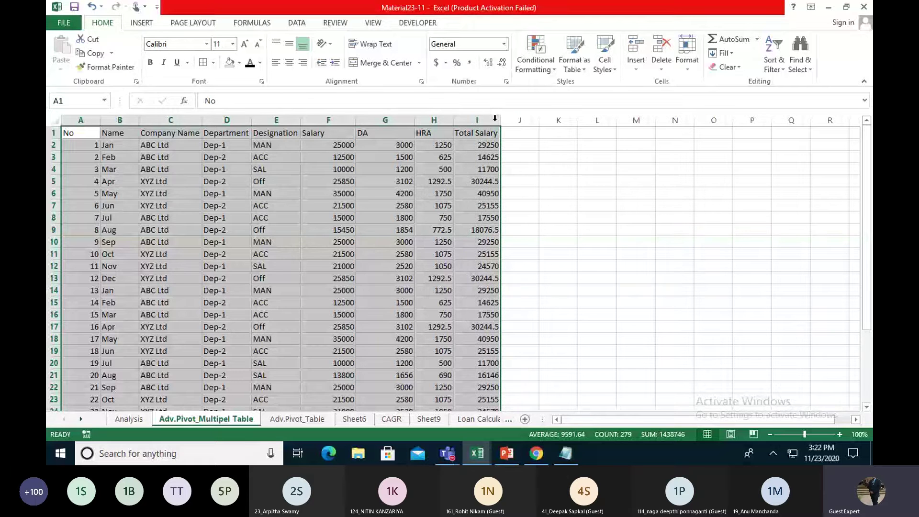
{"action": "key", "text": "ctrl+grave"}
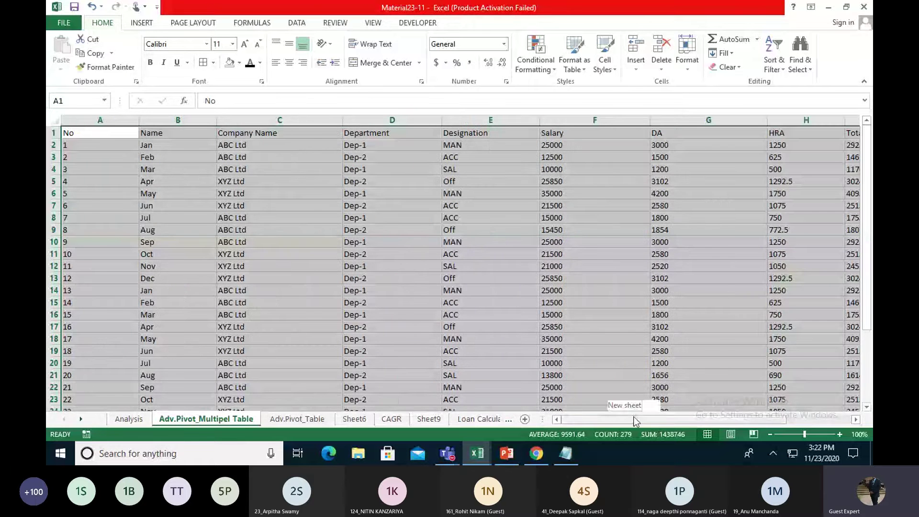
{"action": "left_click_drag", "start_coordinate": [634, 421], "coordinate": [580, 419]}
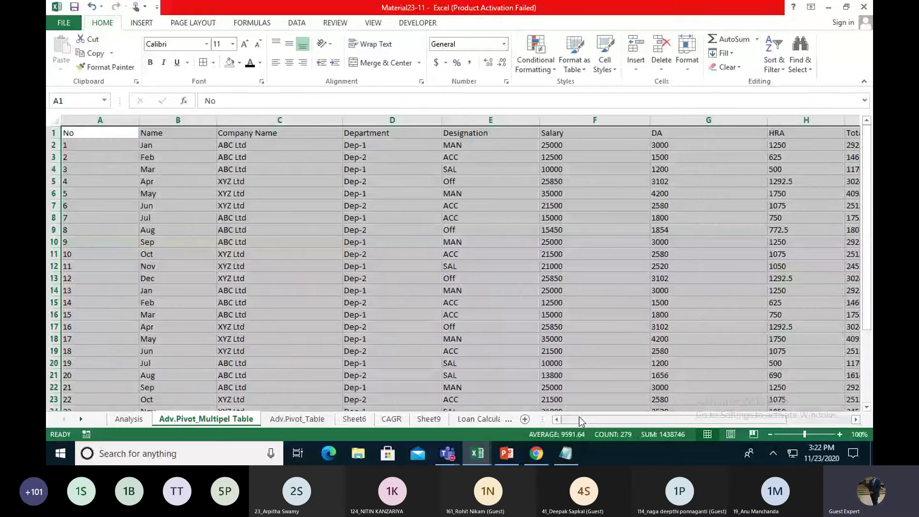
Step: Insert two blank columns between the Company Name and Department columns
{"action": "double_click", "coordinate": [216, 120]}
{"action": "left_click", "coordinate": [213, 119]}
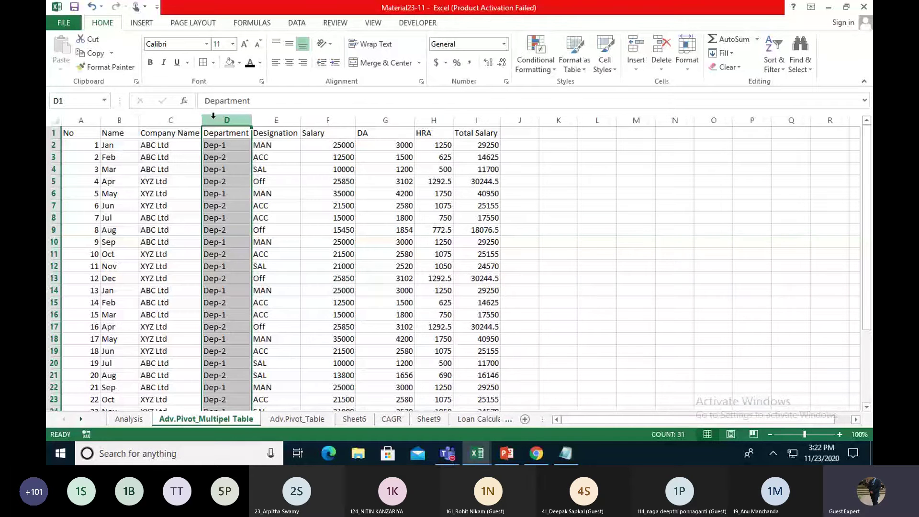
{"action": "key", "text": "ctrl+shift+plus"}
{"action": "key", "text": "ctrl+shift+plus"}
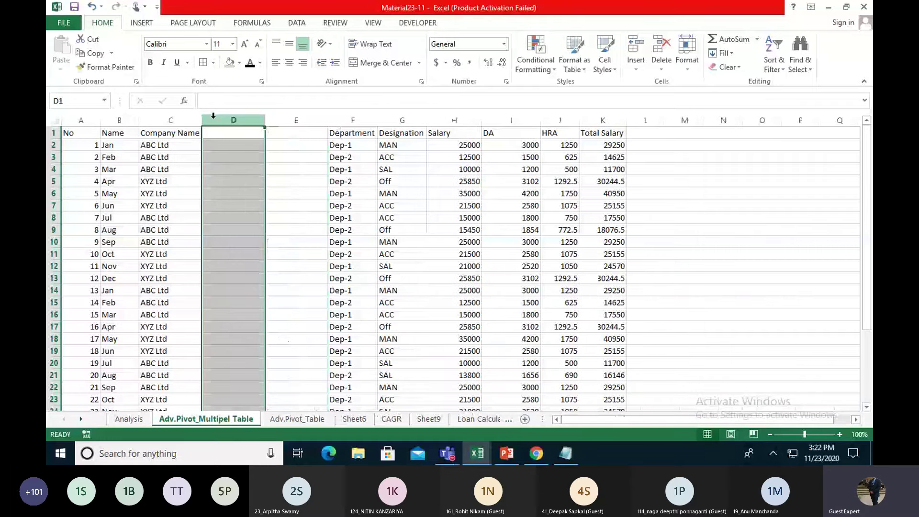
Step: Insert two blank columns between the Salary and DA columns
{"action": "key", "text": "Right"}
{"action": "key", "text": "Right"}
{"action": "key", "text": "Right"}
{"action": "key", "text": "Right"}
{"action": "key", "text": "Right"}
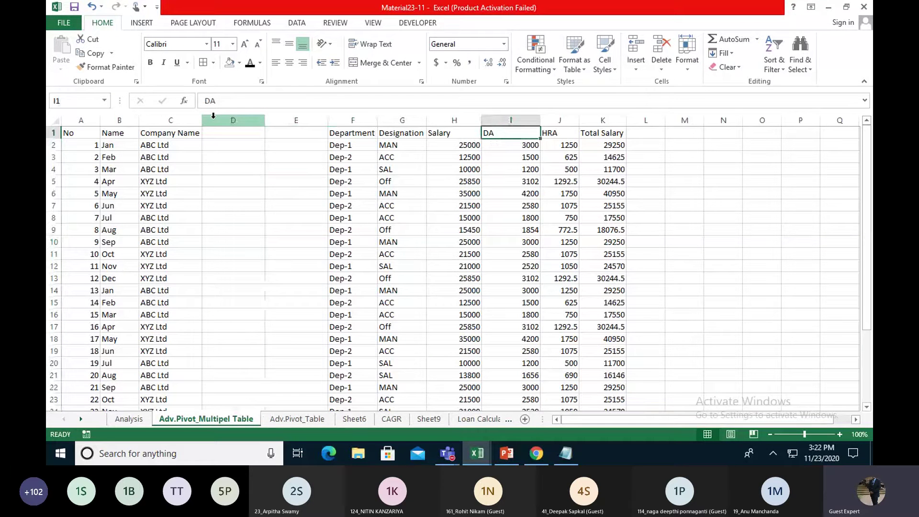
{"action": "key", "text": "ctrl+shift+plus"}
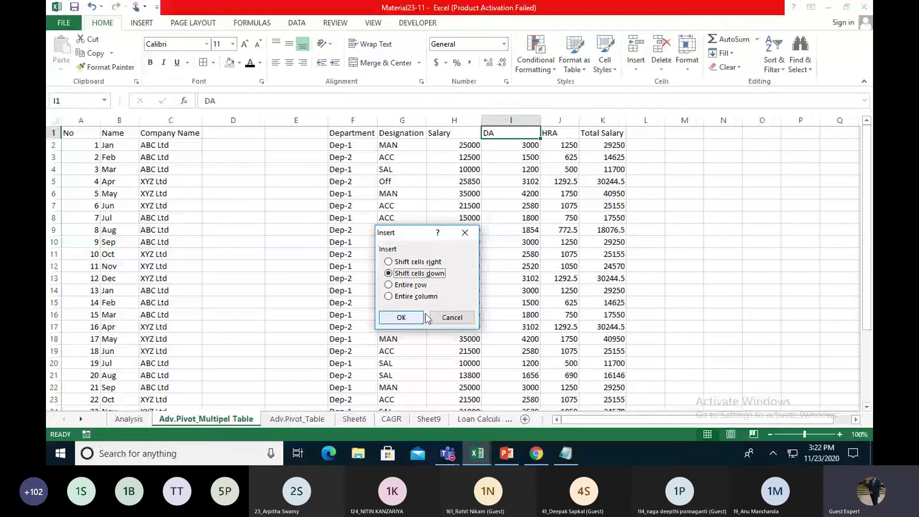
{"action": "left_click", "coordinate": [451, 317]}
{"action": "left_click", "coordinate": [518, 117]}
{"action": "key", "text": "ctrl+shift+plus"}
{"action": "key", "text": "ctrl+shift+plus"}
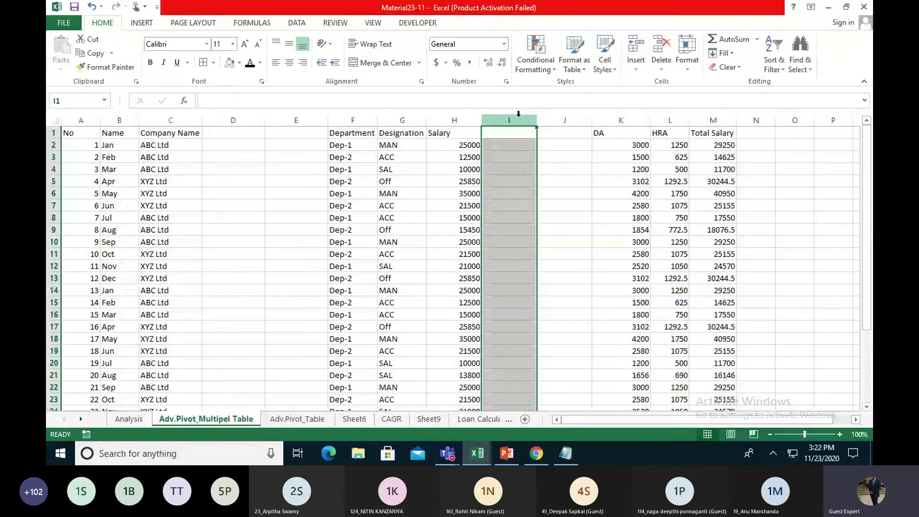
{"action": "left_click", "coordinate": [53, 133]}
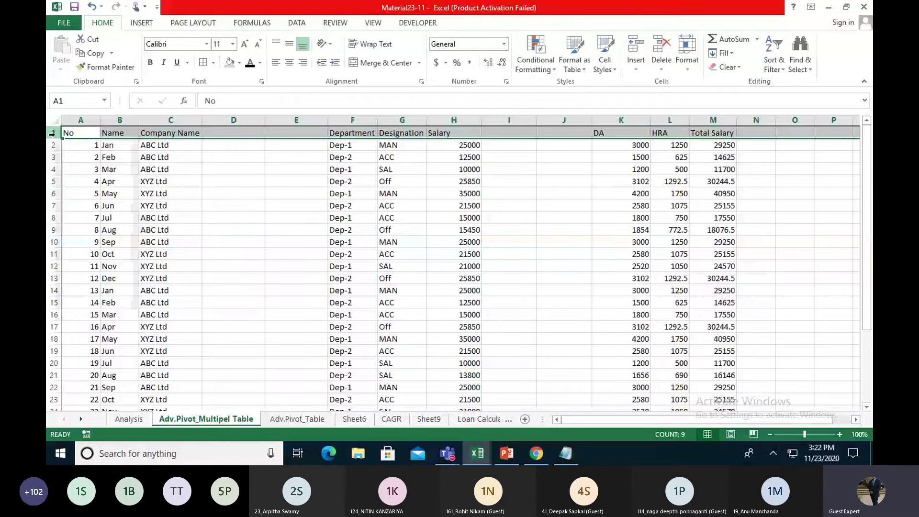
{"action": "right_click", "coordinate": [53, 132]}
{"action": "left_click", "coordinate": [73, 236]}
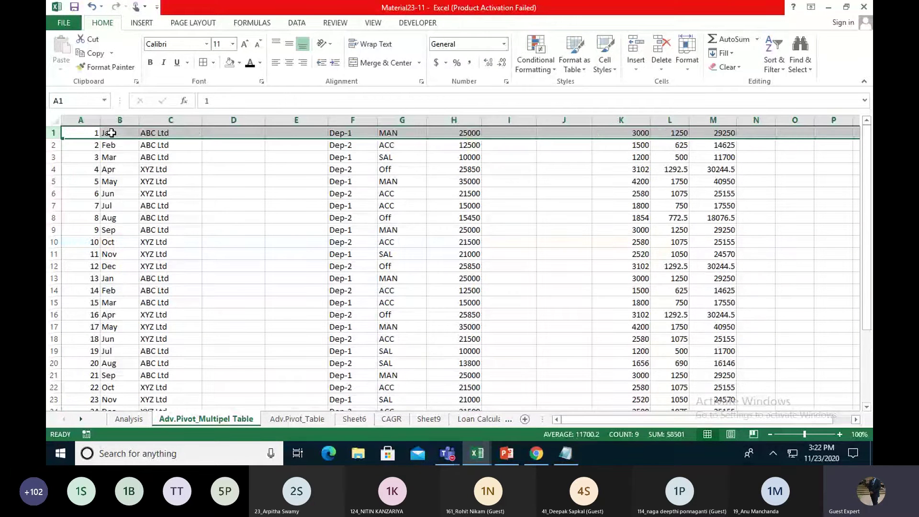
{"action": "key", "text": "ctrl+z"}
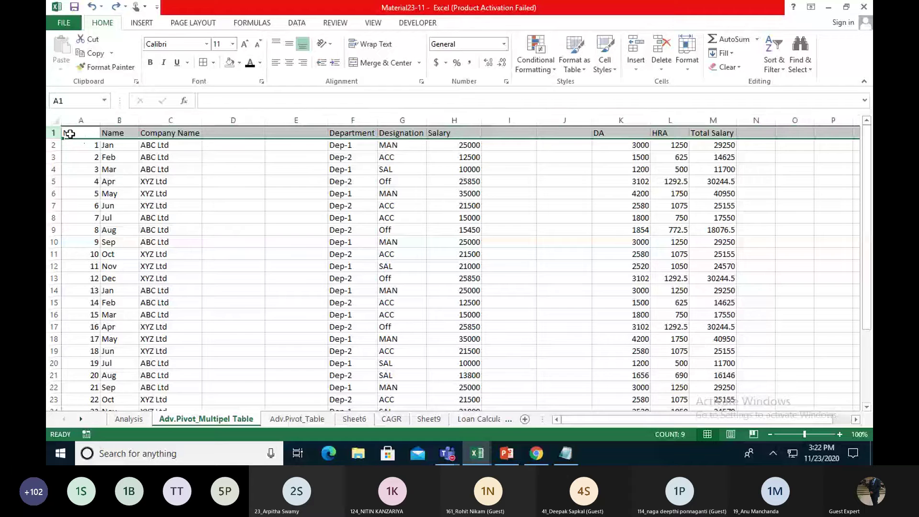
Step: Insert a blank row above the header row and enter the title EMP in merged and centered cells A1:C1
{"action": "key", "text": "ctrl+shift+plus"}
{"action": "left_click", "coordinate": [70, 133]}
{"action": "key", "text": "shift+Right"}
{"action": "key", "text": "shift+Right"}
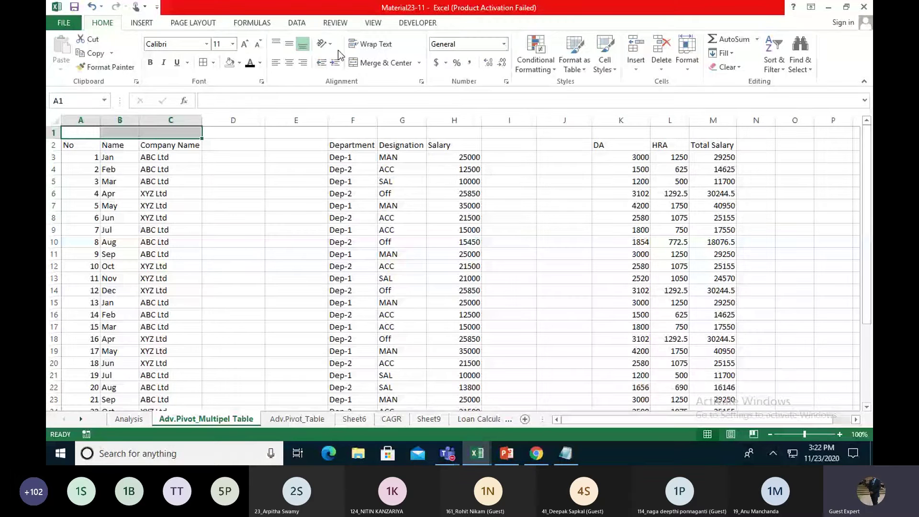
{"action": "left_click", "coordinate": [357, 63]}
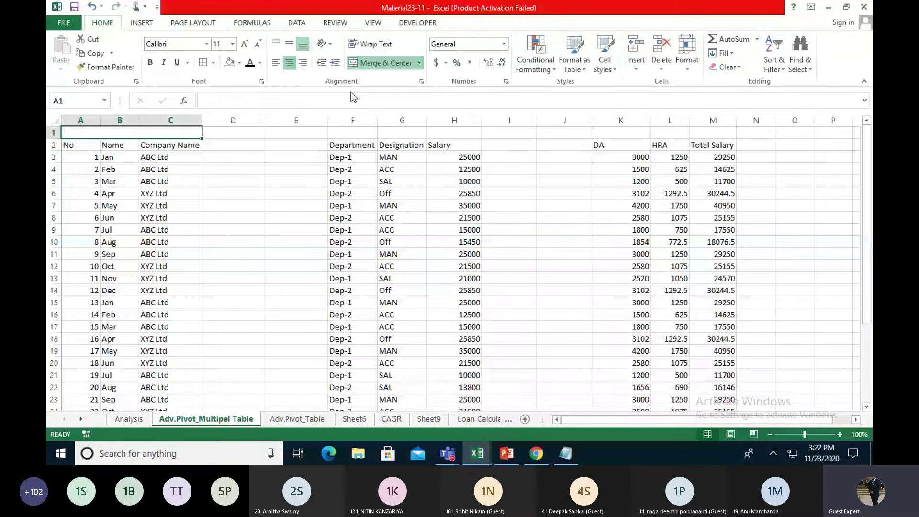
{"action": "type", "text": "EM"}
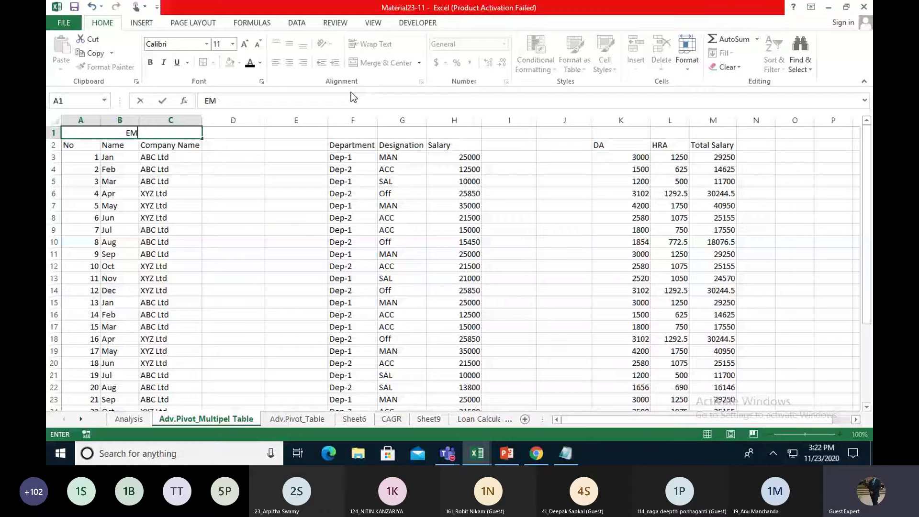
{"action": "type", "text": "P"}
{"action": "key", "text": "Tab"}
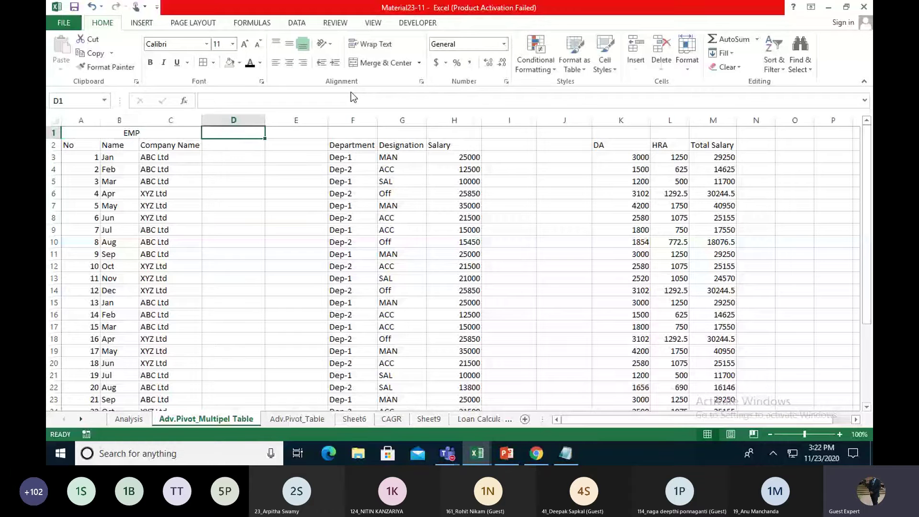
Step: Merge and center F1:H1 above the Department, Designation and Salary headers and enter the title Dep
{"action": "key", "text": "Right"}
{"action": "key", "text": "Right"}
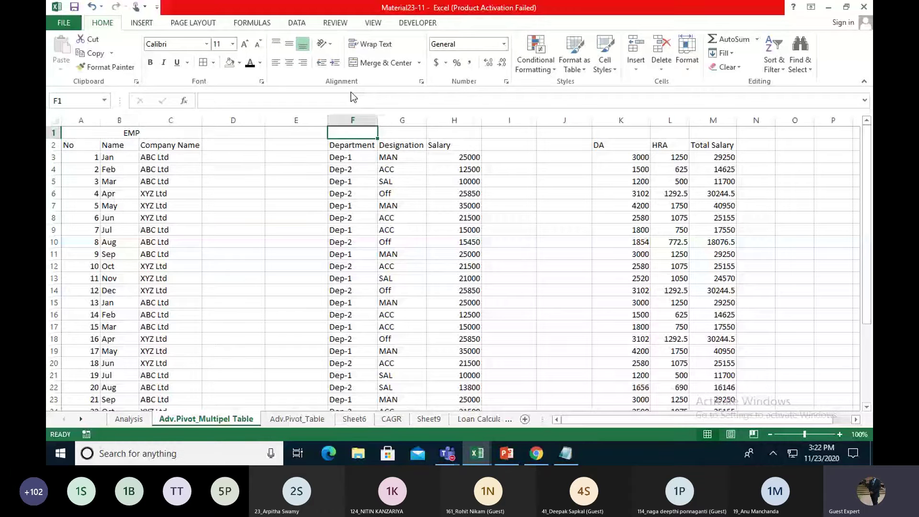
{"action": "key", "text": "shift+Right"}
{"action": "key", "text": "shift+Right"}
{"action": "left_click", "coordinate": [363, 63]}
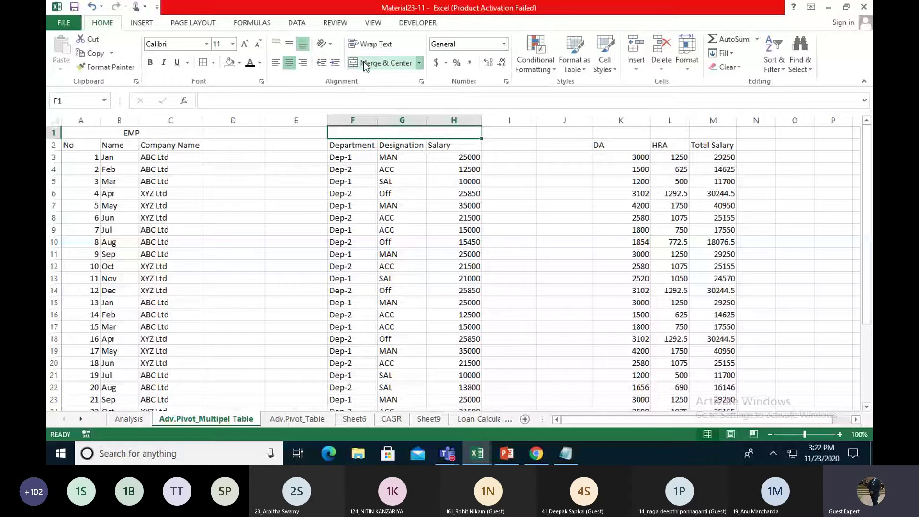
{"action": "type", "text": "Dep"}
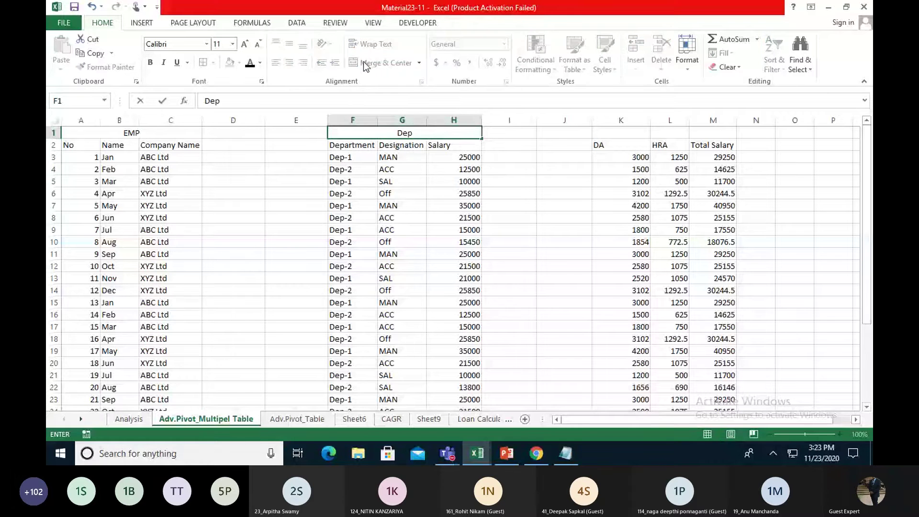
Step: Merge and center K1:M1 above the DA, HRA and Total Salary headers and enter the title Sal
{"action": "left_click", "coordinate": [641, 130]}
{"action": "key", "text": "shift+Right"}
{"action": "key", "text": "shift+Right"}
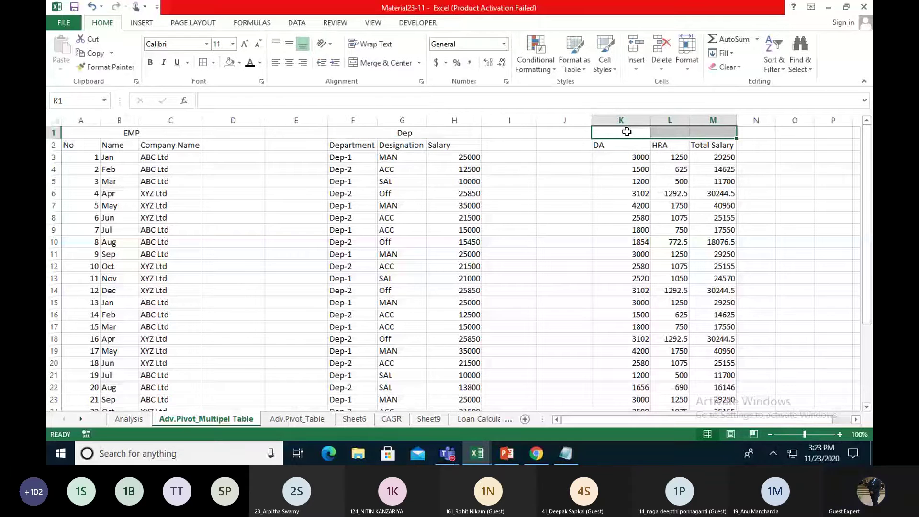
{"action": "left_click", "coordinate": [392, 61]}
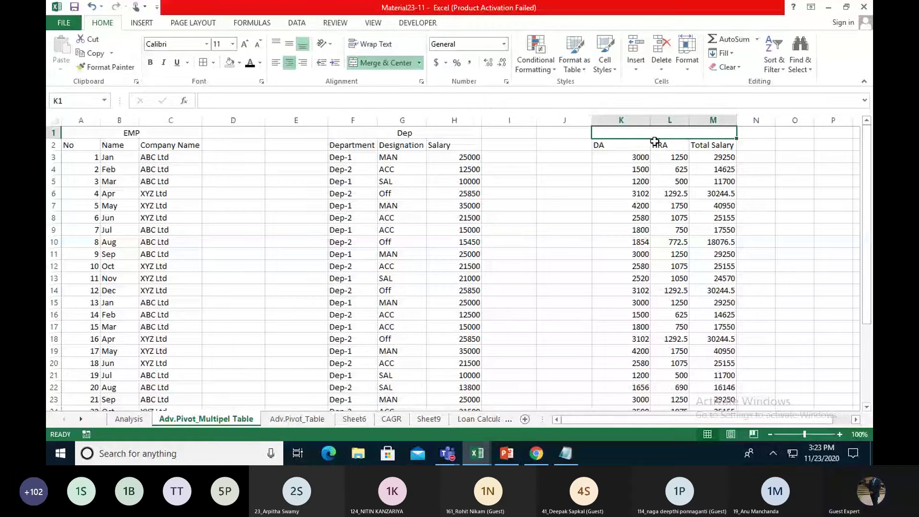
{"action": "type", "text": "Sal"}
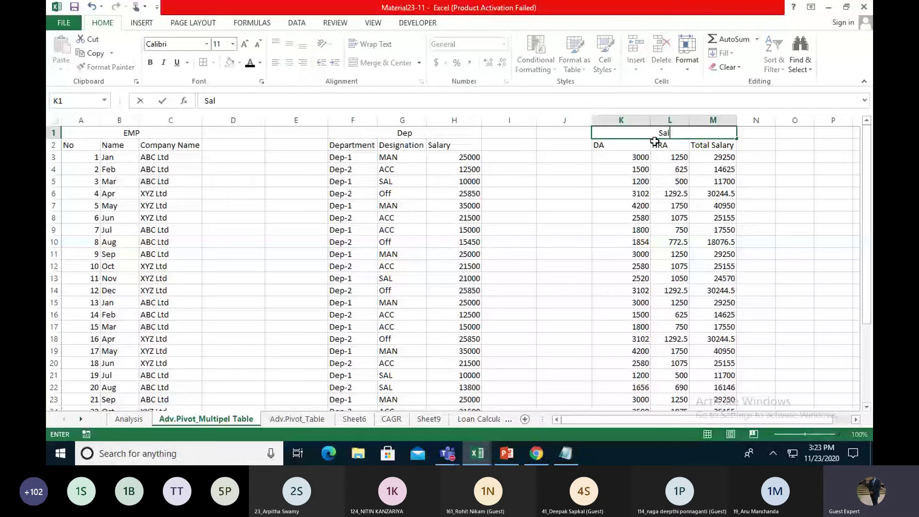
{"action": "left_click", "coordinate": [833, 205]}
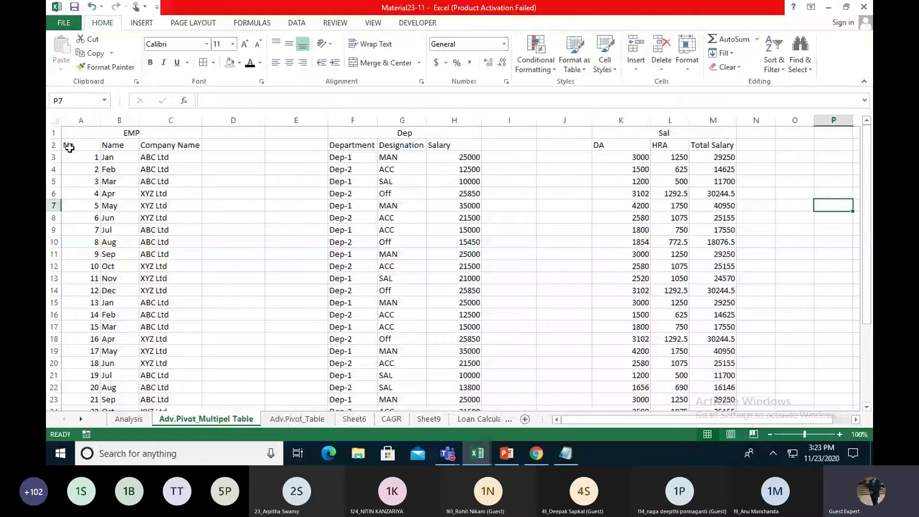
Step: Copy the No column with its header from the EMP table into the Dep table at E2 and the Sal table at J2
{"action": "left_click_drag", "start_coordinate": [69, 148], "coordinate": [65, 385]}
{"action": "key", "text": "ctrl+c"}
{"action": "scroll", "coordinate": [317, 159], "scroll_direction": "up", "scroll_amount": 4}
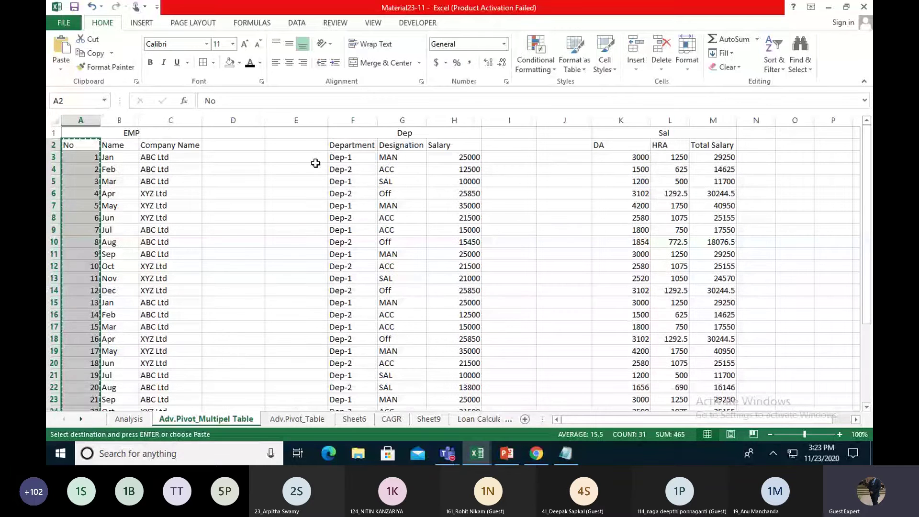
{"action": "left_click", "coordinate": [314, 145]}
{"action": "key", "text": "ctrl+v"}
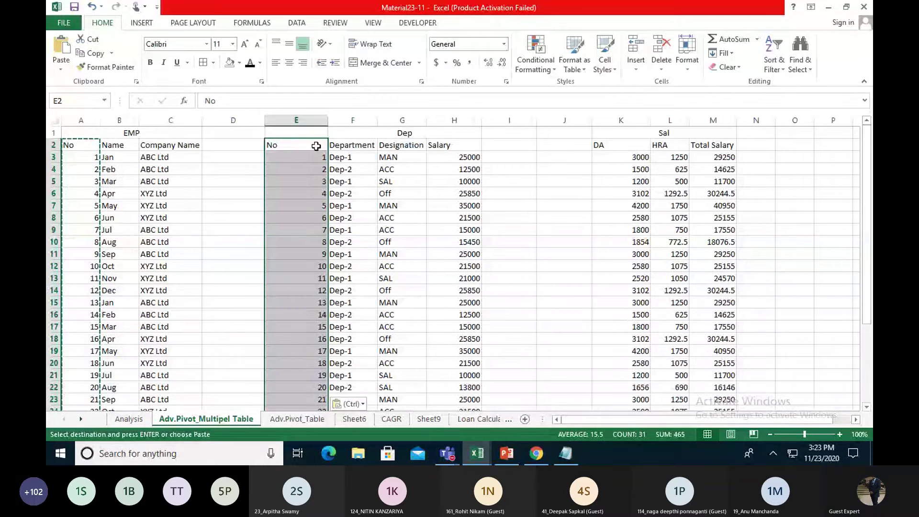
{"action": "left_click", "coordinate": [571, 146]}
{"action": "key", "text": "ctrl+v"}
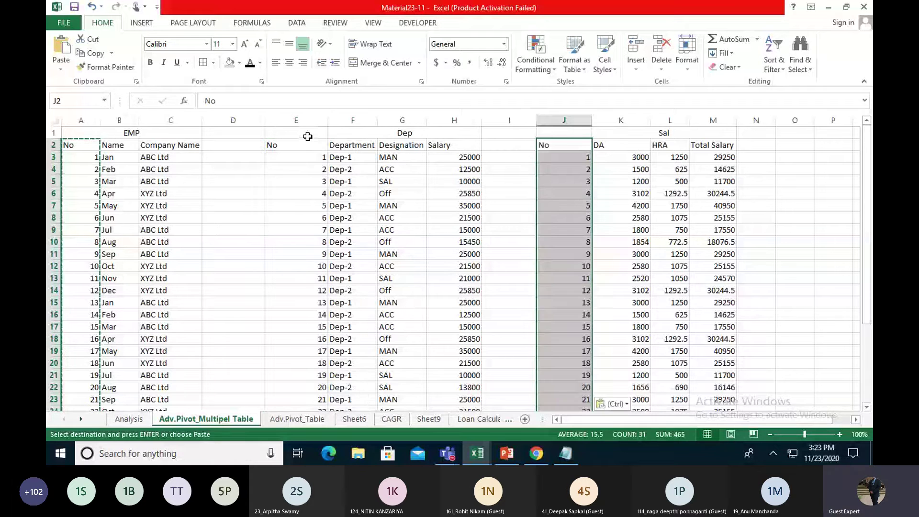
Step: Extend the merged Dep title across E1:H1 and the merged Sal title across J1:M1
{"action": "left_click_drag", "start_coordinate": [307, 137], "coordinate": [454, 133]}
{"action": "left_click", "coordinate": [380, 62]}
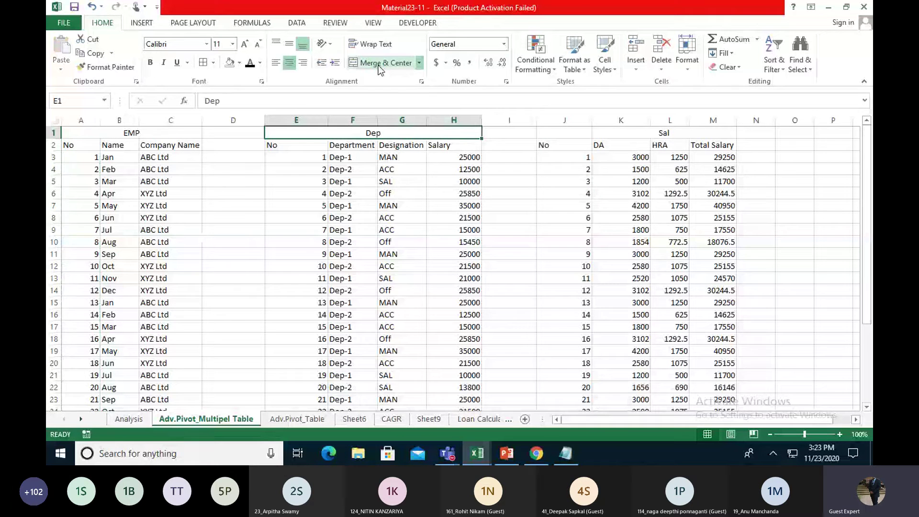
{"action": "left_click_drag", "start_coordinate": [578, 134], "coordinate": [712, 133]}
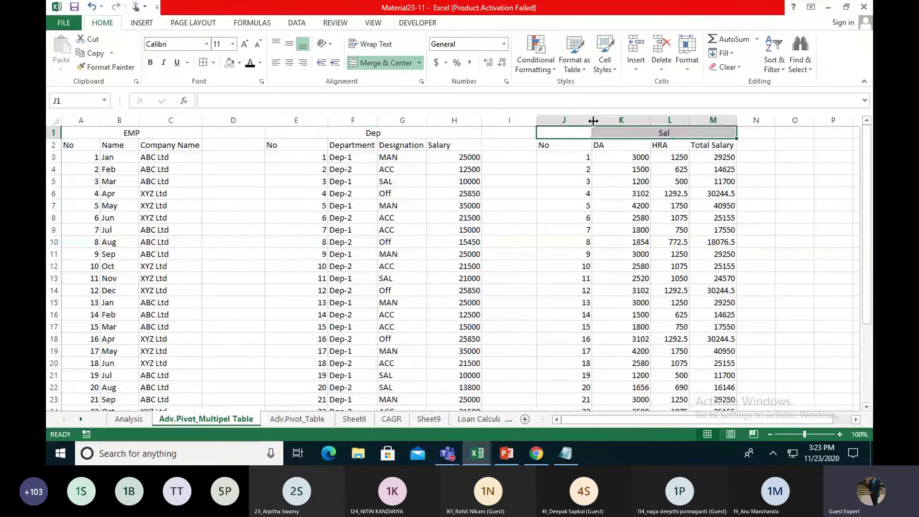
{"action": "left_click", "coordinate": [563, 230]}
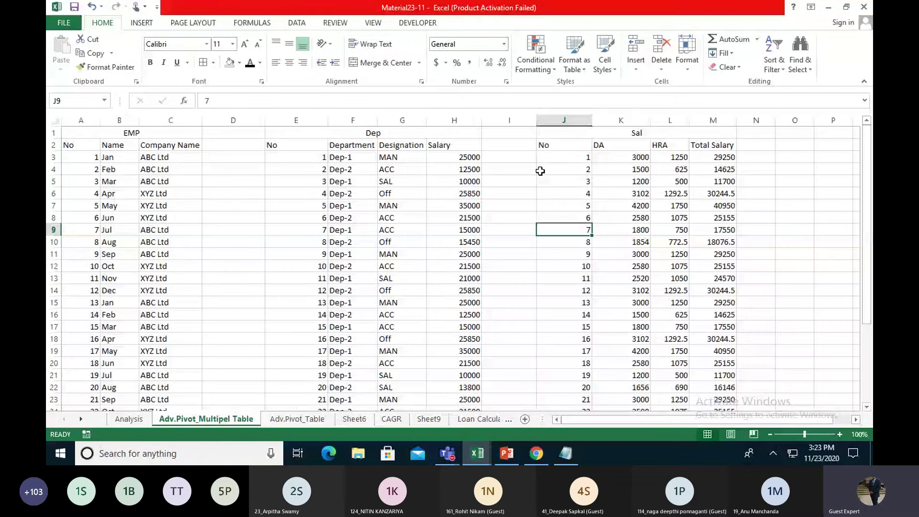
Step: Insert an extra blank column between the Dep and Sal tables and another between the EMP and Dep tables
{"action": "left_click", "coordinate": [509, 120]}
{"action": "key", "text": "ctrl+shift+plus"}
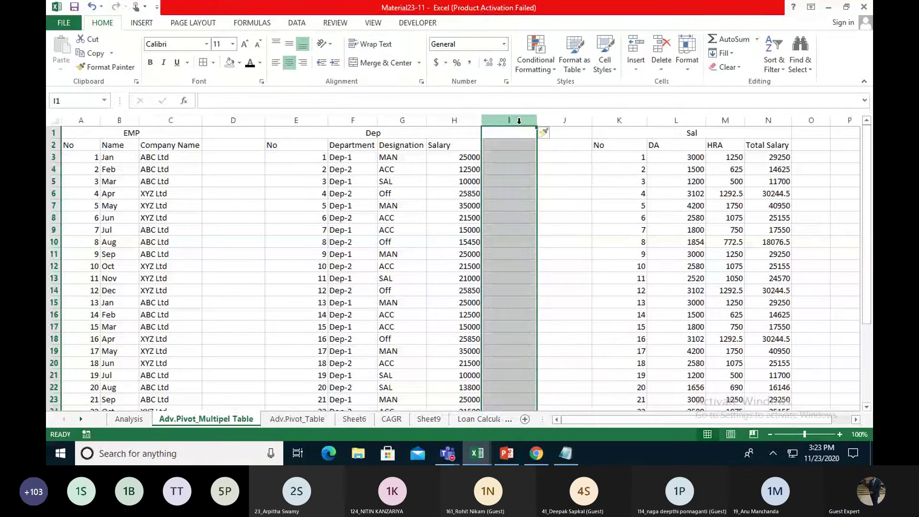
{"action": "key", "text": "ctrl+Home"}
{"action": "key", "text": "Right"}
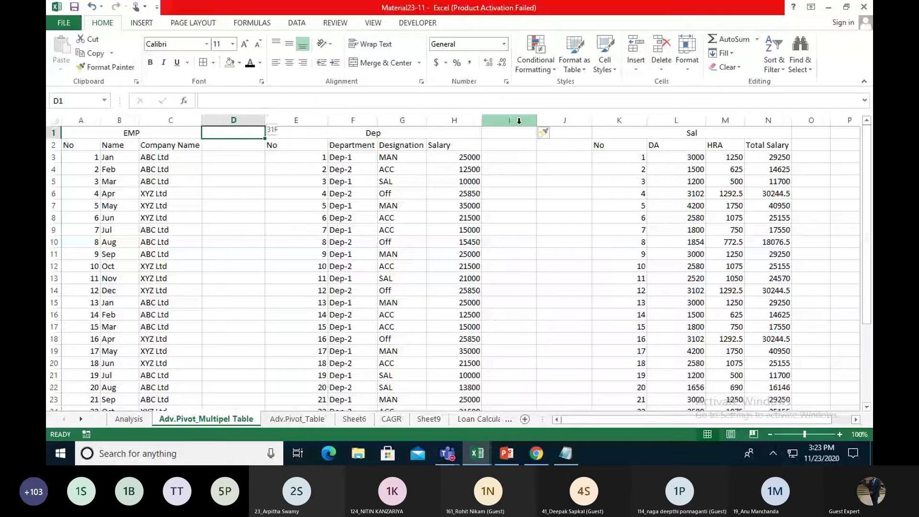
{"action": "key", "text": "ctrl+shift+plus"}
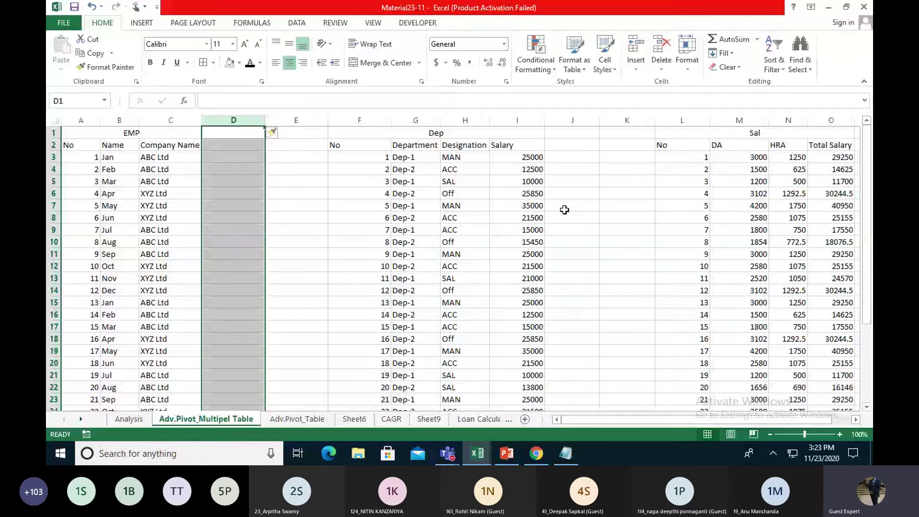
Step: Convert the EMP data in A2:C32 into a table with headers
{"action": "scroll", "coordinate": [295, 170], "scroll_direction": "down", "scroll_amount": 1}
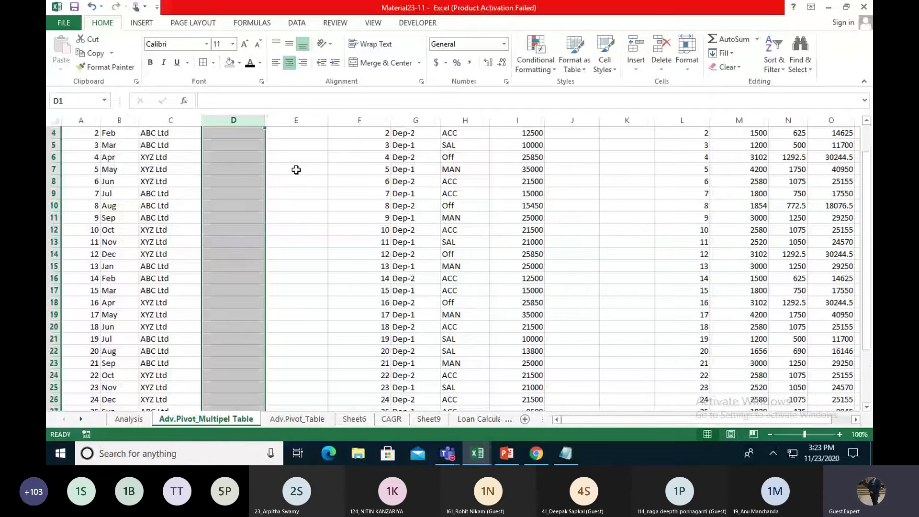
{"action": "scroll", "coordinate": [296, 170], "scroll_direction": "up", "scroll_amount": 1}
{"action": "left_click_drag", "start_coordinate": [72, 145], "coordinate": [167, 154]}
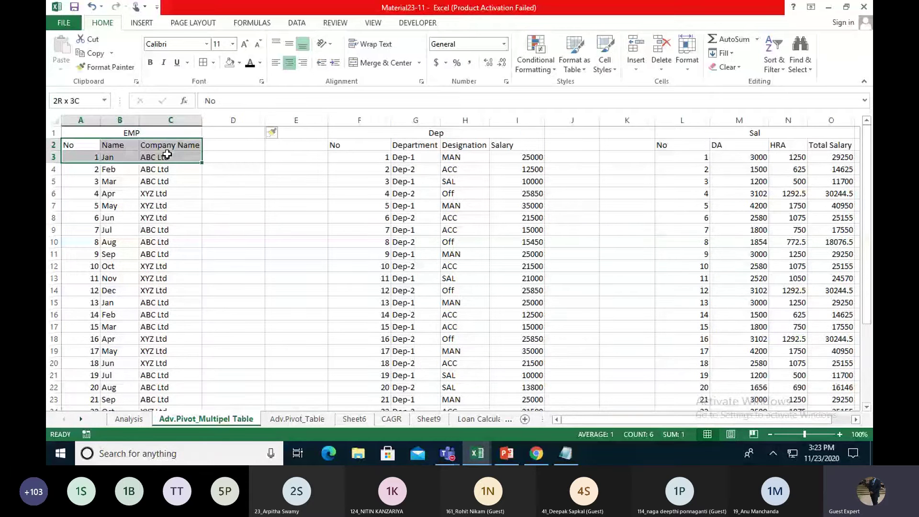
{"action": "left_click_drag", "start_coordinate": [167, 154], "coordinate": [167, 405]}
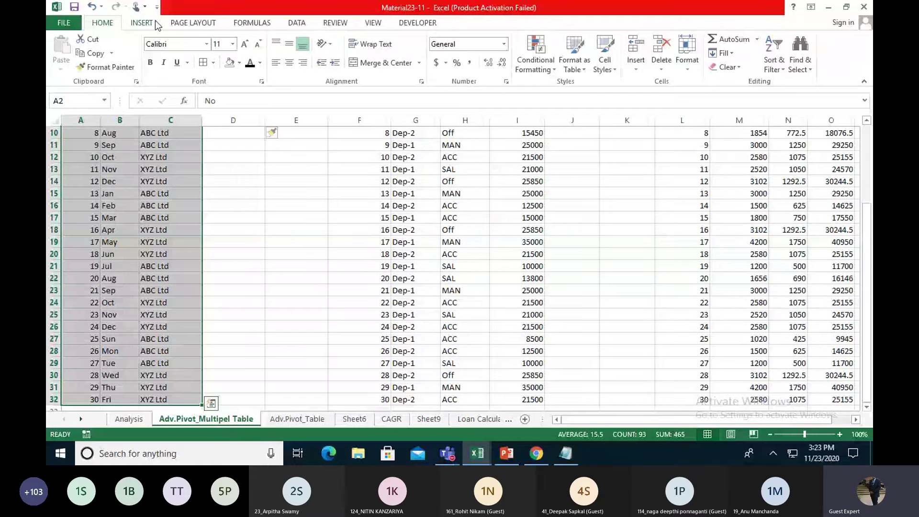
{"action": "left_click", "coordinate": [155, 23]}
{"action": "left_click", "coordinate": [149, 50]}
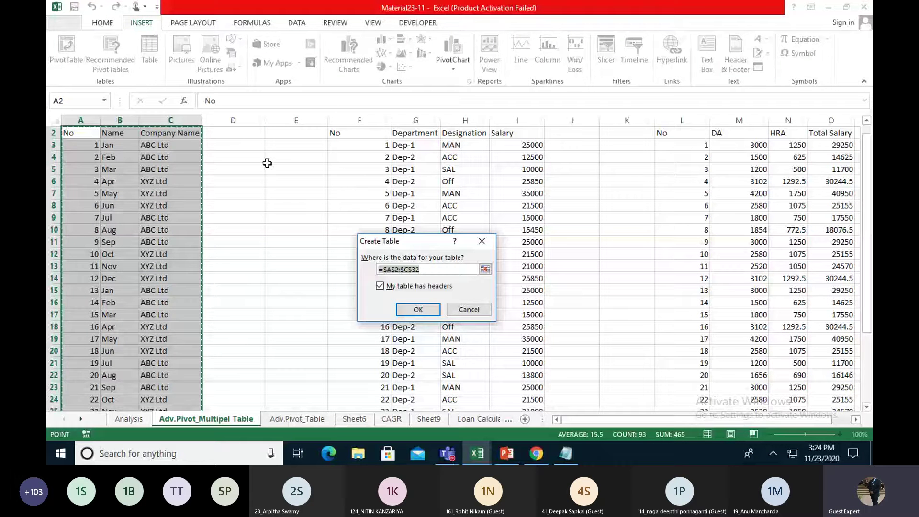
{"action": "left_click", "coordinate": [418, 310]}
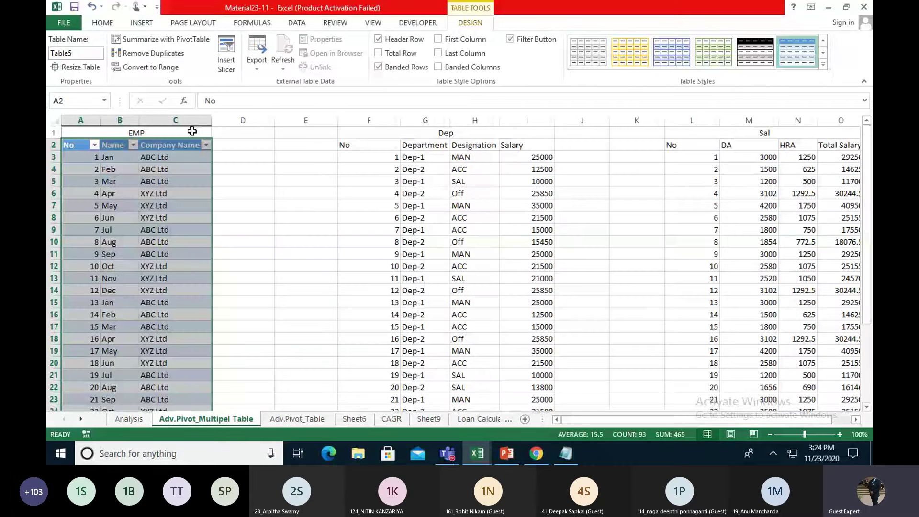
Step: Name the EMP table E_Name
{"action": "left_click", "coordinate": [82, 50]}
{"action": "type", "text": "e"}
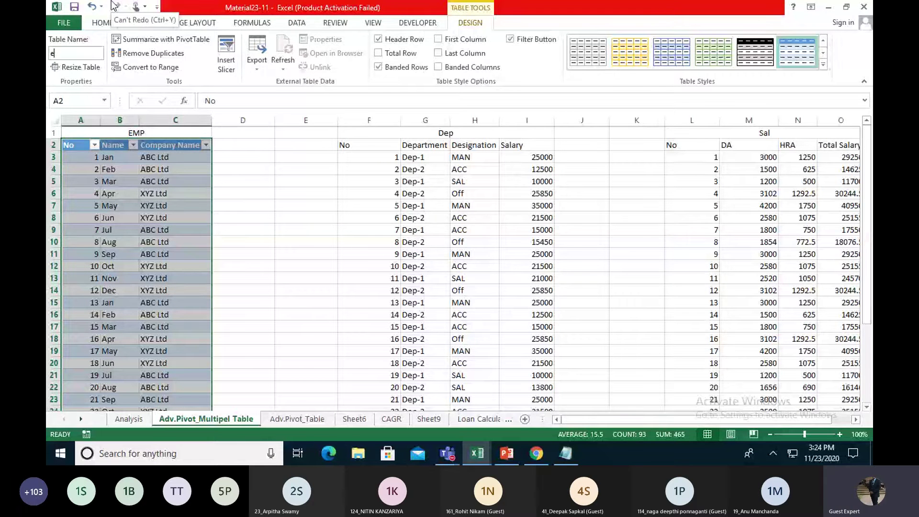
{"action": "key", "text": "BackSpace"}
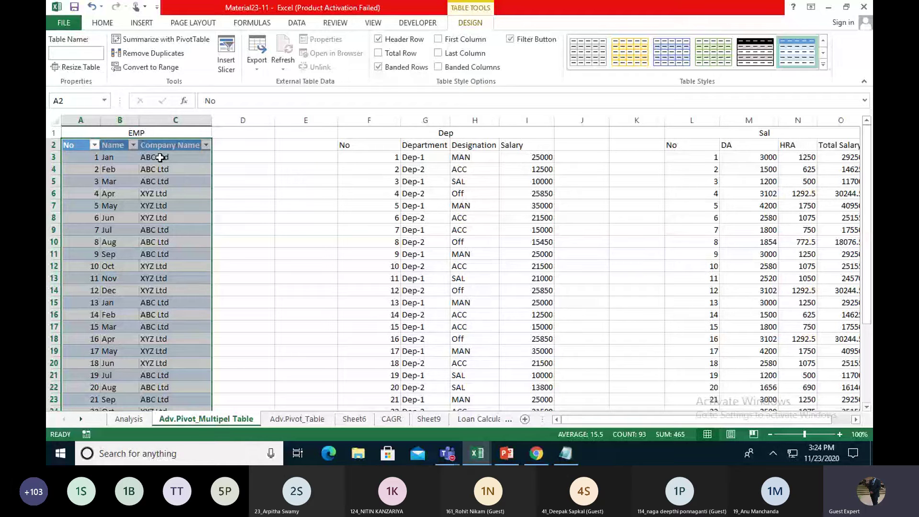
{"action": "type", "text": "E_N"}
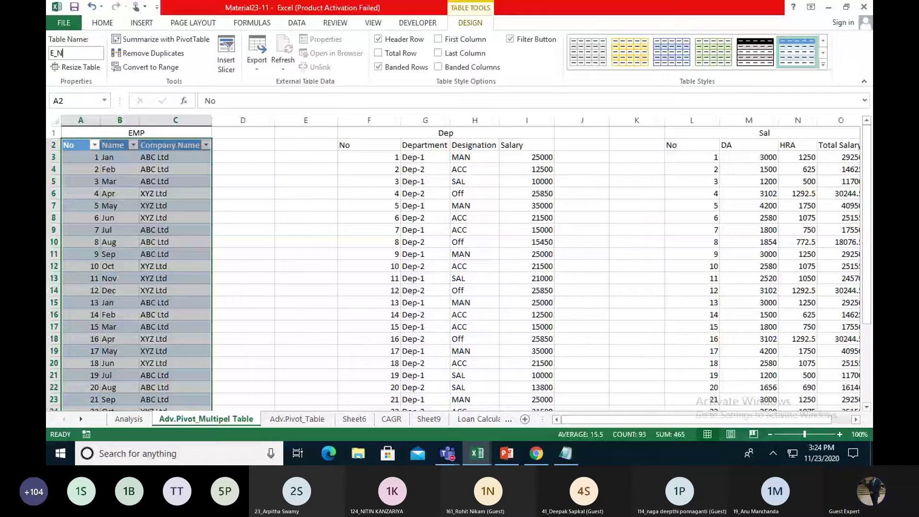
{"action": "type", "text": "ame"}
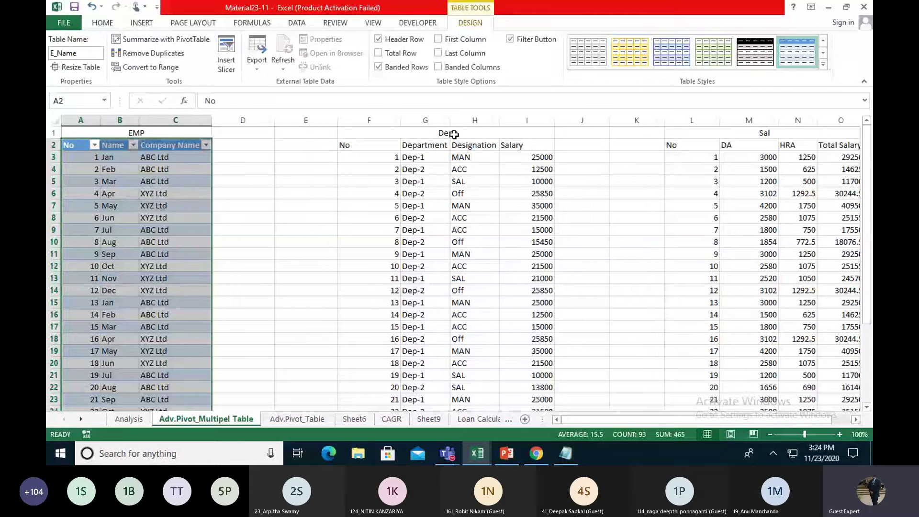
Step: Convert the Dep data in F2:I32 into a table with headers
{"action": "left_click", "coordinate": [359, 145]}
{"action": "key", "text": "ctrl+shift+Right"}
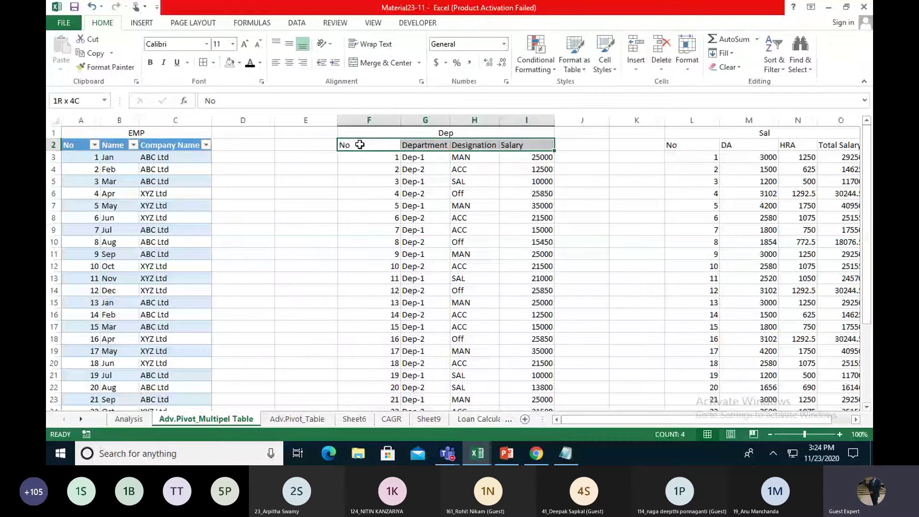
{"action": "key", "text": "ctrl+shift+Down"}
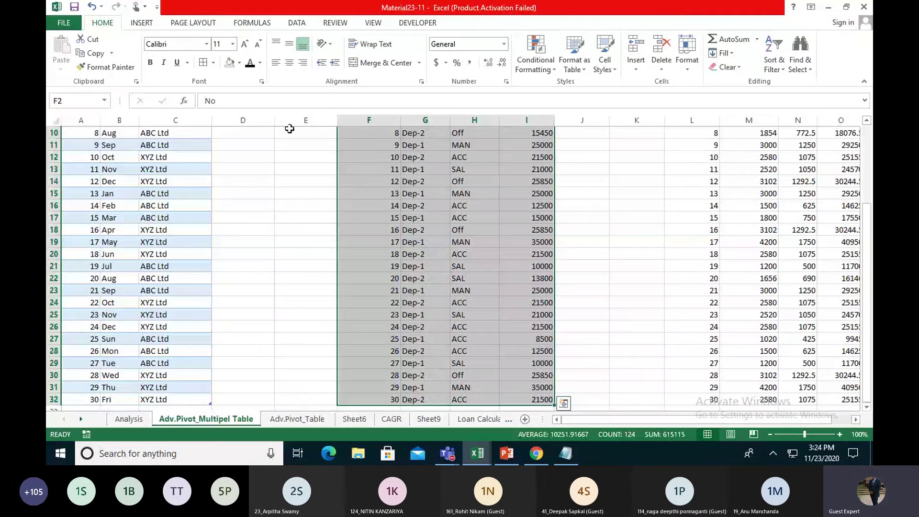
{"action": "left_click", "coordinate": [142, 24]}
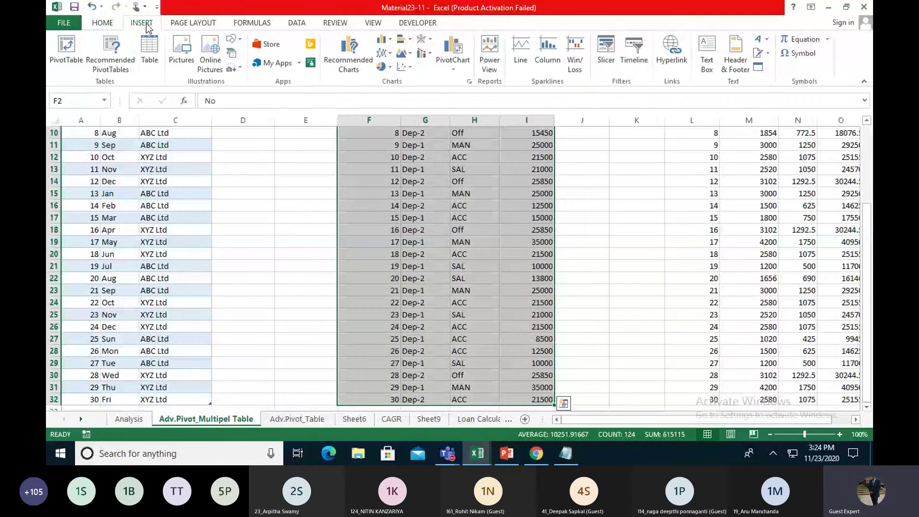
{"action": "left_click", "coordinate": [149, 50]}
{"action": "left_click", "coordinate": [418, 309]}
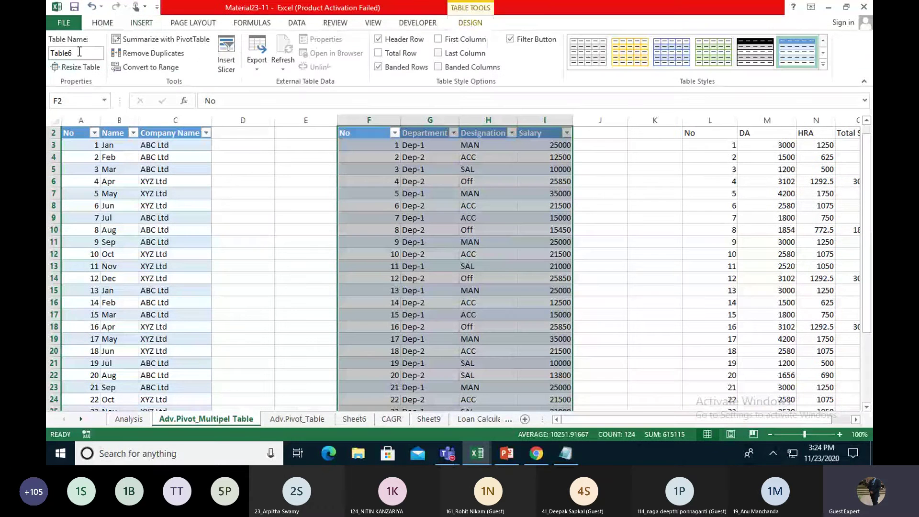
Step: Name the Dep table Dep_Name
{"action": "left_click", "coordinate": [79, 51]}
{"action": "type", "text": "D"}
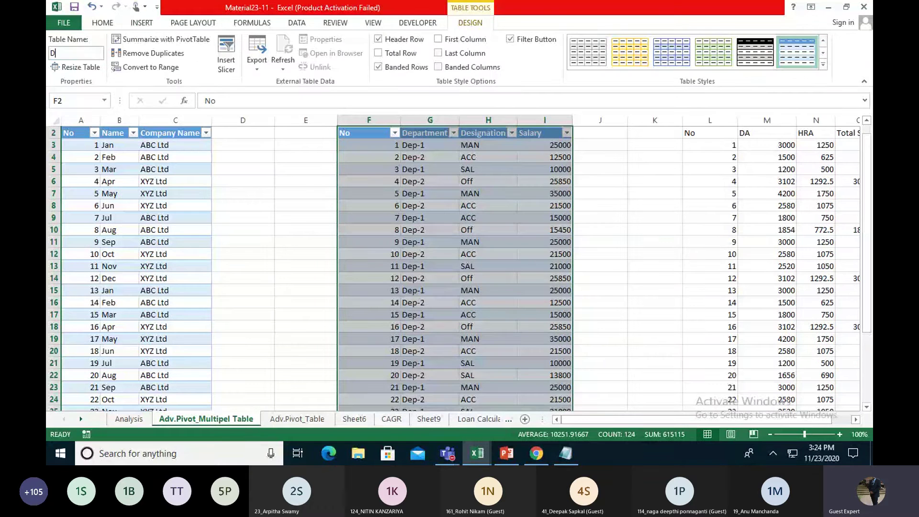
{"action": "type", "text": "ep_"}
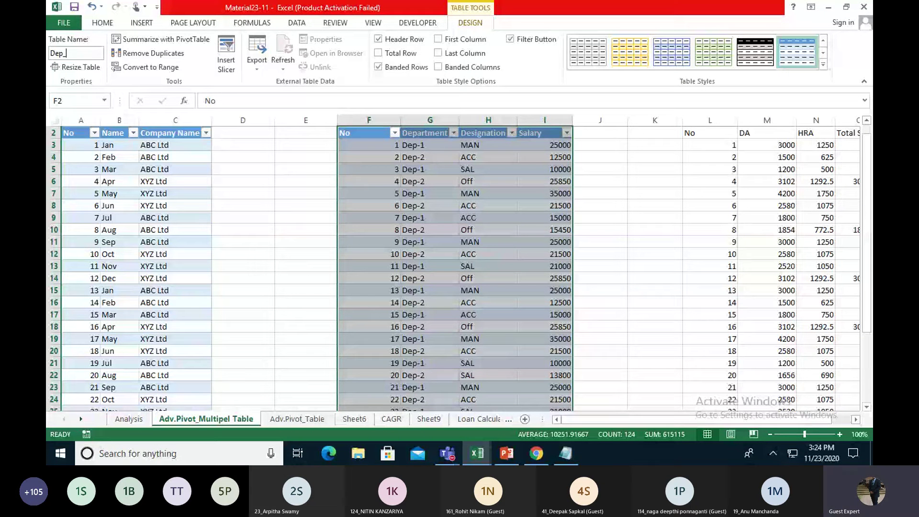
{"action": "type", "text": "Name"}
{"action": "left_click", "coordinate": [670, 259]}
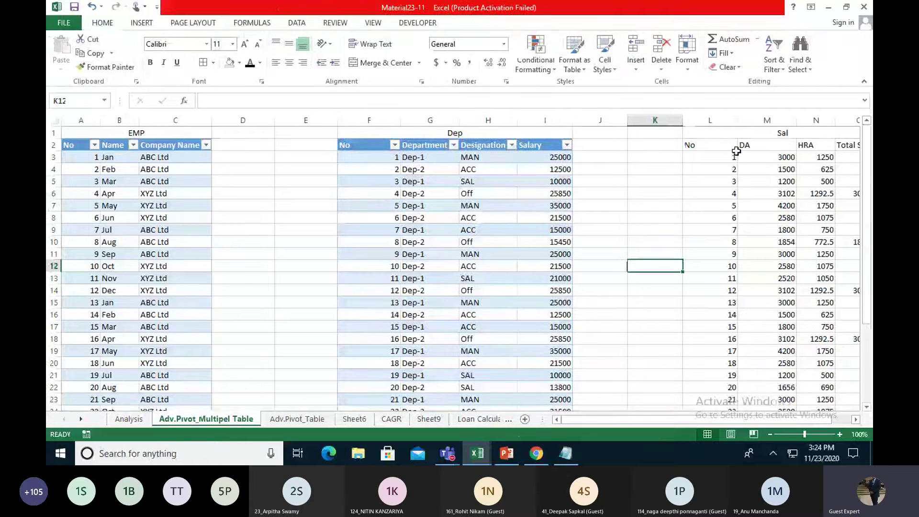
Step: Convert the Sal data in L2:O32 into a table with headers
{"action": "left_click", "coordinate": [712, 146]}
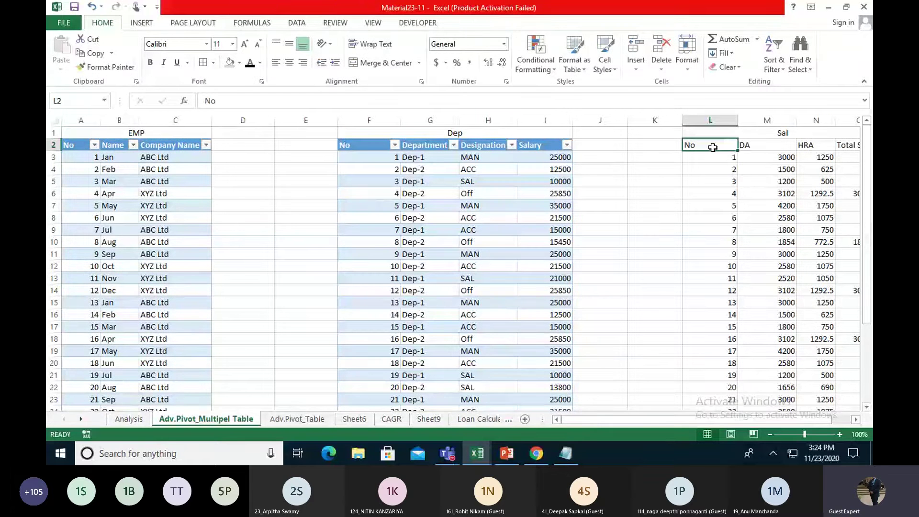
{"action": "key", "text": "ctrl+shift+Down"}
{"action": "key", "text": "ctrl+shift+Right"}
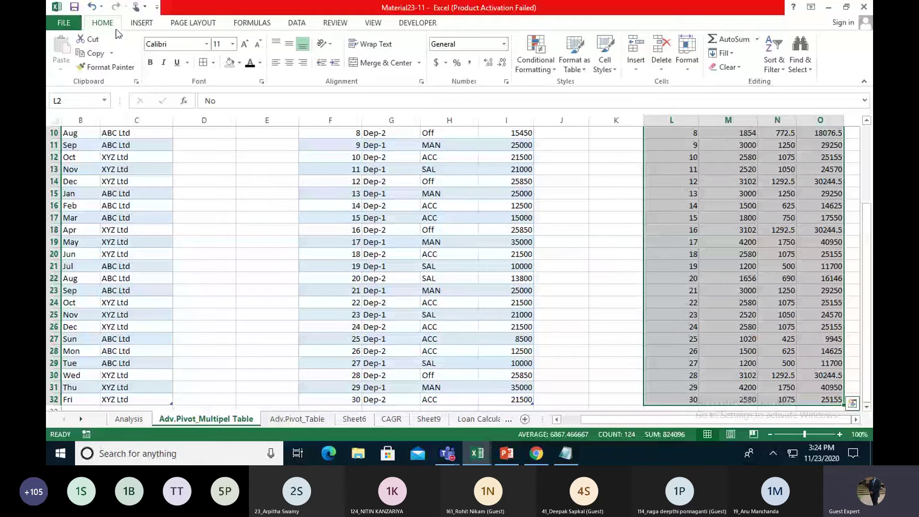
{"action": "left_click", "coordinate": [141, 24]}
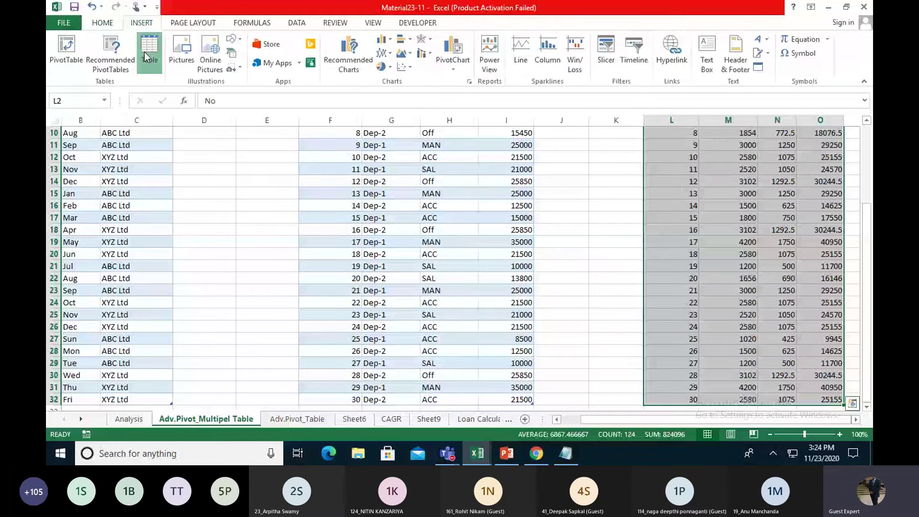
{"action": "left_click", "coordinate": [144, 51]}
{"action": "key", "text": "Return"}
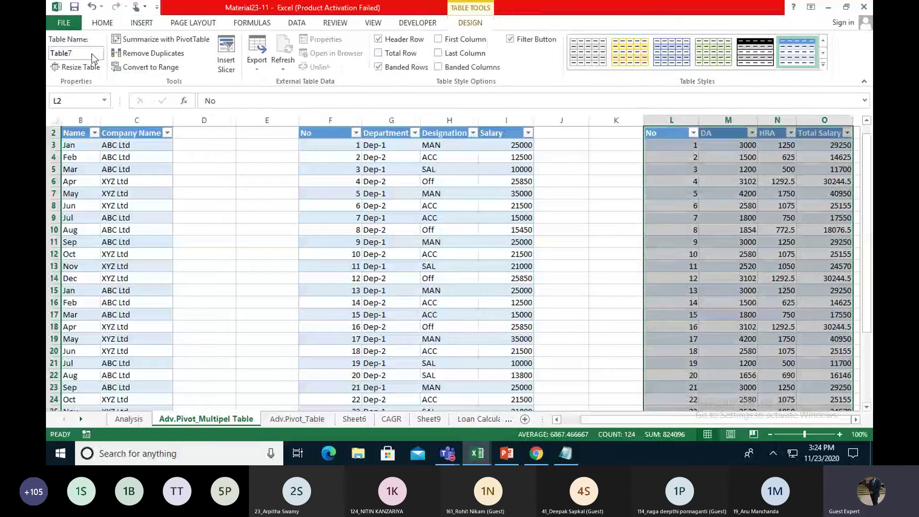
Step: Name the table holding the DA, HRA and Total Salary columns SAL
{"action": "left_click", "coordinate": [92, 53]}
{"action": "type", "text": "SAL"}
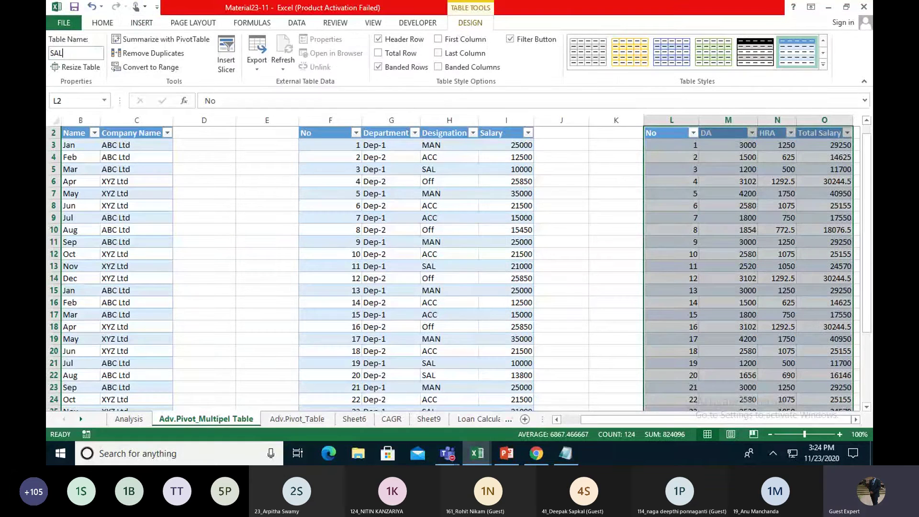
{"action": "left_click", "coordinate": [381, 170]}
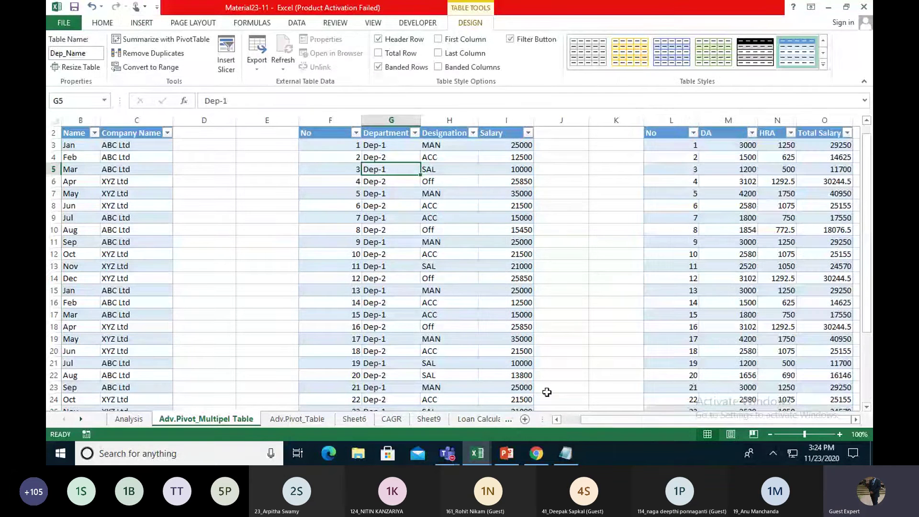
Step: Create a PivotTable from the whole SAL table on a new worksheet, adding its data to the Data Model
{"action": "left_click_drag", "start_coordinate": [604, 418], "coordinate": [572, 418]}
{"action": "scroll", "coordinate": [170, 168], "scroll_direction": "up", "scroll_amount": 1}
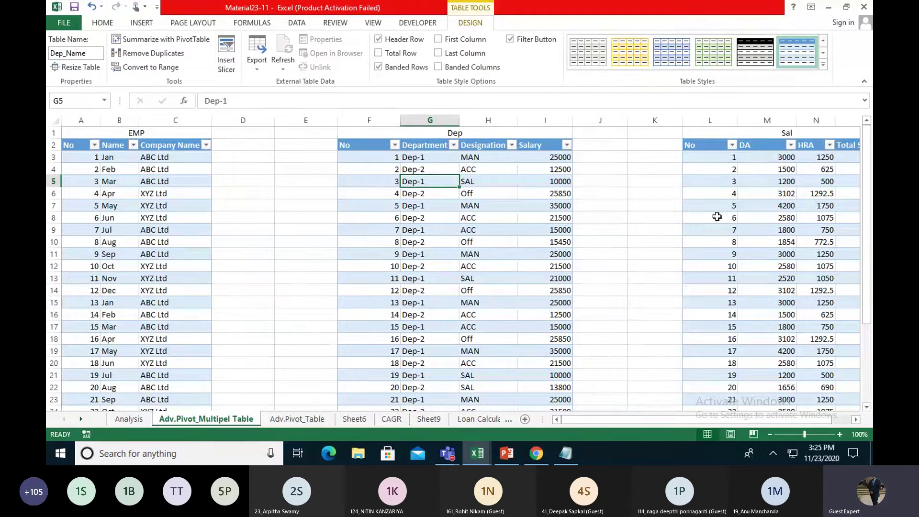
{"action": "left_click", "coordinate": [706, 150]}
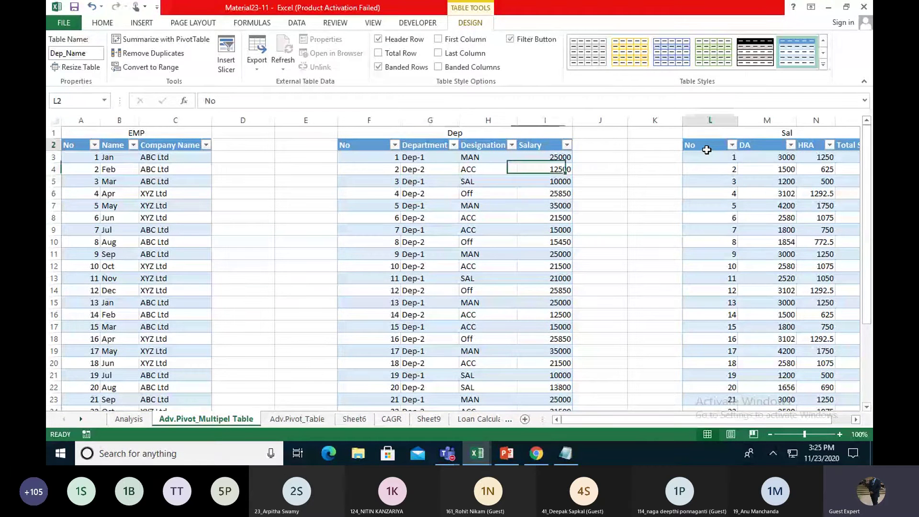
{"action": "left_click_drag", "start_coordinate": [706, 149], "coordinate": [776, 316]}
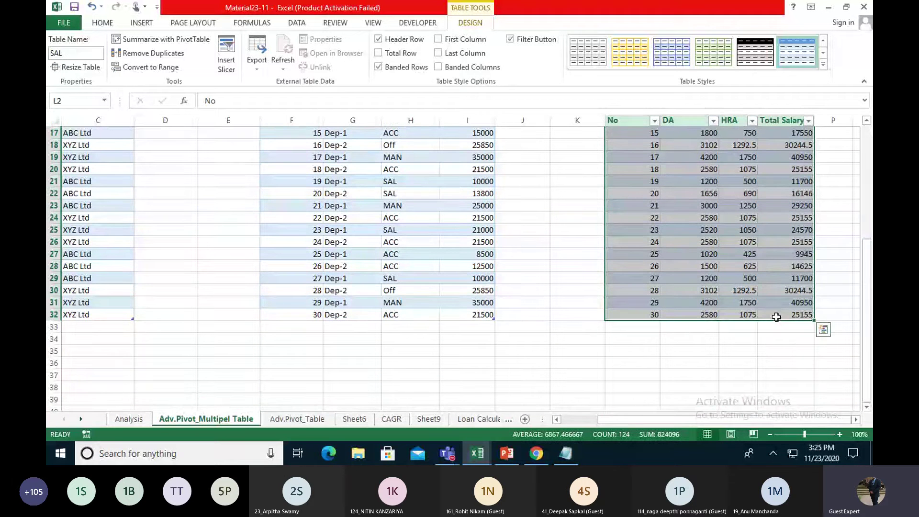
{"action": "left_click", "coordinate": [141, 22]}
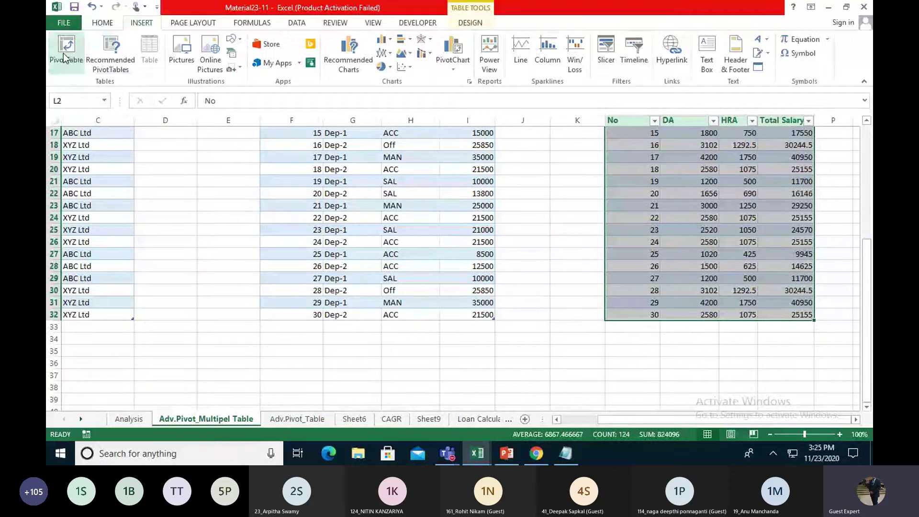
{"action": "left_click", "coordinate": [64, 53]}
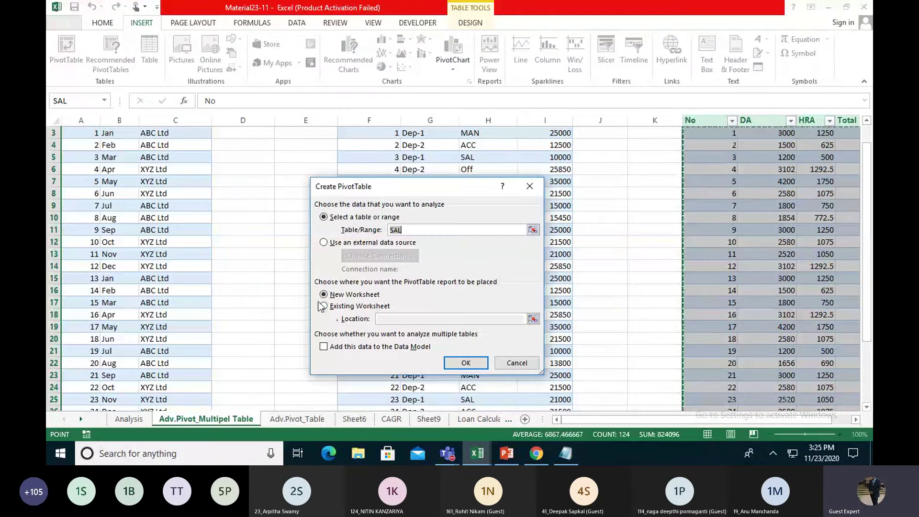
{"action": "left_click", "coordinate": [323, 347]}
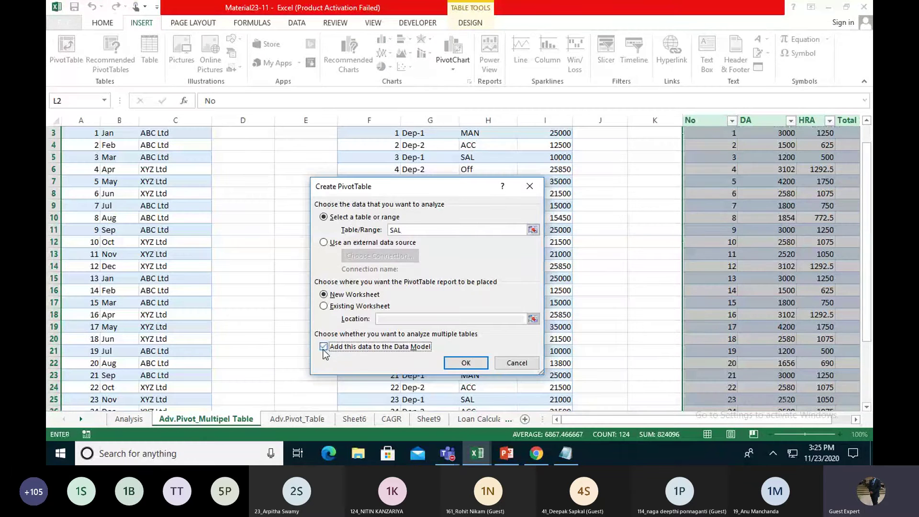
{"action": "left_click", "coordinate": [476, 366]}
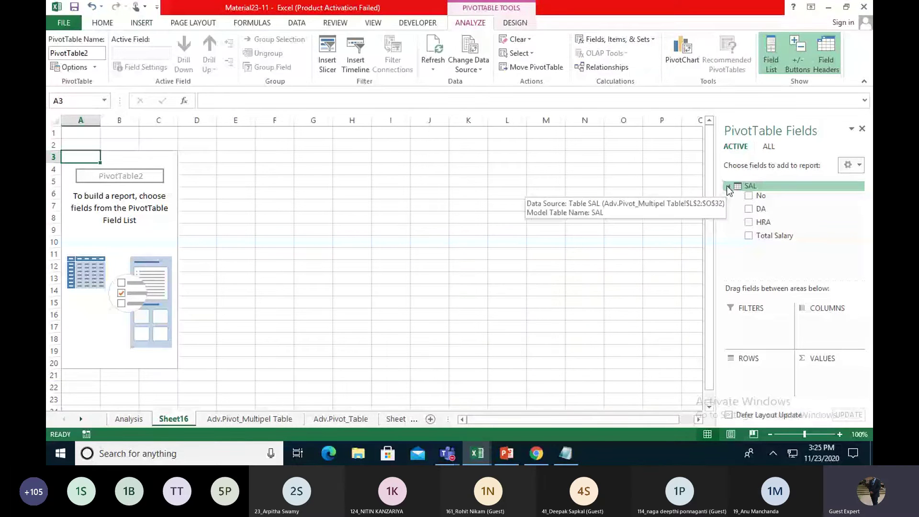
Step: List all available tables in the field list and create a relationship from Dep_Name (No) to related table E_Name (No)
{"action": "left_click", "coordinate": [728, 187]}
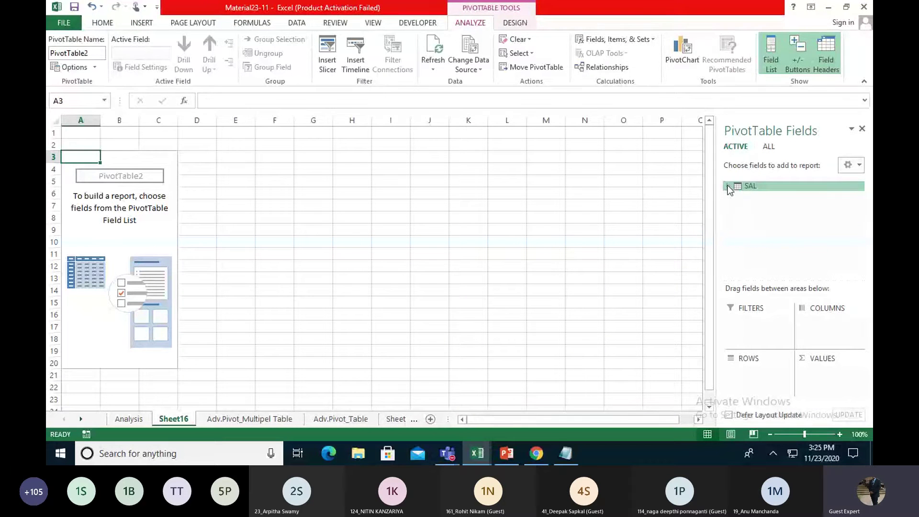
{"action": "left_click", "coordinate": [768, 146]}
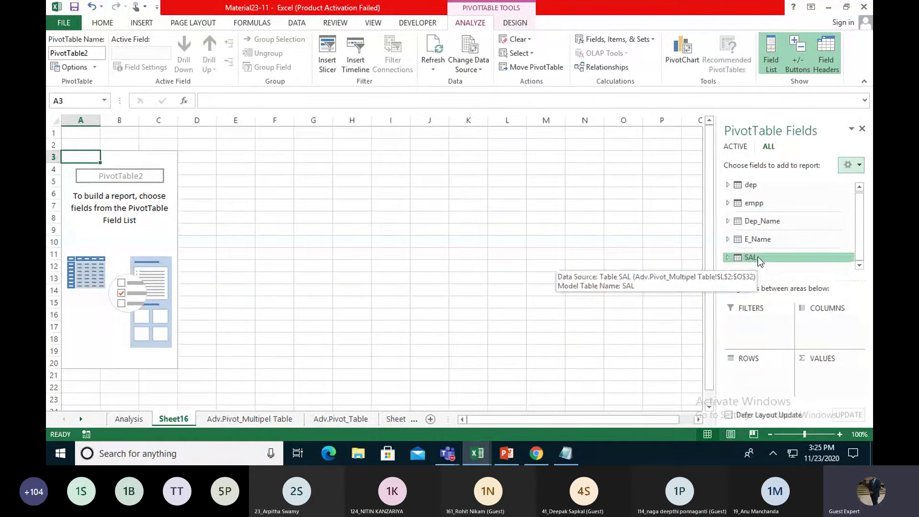
{"action": "left_click", "coordinate": [602, 67]}
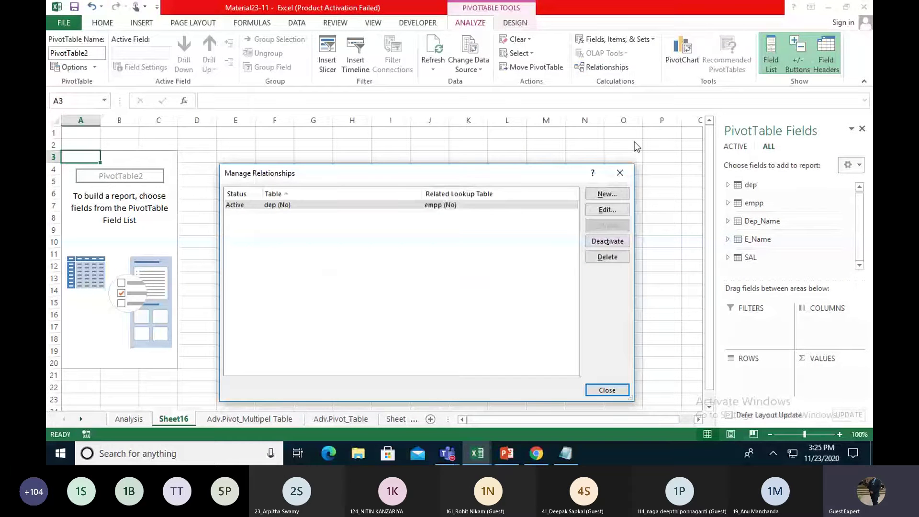
{"action": "left_click", "coordinate": [604, 194]}
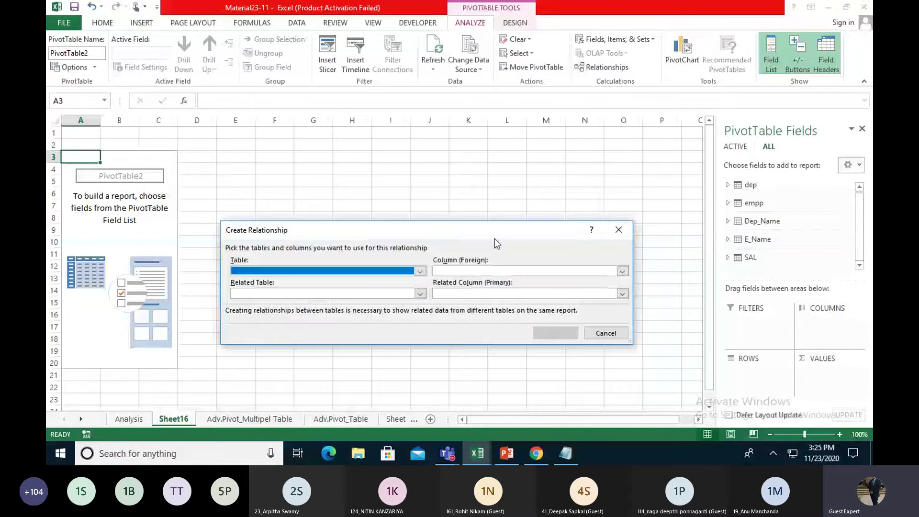
{"action": "left_click", "coordinate": [420, 271]}
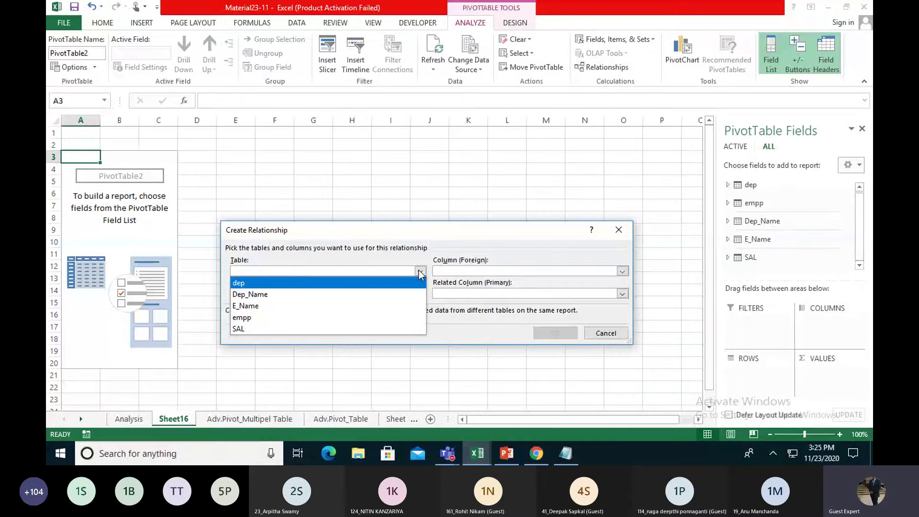
{"action": "left_click", "coordinate": [249, 294]}
{"action": "left_click", "coordinate": [447, 270]}
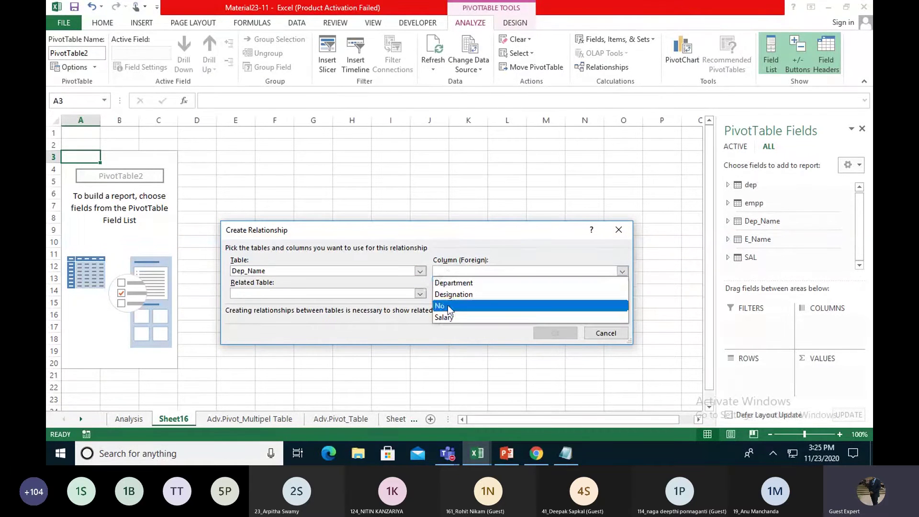
{"action": "left_click", "coordinate": [447, 306]}
{"action": "left_click", "coordinate": [419, 293]}
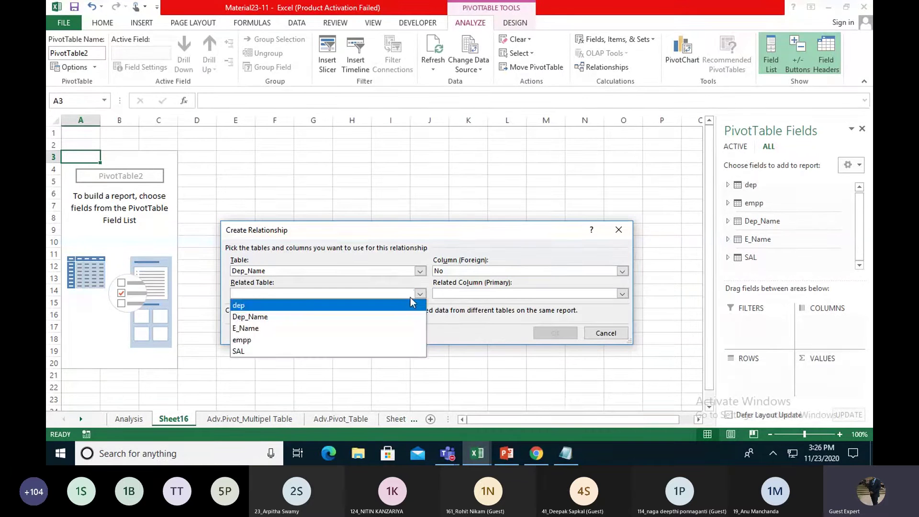
{"action": "left_click", "coordinate": [378, 329]}
{"action": "left_click", "coordinate": [467, 293]}
{"action": "left_click", "coordinate": [468, 328]}
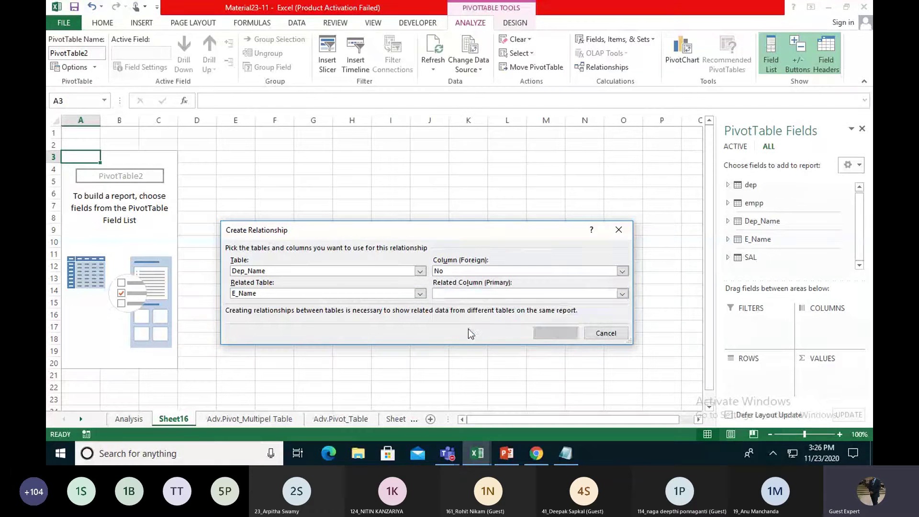
{"action": "left_click", "coordinate": [547, 334]}
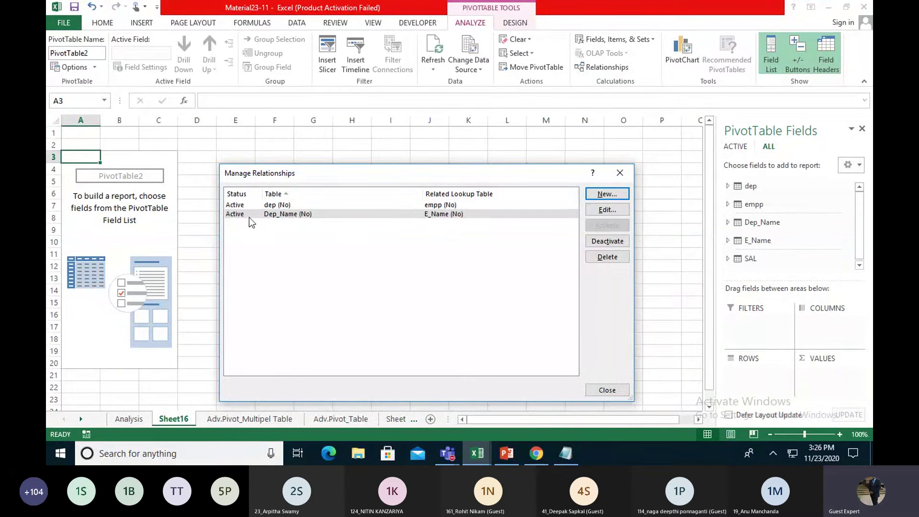
Step: Create a relationship from SAL (No) to related table Dep_Name (No) and close the relationship manager
{"action": "left_click", "coordinate": [603, 193]}
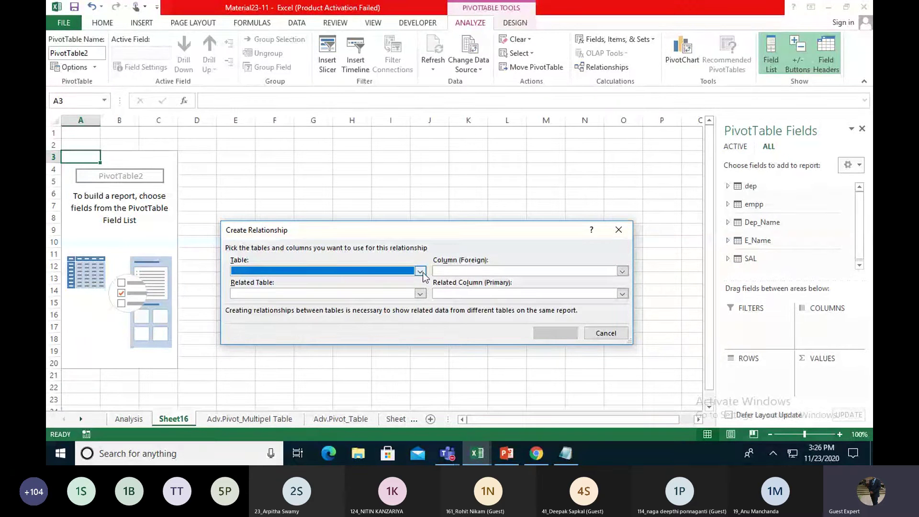
{"action": "left_click", "coordinate": [481, 271]}
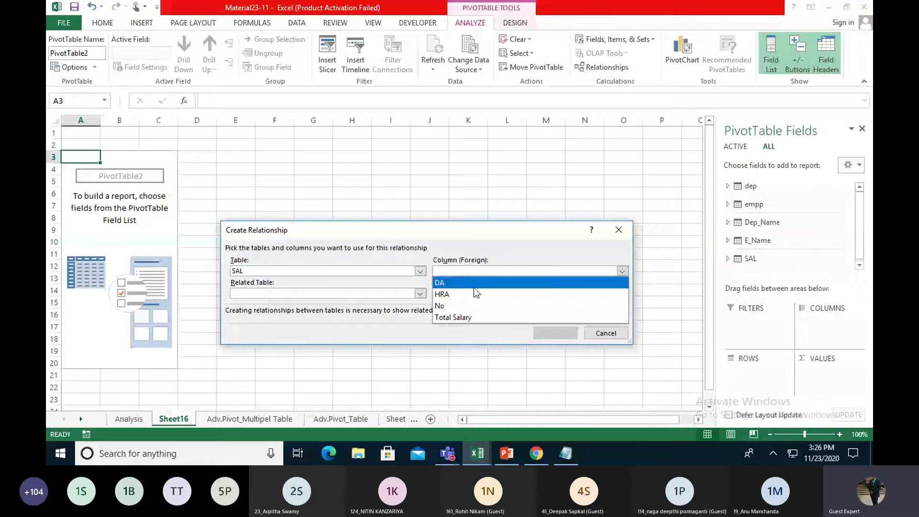
{"action": "left_click", "coordinate": [467, 306]}
{"action": "left_click", "coordinate": [399, 294]}
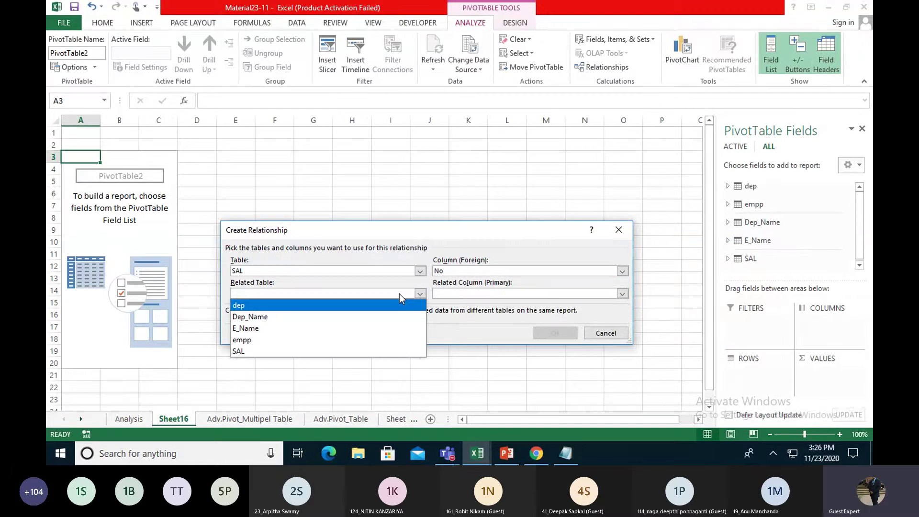
{"action": "left_click", "coordinate": [383, 313]}
{"action": "left_click", "coordinate": [549, 333]}
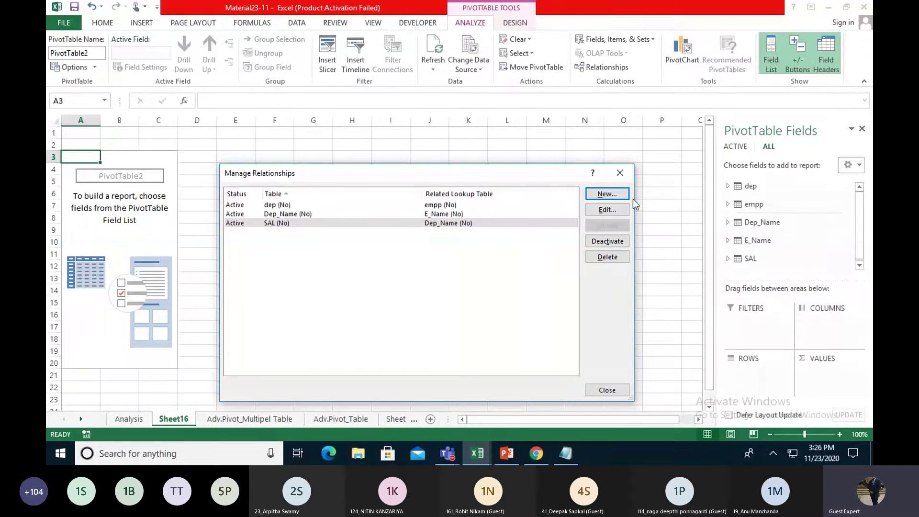
{"action": "left_click", "coordinate": [619, 172]}
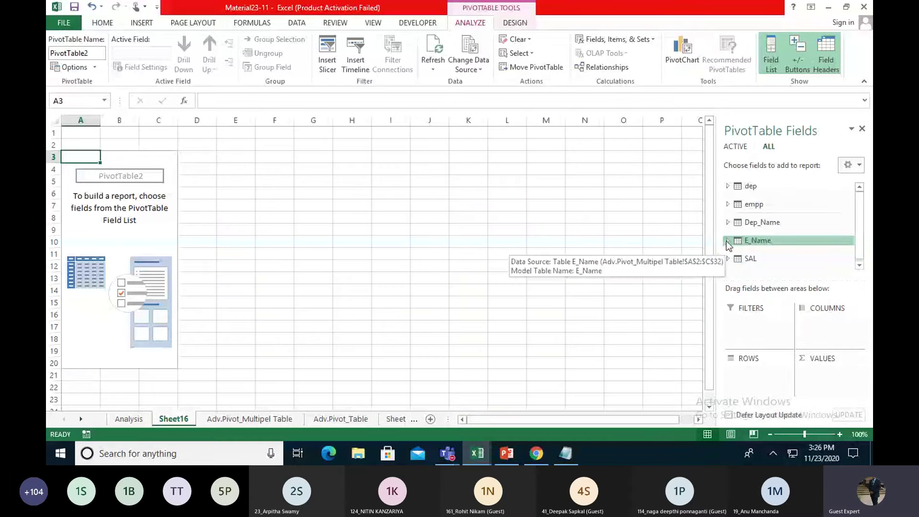
Step: Add No and Name from the E_Name table as row fields and Company Name as a report filter
{"action": "left_click", "coordinate": [727, 240]}
{"action": "left_click_drag", "start_coordinate": [759, 238], "coordinate": [751, 376]}
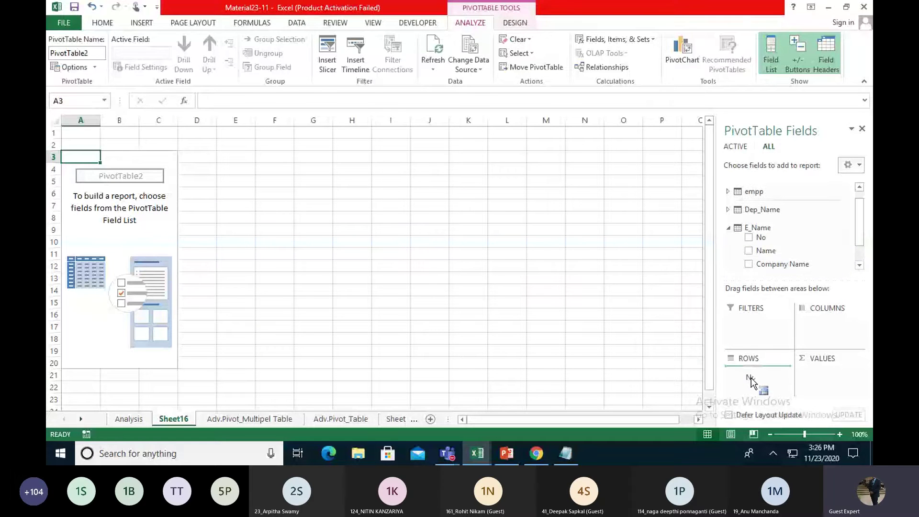
{"action": "left_click_drag", "start_coordinate": [765, 250], "coordinate": [764, 380]}
{"action": "left_click_drag", "start_coordinate": [778, 265], "coordinate": [757, 324]}
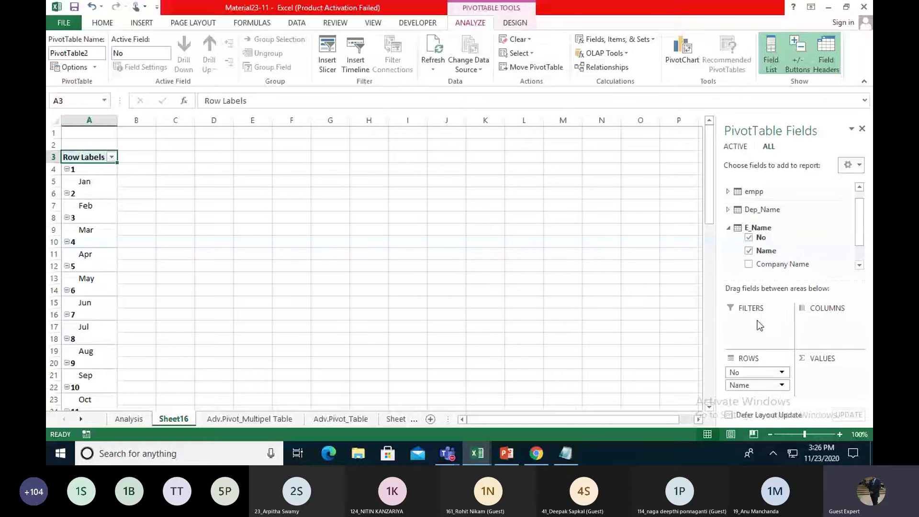
Step: Add Department from the Dep_Name table as a report filter and Designation and Salary as row fields
{"action": "left_click", "coordinate": [738, 225]}
{"action": "left_click", "coordinate": [737, 209]}
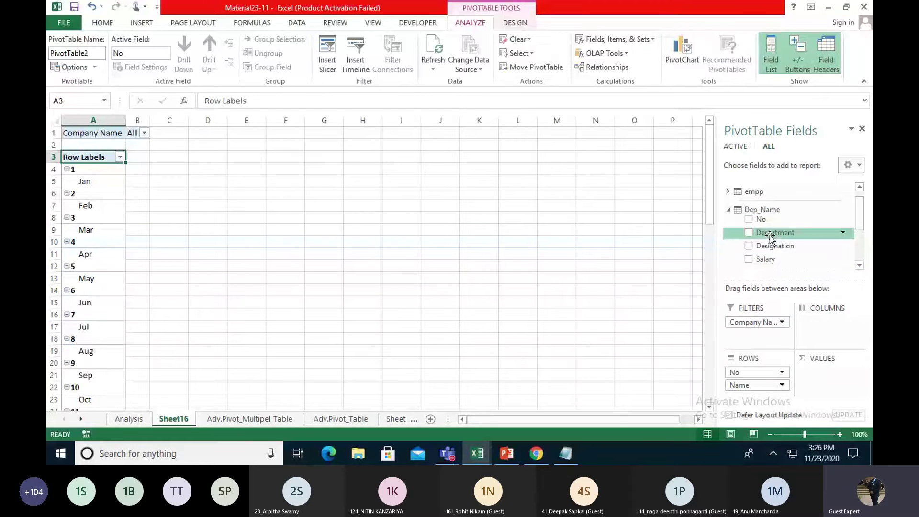
{"action": "left_click_drag", "start_coordinate": [769, 235], "coordinate": [766, 334]}
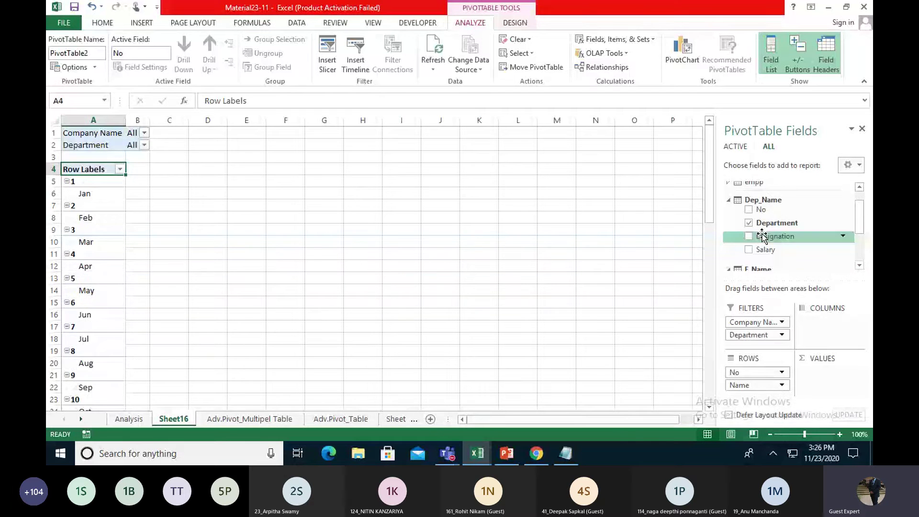
{"action": "left_click_drag", "start_coordinate": [761, 237], "coordinate": [754, 390]}
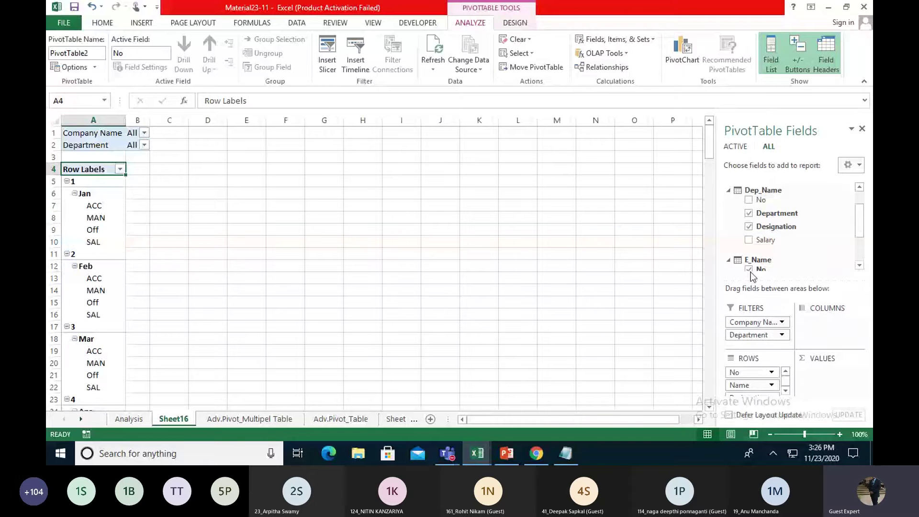
{"action": "left_click_drag", "start_coordinate": [760, 240], "coordinate": [750, 396]}
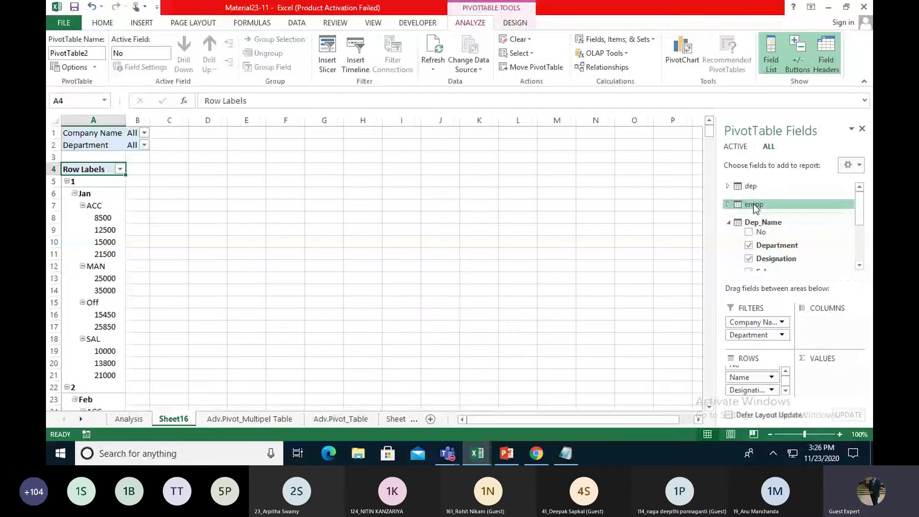
Step: Add DA and HRA from the SAL table as row fields and Total Salary as the summed value
{"action": "double_click", "coordinate": [751, 185]}
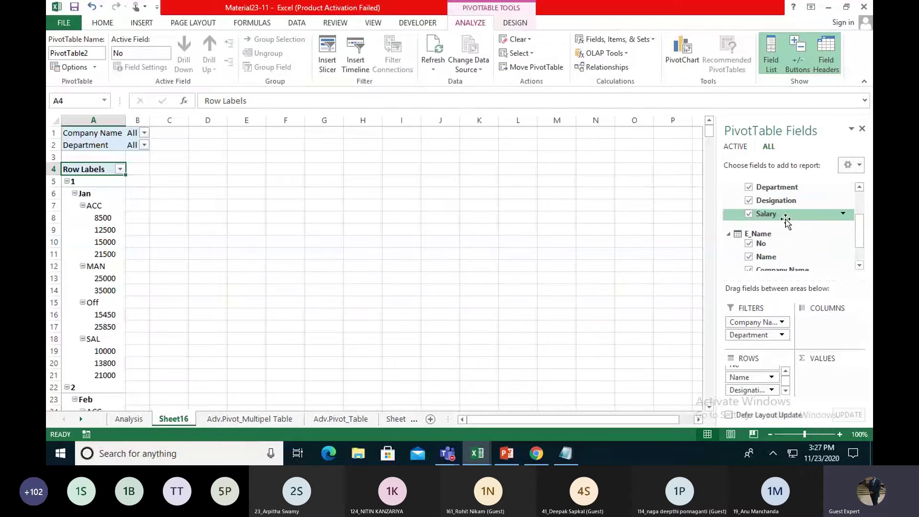
{"action": "scroll", "coordinate": [774, 254], "scroll_direction": "down", "scroll_amount": 3}
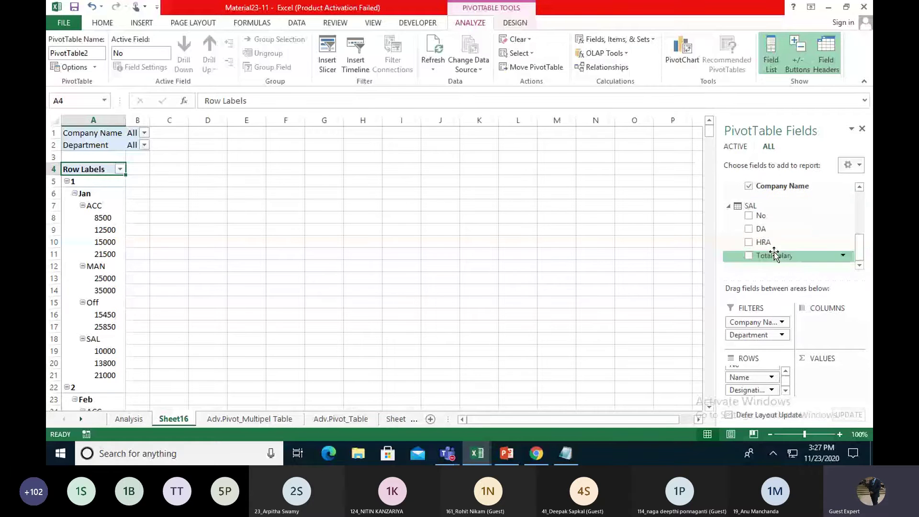
{"action": "left_click_drag", "start_coordinate": [762, 230], "coordinate": [765, 393]}
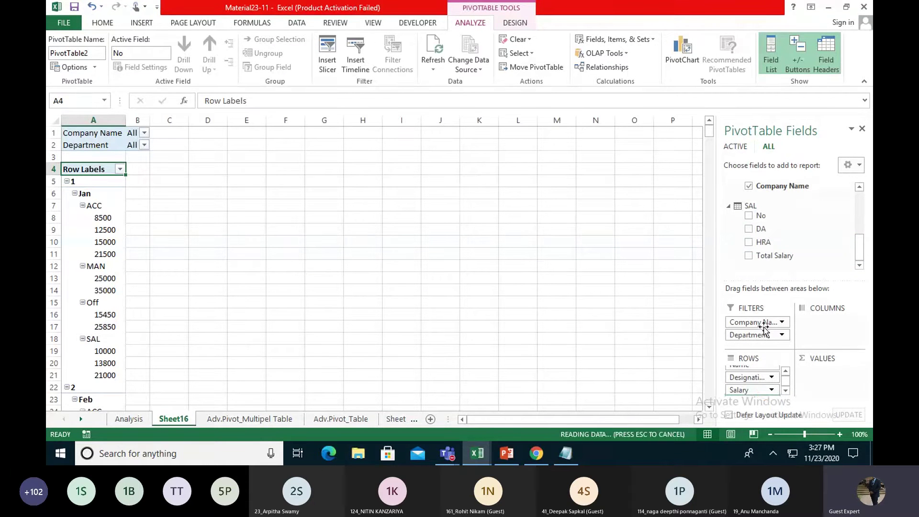
{"action": "left_click_drag", "start_coordinate": [763, 242], "coordinate": [761, 392]}
{"action": "left_click_drag", "start_coordinate": [773, 256], "coordinate": [818, 376]}
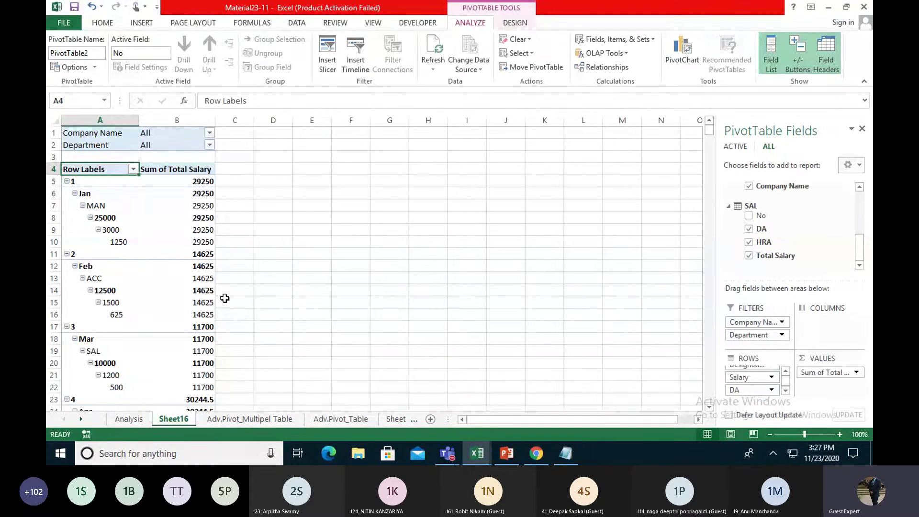
Step: Hide the PivotTable's expand/collapse buttons and turn off all subtotals
{"action": "left_click", "coordinate": [169, 267]}
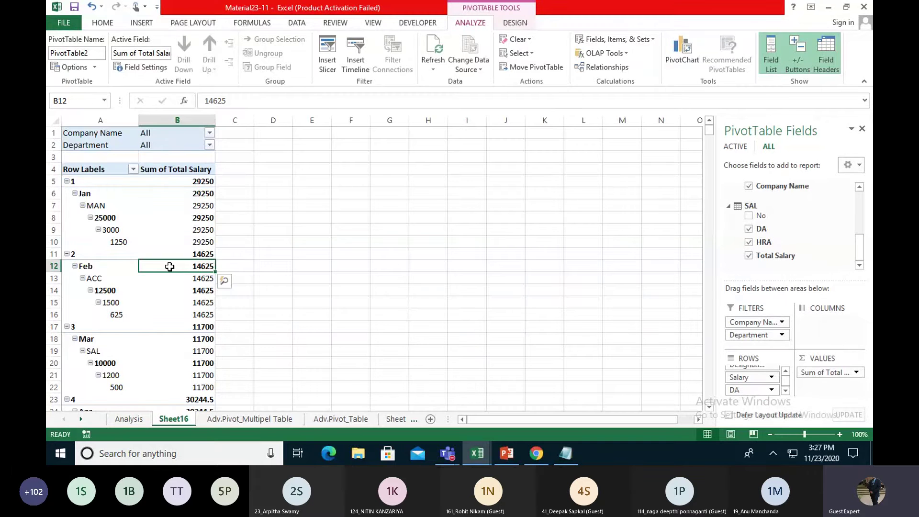
{"action": "scroll", "coordinate": [170, 287], "scroll_direction": "down", "scroll_amount": 17}
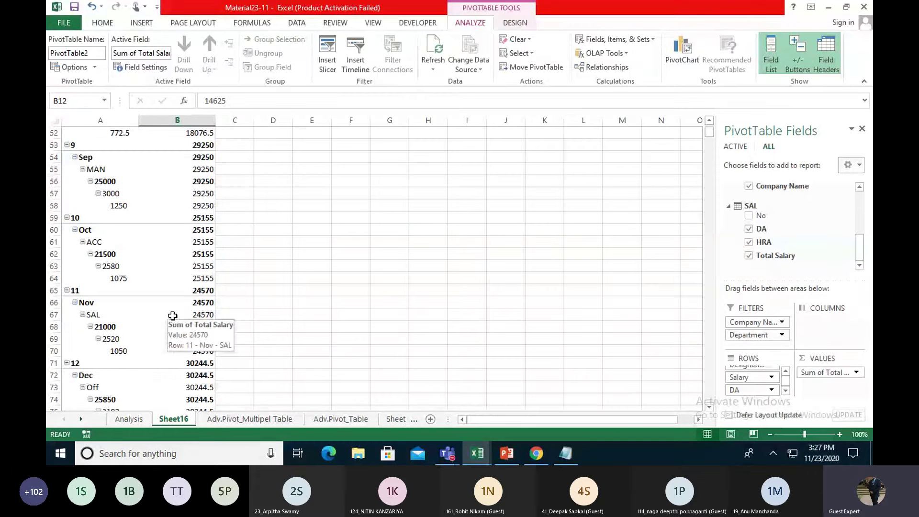
{"action": "scroll", "coordinate": [173, 316], "scroll_direction": "up", "scroll_amount": 17}
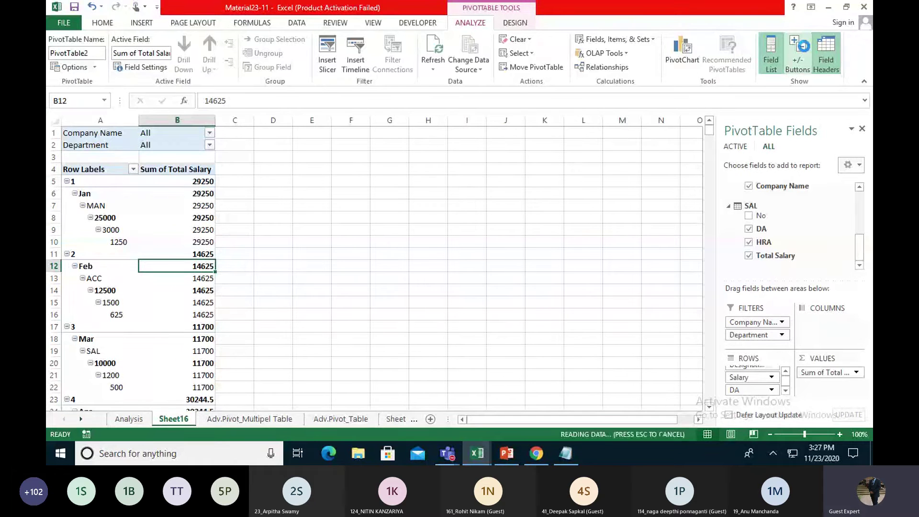
{"action": "left_click", "coordinate": [798, 51]}
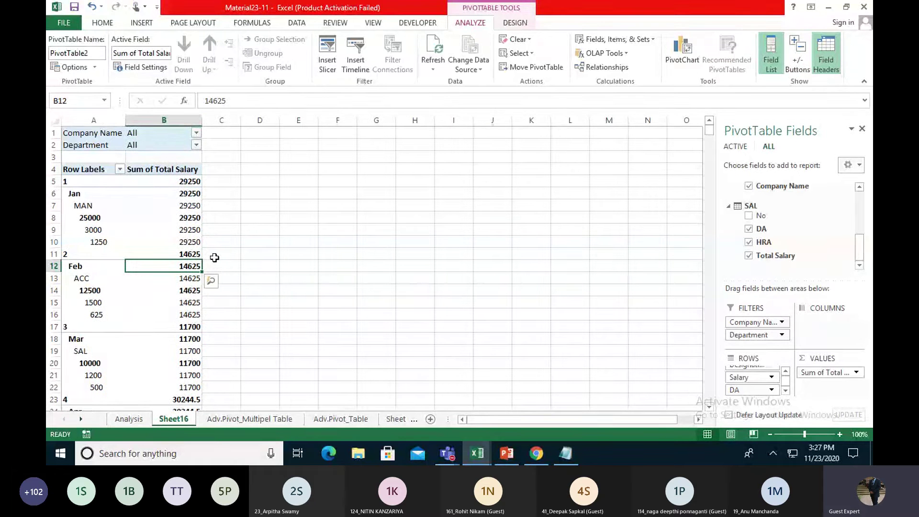
{"action": "left_click", "coordinate": [514, 24]}
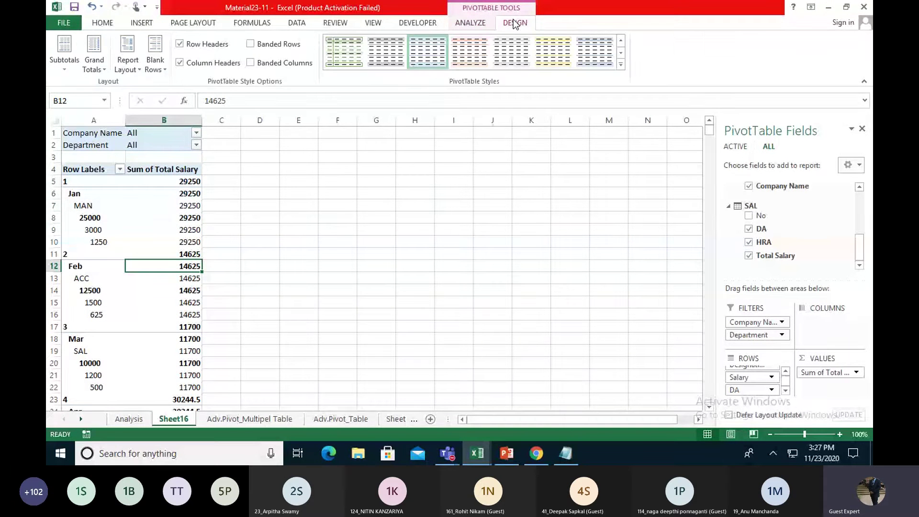
{"action": "left_click", "coordinate": [64, 60]}
{"action": "left_click", "coordinate": [66, 90]}
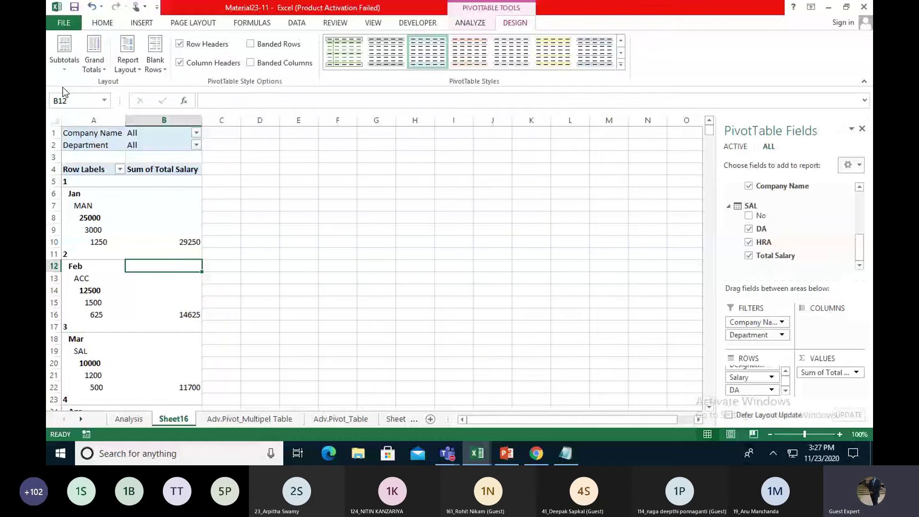
Step: Show the PivotTable report in tabular form and select a blank cell outside it
{"action": "left_click", "coordinate": [98, 72]}
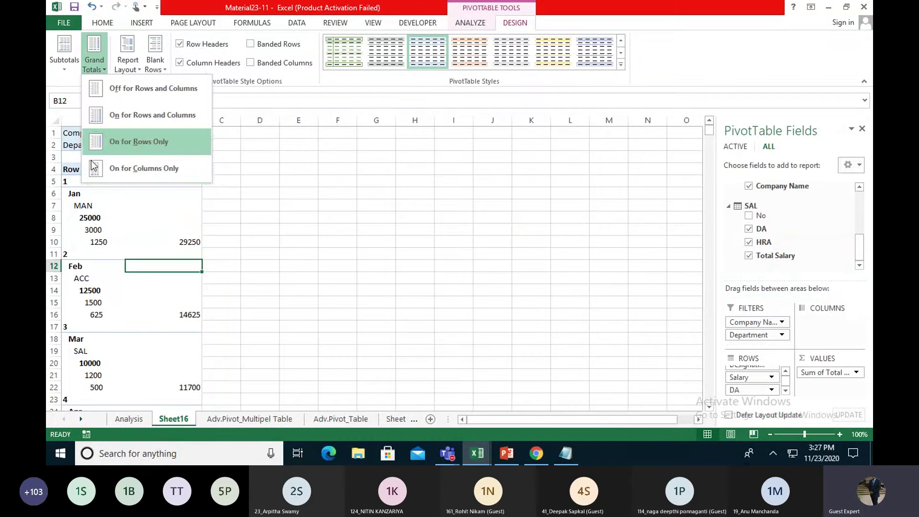
{"action": "left_click", "coordinate": [95, 67]}
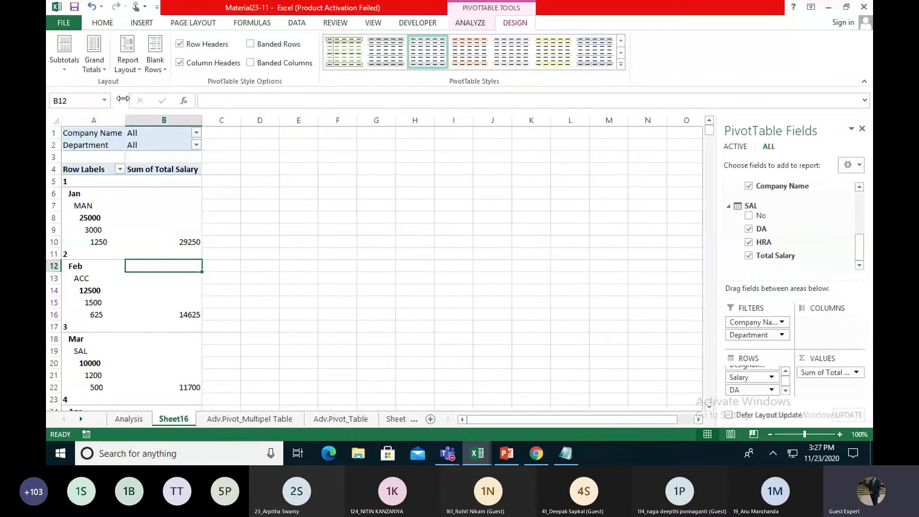
{"action": "left_click", "coordinate": [128, 60]}
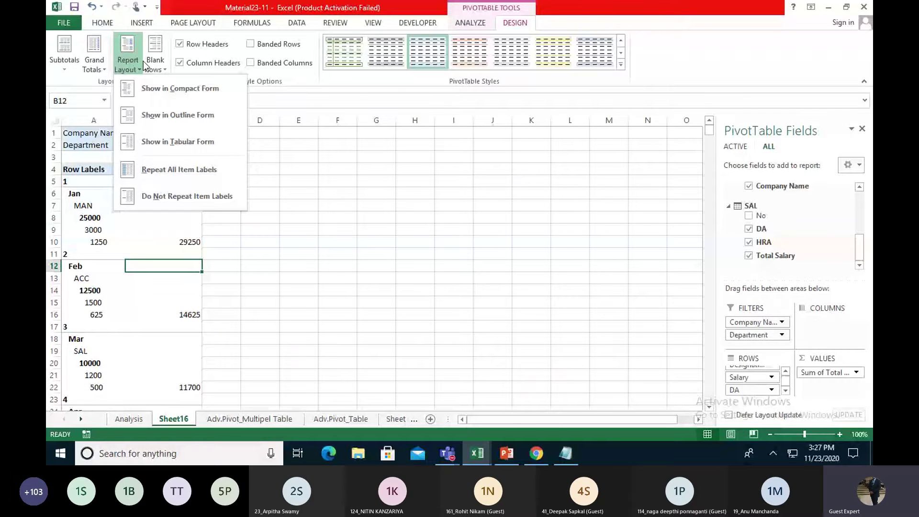
{"action": "left_click", "coordinate": [177, 141]}
{"action": "left_click", "coordinate": [540, 277]}
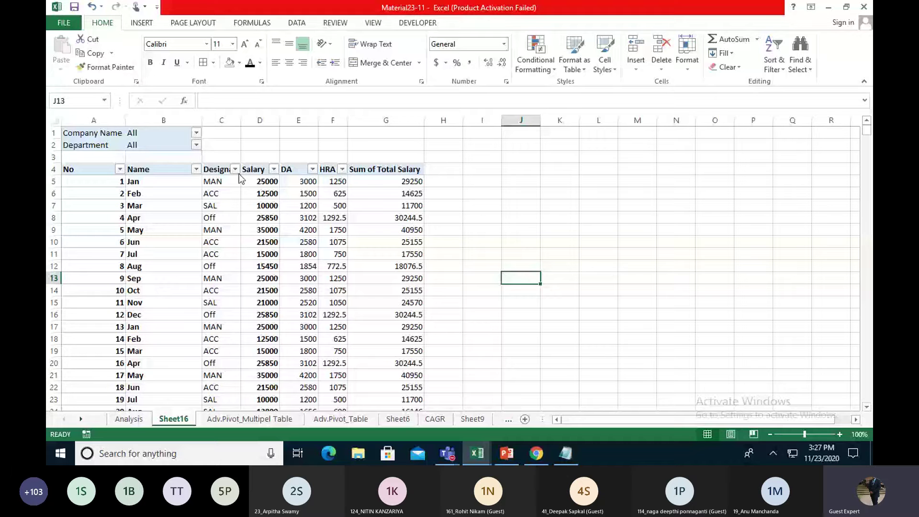
Step: Filter the PivotTable report to Company Name ABC Ltd and Department Dep-2 with its report filters
{"action": "left_click", "coordinate": [196, 133]}
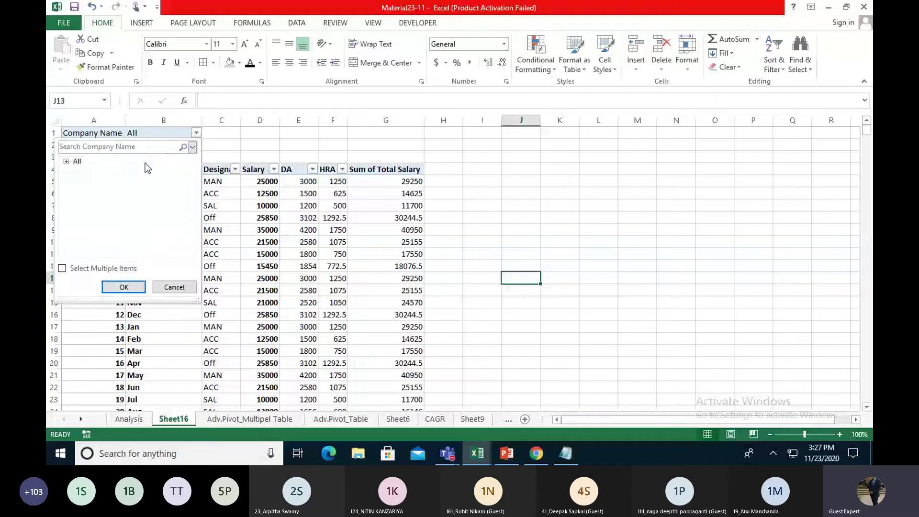
{"action": "left_click", "coordinate": [66, 161]}
{"action": "left_click", "coordinate": [97, 171]}
{"action": "left_click", "coordinate": [124, 288]}
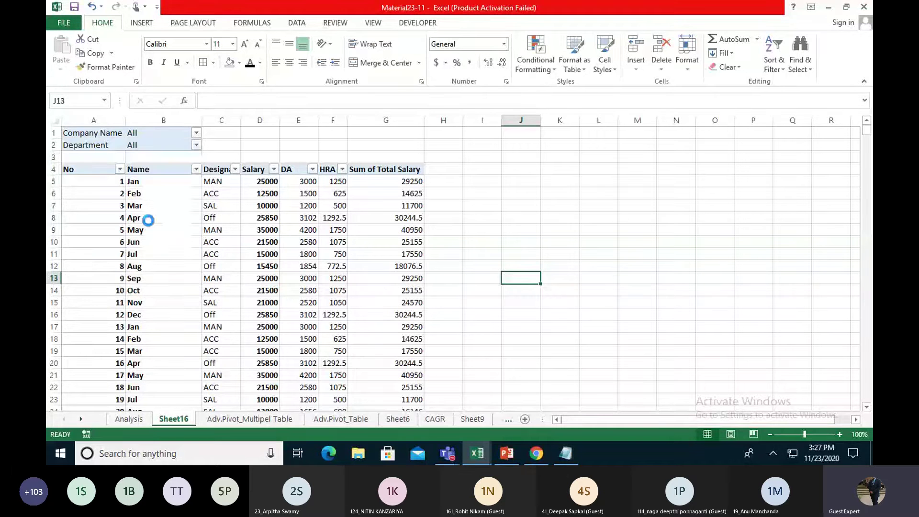
{"action": "left_click", "coordinate": [197, 145]}
{"action": "left_click", "coordinate": [66, 174]}
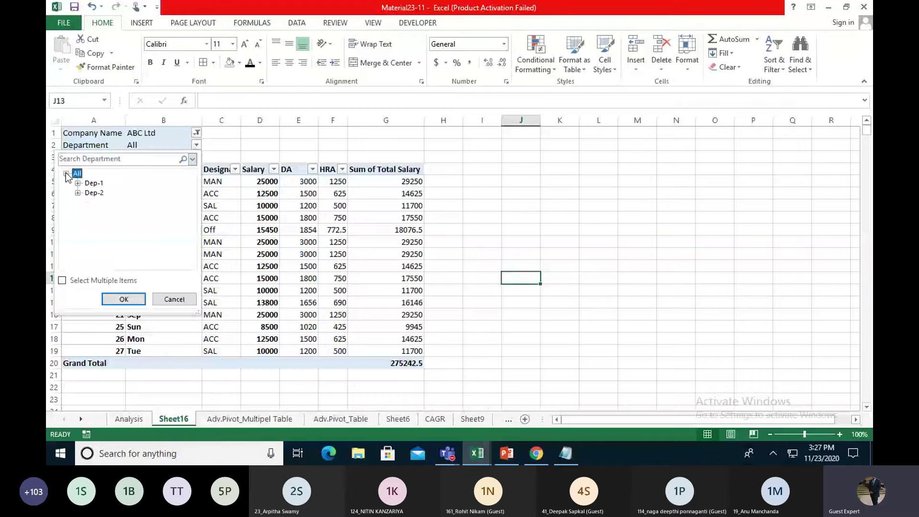
{"action": "left_click", "coordinate": [94, 192]}
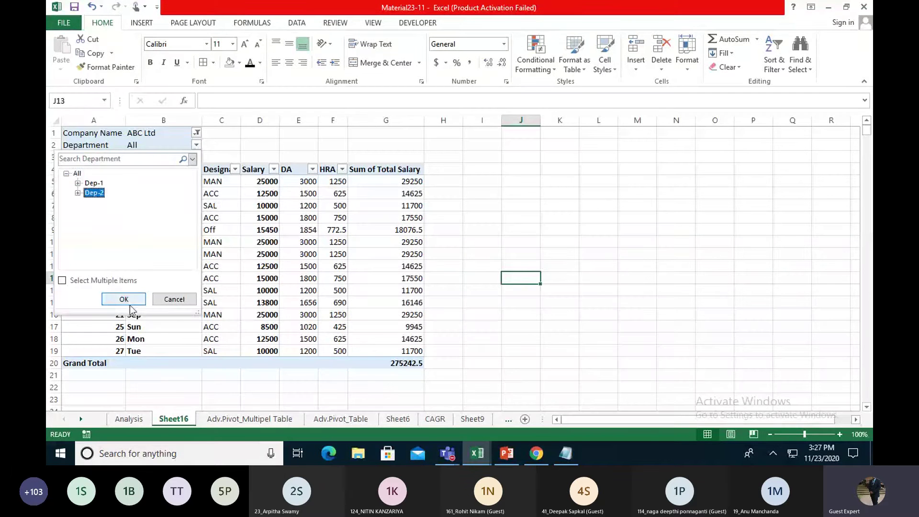
{"action": "left_click", "coordinate": [127, 300]}
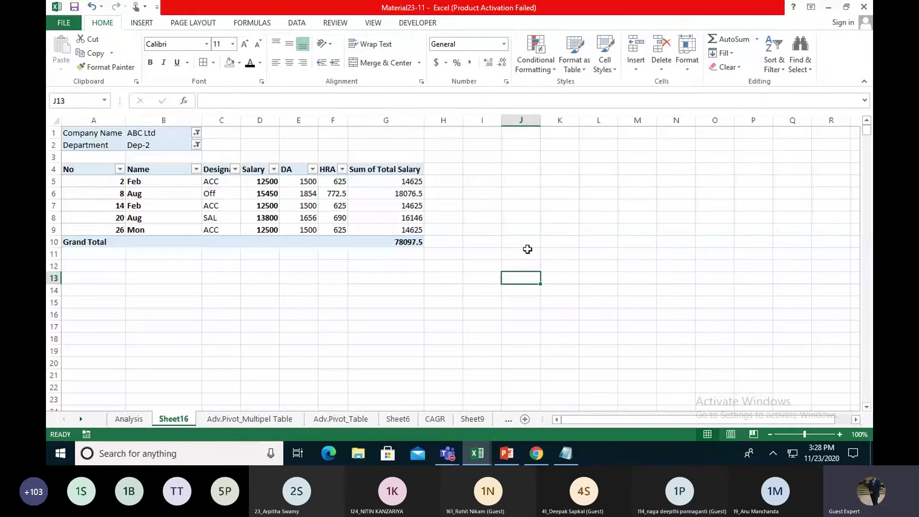
Step: Examine the EMP, Dep and Sal source tables on the Adv.Pivot_Multipel Table sheet and return to Sheet16
{"action": "left_click", "coordinate": [249, 419]}
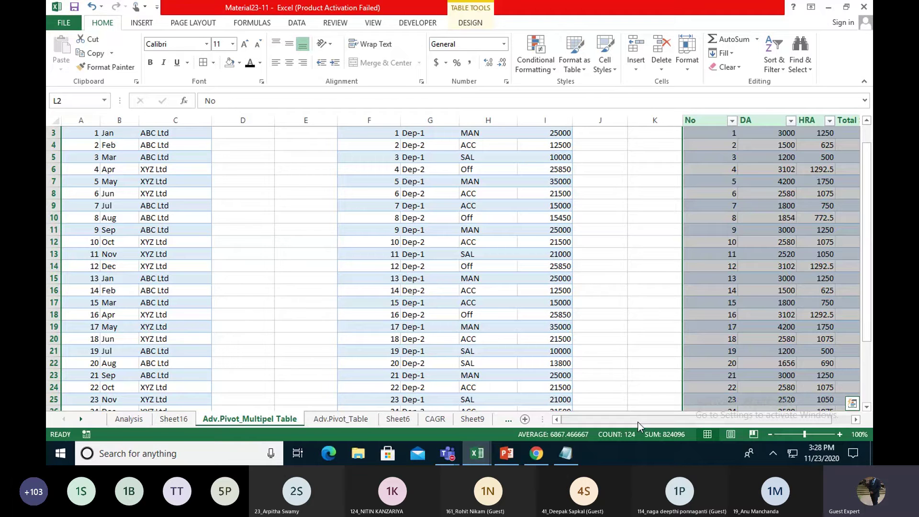
{"action": "left_click_drag", "start_coordinate": [637, 422], "coordinate": [657, 422]}
{"action": "scroll", "coordinate": [664, 227], "scroll_direction": "up", "scroll_amount": 1}
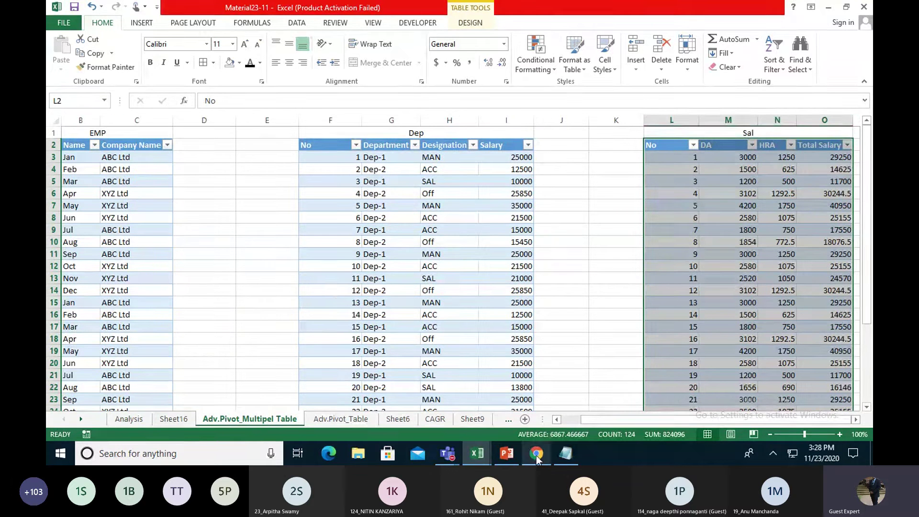
{"action": "left_click_drag", "start_coordinate": [595, 421], "coordinate": [577, 421]}
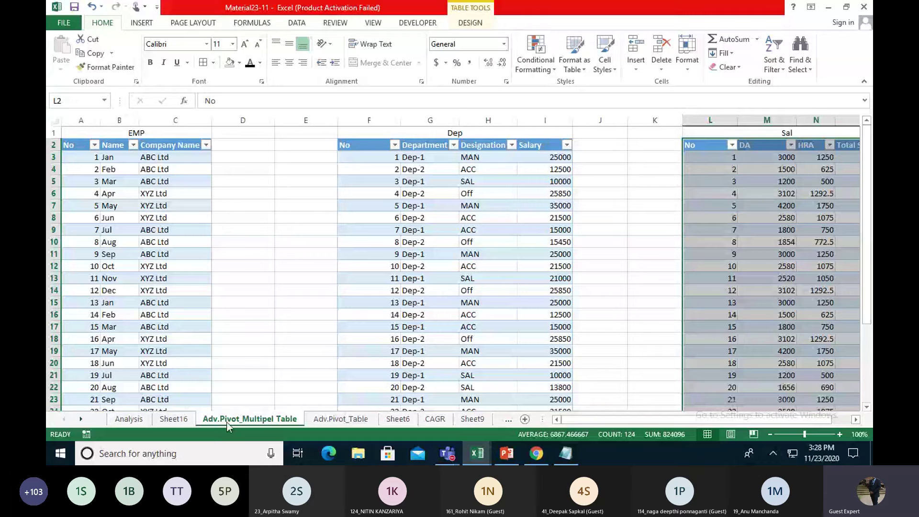
{"action": "left_click", "coordinate": [182, 418]}
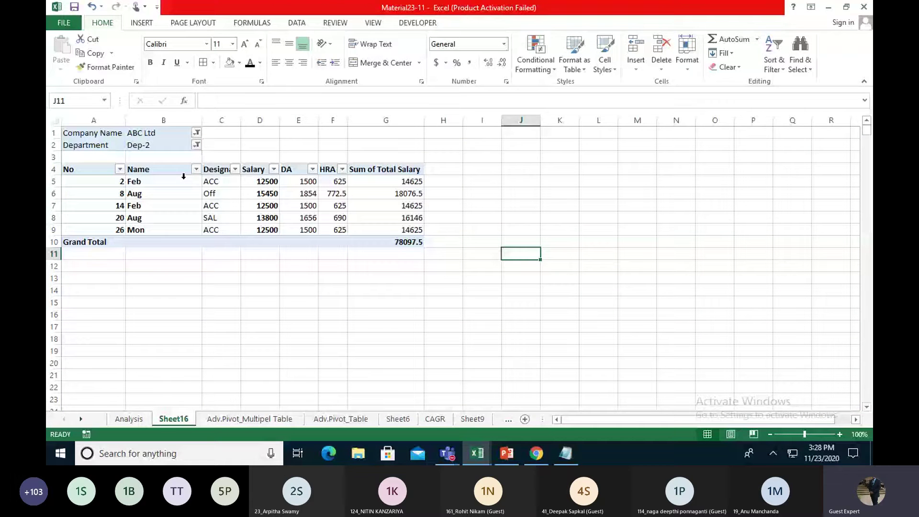
{"action": "key", "text": "Down"}
{"action": "key", "text": "Down"}
{"action": "key", "text": "Down"}
{"action": "key", "text": "Left"}
Step: Insert slicers for Department from the Dep_Name table and Company Name from the E_Name table
{"action": "left_click", "coordinate": [162, 172]}
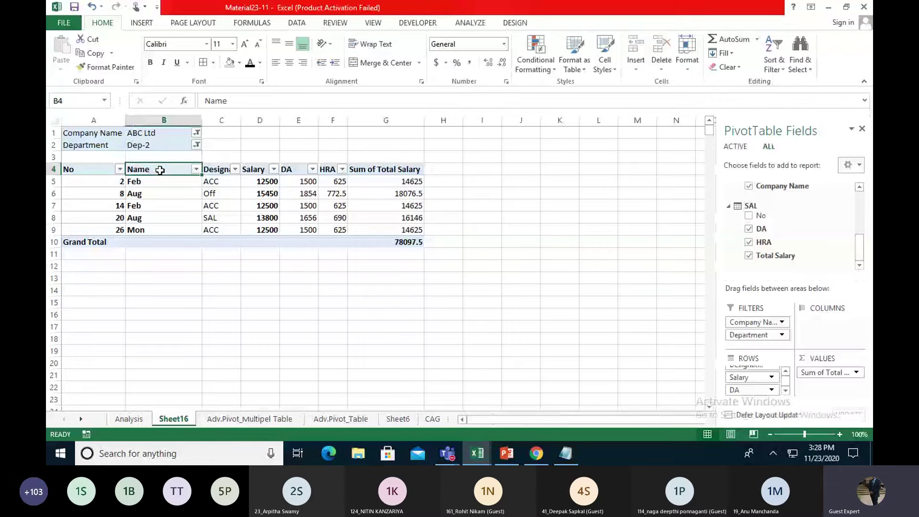
{"action": "left_click", "coordinate": [472, 23]}
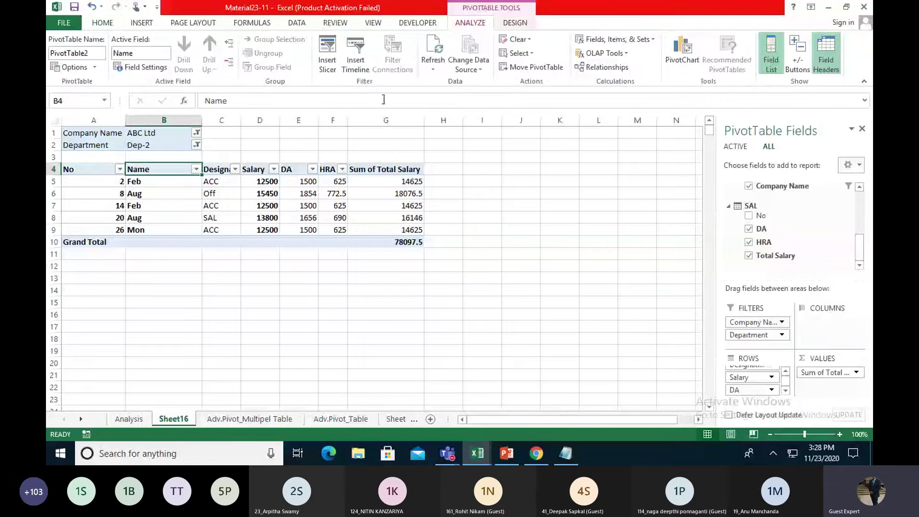
{"action": "left_click", "coordinate": [329, 61]}
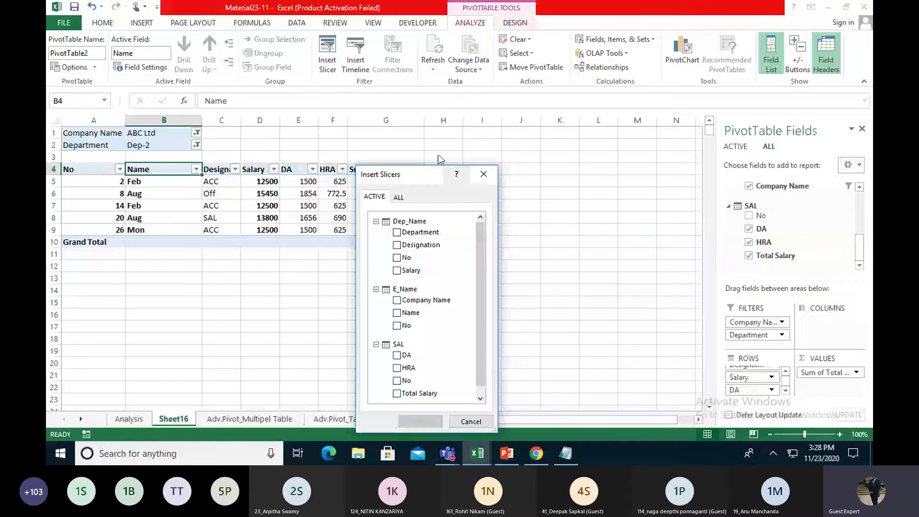
{"action": "left_click", "coordinate": [534, 171]}
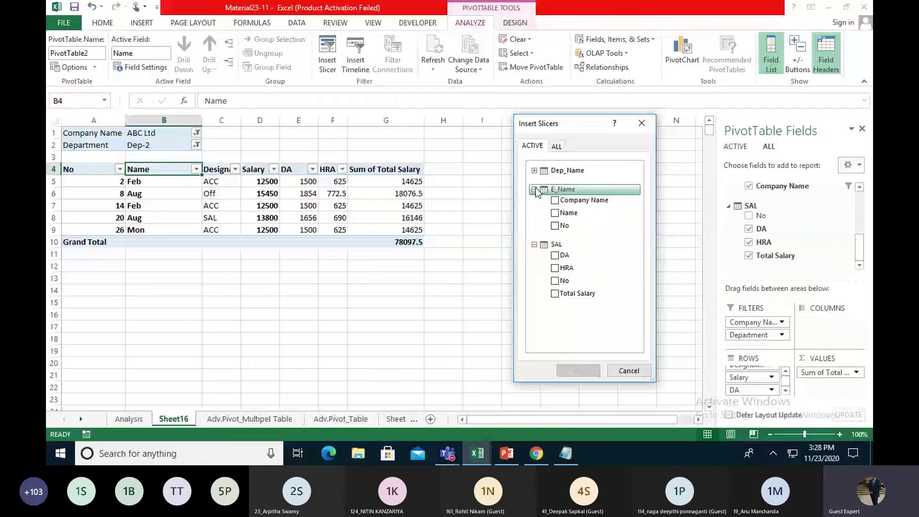
{"action": "left_click", "coordinate": [534, 189]}
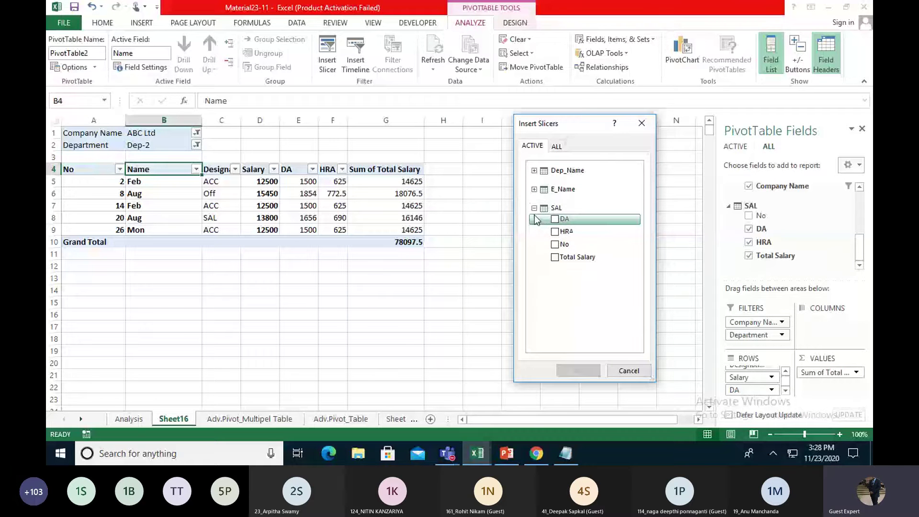
{"action": "left_click", "coordinate": [533, 208]}
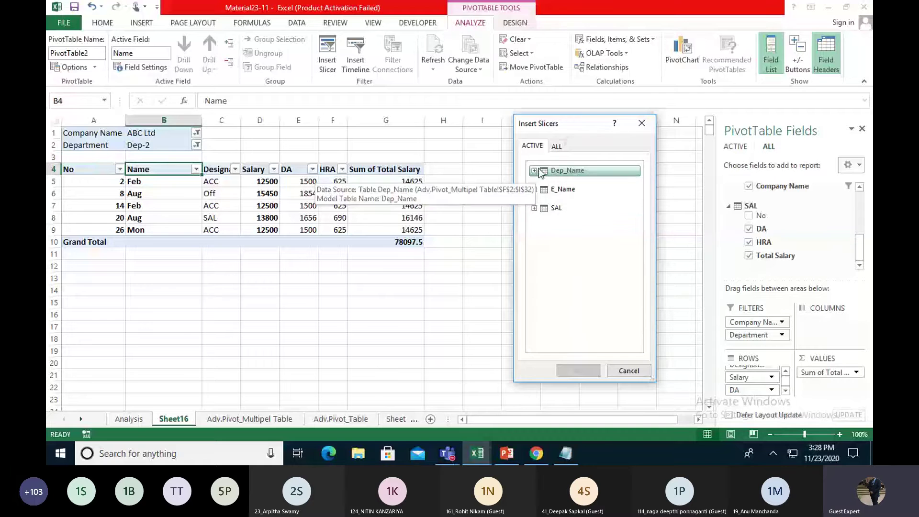
{"action": "left_click", "coordinate": [556, 146]}
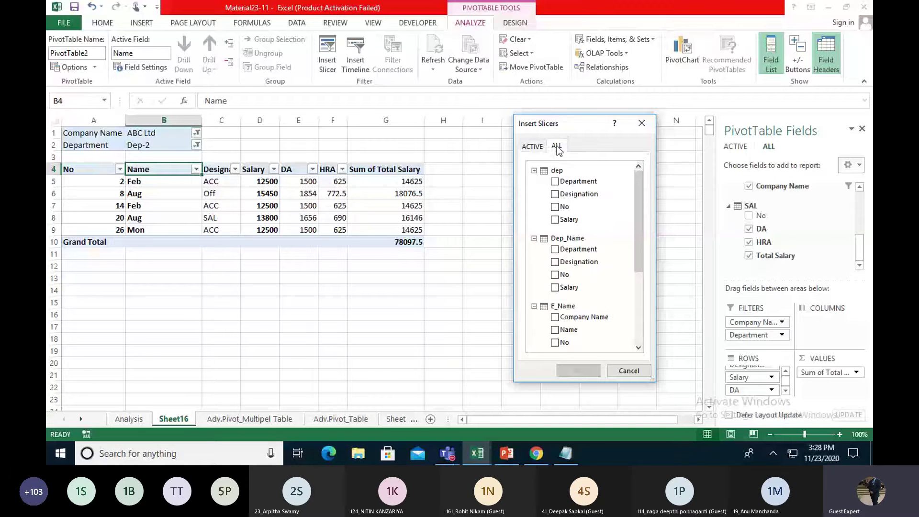
{"action": "left_click", "coordinate": [539, 151]}
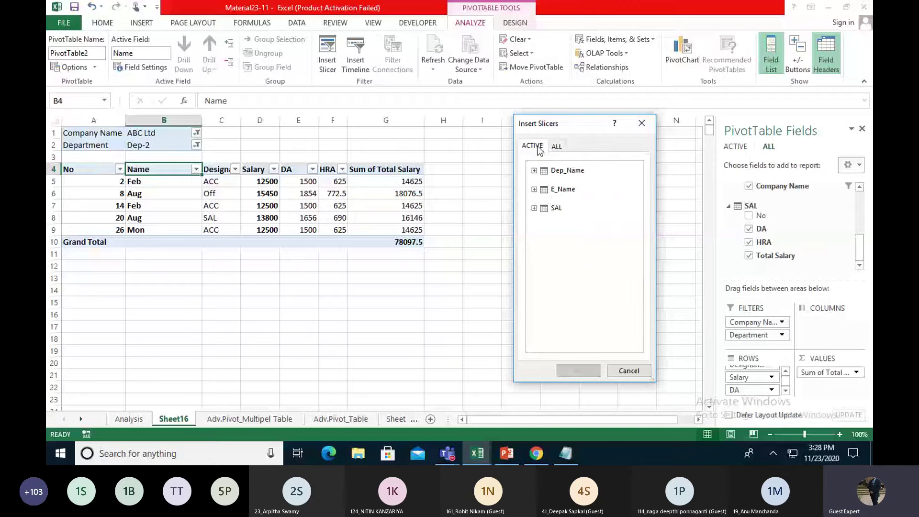
{"action": "left_click", "coordinate": [534, 171]}
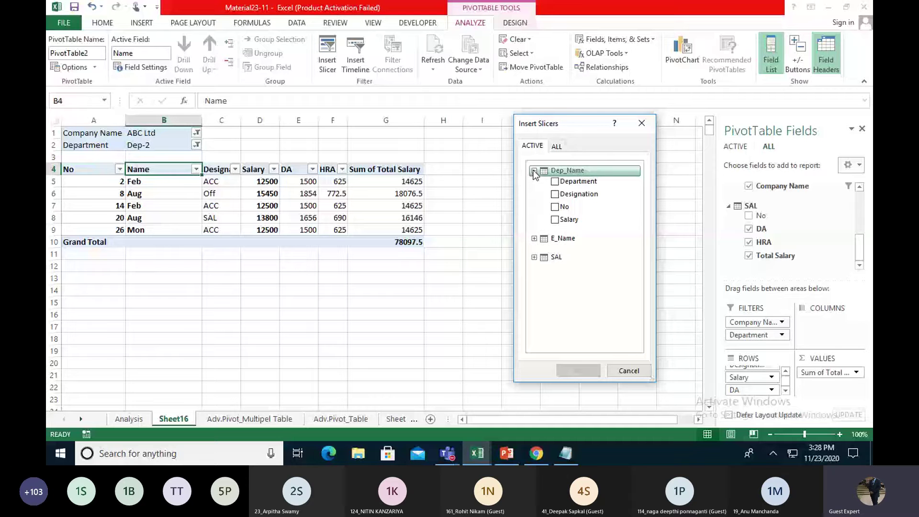
{"action": "left_click", "coordinate": [556, 182]}
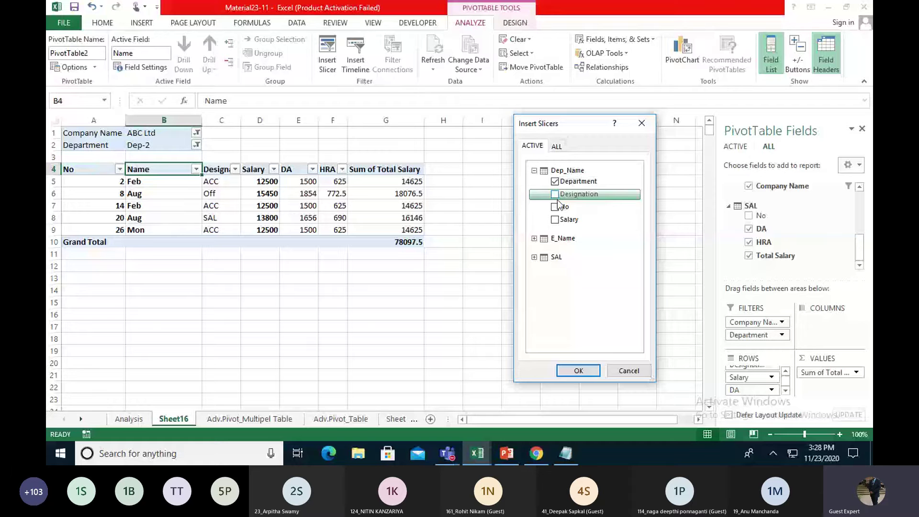
{"action": "left_click", "coordinate": [534, 238]}
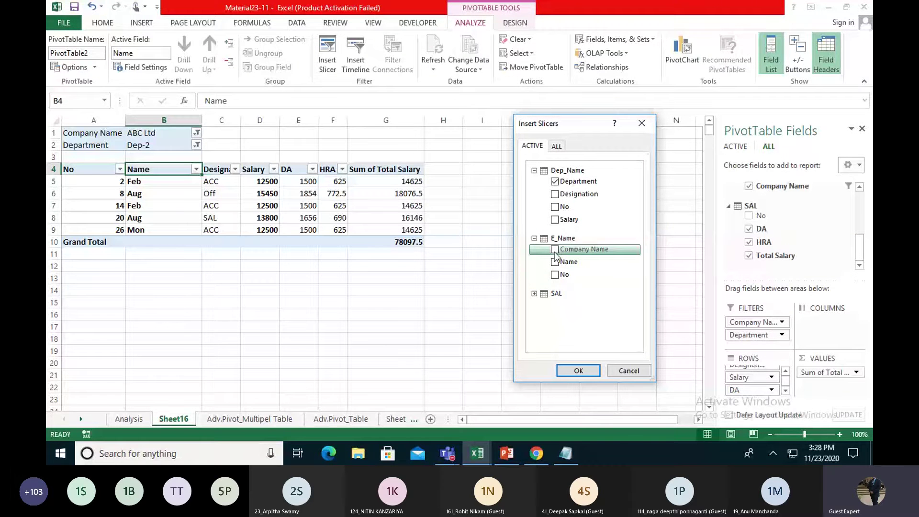
{"action": "key", "text": "Return"}
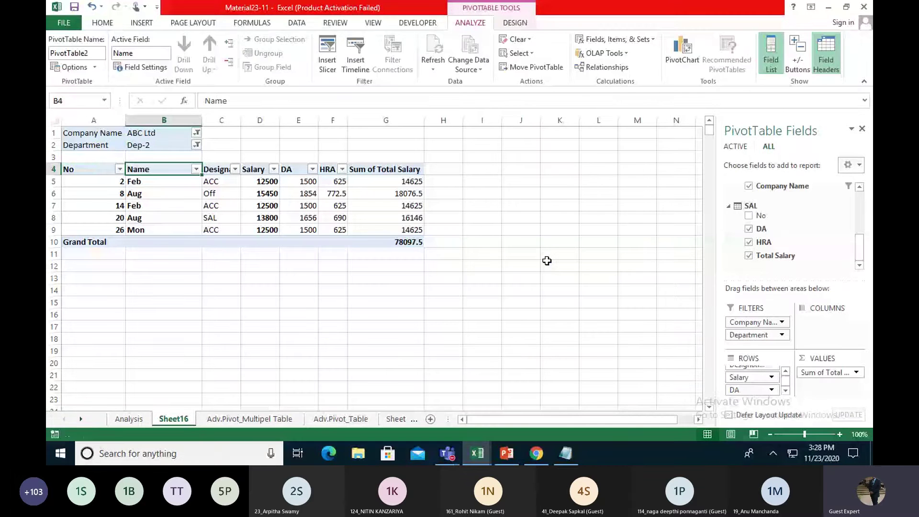
Step: Move both slicers clear of the PivotTable and add Dep-1 to the Department slicer's selection
{"action": "left_click_drag", "start_coordinate": [538, 212], "coordinate": [547, 156]}
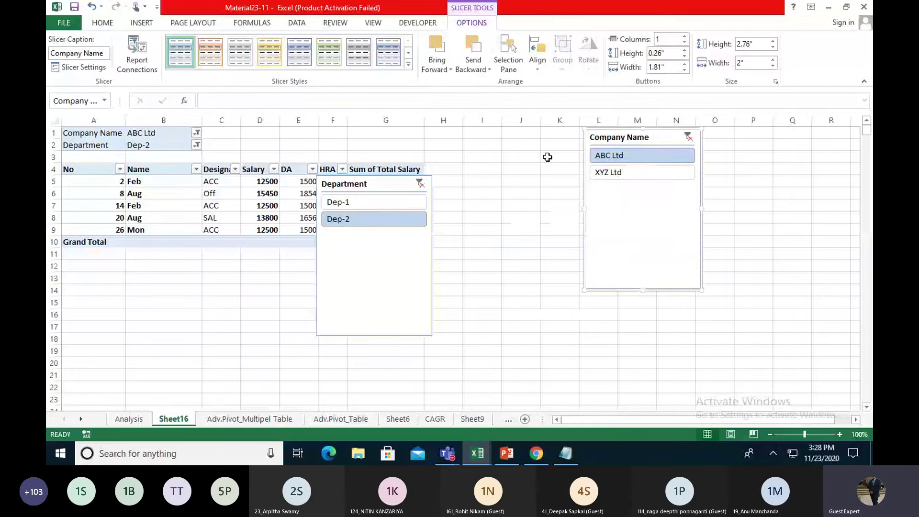
{"action": "left_click_drag", "start_coordinate": [381, 184], "coordinate": [523, 135]}
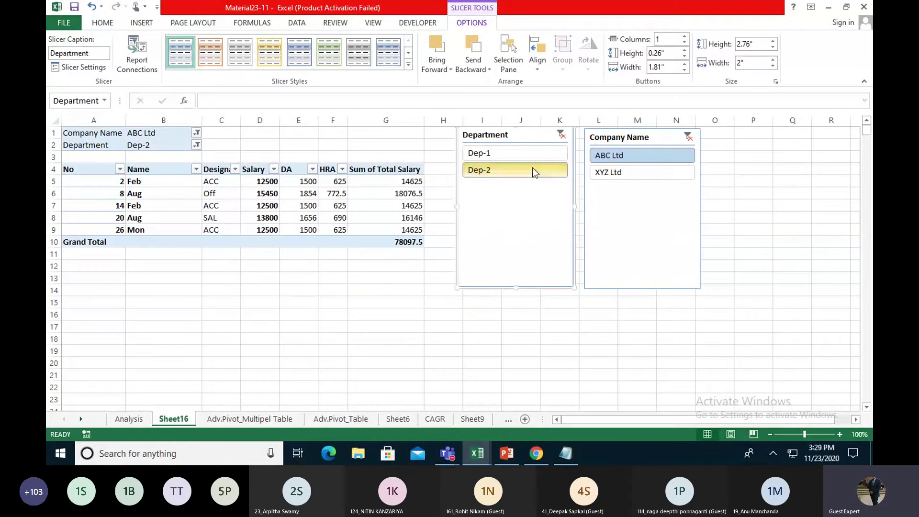
{"action": "left_click", "coordinate": [503, 156], "text": "ctrl"}
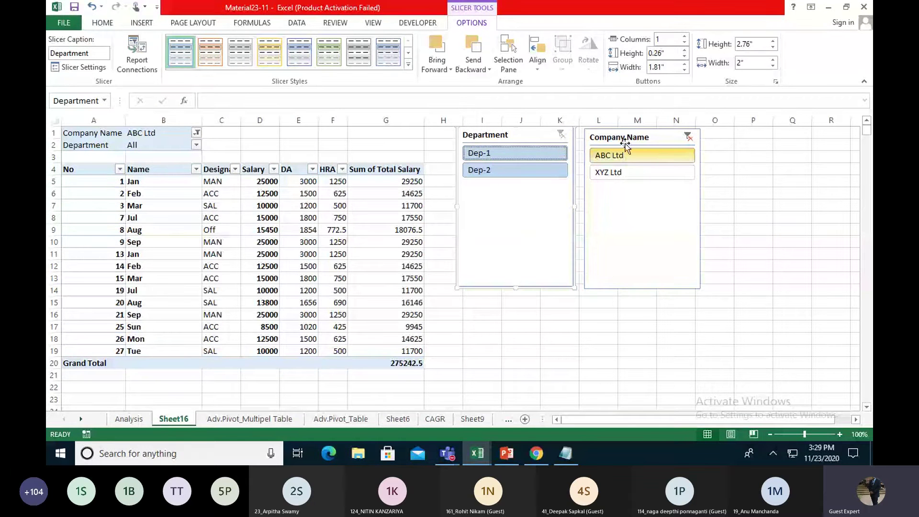
Step: Swap the two slicers so that Company Name sits next to the PivotTable with Department beside it
{"action": "left_click_drag", "start_coordinate": [624, 144], "coordinate": [540, 149]}
{"action": "left_click_drag", "start_coordinate": [474, 134], "coordinate": [639, 138]}
{"action": "left_click_drag", "start_coordinate": [578, 139], "coordinate": [571, 134]}
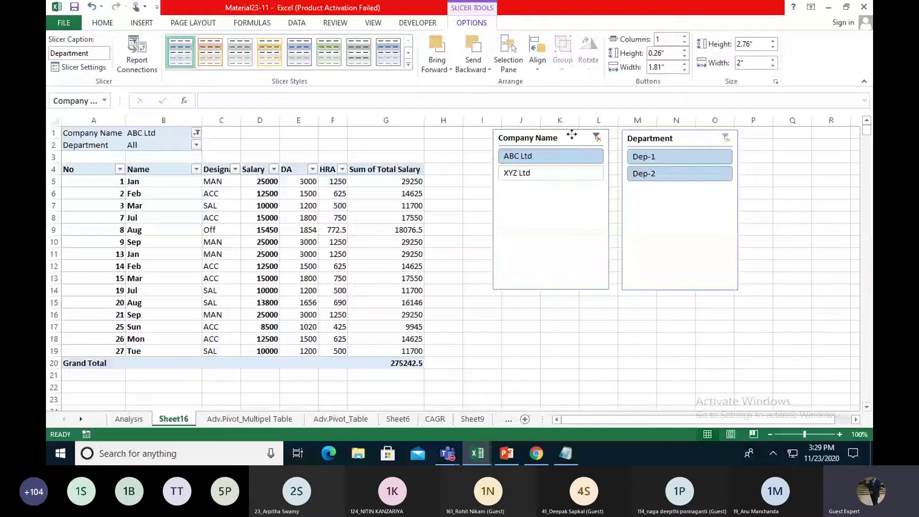
{"action": "left_click_drag", "start_coordinate": [638, 138], "coordinate": [634, 135]}
Step: Shorten the Company Name slicer and reduce the Department slicer's height to about 1.63"
{"action": "left_click", "coordinate": [600, 265]}
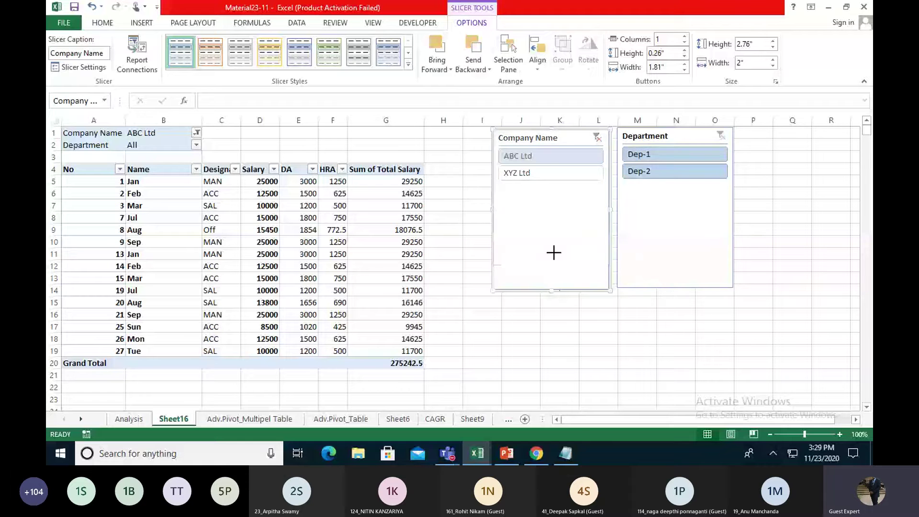
{"action": "left_click_drag", "start_coordinate": [553, 252], "coordinate": [553, 220]}
{"action": "left_click", "coordinate": [680, 261]}
{"action": "left_click_drag", "start_coordinate": [675, 289], "coordinate": [649, 225]}
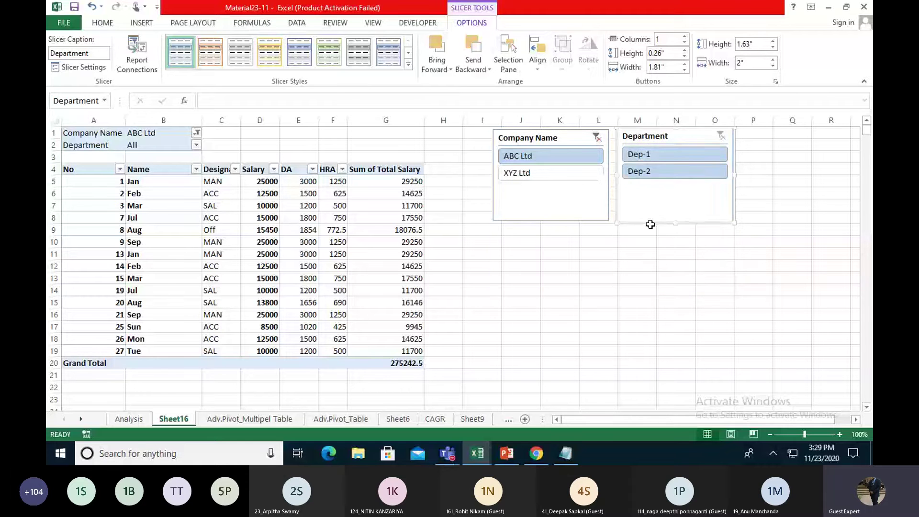
Step: Try the slicers by filtering to XYZ Ltd with Dep-2, switching to Dep-1 and adding ABC Ltd to the selection
{"action": "left_click", "coordinate": [555, 176]}
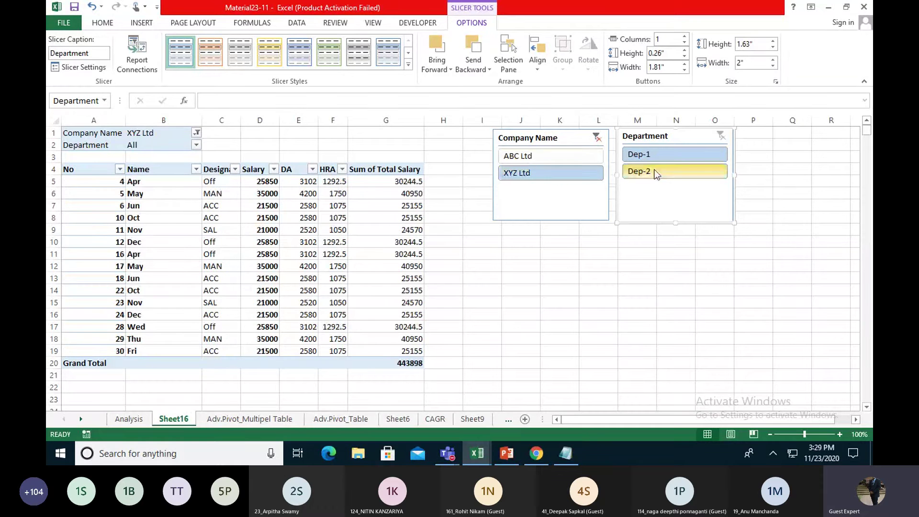
{"action": "left_click", "coordinate": [656, 173]}
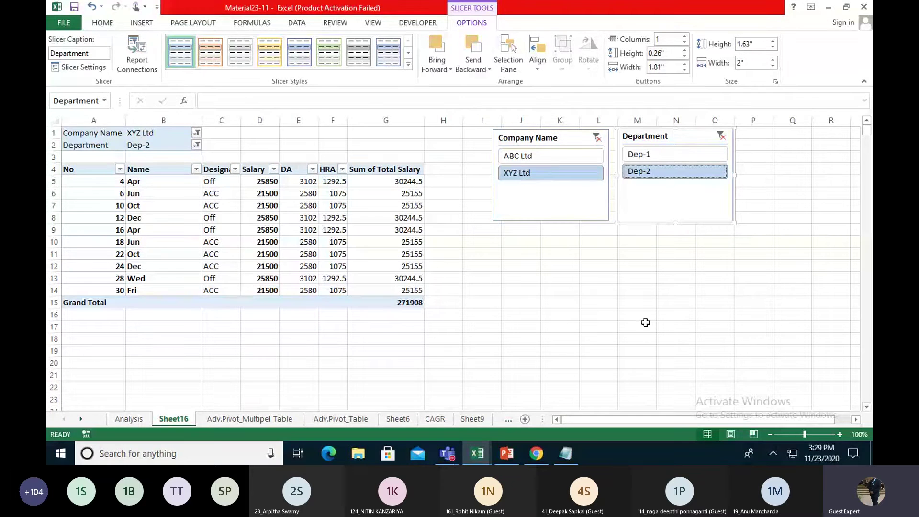
{"action": "left_click", "coordinate": [666, 158]}
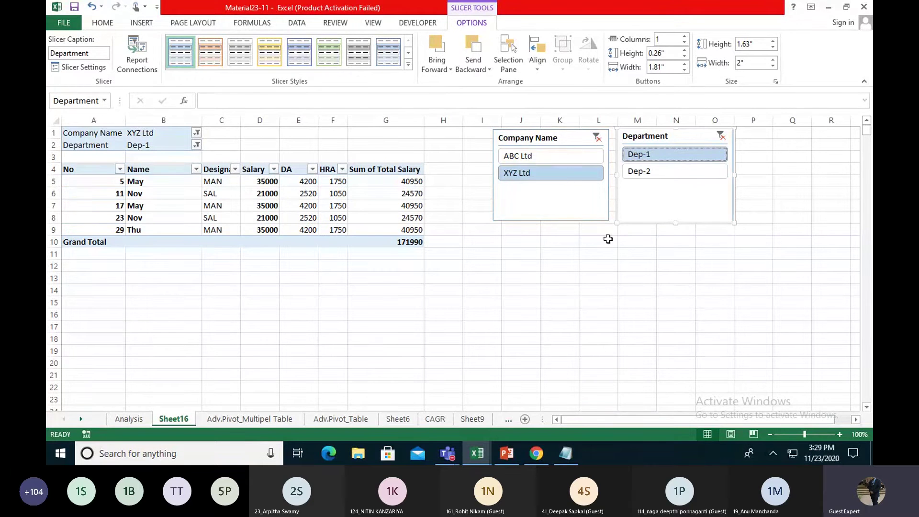
{"action": "left_click", "coordinate": [555, 157], "text": "ctrl"}
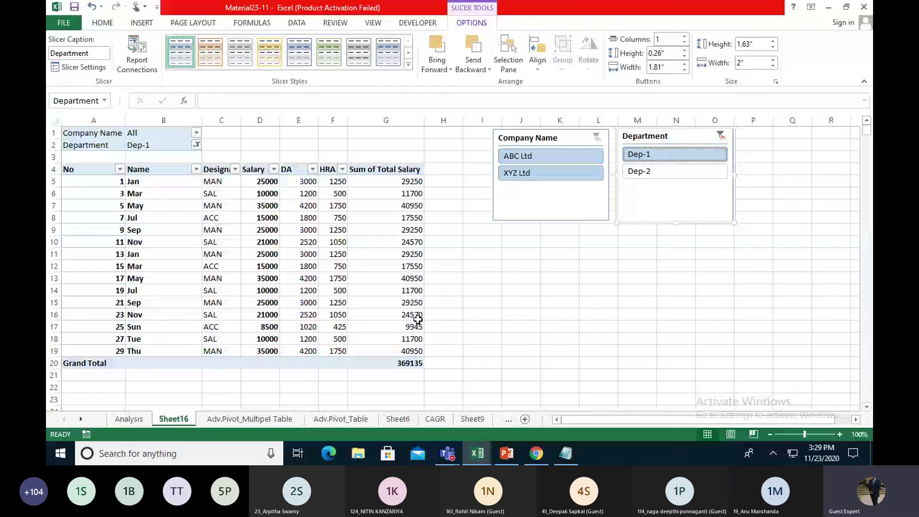
Step: Hide the PivotTable field list and filter the report to Dep-2 and XYZ Ltd with the slicers
{"action": "left_click", "coordinate": [311, 182]}
{"action": "left_click", "coordinate": [471, 23]}
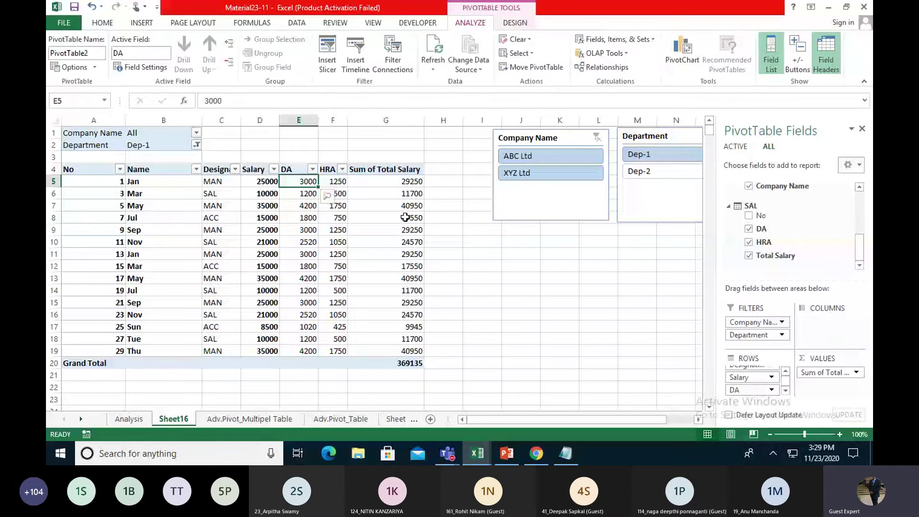
{"action": "mouse_move", "coordinate": [405, 217]}
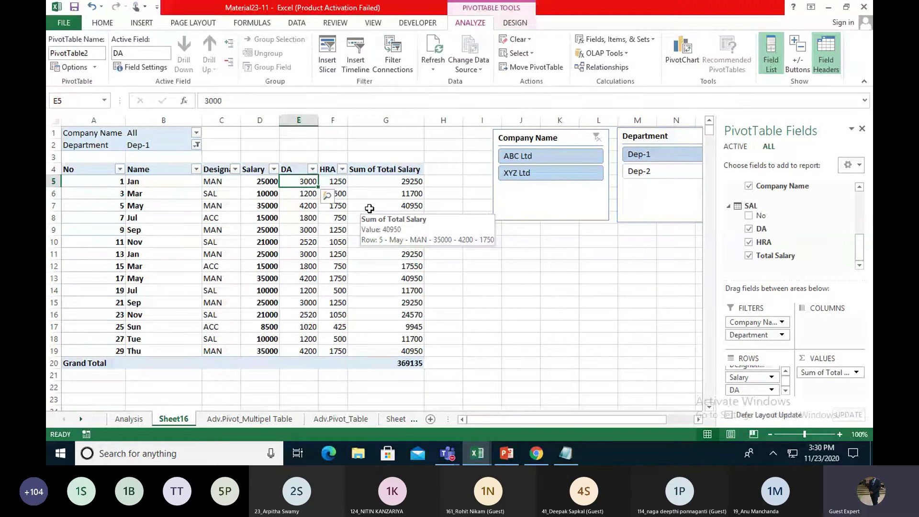
{"action": "left_click", "coordinate": [862, 129]}
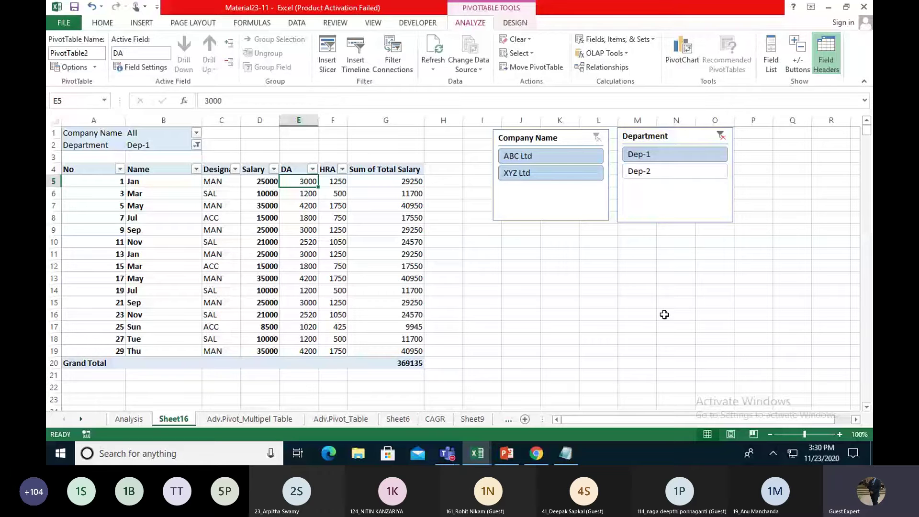
{"action": "left_click", "coordinate": [660, 174]}
{"action": "left_click", "coordinate": [593, 172]}
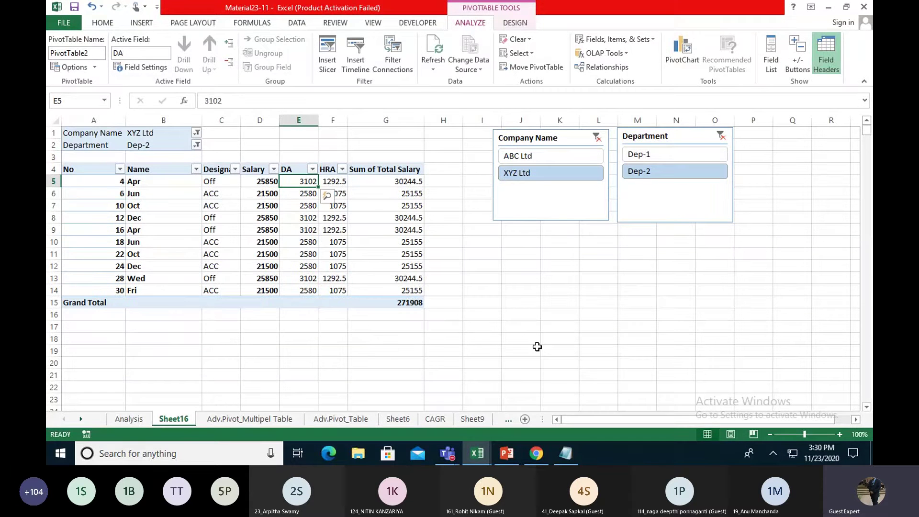
Step: Widen the sheet tab area and rename Sheet7 as Goal Seek
{"action": "left_click", "coordinate": [218, 419]}
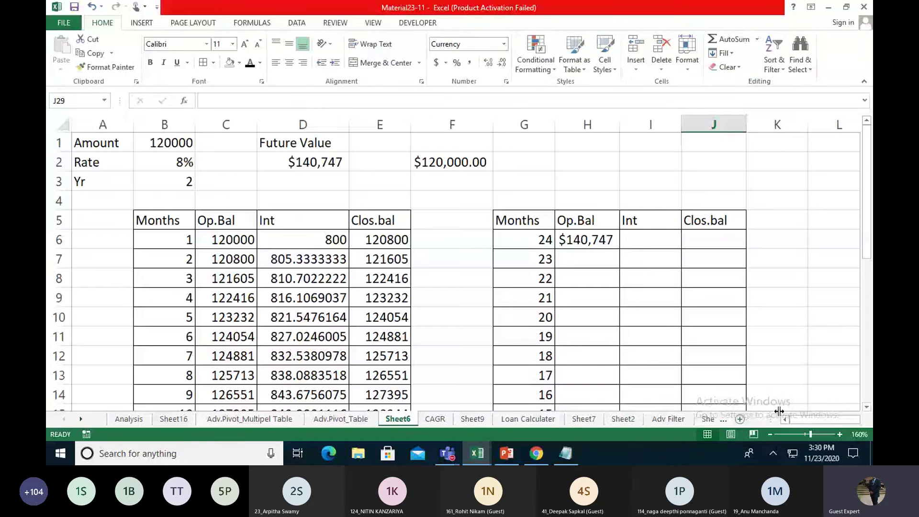
{"action": "left_click_drag", "start_coordinate": [779, 411], "coordinate": [827, 413]}
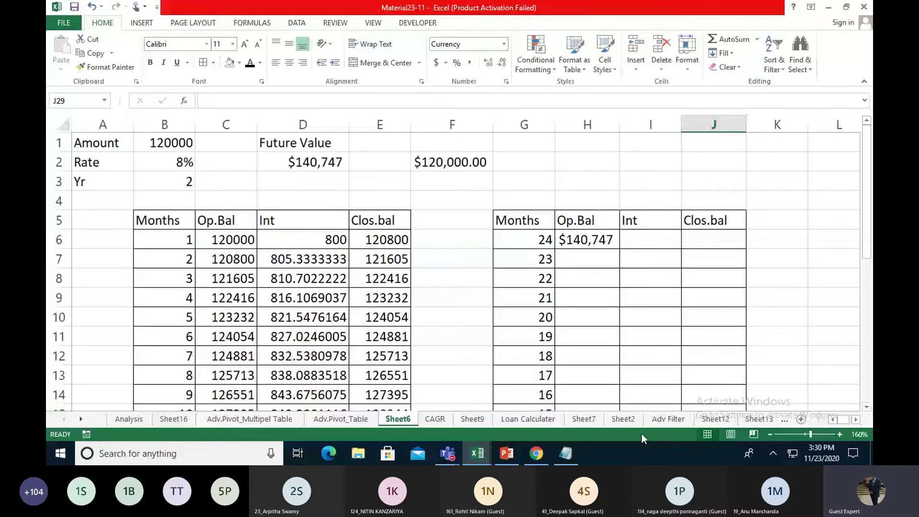
{"action": "right_click", "coordinate": [589, 418]}
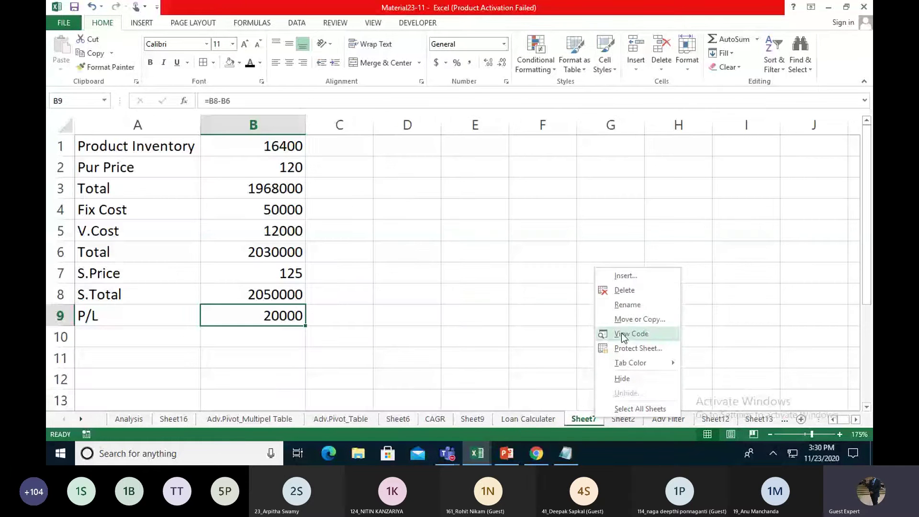
{"action": "left_click", "coordinate": [619, 305]}
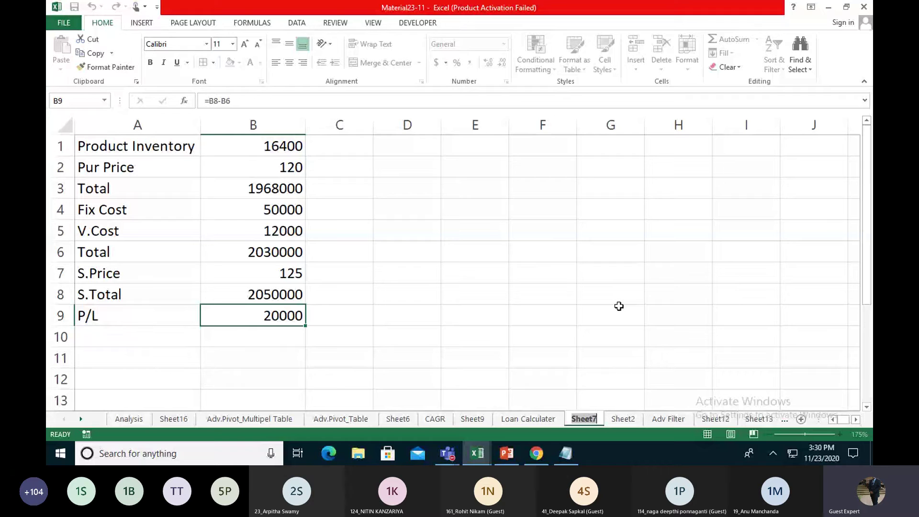
{"action": "type", "text": "Go"}
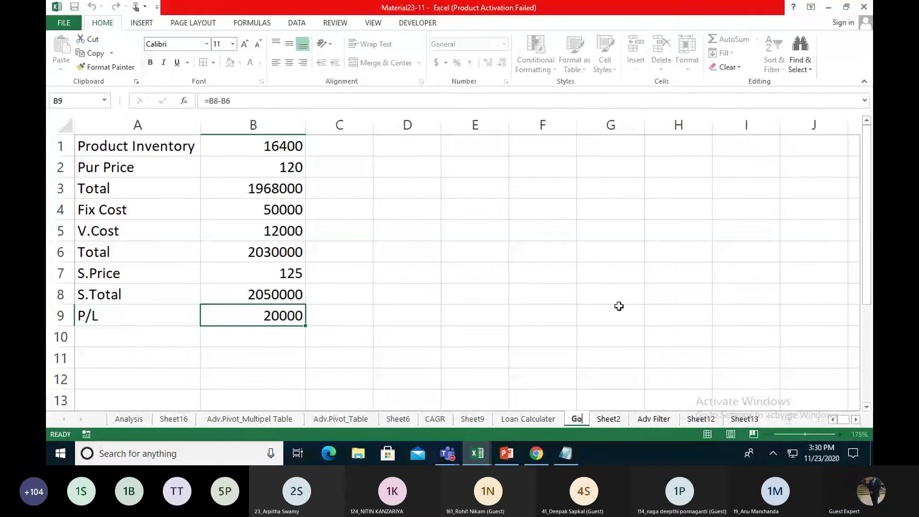
{"action": "type", "text": "la"}
{"action": "key", "text": "BackSpace"}
{"action": "key", "text": "BackSpace"}
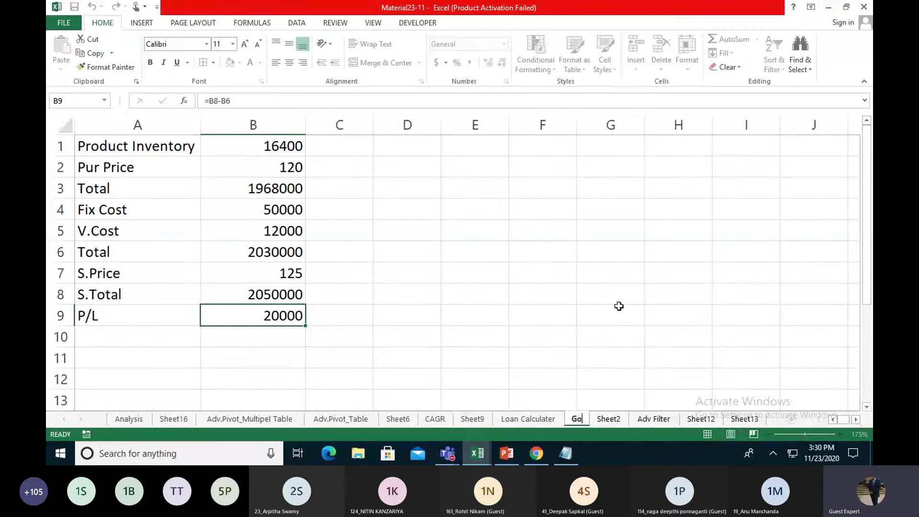
{"action": "type", "text": "al"}
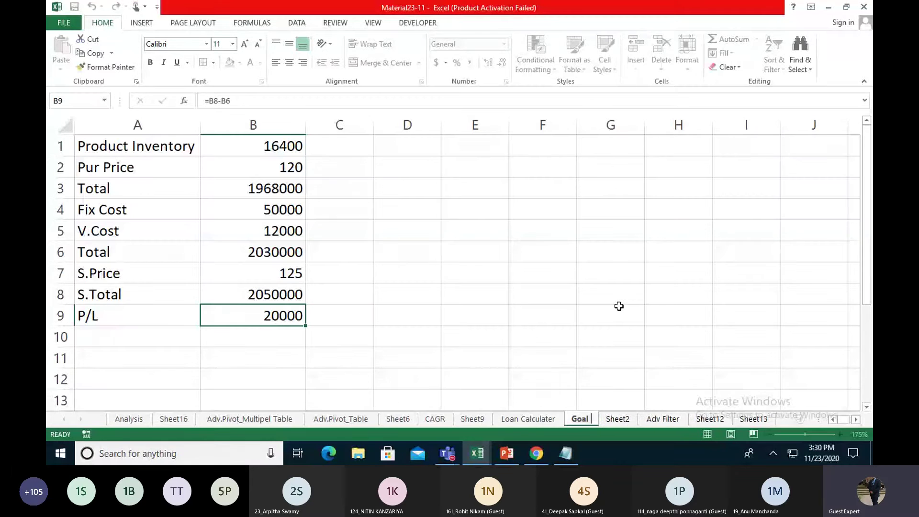
{"action": "type", "text": " Seek"}
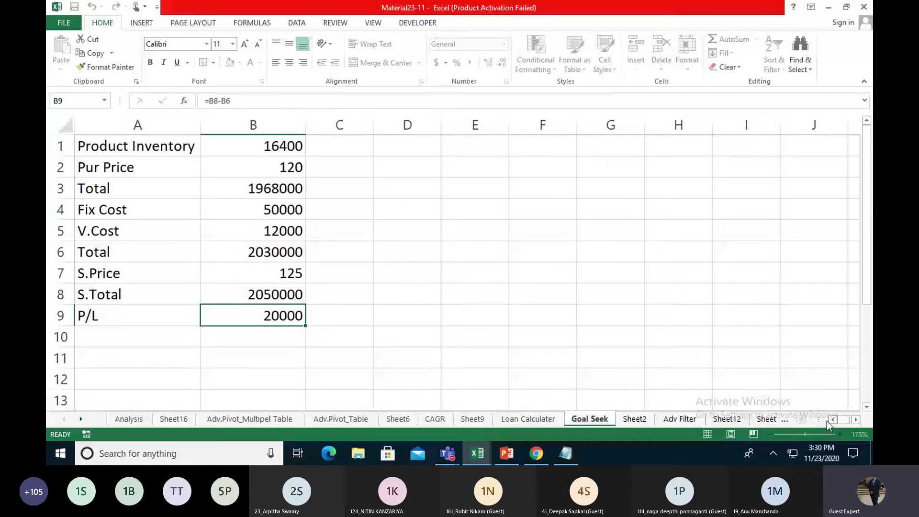
Step: Look through Sheet13, the Adv Filter sheet and the Adv.Pivot_Multipel Table sheet
{"action": "left_click", "coordinate": [855, 419]}
{"action": "left_click", "coordinate": [856, 420]}
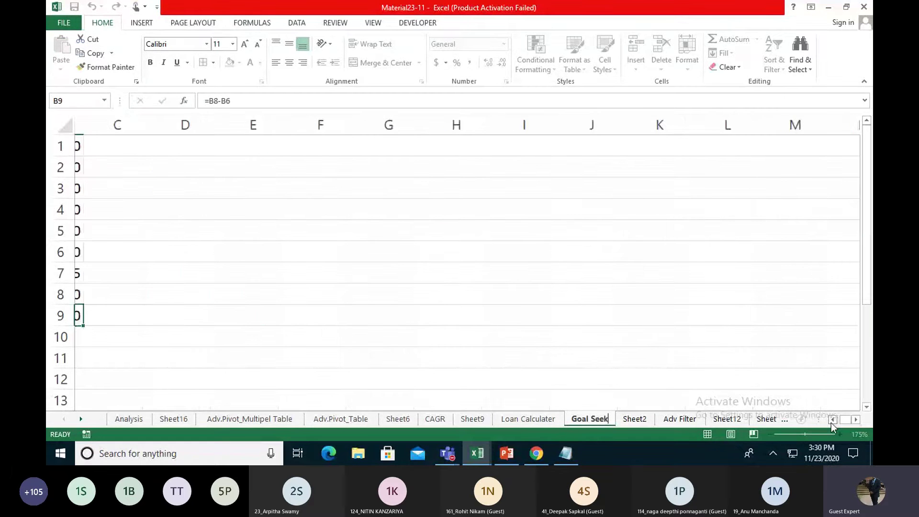
{"action": "left_click", "coordinate": [777, 420]}
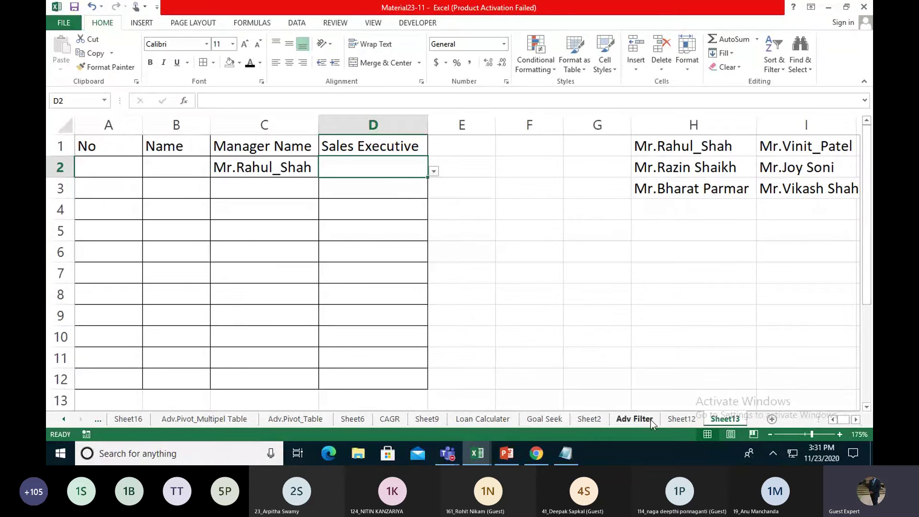
{"action": "left_click", "coordinate": [637, 421]}
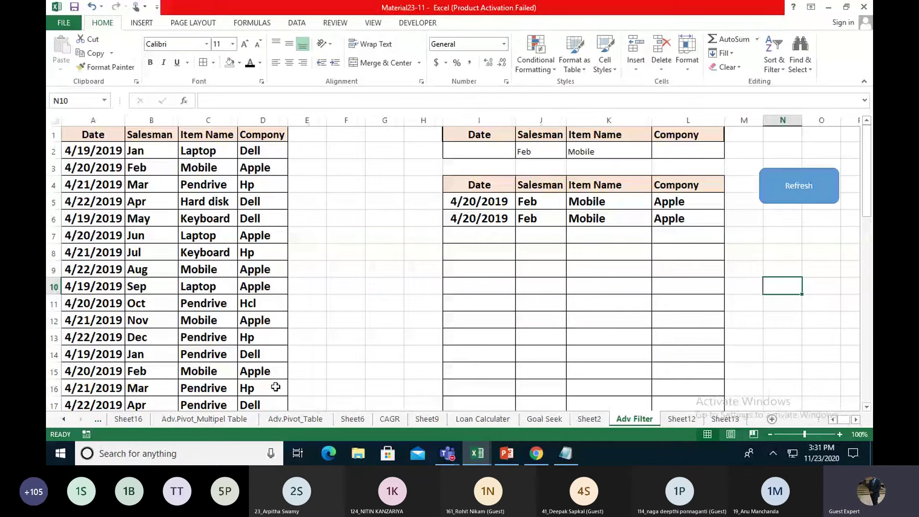
{"action": "left_click", "coordinate": [215, 424]}
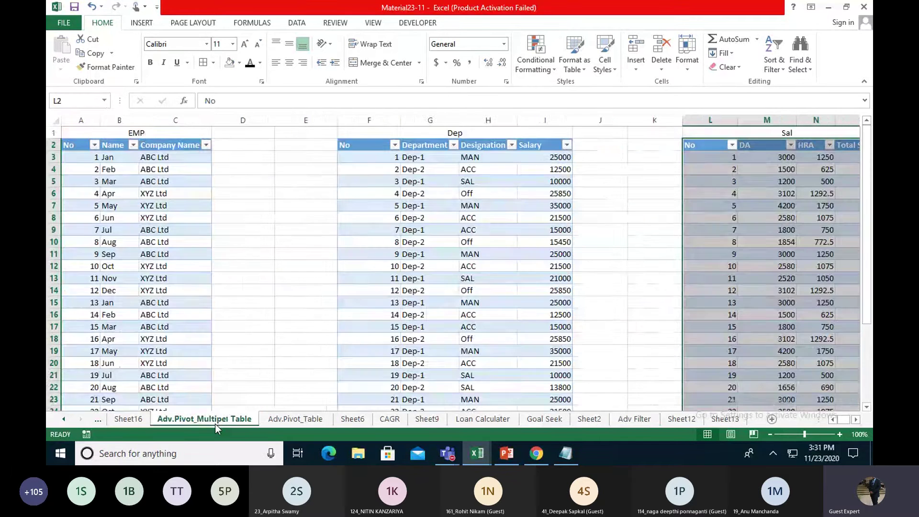
Step: Examine the Emp and Dep data, the filtered PivotTable and its chart on the Adv.Pivot_Table sheet
{"action": "left_click", "coordinate": [307, 419]}
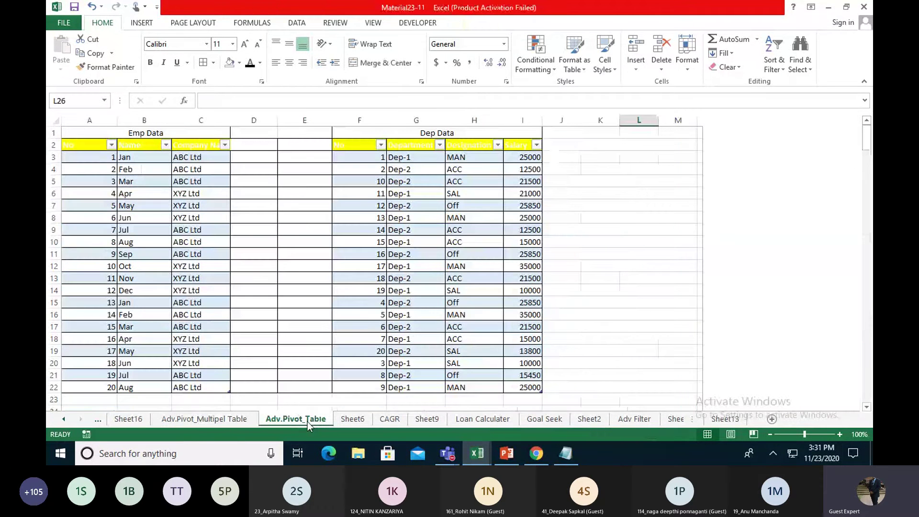
{"action": "left_click", "coordinate": [667, 257]}
{"action": "scroll", "coordinate": [633, 335], "scroll_direction": "down", "scroll_amount": 10}
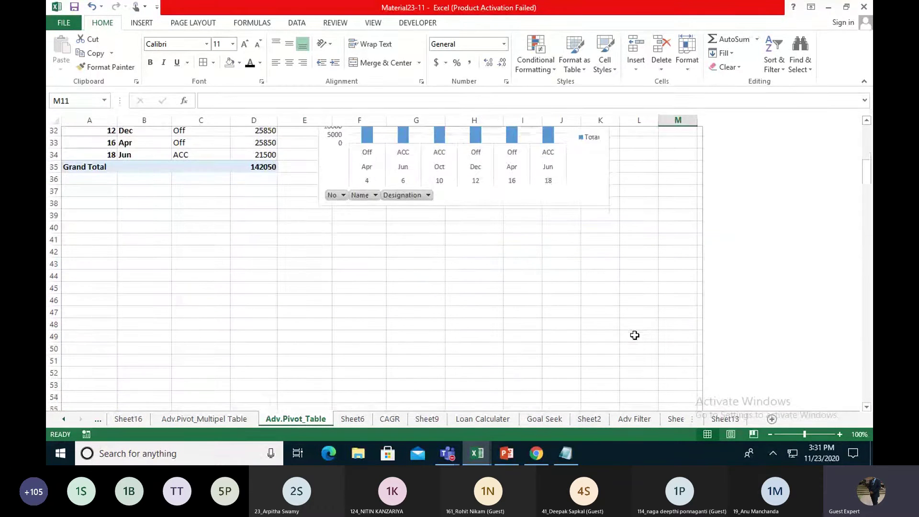
{"action": "scroll", "coordinate": [634, 335], "scroll_direction": "up", "scroll_amount": 3}
{"action": "scroll", "coordinate": [634, 334], "scroll_direction": "up", "scroll_amount": 7}
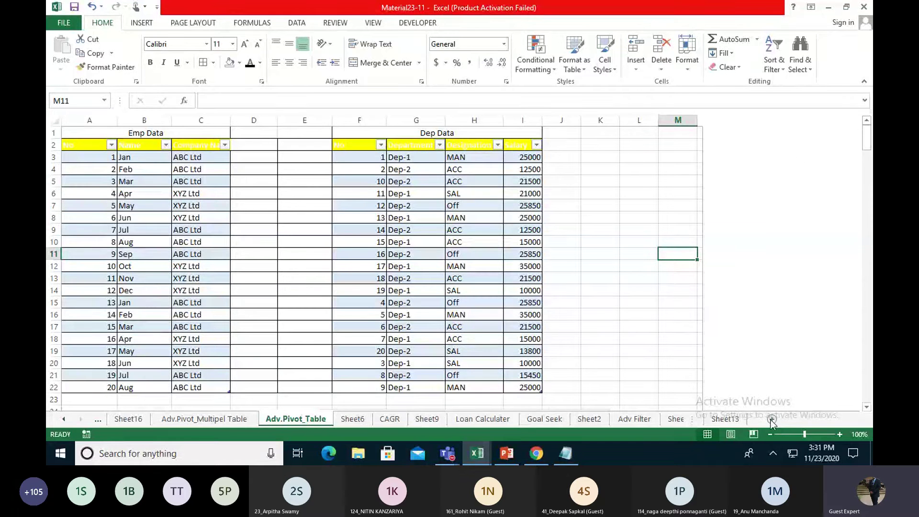
{"action": "scroll", "coordinate": [511, 315], "scroll_direction": "down", "scroll_amount": 7}
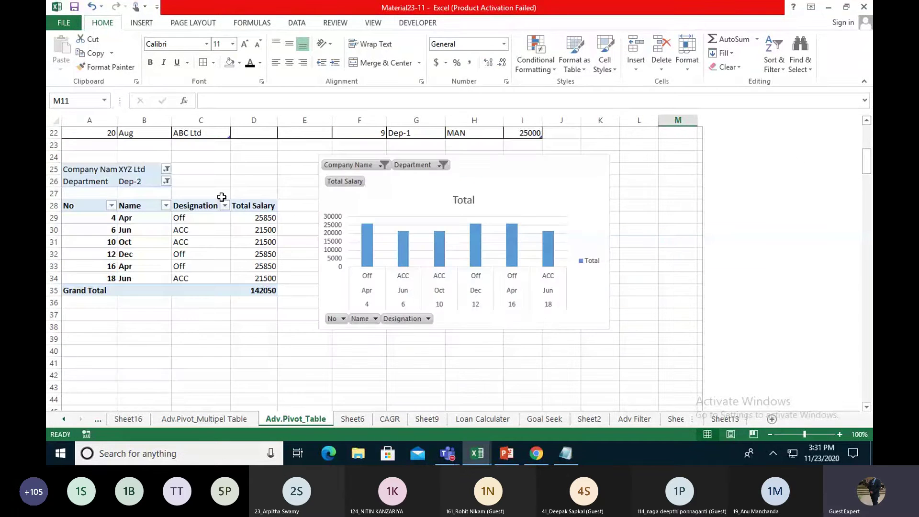
{"action": "left_click", "coordinate": [187, 206]}
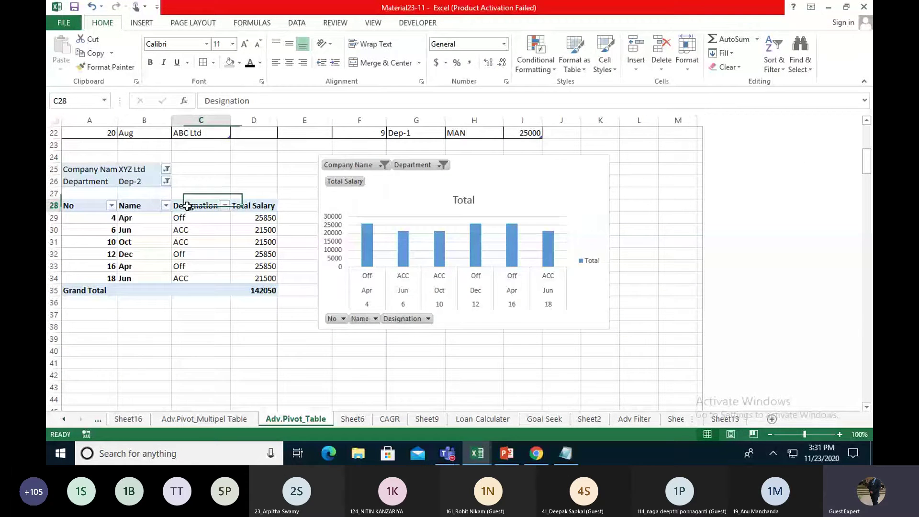
{"action": "left_click", "coordinate": [145, 168]}
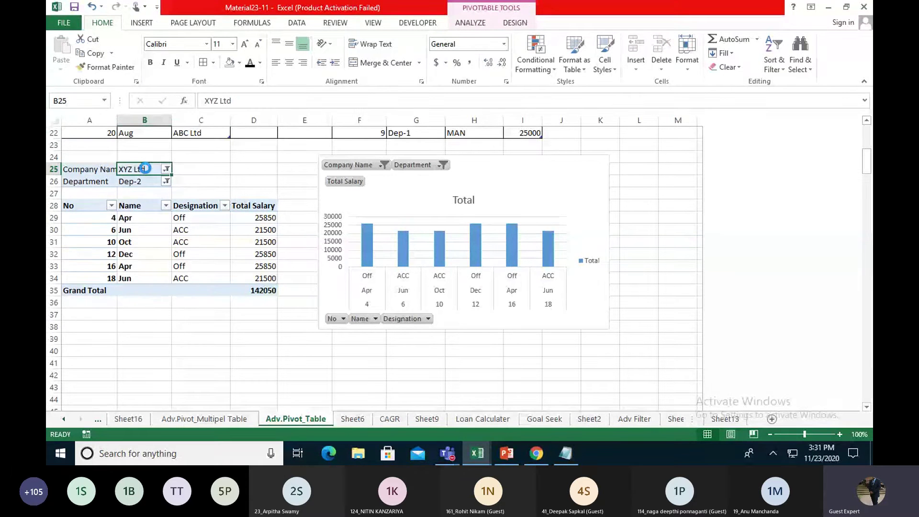
{"action": "left_click", "coordinate": [166, 169]}
{"action": "left_click", "coordinate": [254, 279]}
{"action": "left_click", "coordinate": [254, 279]}
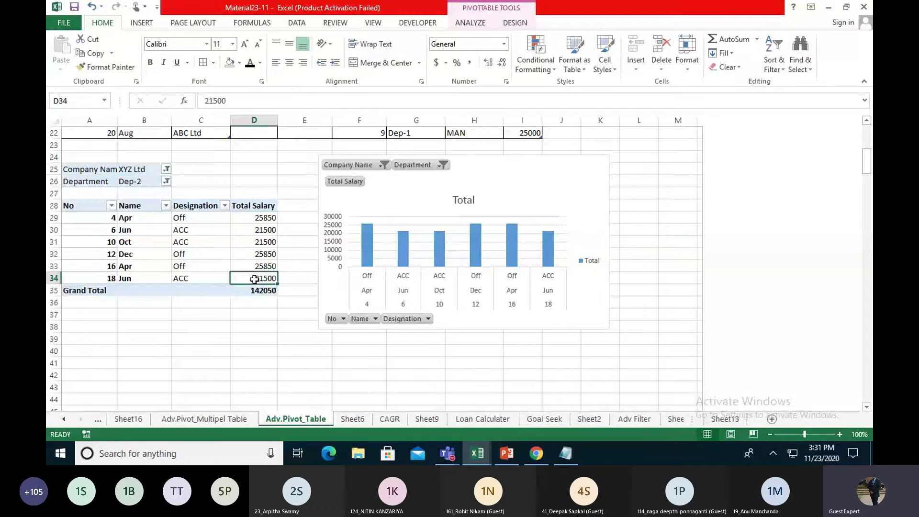
Step: Review the EMP, Dep and Sal source tables on Adv.Pivot_Multipel Table and return to the PivotTable on Sheet16
{"action": "left_click", "coordinate": [222, 417]}
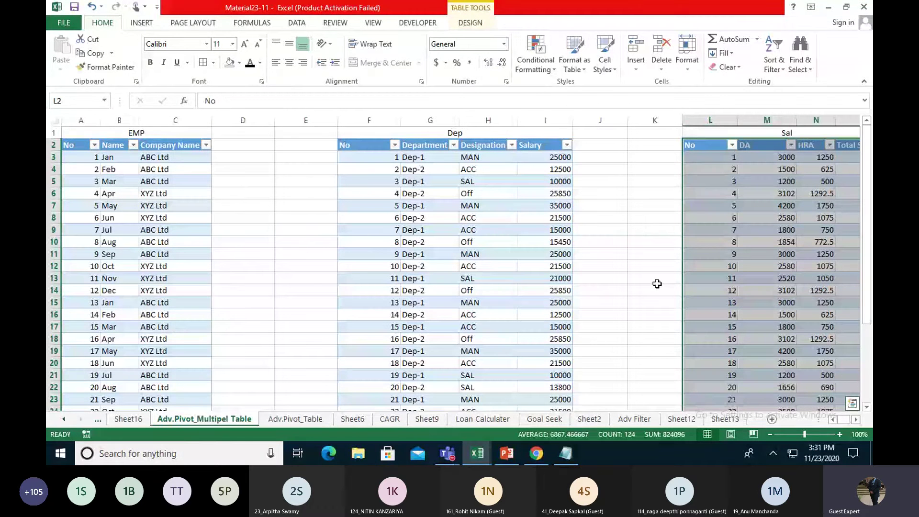
{"action": "scroll", "coordinate": [656, 284], "scroll_direction": "down", "scroll_amount": 5}
{"action": "left_click", "coordinate": [129, 418]}
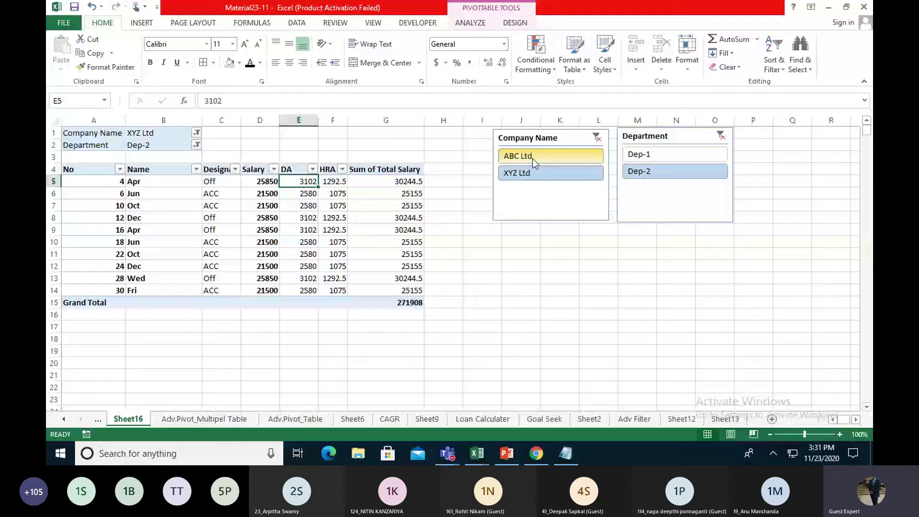
Step: Switch to the Teams meeting window to check on the participants
{"action": "mouse_move", "coordinate": [452, 460]}
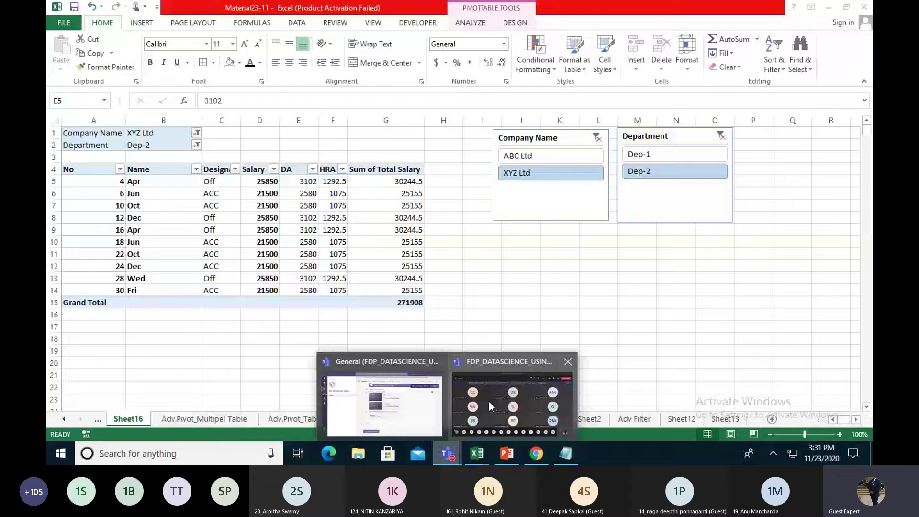
{"action": "left_click", "coordinate": [489, 401]}
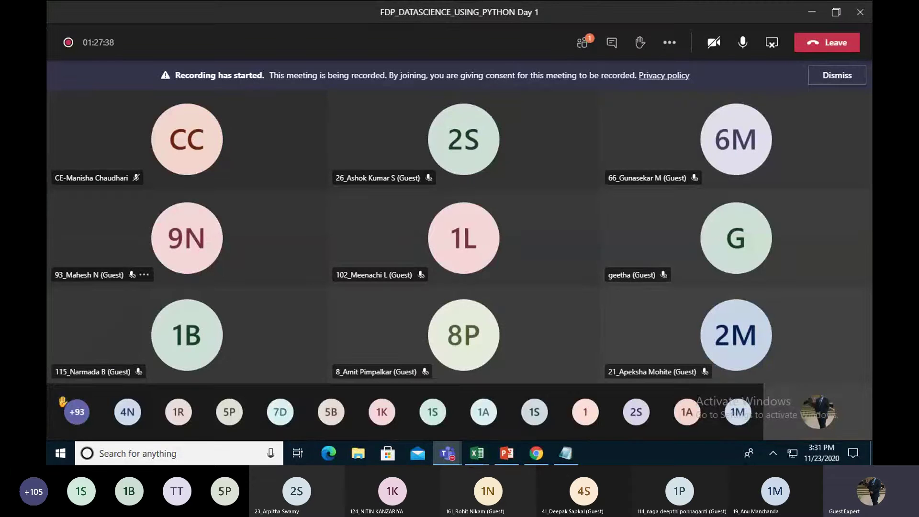
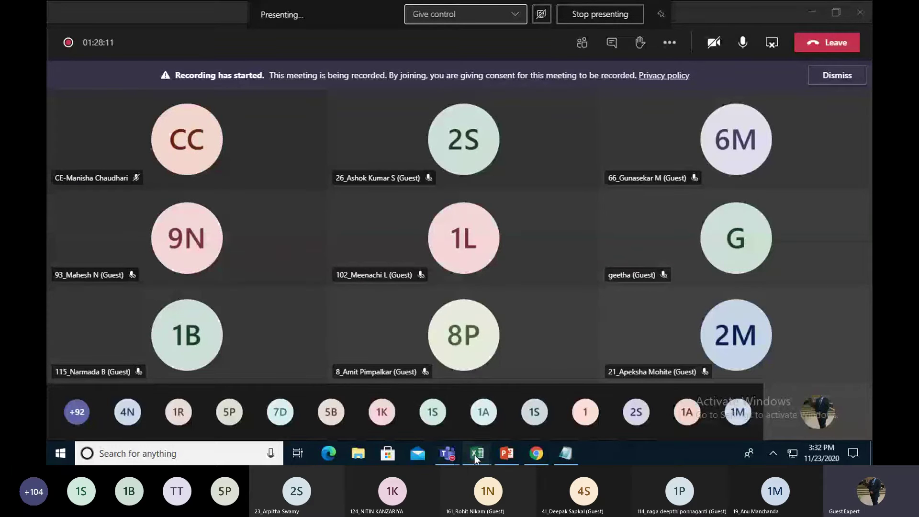
Step: Switch to Excel, examine the filter criteria and results on Sheet4 of the AdvanceFilter workbook, and return to the Material23-11 workbook
{"action": "mouse_move", "coordinate": [475, 454]}
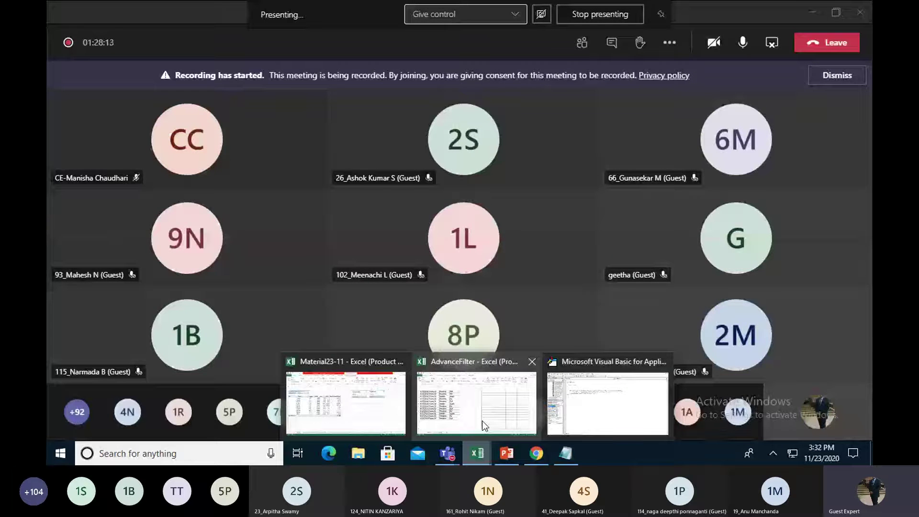
{"action": "left_click", "coordinate": [482, 420]}
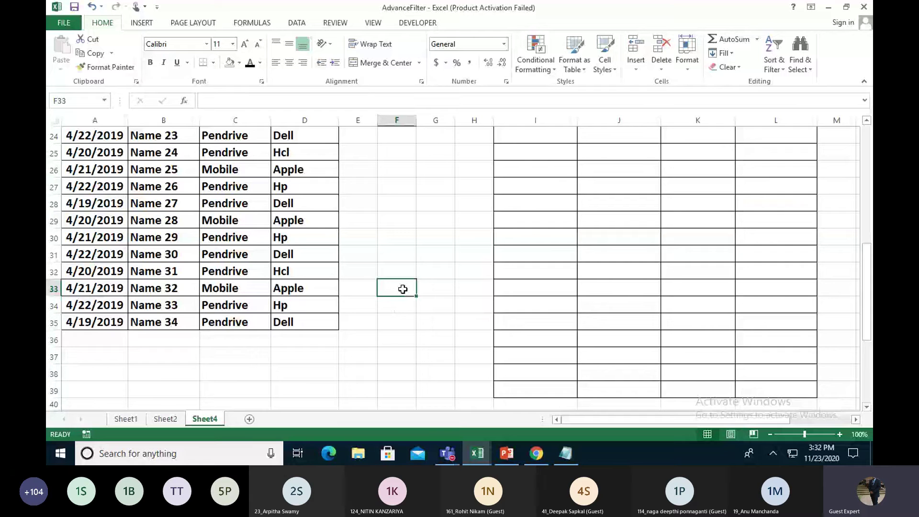
{"action": "scroll", "coordinate": [402, 289], "scroll_direction": "up", "scroll_amount": 8}
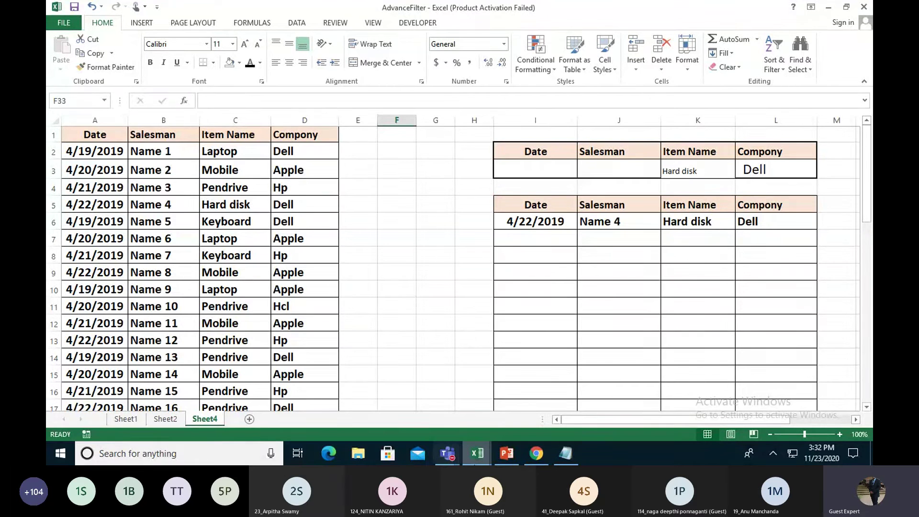
{"action": "left_click", "coordinate": [477, 452]}
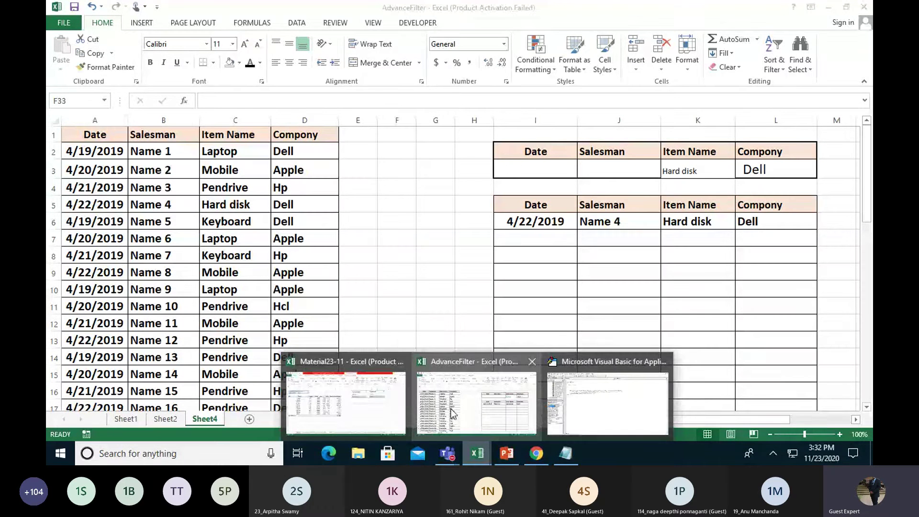
{"action": "left_click", "coordinate": [366, 395]}
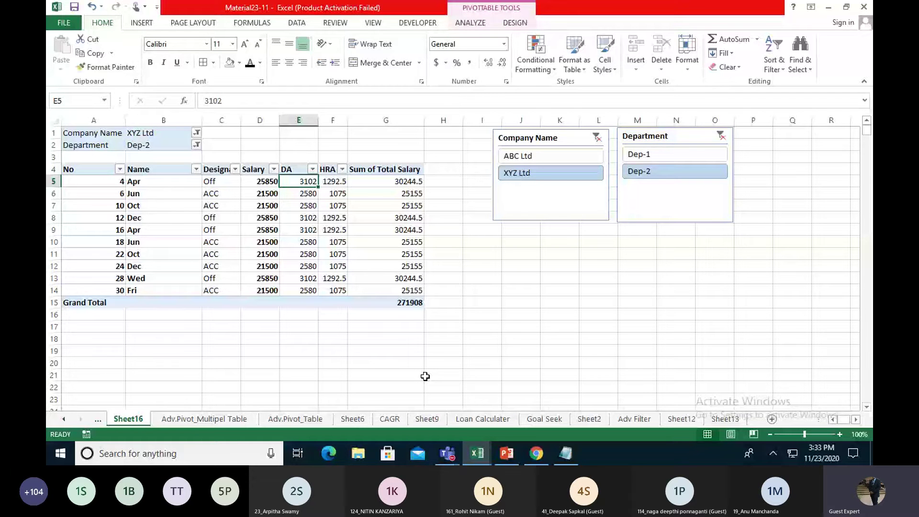
Step: Look through Sheet9, Sheet12 and Sheet13 of the workbook and finish on the future value calculation in Sheet6
{"action": "left_click", "coordinate": [425, 419]}
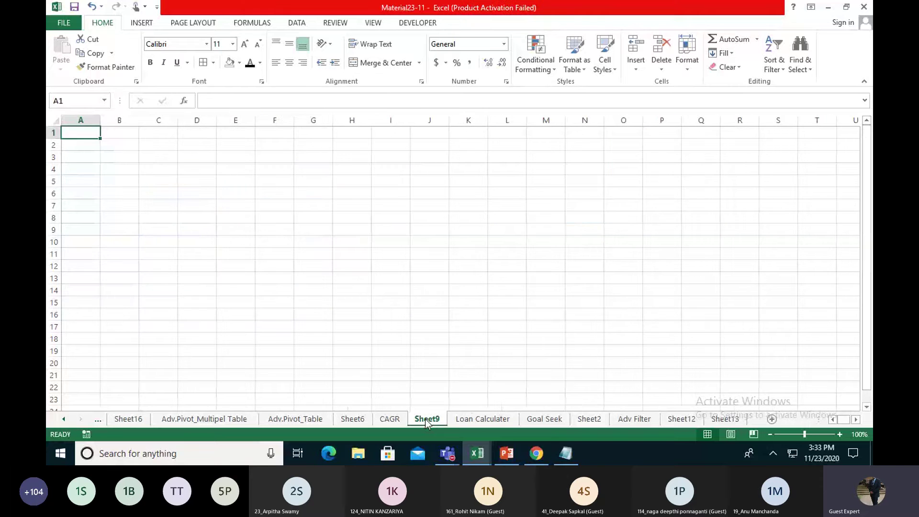
{"action": "key", "text": "ctrl+Page_Up"}
{"action": "key", "text": "ctrl+Page_Up"}
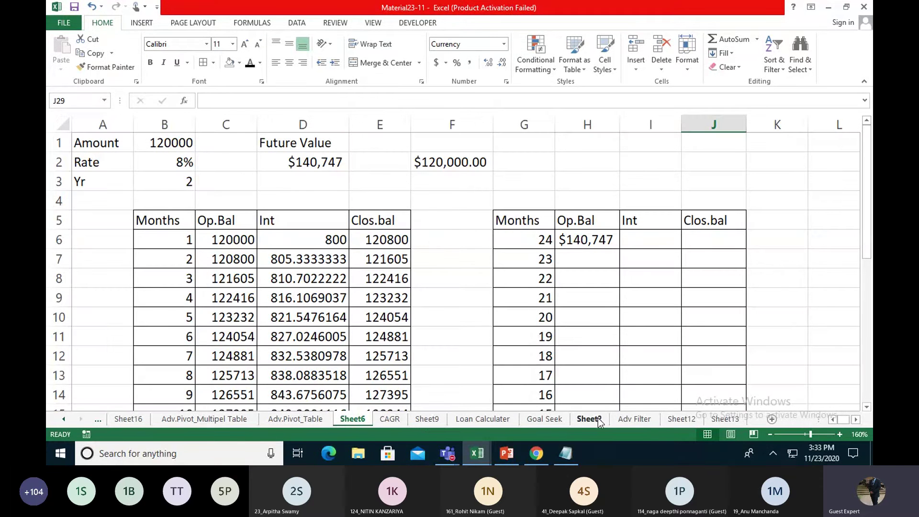
{"action": "left_click", "coordinate": [676, 421]}
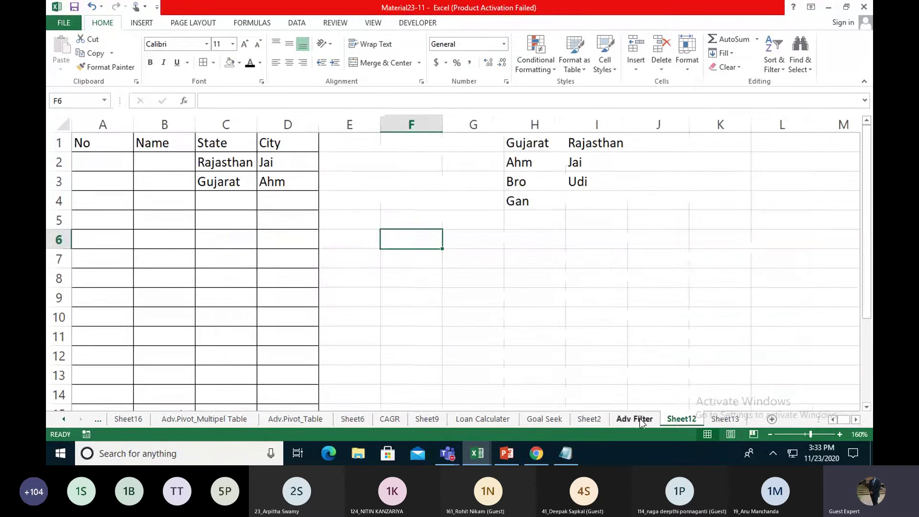
{"action": "left_click", "coordinate": [725, 420]}
{"action": "left_click", "coordinate": [576, 420]}
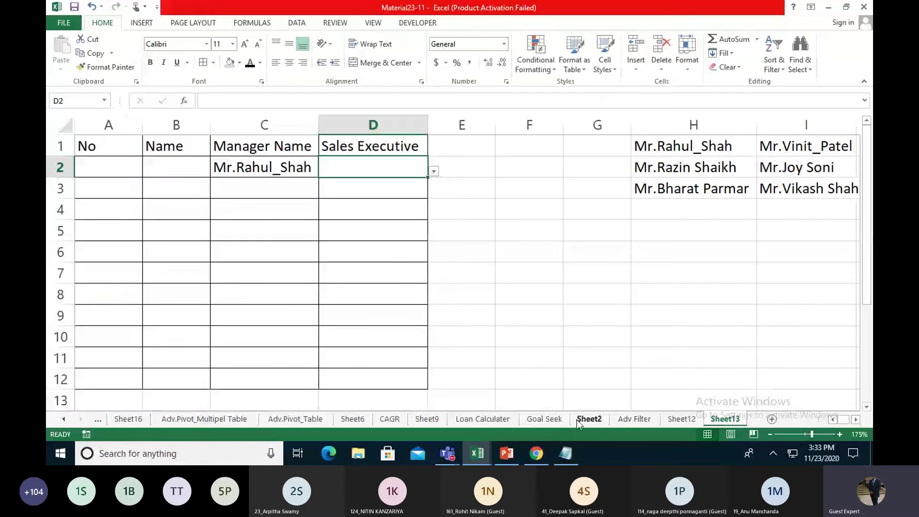
{"action": "left_click", "coordinate": [435, 420]}
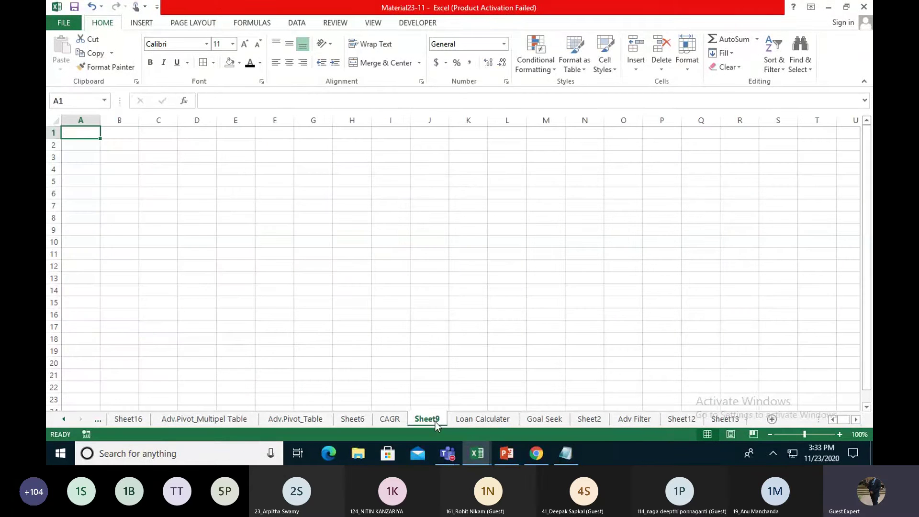
{"action": "left_click", "coordinate": [366, 420]}
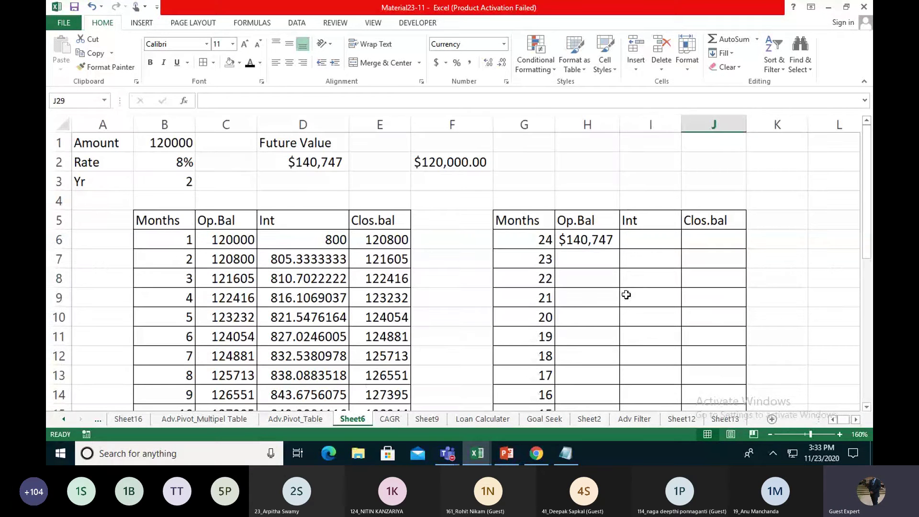
Step: Look over the two monthly balance schedules on Sheet6 and switch to the Teams meeting window
{"action": "left_click", "coordinate": [637, 282]}
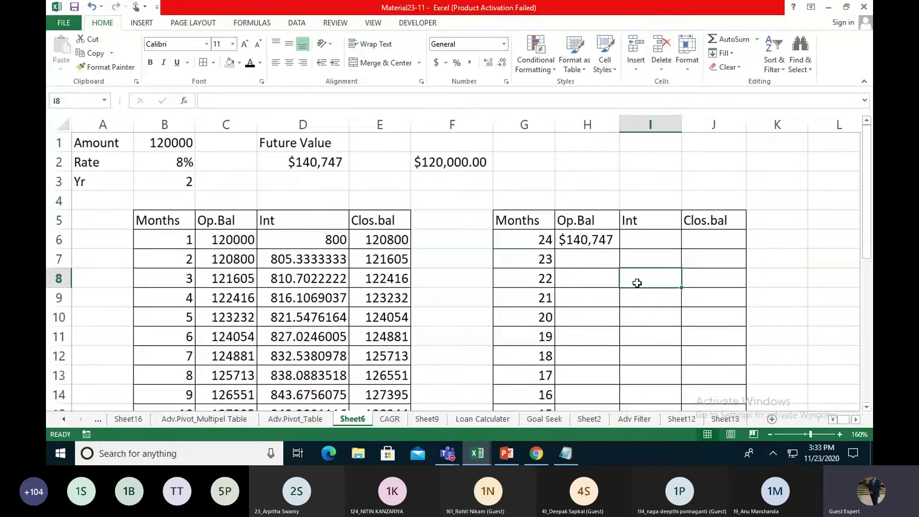
{"action": "scroll", "coordinate": [637, 283], "scroll_direction": "down", "scroll_amount": 7}
{"action": "scroll", "coordinate": [637, 283], "scroll_direction": "up", "scroll_amount": 4}
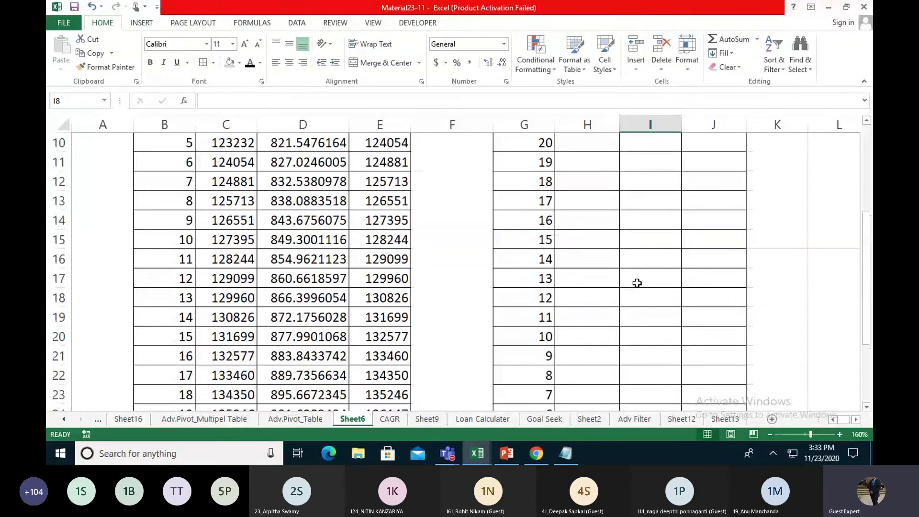
{"action": "scroll", "coordinate": [636, 283], "scroll_direction": "up", "scroll_amount": 2}
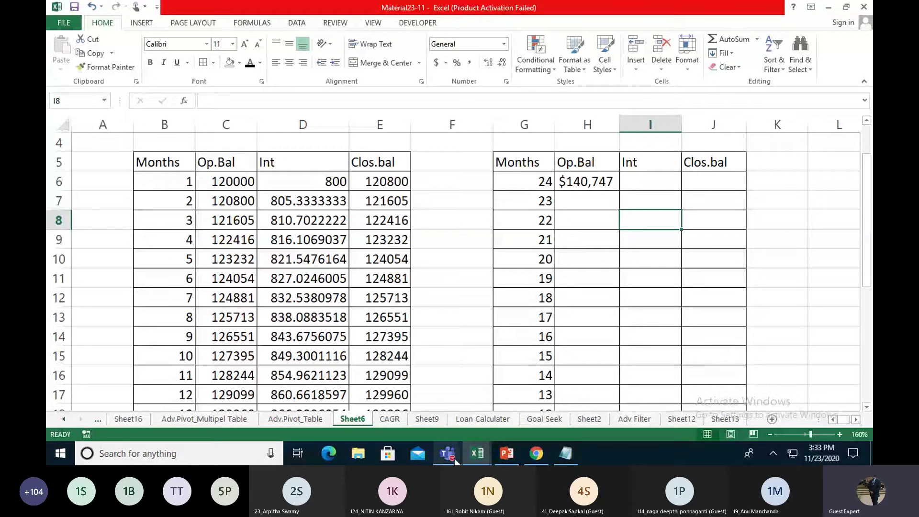
{"action": "left_click", "coordinate": [550, 383]}
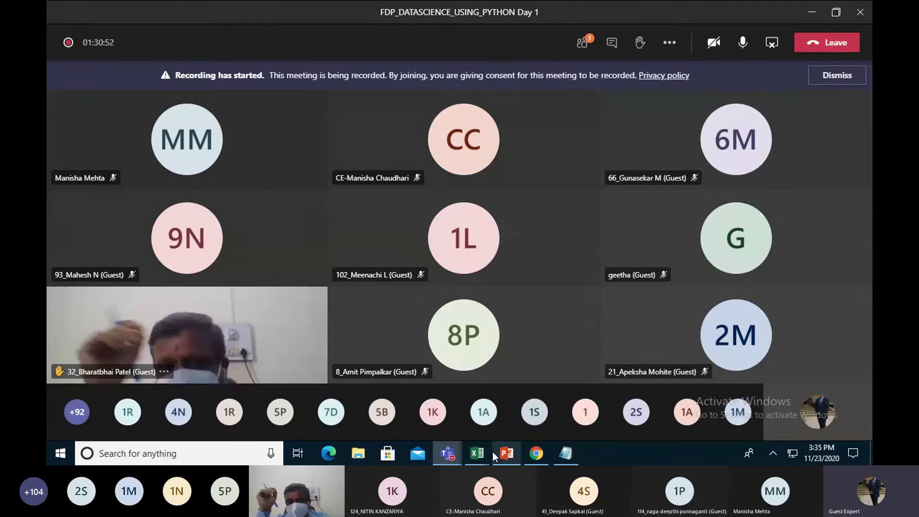
Step: Switch back to the Material23-11 workbook in Excel and review the EMP and Dep tables on the Adv.Pivot_Multipel Table sheet
{"action": "mouse_move", "coordinate": [482, 463]}
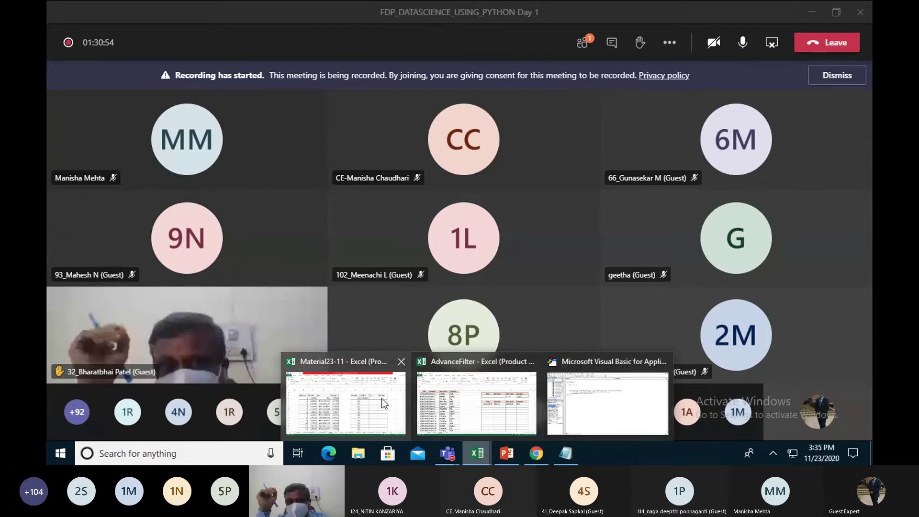
{"action": "mouse_move", "coordinate": [381, 398]}
{"action": "mouse_move", "coordinate": [472, 400]}
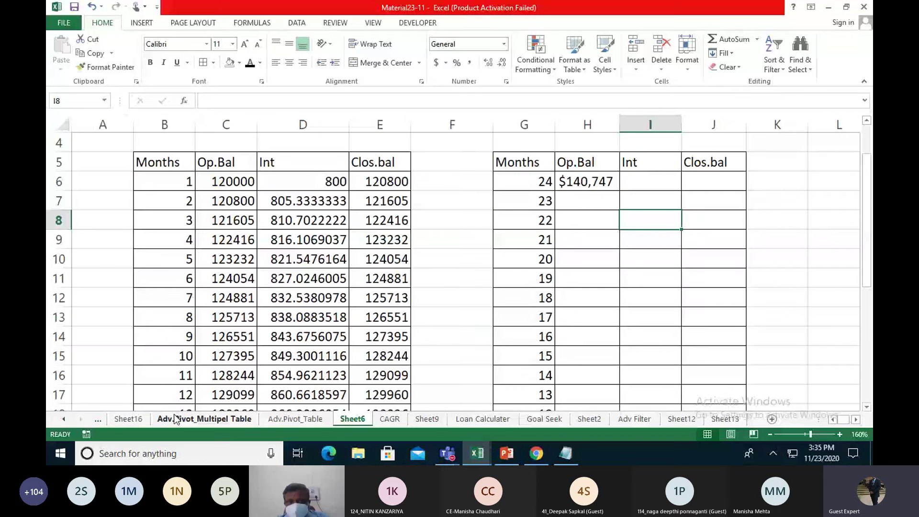
{"action": "left_click", "coordinate": [175, 419]}
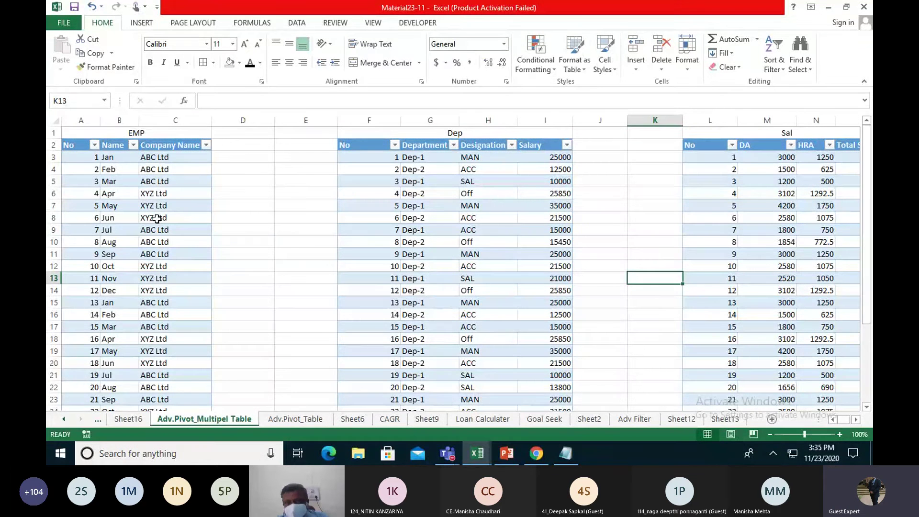
{"action": "left_click", "coordinate": [94, 145]}
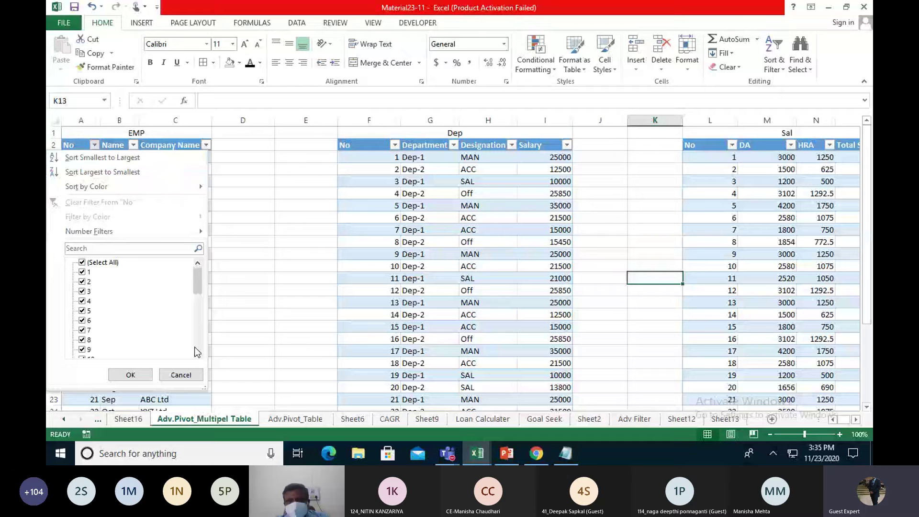
{"action": "left_click", "coordinate": [181, 374]}
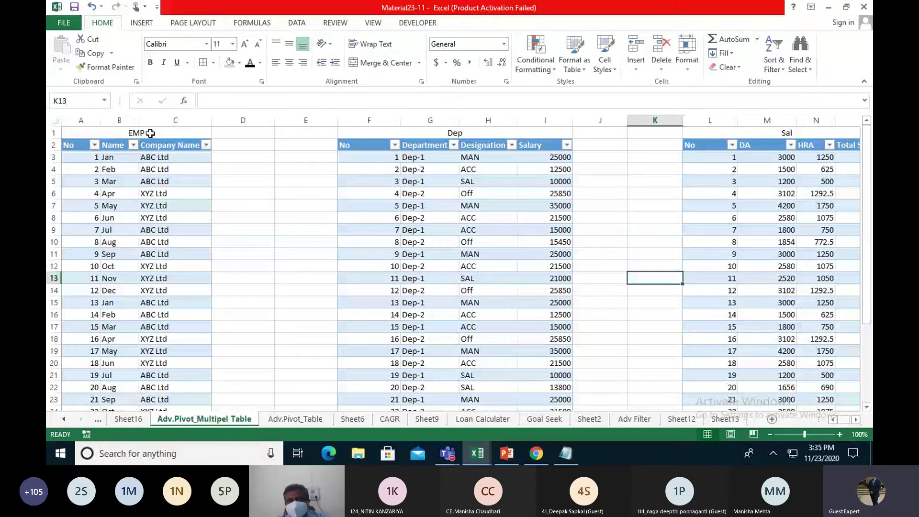
{"action": "left_click_drag", "start_coordinate": [84, 120], "coordinate": [167, 120]}
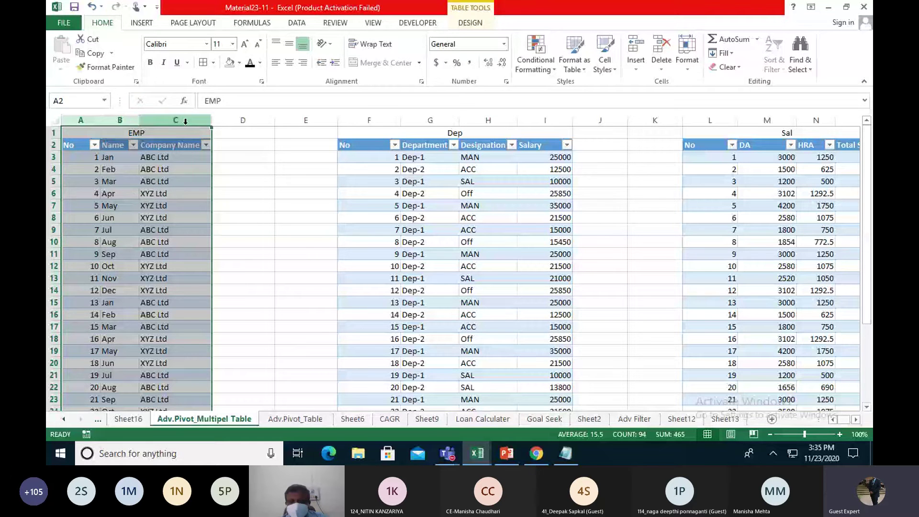
{"action": "left_click", "coordinate": [374, 117]}
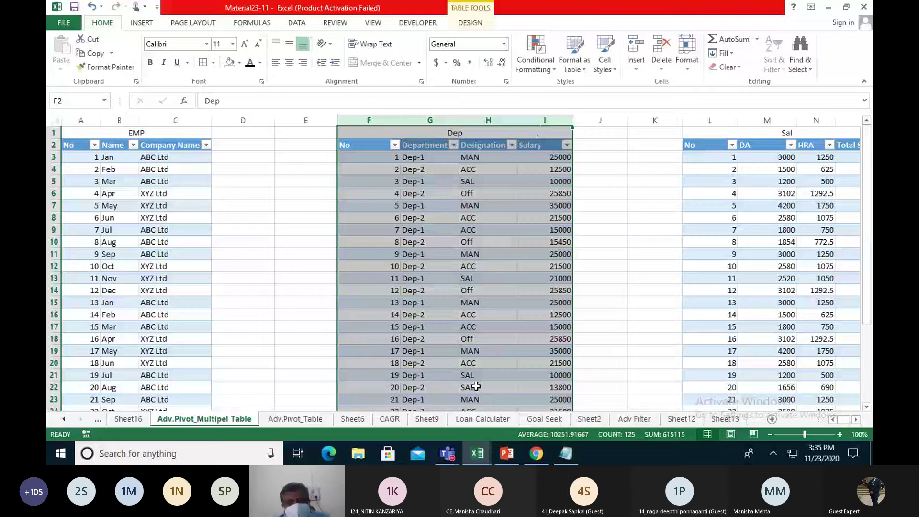
Step: Check the Teams meeting window and return to the Material23-11 workbook in Excel
{"action": "mouse_move", "coordinate": [448, 453]}
{"action": "left_click", "coordinate": [454, 409]}
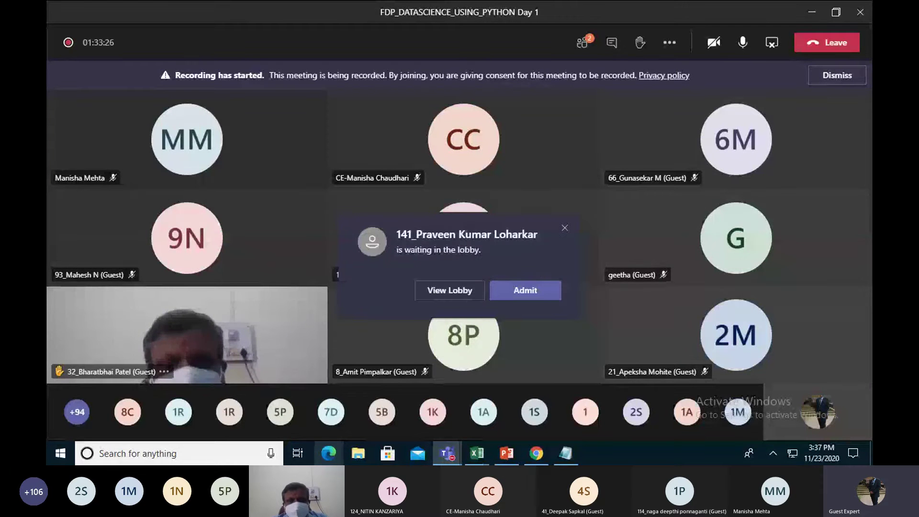
{"action": "mouse_move", "coordinate": [472, 454]}
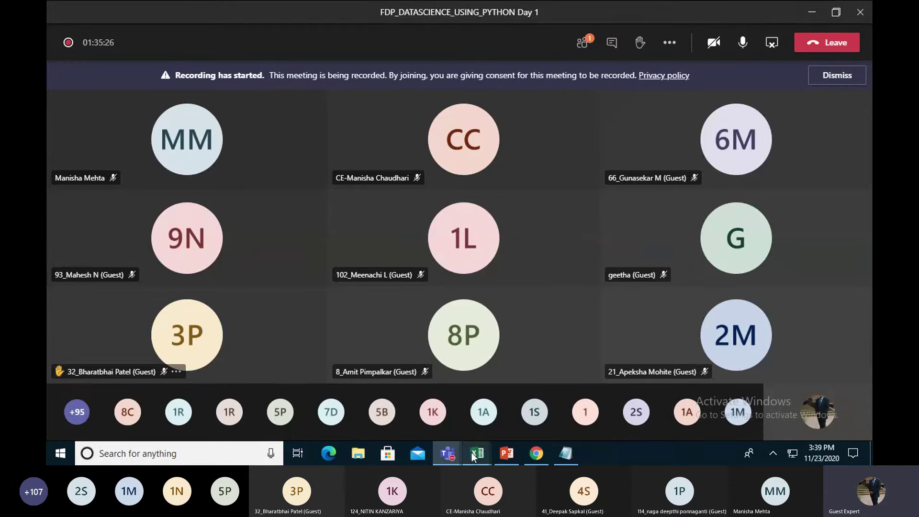
{"action": "mouse_move", "coordinate": [472, 453]}
{"action": "mouse_move", "coordinate": [484, 406]}
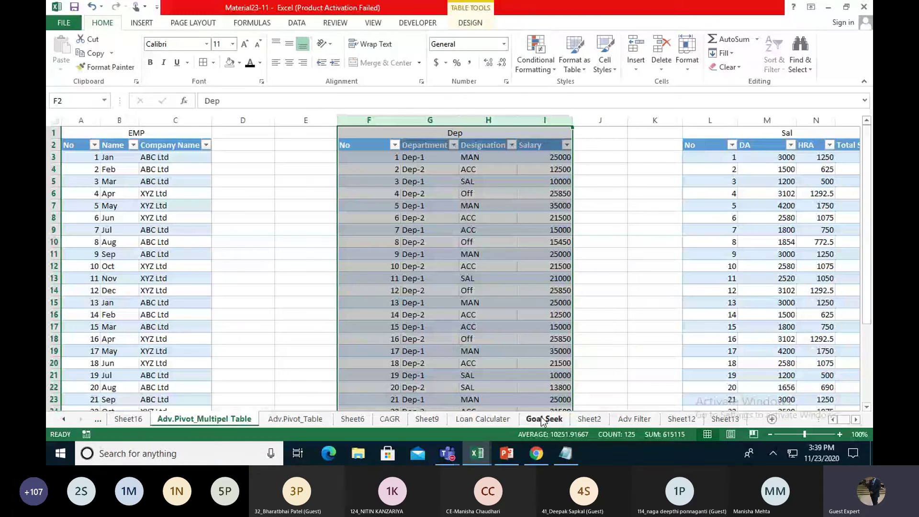
Step: Look through the Loan Calculater, CAGR and Sheet6 sheets down to the reverse schedule's final closing balance cell, and switch to the Teams meeting
{"action": "left_click", "coordinate": [497, 420]}
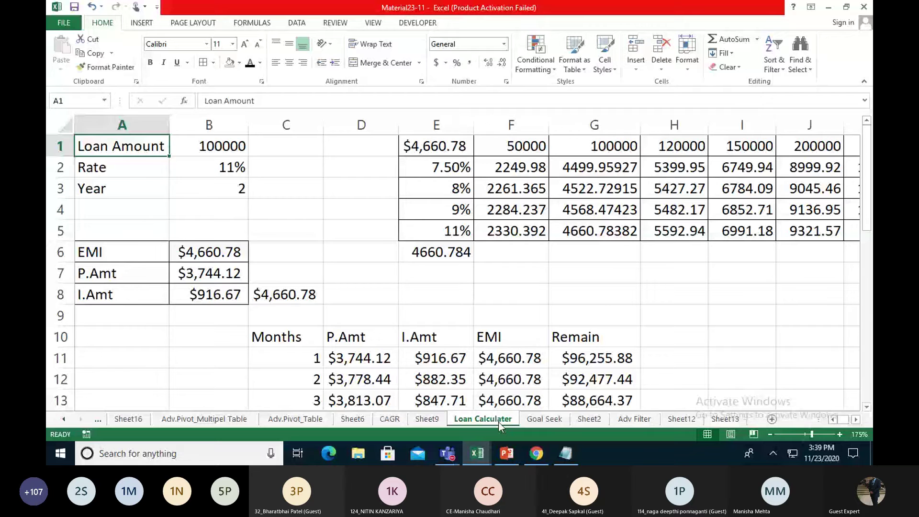
{"action": "left_click", "coordinate": [390, 419]}
{"action": "left_click", "coordinate": [348, 421]}
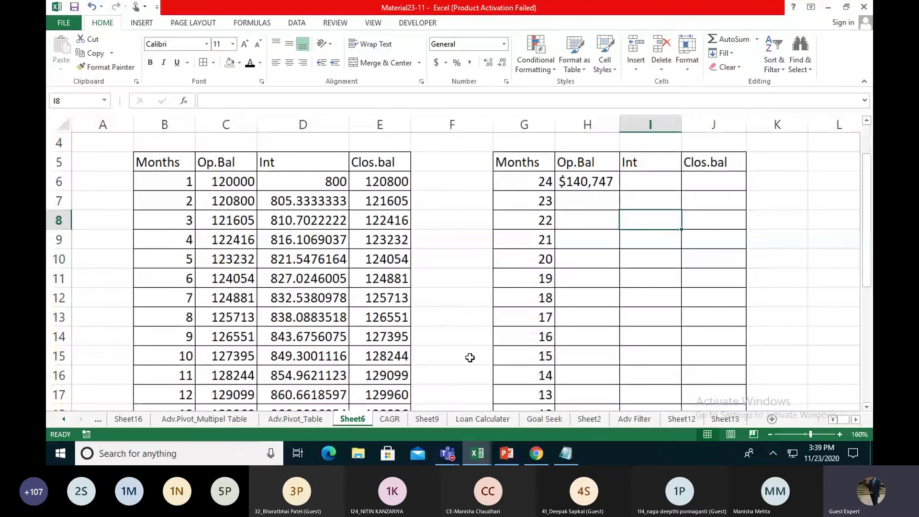
{"action": "scroll", "coordinate": [673, 241], "scroll_direction": "down", "scroll_amount": 8}
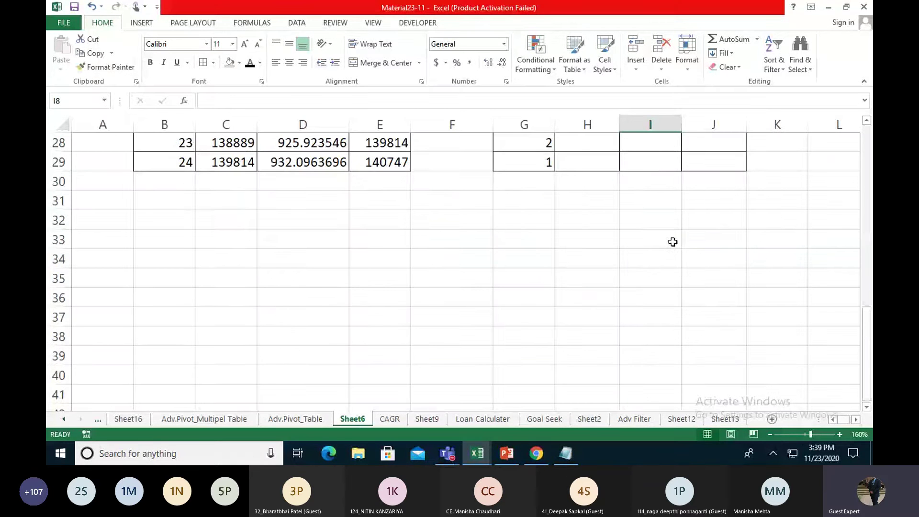
{"action": "scroll", "coordinate": [672, 242], "scroll_direction": "up", "scroll_amount": 2}
{"action": "left_click", "coordinate": [709, 279]}
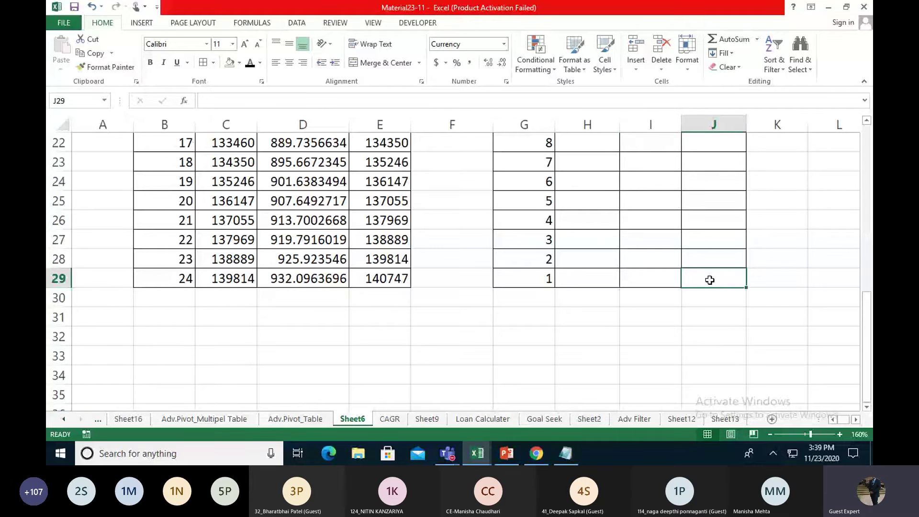
{"action": "scroll", "coordinate": [701, 293], "scroll_direction": "up", "scroll_amount": 7}
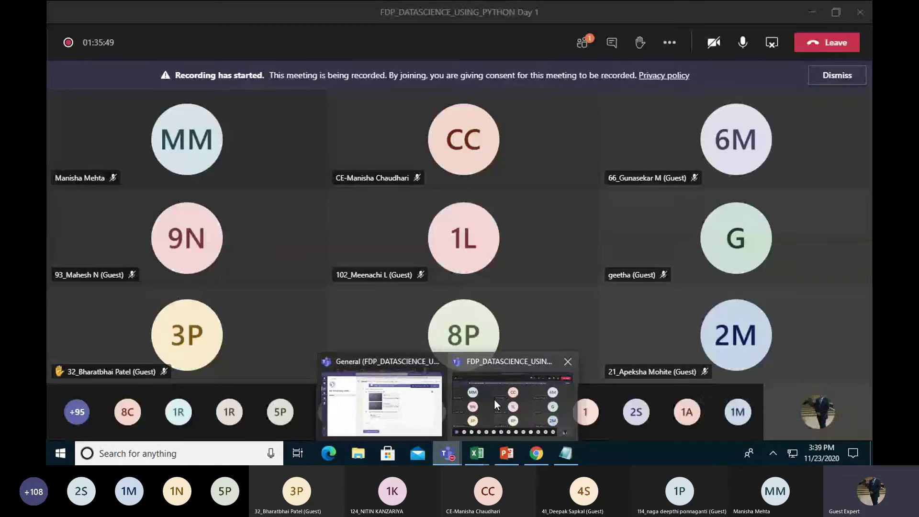
{"action": "left_click", "coordinate": [495, 400]}
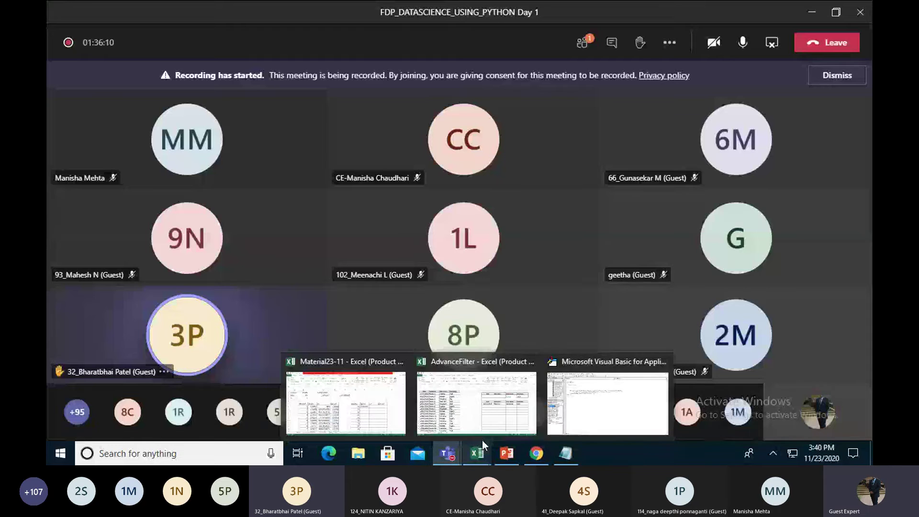
Step: Switch to the Material23-11 workbook in Excel and examine the amount, rate, year and future value formula on Sheet6
{"action": "mouse_move", "coordinate": [489, 419]}
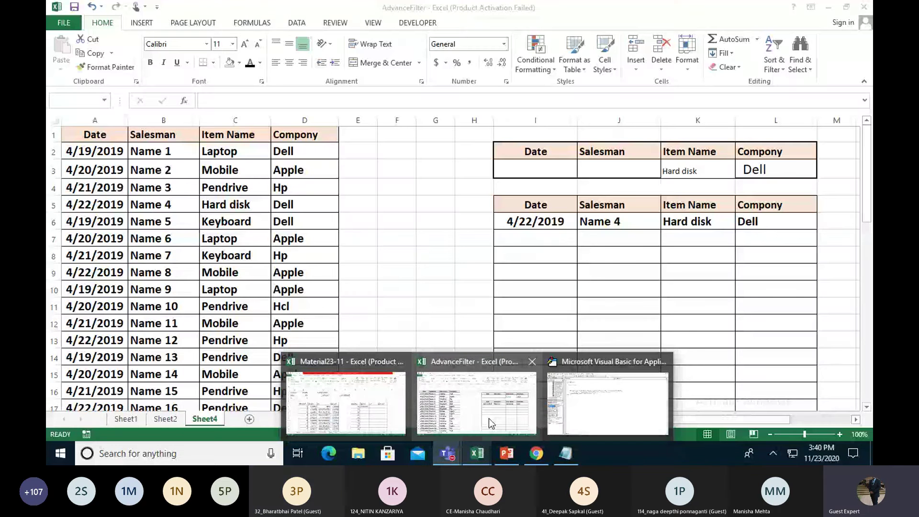
{"action": "left_click", "coordinate": [345, 402]}
{"action": "left_click", "coordinate": [155, 141]}
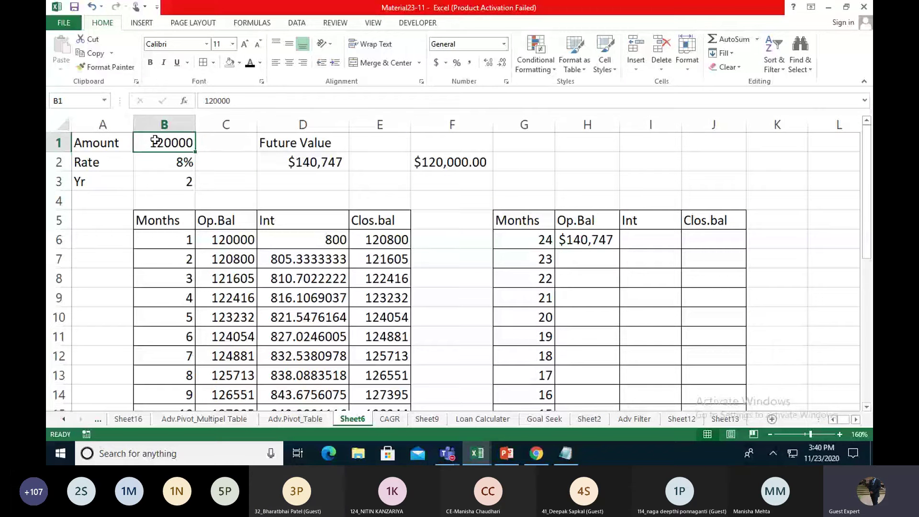
{"action": "left_click", "coordinate": [162, 163]}
{"action": "left_click", "coordinate": [168, 186]}
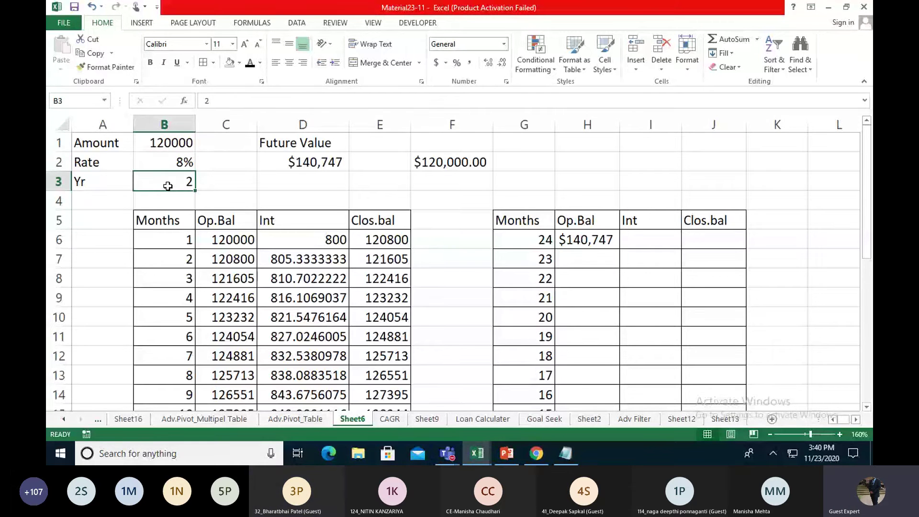
{"action": "left_click", "coordinate": [291, 163]}
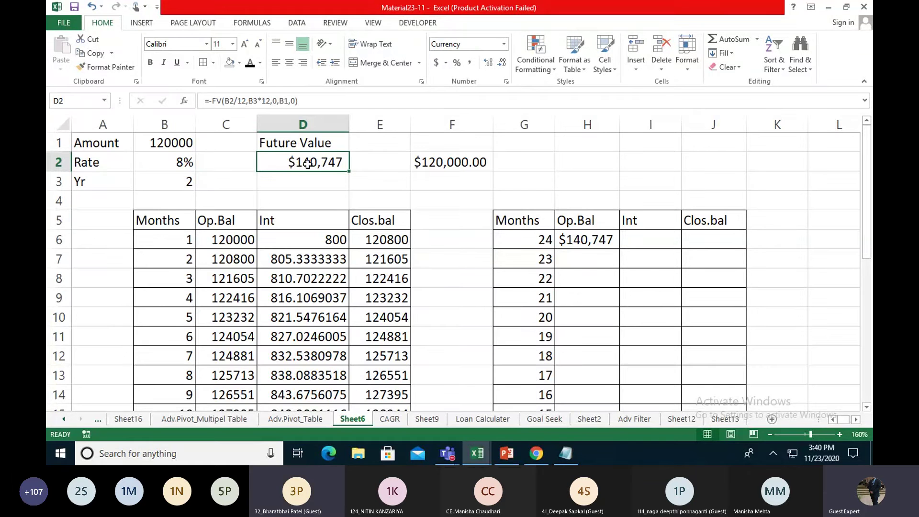
Step: Compare the future value in D2 with the month 24 closing balance in E29 of the first schedule
{"action": "scroll", "coordinate": [281, 240], "scroll_direction": "down", "scroll_amount": 7}
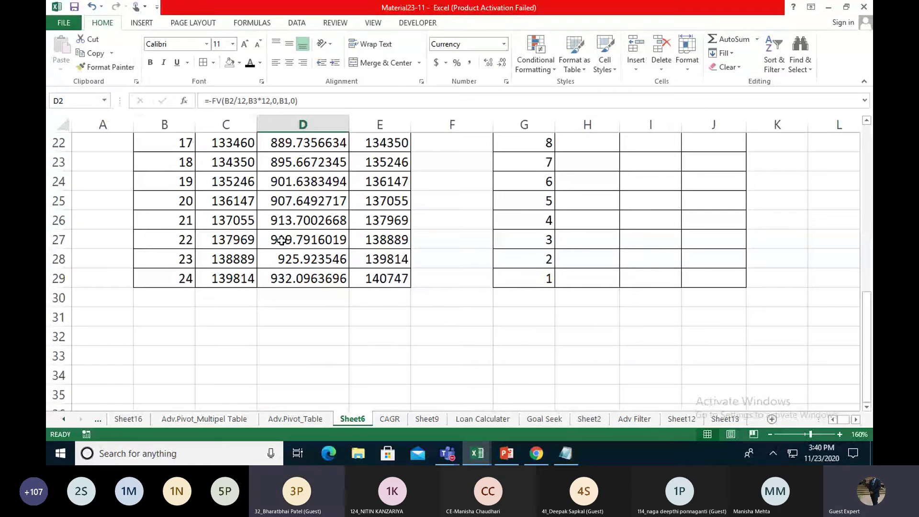
{"action": "scroll", "coordinate": [281, 240], "scroll_direction": "up", "scroll_amount": 7}
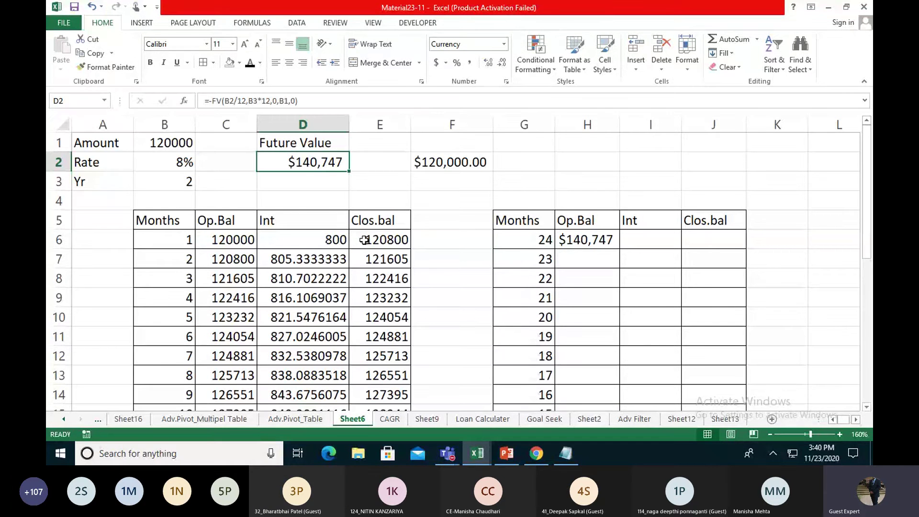
{"action": "scroll", "coordinate": [364, 240], "scroll_direction": "down", "scroll_amount": 7}
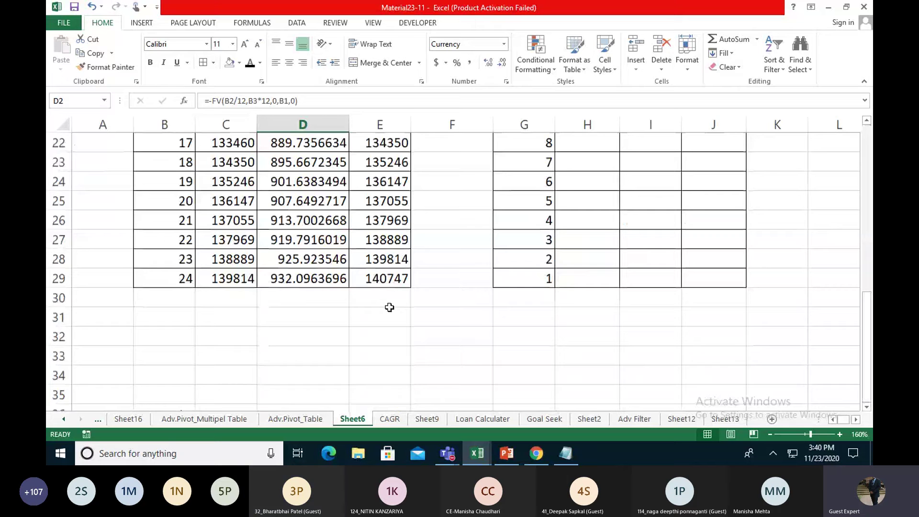
{"action": "left_click", "coordinate": [387, 279]}
{"action": "scroll", "coordinate": [436, 354], "scroll_direction": "down", "scroll_amount": 1}
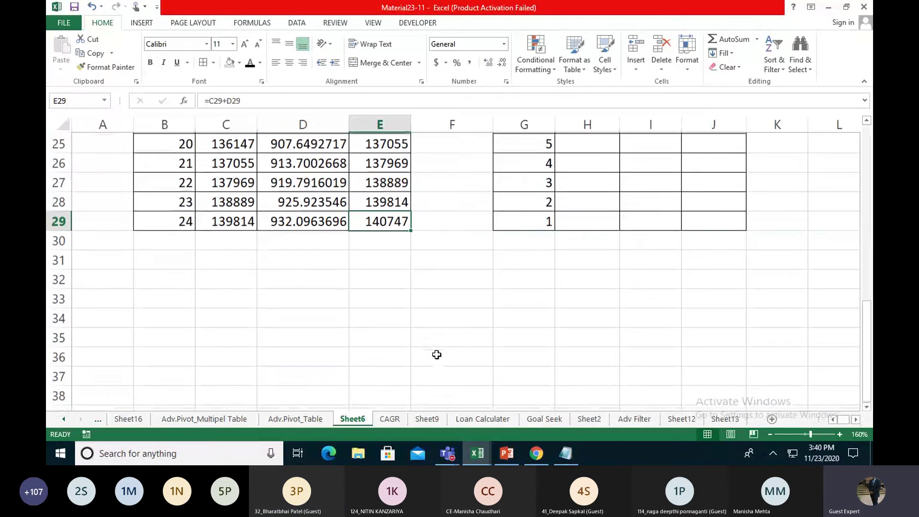
{"action": "scroll", "coordinate": [436, 354], "scroll_direction": "up", "scroll_amount": 8}
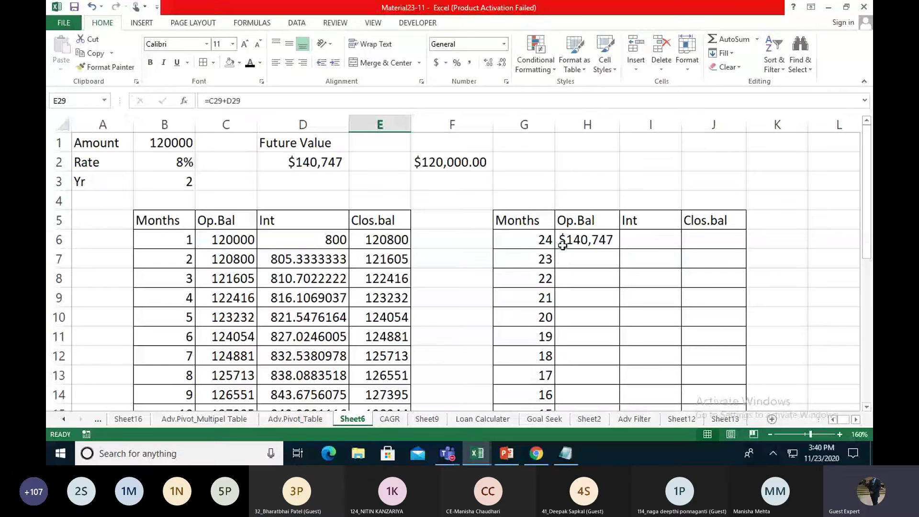
Step: Inspect the opening balance in H6 and the month 1 closing balance cell J29 of the reverse schedule
{"action": "left_click", "coordinate": [588, 240]}
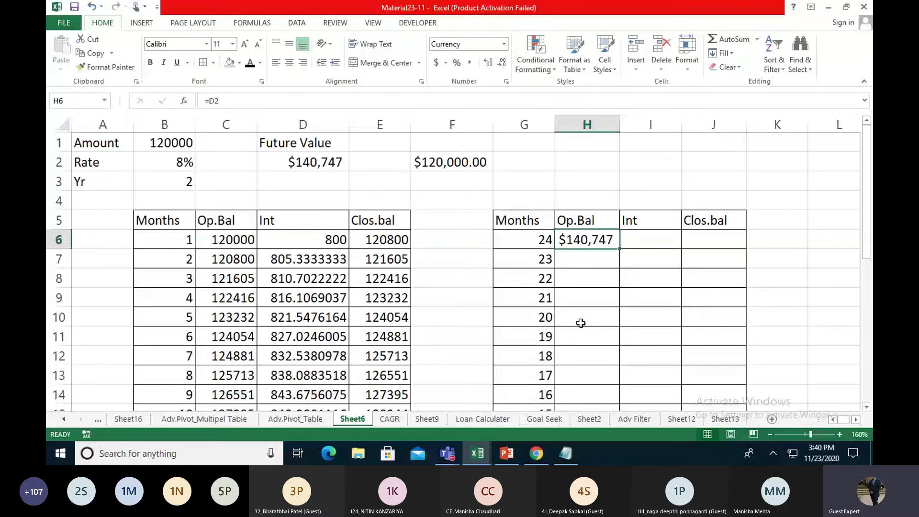
{"action": "scroll", "coordinate": [580, 323], "scroll_direction": "down", "scroll_amount": 6}
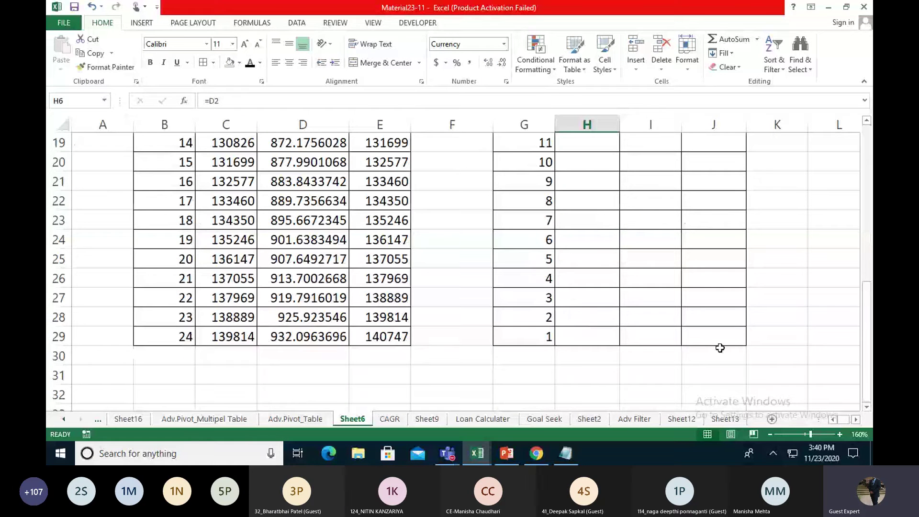
{"action": "left_click", "coordinate": [707, 337]}
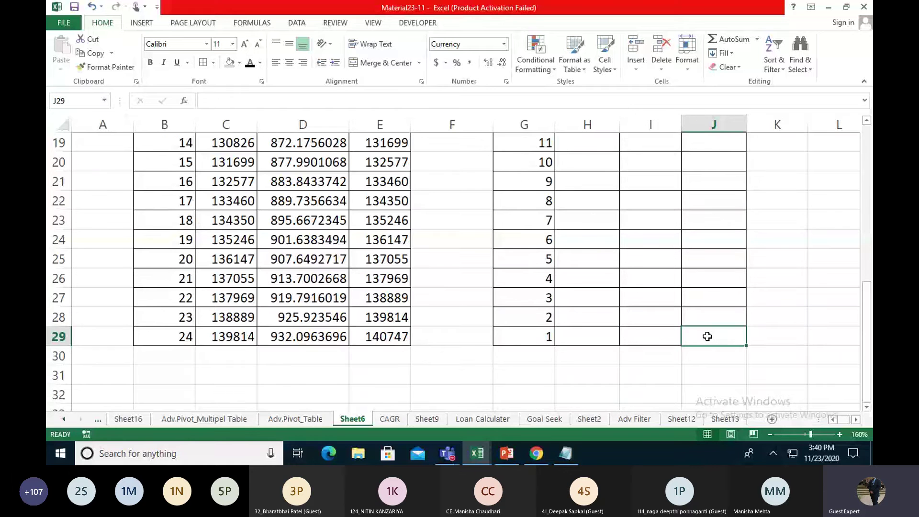
{"action": "scroll", "coordinate": [707, 337], "scroll_direction": "up", "scroll_amount": 6}
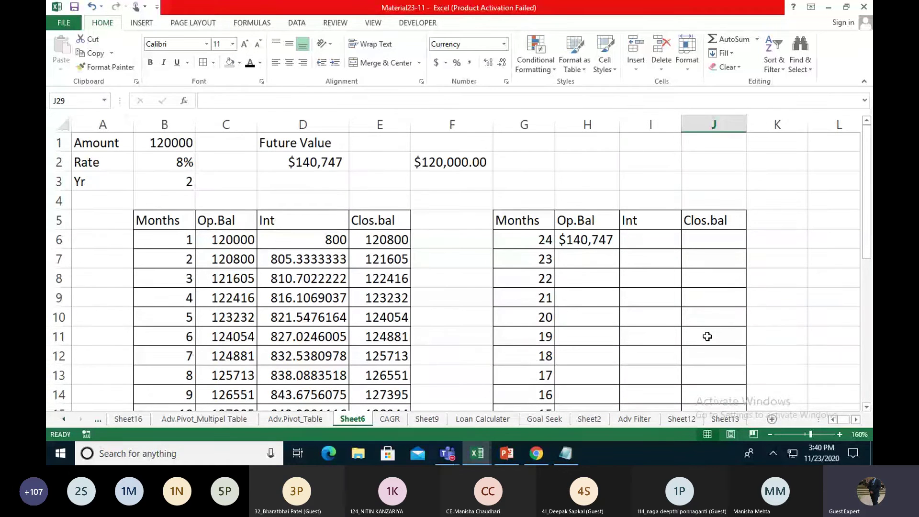
Step: Calculate the month 24 interest of the reverse schedule in I6 with the formula =H6*($B$2/12)
{"action": "left_click", "coordinate": [635, 233]}
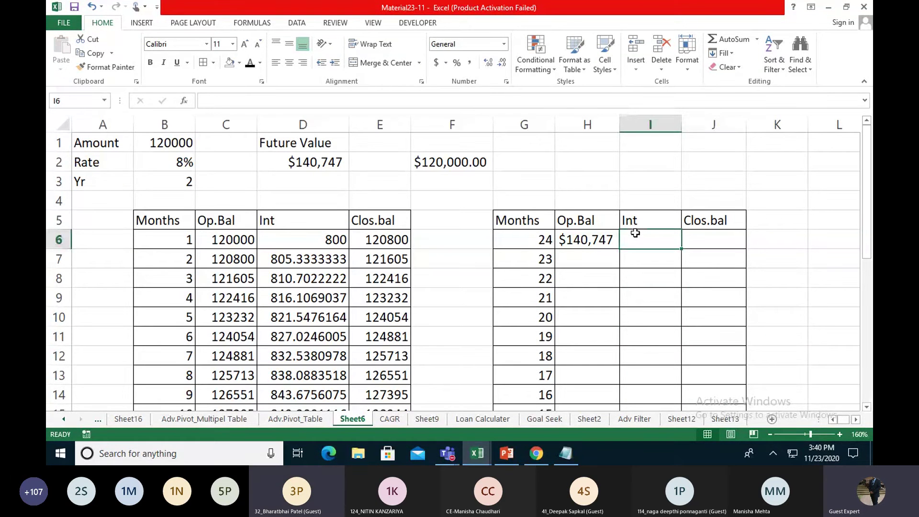
{"action": "type", "text": "="}
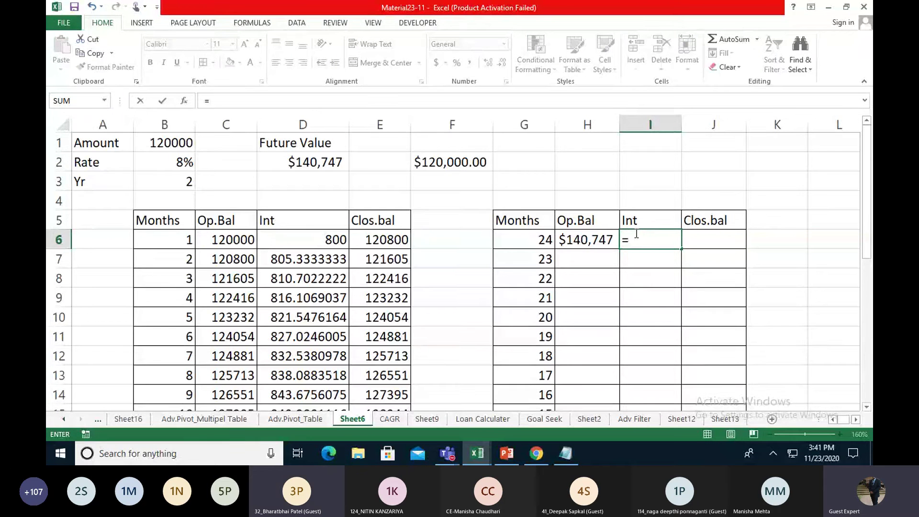
{"action": "key", "text": "Left"}
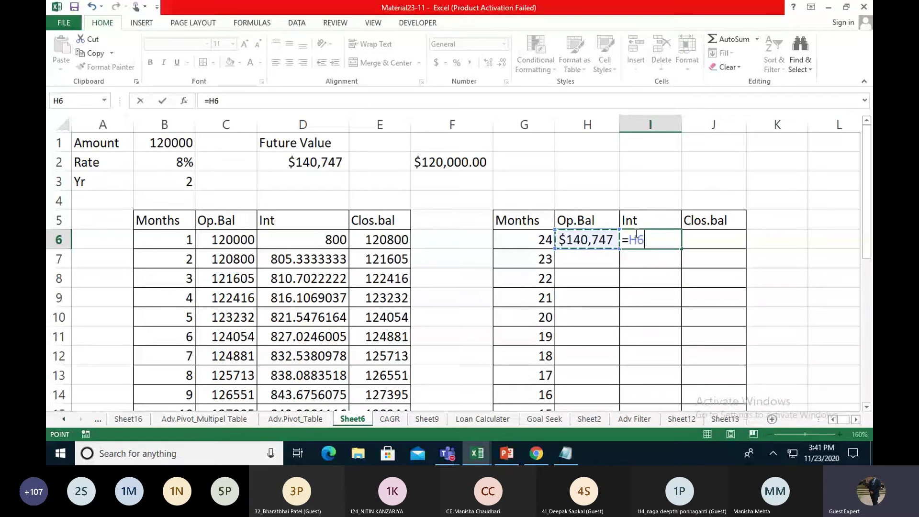
{"action": "type", "text": "*("}
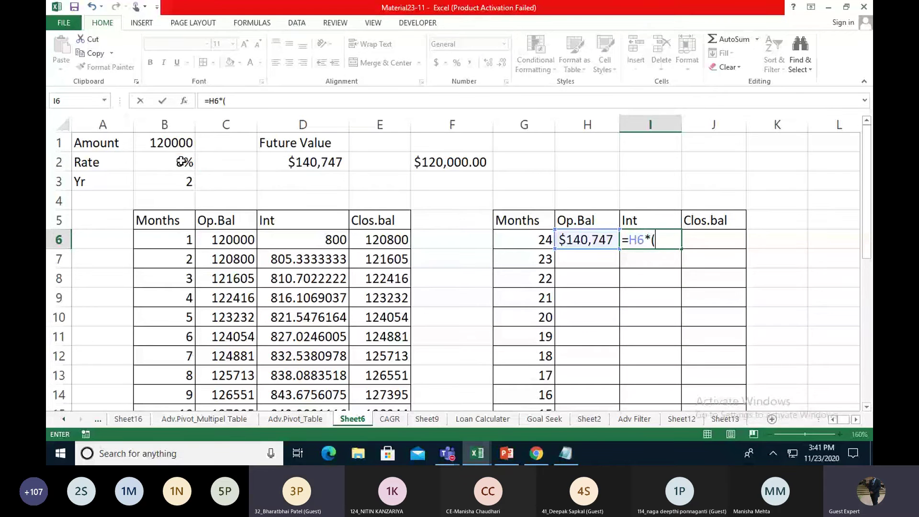
{"action": "left_click", "coordinate": [181, 162]}
{"action": "key", "text": "F4"}
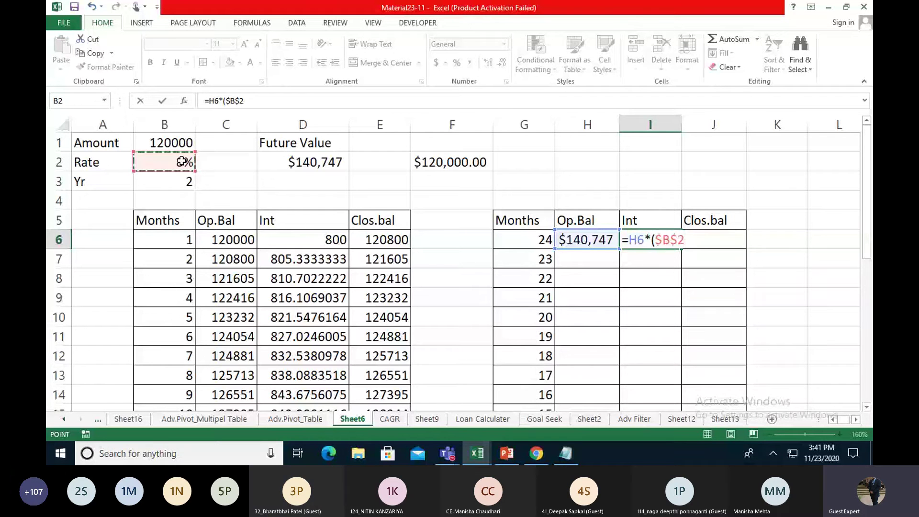
{"action": "type", "text": "/12)"}
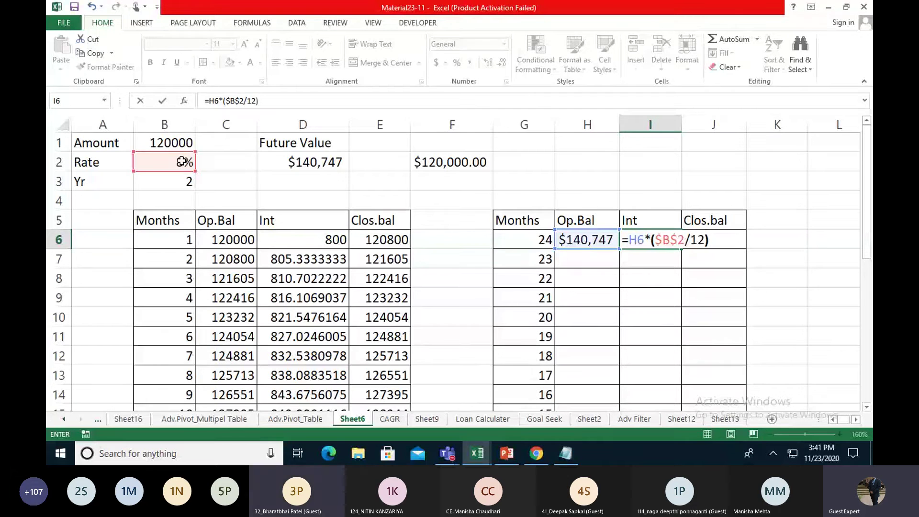
{"action": "key", "text": "Return"}
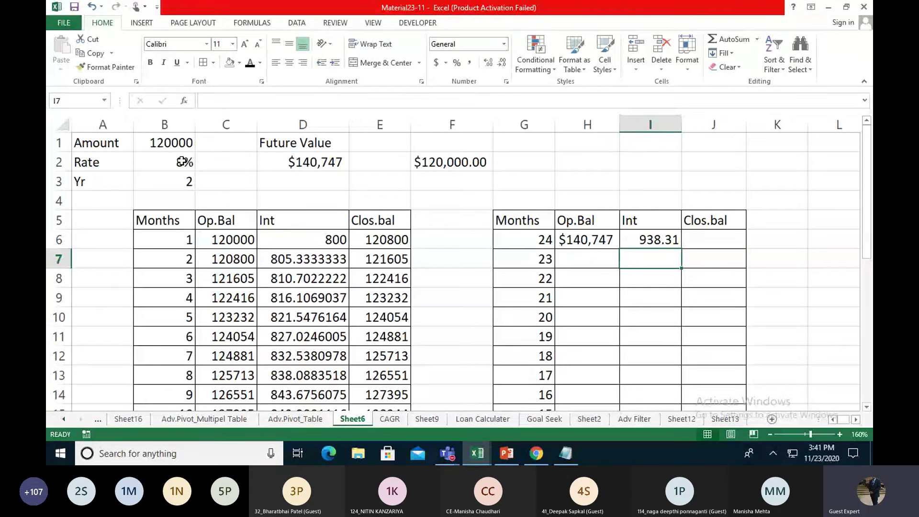
Step: Compare the reverse schedule's interest in I6 with the month 24 interest in D29 of the first schedule
{"action": "scroll", "coordinate": [328, 368], "scroll_direction": "down", "scroll_amount": 7}
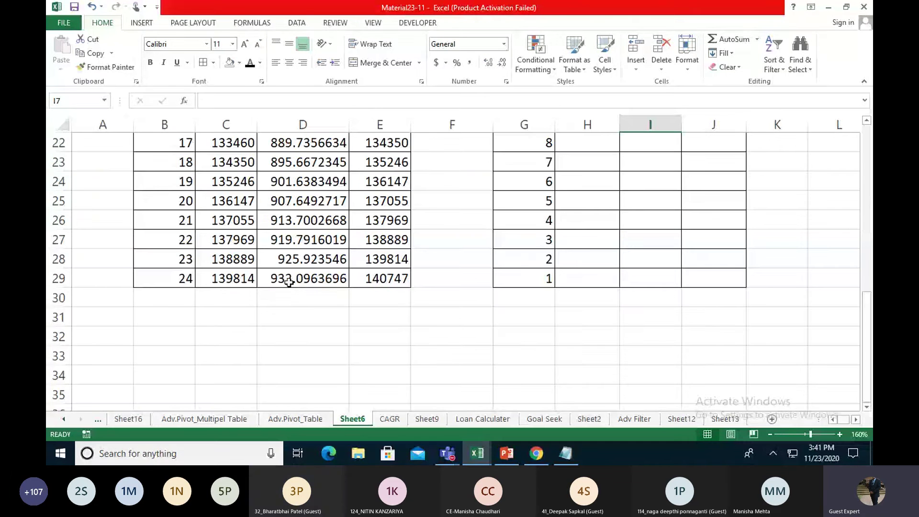
{"action": "scroll", "coordinate": [543, 354], "scroll_direction": "up", "scroll_amount": 7}
{"action": "key", "text": "Up"}
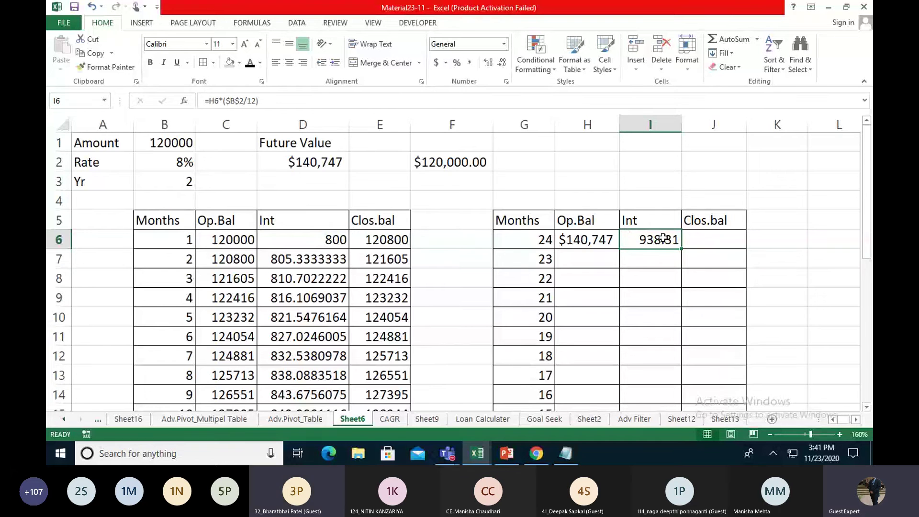
{"action": "scroll", "coordinate": [663, 238], "scroll_direction": "down", "scroll_amount": 7}
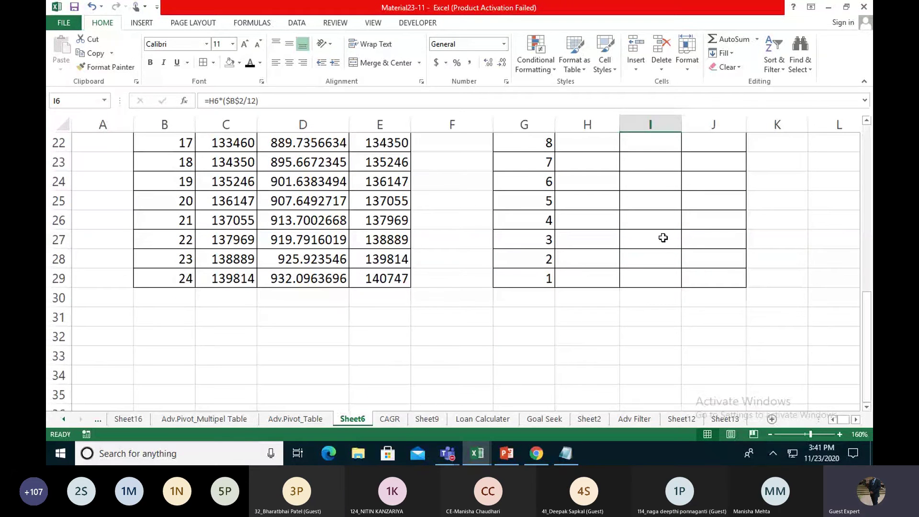
{"action": "scroll", "coordinate": [663, 238], "scroll_direction": "up", "scroll_amount": 6}
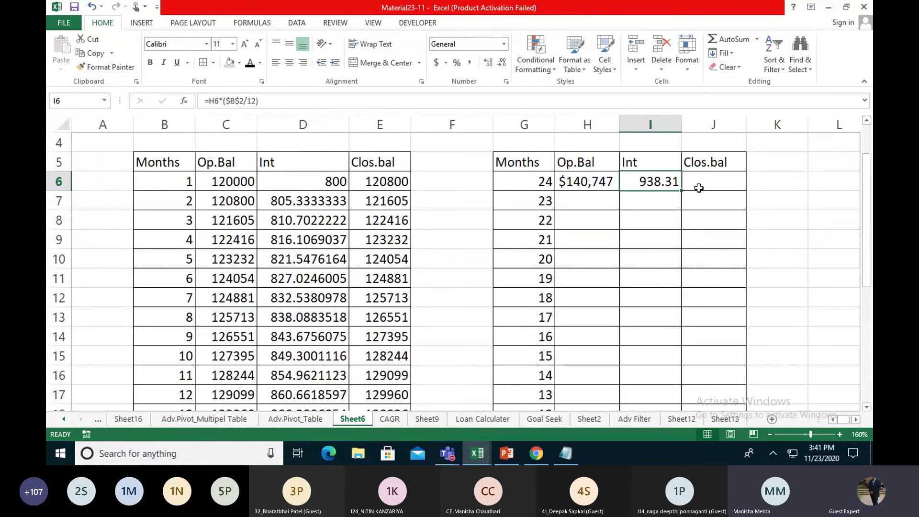
Step: Calculate the month 24 closing balance of the reverse schedule in J6 with the formula =H6-I6
{"action": "left_click", "coordinate": [698, 186]}
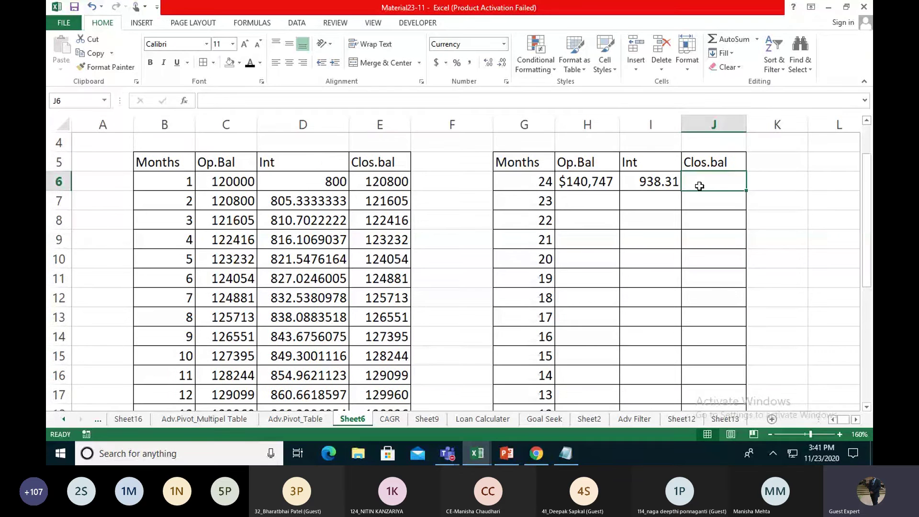
{"action": "type", "text": "="}
{"action": "left_click", "coordinate": [598, 187]}
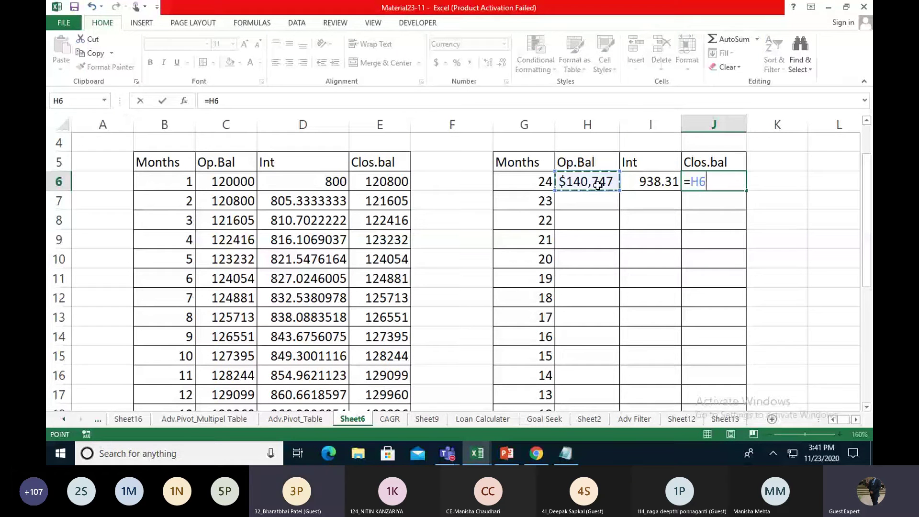
{"action": "type", "text": "-"}
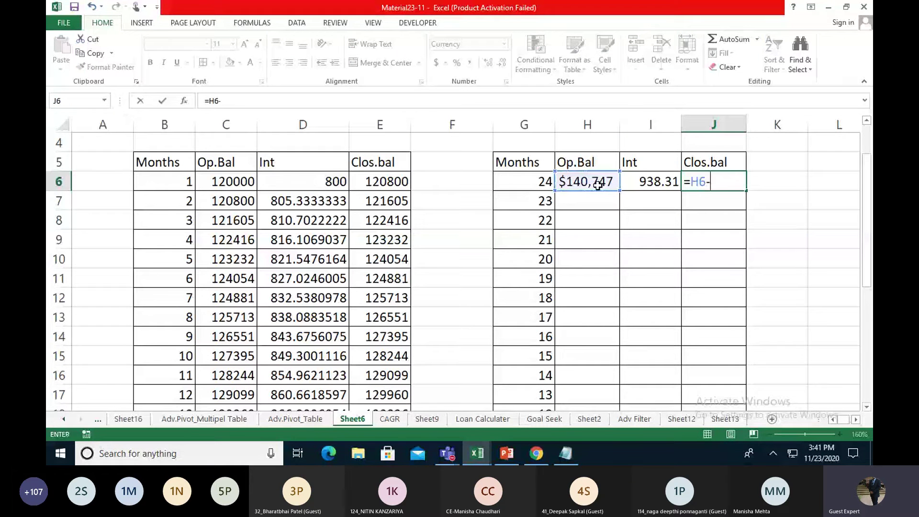
{"action": "left_click", "coordinate": [641, 181]}
{"action": "key", "text": "Return"}
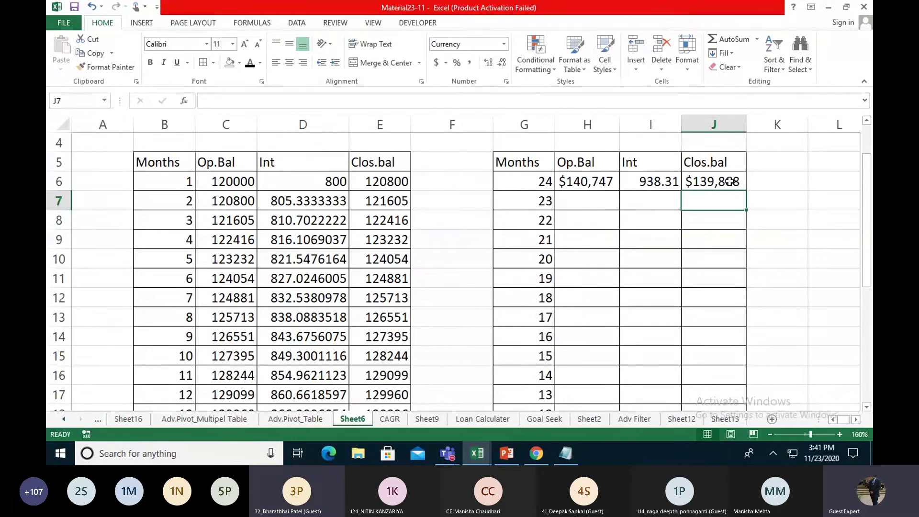
Step: Link the month 23 opening balance in H7 to J6 and copy the interest formula from I6 to I7
{"action": "left_click", "coordinate": [607, 202]}
{"action": "type", "text": "="}
{"action": "left_click", "coordinate": [710, 180]}
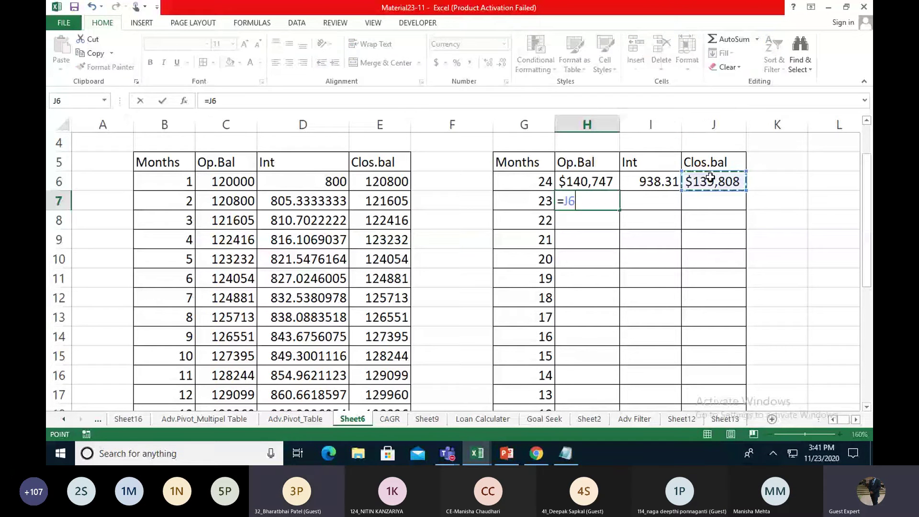
{"action": "key", "text": "Return"}
{"action": "left_click", "coordinate": [656, 186]}
{"action": "key", "text": "ctrl+c"}
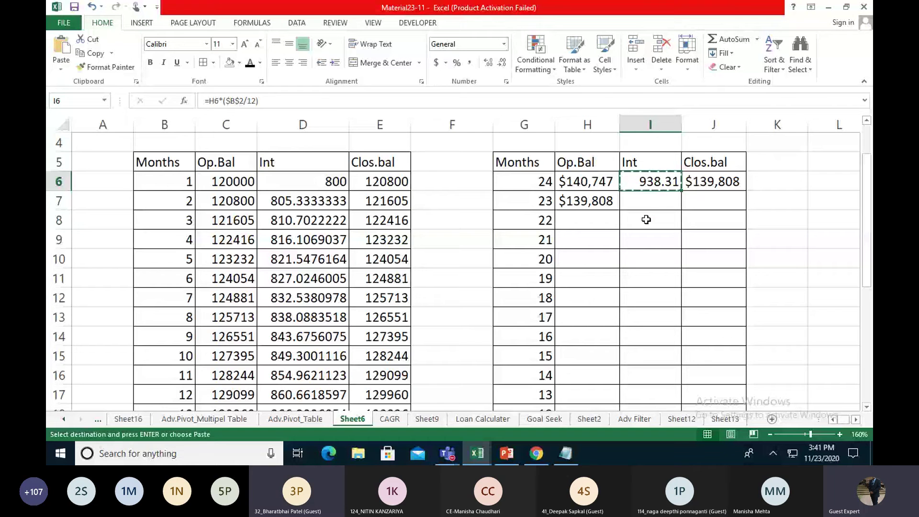
{"action": "left_click", "coordinate": [647, 199]}
{"action": "key", "text": "ctrl+v"}
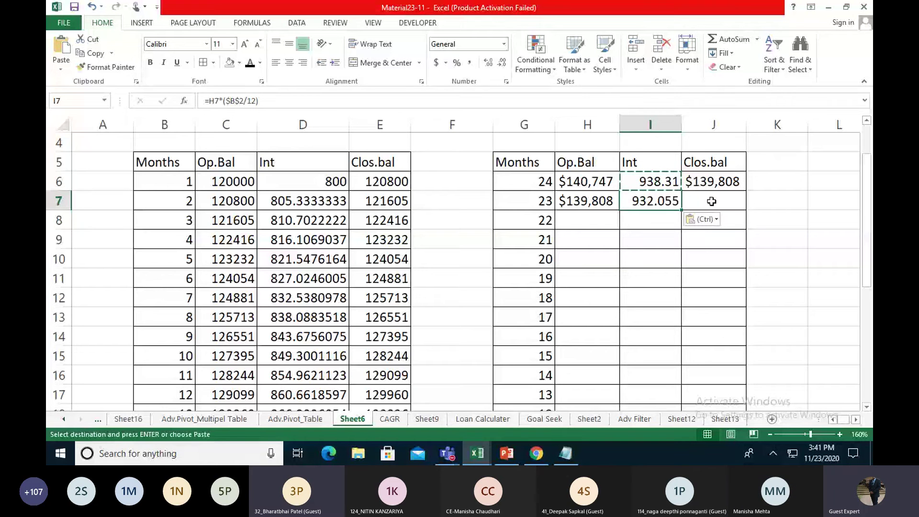
{"action": "key", "text": "Escape"}
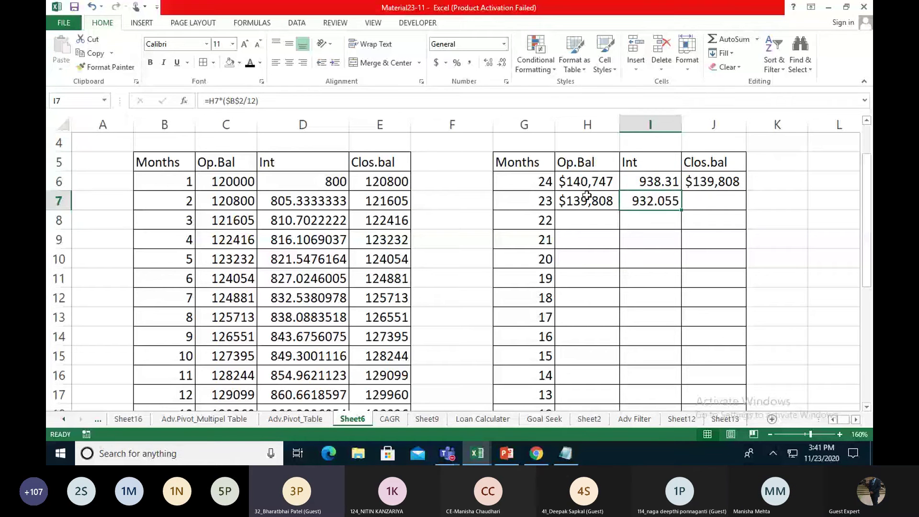
Step: Clear the trial entries in H7:I7, J6 and I6 of the reverse schedule
{"action": "left_click_drag", "start_coordinate": [587, 195], "coordinate": [650, 201]}
{"action": "key", "text": "Delete"}
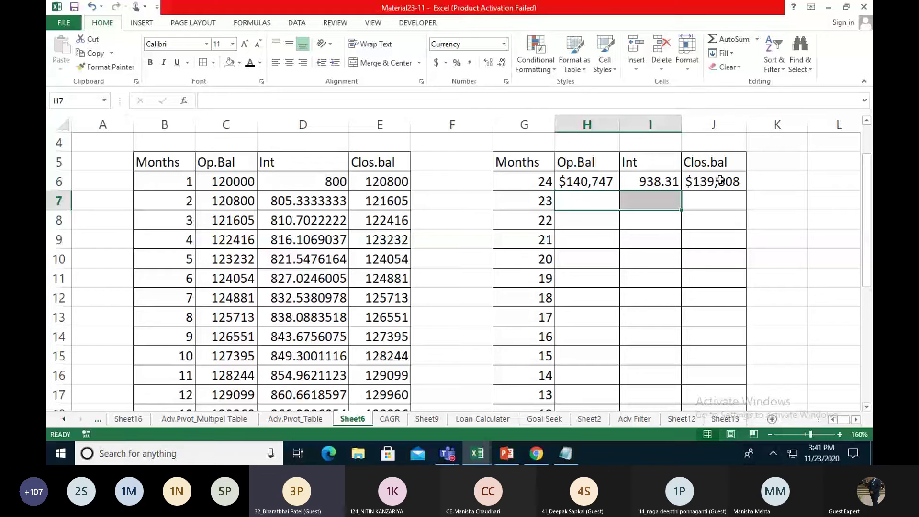
{"action": "left_click", "coordinate": [720, 180]}
{"action": "key", "text": "Delete"}
{"action": "left_click", "coordinate": [650, 180]}
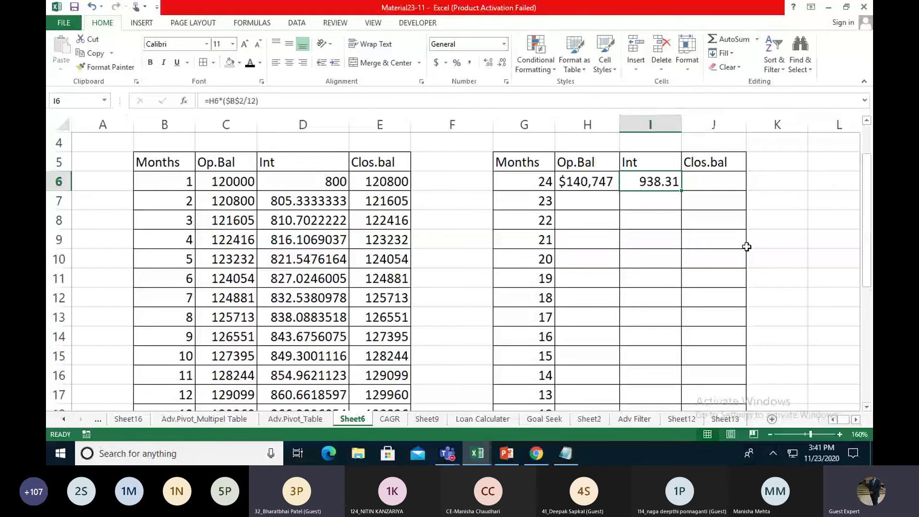
{"action": "key", "text": "Delete"}
Step: Review the rate in B2, and paste the month 24 interest from D29 into D33 as a value only
{"action": "scroll", "coordinate": [623, 275], "scroll_direction": "down", "scroll_amount": 8}
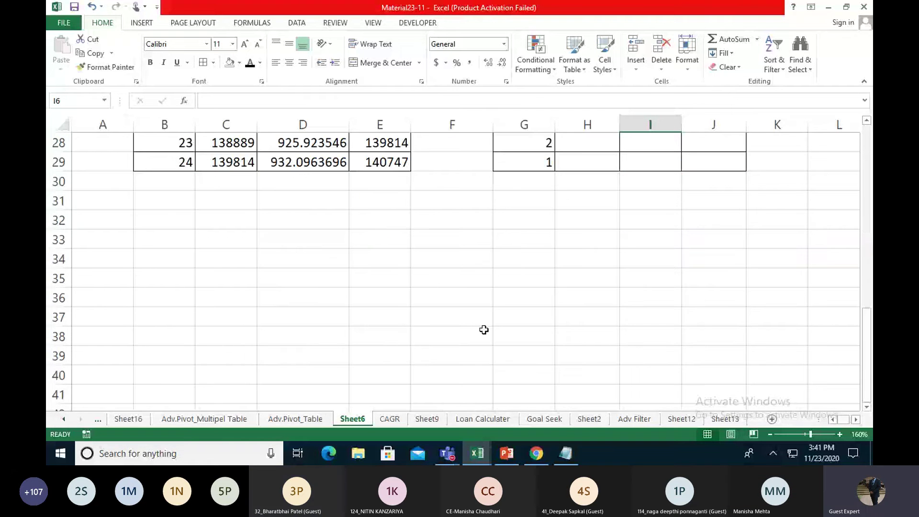
{"action": "scroll", "coordinate": [362, 272], "scroll_direction": "up", "scroll_amount": 9}
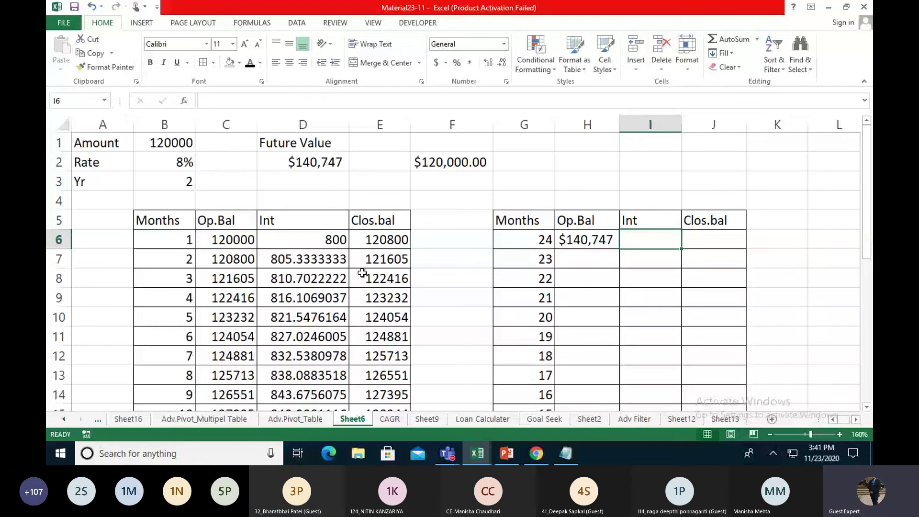
{"action": "left_click", "coordinate": [168, 162]}
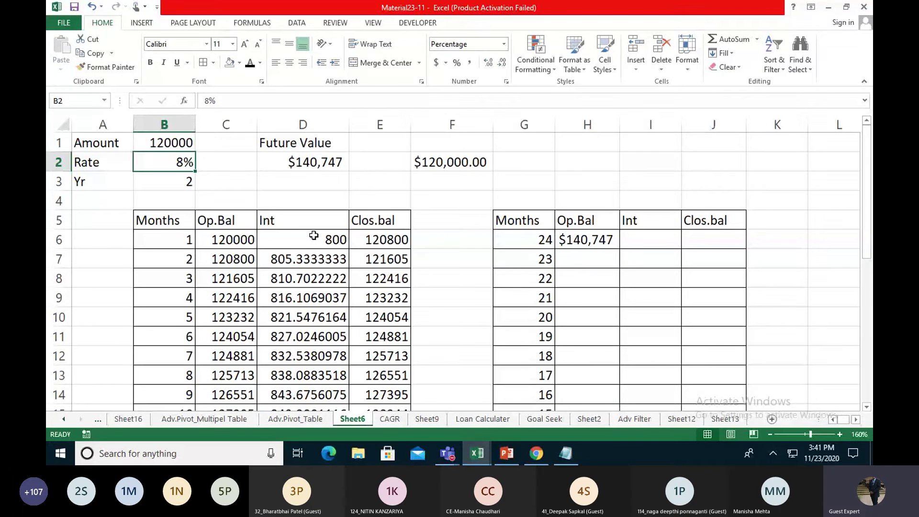
{"action": "scroll", "coordinate": [313, 236], "scroll_direction": "down", "scroll_amount": 8}
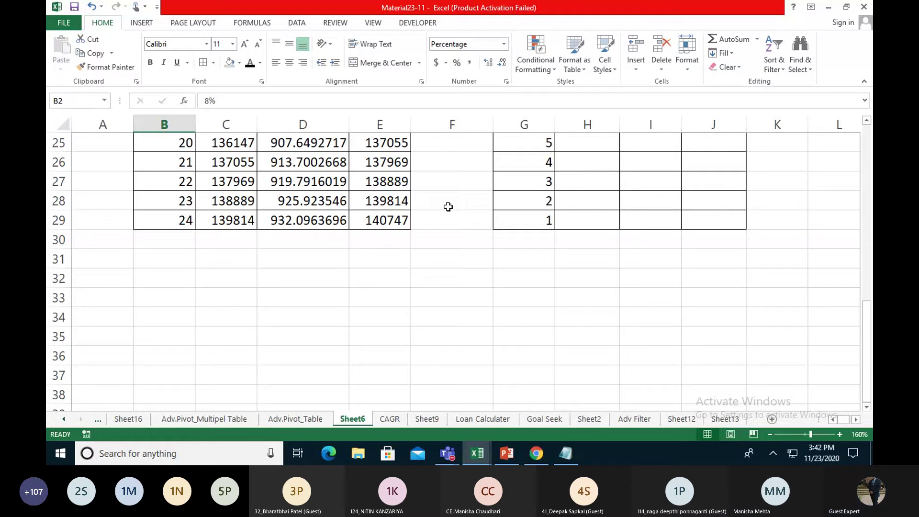
{"action": "left_click", "coordinate": [290, 221]}
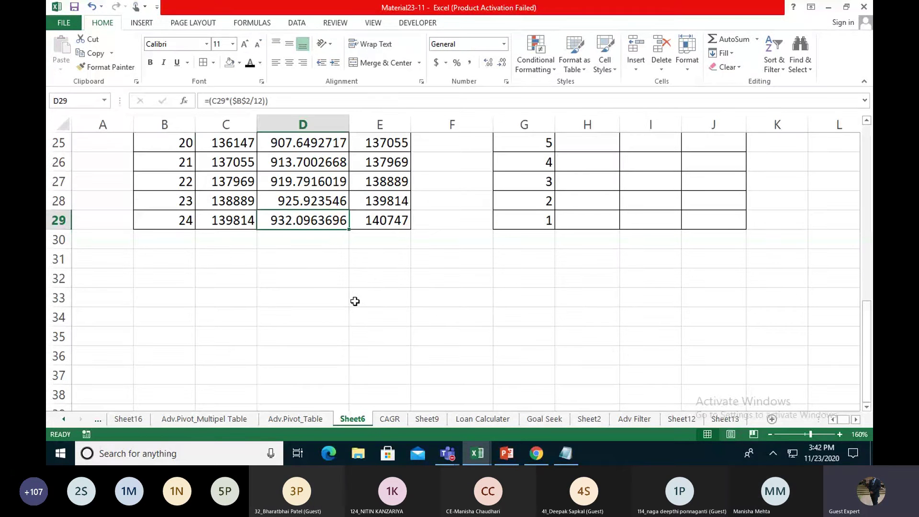
{"action": "key", "text": "ctrl+c"}
{"action": "left_click", "coordinate": [306, 298]}
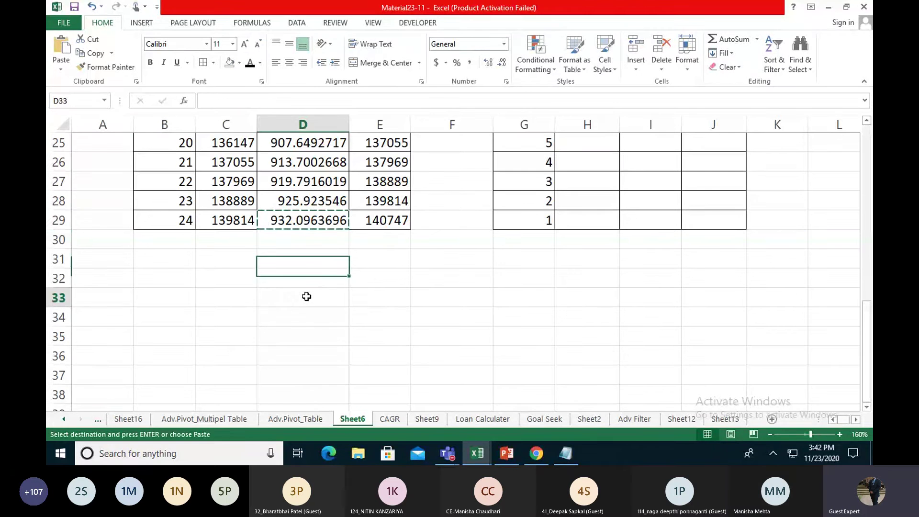
{"action": "right_click", "coordinate": [306, 297]}
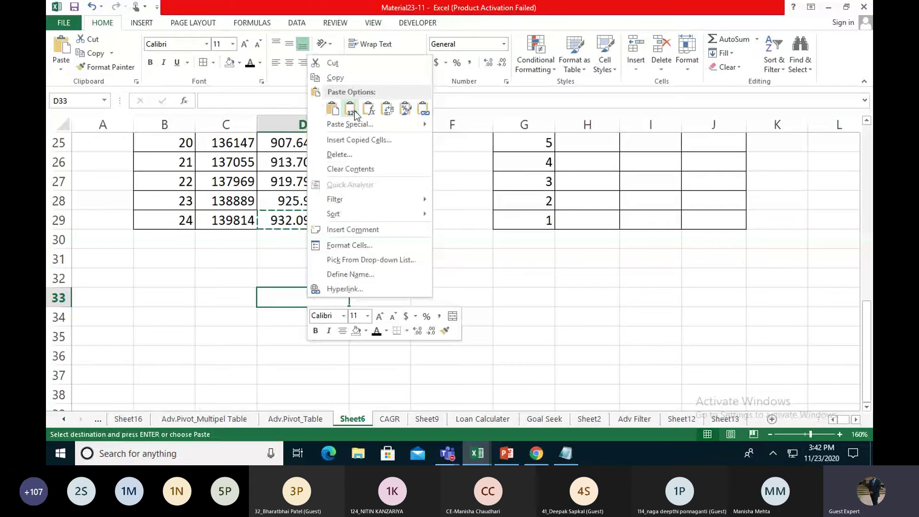
{"action": "left_click", "coordinate": [351, 109]}
Step: Enter 8% in F28 and calculate one month's interest on the final closing balance in F29 with =E29*(F28/12)
{"action": "left_click", "coordinate": [446, 201]}
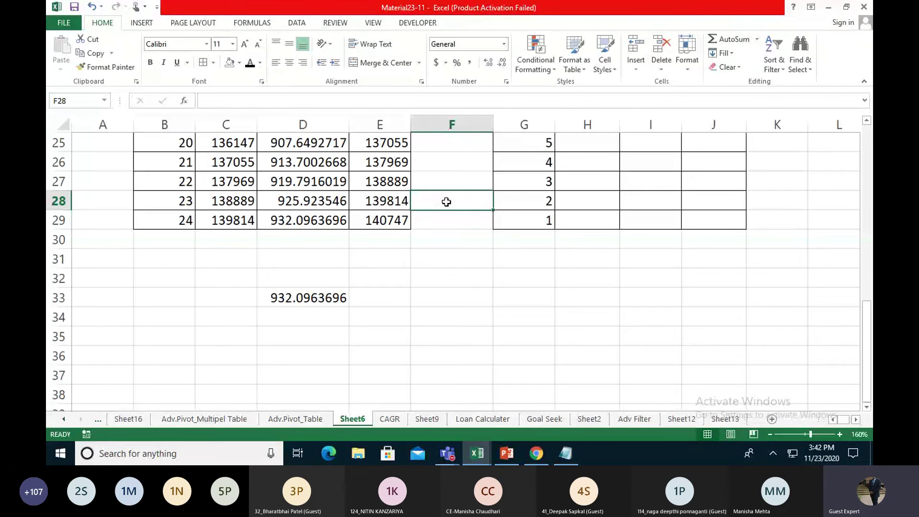
{"action": "type", "text": "8%"}
{"action": "key", "text": "Return"}
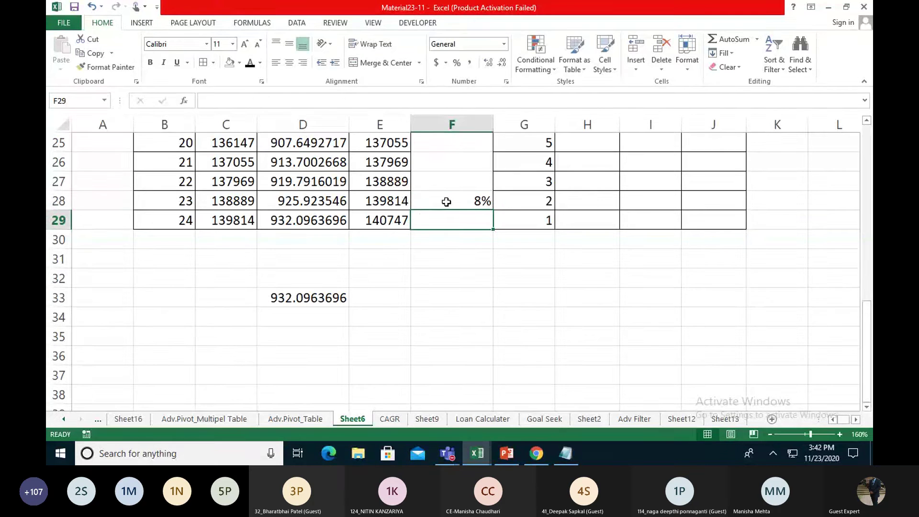
{"action": "type", "text": "="}
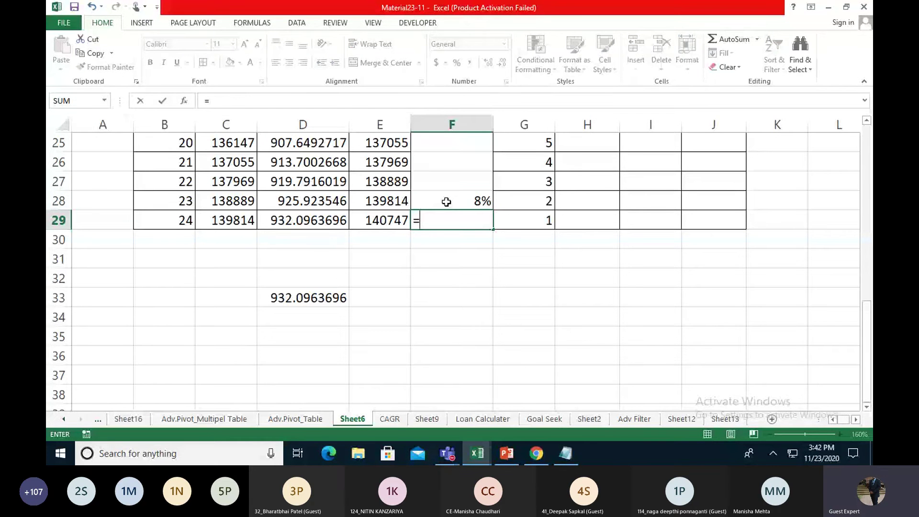
{"action": "key", "text": "Left"}
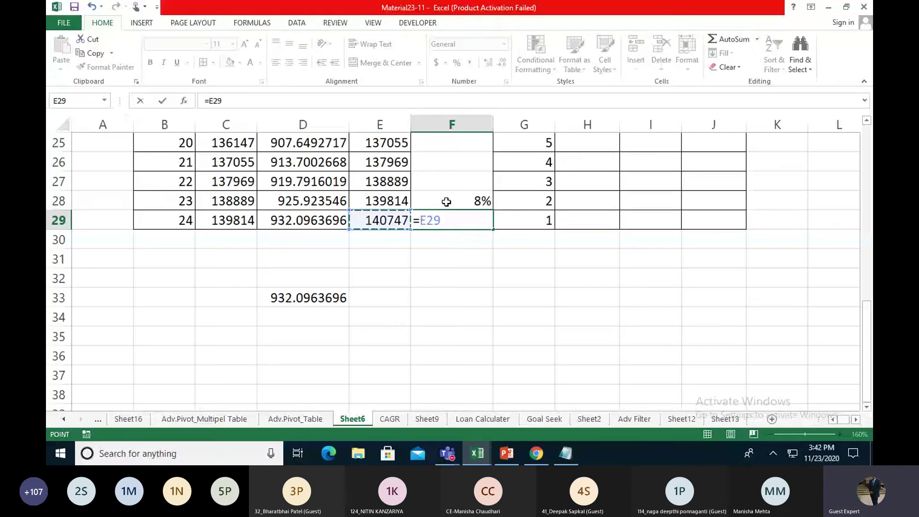
{"action": "type", "text": "*("}
{"action": "left_click", "coordinate": [446, 201]}
{"action": "type", "text": "/"}
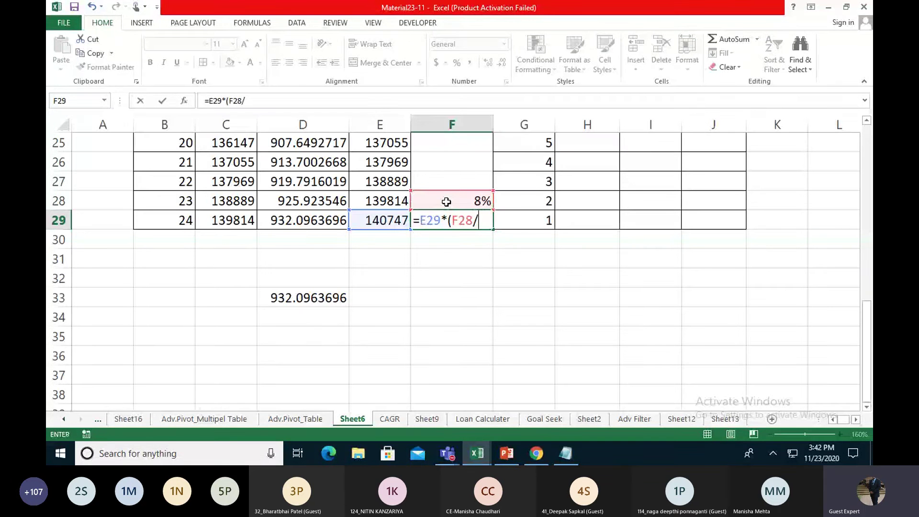
{"action": "type", "text": "12"}
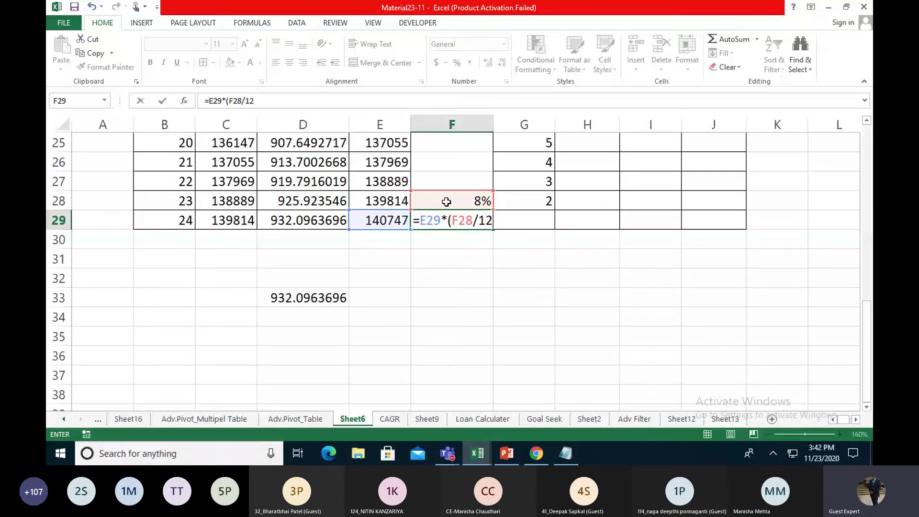
{"action": "type", "text": ")"}
{"action": "key", "text": "Return"}
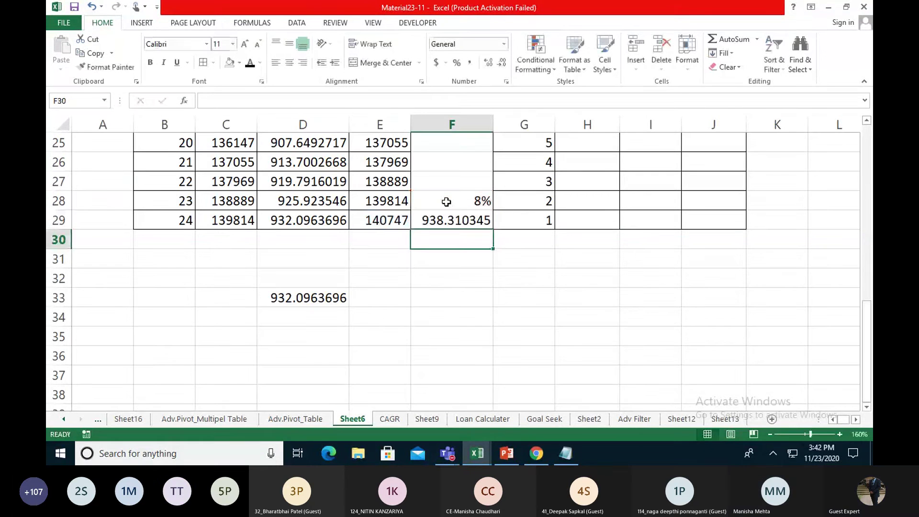
{"action": "key", "text": "Up"}
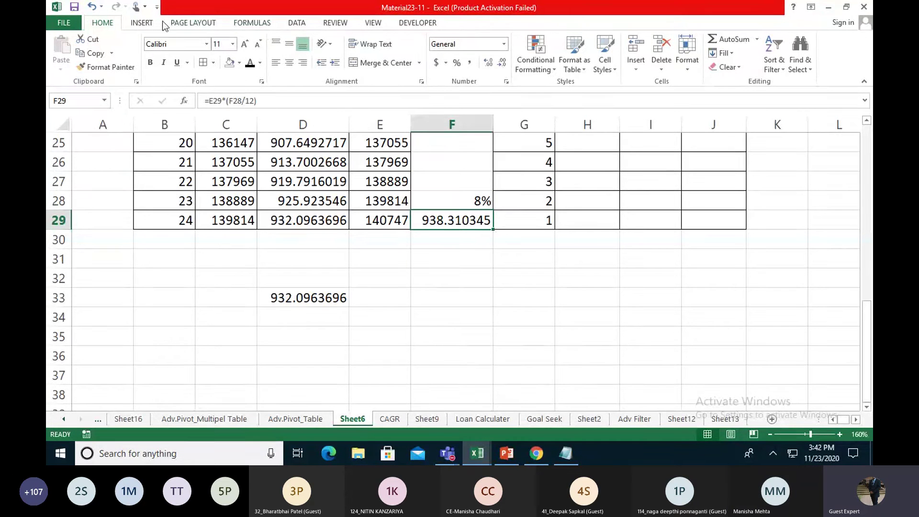
{"action": "left_click", "coordinate": [293, 25]}
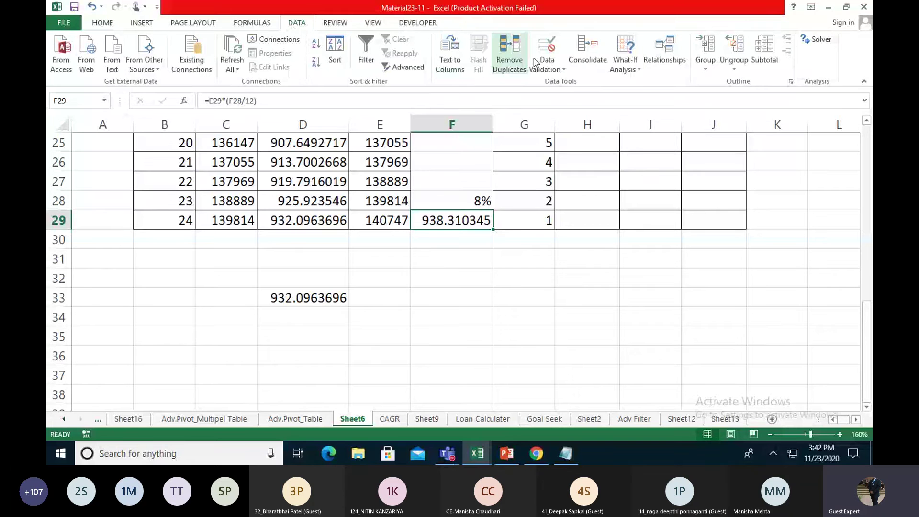
{"action": "left_click", "coordinate": [616, 64]}
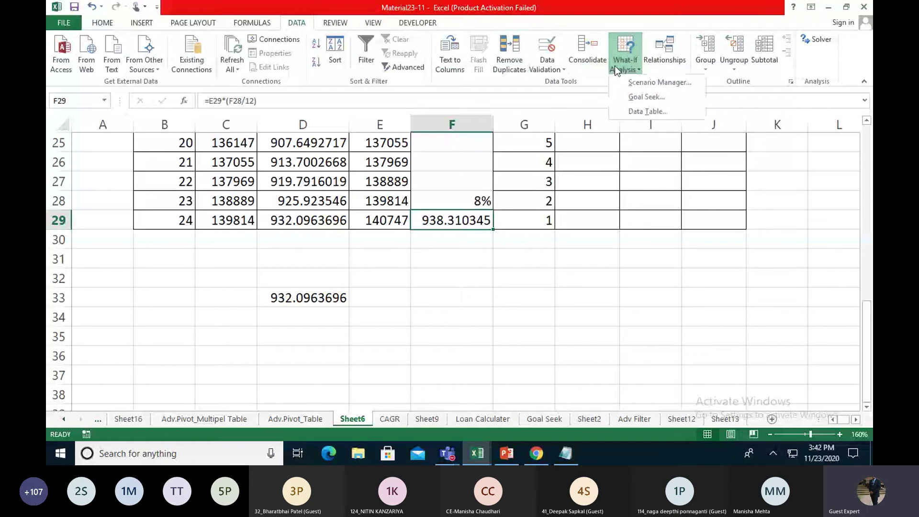
{"action": "left_click", "coordinate": [624, 96]}
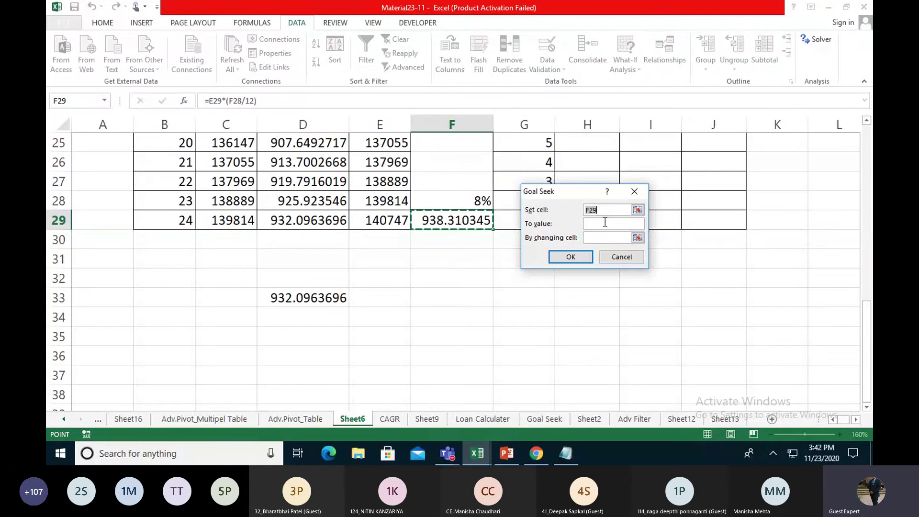
{"action": "left_click", "coordinate": [619, 261]}
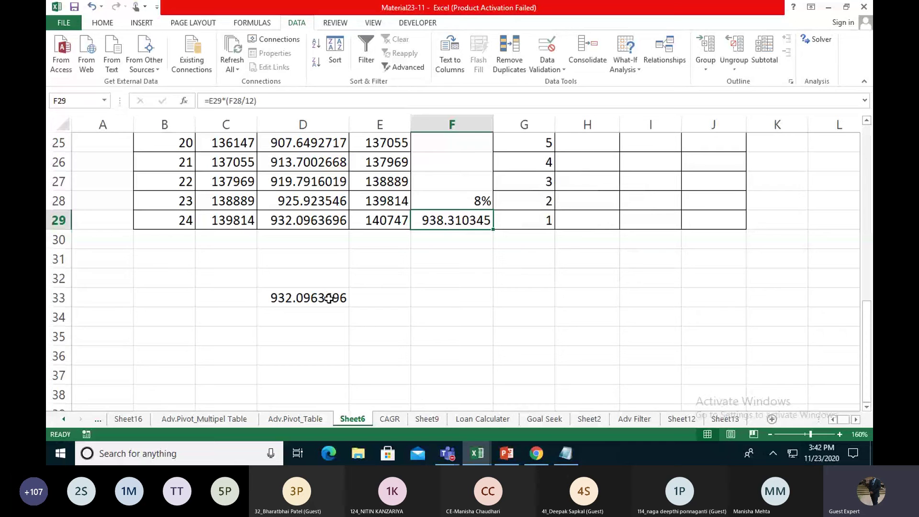
Step: Run Goal Seek to bring F29 to the interest value copied from D33, 932.096369598923, by changing the rate in F28
{"action": "left_click", "coordinate": [329, 298]}
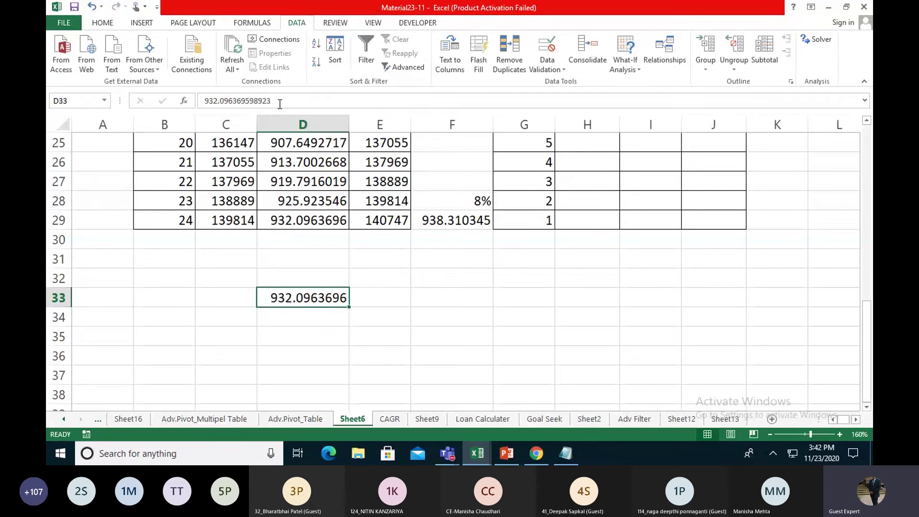
{"action": "left_click_drag", "start_coordinate": [279, 103], "coordinate": [202, 102]}
{"action": "key", "text": "ctrl+c"}
{"action": "left_click", "coordinate": [450, 221]}
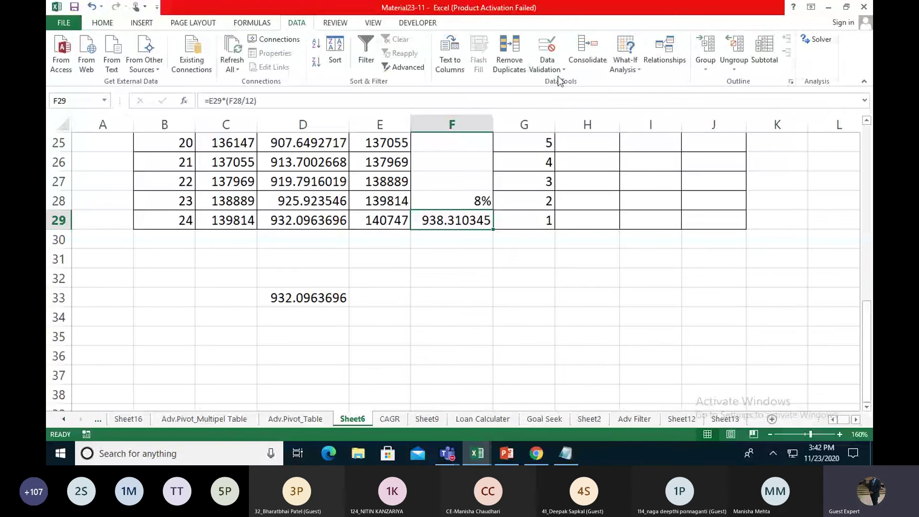
{"action": "left_click", "coordinate": [633, 72]}
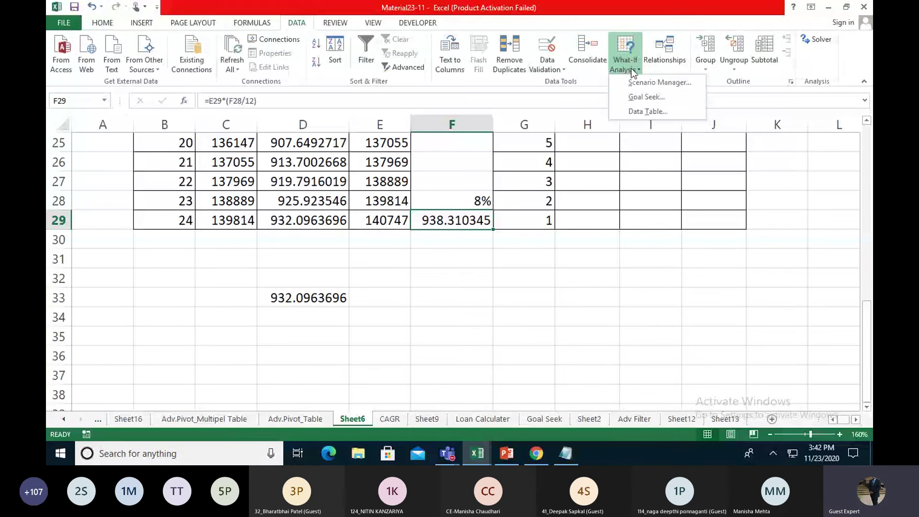
{"action": "left_click", "coordinate": [636, 98]}
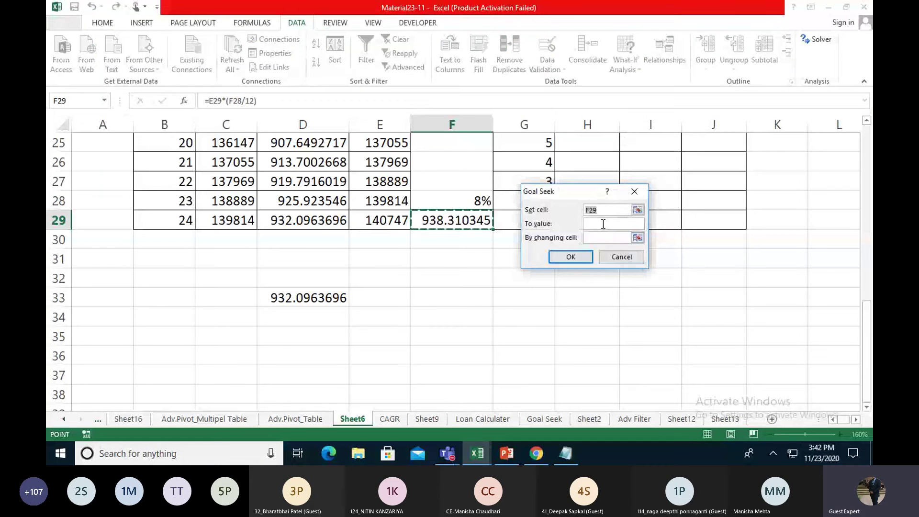
{"action": "left_click", "coordinate": [603, 224]}
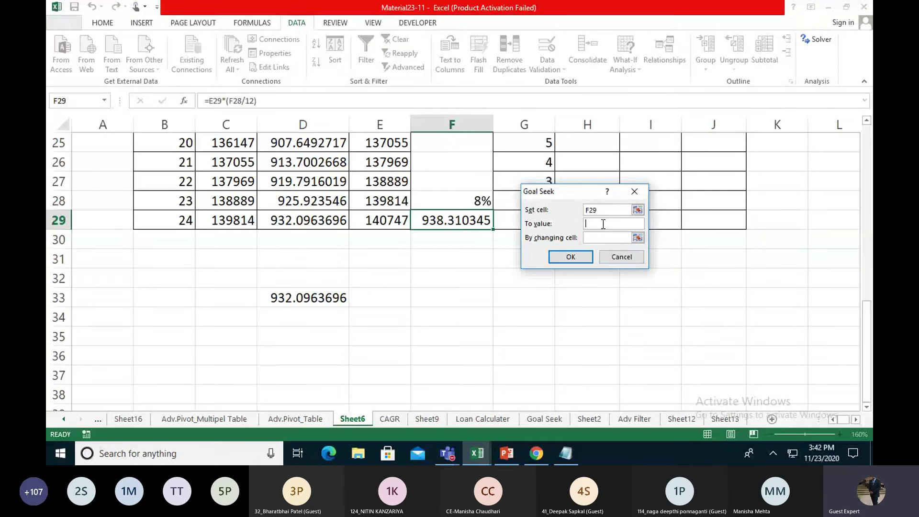
{"action": "key", "text": "ctrl+v"}
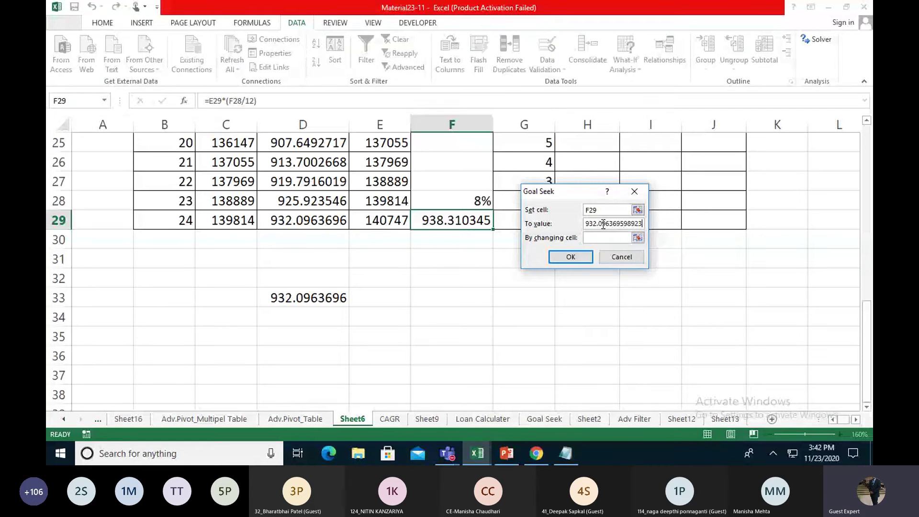
{"action": "key", "text": "Tab"}
{"action": "left_click", "coordinate": [460, 202]}
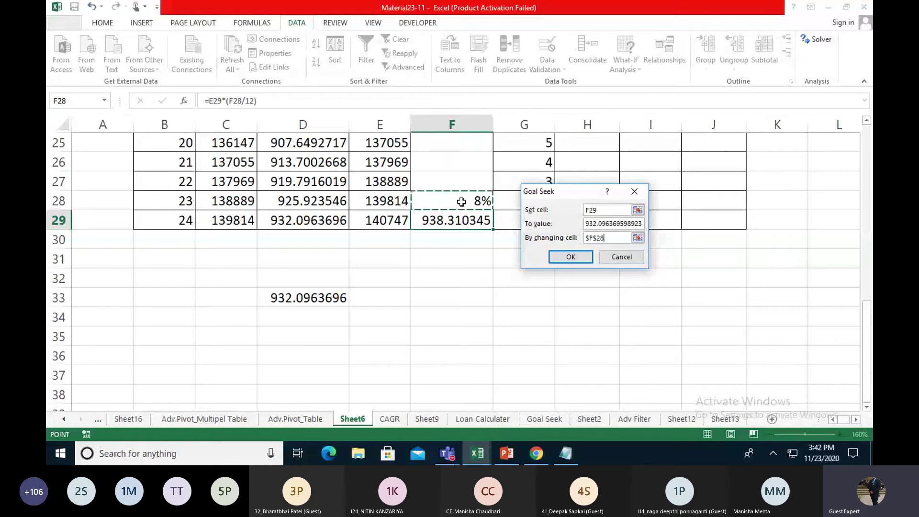
{"action": "left_click", "coordinate": [567, 257]}
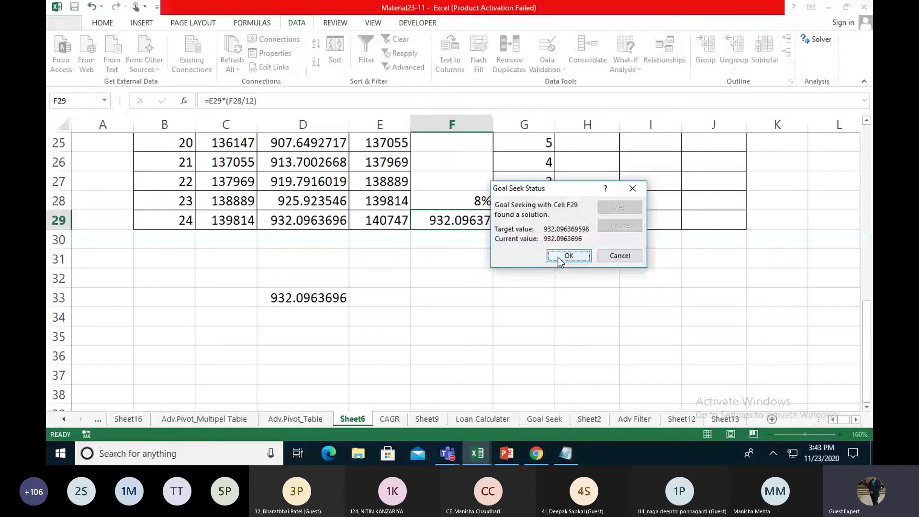
{"action": "left_click", "coordinate": [558, 258]}
Step: Paste the solved rate from F28 into H2 as a value only and format it as a percentage
{"action": "left_click", "coordinate": [470, 204]}
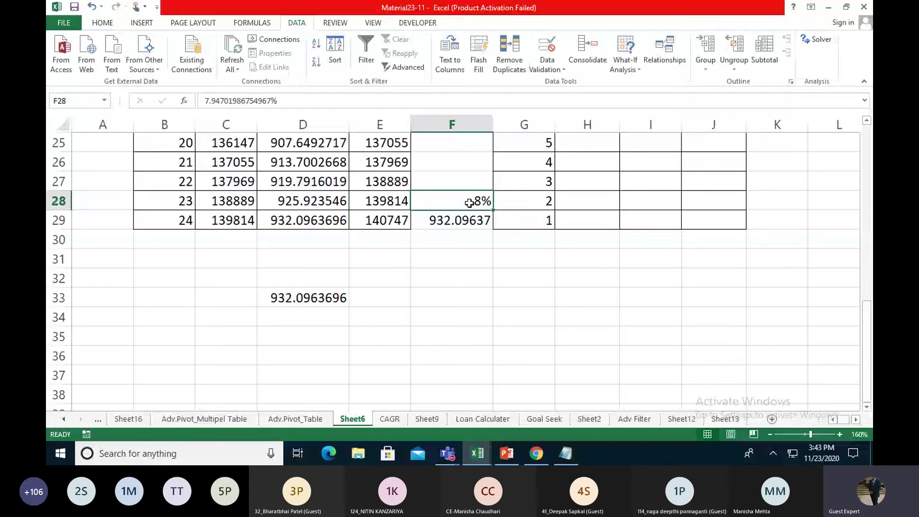
{"action": "key", "text": "ctrl+c"}
{"action": "scroll", "coordinate": [666, 261], "scroll_direction": "up", "scroll_amount": 7}
{"action": "scroll", "coordinate": [666, 262], "scroll_direction": "up", "scroll_amount": 1}
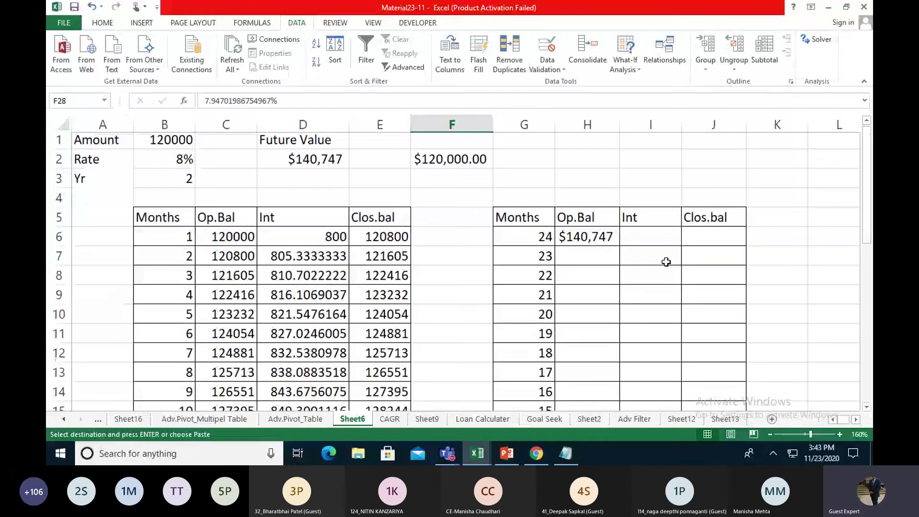
{"action": "right_click", "coordinate": [581, 160]}
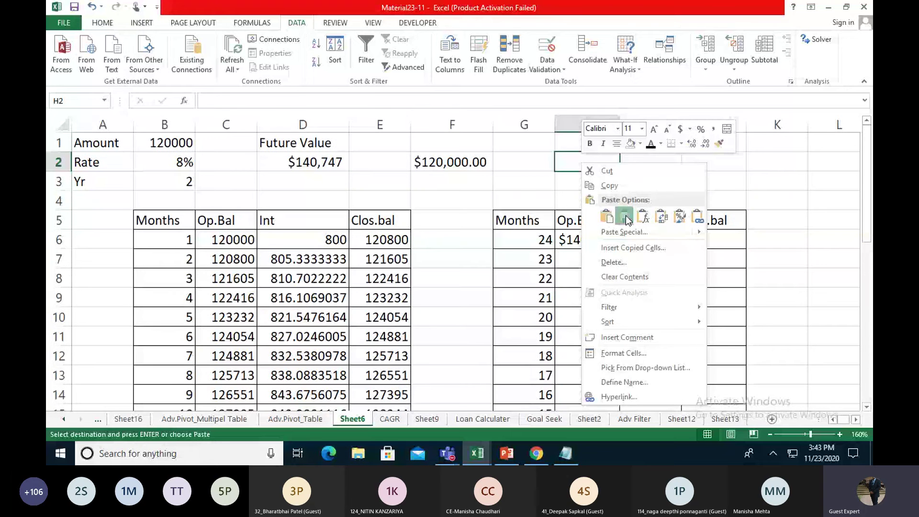
{"action": "left_click", "coordinate": [625, 217]}
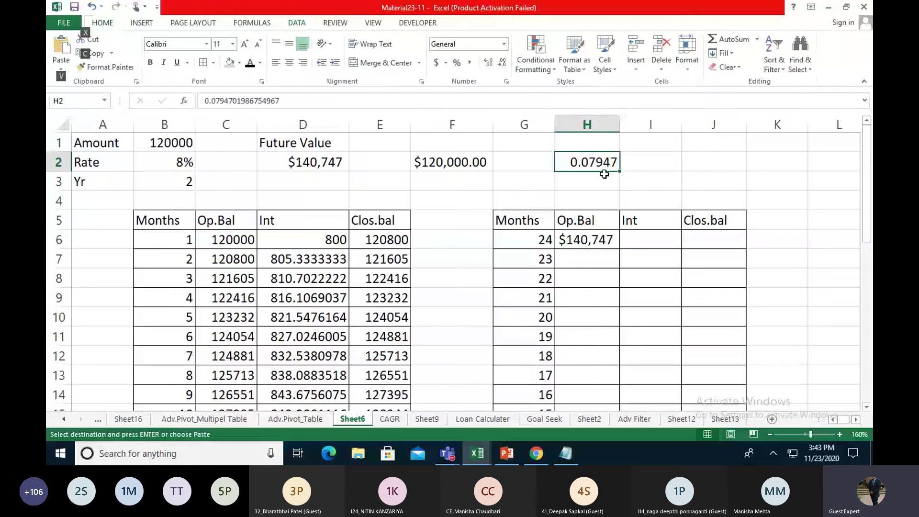
{"action": "key", "text": "ctrl+shift+5"}
Step: Calculate the month 24 interest of the reverse schedule in I6 with =H6*($H$2/12)
{"action": "left_click", "coordinate": [643, 247]}
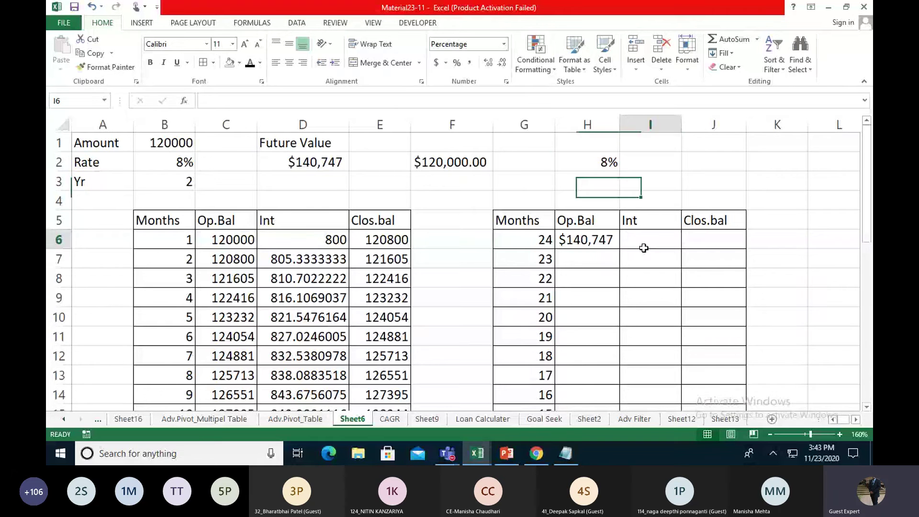
{"action": "double_click", "coordinate": [644, 248]}
{"action": "type", "text": "="}
{"action": "key", "text": "Left"}
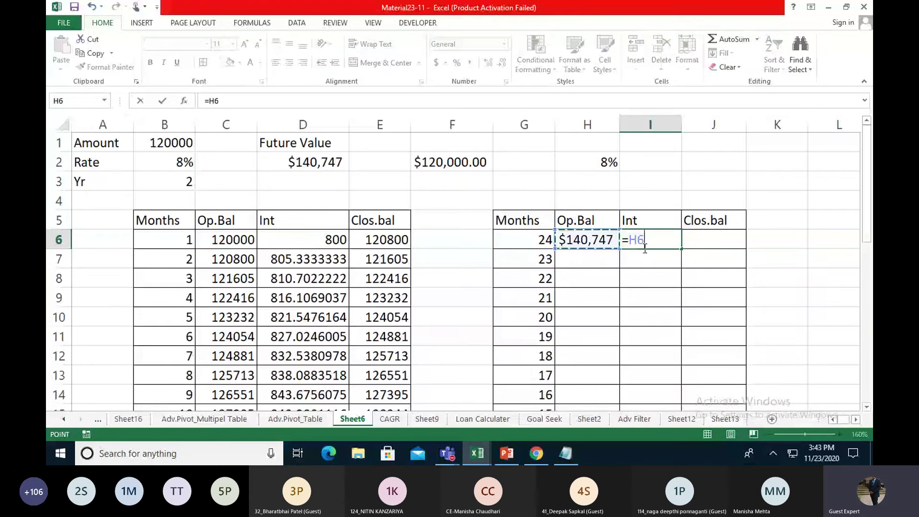
{"action": "type", "text": "*("}
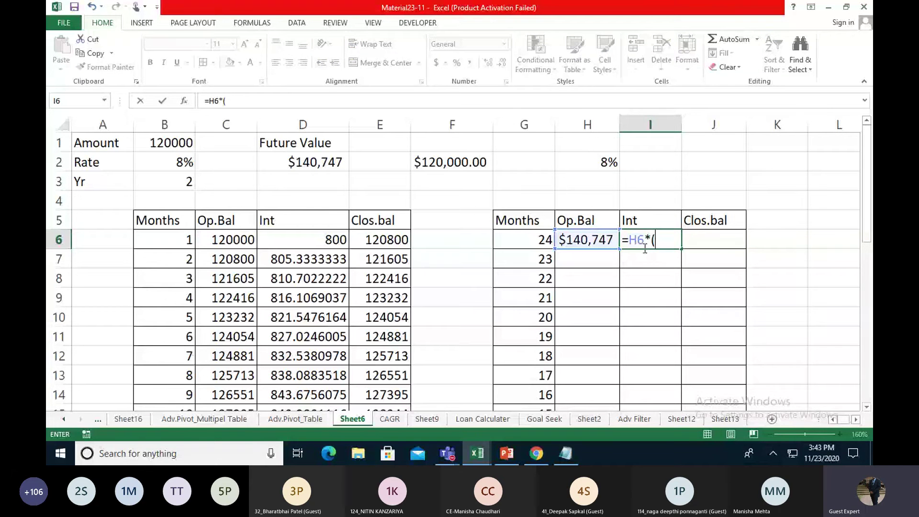
{"action": "key", "text": "Up"}
{"action": "key", "text": "Up"}
{"action": "key", "text": "Up"}
{"action": "key", "text": "Up"}
{"action": "key", "text": "Left"}
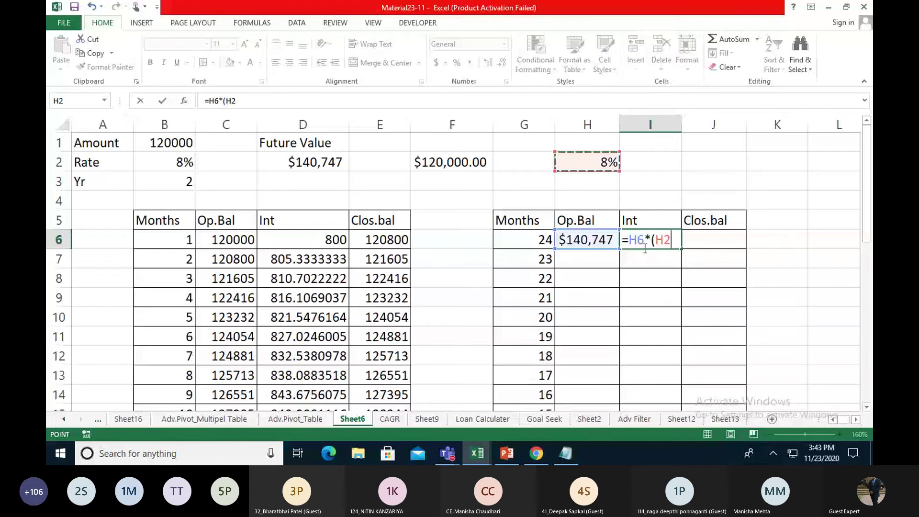
{"action": "key", "text": "F4"}
{"action": "type", "text": "/12)"}
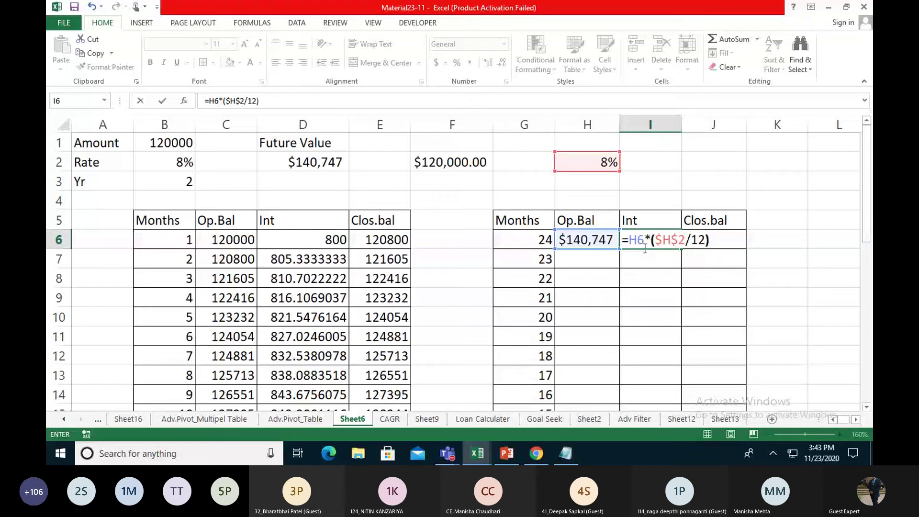
{"action": "key", "text": "ctrl+Return"}
Step: Calculate the month 24 closing balance in J6 as the opening balance minus interest, =H6-I6
{"action": "key", "text": "Right"}
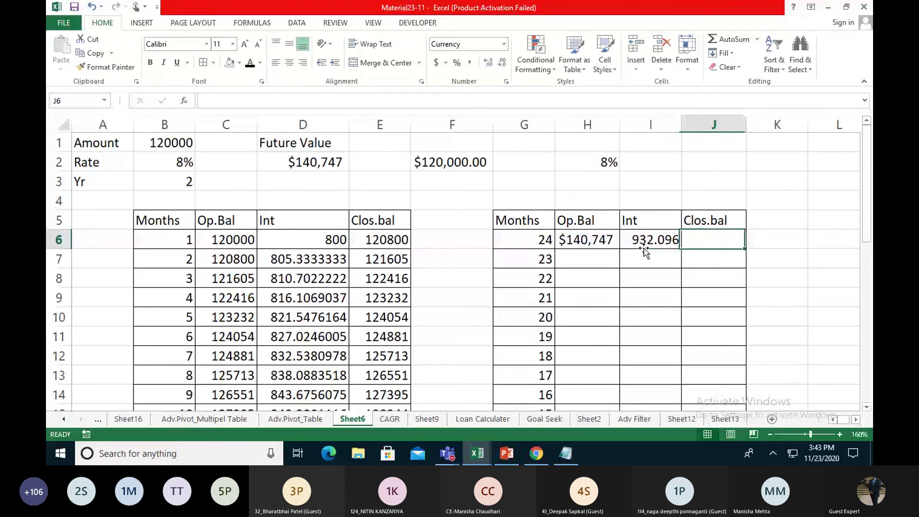
{"action": "type", "text": "="}
{"action": "key", "text": "Left"}
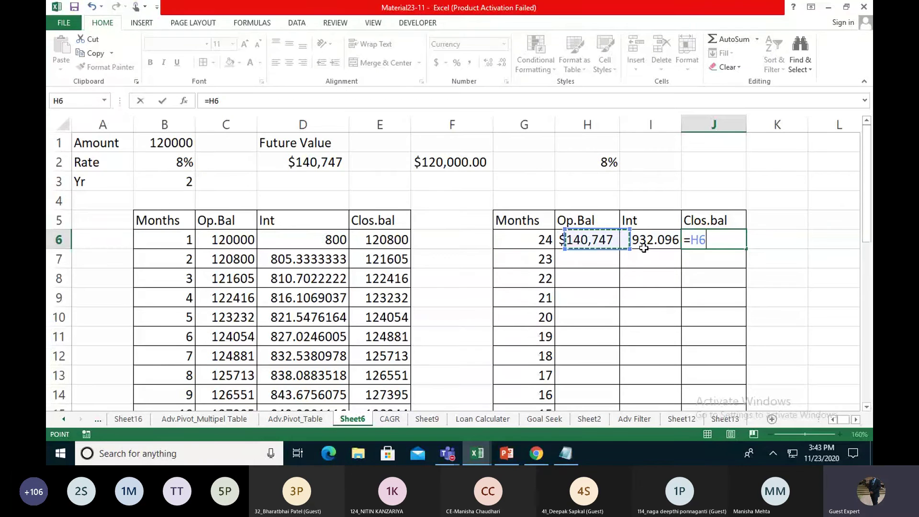
{"action": "type", "text": "-"}
{"action": "left_click", "coordinate": [644, 248]}
{"action": "key", "text": "Return"}
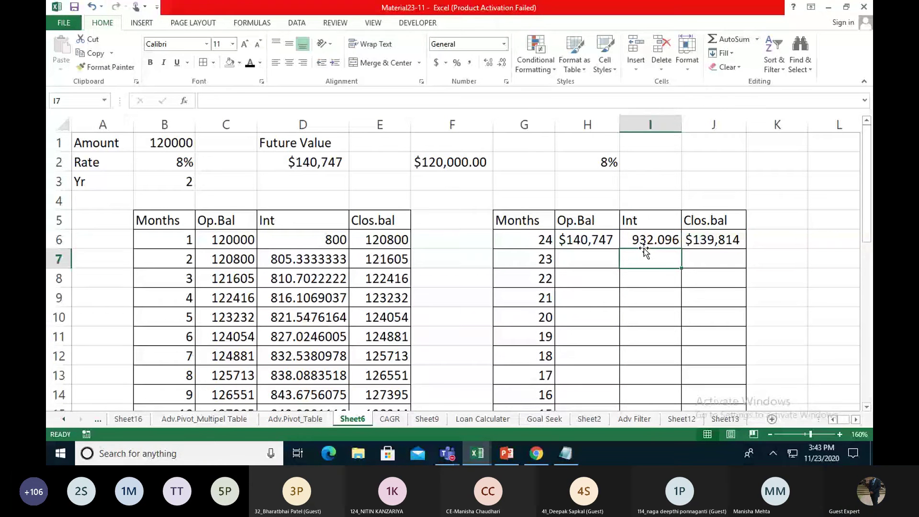
Step: Link the month 23 opening balance in H7 to the previous closing balance with =J6
{"action": "key", "text": "Left"}
{"action": "key", "text": "Left"}
{"action": "type", "text": "="}
{"action": "key", "text": "Up"}
{"action": "left_click", "coordinate": [644, 248]}
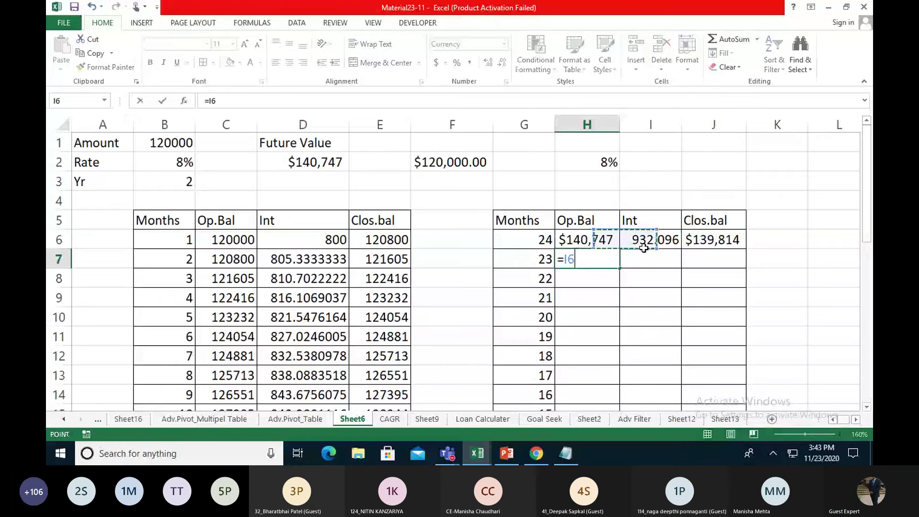
{"action": "key", "text": "Right"}
{"action": "key", "text": "Return"}
Step: Copy the interest and closing balance formulas from I6 and J6 down to the month 23 row
{"action": "left_click", "coordinate": [644, 249]}
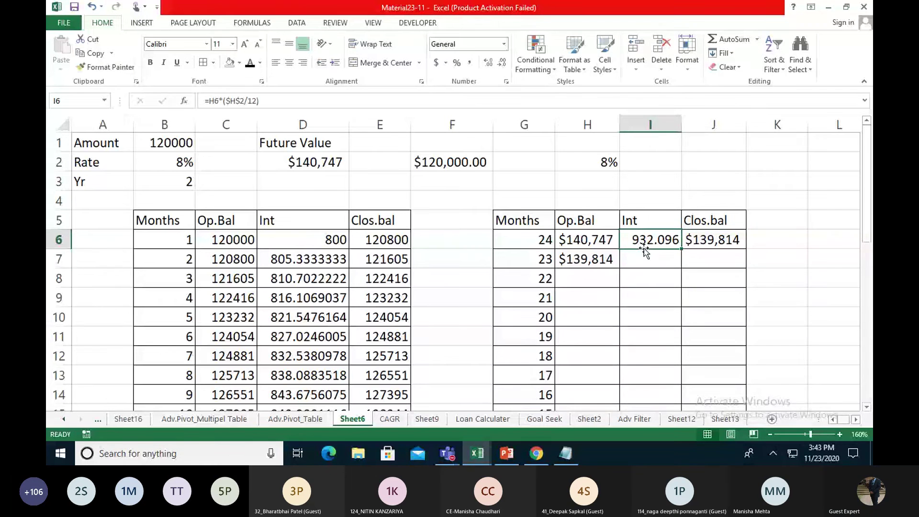
{"action": "key", "text": "ctrl+c"}
{"action": "key", "text": "Down"}
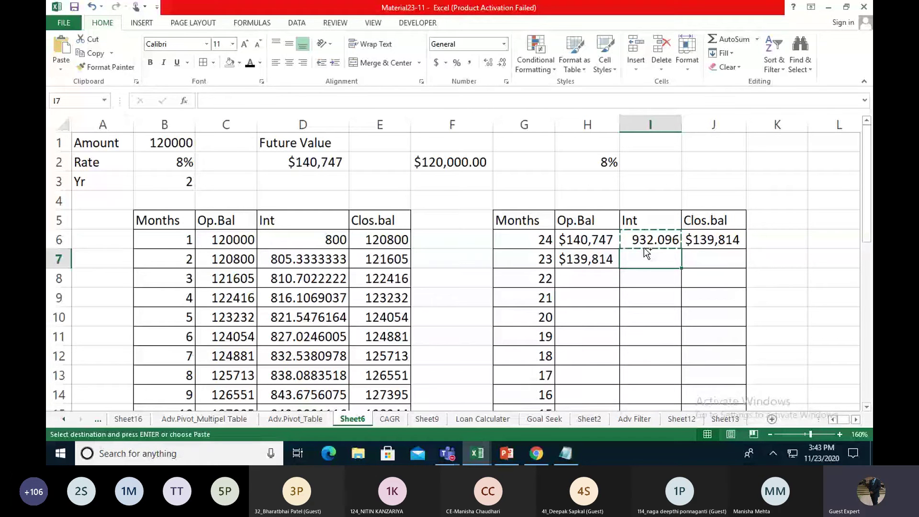
{"action": "key", "text": "ctrl+v"}
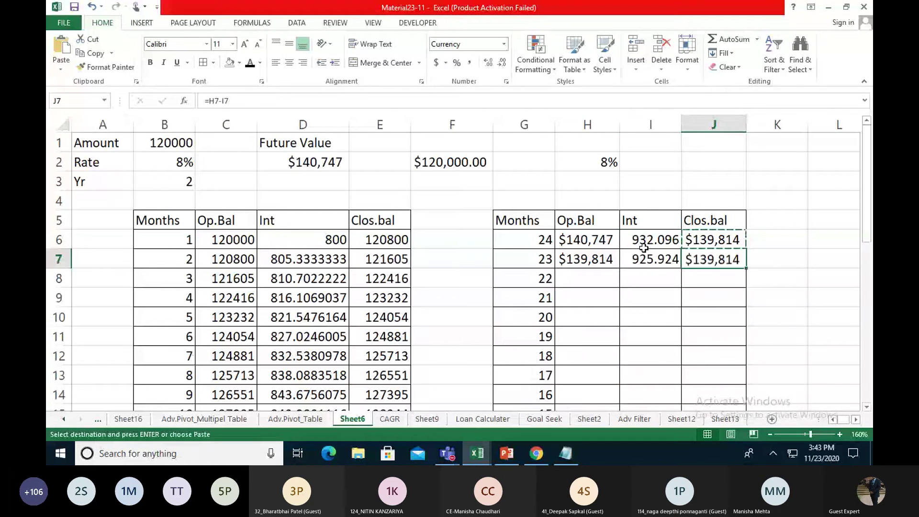
{"action": "key", "text": "Escape"}
Step: Copy the month 23 formulas in H7:J7 down through H8:J29 to complete the reverse schedule
{"action": "key", "text": "Left"}
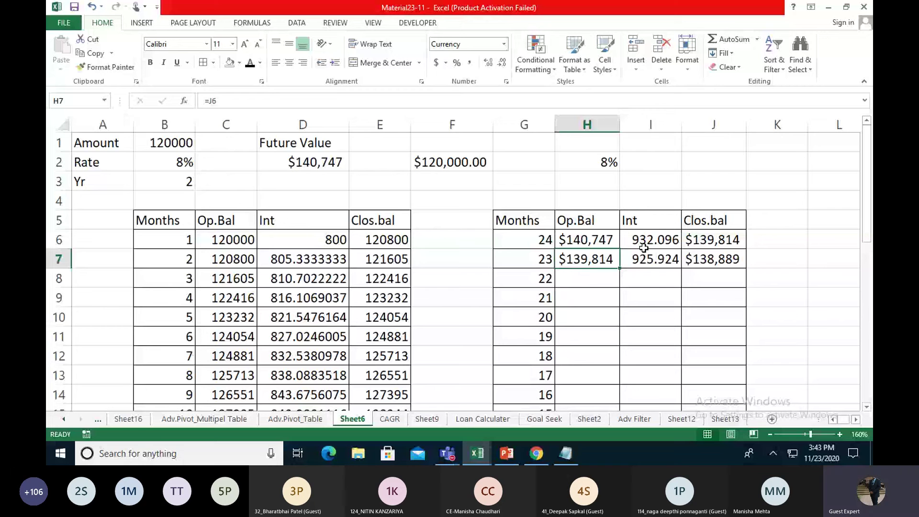
{"action": "key", "text": "shift+Right"}
{"action": "key", "text": "shift+Right"}
{"action": "key", "text": "ctrl+c"}
{"action": "key", "text": "Down"}
{"action": "key", "text": "shift+Right"}
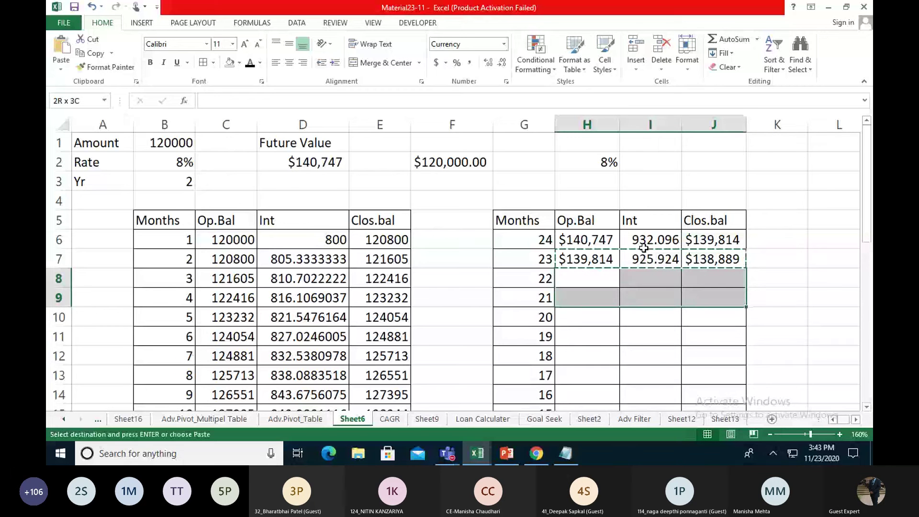
{"action": "key", "text": "shift+Down"}
{"action": "key", "text": "shift+Down"}
{"action": "key", "text": "shift+Down"}
{"action": "key", "text": "shift+Down"}
{"action": "key", "text": "shift+Down"}
{"action": "key", "text": "shift+Down"}
{"action": "key", "text": "shift+Down"}
{"action": "key", "text": "shift+Down"}
{"action": "key", "text": "shift+Down"}
{"action": "key", "text": "shift+Down"}
{"action": "key", "text": "shift+Down"}
{"action": "key", "text": "shift+Down"}
{"action": "key", "text": "shift+Down"}
{"action": "key", "text": "shift+Down"}
{"action": "key", "text": "shift+Down"}
{"action": "key", "text": "shift+Down"}
{"action": "key", "text": "shift+Down"}
{"action": "key", "text": "shift+Down"}
{"action": "key", "text": "shift+Down"}
{"action": "key", "text": "shift+Down"}
{"action": "key", "text": "shift+Up"}
{"action": "key", "text": "shift+Up"}
{"action": "key", "text": "shift+Up"}
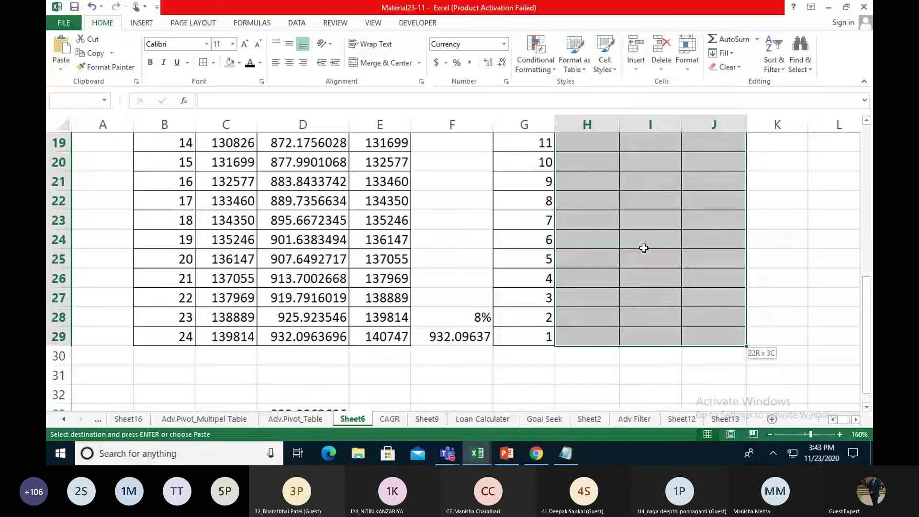
{"action": "key", "text": "Return"}
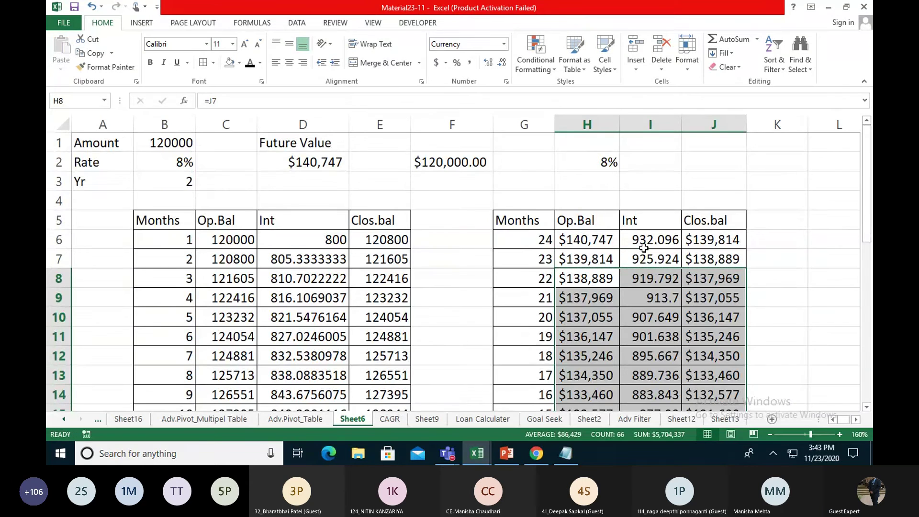
Step: Check the final closing balance in J29, and switch to the Teams meeting window
{"action": "key", "text": "ctrl+End"}
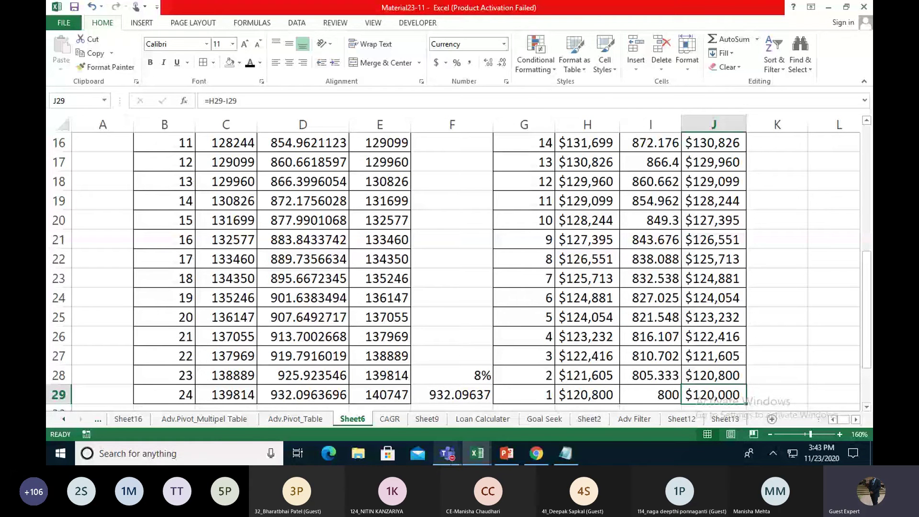
{"action": "left_click", "coordinate": [447, 453]}
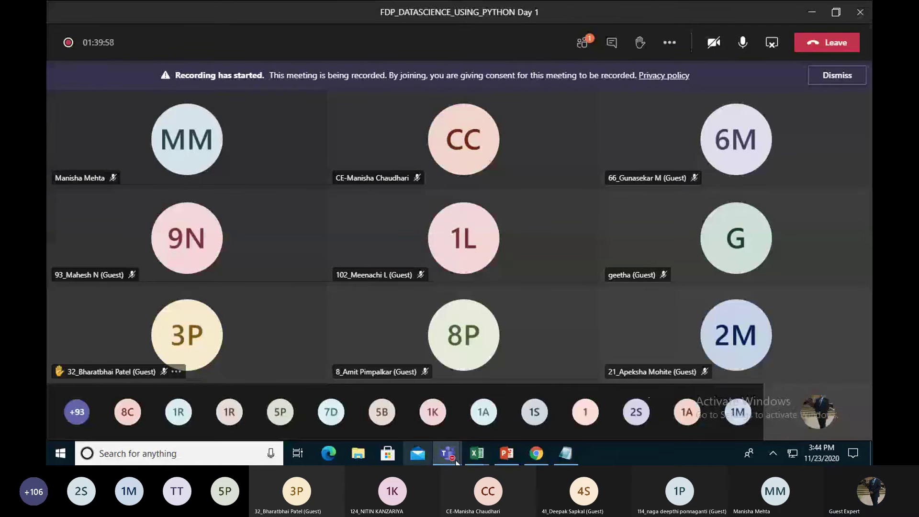
Step: Bring up the Material23-11 workbook briefly, then return to the Teams meeting and dismiss the lobby notification without admitting the guest
{"action": "mouse_move", "coordinate": [477, 455]}
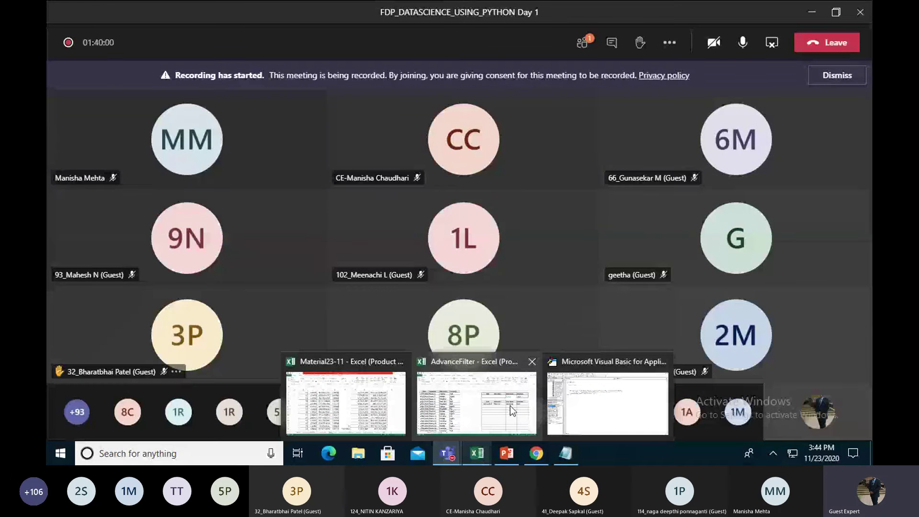
{"action": "left_click", "coordinate": [345, 403]}
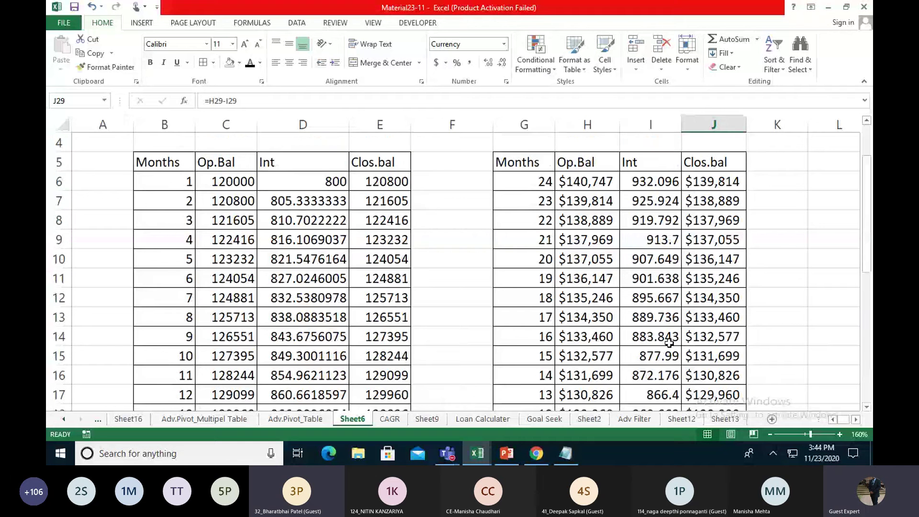
{"action": "left_click", "coordinate": [449, 457]}
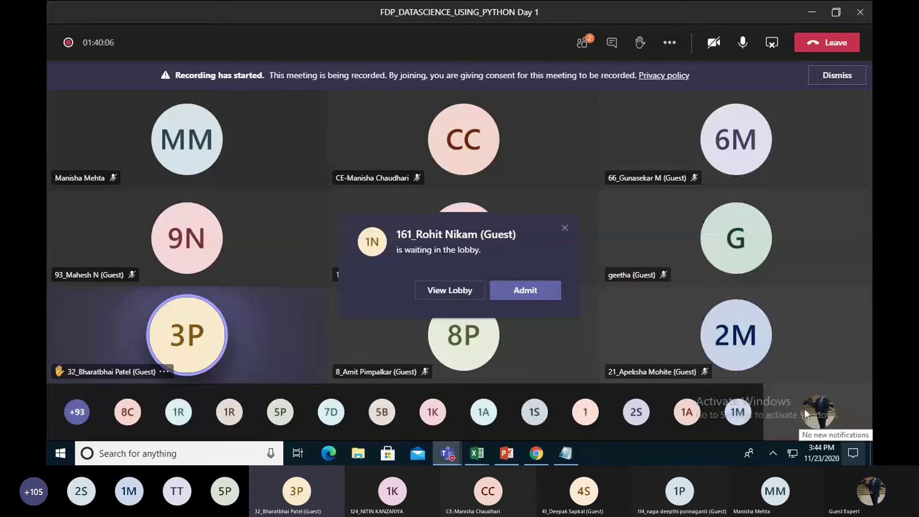
{"action": "left_click", "coordinate": [564, 228]}
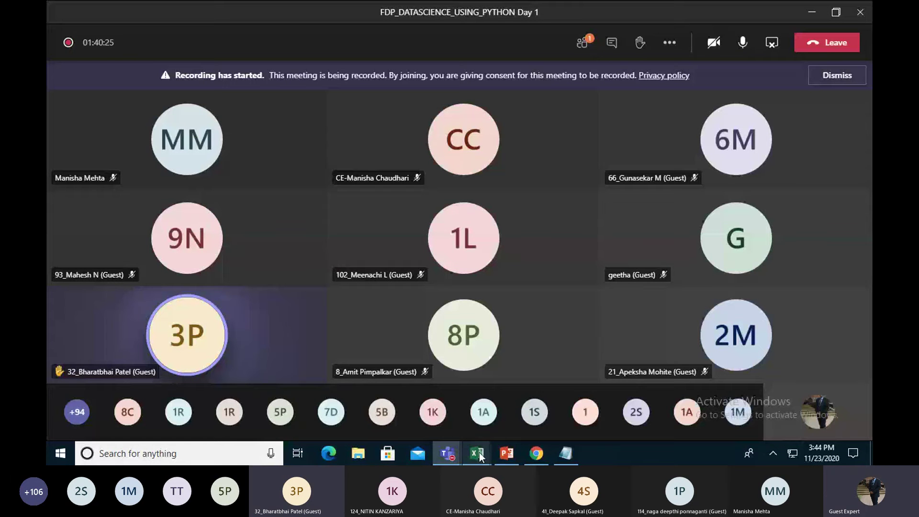
Step: Switch to the Material23-11 workbook and compare the ascending months in column B with the descending months in G6:G29 on Sheet6
{"action": "mouse_move", "coordinate": [478, 454]}
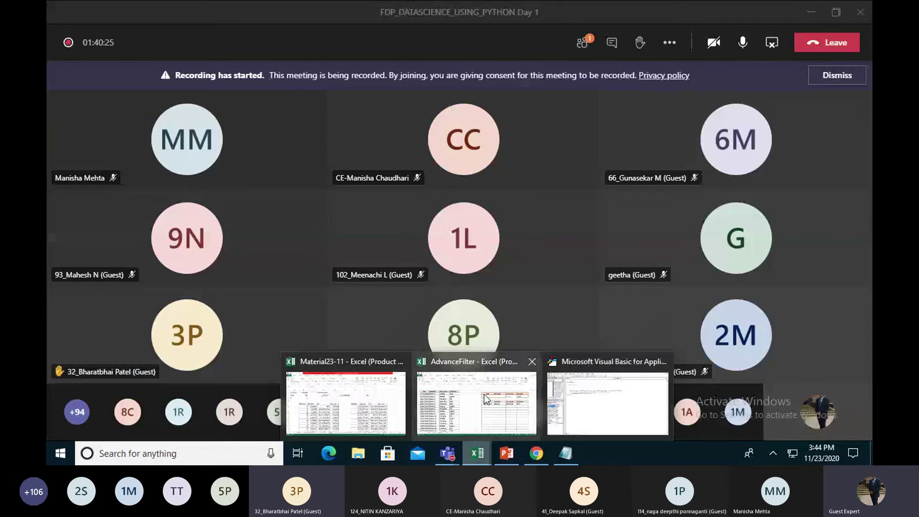
{"action": "left_click", "coordinate": [483, 394]}
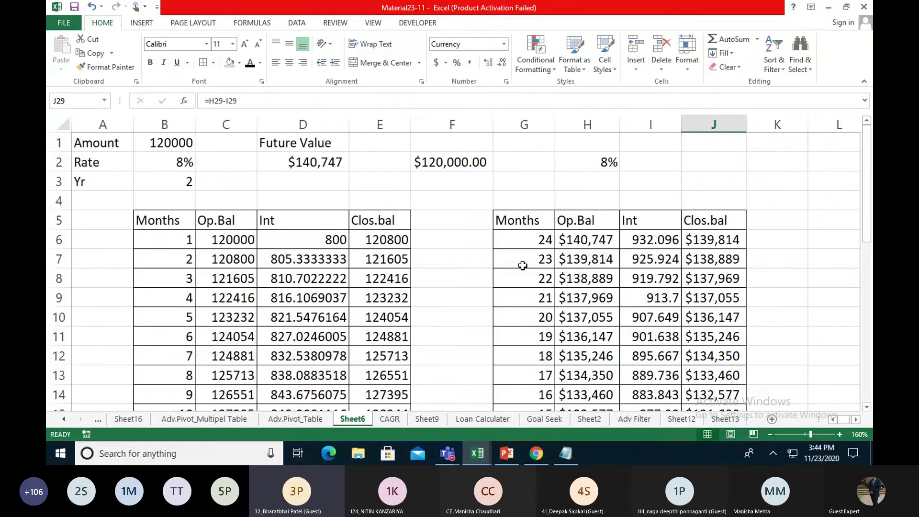
{"action": "left_click", "coordinate": [165, 244]}
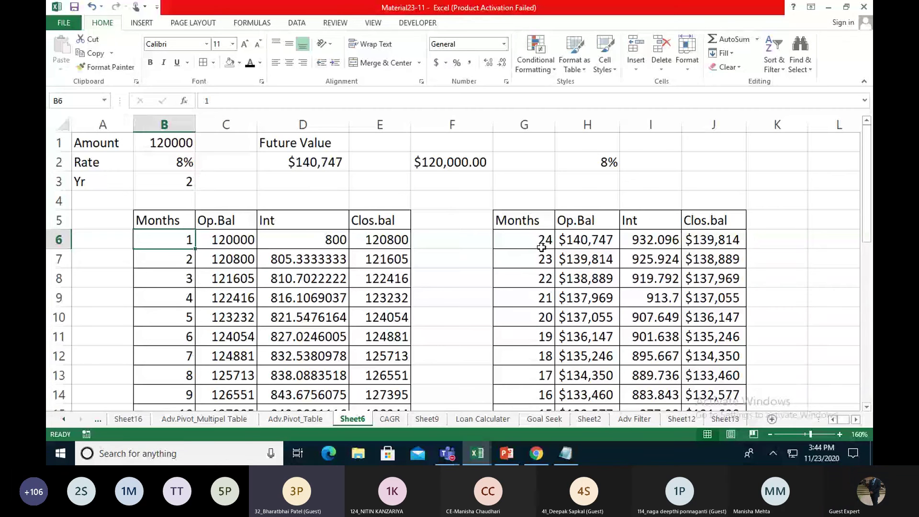
{"action": "scroll", "coordinate": [541, 247], "scroll_direction": "down", "scroll_amount": 7}
{"action": "left_click", "coordinate": [536, 282]}
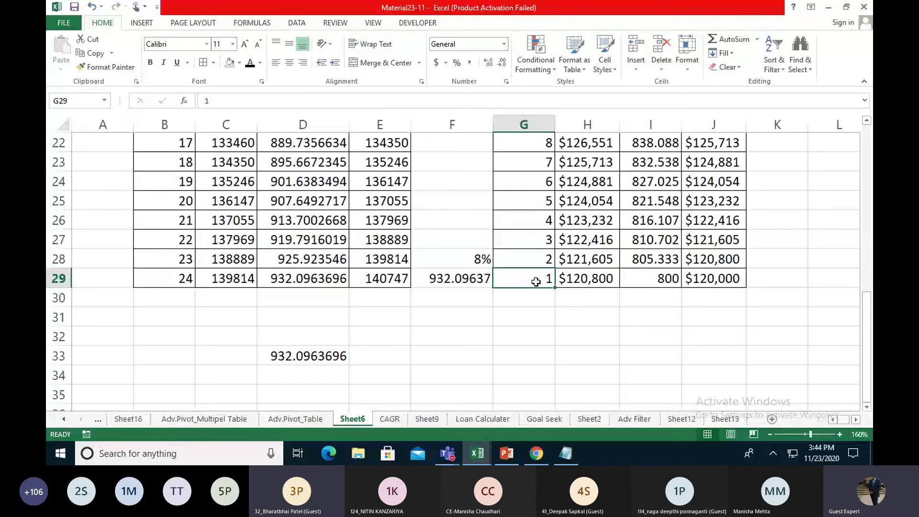
{"action": "scroll", "coordinate": [536, 281], "scroll_direction": "up", "scroll_amount": 6}
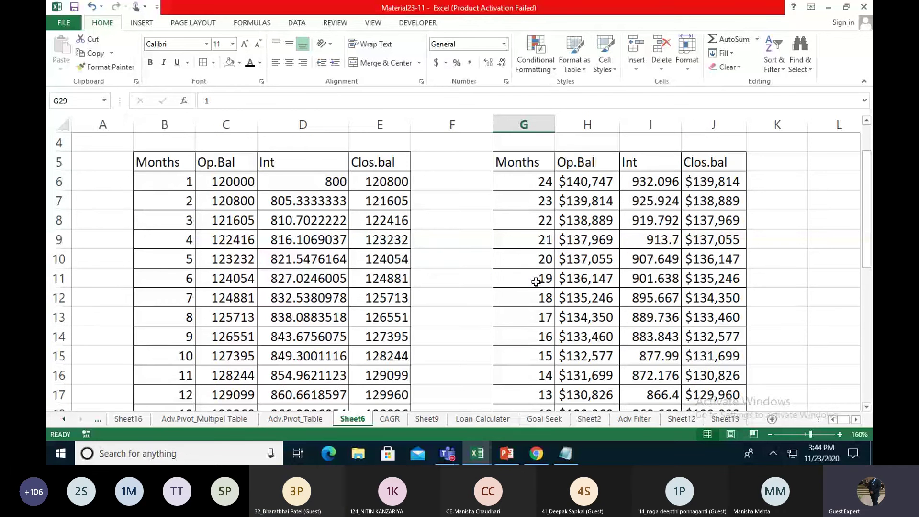
{"action": "scroll", "coordinate": [536, 281], "scroll_direction": "up", "scroll_amount": 1}
{"action": "left_click", "coordinate": [530, 239]}
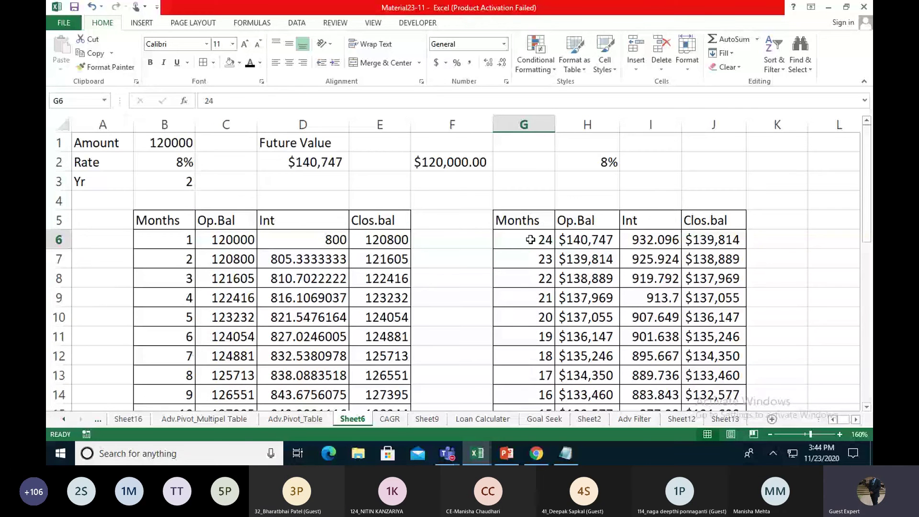
{"action": "scroll", "coordinate": [530, 239], "scroll_direction": "down", "scroll_amount": 5}
{"action": "left_click", "coordinate": [525, 396]}
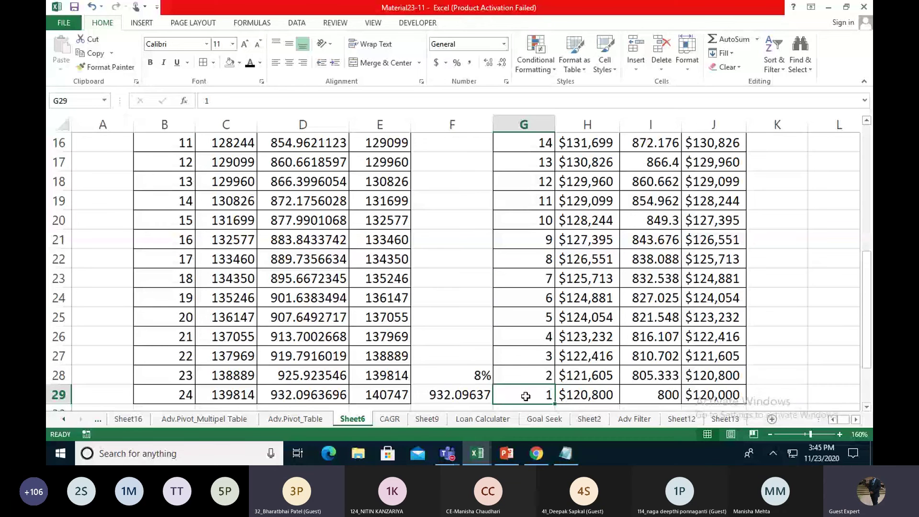
{"action": "scroll", "coordinate": [536, 250], "scroll_direction": "up", "scroll_amount": 5}
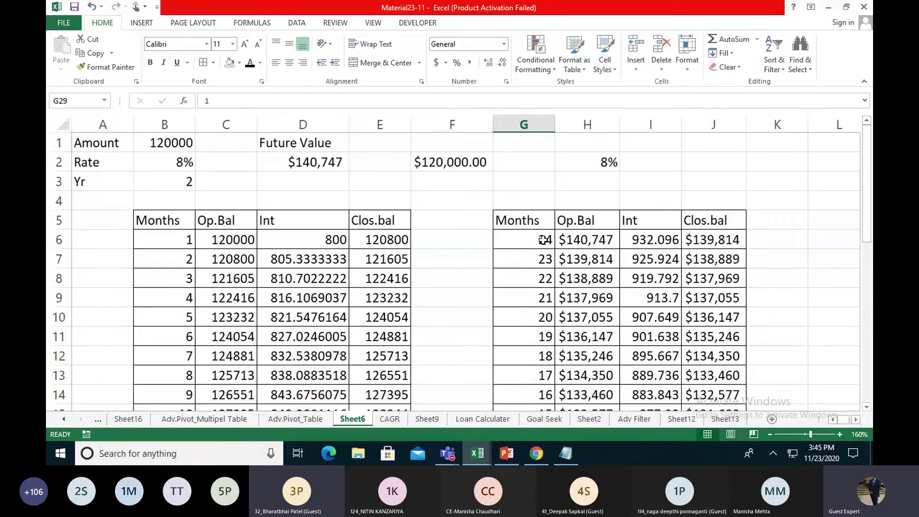
{"action": "left_click", "coordinate": [542, 241]}
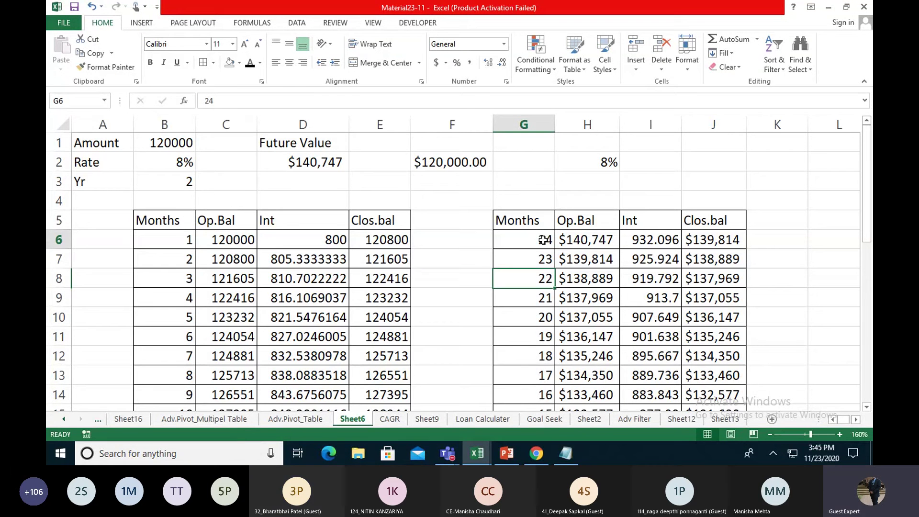
{"action": "left_click_drag", "start_coordinate": [542, 241], "coordinate": [539, 365]}
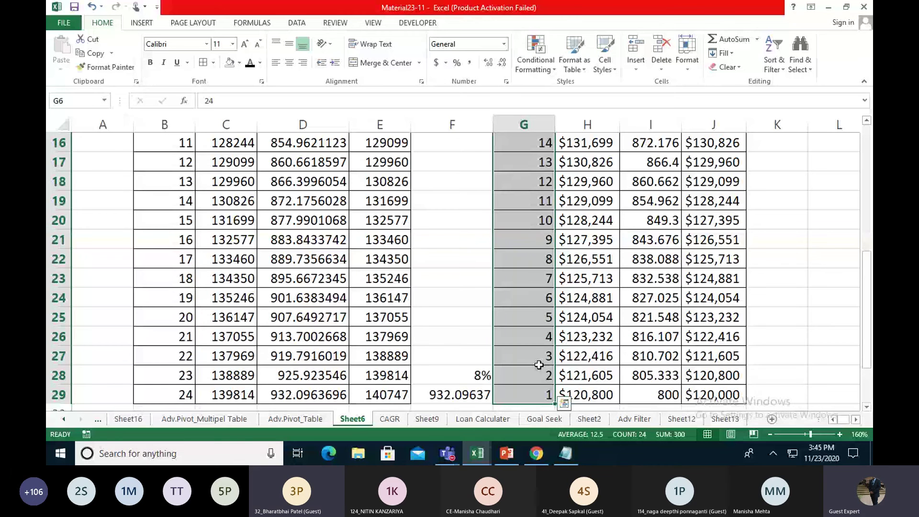
Step: Inspect the opening balance in H6, the interest formula in I6 and the rate in H2, and switch to the Teams meeting
{"action": "scroll", "coordinate": [539, 365], "scroll_direction": "up", "scroll_amount": 5}
{"action": "left_click", "coordinate": [574, 240]}
{"action": "left_click", "coordinate": [643, 243]}
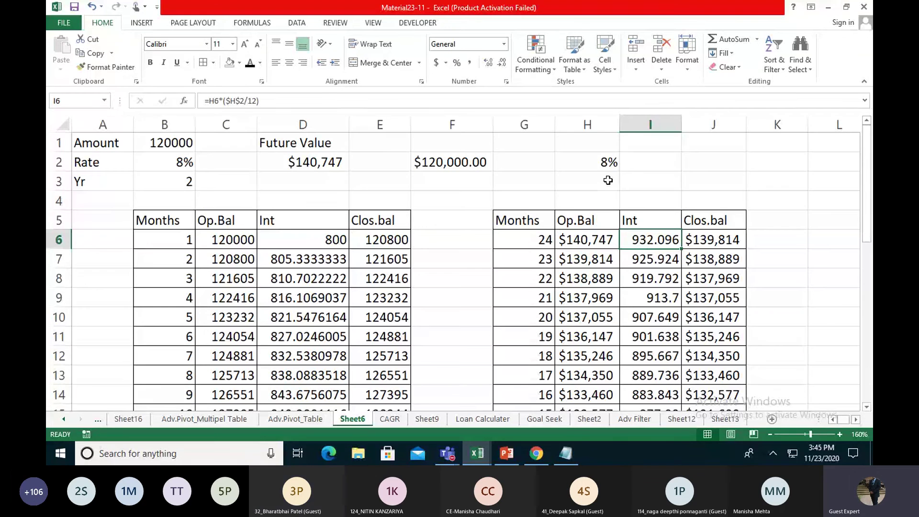
{"action": "left_click", "coordinate": [602, 162]}
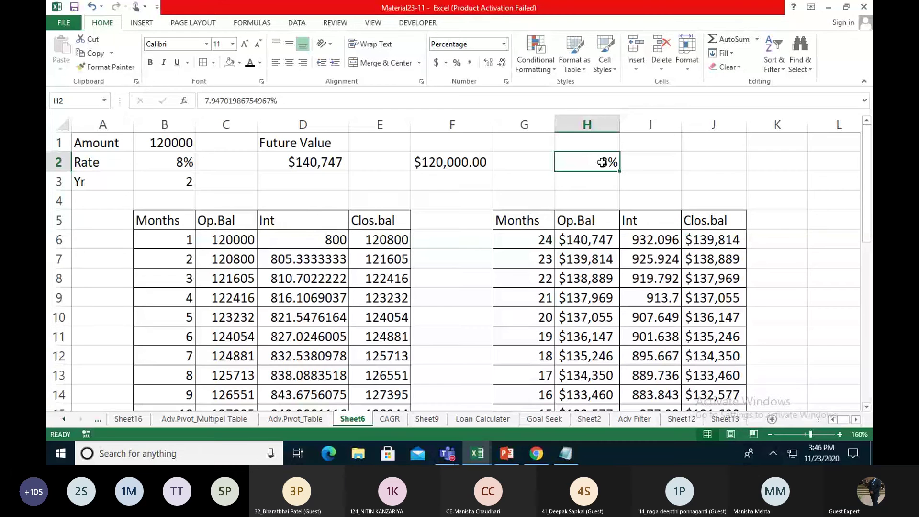
{"action": "left_click", "coordinate": [448, 452]}
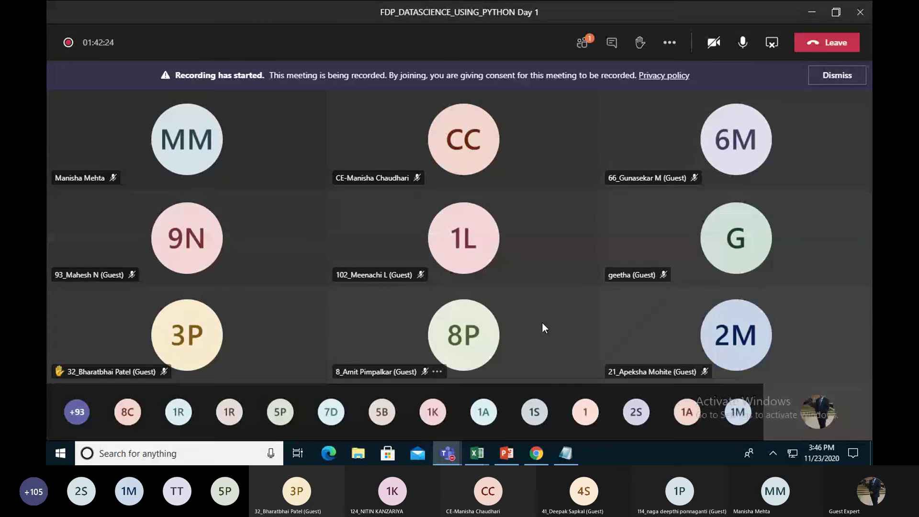
Step: Return to the Material23-11 workbook and review the CAGR, Loan Calculater and Adv Filter sheets
{"action": "left_click", "coordinate": [481, 455]}
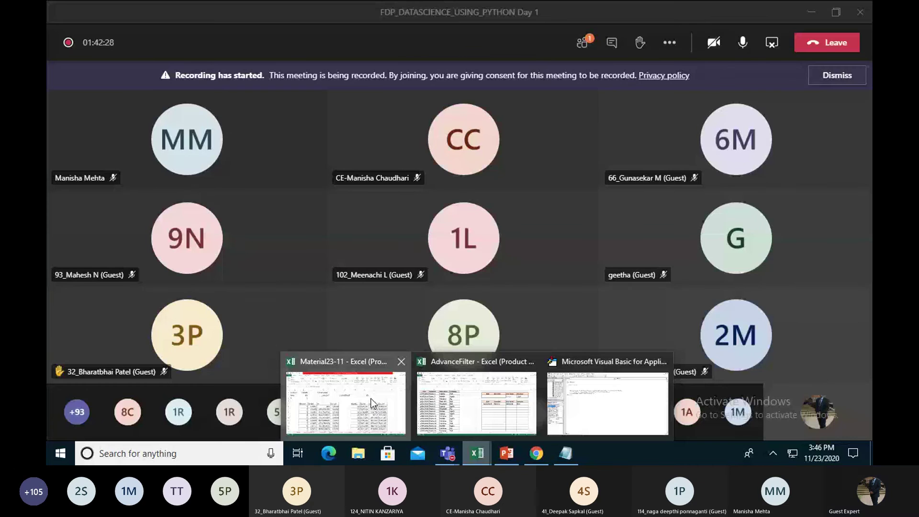
{"action": "left_click", "coordinate": [399, 420]}
{"action": "left_click", "coordinate": [398, 420]}
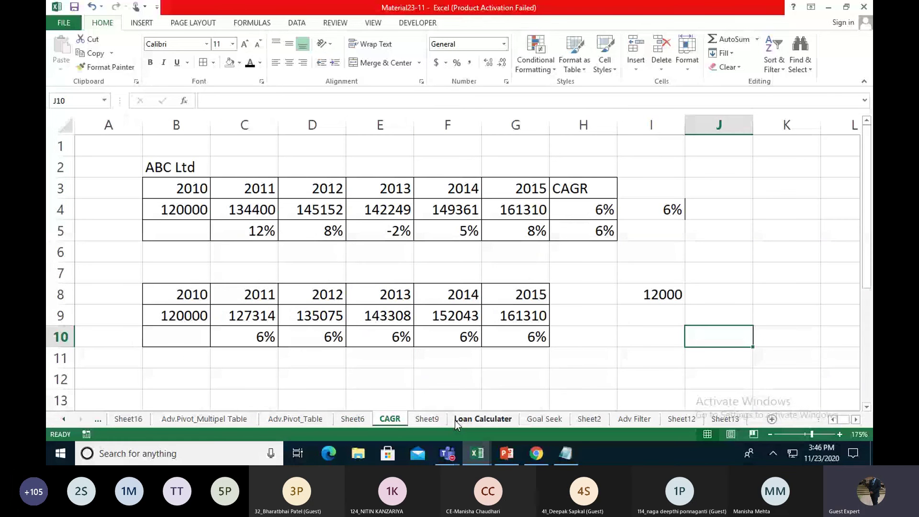
{"action": "left_click", "coordinate": [478, 419]}
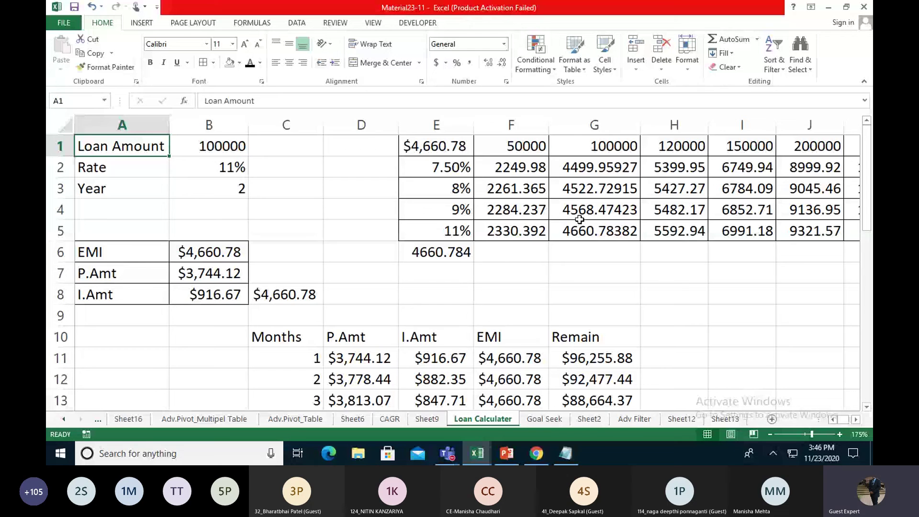
{"action": "left_click", "coordinate": [636, 418]}
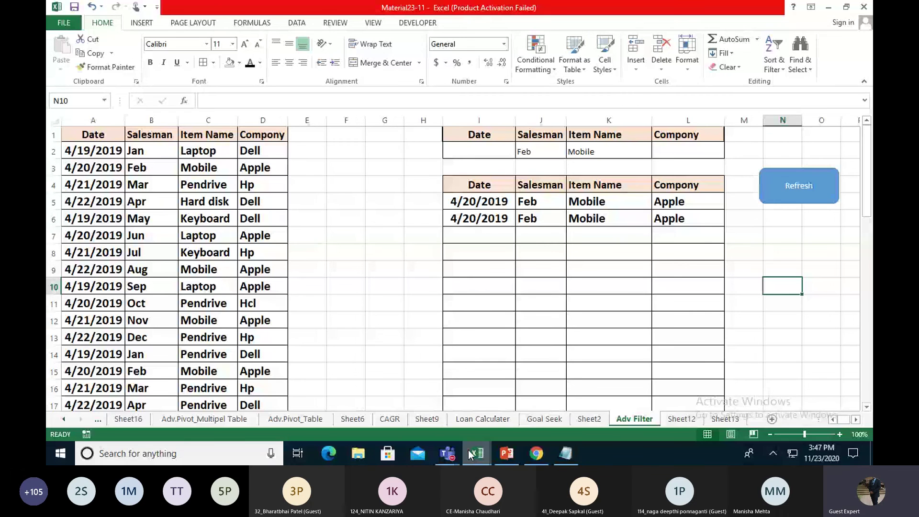
Step: Check the Teams meeting, revisit the Adv Filter sheet in Material23-11, and return to the meeting window
{"action": "mouse_move", "coordinate": [447, 453]}
{"action": "left_click", "coordinate": [557, 333]}
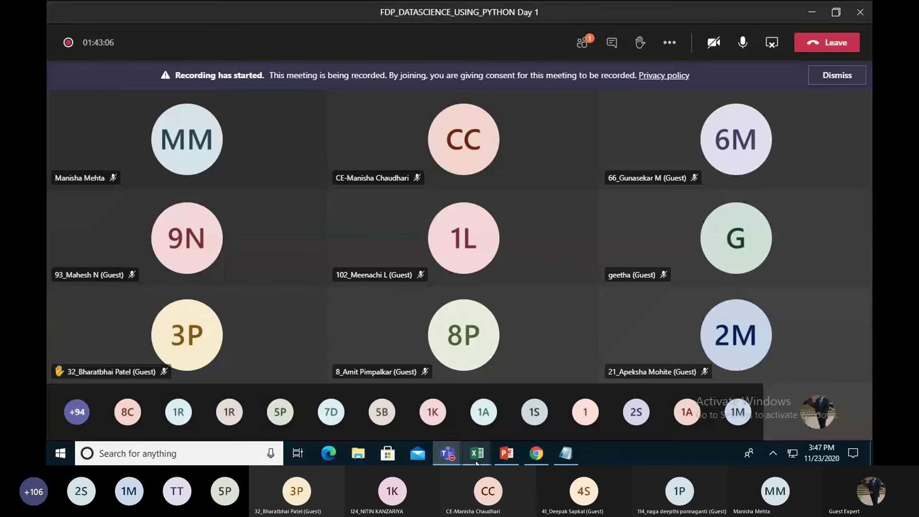
{"action": "mouse_move", "coordinate": [477, 459]}
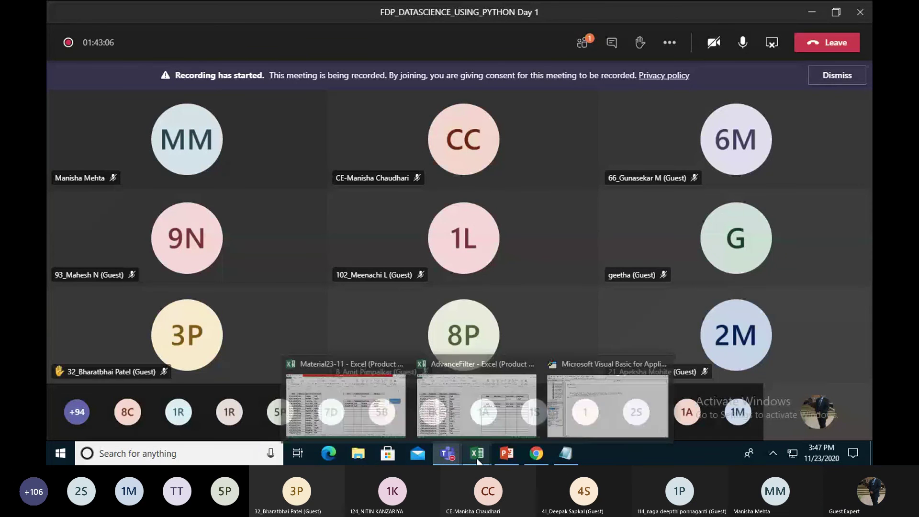
{"action": "left_click", "coordinate": [375, 412]}
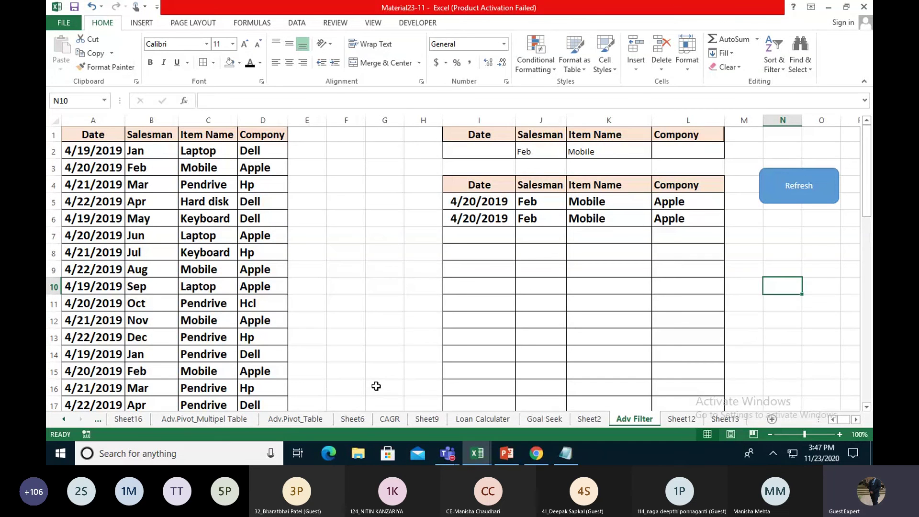
{"action": "left_click", "coordinate": [455, 460]}
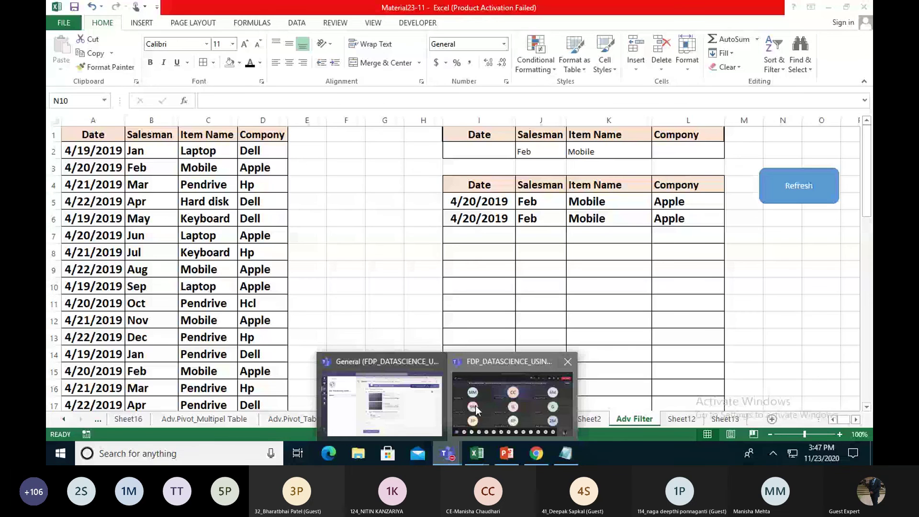
{"action": "left_click", "coordinate": [475, 406]}
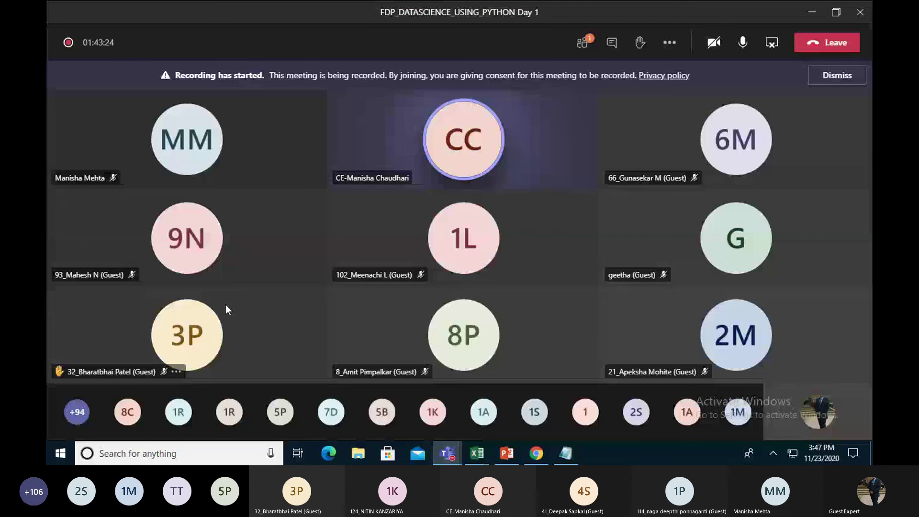